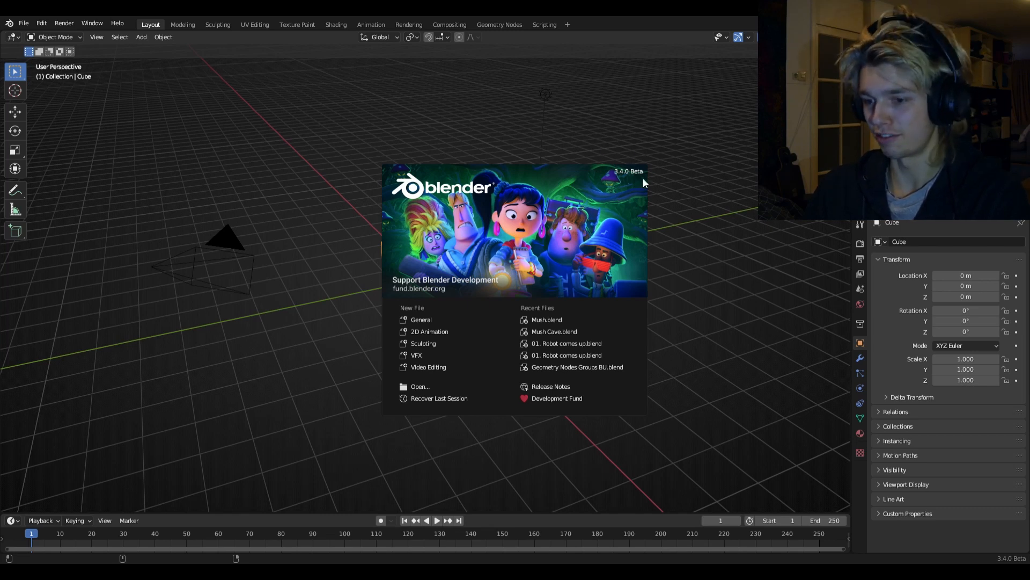
Delete the default cube and add a Bezier curve at the world origin.
left_click(426, 261)
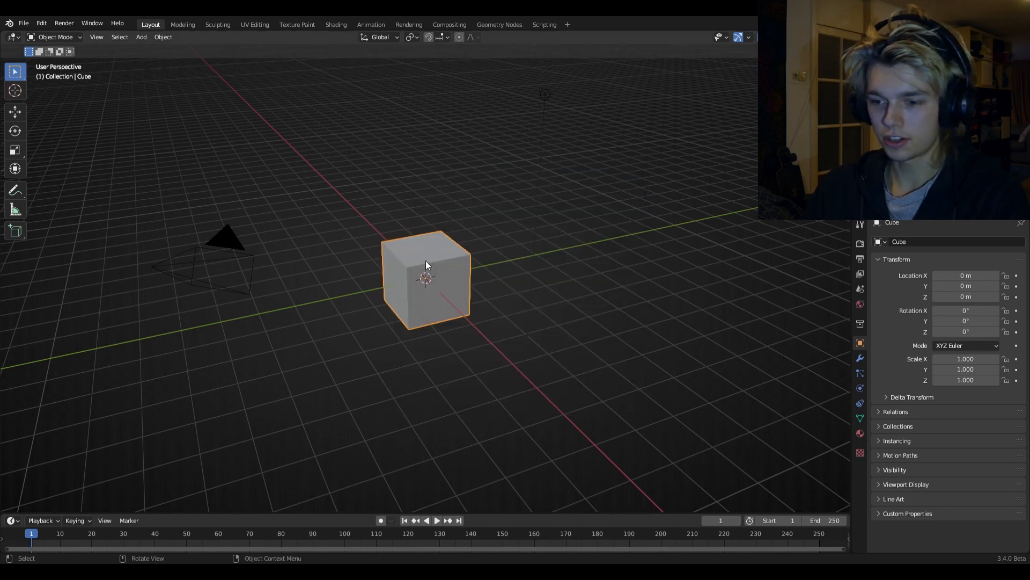
key("Delete")
key("shift+a")
mouse_move(405, 273)
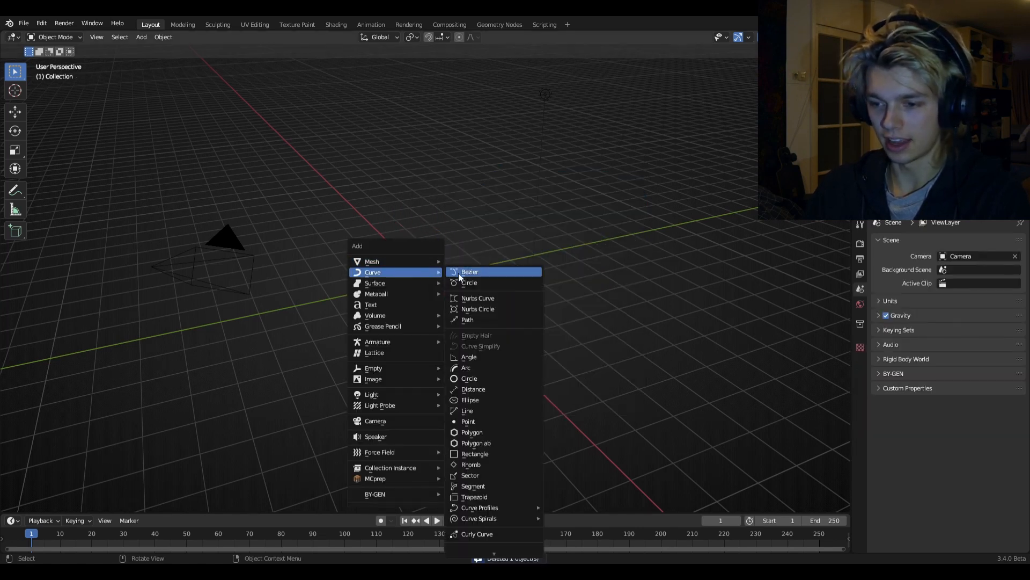
left_click(469, 272)
scroll(473, 273, "up", 6)
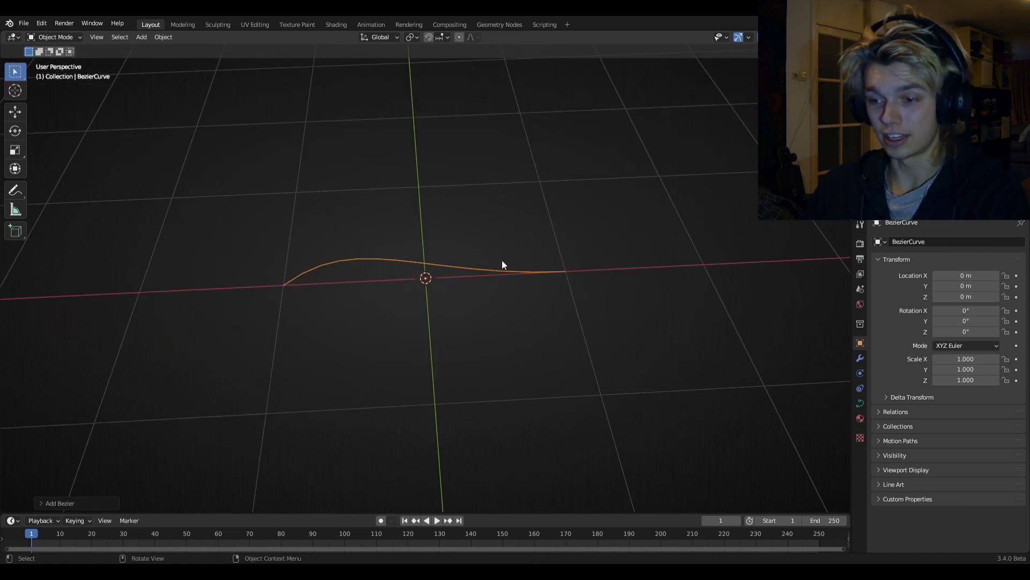
Move the Bezier curve -1 m along the global X axis.
type("gy")
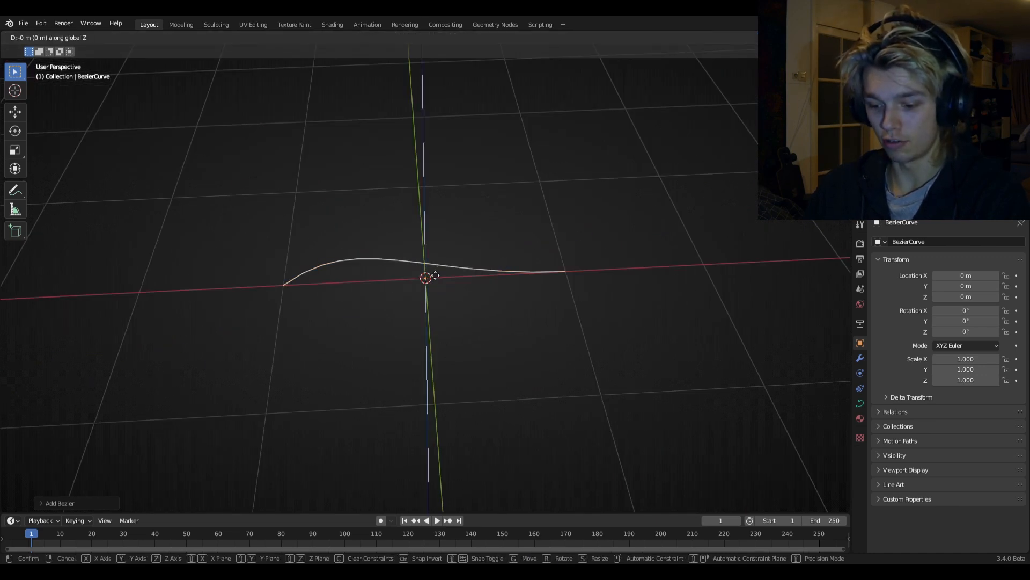
type("x-1")
key("Return")
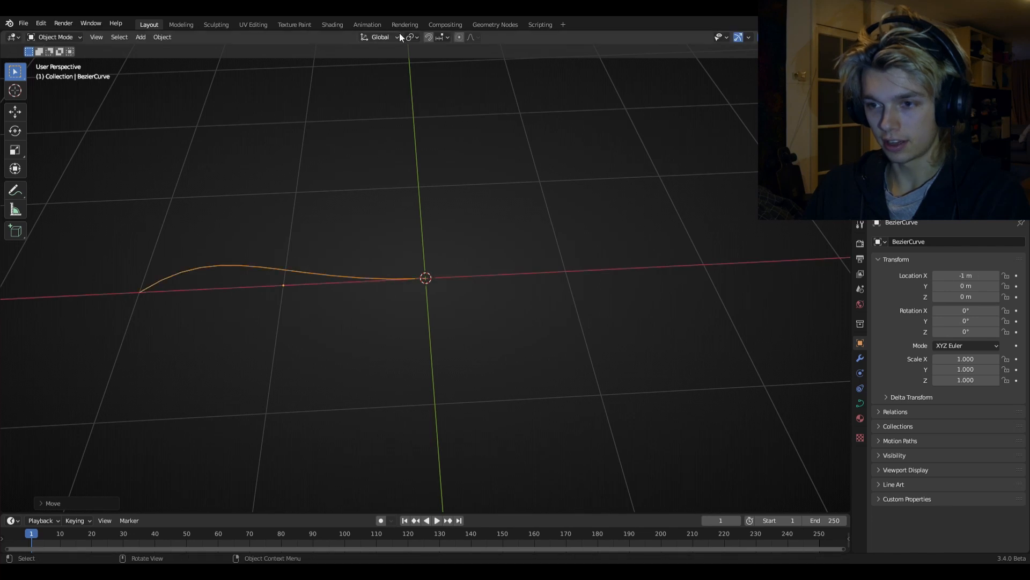
Set the transform pivot point to 3D Cursor and rotate the curve 90° about the global Y axis.
left_click(412, 37)
left_click(418, 62)
left_click(412, 37)
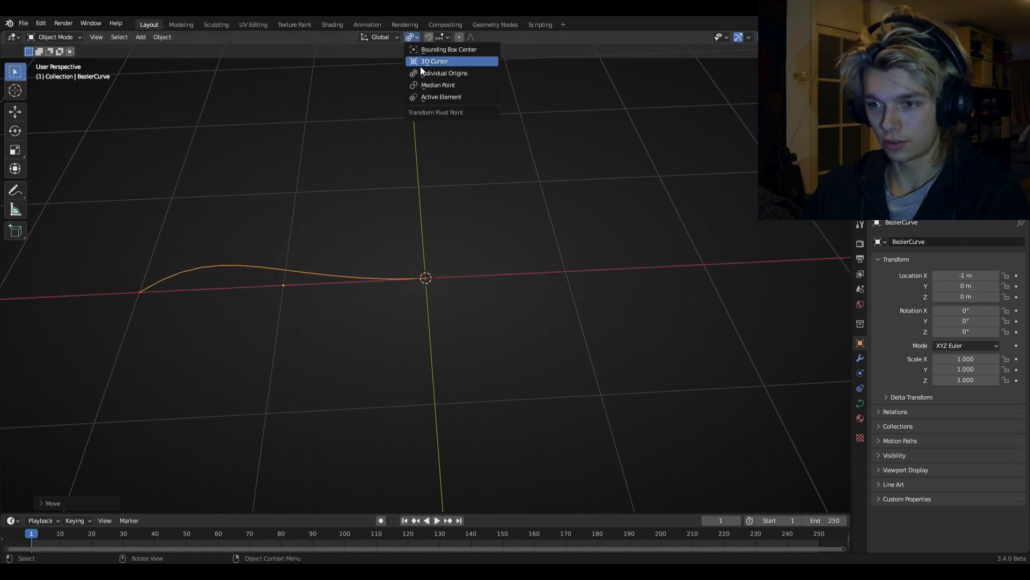
left_click(421, 63)
key("r")
key("y")
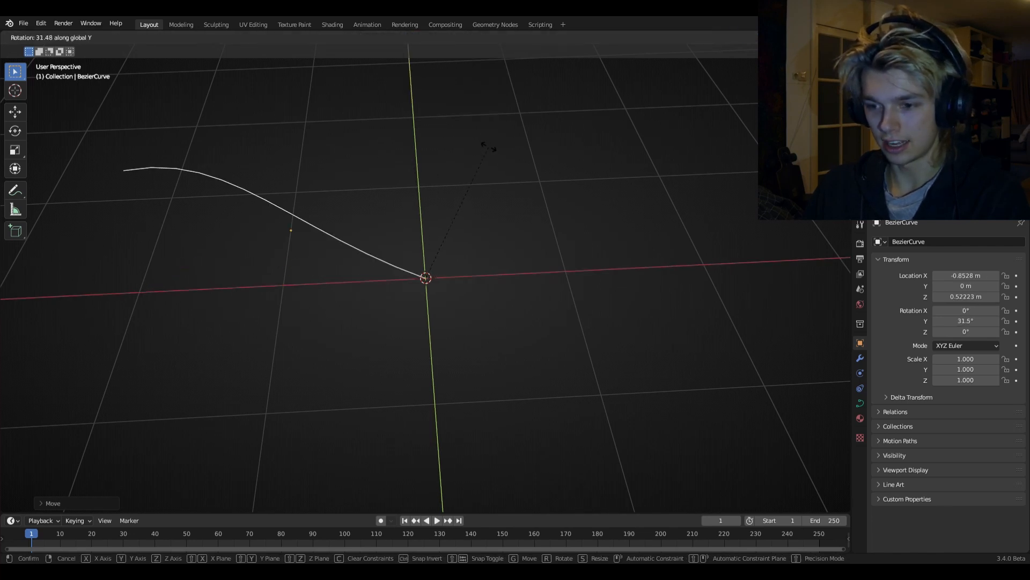
type("90")
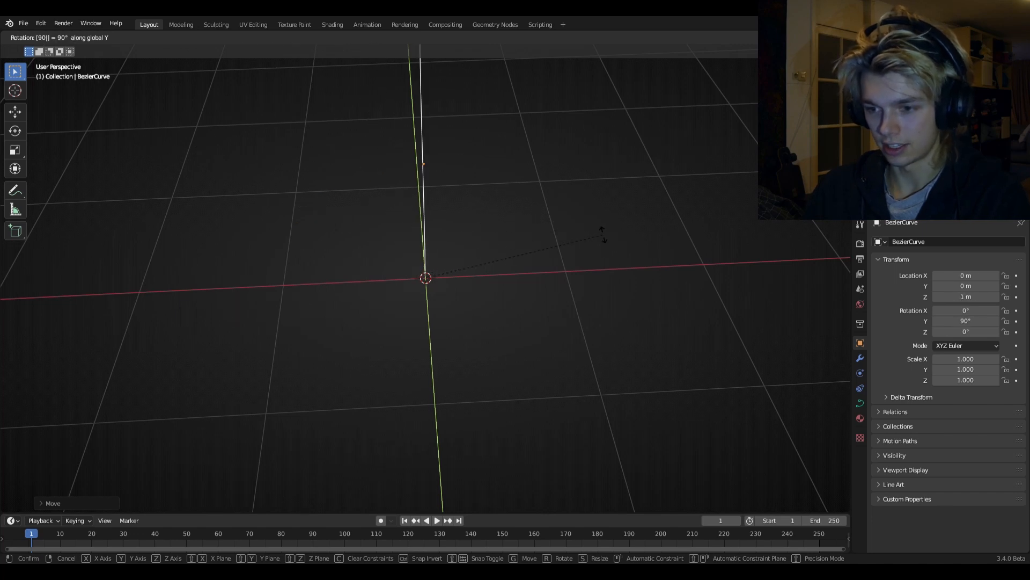
key("Return")
Enter Edit Mode on the curve and select its upper control point.
middle_click_drag(608, 234, 532, 278)
key("Tab")
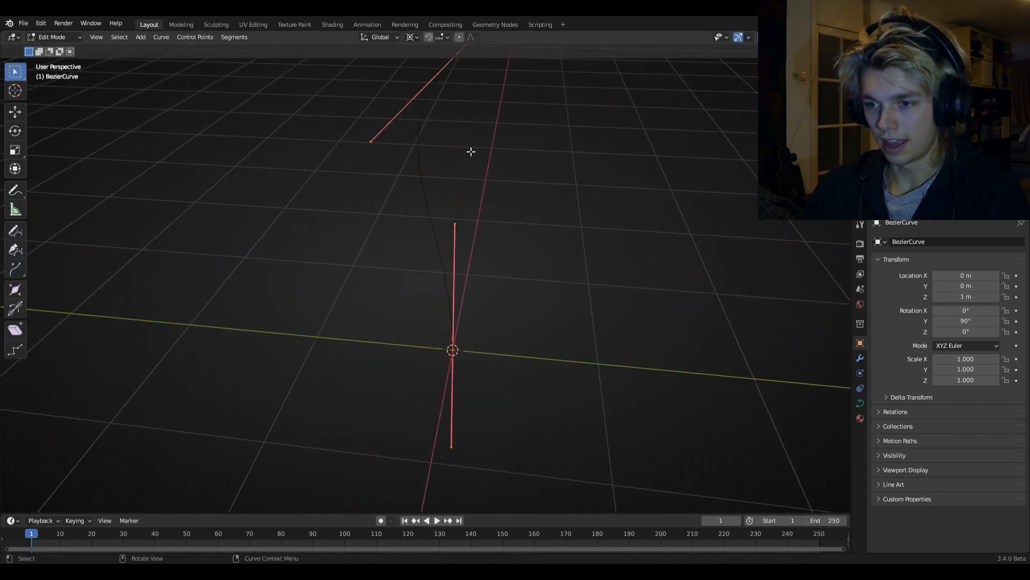
middle_click_drag(472, 154, 453, 138)
left_click(449, 138)
key("r")
key("x")
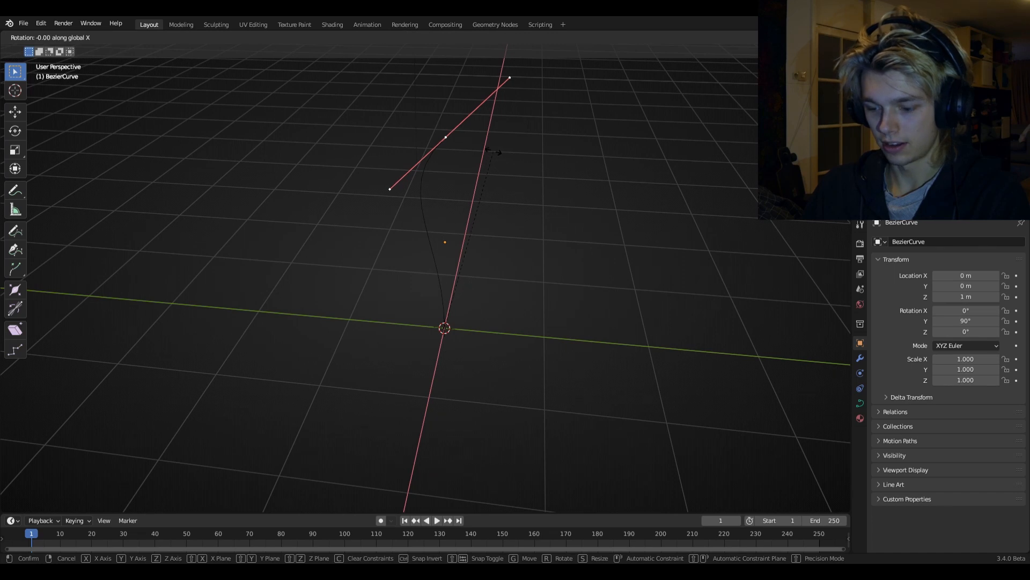
right_click(495, 154)
Rotate the upper control point -45° about global X with the pivot set to Bounding Box Center, and return to Object Mode.
left_click(413, 38)
left_click(427, 49)
key("r")
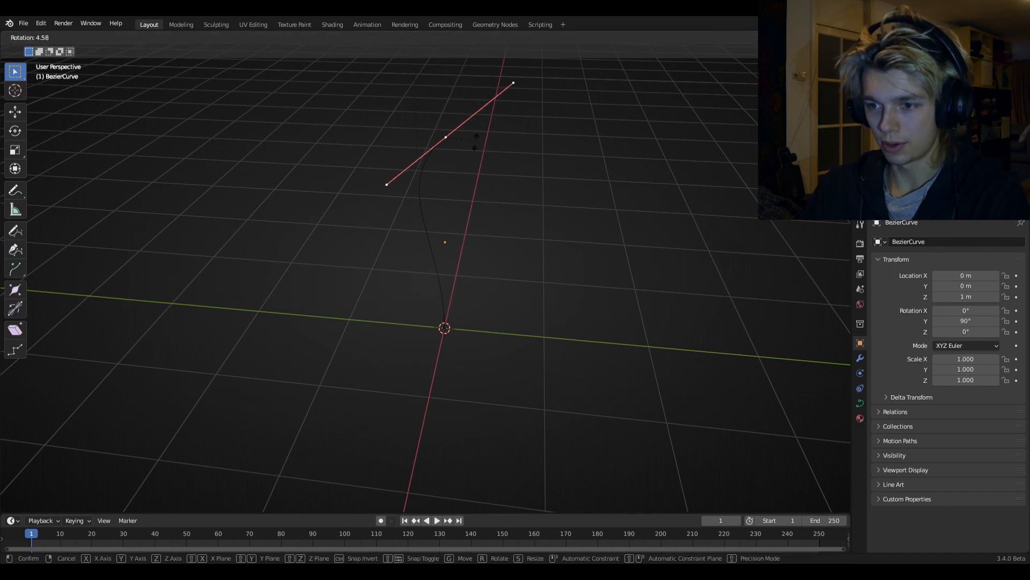
key("x")
left_click(473, 114)
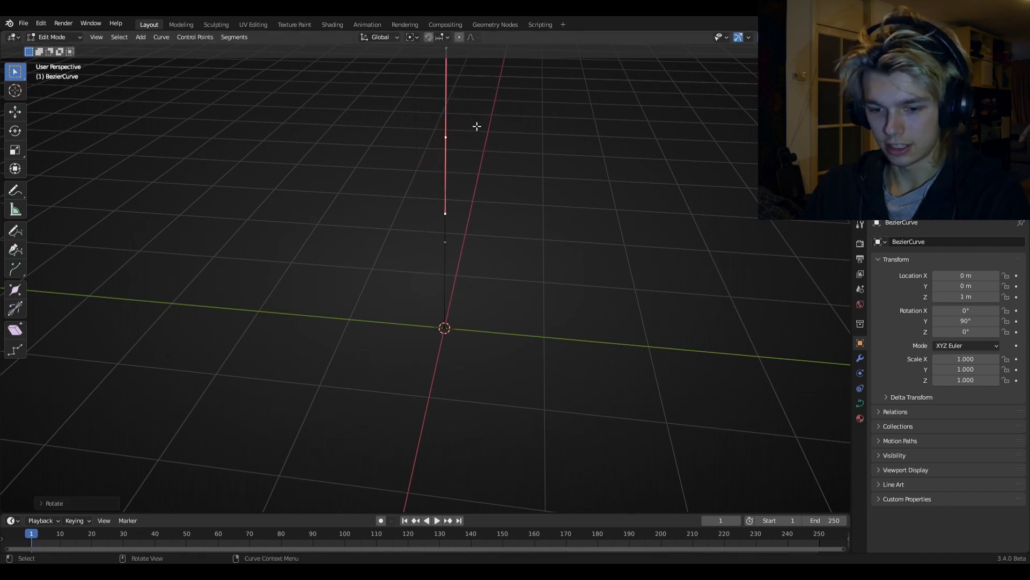
left_click(71, 504)
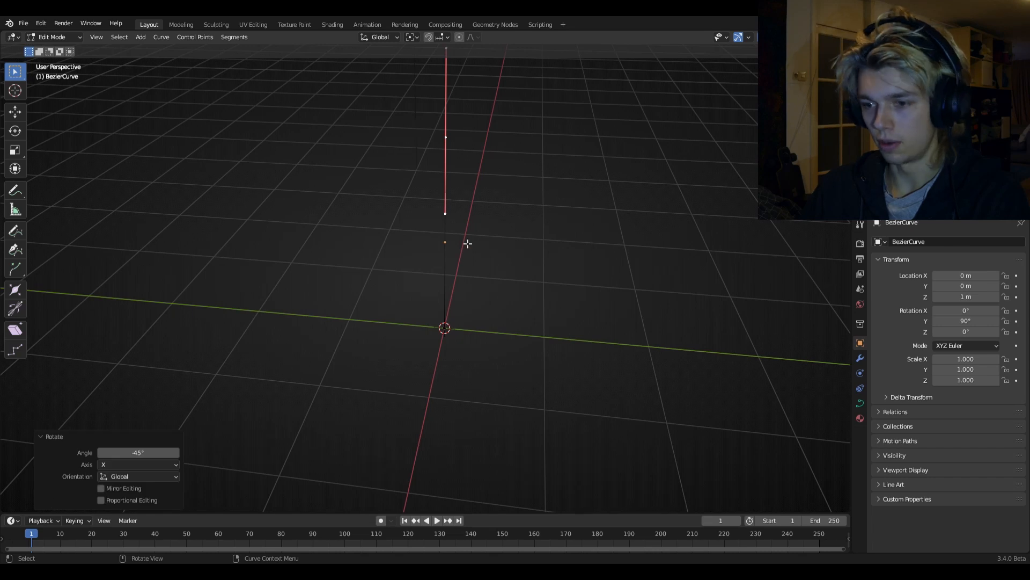
middle_click_drag(467, 244, 434, 241)
key("Tab")
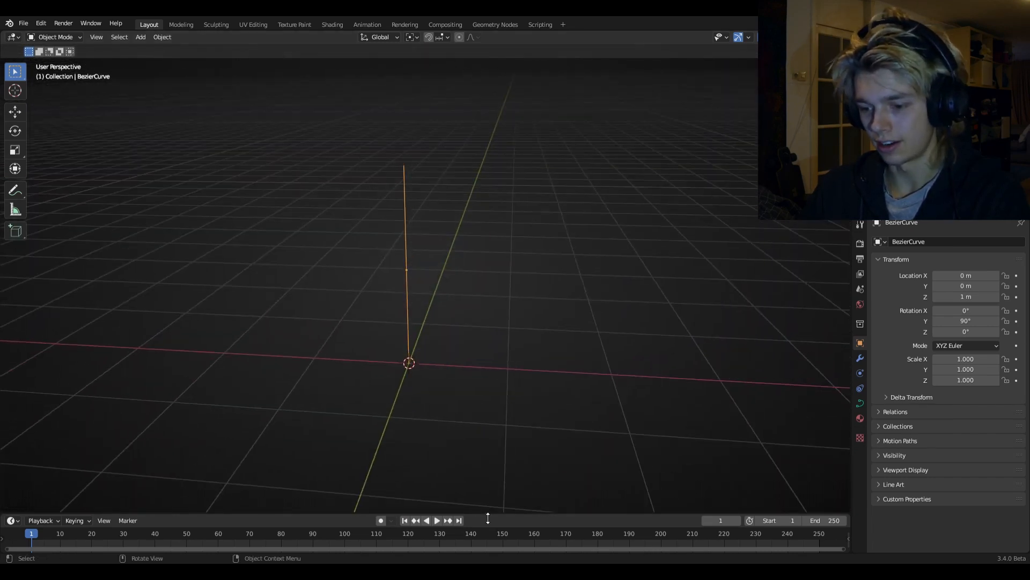
Turn the timeline area into an enlarged Geometry Node Editor and create a new geometry node tree for the curve.
left_click_drag(488, 516, 488, 429)
left_click(39, 433)
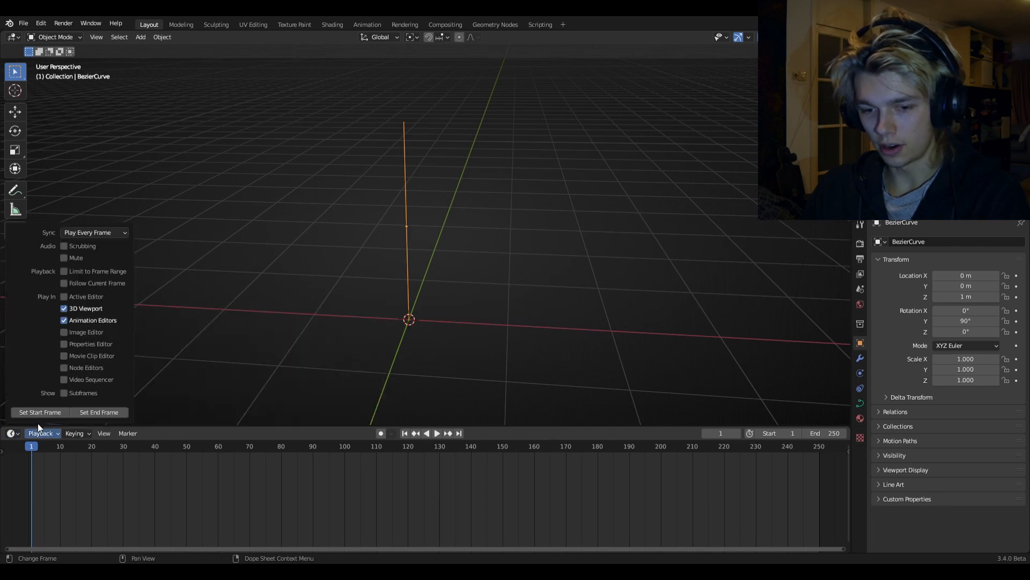
left_click(12, 434)
left_click(34, 385)
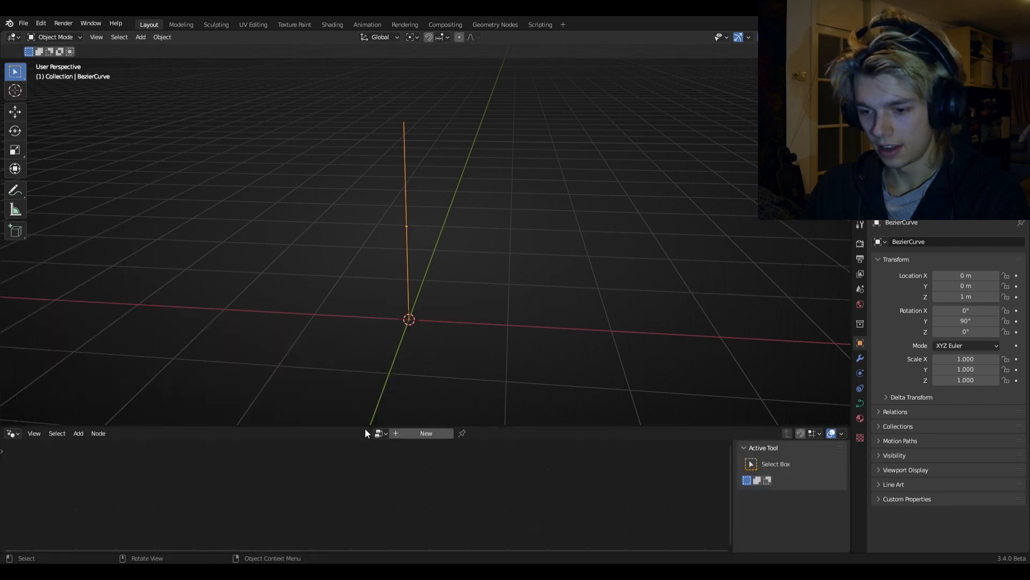
left_click(403, 433)
left_click_drag(403, 427, 402, 321)
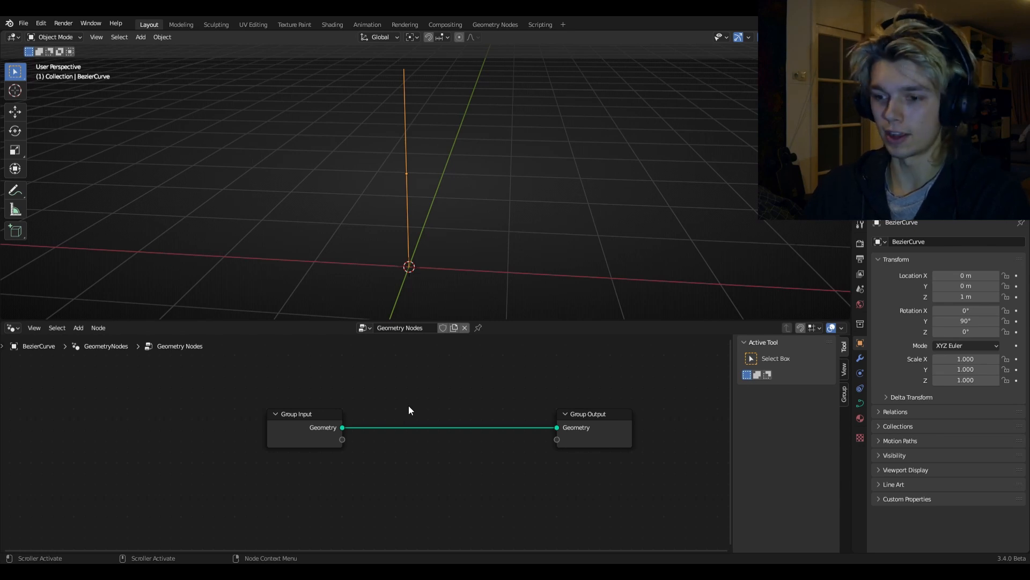
Insert a Subdivide Curve node between Group Input and Group Output and set its Cuts to 4.
key("shift+a")
type("sub")
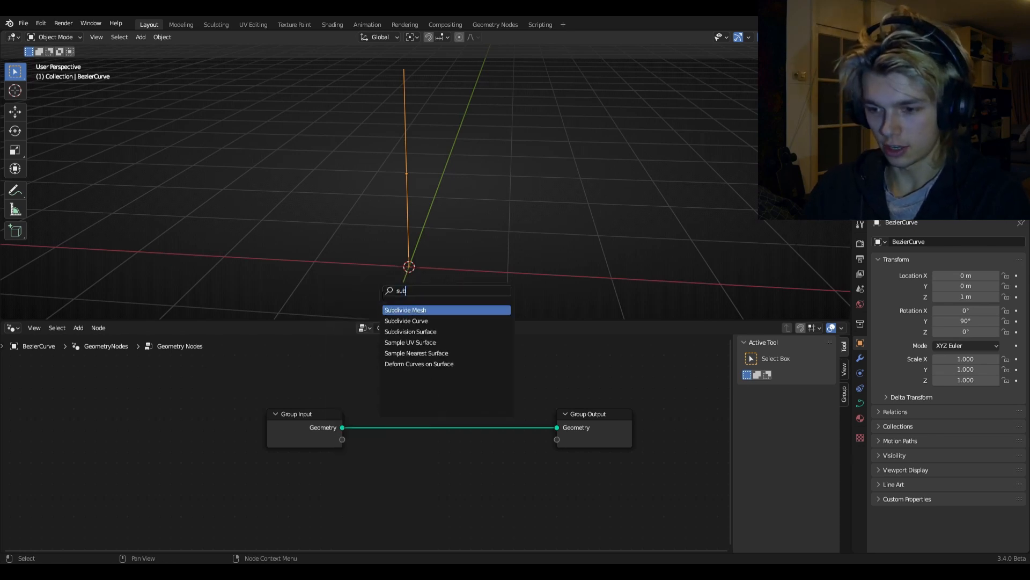
type("d")
key("Down")
key("Return")
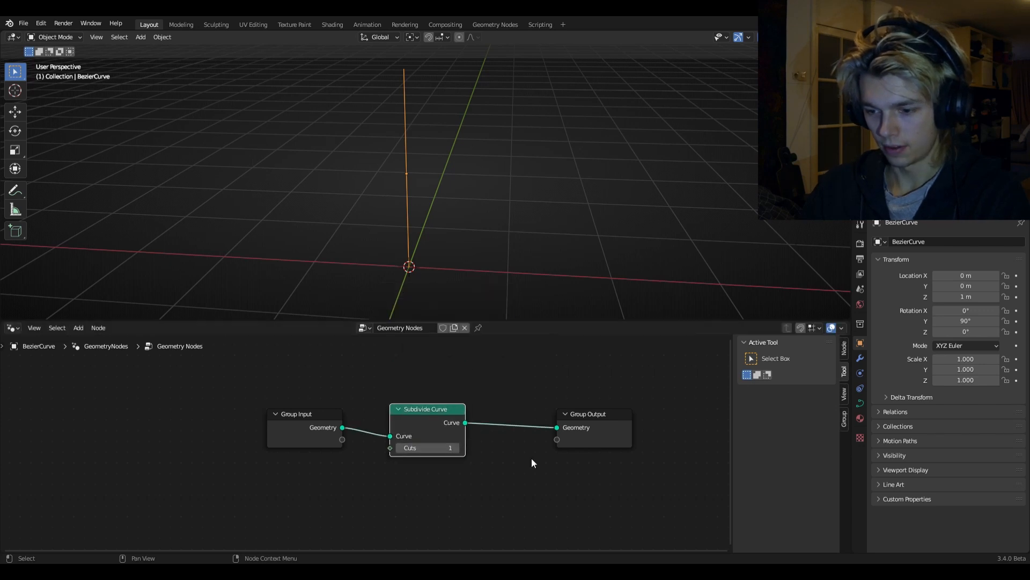
middle_click_drag(532, 462, 481, 449)
left_click(407, 435)
left_click(407, 435)
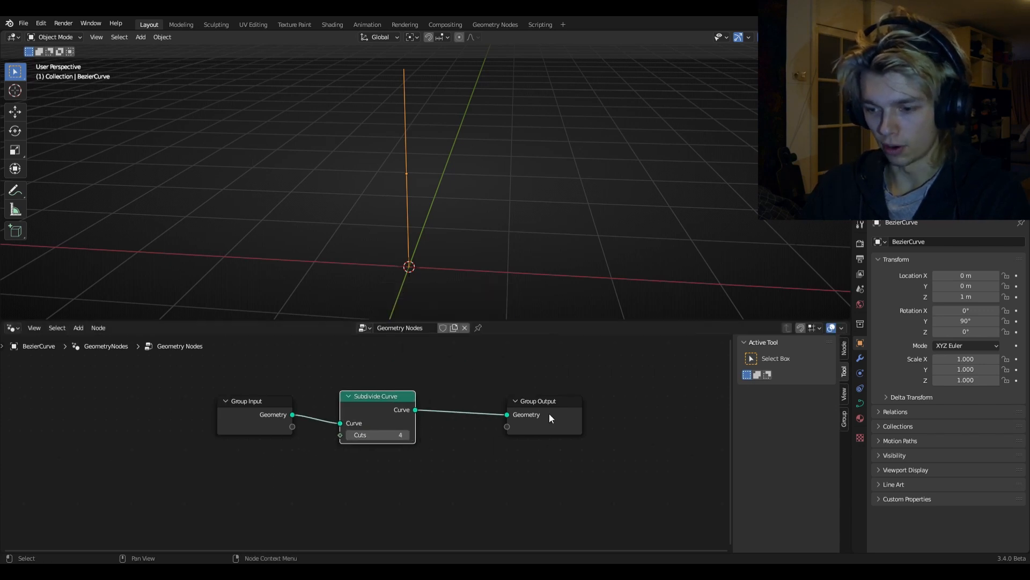
Make room before Group Output and insert a duplicate of the Subdivide Curve node after the first one.
left_click_drag(551, 417, 609, 408)
left_click(374, 406)
key("shift+d")
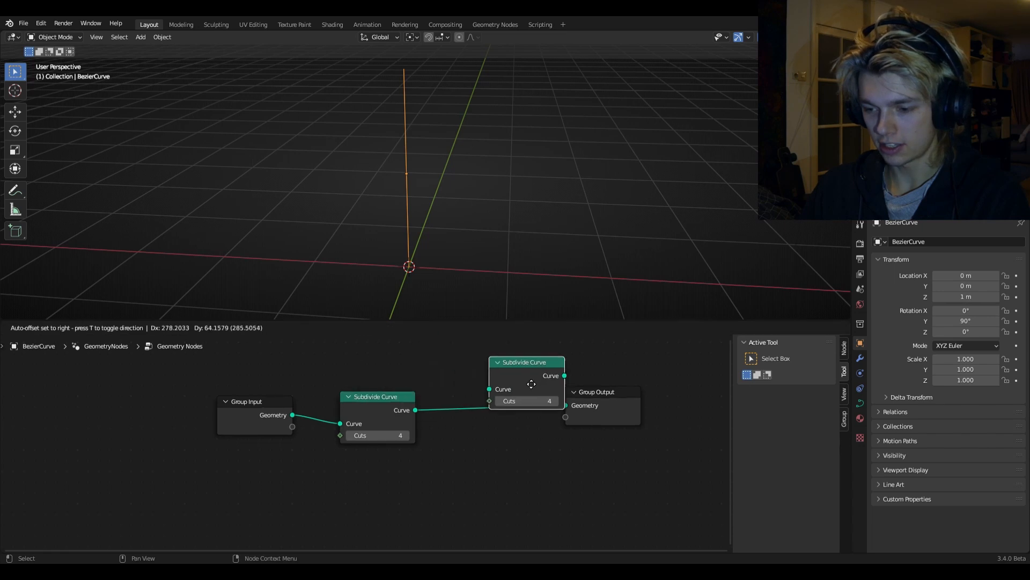
left_click(486, 422)
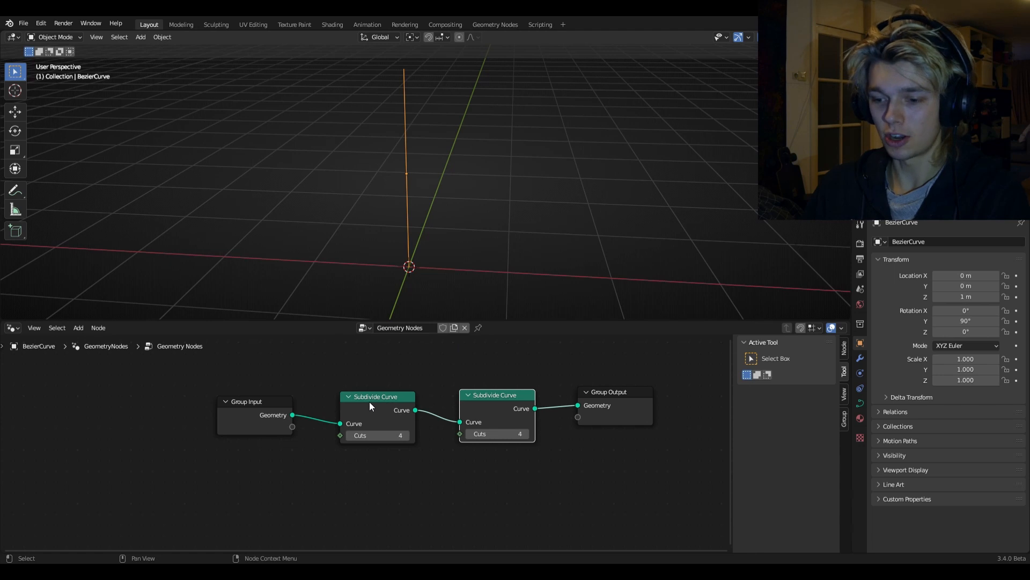
Add an Index node below the Group Input node.
middle_click_drag(382, 400, 374, 360)
key("shift+a")
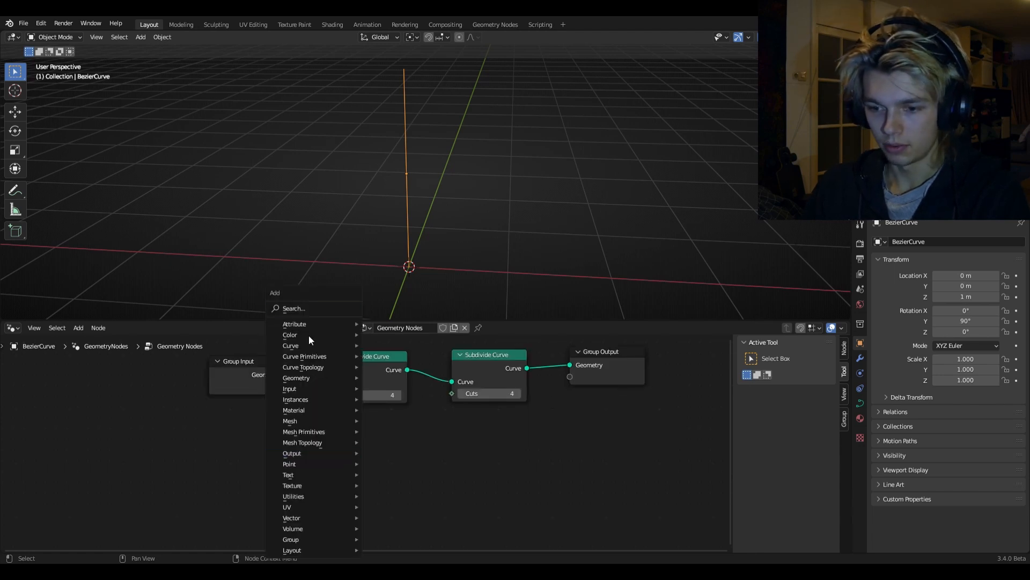
left_click(296, 310)
type("inbde")
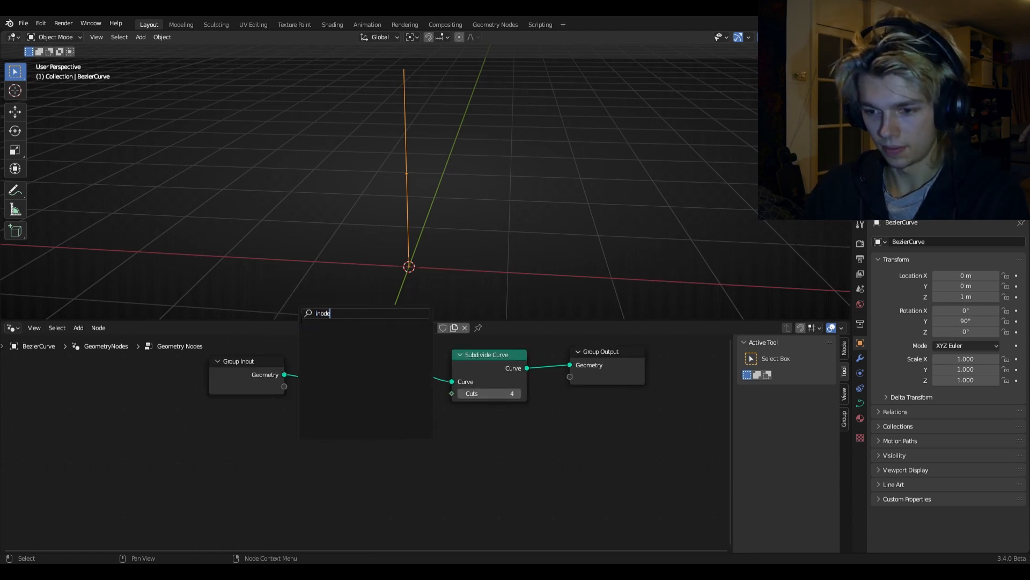
key("BackSpace")
key("BackSpace")
key("BackSpace")
type("d")
left_click(384, 332)
left_click(276, 448)
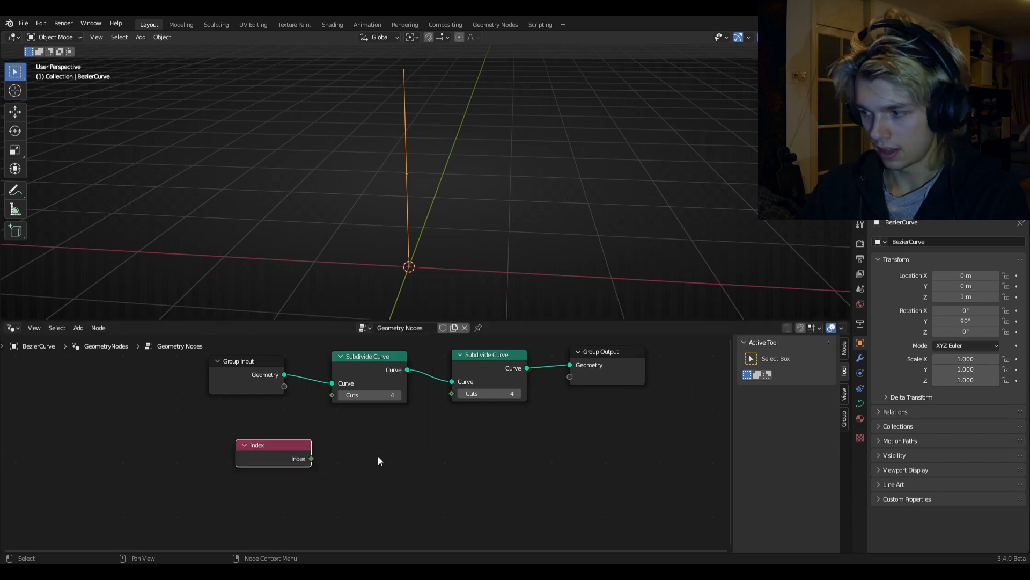
Add a Math node set to Greater Than and place it beneath the first Subdivide Curve node.
key("shift+a")
left_click(402, 309)
type("math")
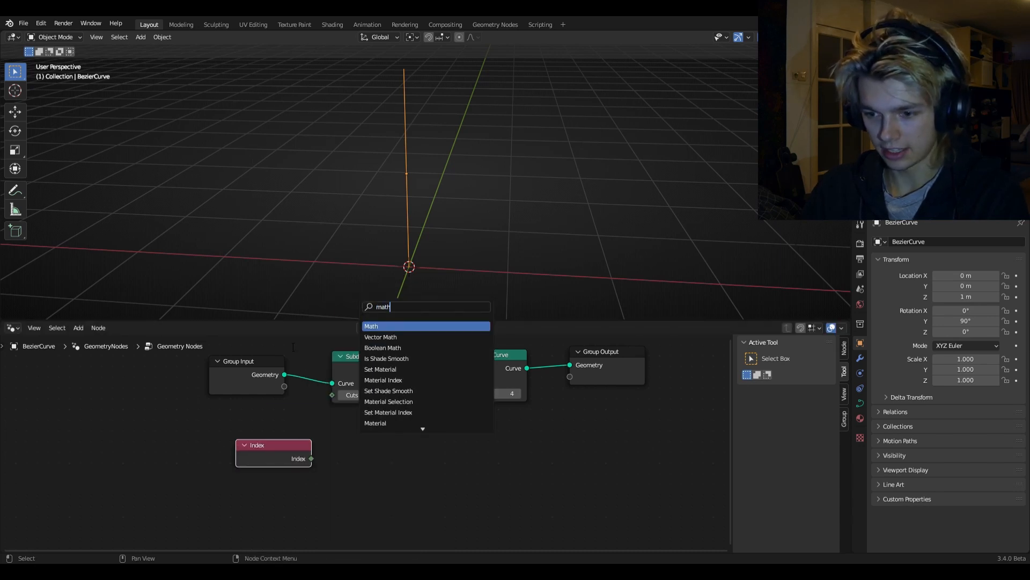
left_click(395, 322)
left_click(378, 430)
left_click(381, 444)
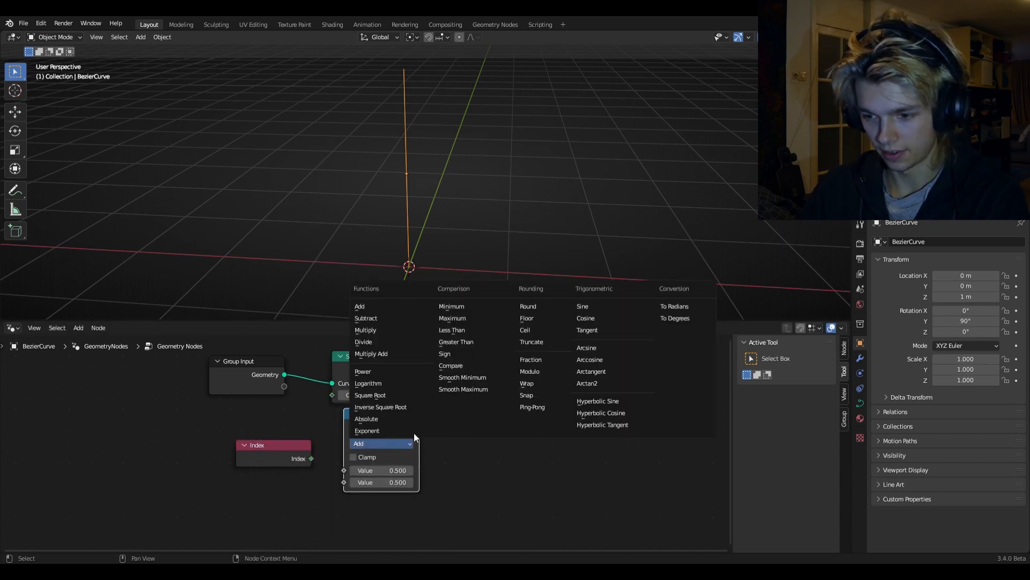
left_click(456, 336)
left_click_drag(392, 417, 380, 422)
Duplicate the Greater Than node beside the original and change the copy's operation to Multiply.
key("shift+d")
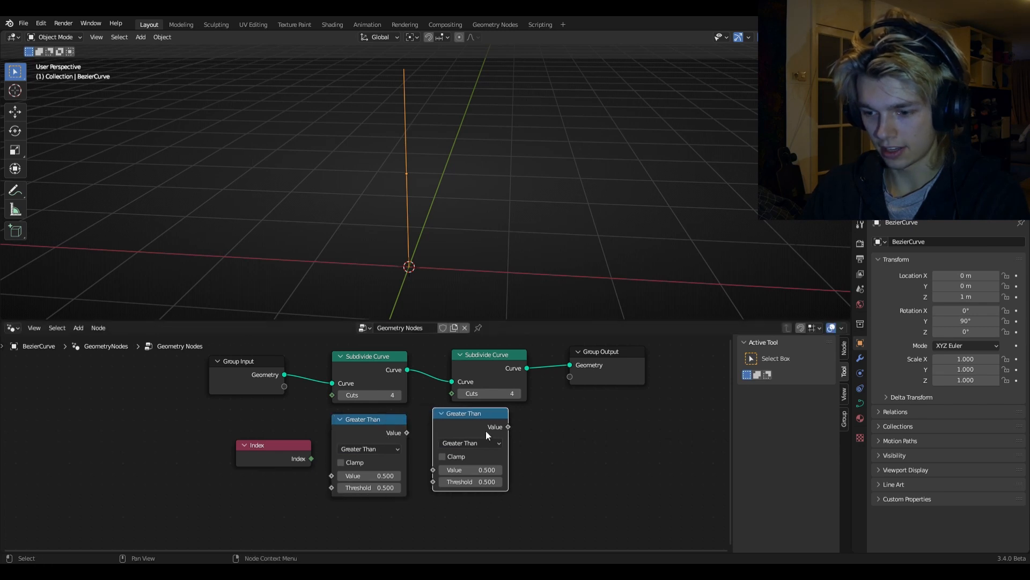
left_click(485, 430)
left_click(484, 441)
left_click(456, 330)
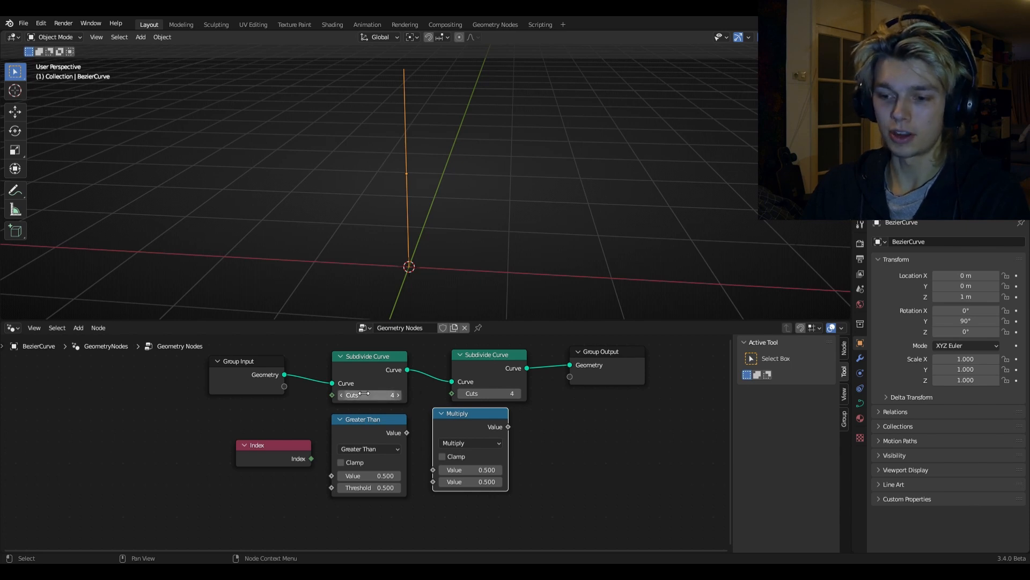
Connect Index to the Greater Than node's Value input and set its Threshold to 2.
scroll(322, 429, "up", 1)
left_click_drag(299, 432, 324, 454)
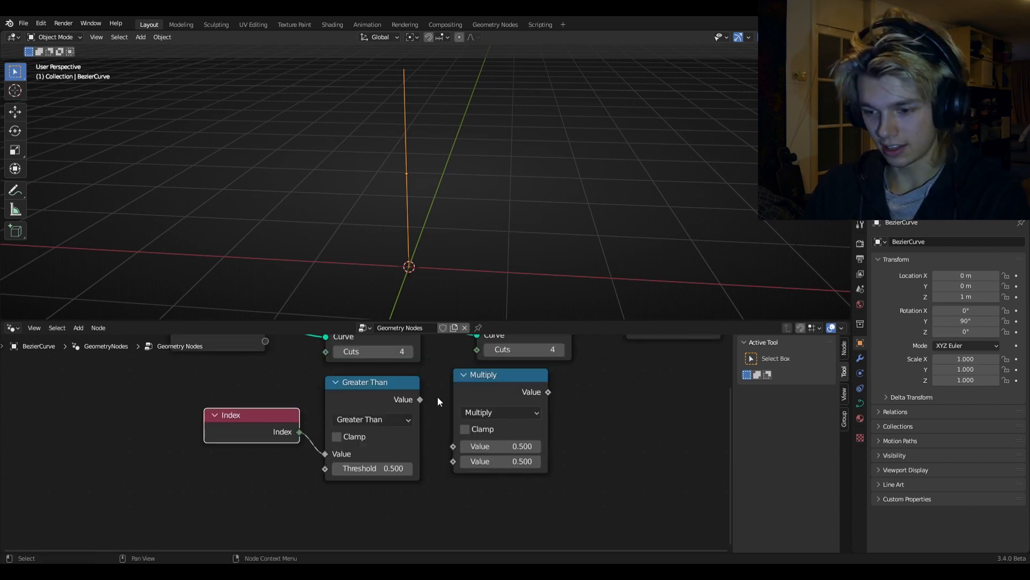
left_click(386, 468)
type("2")
key("Return")
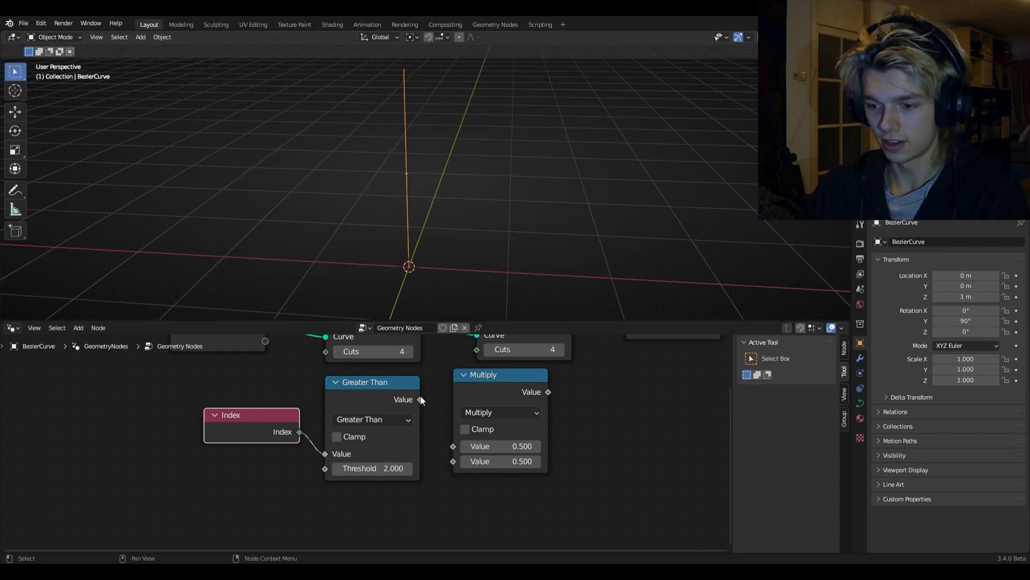
Connect the Greater Than output to the Multiply node's first value and set its second value to 8.
left_click_drag(420, 399, 453, 446)
left_click(499, 461)
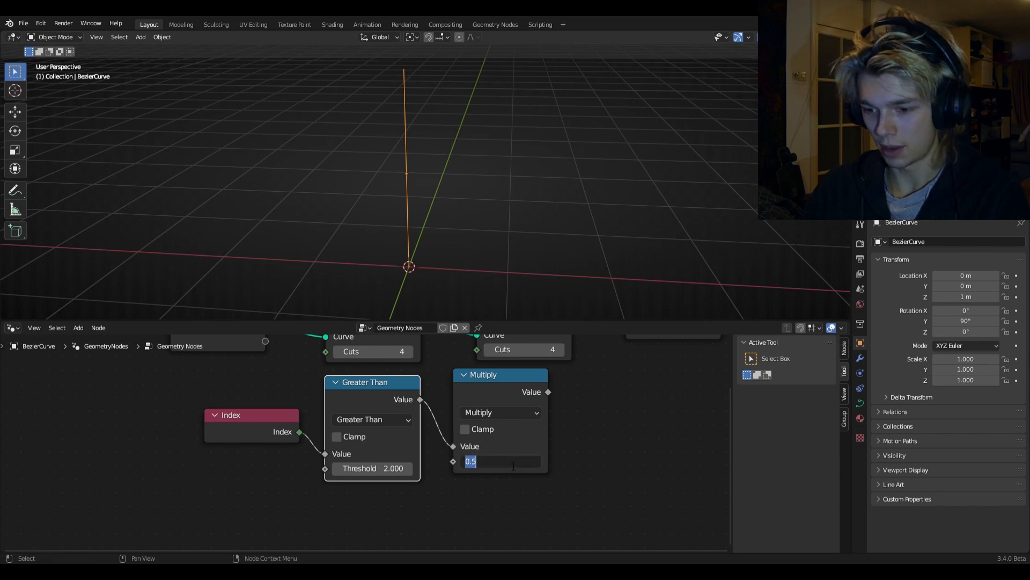
type("8")
key("Return")
Shift the Index, Greater Than and Multiply nodes aside and link the Multiply output to the second Subdivide Curve's Cuts.
scroll(580, 422, "down", 2)
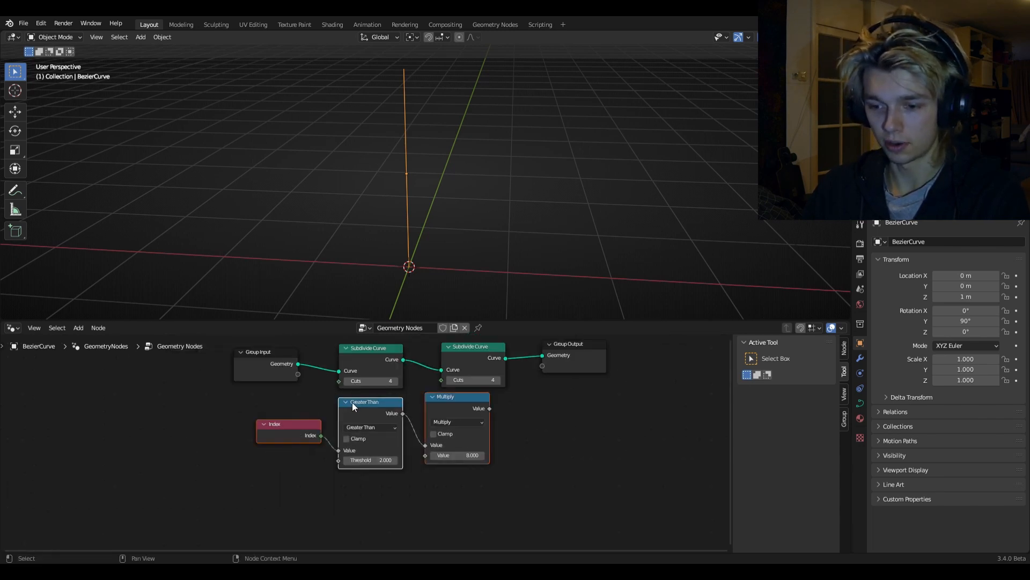
left_click_drag(352, 402, 259, 419)
left_click_drag(397, 425, 442, 382)
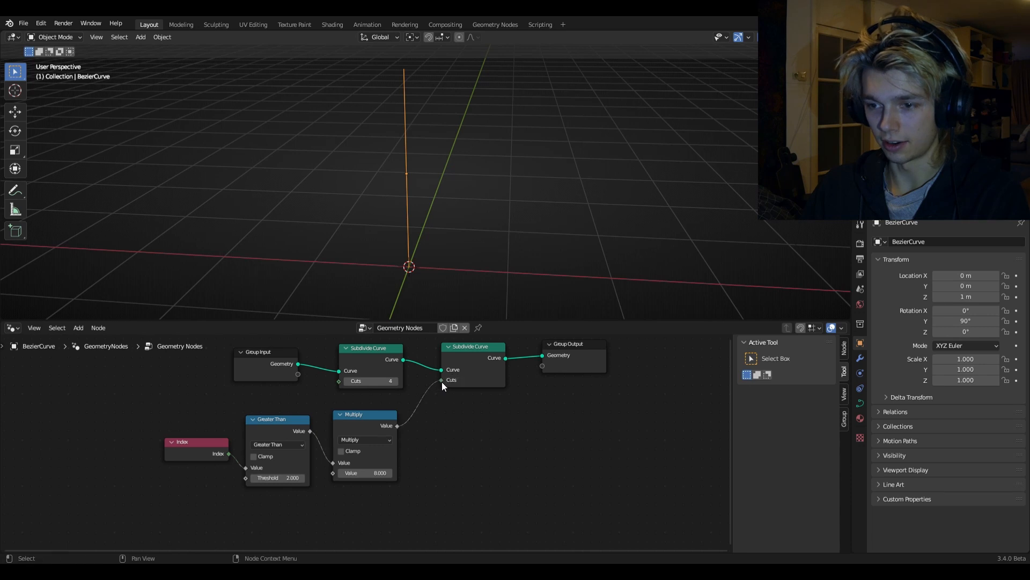
middle_click_drag(546, 417, 478, 431)
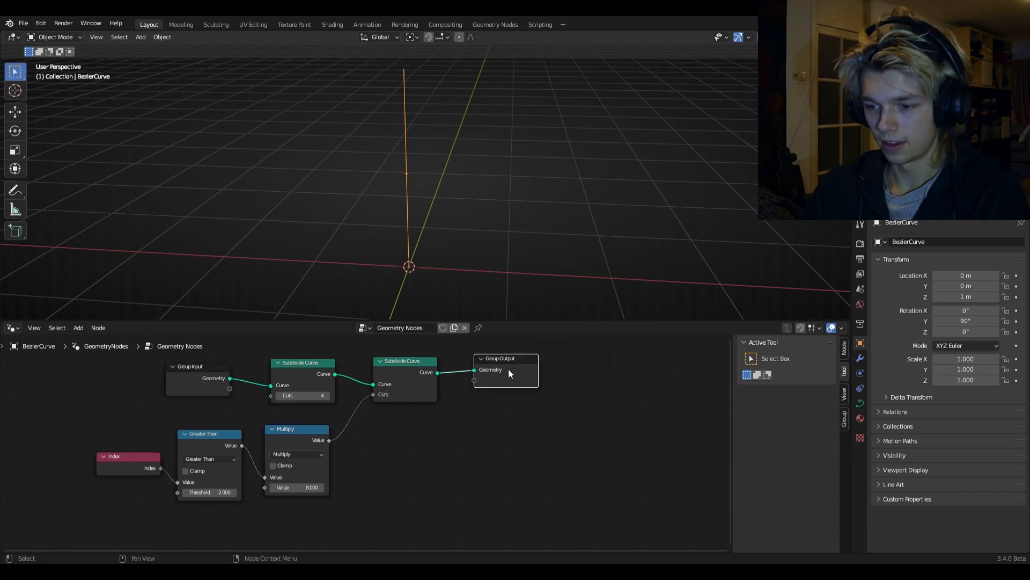
Move the Group Output node away and insert a Curve to Mesh node between it and the second Subdivide Curve.
left_click_drag(509, 373, 629, 367)
key("shift+a")
left_click(478, 303)
type("cur")
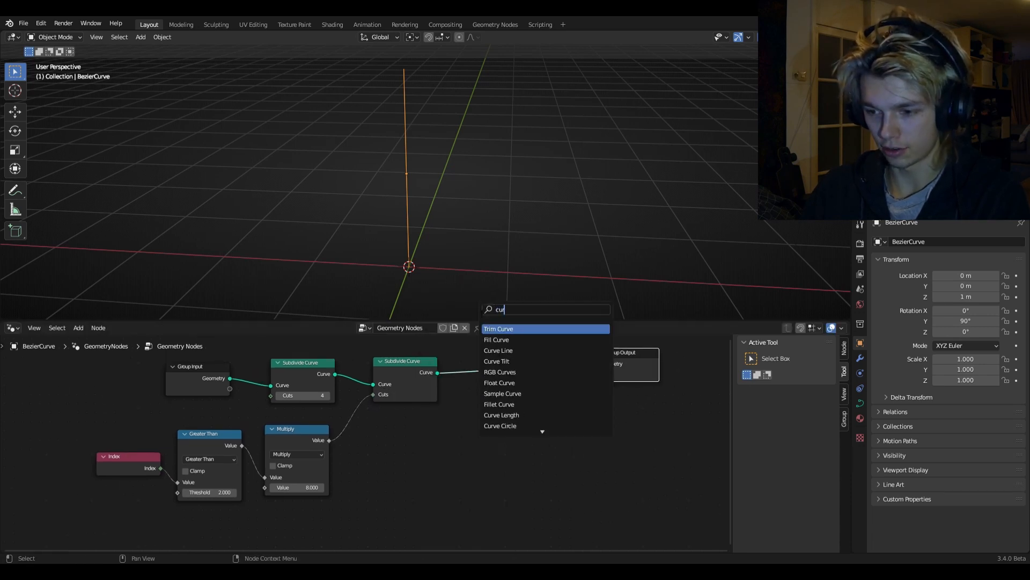
type("ve to m")
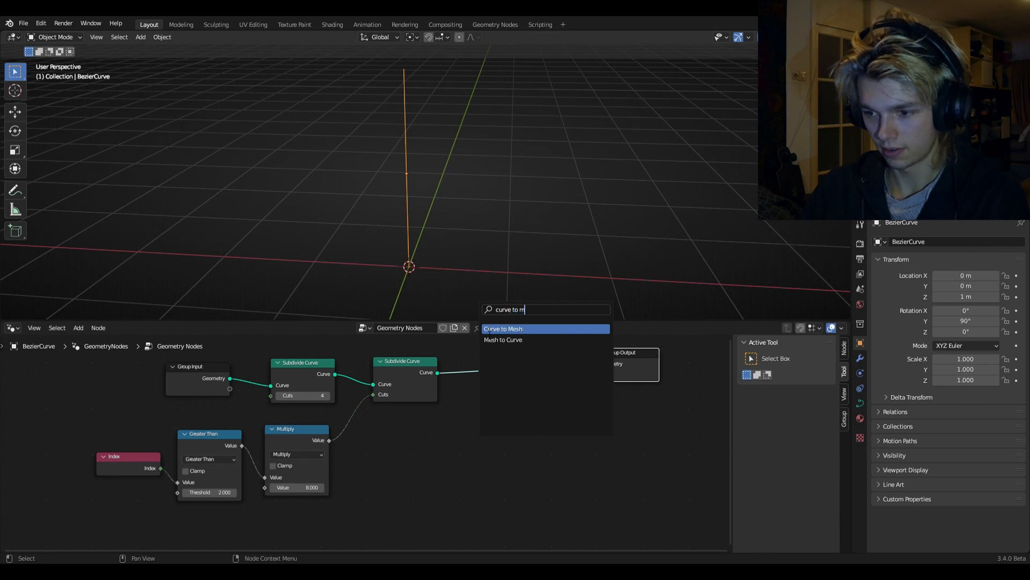
key("Return")
left_click(492, 380)
Add a Quadrilateral node under the second Subdivide Curve and connect its Curve output to Curve to Mesh's Profile Curve.
key("shift+a")
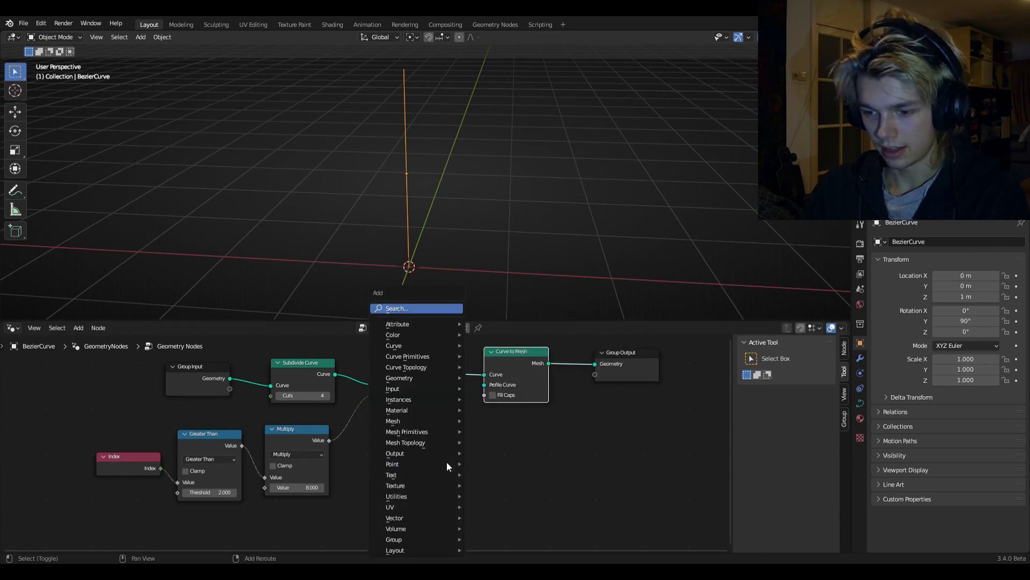
left_click(407, 311)
type("q")
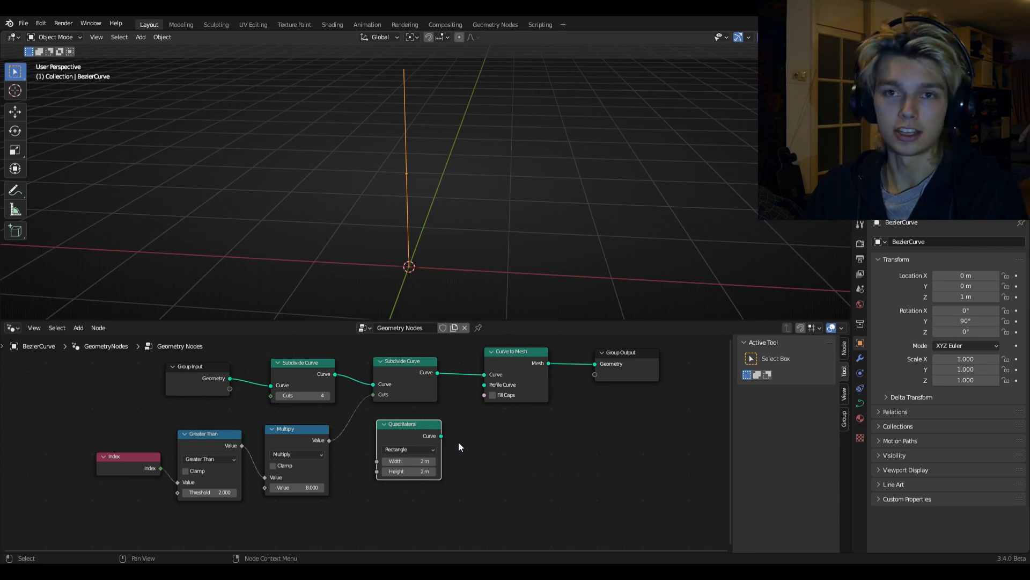
left_click_drag(441, 435, 484, 384)
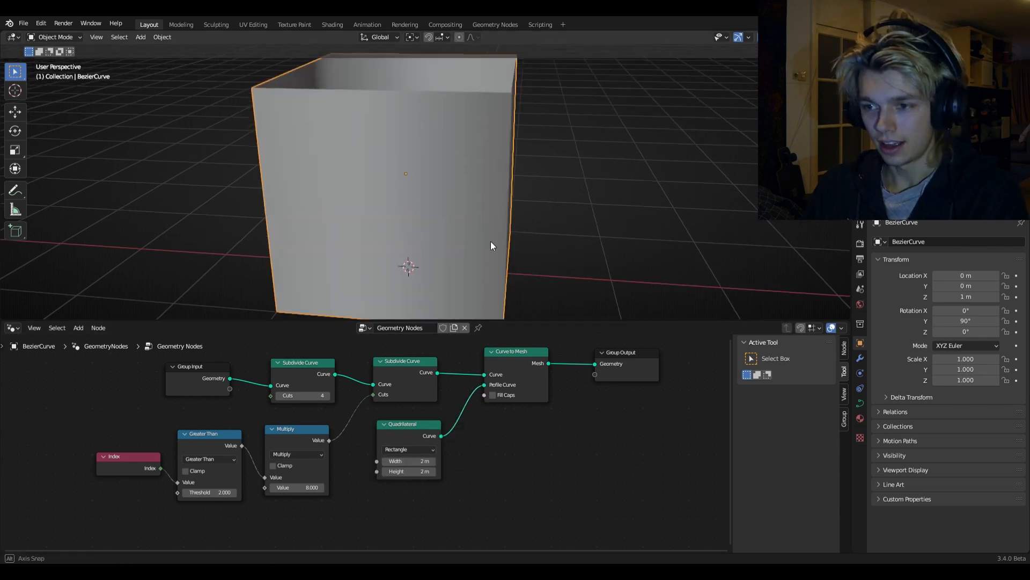
Switch the viewport to wireframe display, deselect the curve object, and set the Greater Than node's Threshold to 2.3.
middle_click_drag(491, 246, 650, 150)
left_click(798, 37)
middle_click_drag(499, 177, 424, 140)
left_click(611, 183)
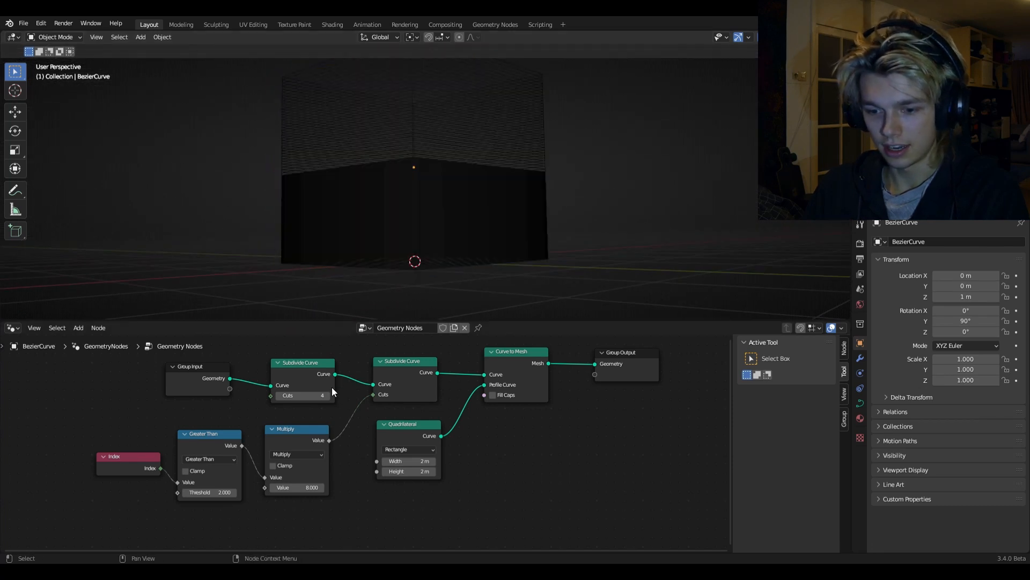
mouse_move(195, 493)
left_mouse_down()
mouse_move(210, 493)
mouse_move(202, 494)
left_mouse_up()
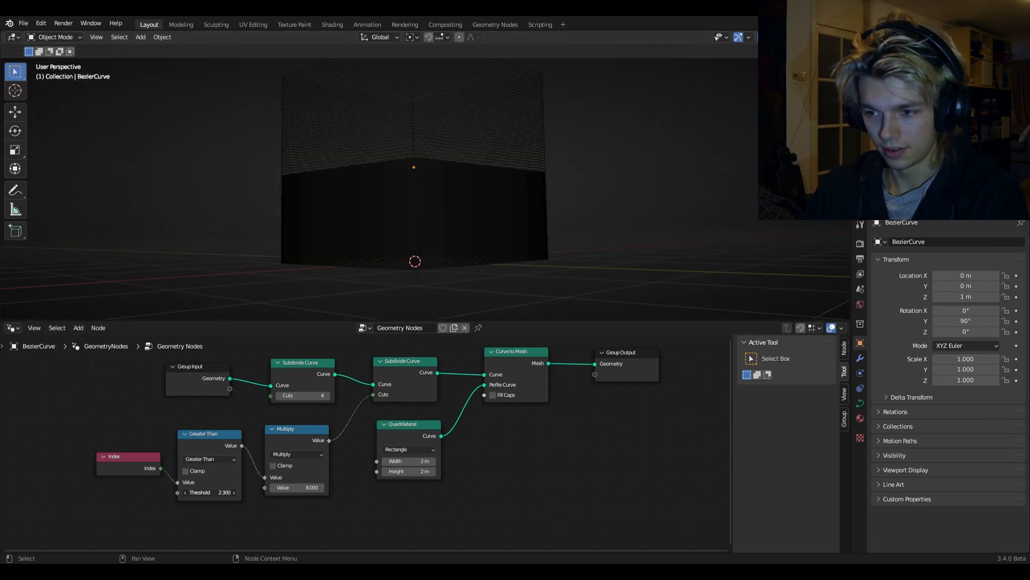
middle_click_drag(398, 172, 394, 232)
Select the Bezier curve object and switch the direction of its spline in Edit Mode.
key("Tab")
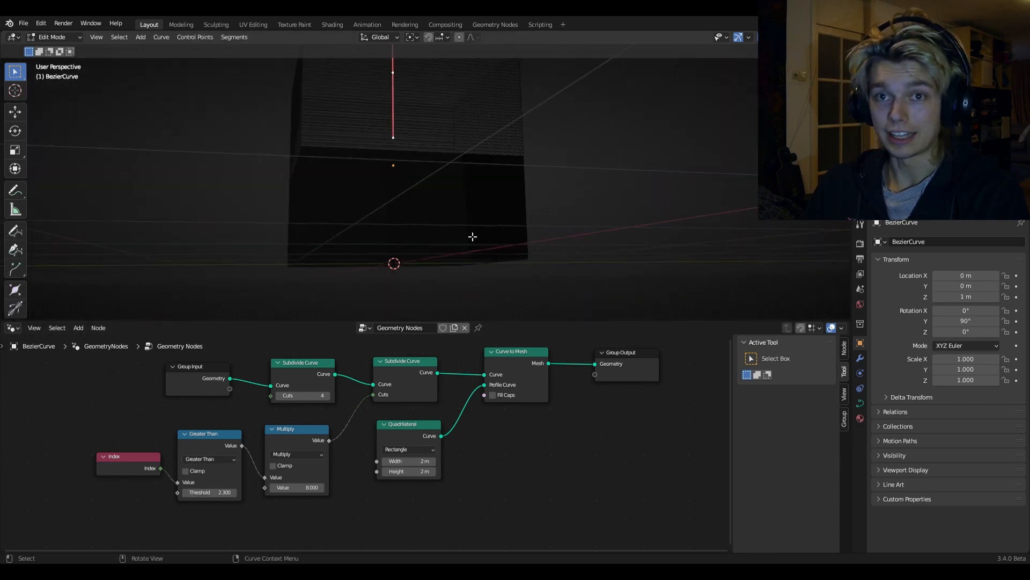
key("Tab")
left_click(436, 227)
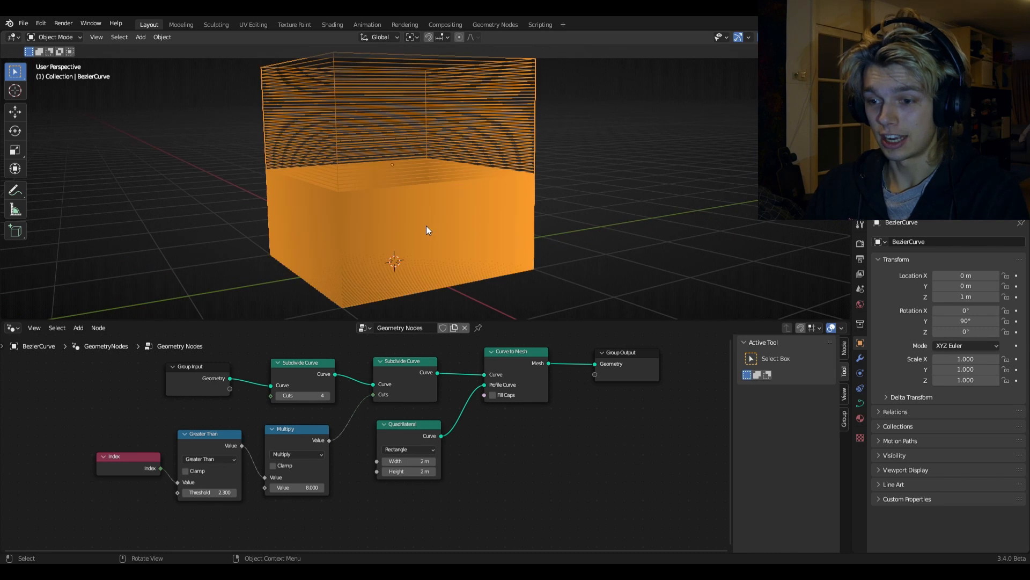
right_click(426, 225)
key("Escape")
key("Tab")
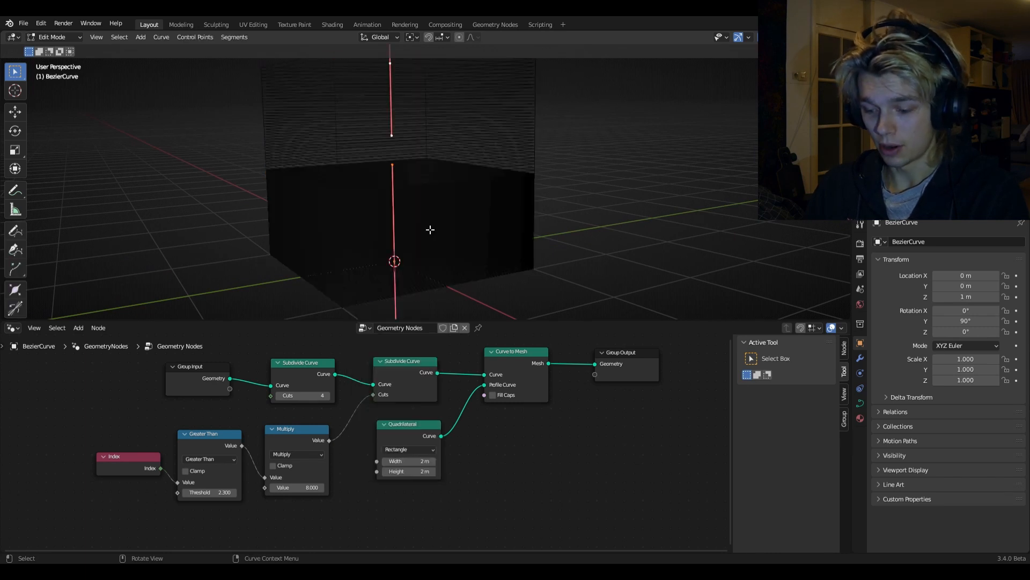
right_click(426, 226)
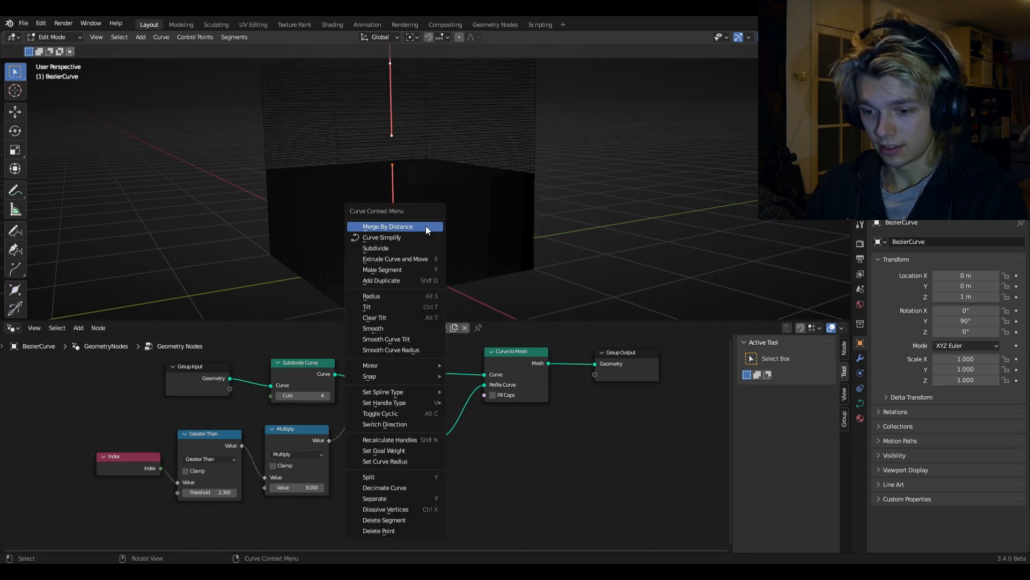
left_click(387, 424)
middle_click_drag(445, 225, 490, 209)
scroll(446, 214, "down", 3)
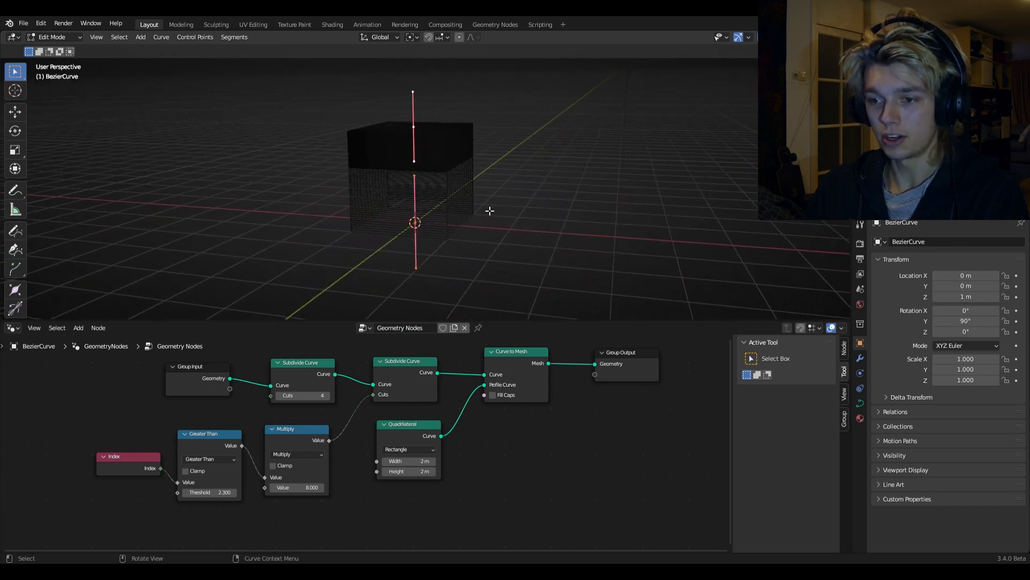
Scale the handles of the curve's upper control point by about 1.37 and return to Object Mode.
key("s")
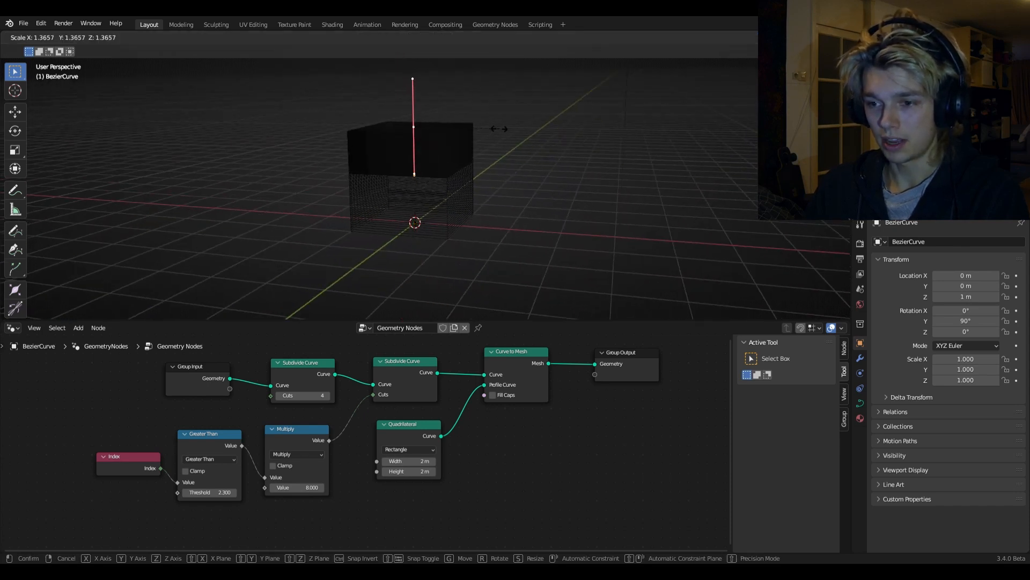
left_click(494, 138)
middle_click_drag(494, 138, 462, 279)
key("Tab")
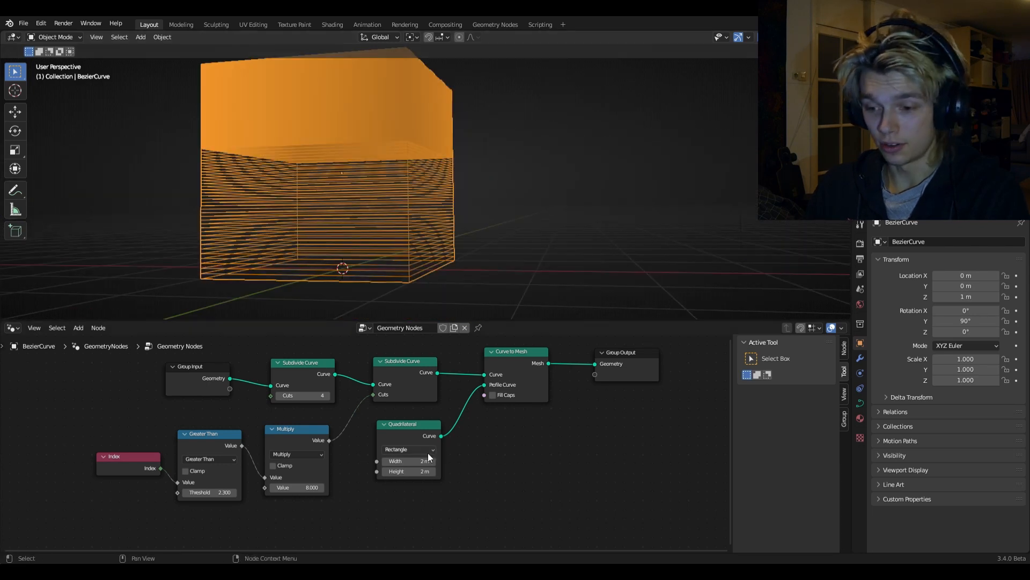
Set the Quadrilateral node's Width and Height to 0.1 m.
left_click_drag(420, 462, 419, 469)
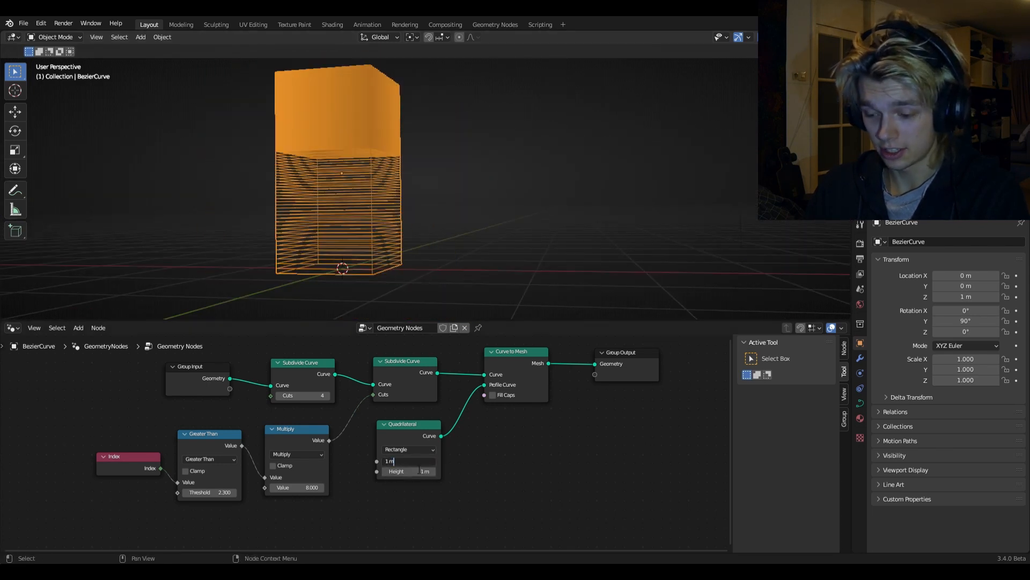
type("1")
key("Return")
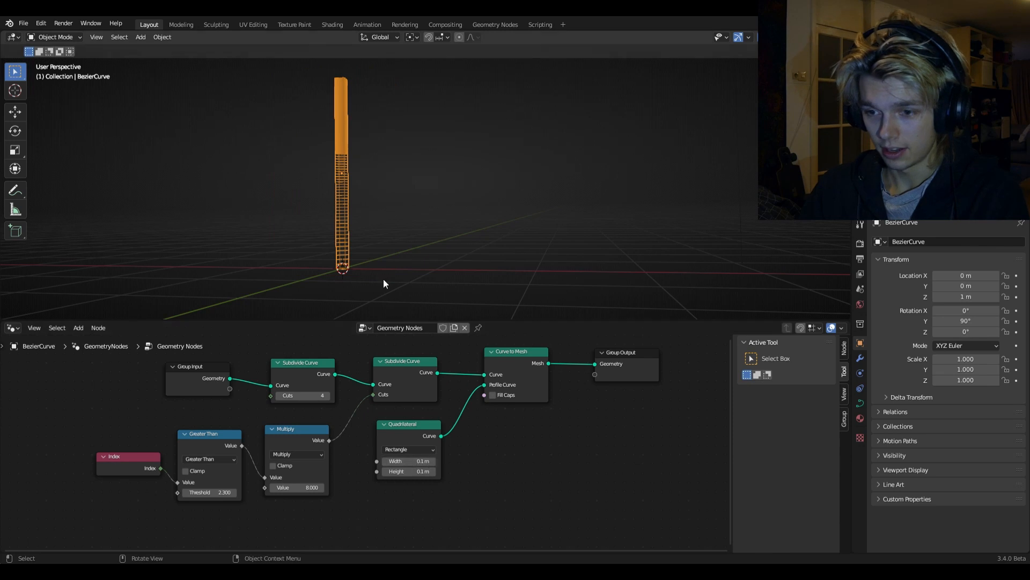
middle_click_drag(384, 279, 484, 218)
scroll(494, 215, "up", 5)
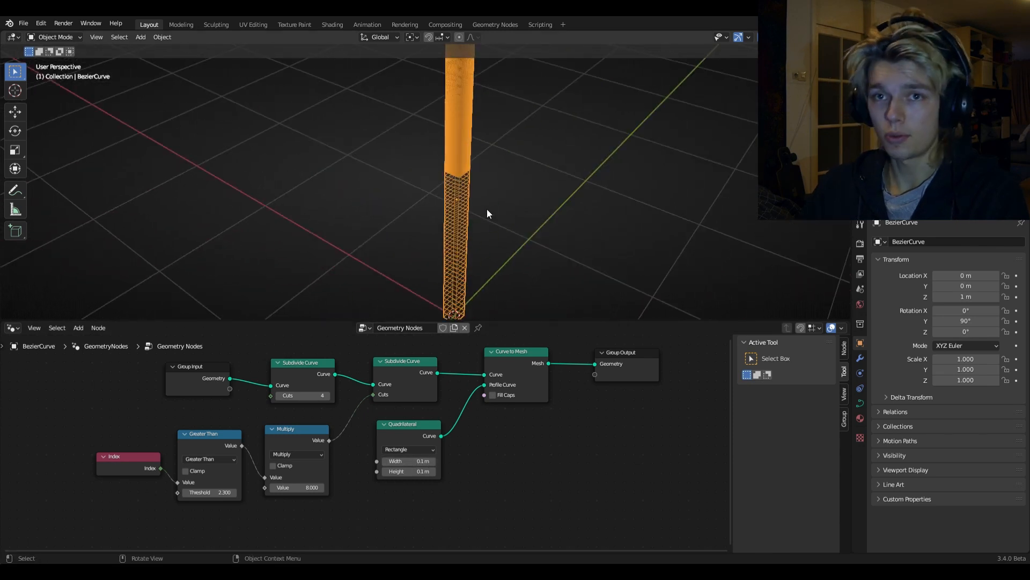
Insert a Set Curve Radius node between the second Subdivide Curve and Curve to Mesh.
scroll(527, 424, "down", 2)
key("shift+a")
type("curbve")
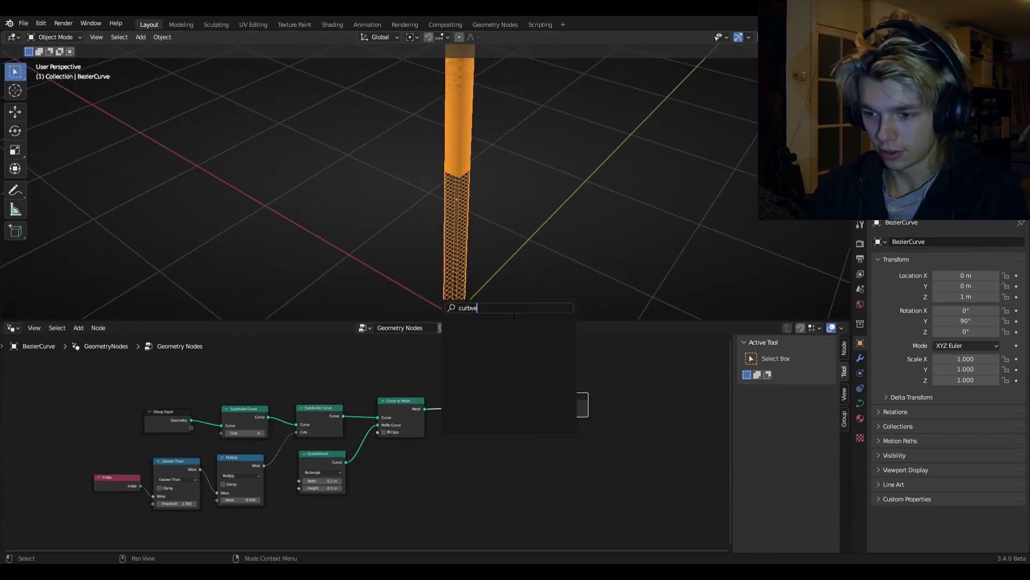
key("BackSpace")
key("BackSpace")
key("BackSpace")
type("ve ra")
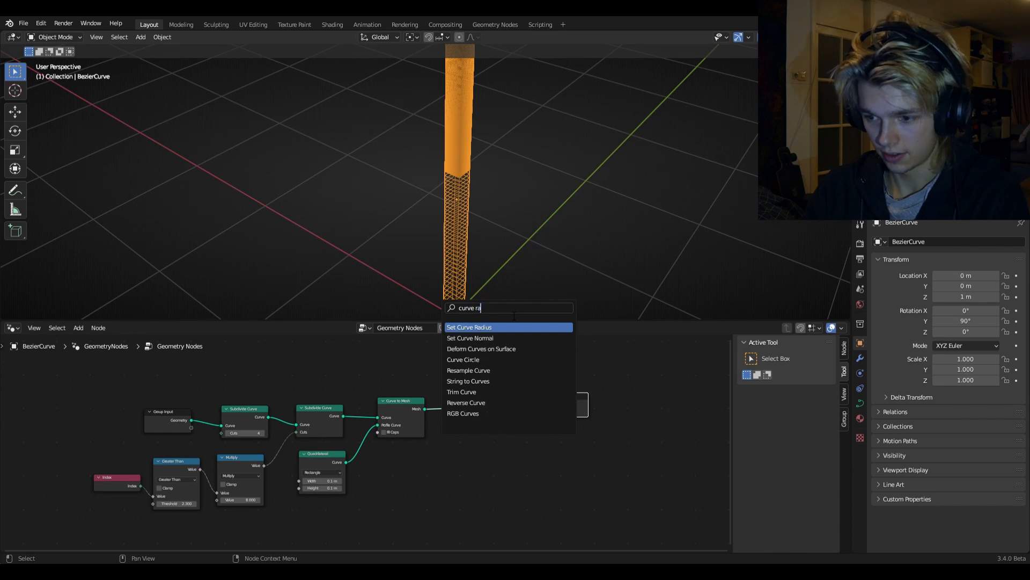
left_click(474, 326)
left_click_drag(493, 412, 411, 414)
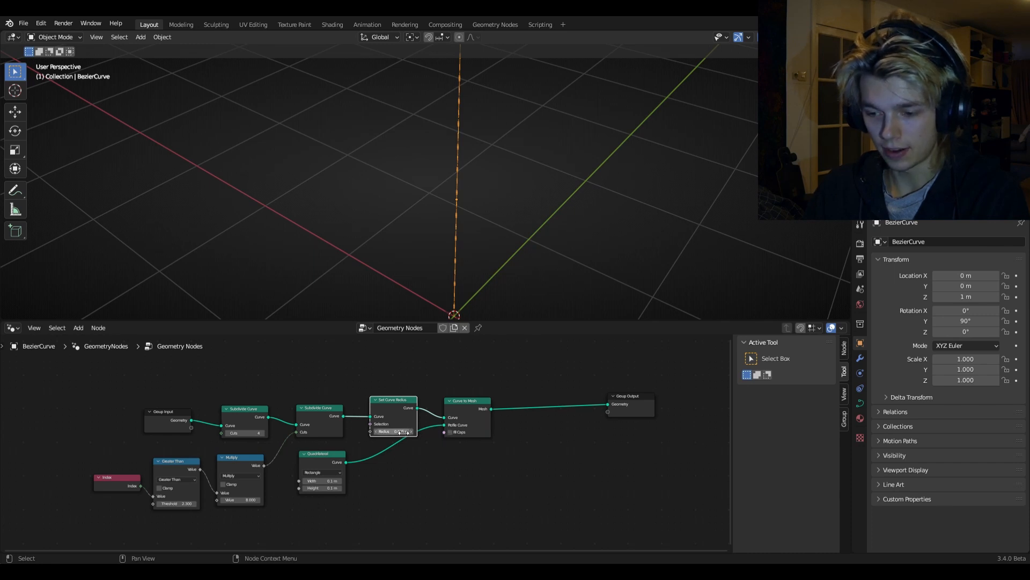
Spread out the Quadrilateral, Curve to Mesh and Group Output nodes to leave free space after Set Curve Radius.
left_click_drag(333, 457, 405, 455)
left_click_drag(480, 448, 463, 428)
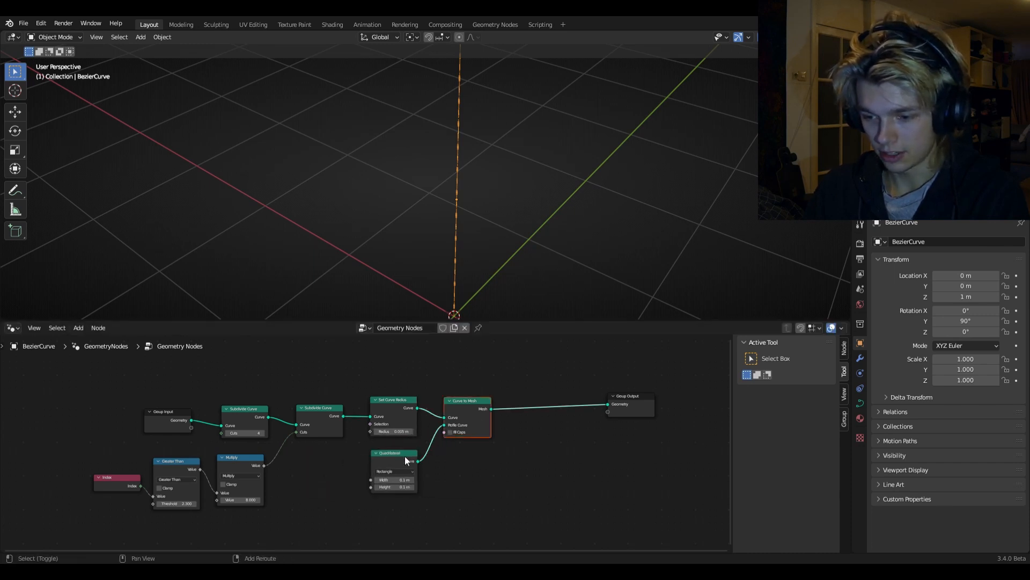
left_click(405, 456, "shift")
left_click_drag(405, 456, 523, 447)
left_click_drag(639, 406, 725, 400)
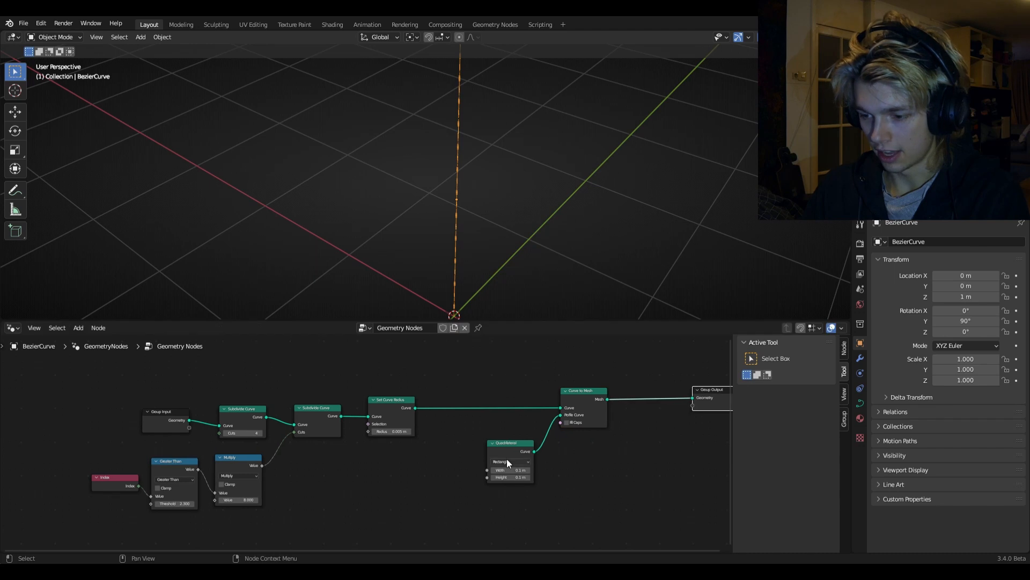
left_click_drag(508, 459, 611, 428)
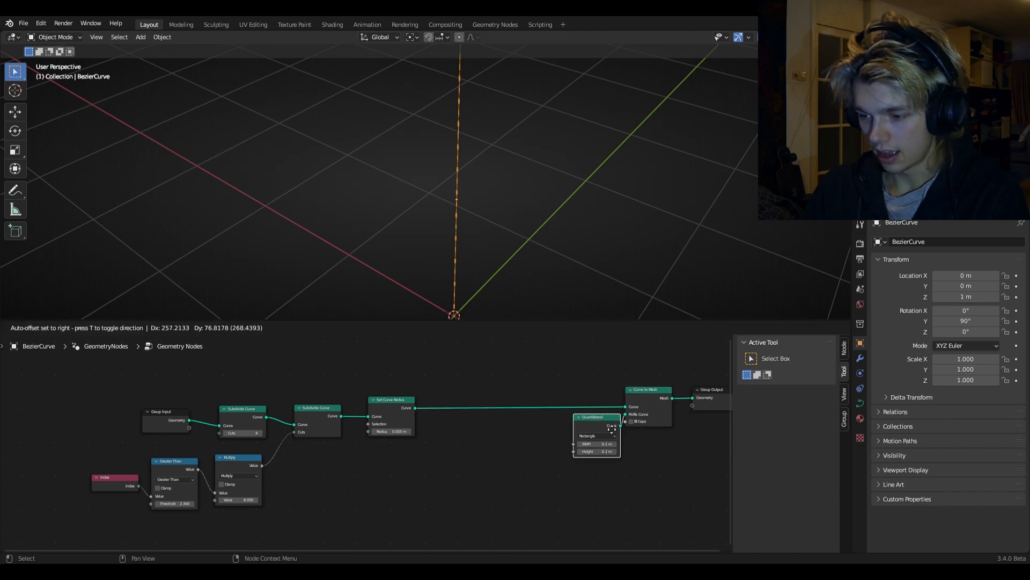
Add a Spline Parameter node below the Greater Than node.
middle_click_drag(317, 508, 466, 462)
left_click(466, 462)
key("shift+a")
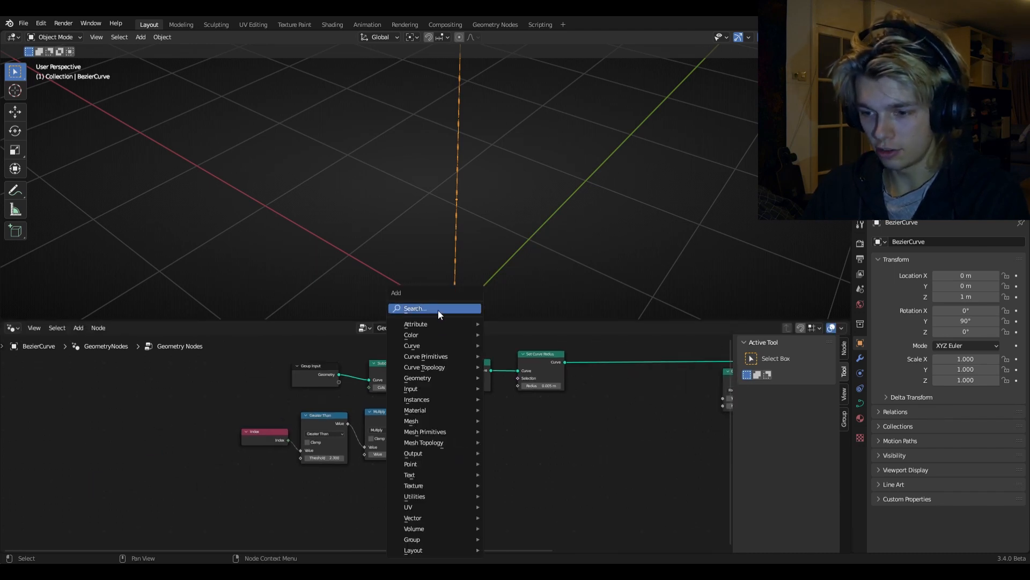
type("spl")
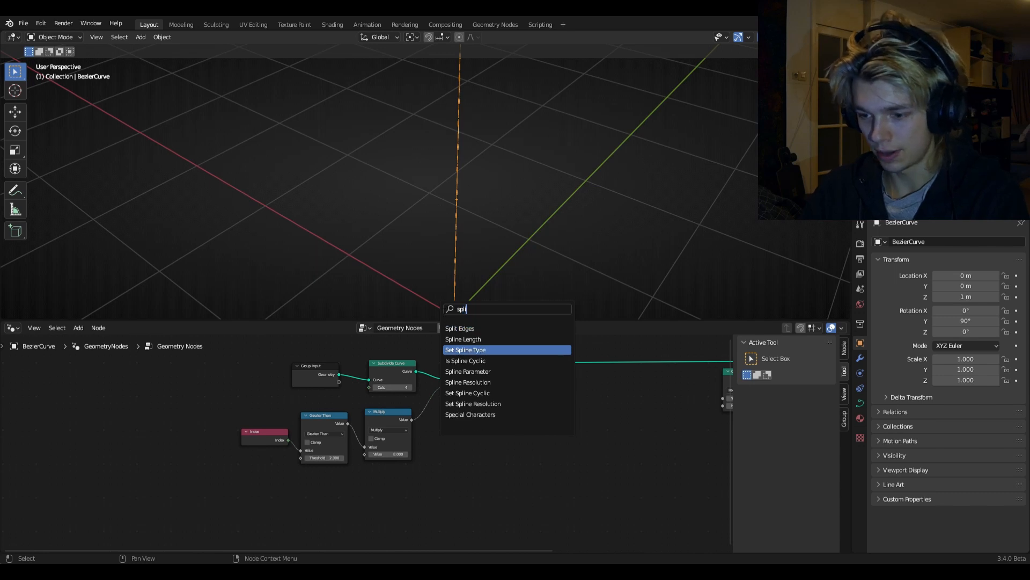
left_click(468, 371)
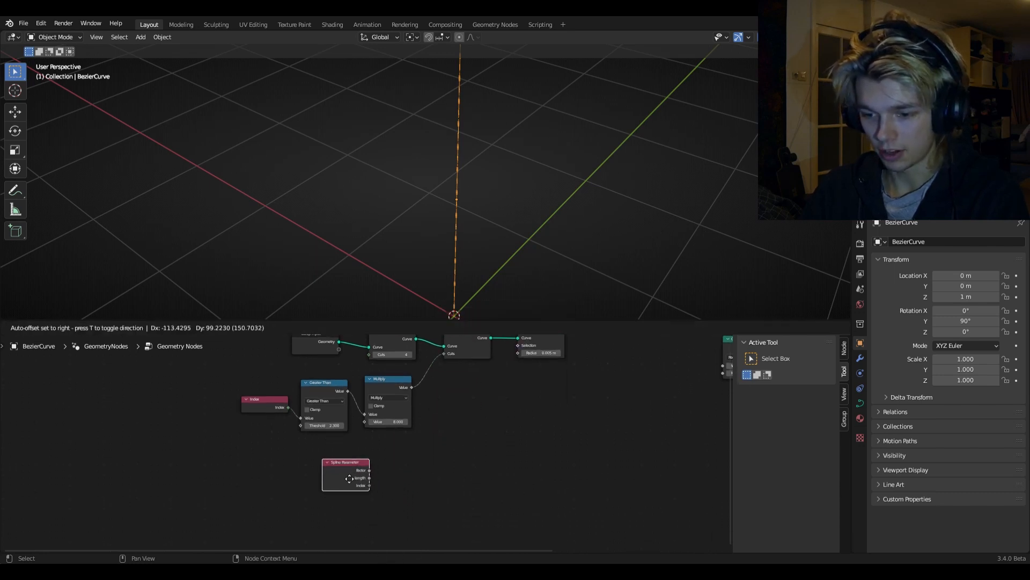
left_click(331, 466)
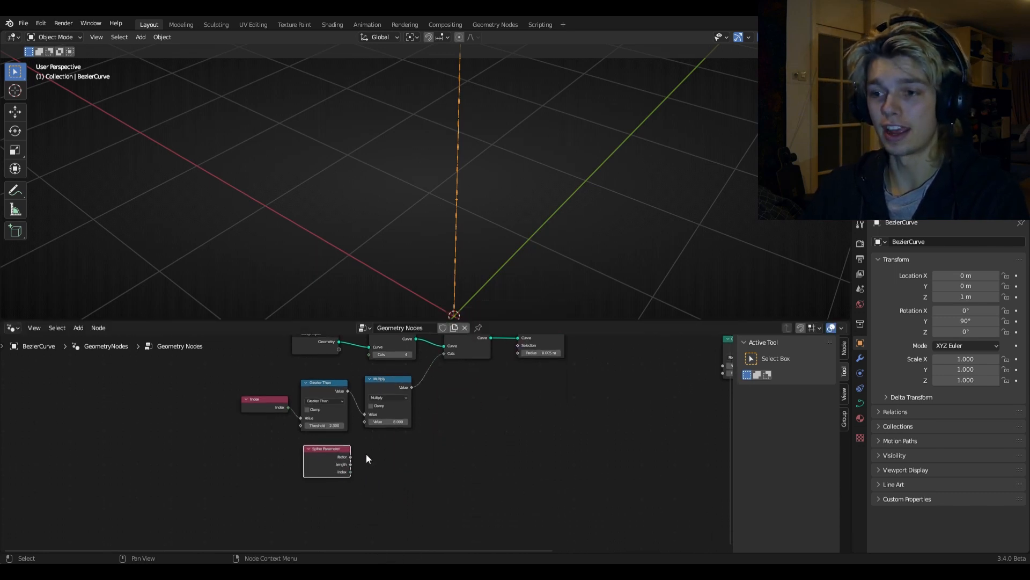
Connect the Spline Parameter's Factor to Set Curve Radius's Radius input and inspect the deselected mesh in the viewport.
scroll(421, 220, "down", 3)
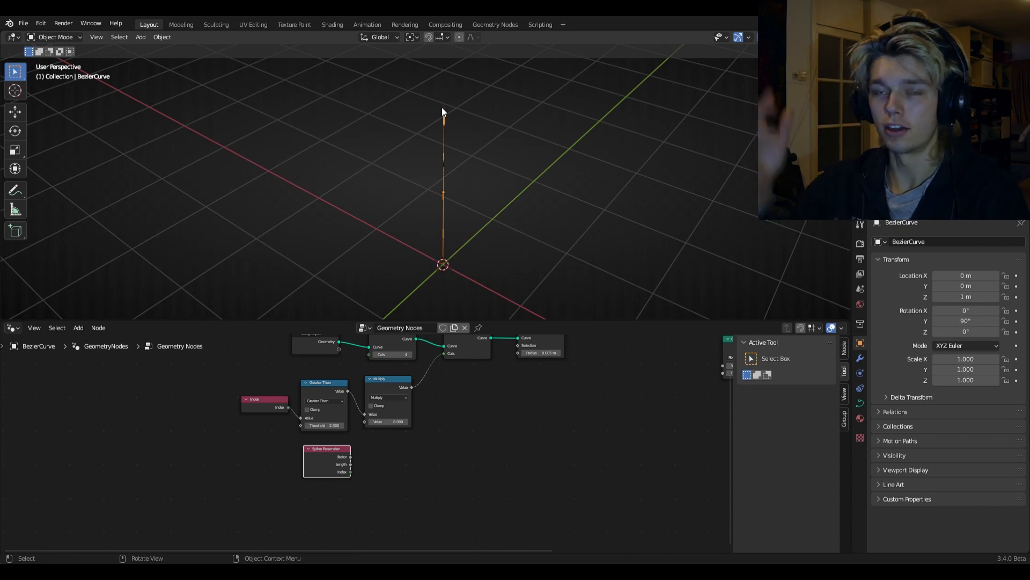
left_click_drag(333, 477, 503, 374)
left_click(485, 240)
middle_click_drag(484, 238, 378, 194)
scroll(475, 114, "up", 4)
mouse_move(475, 115)
middle_mouse_down()
mouse_move(552, 132)
mouse_move(460, 235)
mouse_move(518, 250)
mouse_move(509, 282)
mouse_move(475, 246)
mouse_move(459, 248)
mouse_move(455, 175)
middle_mouse_up()
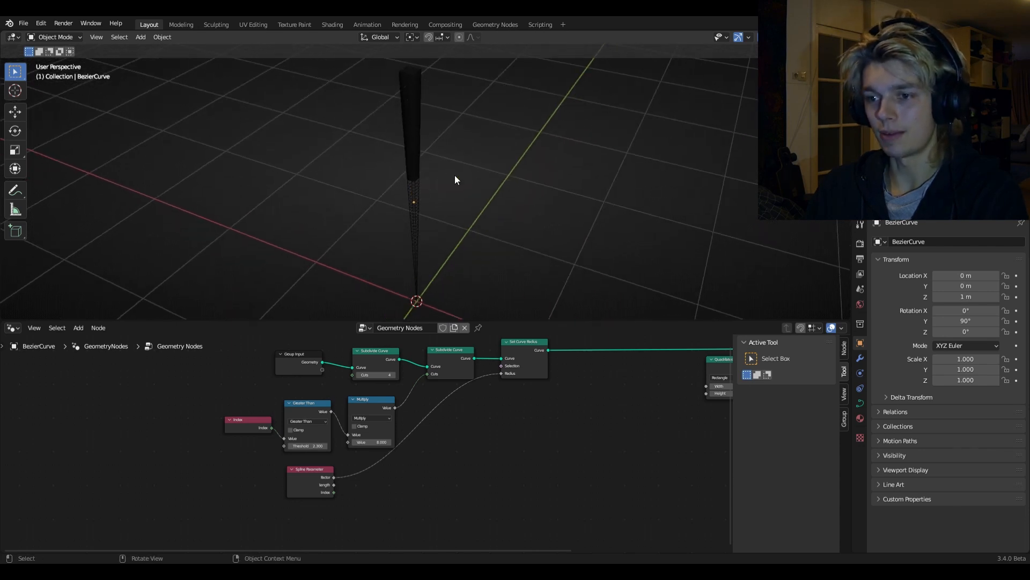
Insert a Float Curve node into the link between Spline Parameter's Factor and Set Curve Radius.
key("shift+a")
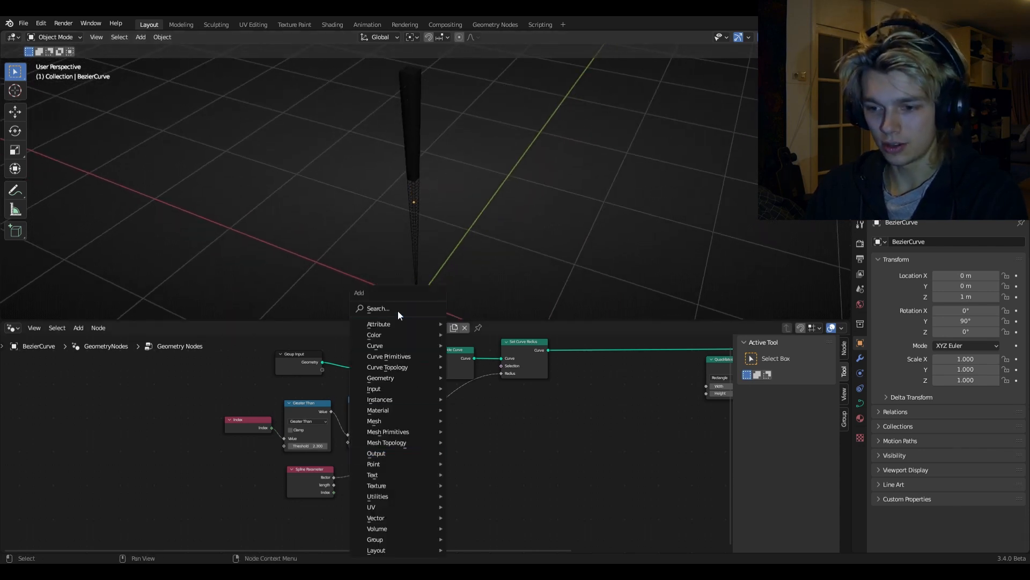
left_click(397, 310)
type("floa")
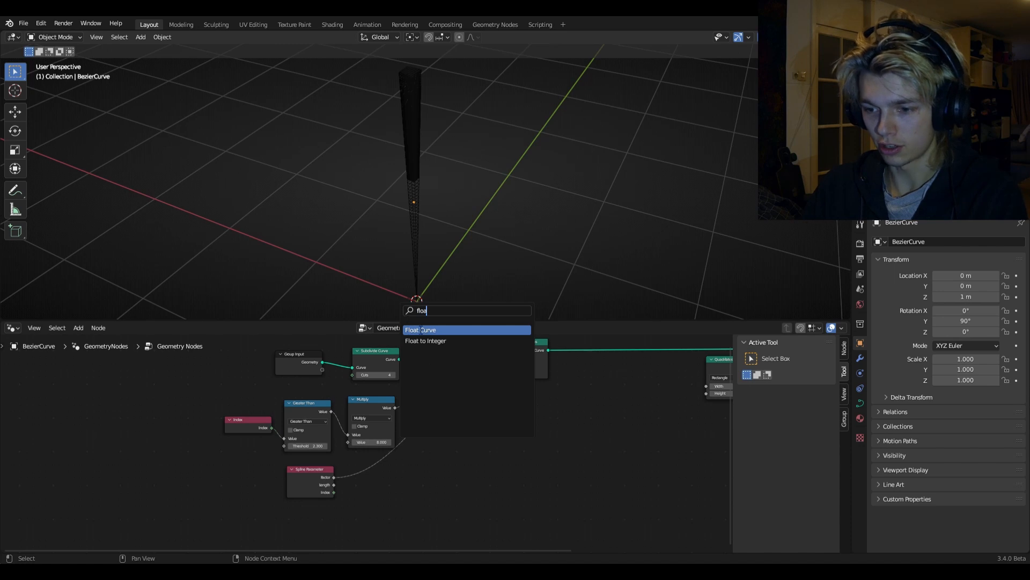
left_click(421, 330)
left_click(433, 412)
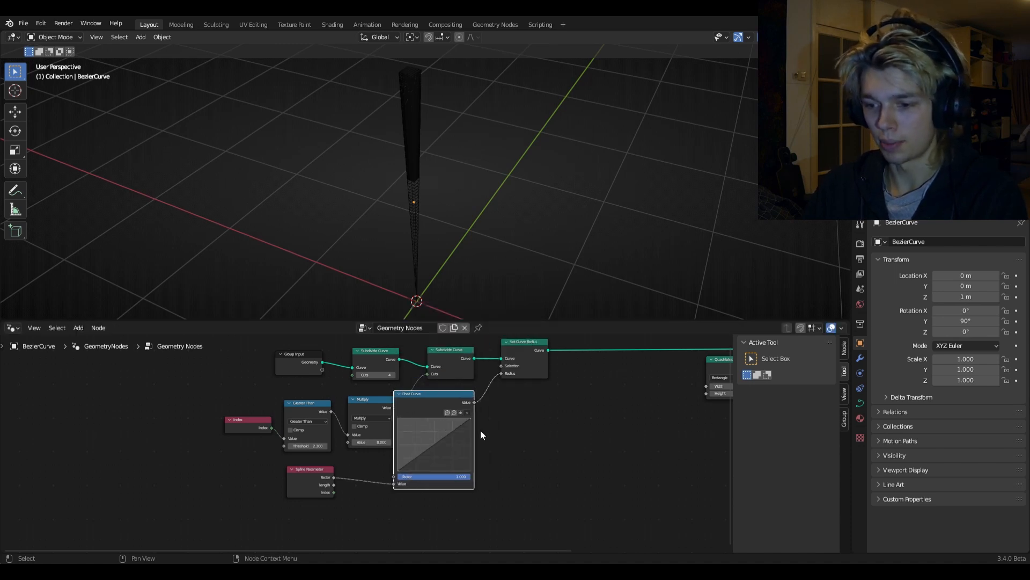
Shift and widen the Float Curve node, and move the Set Curve Radius node beside the Quadrilateral node.
left_click_drag(434, 407, 459, 413)
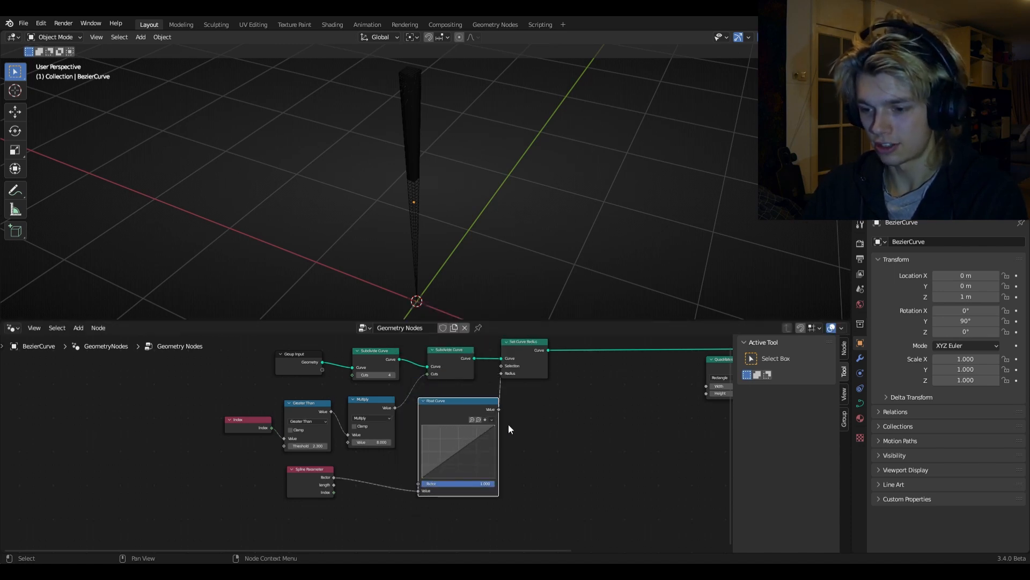
middle_click_drag(534, 451, 462, 407)
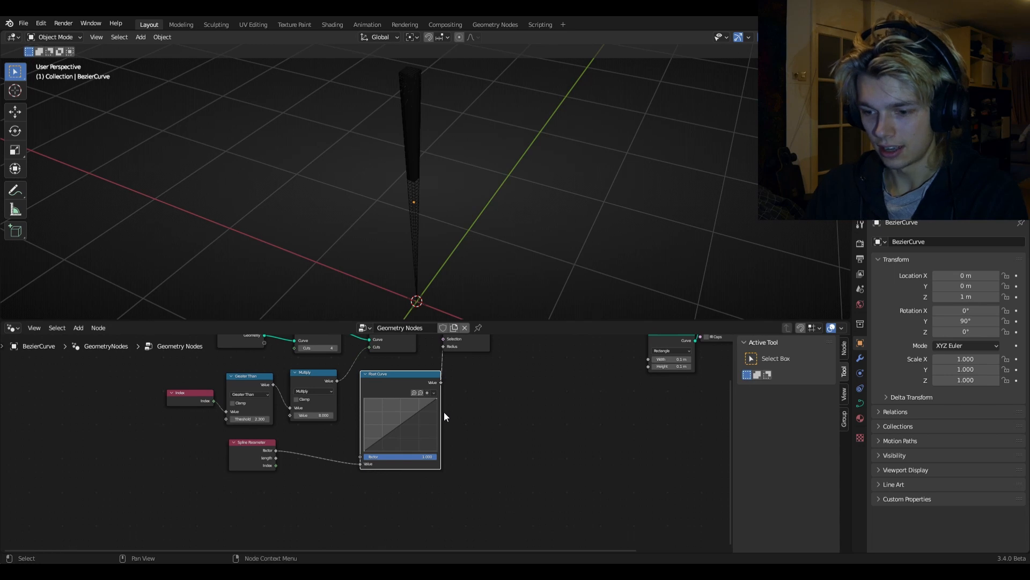
left_click_drag(439, 413, 564, 412)
scroll(600, 402, "down", 5)
middle_click_drag(590, 401, 507, 416)
left_click_drag(351, 379, 503, 385)
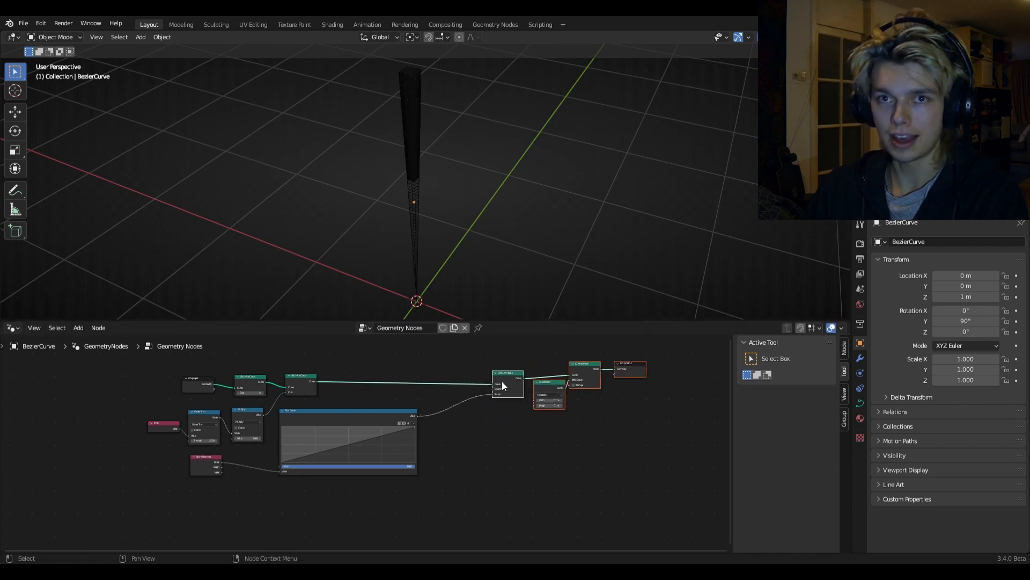
Flatten the Float Curve by lowering its end point to Y 0.225 and raising its start point to Y 0.2375.
scroll(477, 446, "up", 2)
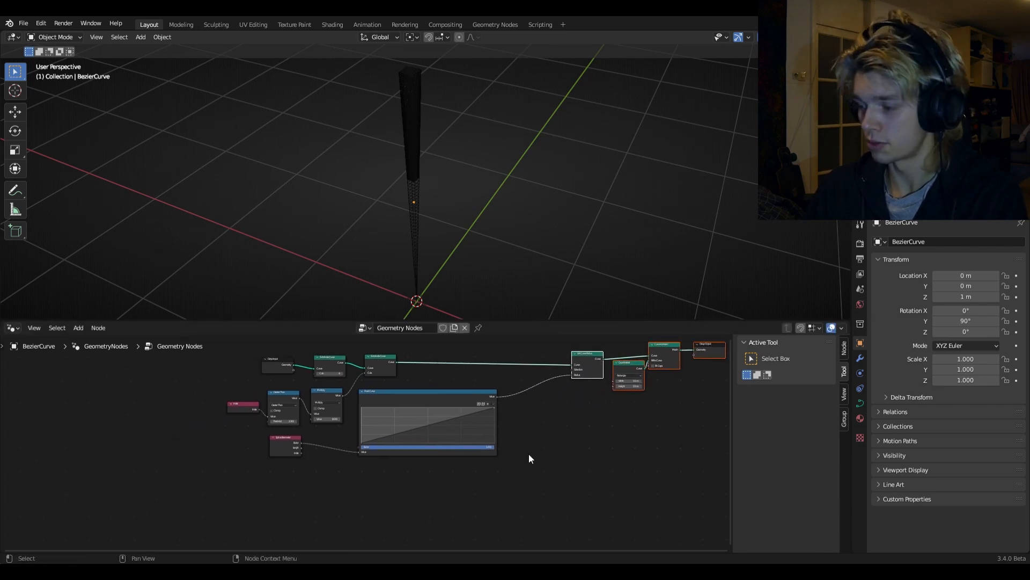
scroll(542, 454, "up", 1)
scroll(553, 456, "up", 2)
left_click_drag(605, 376, 605, 428)
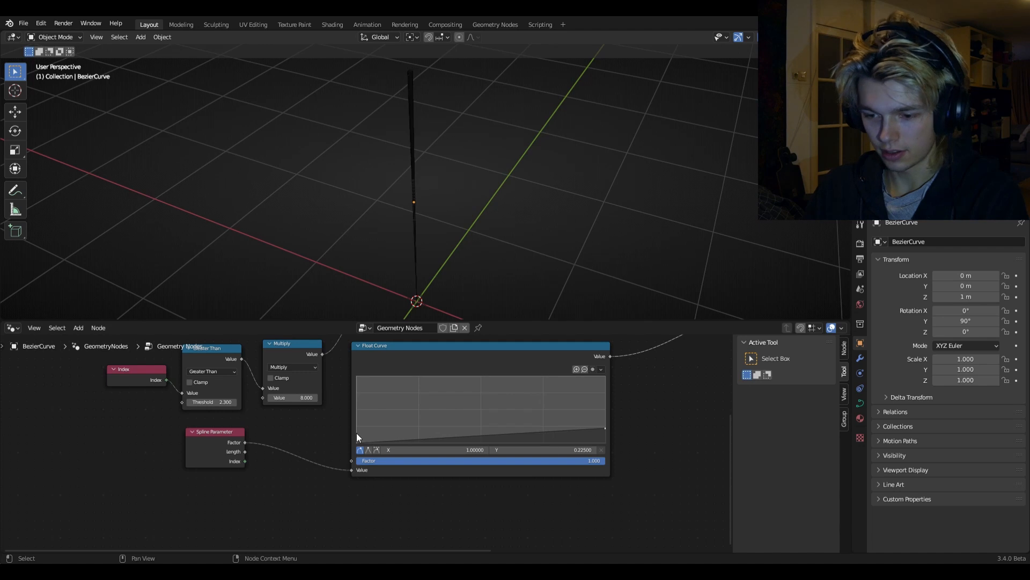
left_click_drag(357, 441, 356, 426)
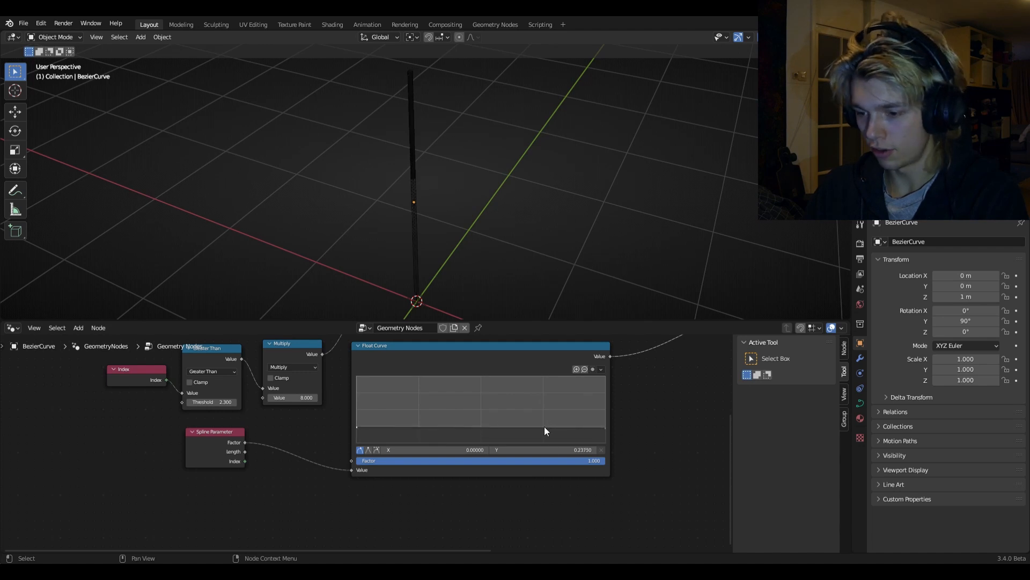
Add Float Curve points at about X 0.63, Y 0.27 and X 0.34, Y 0.25, plus a high point near the end forming a bulge.
left_click_drag(544, 427, 510, 428)
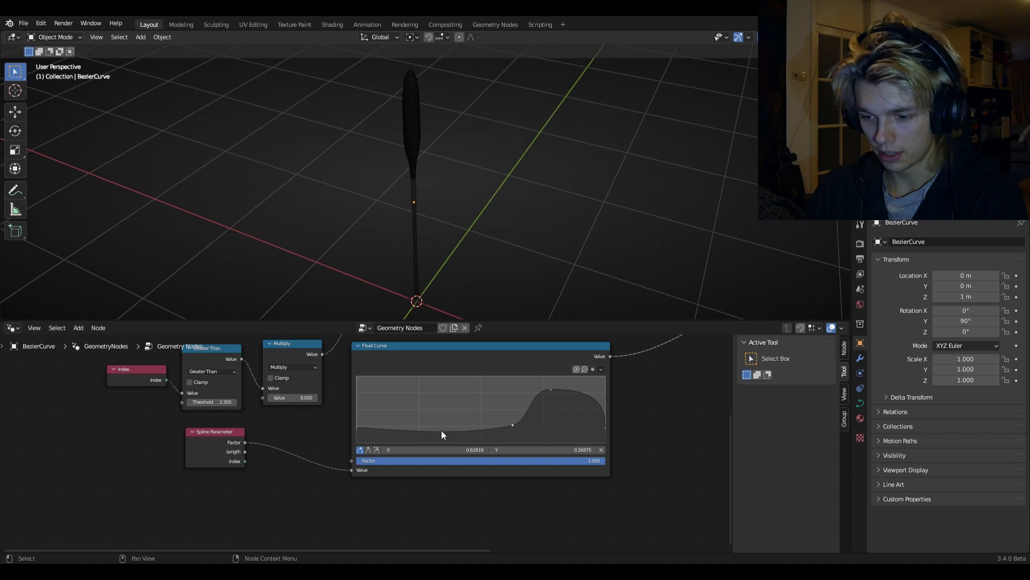
left_click_drag(441, 430, 442, 426)
middle_click_drag(459, 304, 559, 326)
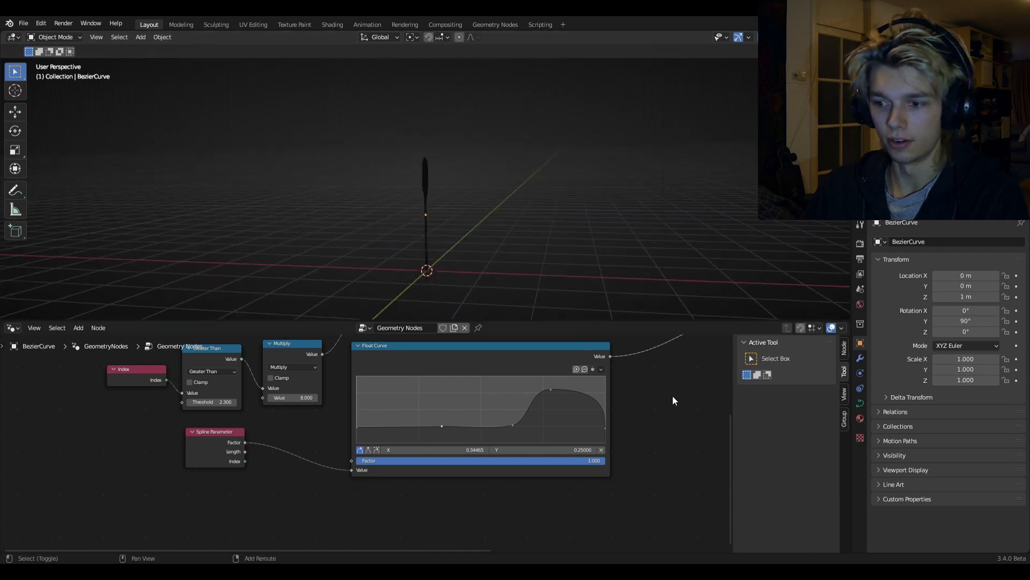
Duplicate the Multiply node and insert the copy into the link between Float Curve and Set Curve Radius's Radius input.
middle_click_drag(672, 395, 449, 429)
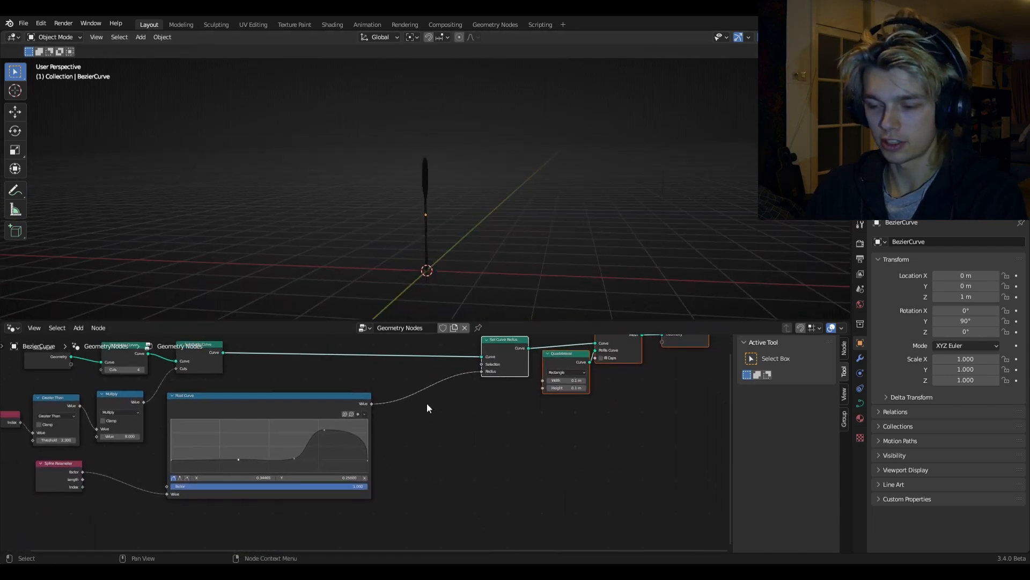
left_click(121, 404)
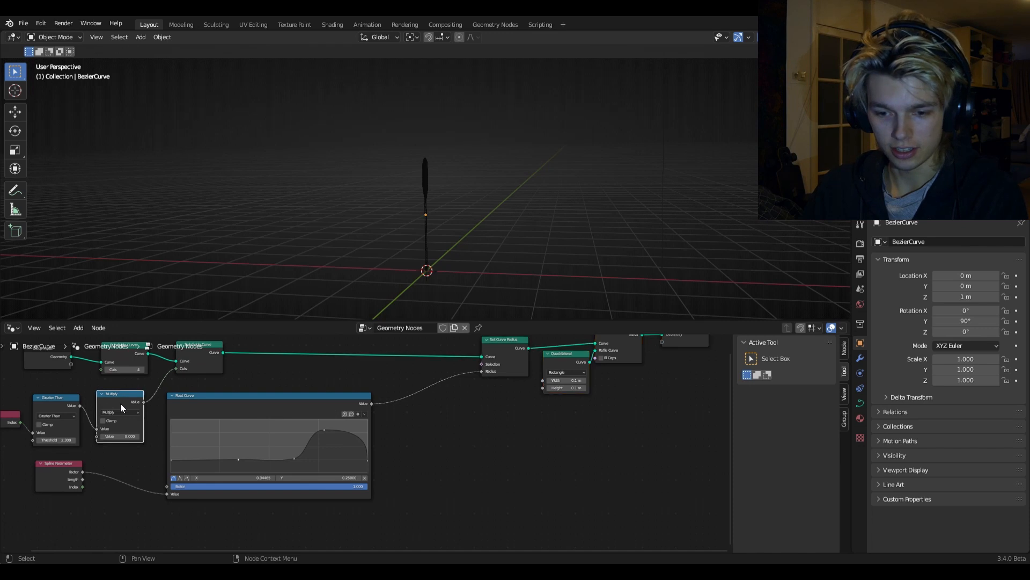
key("shift+d")
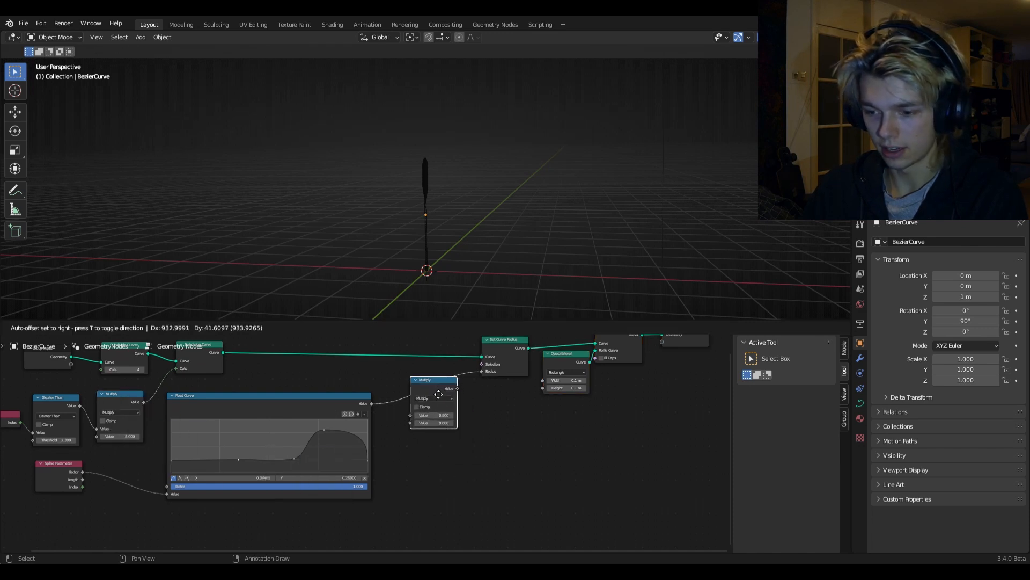
left_click(437, 403)
middle_click_drag(426, 268, 558, 253)
mouse_move(481, 249)
middle_mouse_down()
mouse_move(515, 224)
mouse_move(558, 227)
mouse_move(556, 270)
mouse_move(464, 173)
mouse_move(483, 227)
mouse_move(554, 308)
mouse_move(398, 190)
middle_mouse_up()
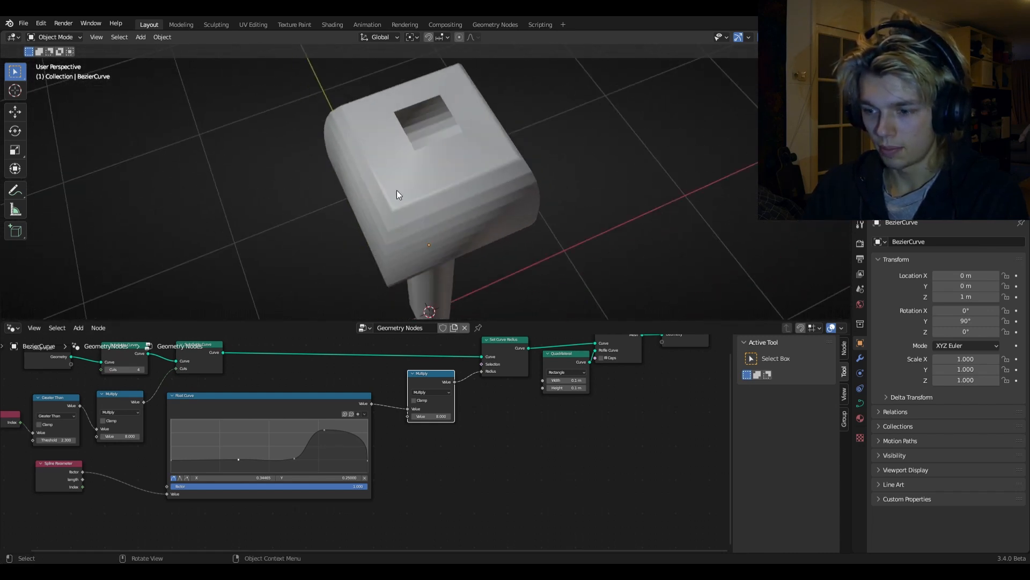
Enable Fill Caps on the Curve to Mesh node.
middle_click_drag(492, 396, 368, 464)
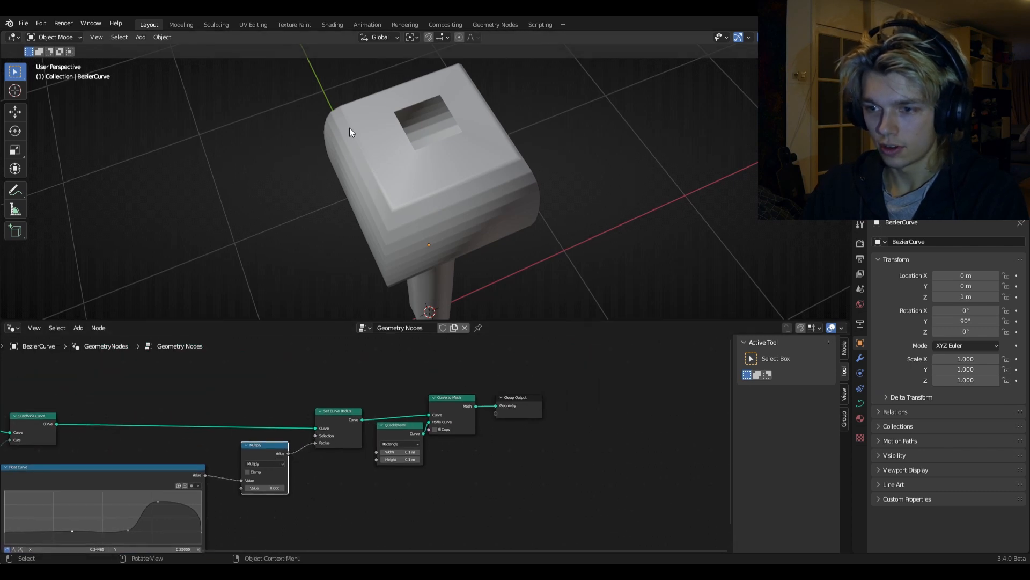
scroll(456, 416, "up", 3)
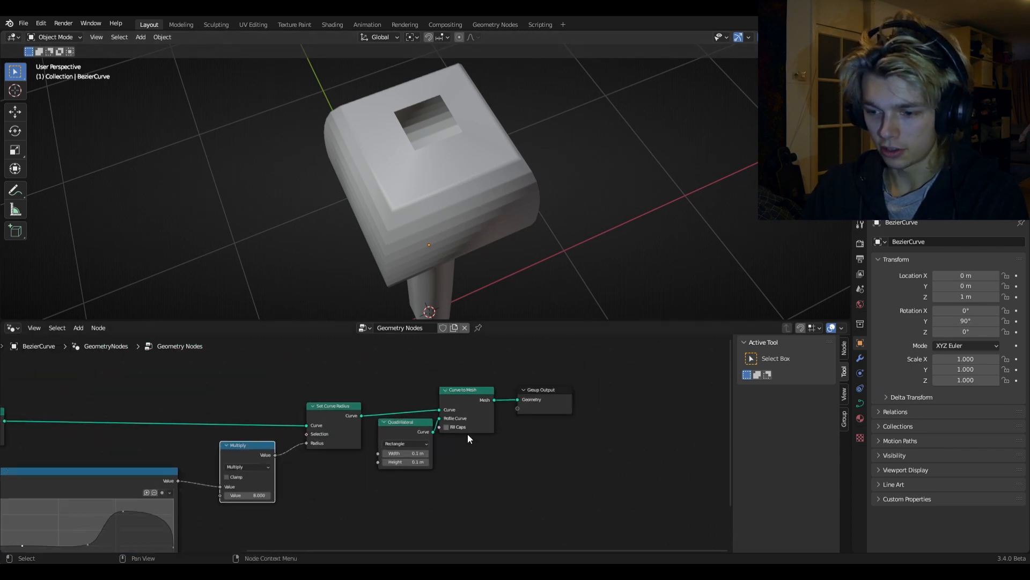
left_click(475, 422)
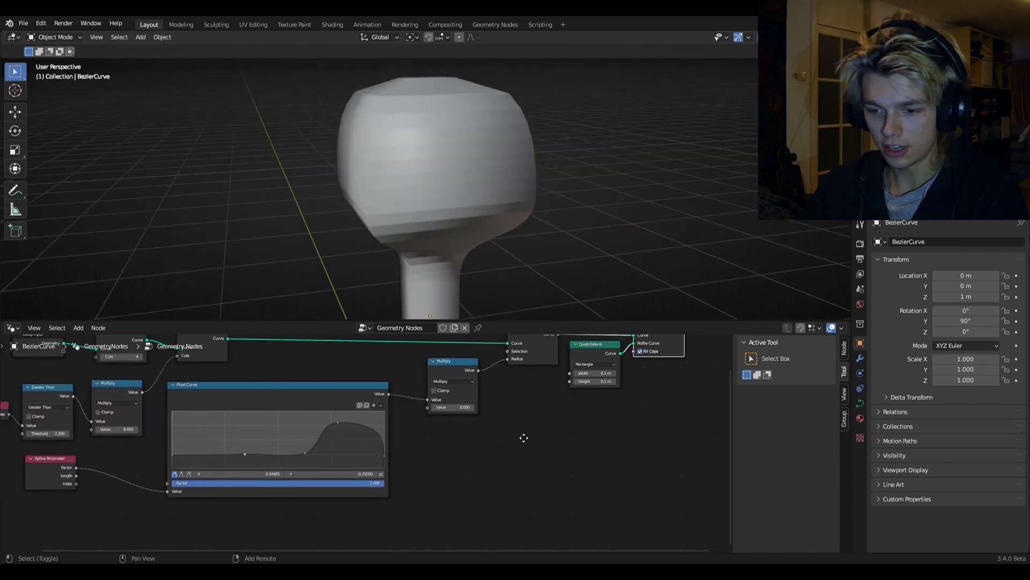
Refine the Float Curve bulge with a new point at X 0.978, Y 0.4875, the peak at X 0.847, Y 0.744 and its base at X 0.745, Y 0.244.
scroll(370, 446, "up", 2)
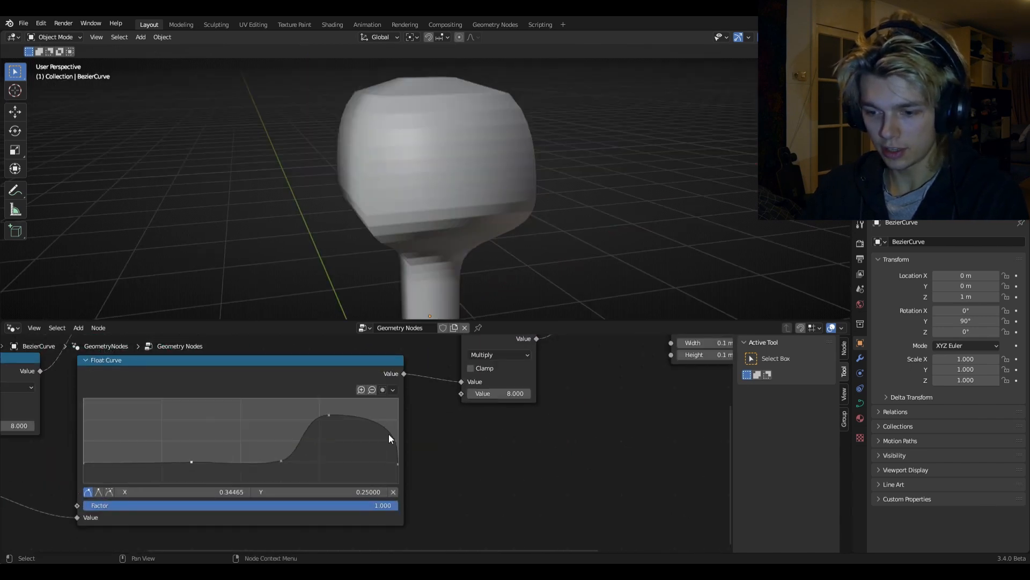
mouse_move(388, 433)
left_mouse_down()
mouse_move(391, 424)
mouse_move(391, 441)
left_mouse_up()
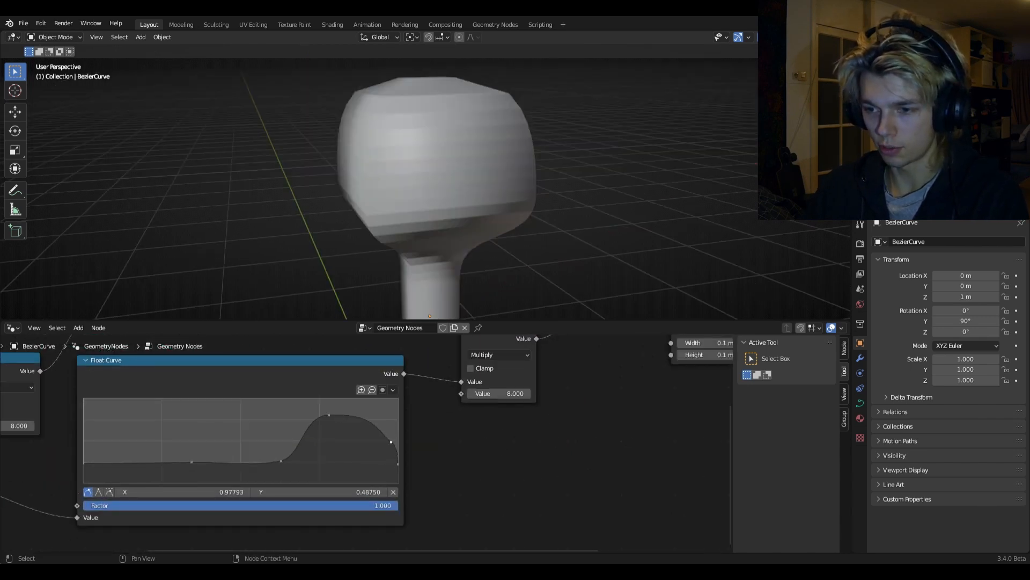
left_click_drag(329, 416, 350, 419)
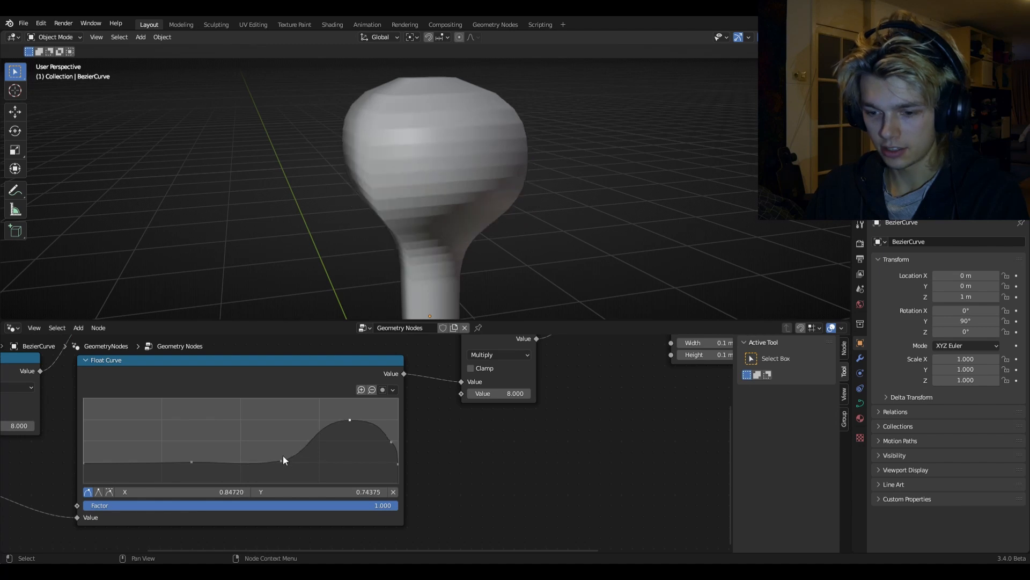
left_click_drag(282, 461, 318, 462)
Raise the Float Curve's peak point to Y 0.9875 and set the radius Multiply node's value to 14.3.
middle_click_drag(397, 279, 472, 300)
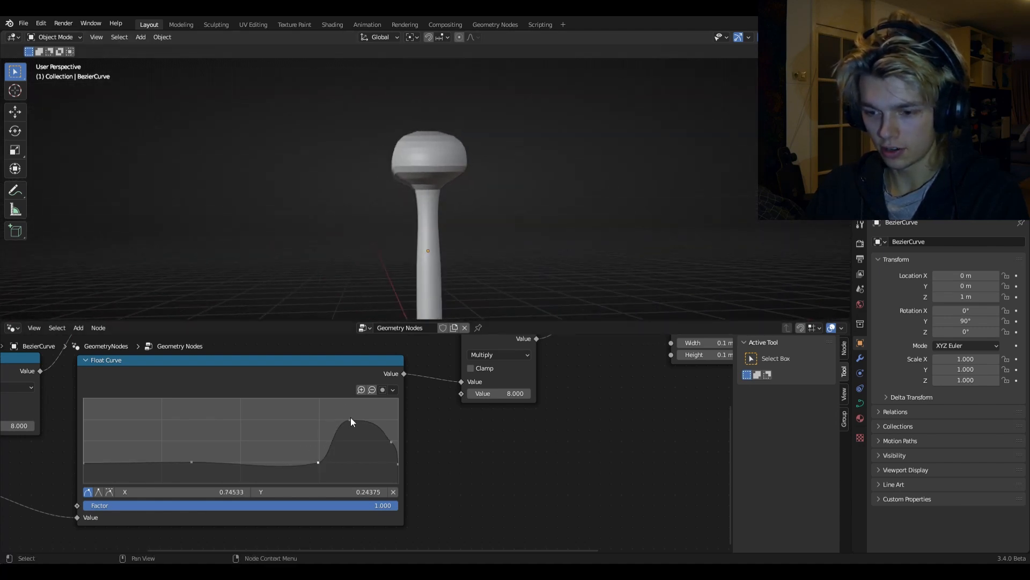
left_click_drag(351, 418, 350, 399)
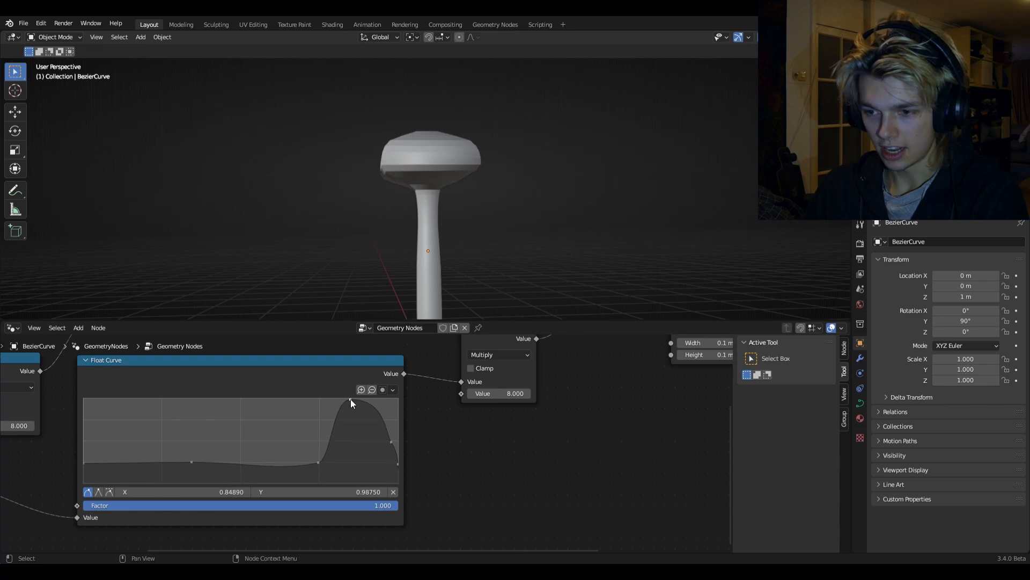
left_click_drag(499, 393, 536, 393)
Lower the Float Curve's middle stem point to Y 0.1125 and inspect the mushroom shape from below.
left_click(191, 462)
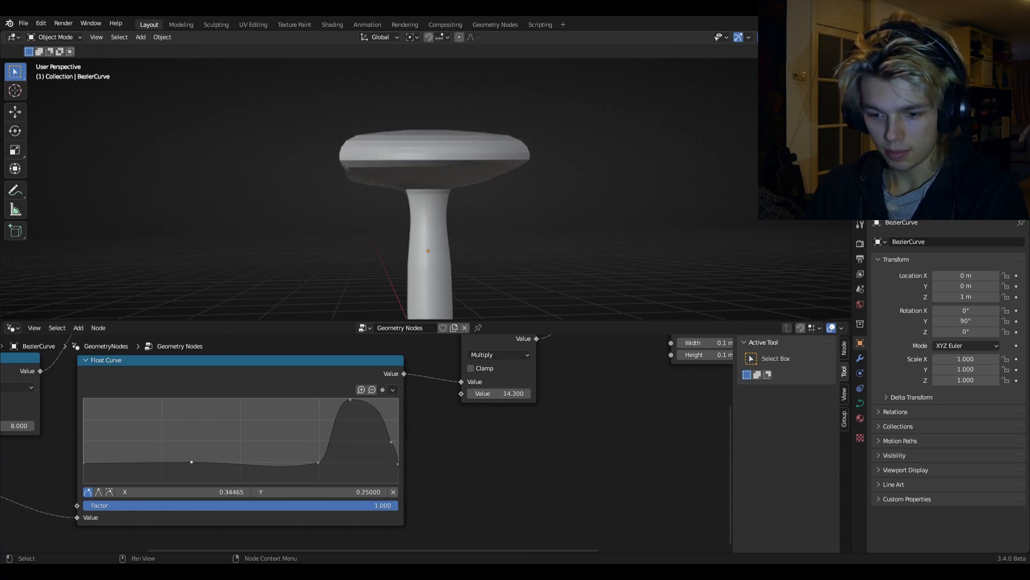
left_click_drag(192, 461, 192, 474)
scroll(351, 249, "down", 4)
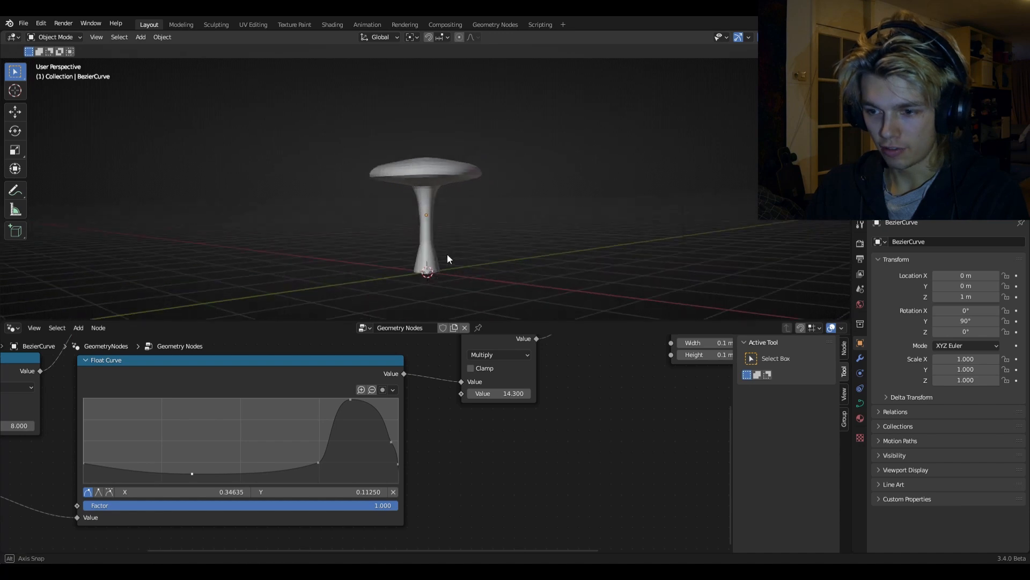
middle_click_drag(446, 254, 421, 202)
scroll(475, 185, "up", 5)
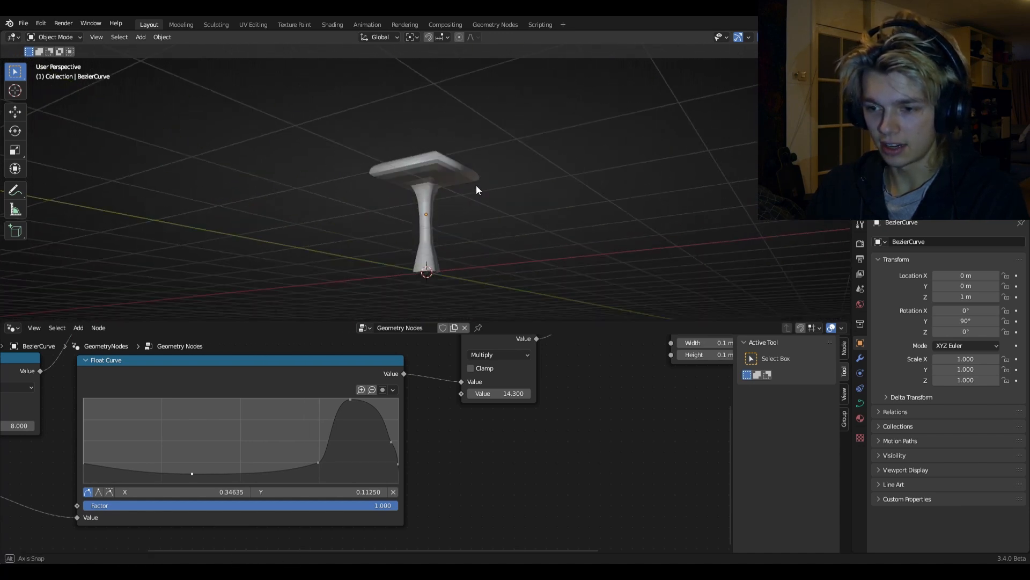
Set the Float Curve's middle stem point to Y 0.225 and the radius Multiply node's value to 6.8.
left_click_drag(204, 473, 202, 462)
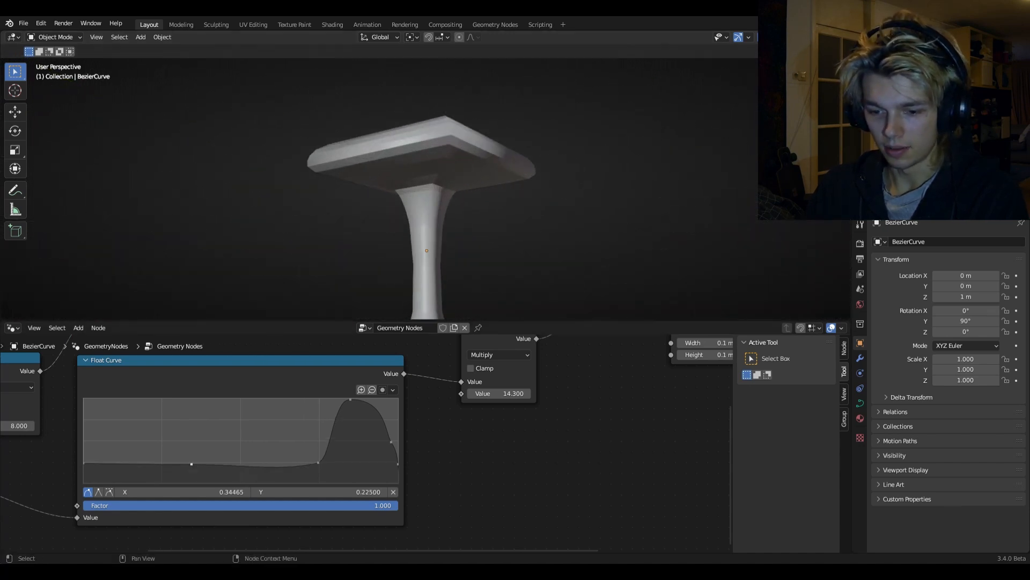
left_click_drag(518, 394, 477, 394)
Set the Float Curve's peak point to Y 0.91875 and check the cap's cross-section from above.
left_click(350, 399)
left_click_drag(351, 399, 353, 404)
middle_click_drag(462, 268, 505, 307)
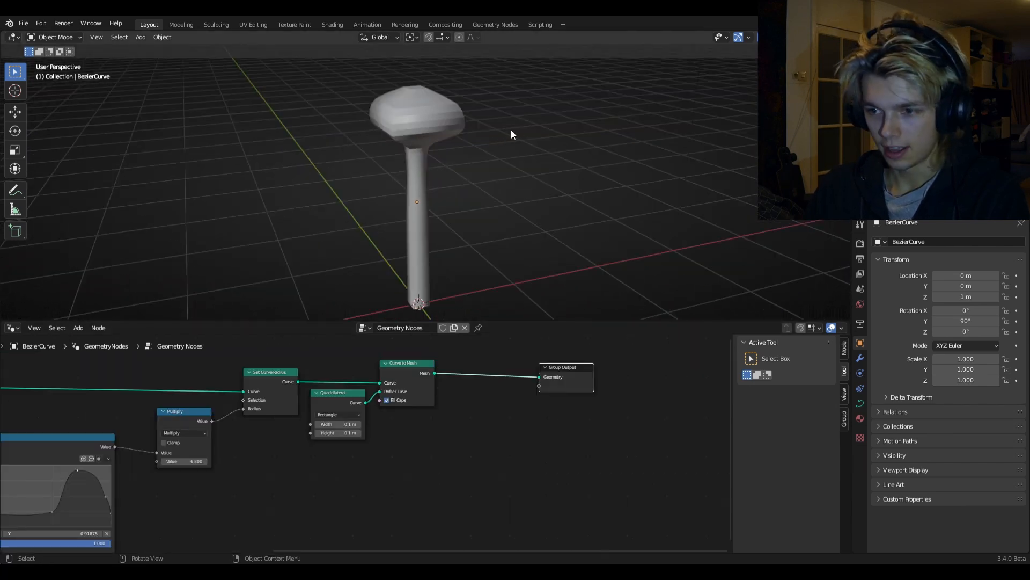
middle_click_drag(511, 130, 530, 240)
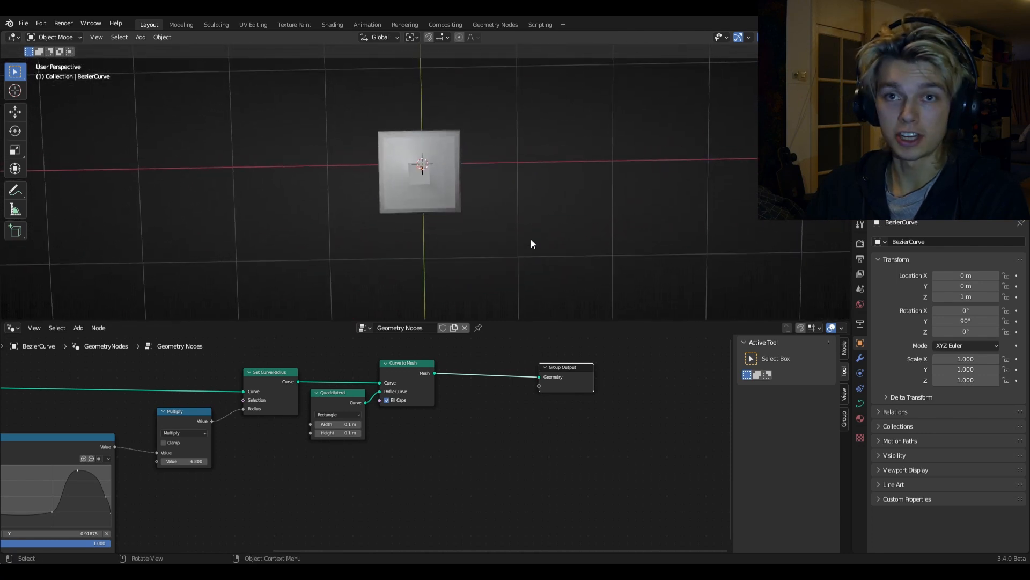
Insert a Subdivision Surface node between Curve to Mesh and Group Output.
left_click(483, 427)
key("shift+a")
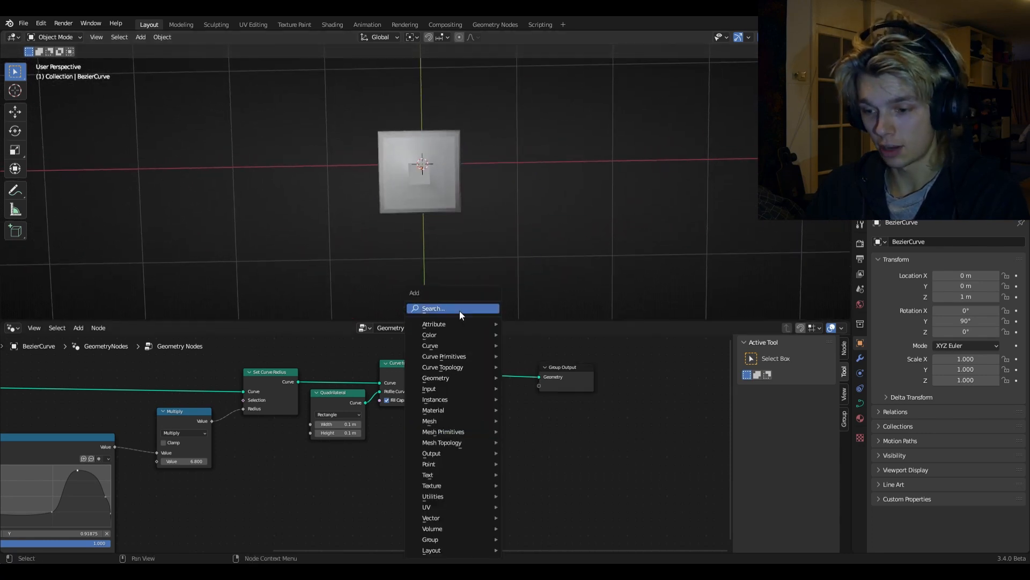
type("subs")
key("Return")
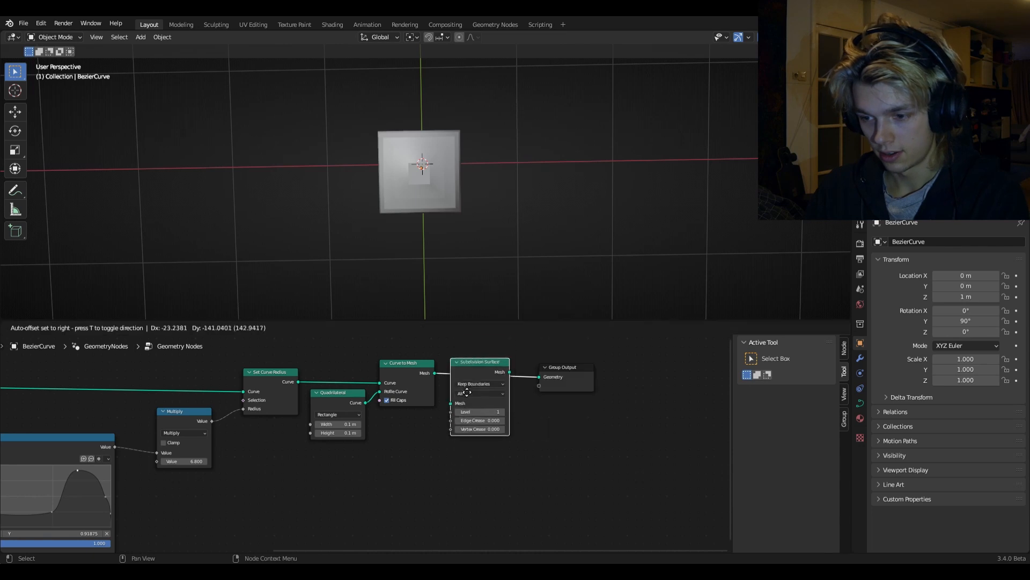
left_click(473, 376)
middle_click_drag(481, 277, 462, 156)
scroll(465, 161, "up", 3)
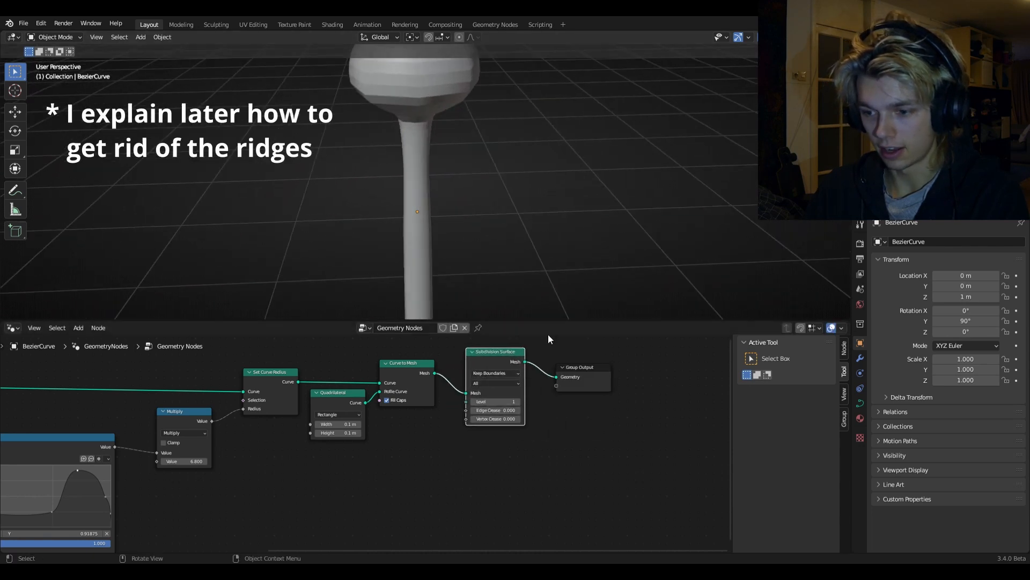
Set the Subdivision Surface level to 3 and inspect the smoothed mushroom.
left_click(518, 401)
left_click(519, 401)
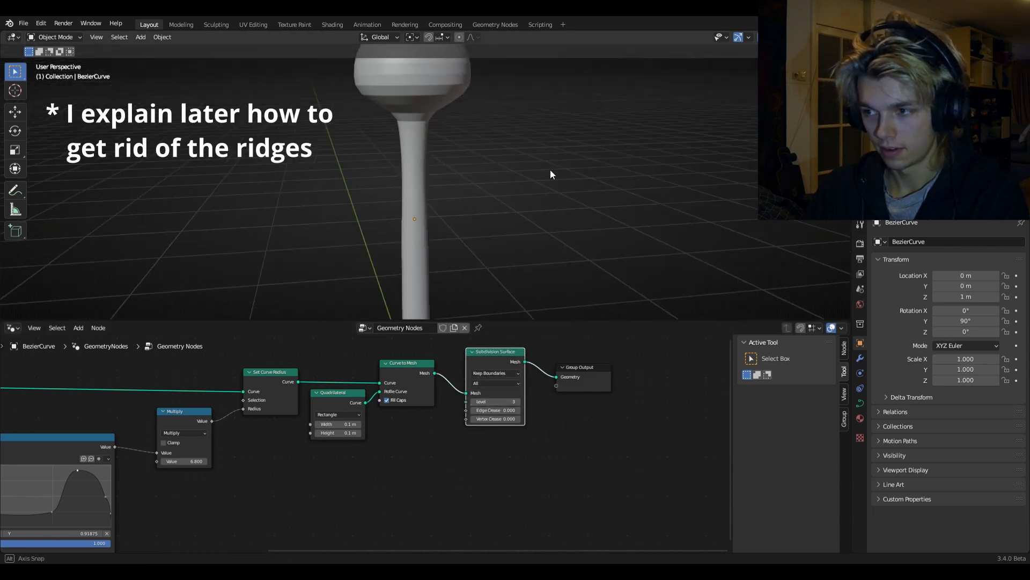
middle_click_drag(552, 172, 475, 221)
scroll(498, 184, "down", 2)
scroll(448, 400, "up", 4)
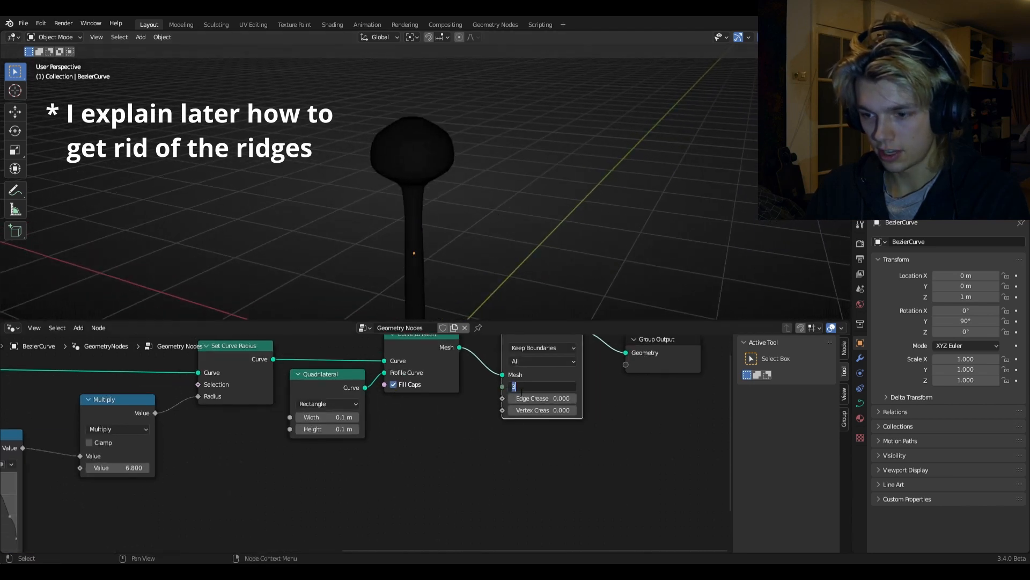
Set the Subdivision Surface level to 2 and inspect the cap and stem.
left_click(512, 386)
scroll(501, 245, "up", 3)
middle_click_drag(502, 245, 421, 198)
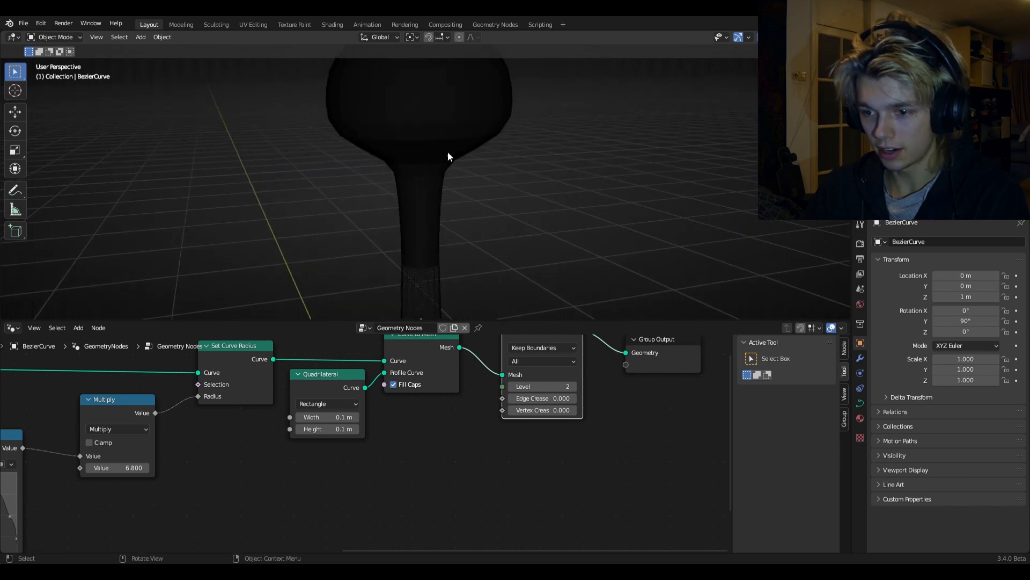
middle_click_drag(447, 155, 494, 313)
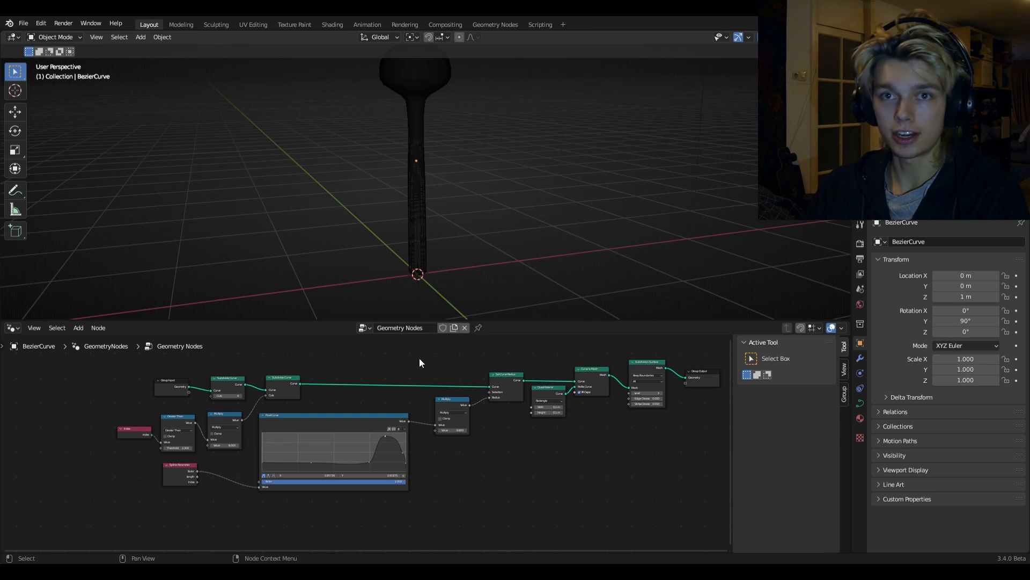
Insert a Trim Curve node between Group Input and the first Subdivide Curve node.
key("shift+a")
type("trim")
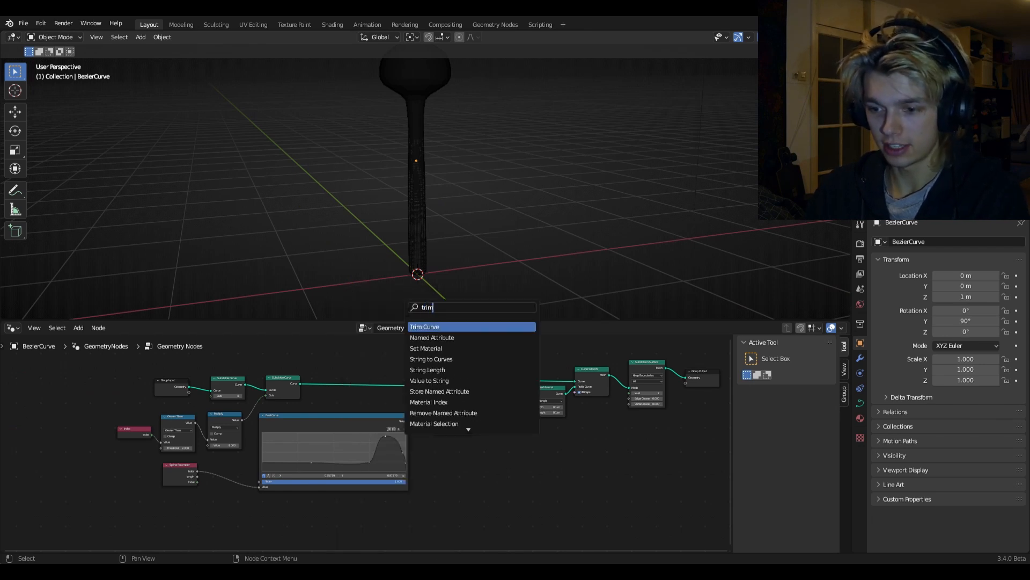
key("Return")
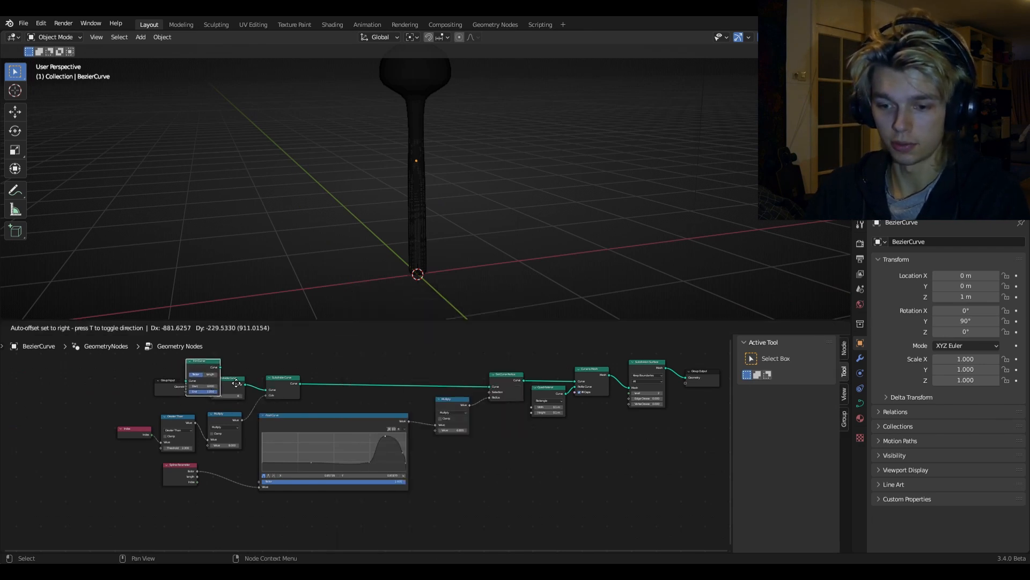
left_click(185, 397)
Move Group Input away from the Trim Curve node and expose Trim Curve's End value as a group input.
left_click_drag(186, 390, 158, 387)
middle_click_drag(168, 400, 289, 398)
scroll(290, 399, "up", 5)
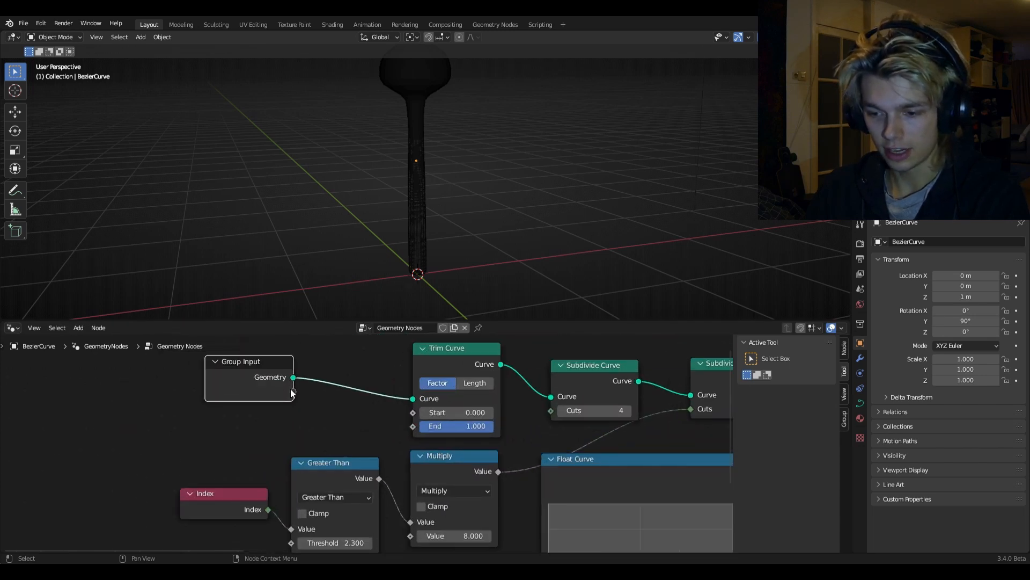
left_click_drag(293, 392, 405, 432)
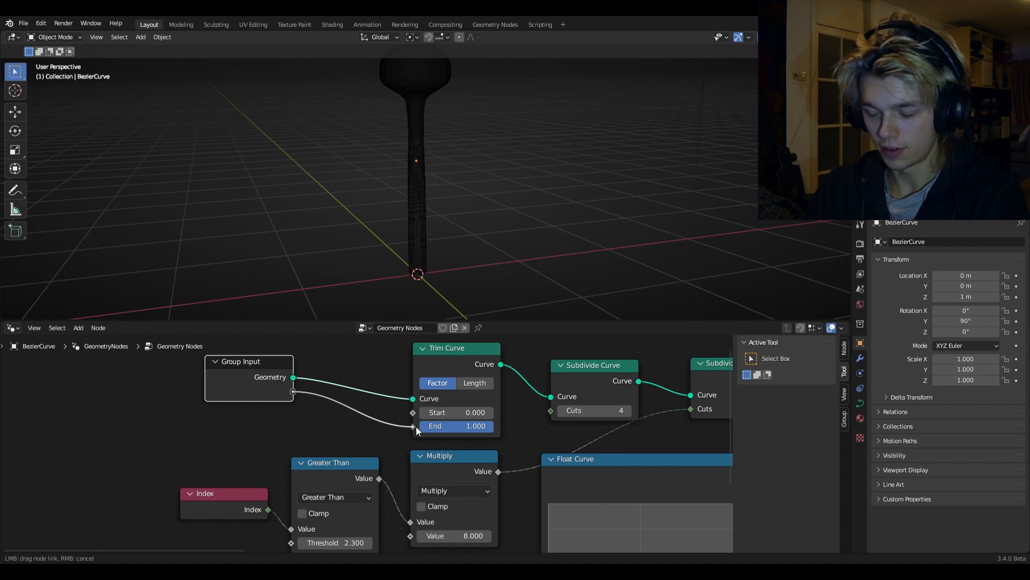
left_click_drag(416, 426, 416, 426)
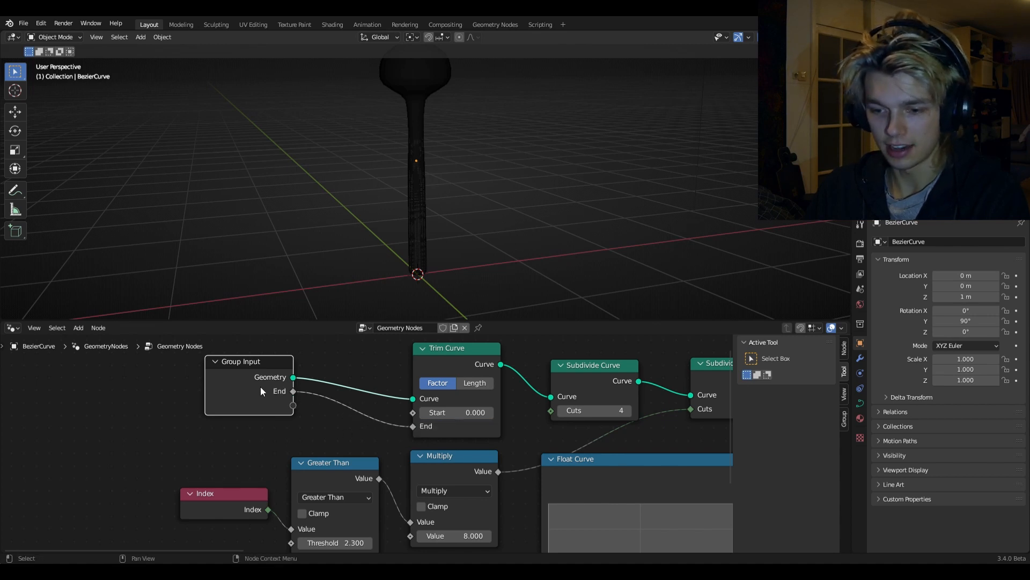
Rename the exposed End group input as Grow and lower the modifier's Grow value to 0.071.
left_click(846, 416)
left_click(778, 374)
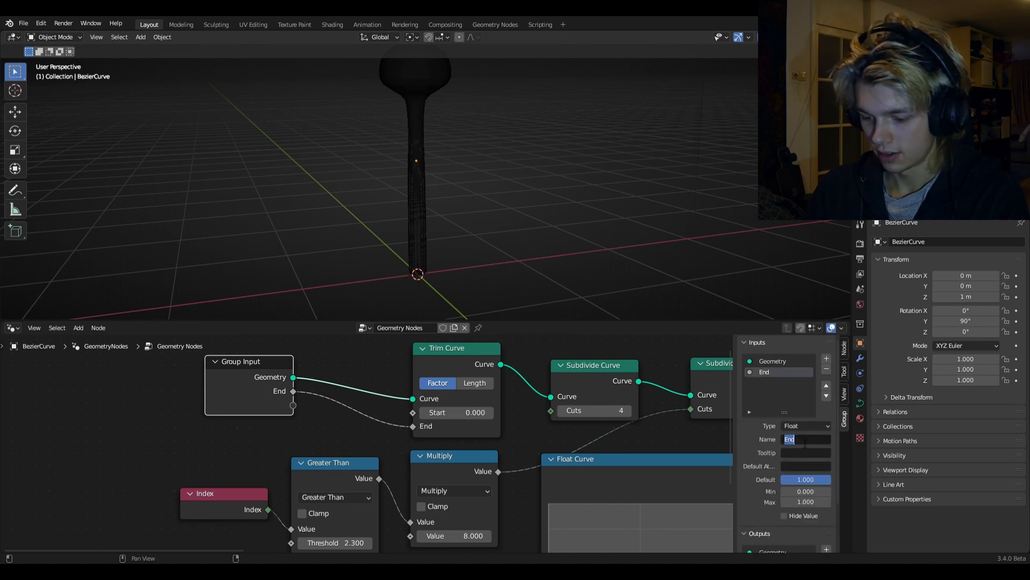
type("Grow")
key("Return")
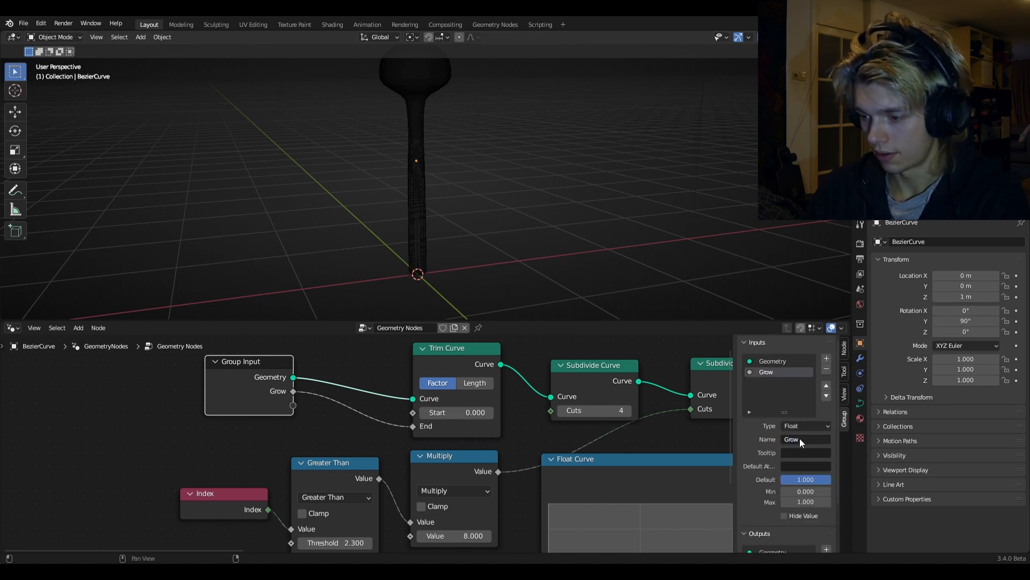
left_click(860, 360)
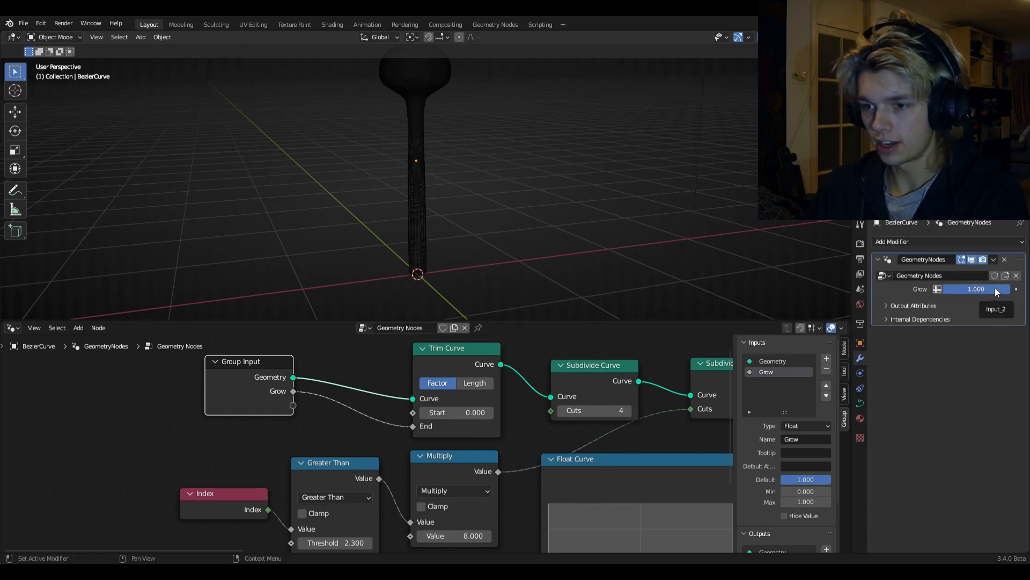
left_click_drag(995, 288, 948, 289)
middle_click_drag(467, 306, 442, 169)
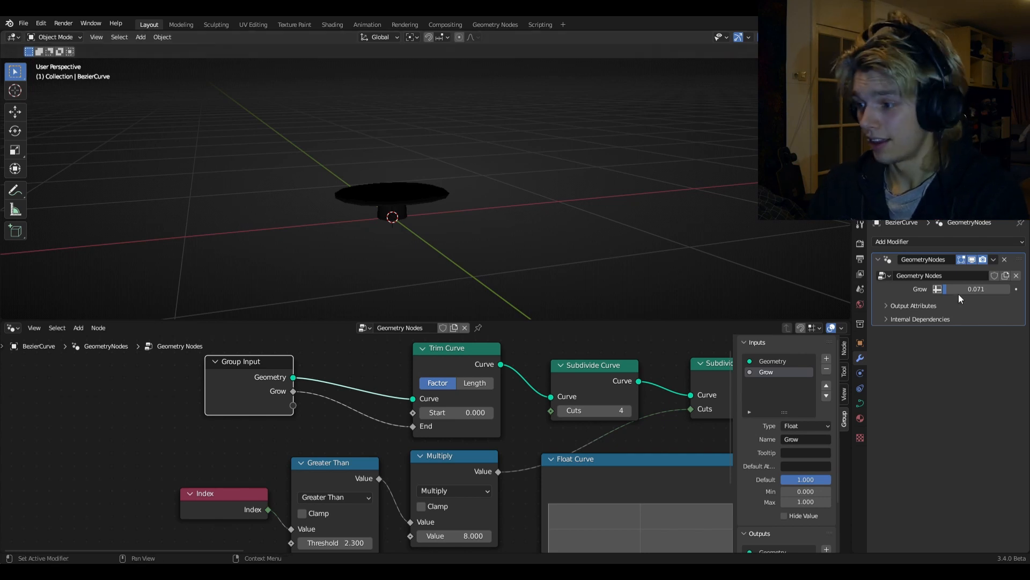
Move the Float Curve and Spline Parameter nodes down to free space beneath the main curve chain.
key("Home")
middle_click_drag(600, 458, 611, 420)
left_click_drag(276, 450, 270, 528)
left_click_drag(404, 374, 413, 445)
middle_click_drag(436, 413, 426, 457)
middle_click_drag(471, 420, 430, 407)
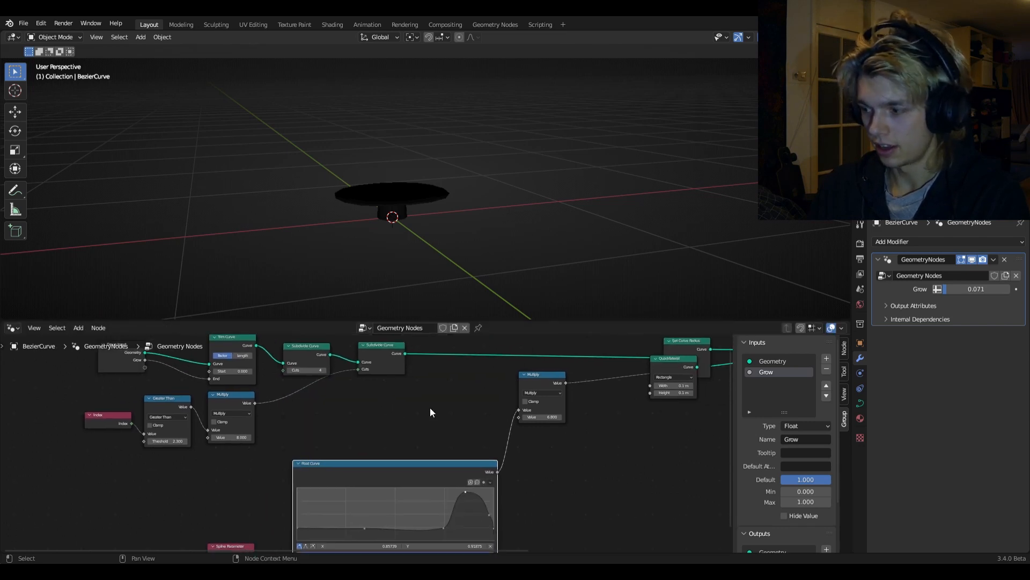
Add a Map Range node between the second Subdivide Curve and the radius Multiply node.
scroll(453, 404, "up", 1)
key("shift+a")
left_click(423, 309)
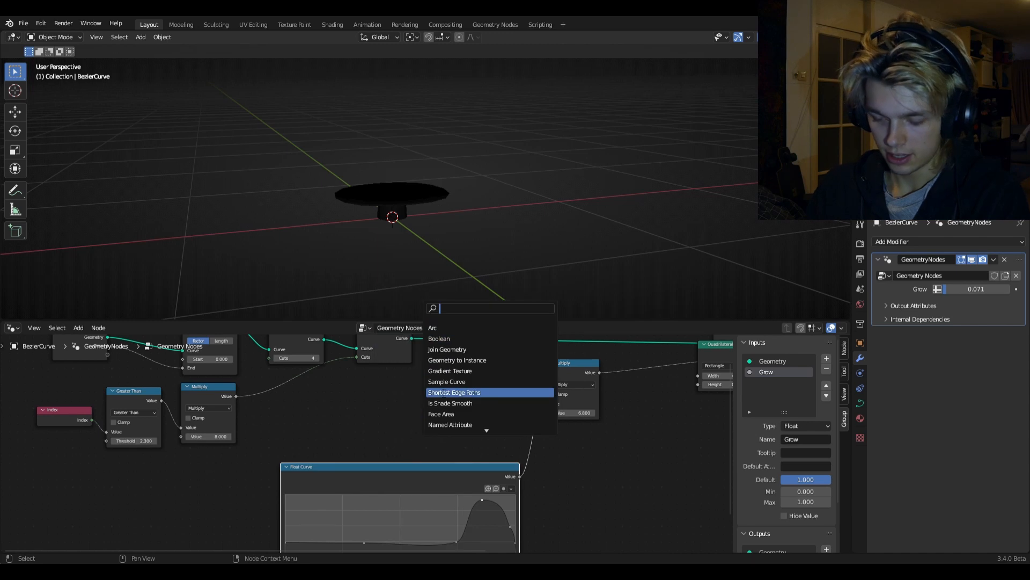
type("map r")
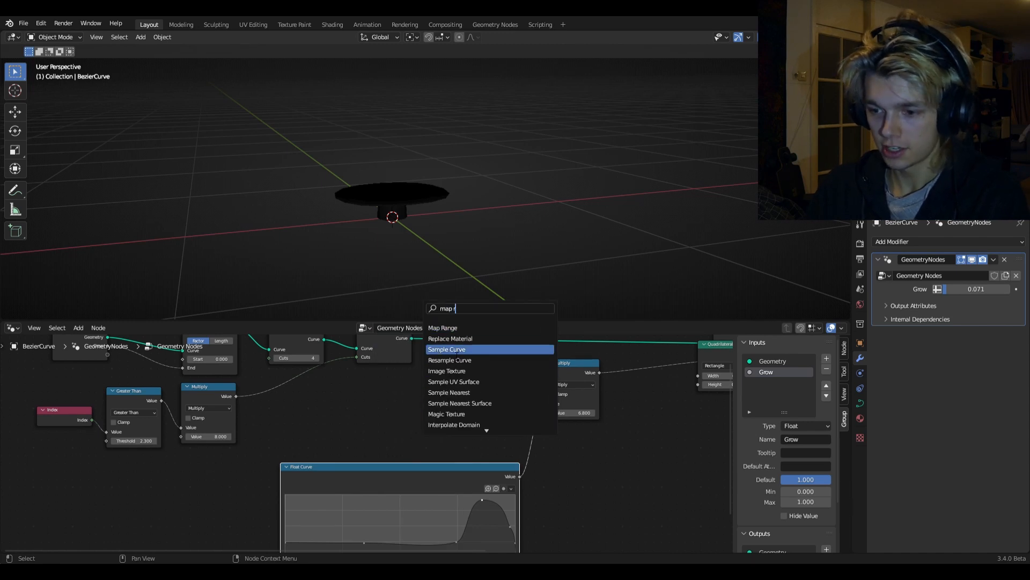
left_click(455, 328)
left_click(461, 383)
scroll(483, 408, "up", 4)
middle_click_drag(338, 419, 462, 496)
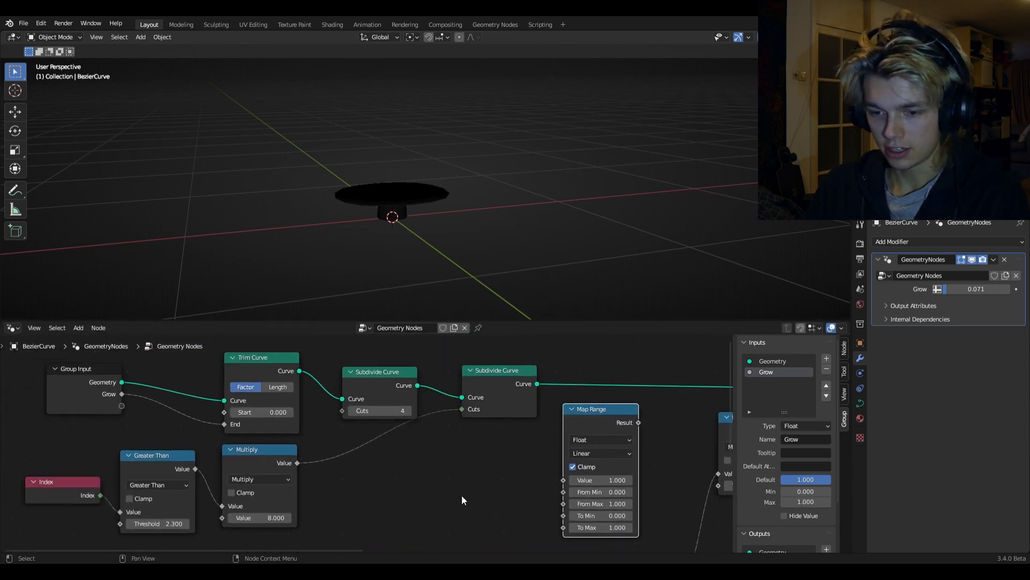
middle_click_drag(595, 471, 496, 417)
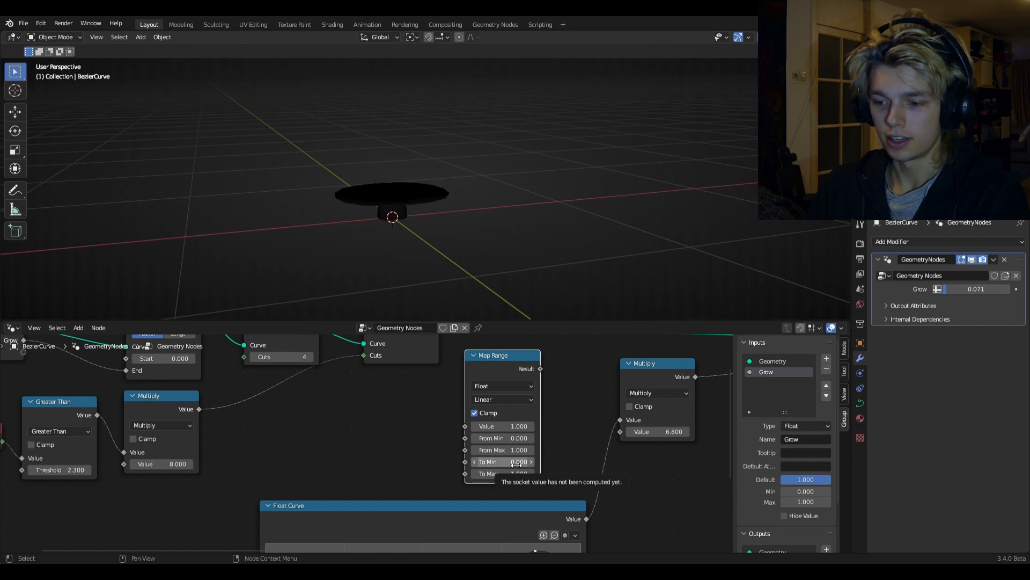
Set the Map Range node's To Min to 0.5 and To Max to 9.
left_click(515, 463)
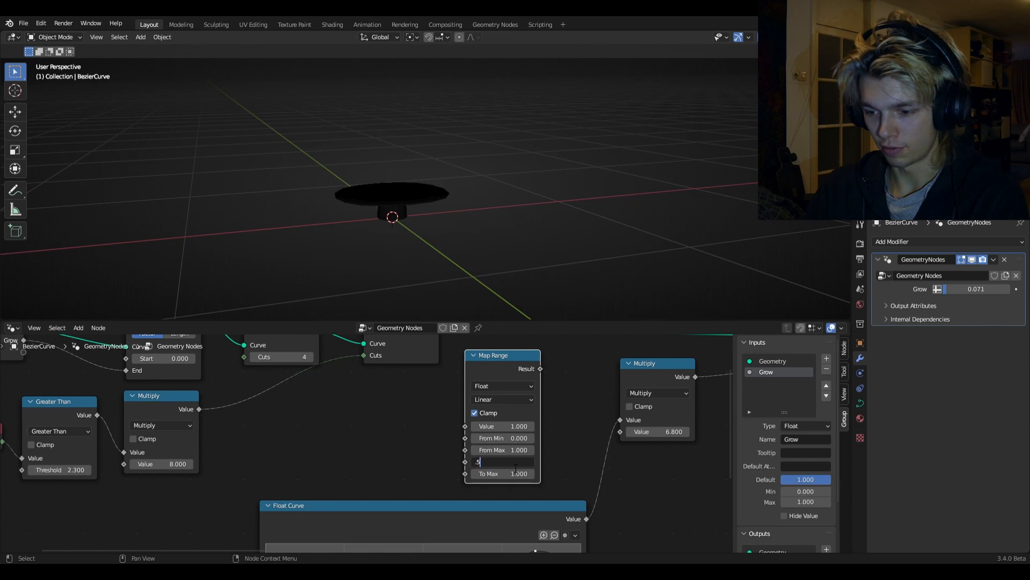
key("Tab")
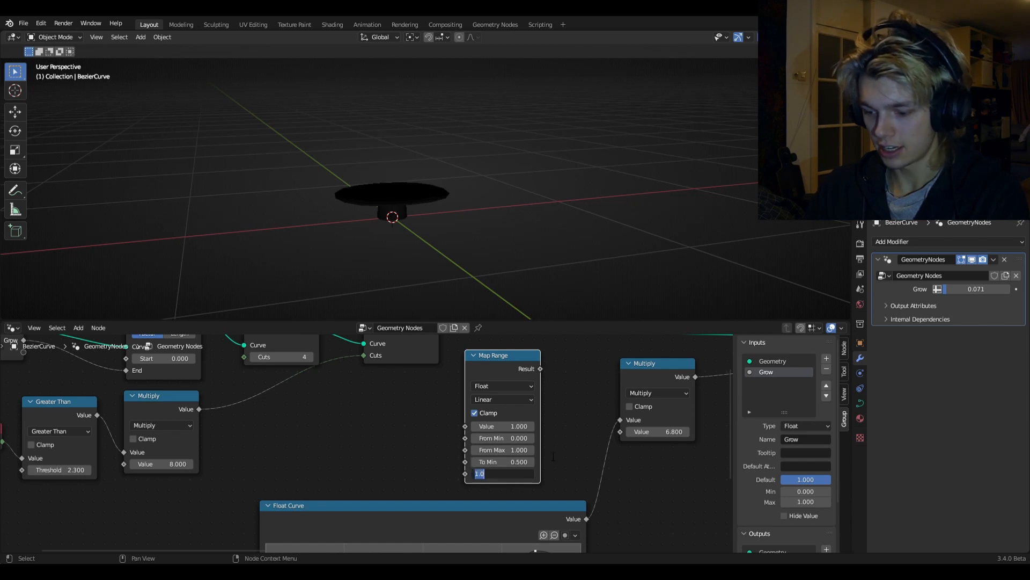
key("Return")
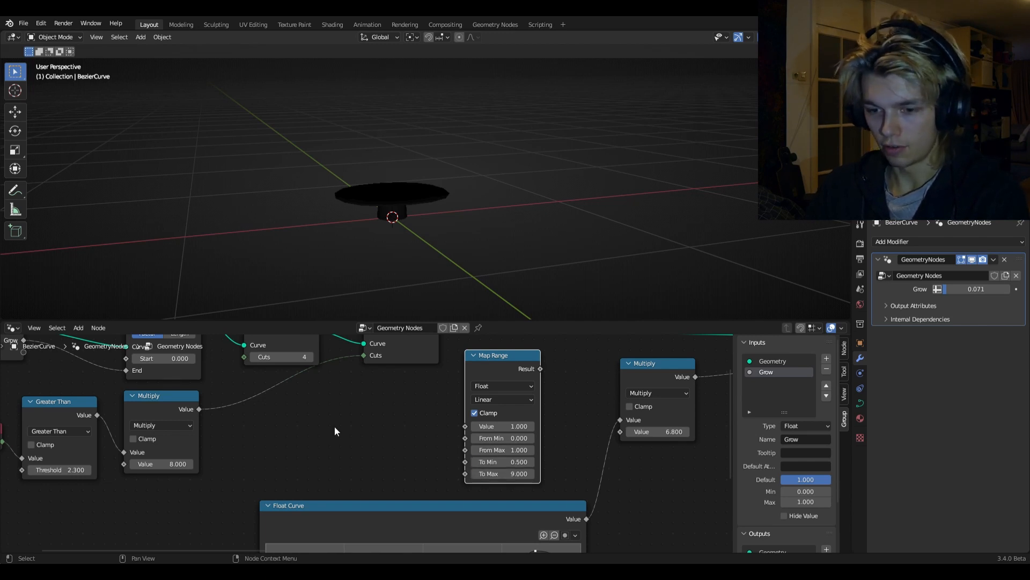
Connect Grow to the Map Range Value and its Result to the radius Multiply node's free value input.
scroll(334, 426, "down", 1)
middle_click_drag(145, 410, 205, 430)
left_click_drag(108, 367, 517, 446)
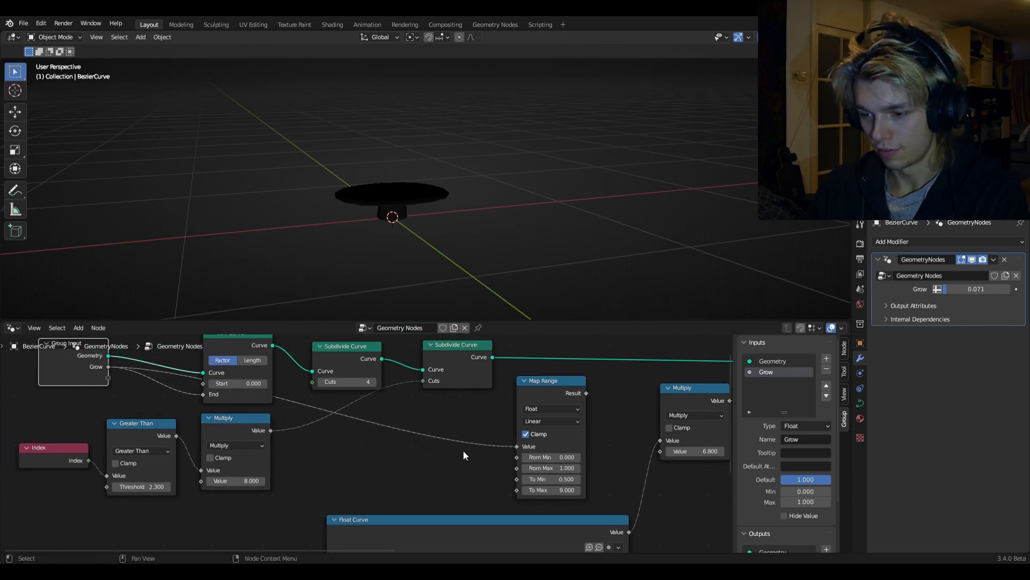
middle_click_drag(462, 450, 340, 438)
left_click_drag(469, 381, 539, 440)
scroll(445, 229, "up", 3)
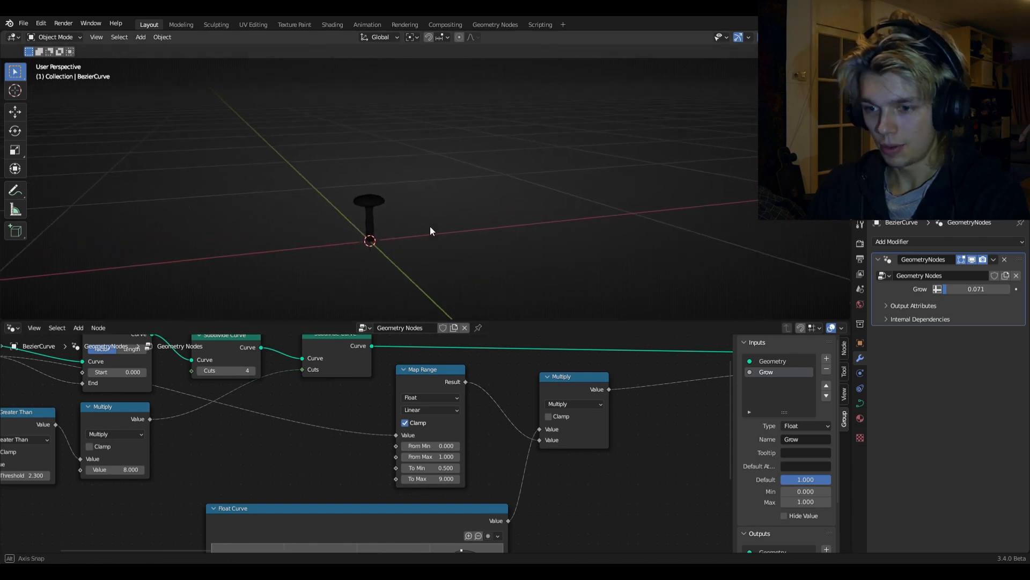
Raise Grow to 1.000 and examine how the mushroom's thickness scales with its height.
middle_click_drag(430, 227, 426, 217)
left_click_drag(991, 290, 1012, 290)
middle_click_drag(599, 226, 614, 258, "shift")
scroll(629, 269, "down", 2)
left_click_drag(951, 291, 994, 291)
middle_click_drag(661, 211, 676, 316, "shift")
scroll(648, 94, "down", 6)
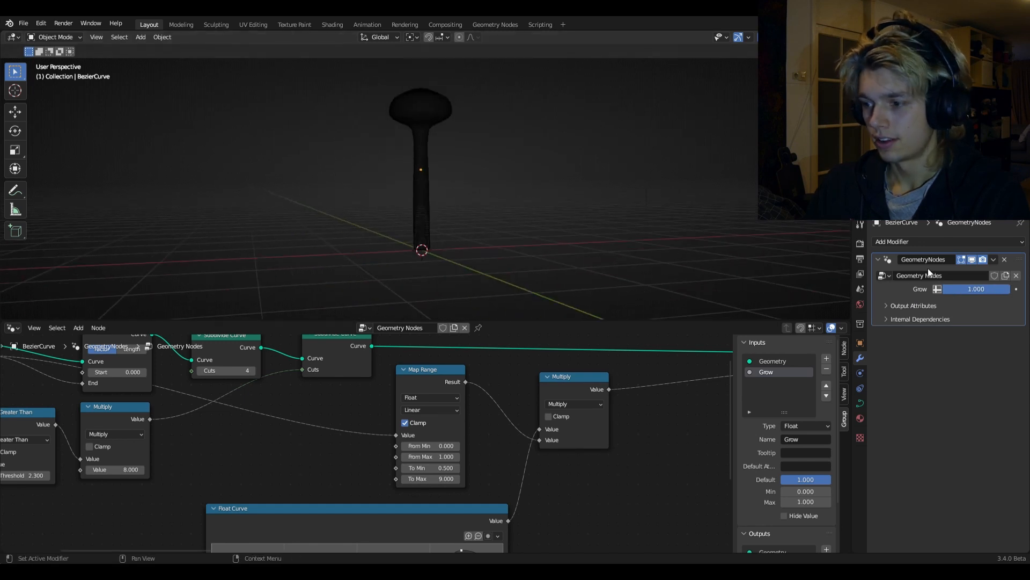
Set the Map Range's To Min to 0.1 and test the growth, leaving Grow at 0.661.
left_click_drag(977, 289, 920, 289)
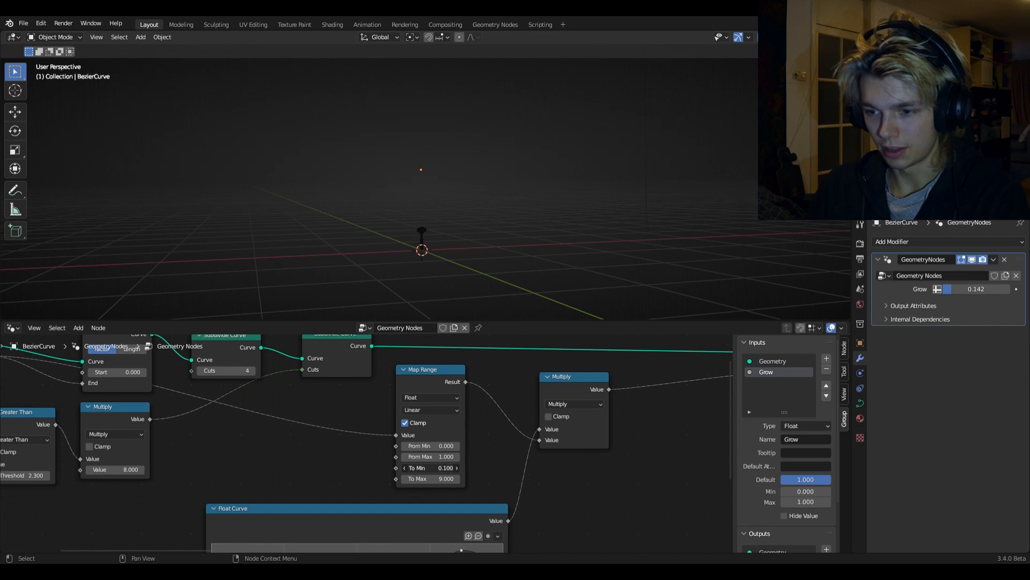
left_click_drag(964, 289, 979, 288)
left_click_drag(978, 289, 999, 289)
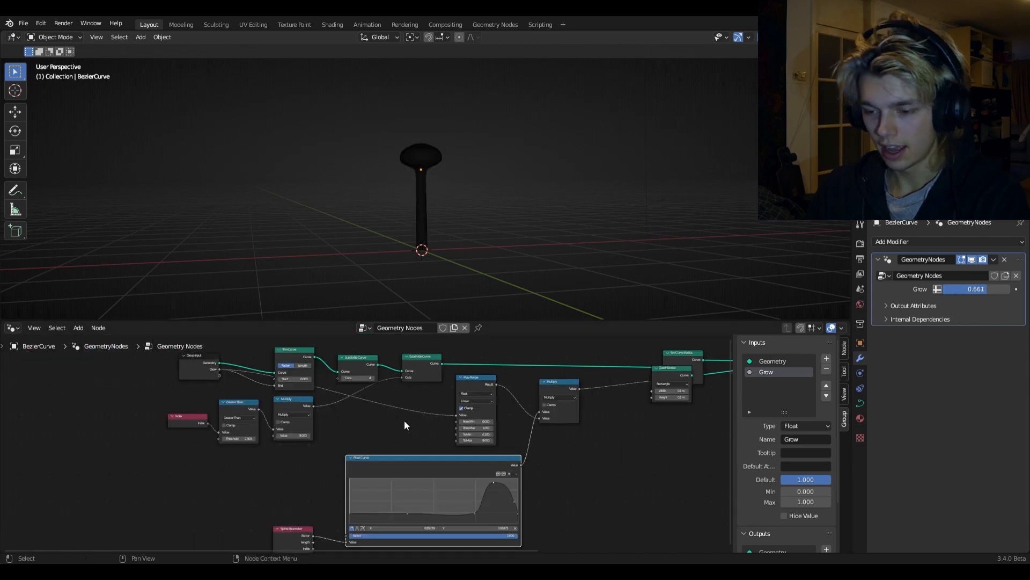
Insert a Float Curve node between Grow and the Map Range Value, moving the radius Float Curve nodes down for room.
scroll(404, 420, "up", 2)
key("shift+a")
left_click(377, 313)
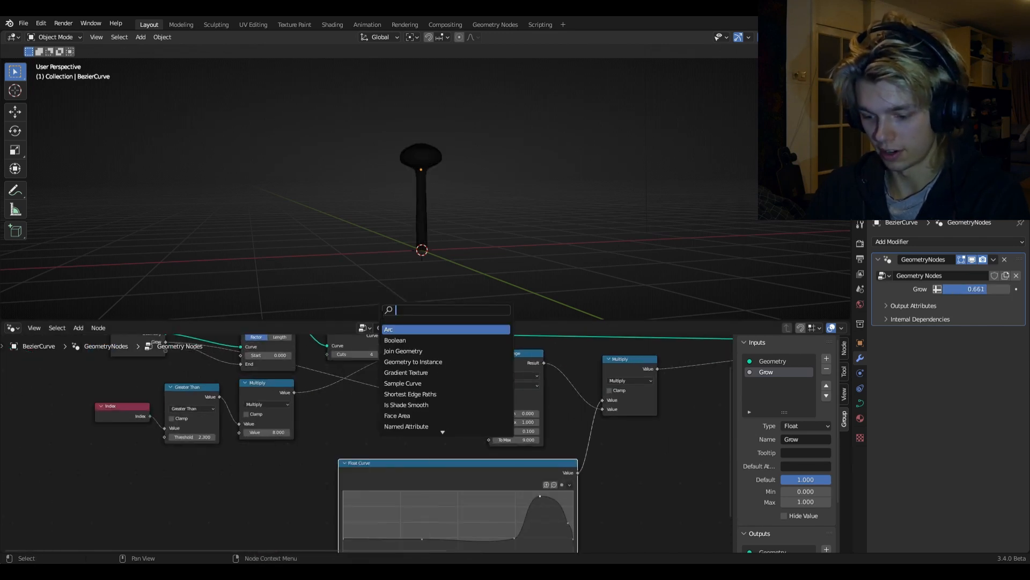
type("float")
key("Return")
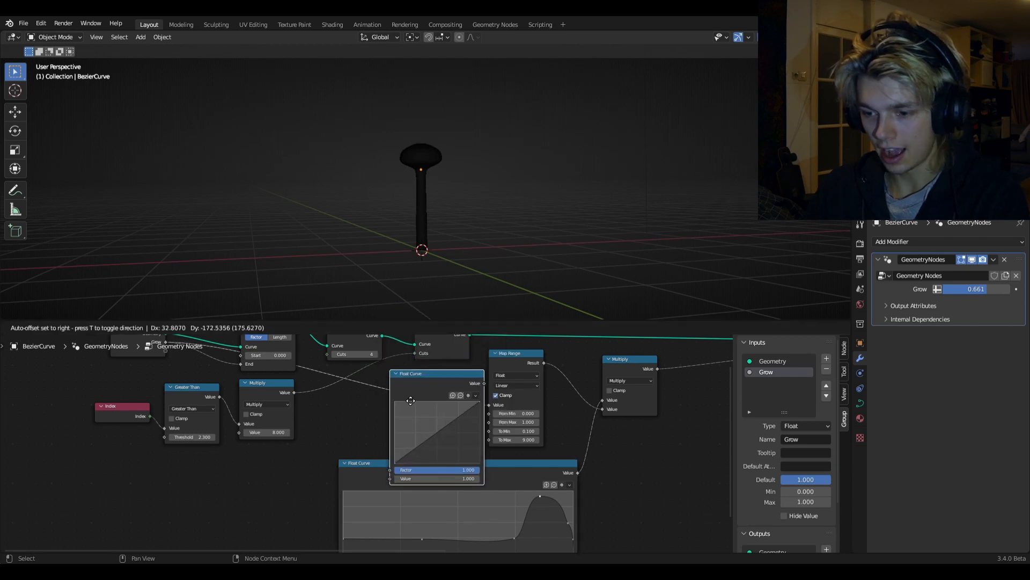
left_click(410, 398)
scroll(426, 458, "down", 3)
left_click(458, 476)
left_click_drag(458, 476, 461, 501)
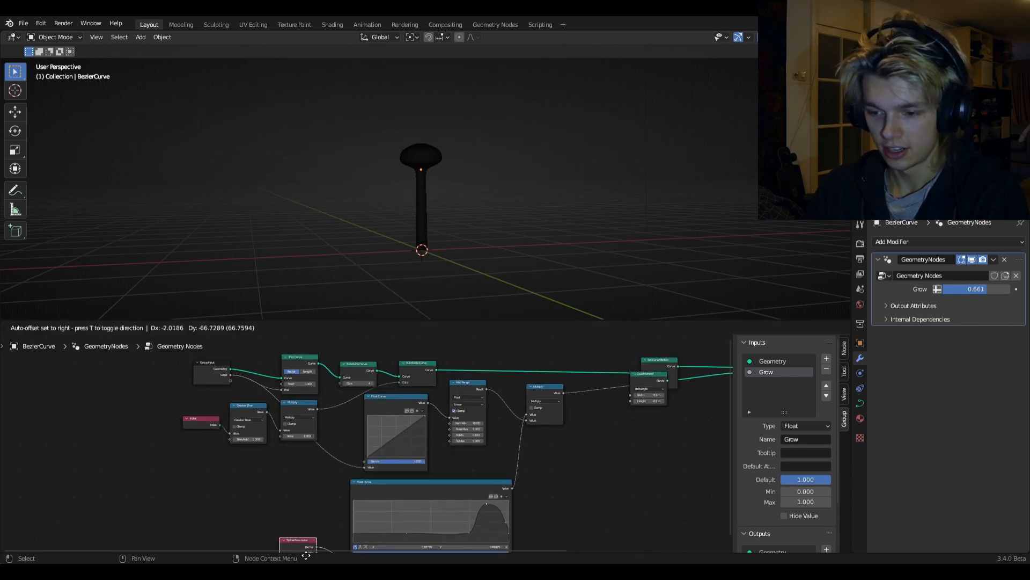
Add a point to the new growth Float Curve and pull it up to about X 0.21, Y 0.76.
scroll(367, 443, "up", 2)
left_click_drag(403, 436, 423, 447)
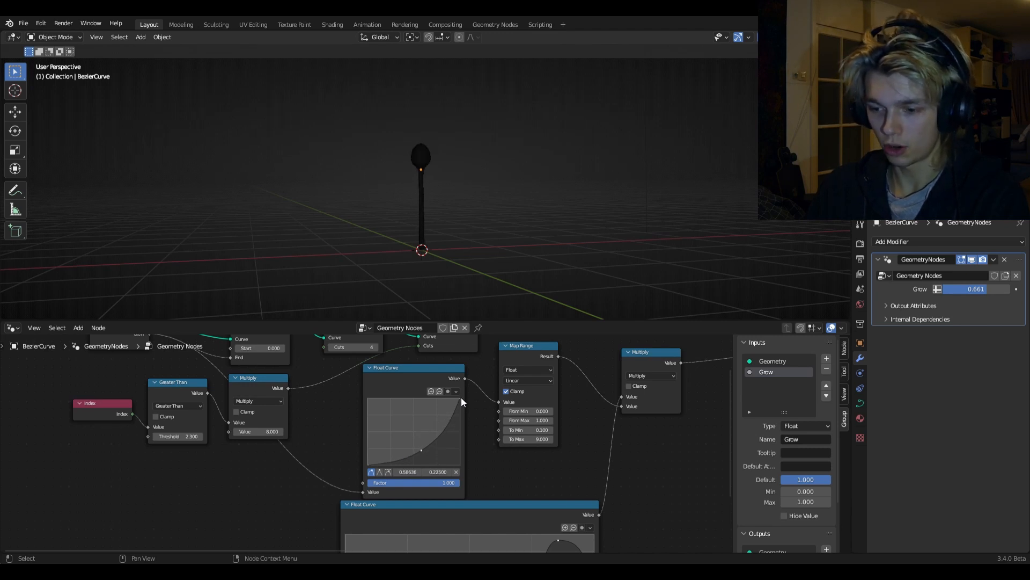
left_click_drag(422, 449, 386, 414)
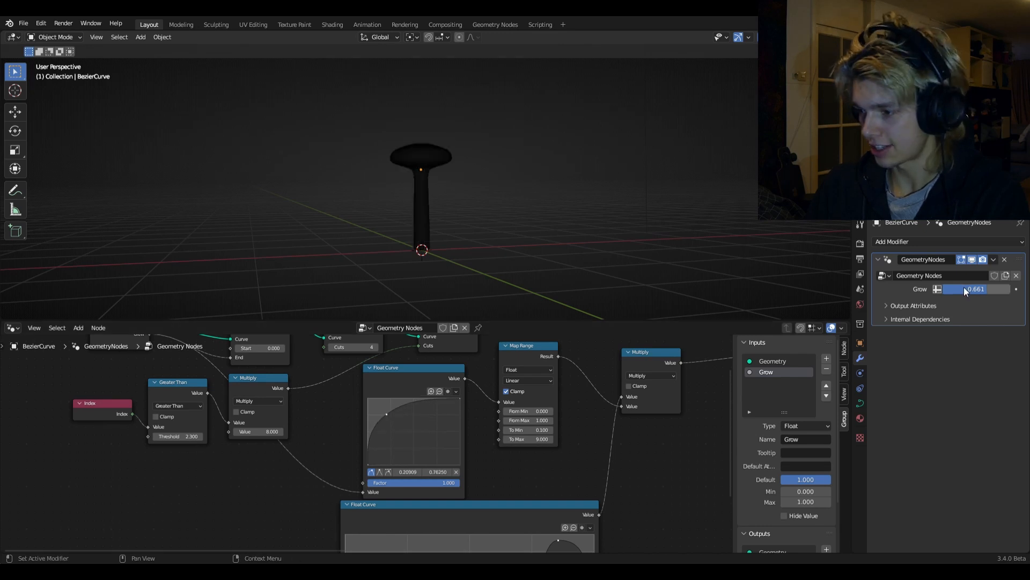
Lower Grow to 0.047 and shift the growth curve's point to about X 0.28, Y 0.73.
left_click_drag(987, 288, 945, 289)
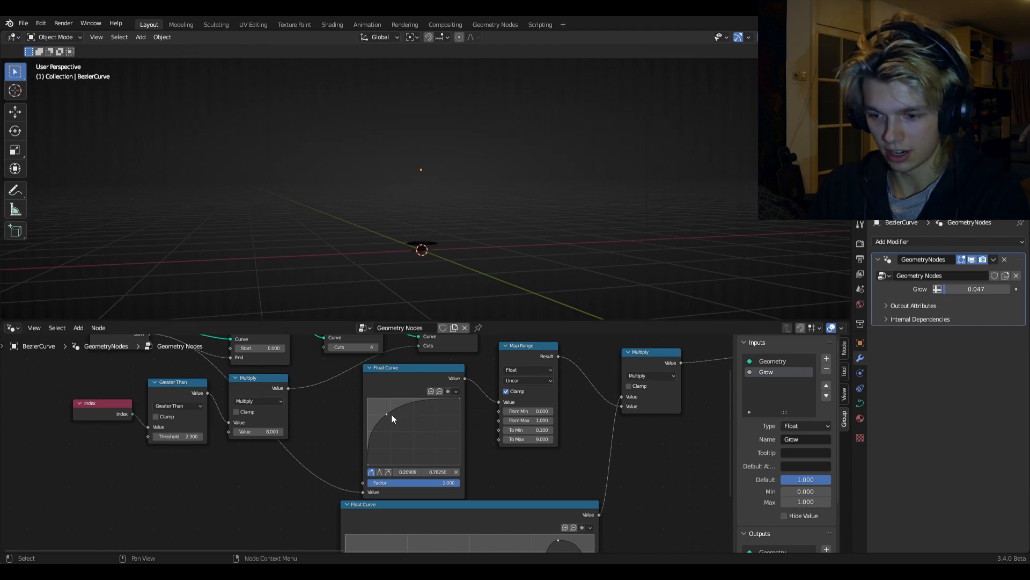
left_click_drag(387, 414, 393, 415)
scroll(434, 234, "up", 5)
middle_click_drag(434, 223, 430, 118, "shift")
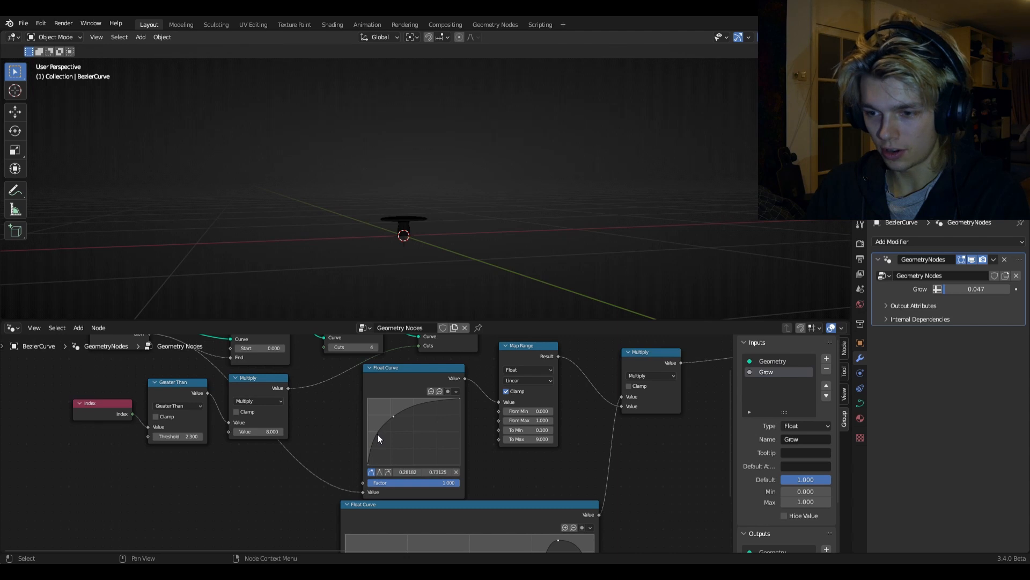
Bend the growth Float Curve to rise slowly and then steeply, starting from about X 0.68, Y 0.28, and test Grow up to 1.000.
left_click_drag(393, 416, 431, 446)
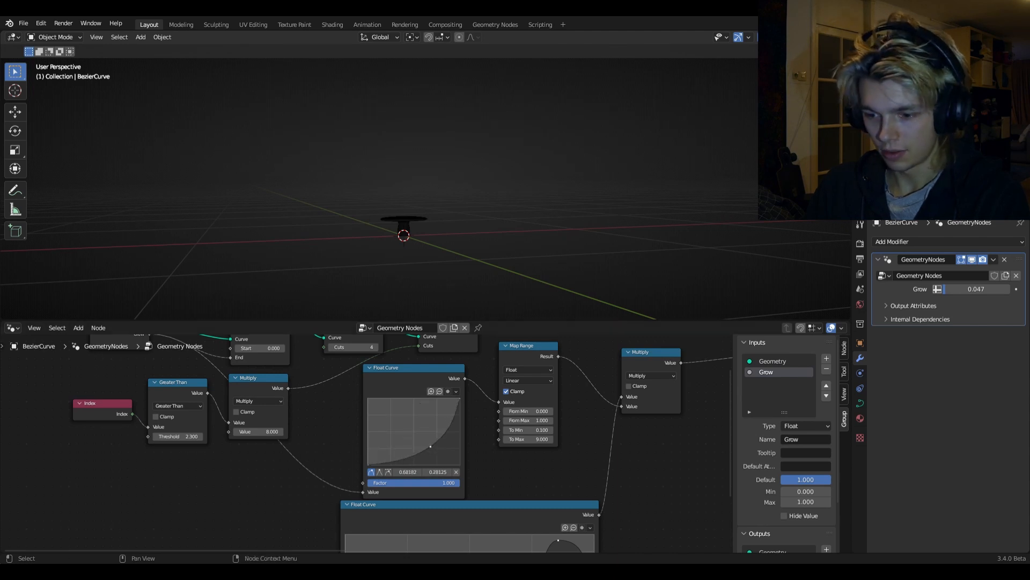
left_click_drag(961, 289, 1028, 289)
middle_click_drag(558, 62, 574, 129, "shift")
scroll(574, 130, "down", 7)
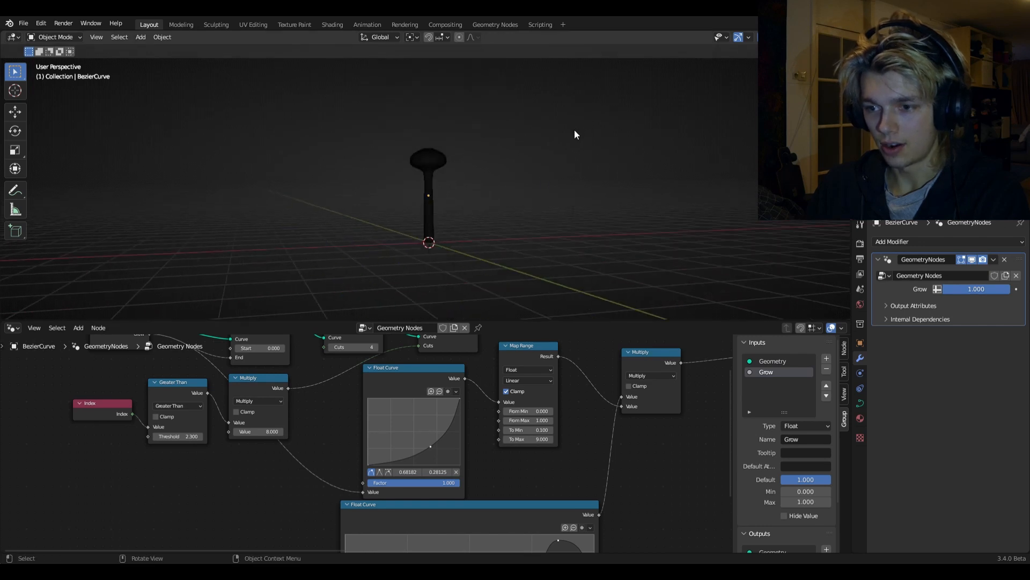
left_click_drag(427, 444, 417, 440)
mouse_move(972, 289)
left_mouse_down()
mouse_move(933, 288)
mouse_move(969, 289)
left_mouse_up()
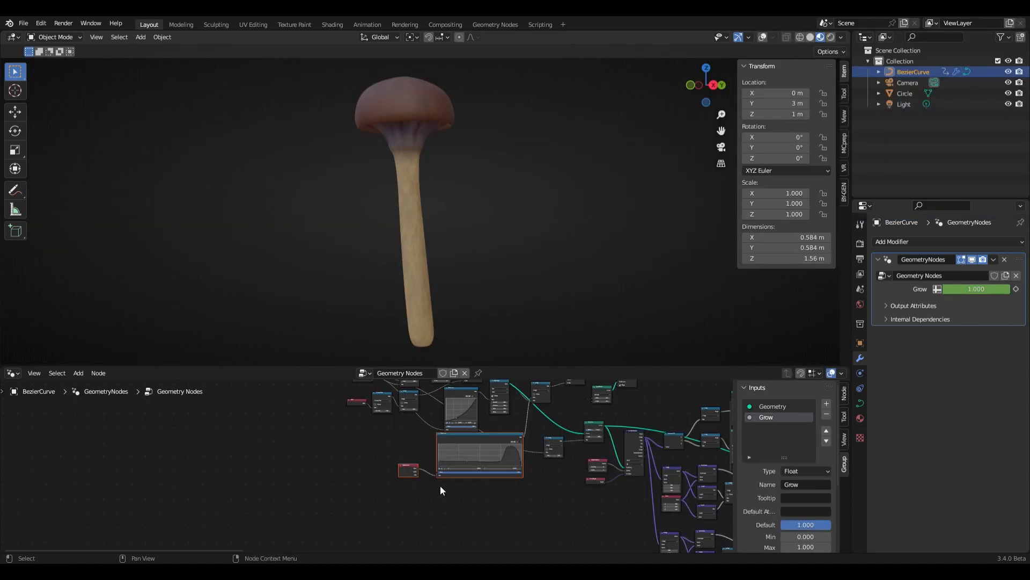
Lower Grow to 0.323 and move the Spline Parameter and radius Float Curve nodes into the empty space below.
scroll(377, 467, "up", 5)
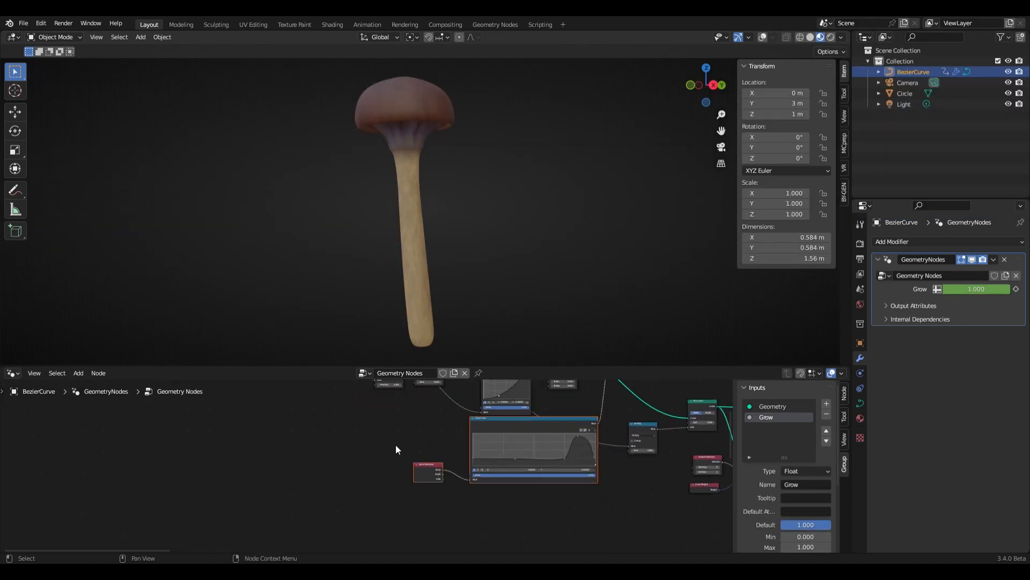
mouse_move(395, 444)
middle_mouse_down()
mouse_move(398, 402)
mouse_move(386, 436)
middle_mouse_up()
left_click_drag(981, 289, 943, 289)
middle_click_drag(427, 464, 413, 441)
key("g")
left_click(389, 501)
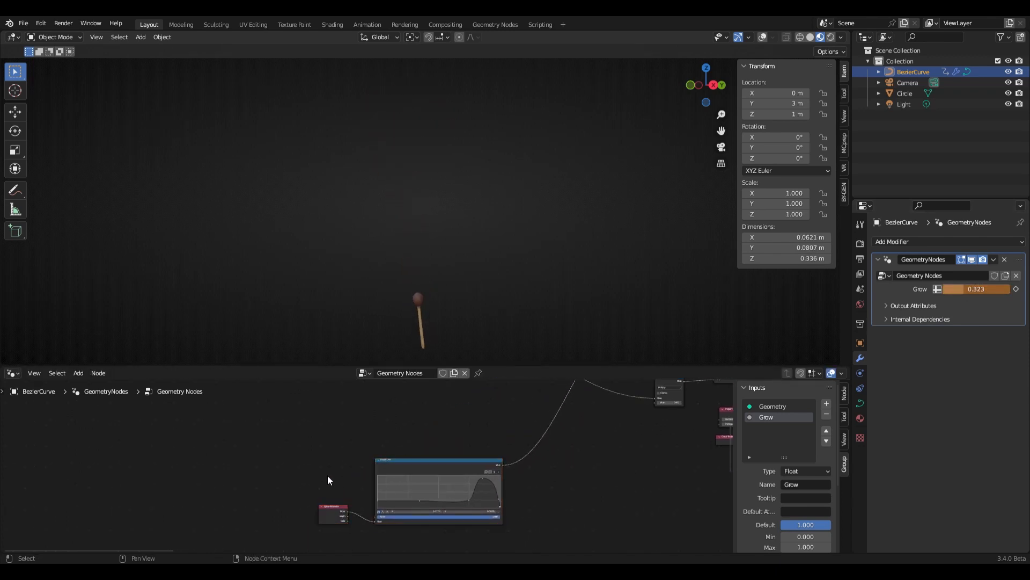
Duplicate the Spline Parameter and radius Float Curve pair and place the copy directly above the original.
left_click_drag(328, 478, 398, 517)
key("shift+d")
left_click(403, 441)
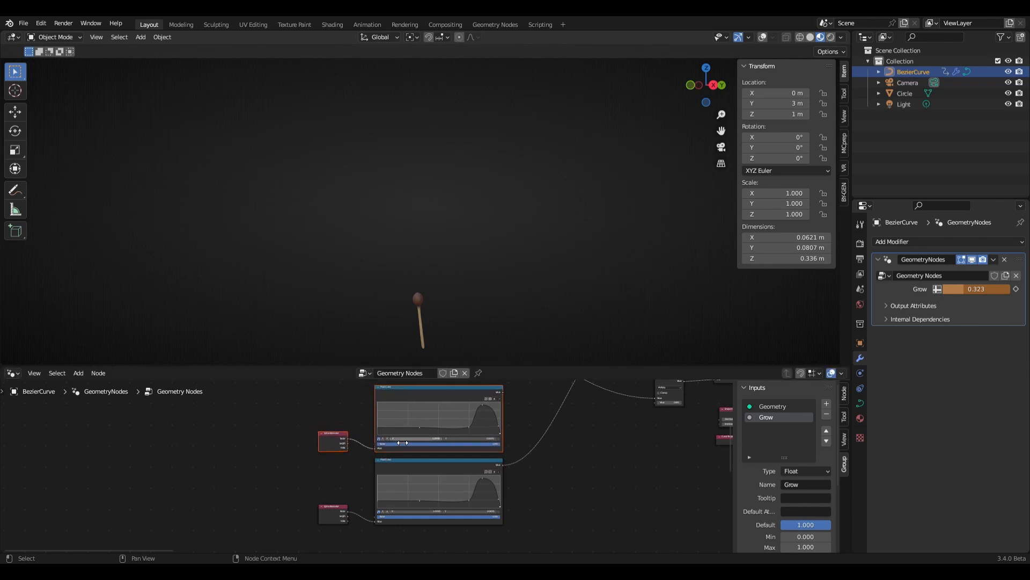
Lower the peak point of the duplicated Float Curve to give a much flatter cap profile.
scroll(540, 410, "up", 4)
middle_click_drag(490, 441, 473, 446)
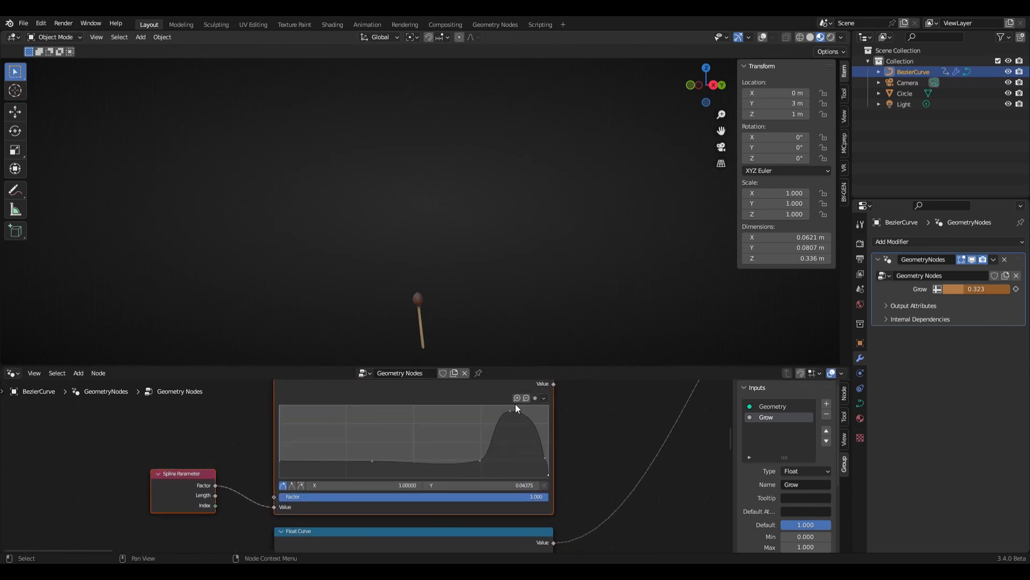
left_click_drag(510, 411, 514, 446)
scroll(514, 446, "down", 3)
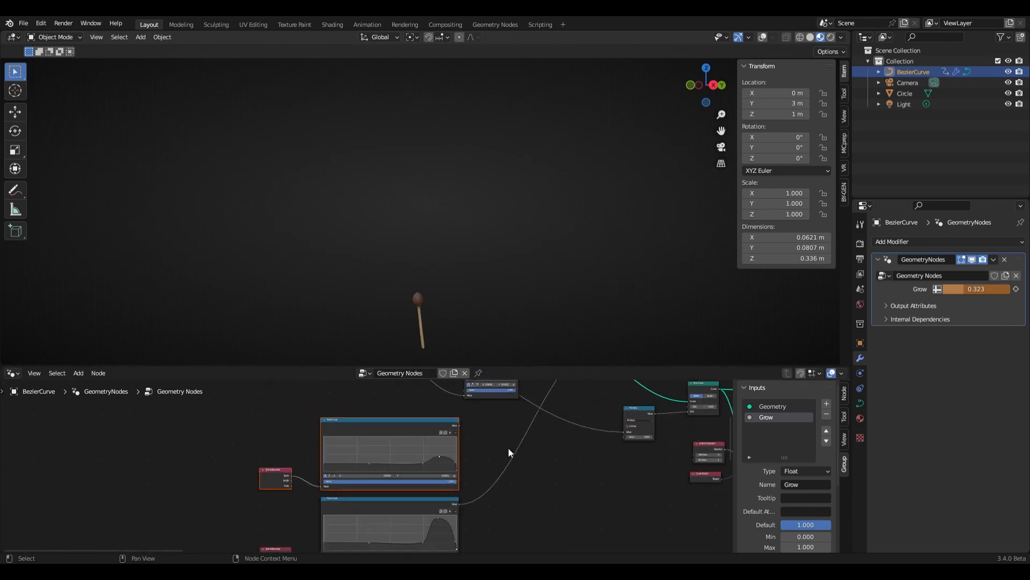
Fine-tune the middle point of the growth Float Curve feeding the Map Range to thicken the young mushroom.
middle_click_drag(508, 448, 450, 452)
middle_click_drag(437, 400, 420, 488)
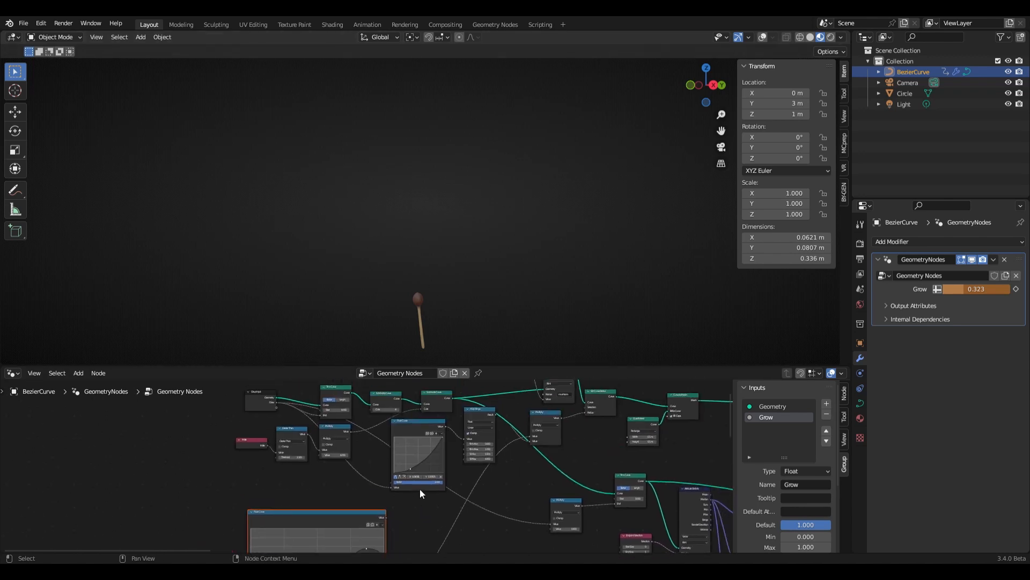
scroll(420, 486, "up", 5)
left_click_drag(430, 468, 428, 468)
middle_click_drag(420, 513, 449, 397)
scroll(423, 454, "down", 2)
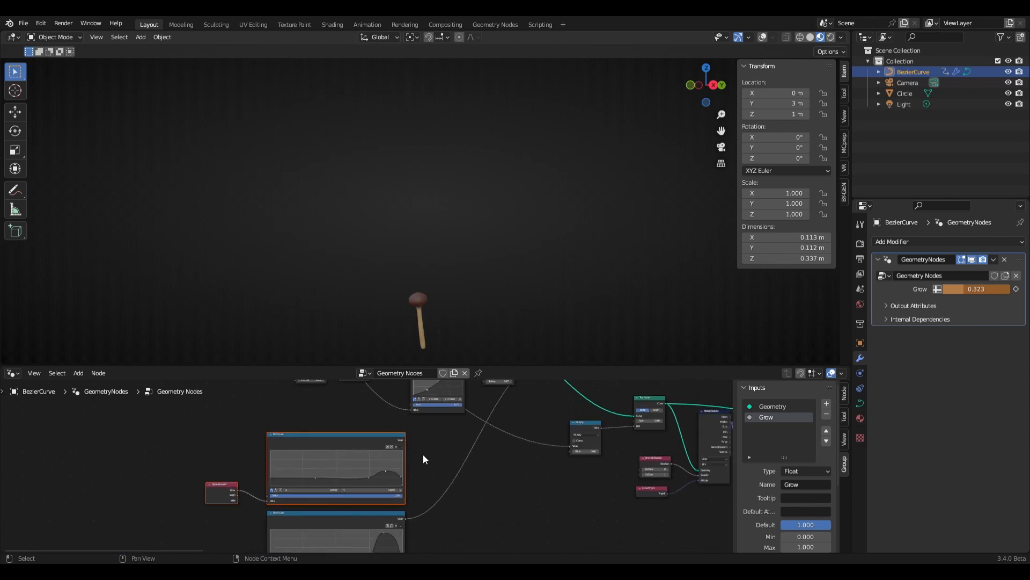
Add a Mix node on the link leaving the lower radius Float Curve.
key("shift+a")
left_click(389, 308)
type("mix")
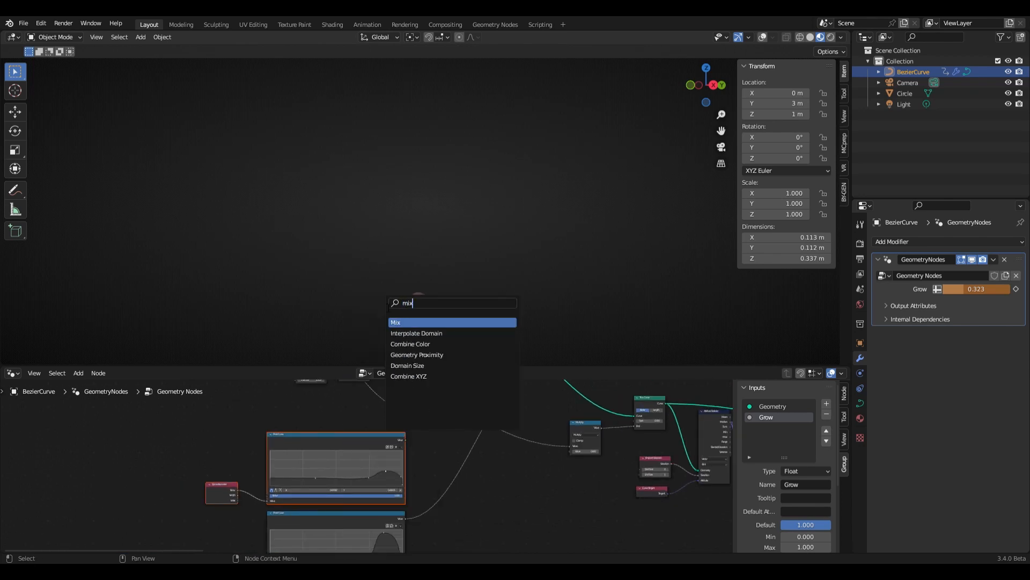
key("Return")
left_click(447, 484)
scroll(447, 484, "up", 2)
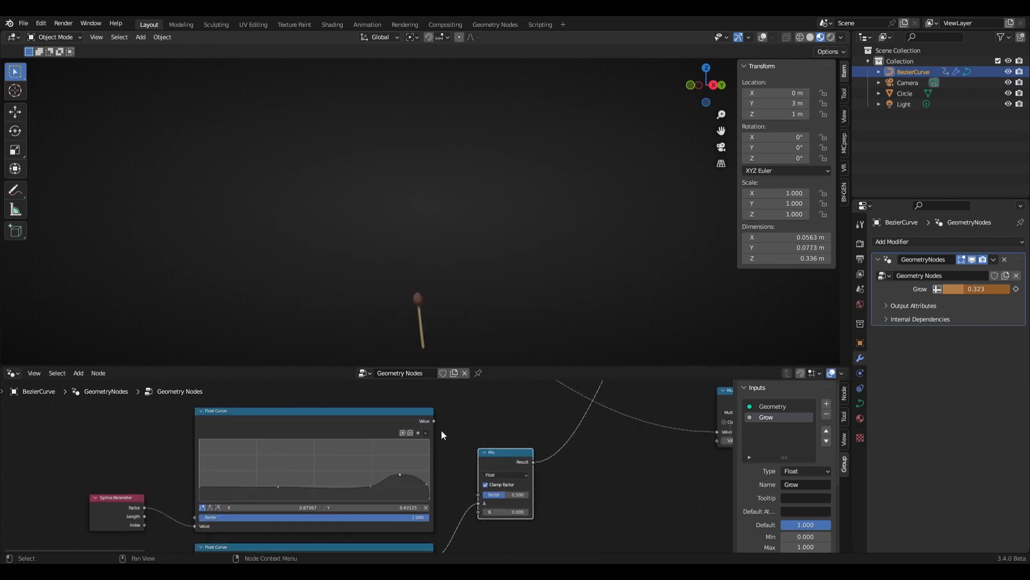
Connect the flatter Float Curve to Mix input A, the lower profile curve to B, and the growth value to Factor.
left_click_drag(436, 431, 479, 503)
scroll(469, 512, "down", 3)
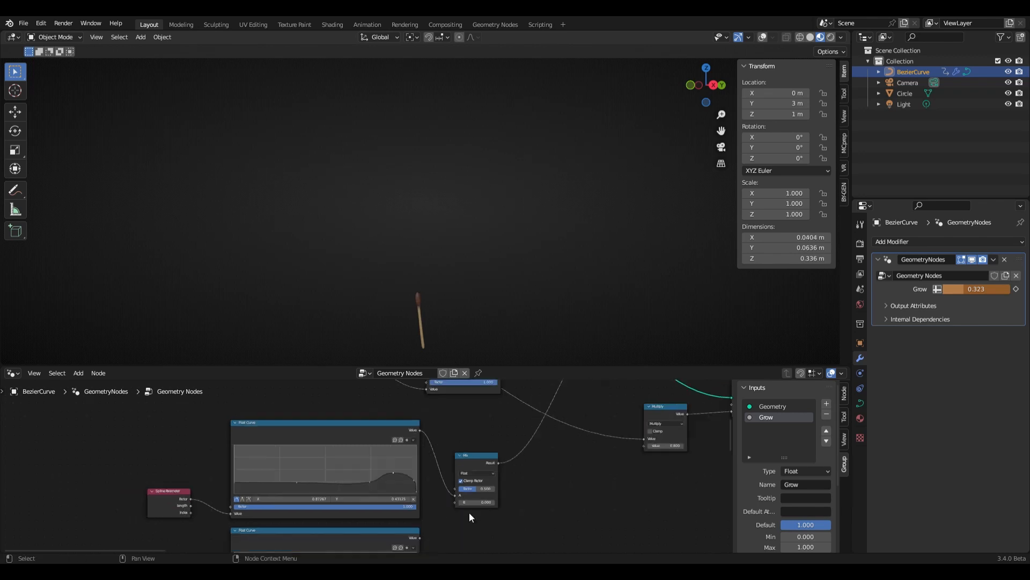
left_click_drag(405, 490, 440, 460)
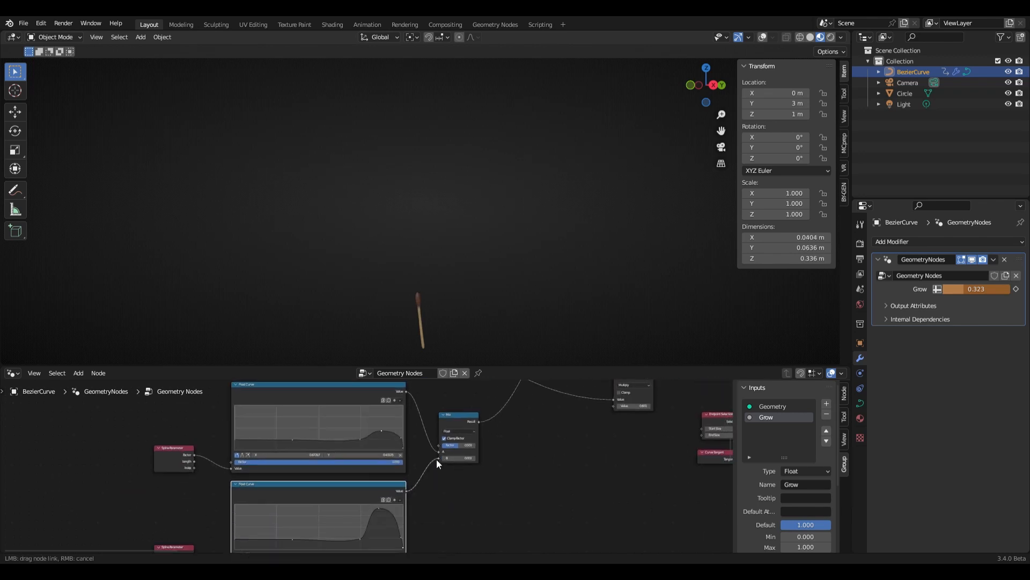
middle_click_drag(436, 459, 432, 430)
left_click_drag(269, 422, 441, 510)
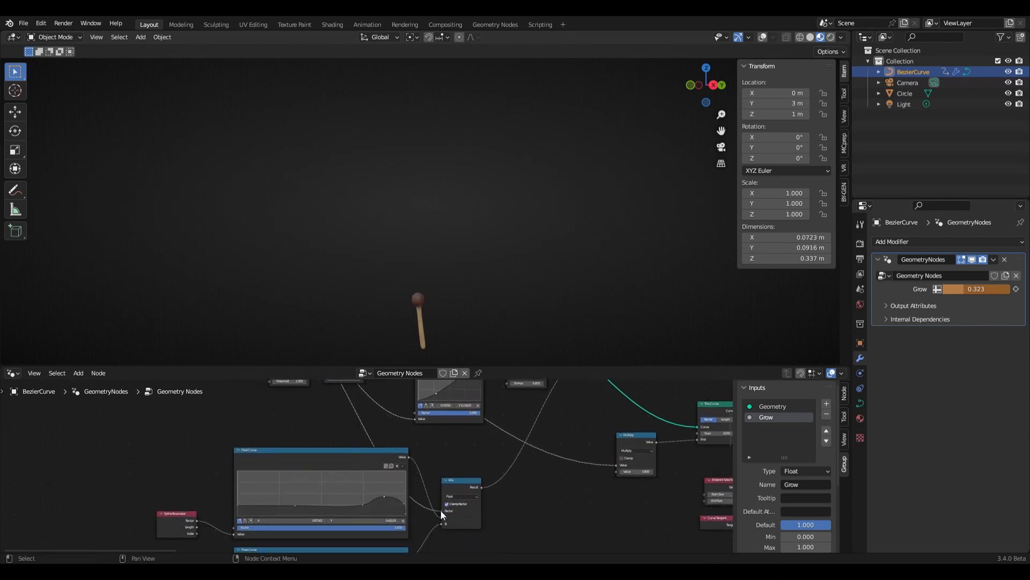
Raise the lower control point of the growth Float Curve feeding the Map Range to thicken the young mushroom.
scroll(461, 436, "up", 3)
scroll(535, 420, "down", 3)
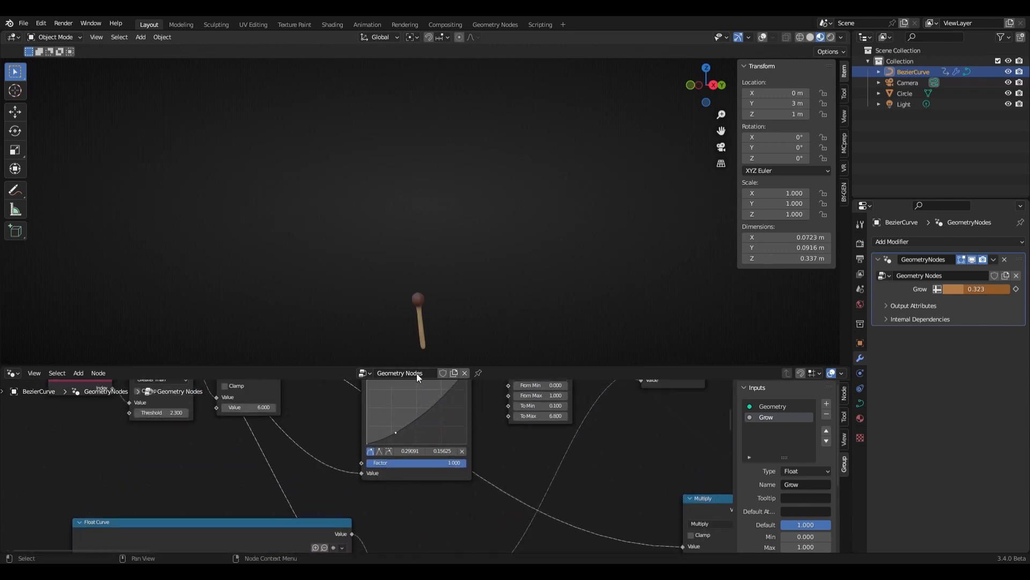
left_click_drag(395, 433, 386, 423)
Move the two profile Float Curves and their Spline Parameter nodes further down to clear space before the Mix node.
key("g")
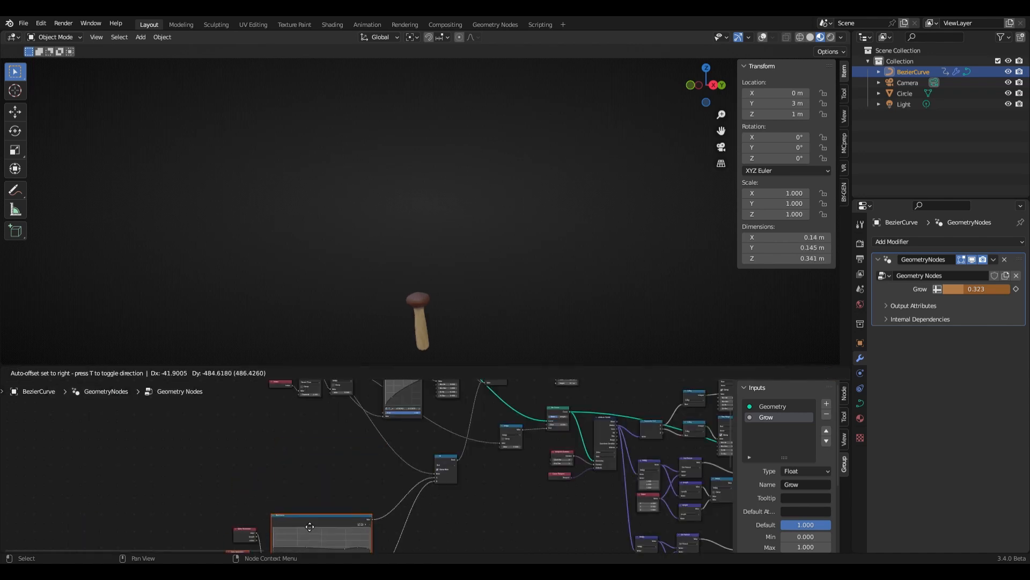
left_click_drag(310, 526, 311, 525)
middle_click_drag(283, 489, 343, 430)
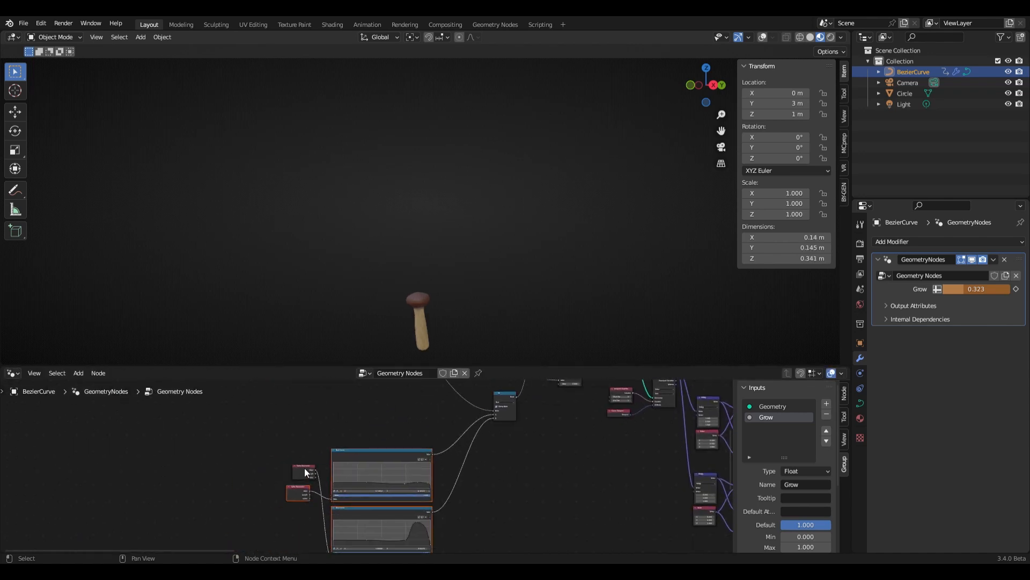
left_click_drag(305, 470, 292, 535)
middle_click_drag(359, 431, 397, 465)
Insert a Float Curve node on the link going into the Mix node's Factor.
scroll(364, 474, "up", 2)
key("shift+a")
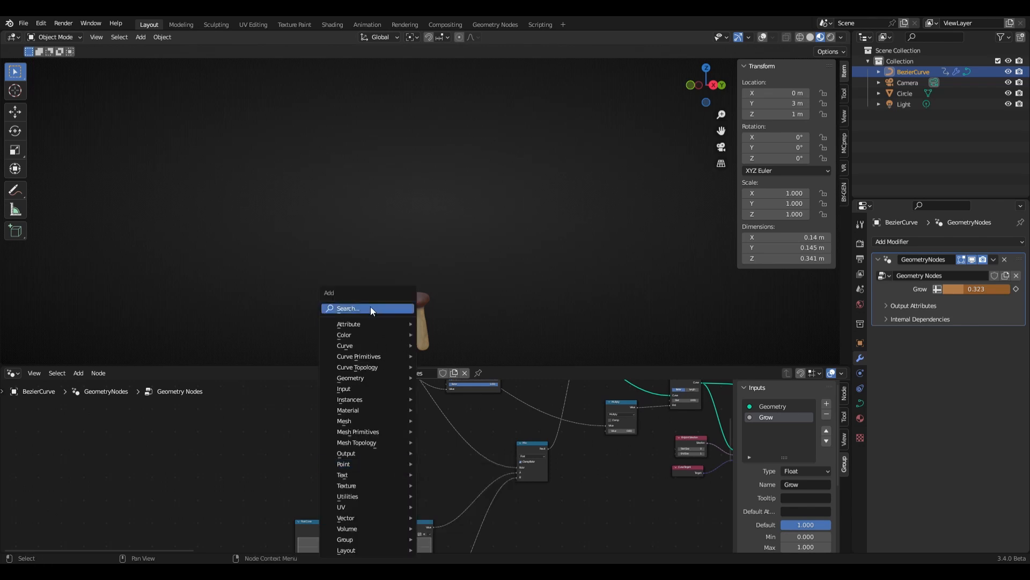
left_click(370, 307)
type("float")
left_click(386, 329)
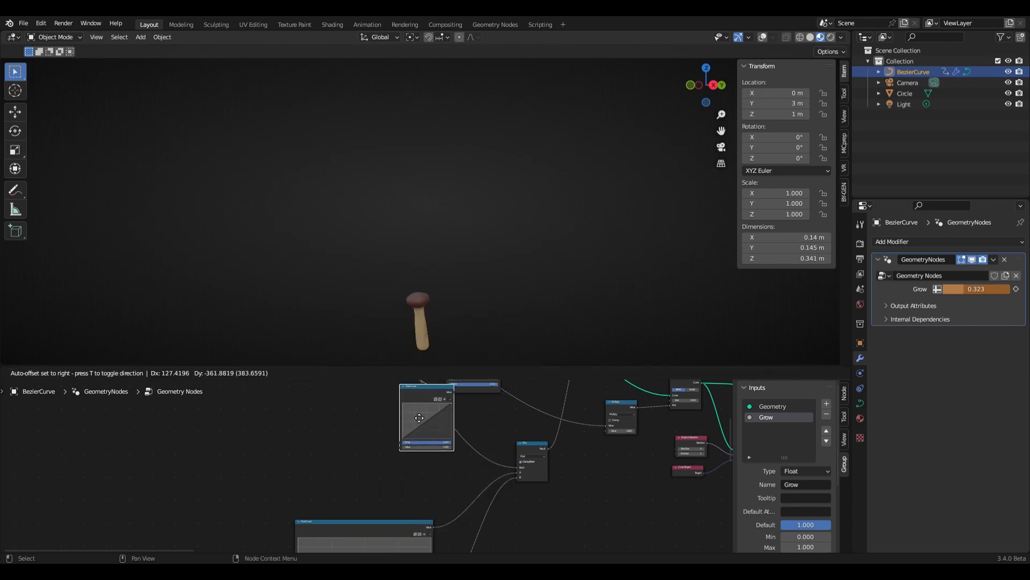
left_click(412, 422)
Pull the new Float Curve down to a point at about 0.318, 0.100 and raise Grow to test the blend.
middle_click_drag(412, 421, 411, 441)
scroll(415, 443, "up", 3)
scroll(417, 439, "up", 3)
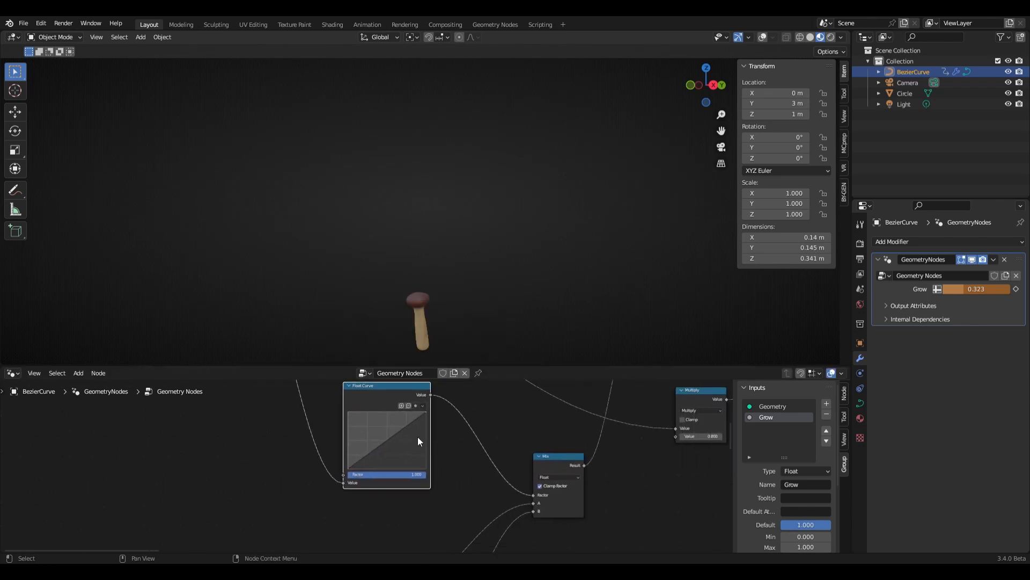
left_click_drag(403, 443, 375, 462)
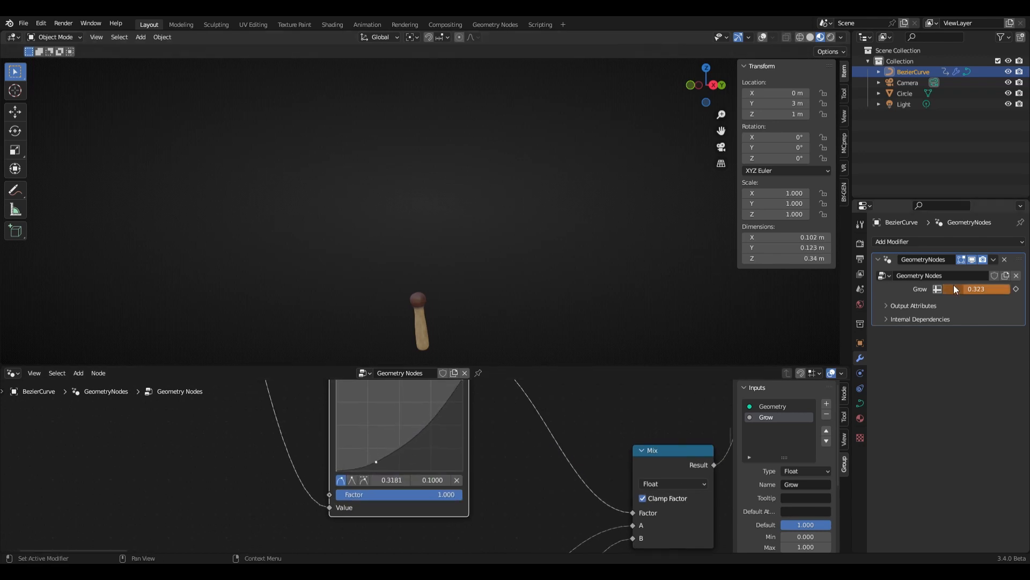
left_click_drag(954, 285, 990, 285)
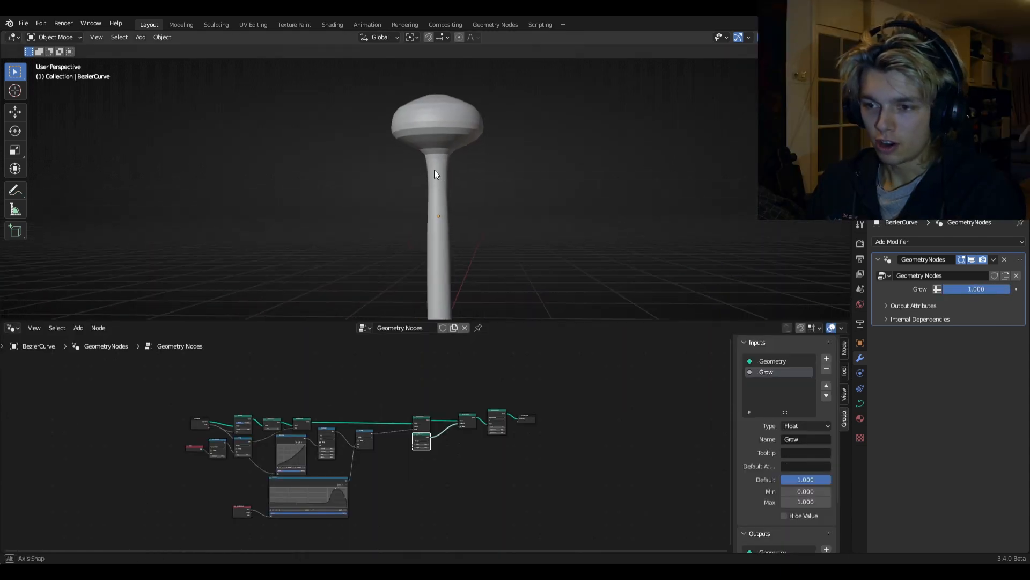
Insert a Set Position node between Subdivision Surface and Group Output, and shift Group Output aside to make room.
middle_click_drag(434, 170, 378, 220)
scroll(531, 218, "up", 2)
scroll(522, 230, "up", 3)
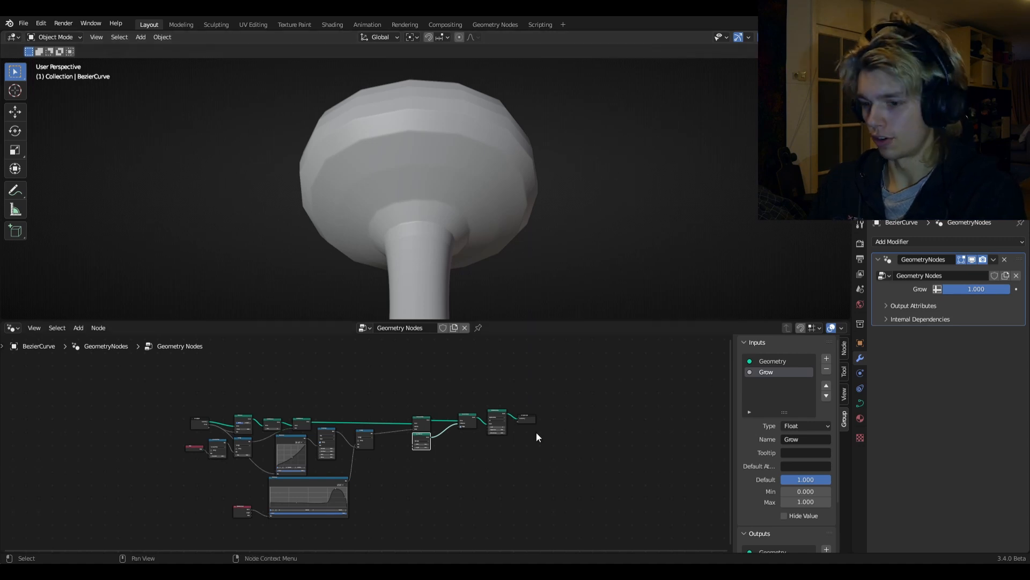
middle_click_drag(549, 446, 460, 455)
scroll(424, 451, "up", 4)
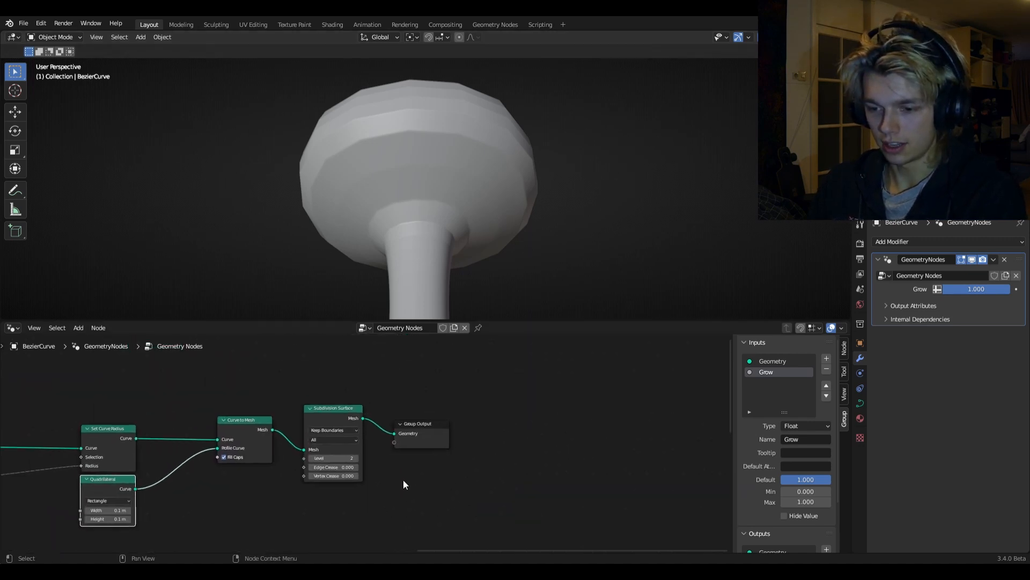
key("shift+a")
left_click(370, 308)
type("set pos")
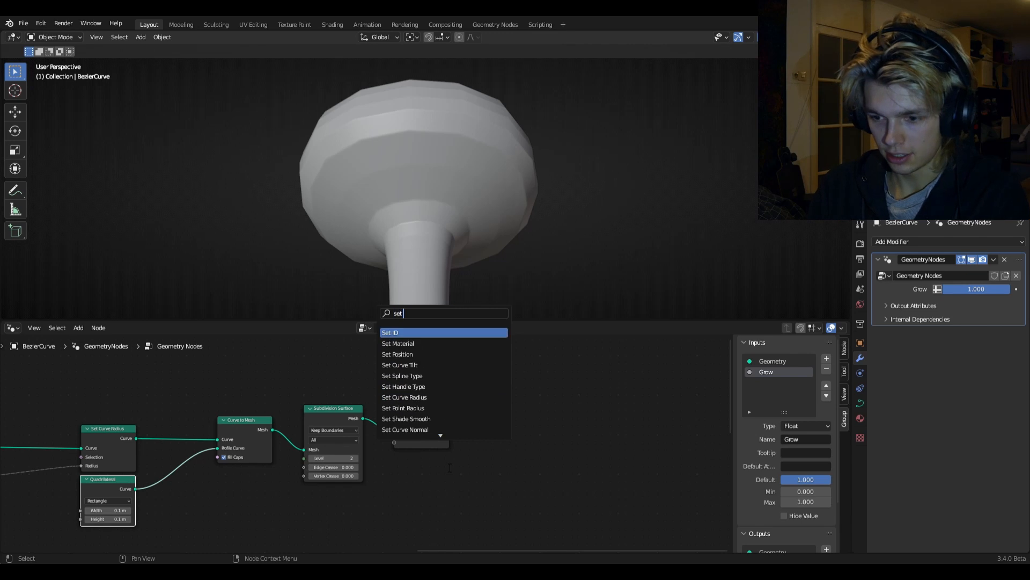
key("Return")
left_click(413, 437)
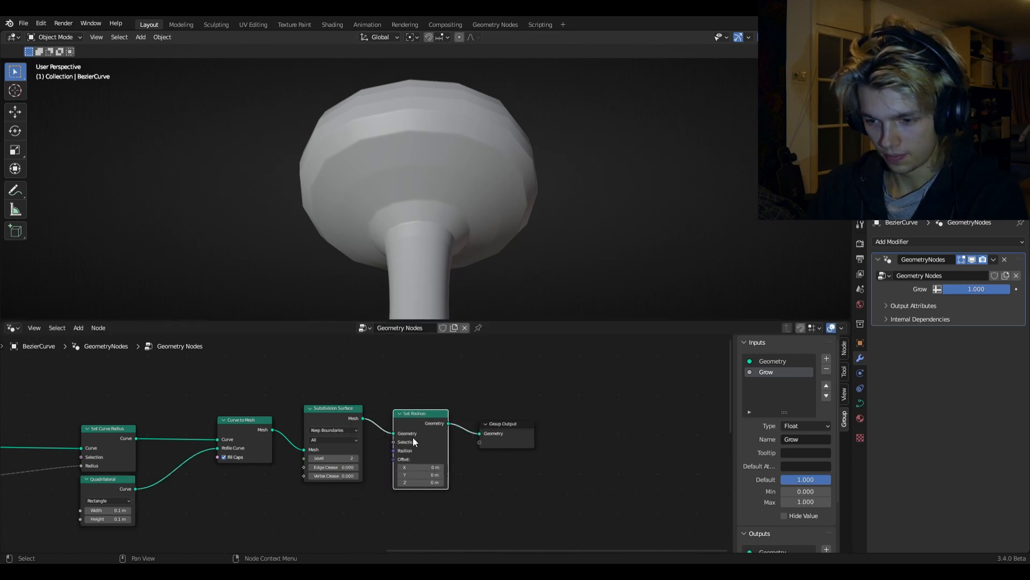
left_click_drag(529, 437, 552, 432)
Add a Normal node in the empty space below the Curve to Mesh node.
middle_click_drag(479, 476, 681, 401)
scroll(483, 472, "down", 3)
key("shift+a")
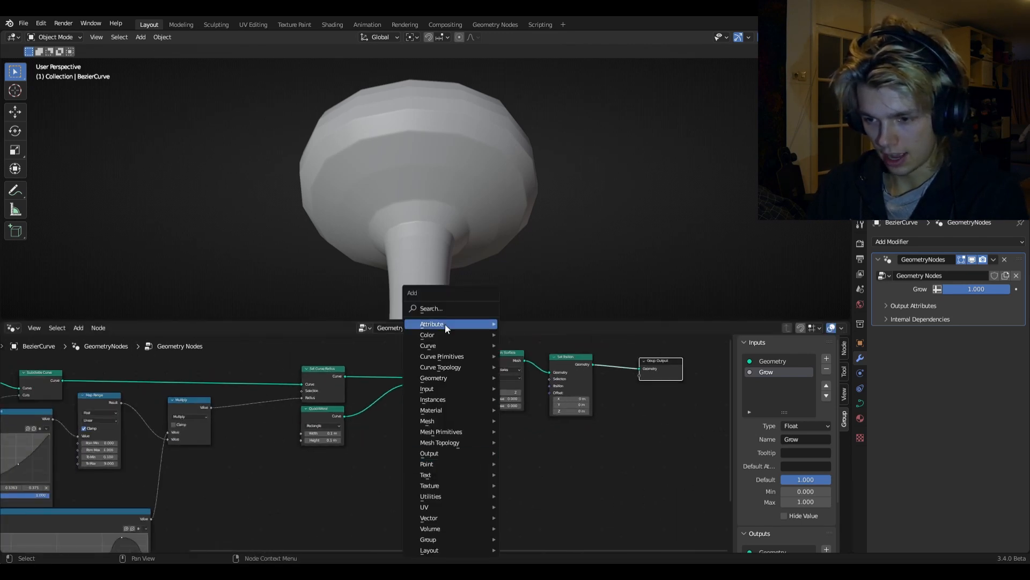
left_click(451, 308)
type("nroma")
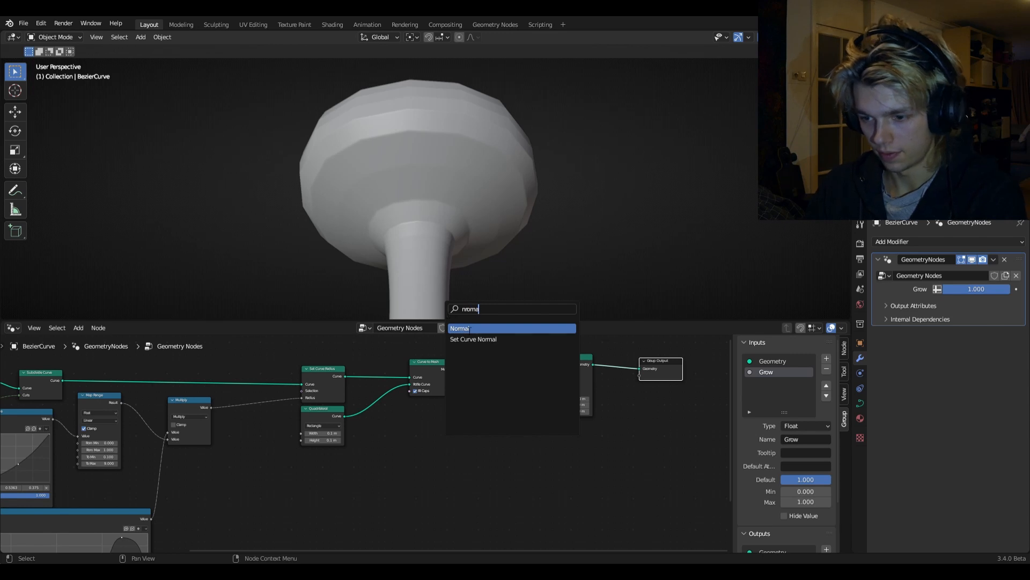
key("Return")
left_click(441, 458)
Draw annotation strokes outward from the cap and around its underside in right orthographic view to illustrate the surface normals.
middle_click_drag(440, 253, 441, 274)
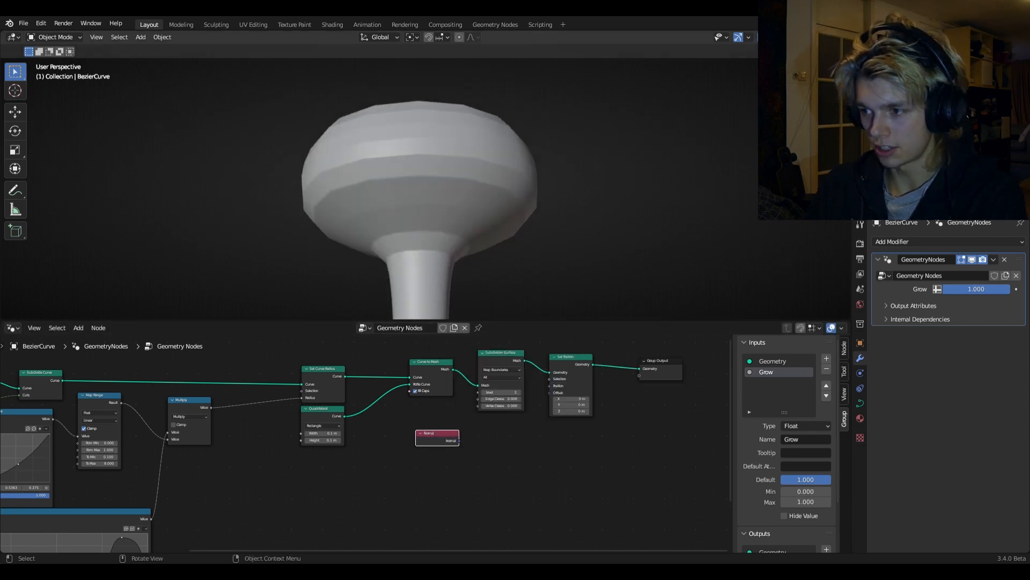
left_click(827, 88)
middle_click_drag(539, 210, 534, 151, "shift")
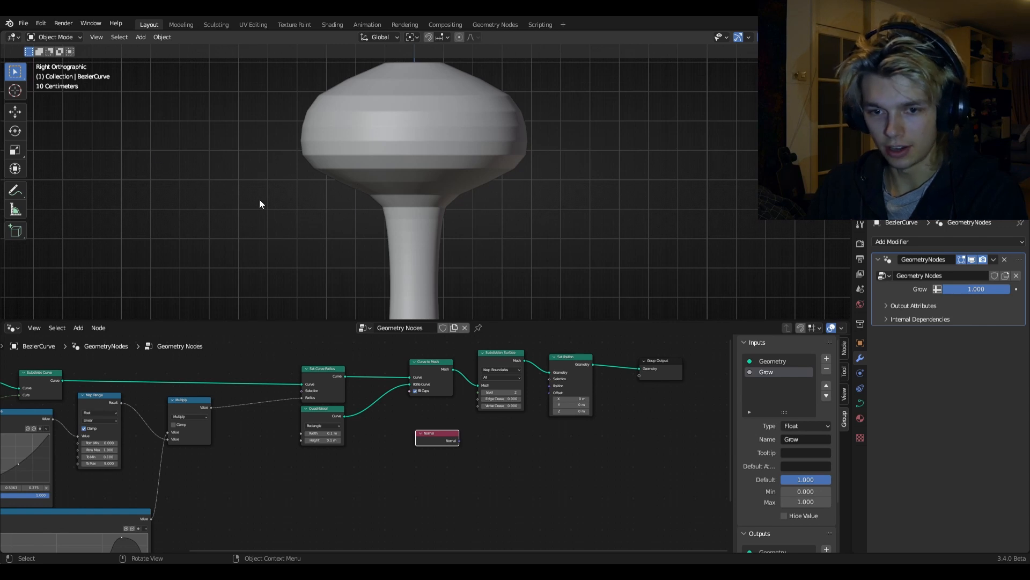
left_click(15, 191)
left_click_drag(352, 191, 334, 222)
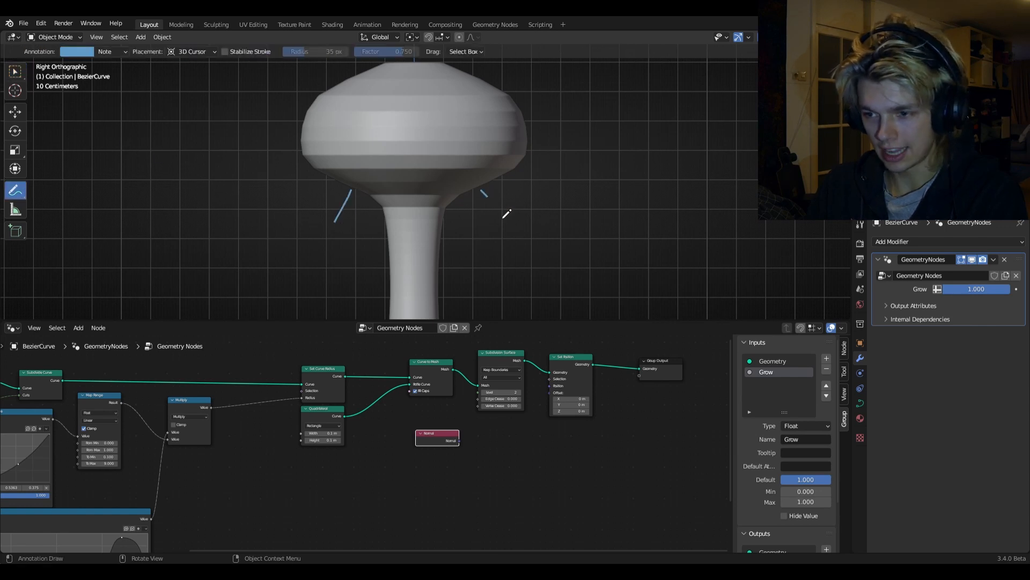
left_click_drag(529, 151, 577, 157)
left_click_drag(526, 121, 581, 112)
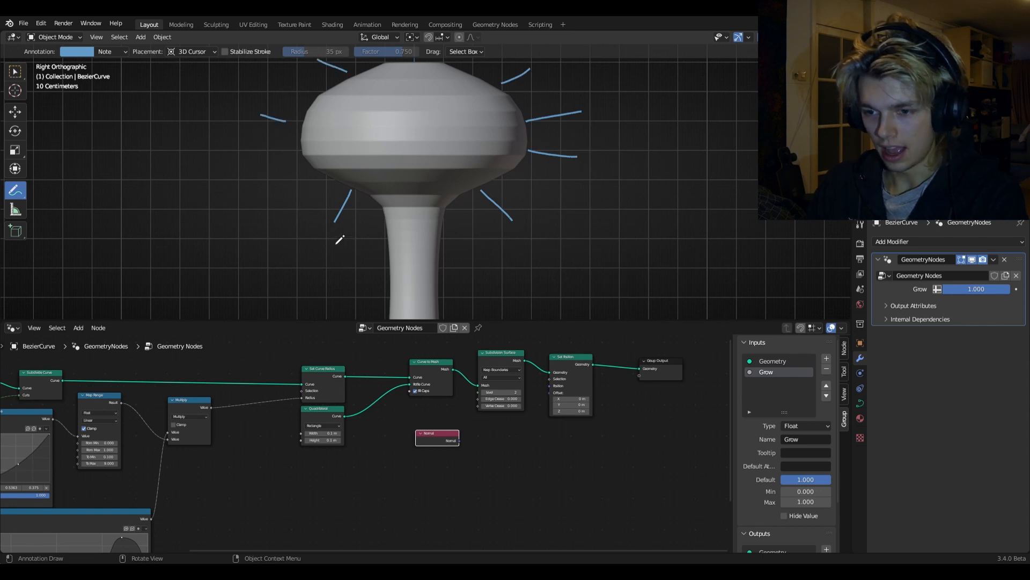
left_click_drag(358, 186, 341, 179)
left_click_drag(460, 203, 504, 174)
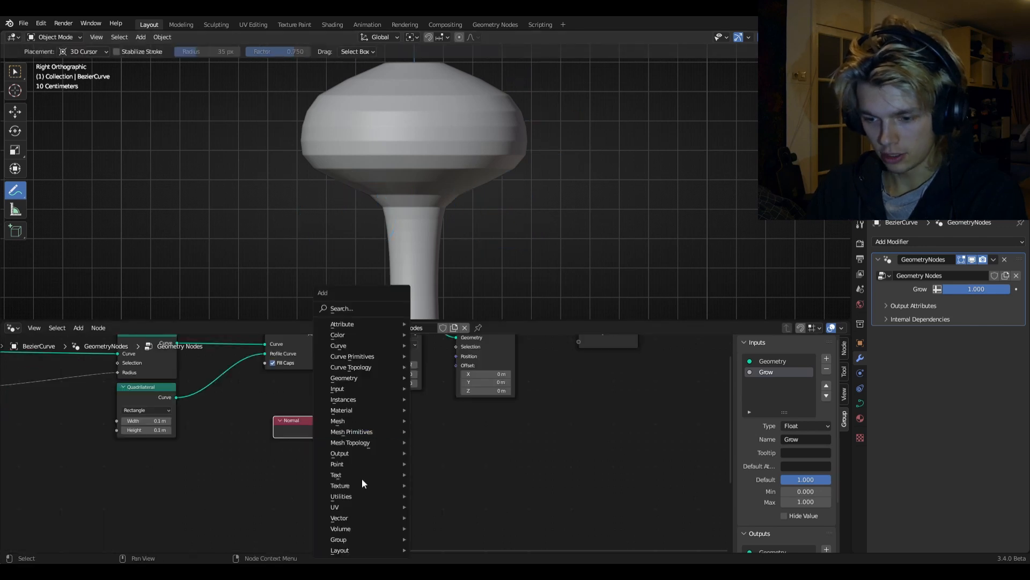
Add a Vector Math node and a Separate XYZ node in a row after the Normal node.
mouse_move(346, 517)
left_click(443, 510)
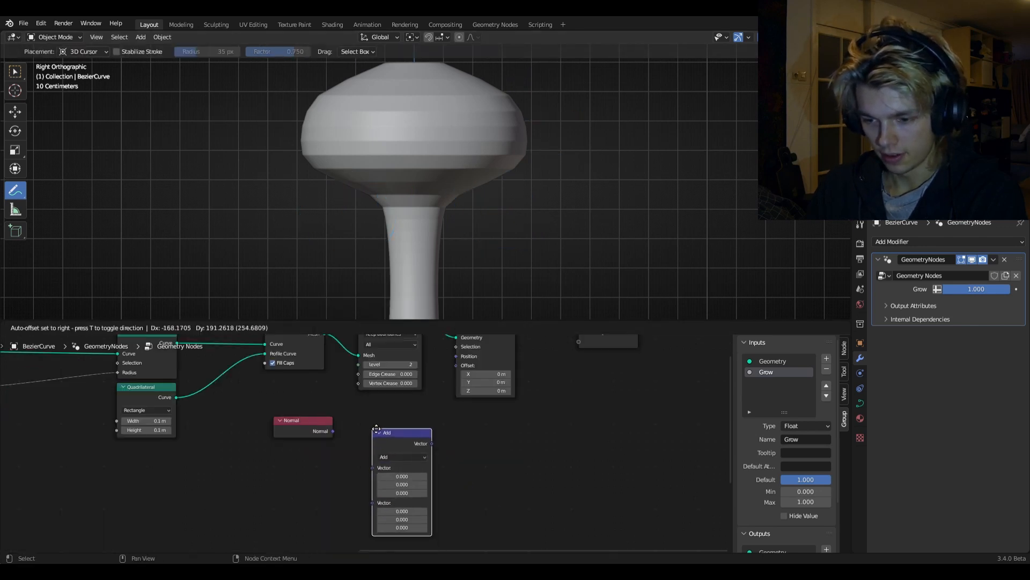
left_click(460, 423)
key("shift+a")
left_click(423, 212)
type("sepe")
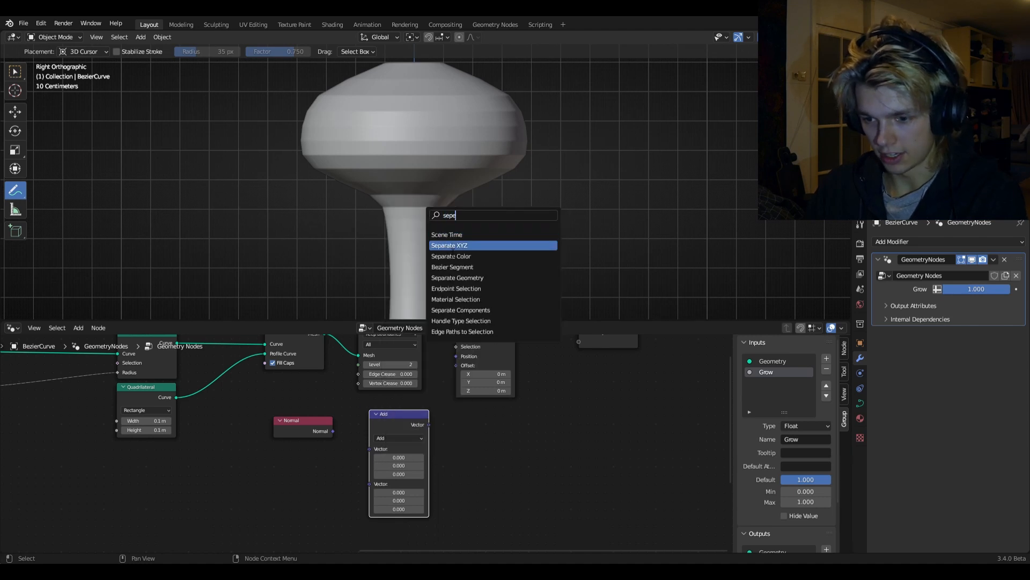
left_click(452, 250)
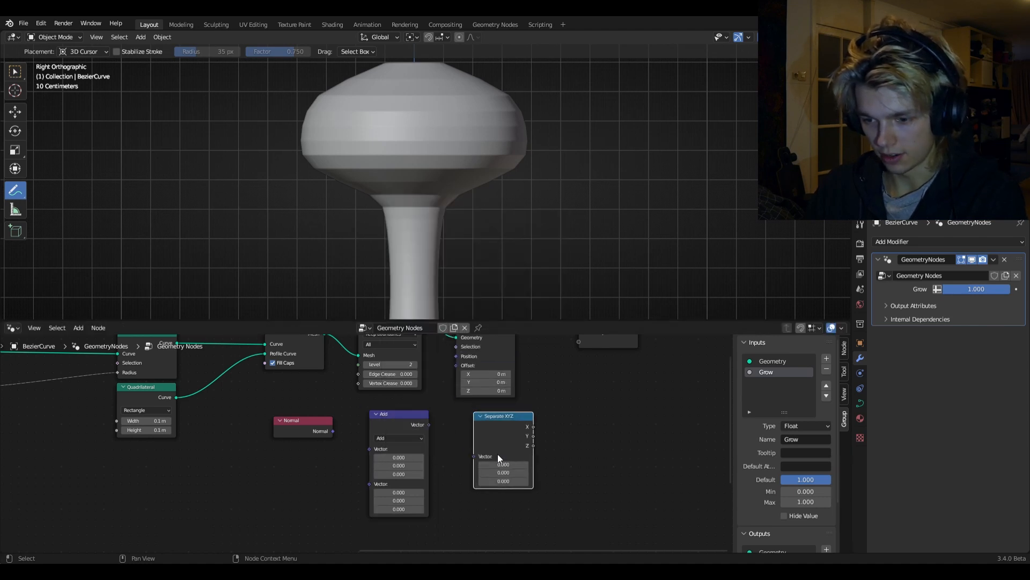
Set the Vector Math node to Sine and link Normal through it into the Separate XYZ vector input.
left_click(408, 436)
left_click(443, 323)
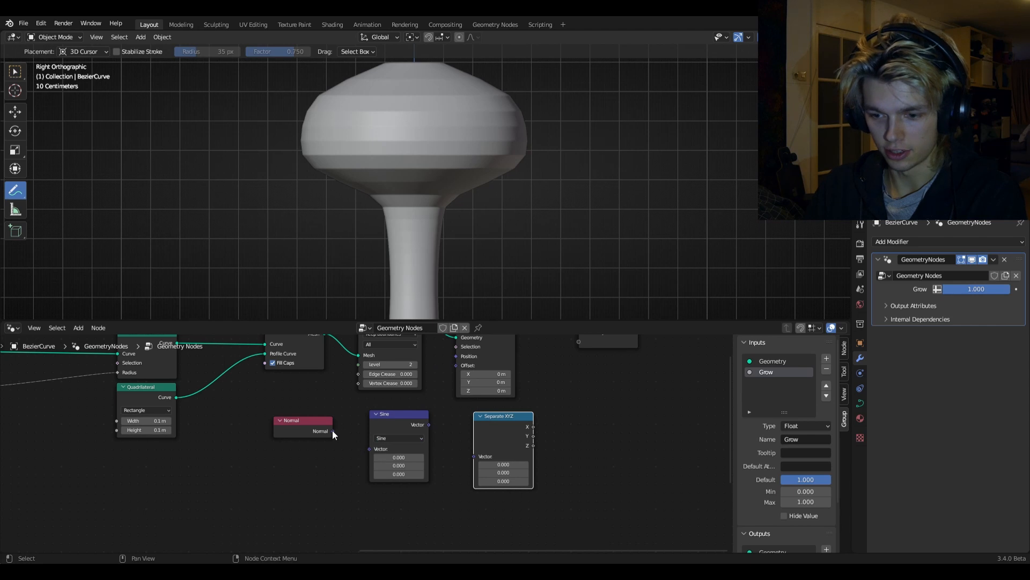
left_click_drag(332, 431, 370, 449)
left_click_drag(428, 425, 475, 456)
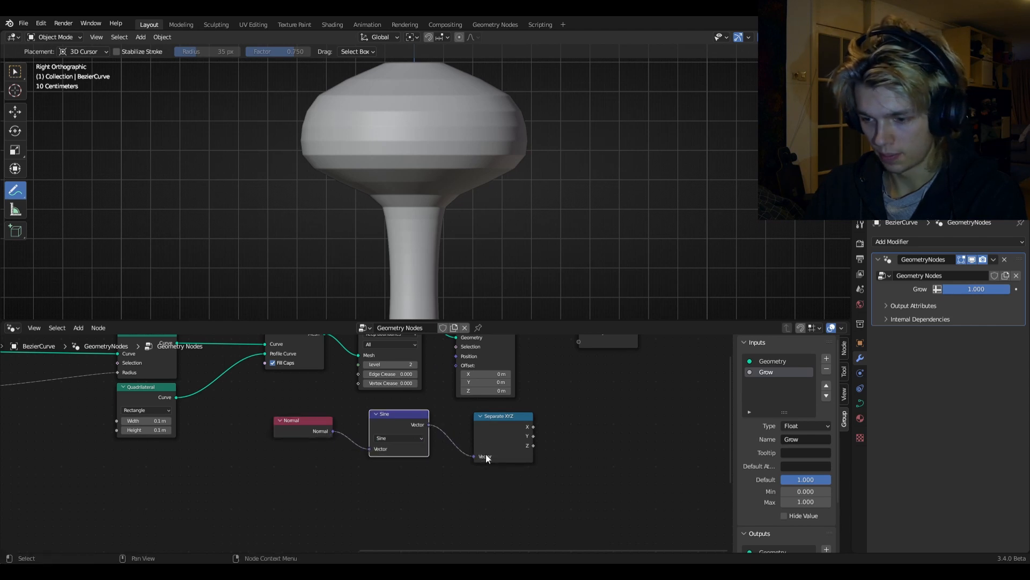
Add a Math node after the Separate XYZ node.
scroll(481, 454, "right", 4)
key("shift+a")
left_click(453, 309)
type("math")
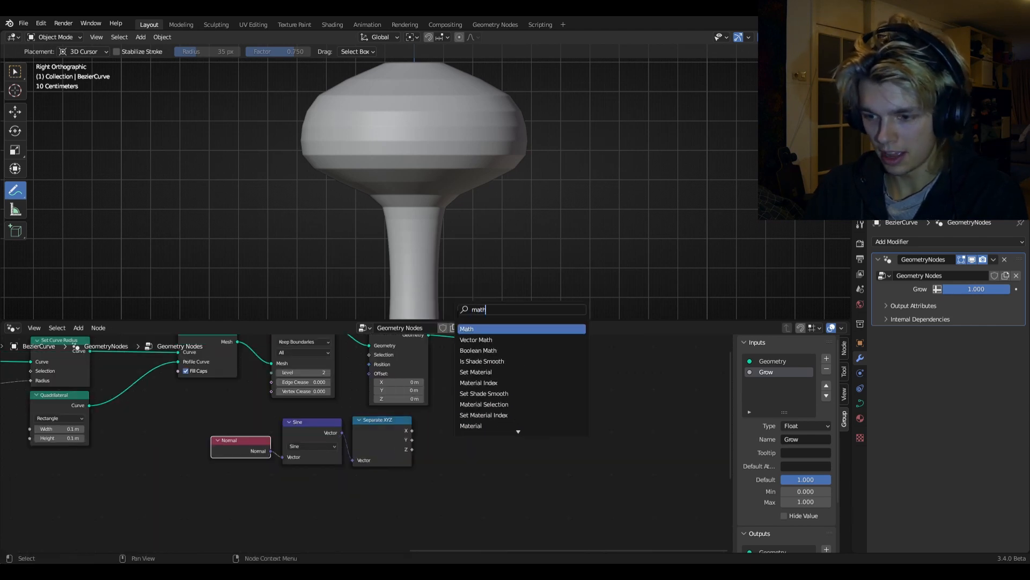
key("Return")
left_click(446, 448)
Set the Math node to Multiply with a second value of -1 and feed it the Separate XYZ node's Z output.
left_click(458, 451)
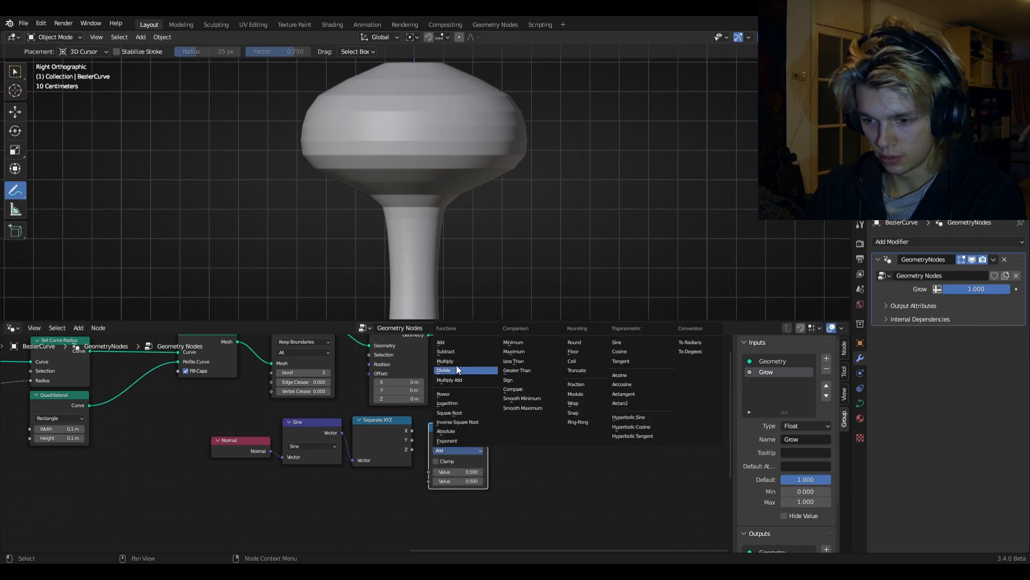
left_click(459, 367)
left_click(457, 482)
type("-")
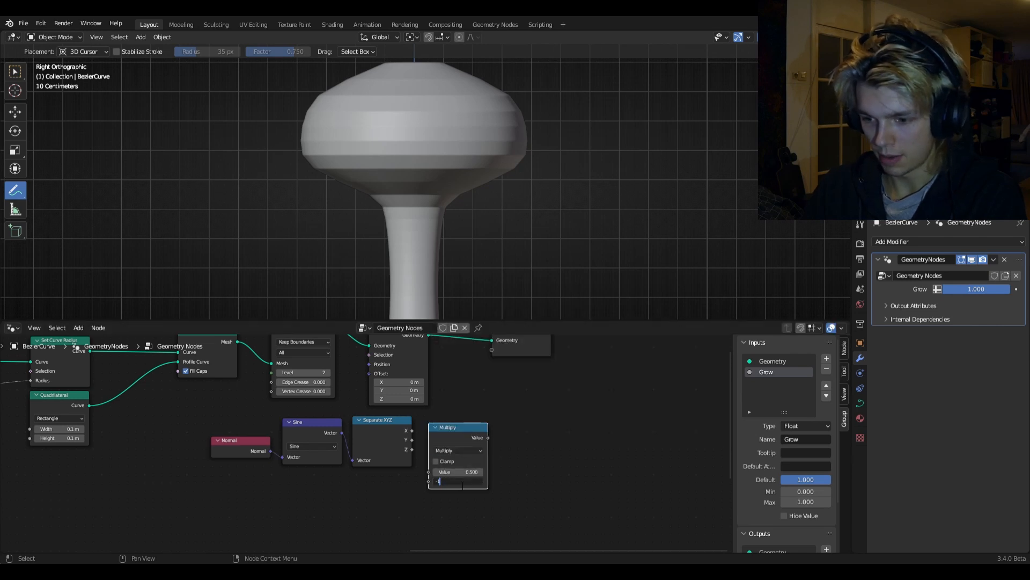
type("1")
key("Return")
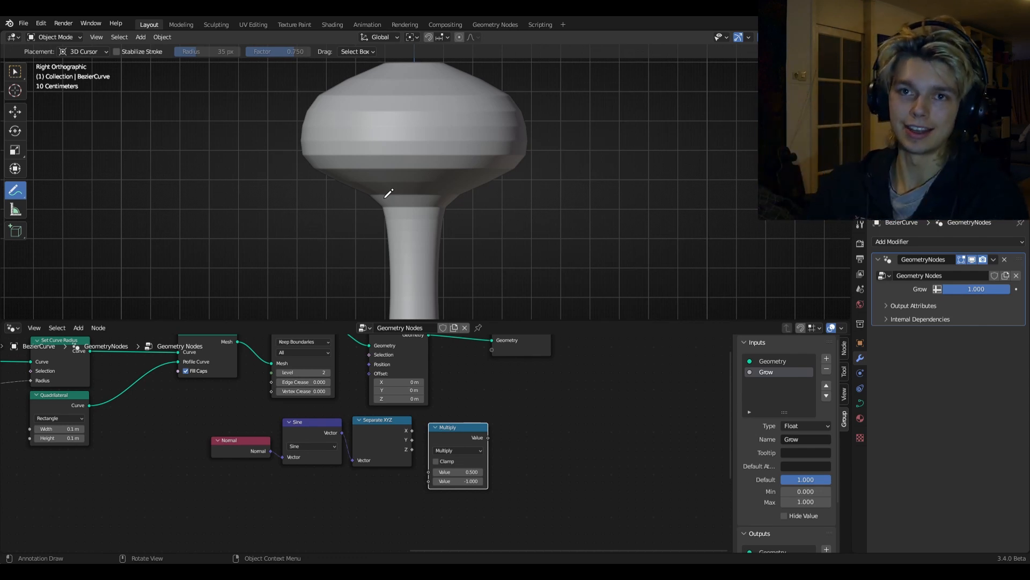
left_click_drag(443, 438, 432, 458)
Add a Float Curve node after the Multiply node and link the Multiply result to its Value input.
middle_click_drag(536, 440, 446, 438)
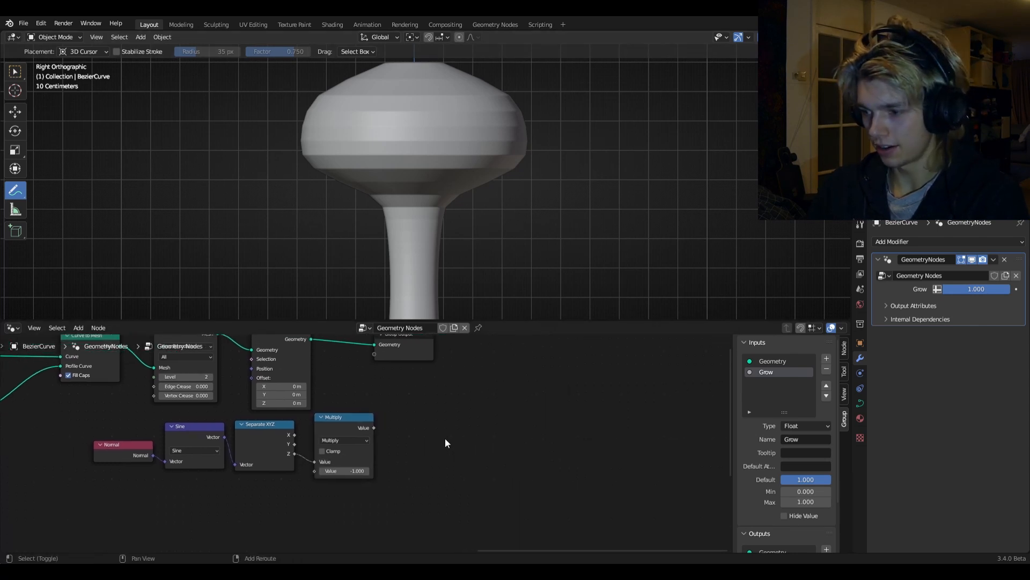
key("shift+a")
type("float")
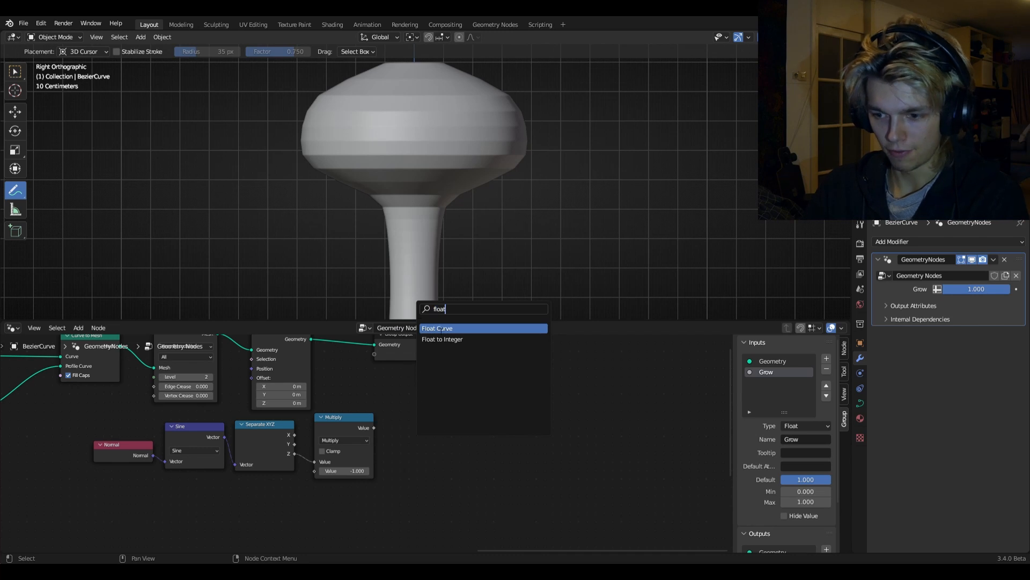
left_click(441, 329)
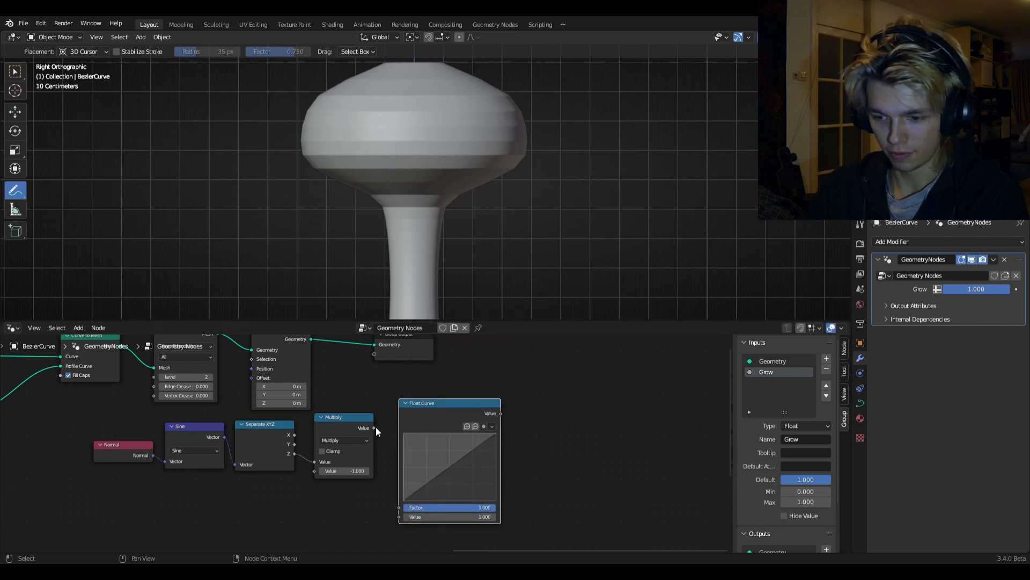
left_click_drag(374, 428, 373, 432)
left_click_drag(373, 432, 399, 517)
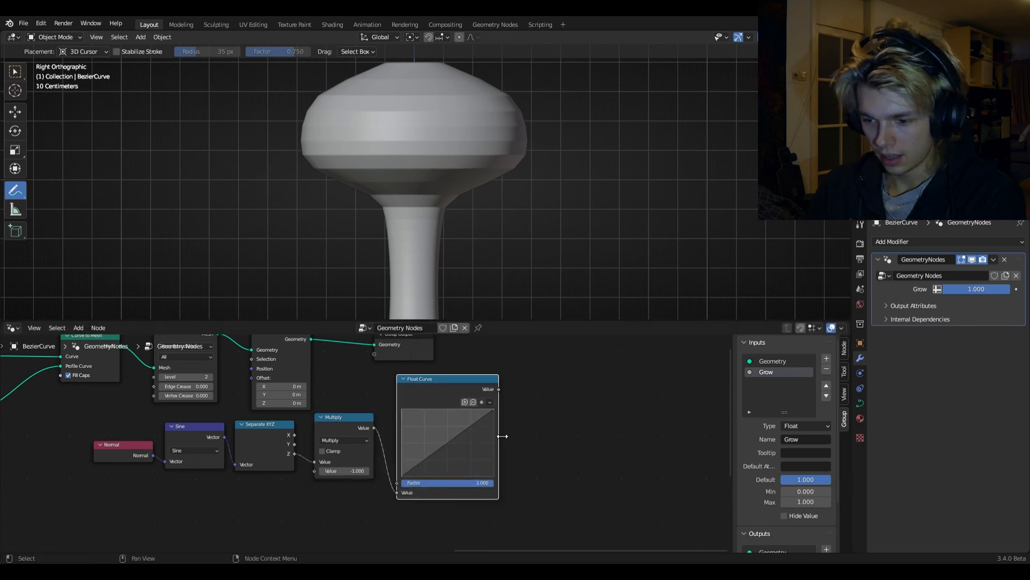
Widen the Float Curve node and draw a short diagonal annotation stroke outward from the cap's underside in the viewport.
key("g")
left_click(504, 435)
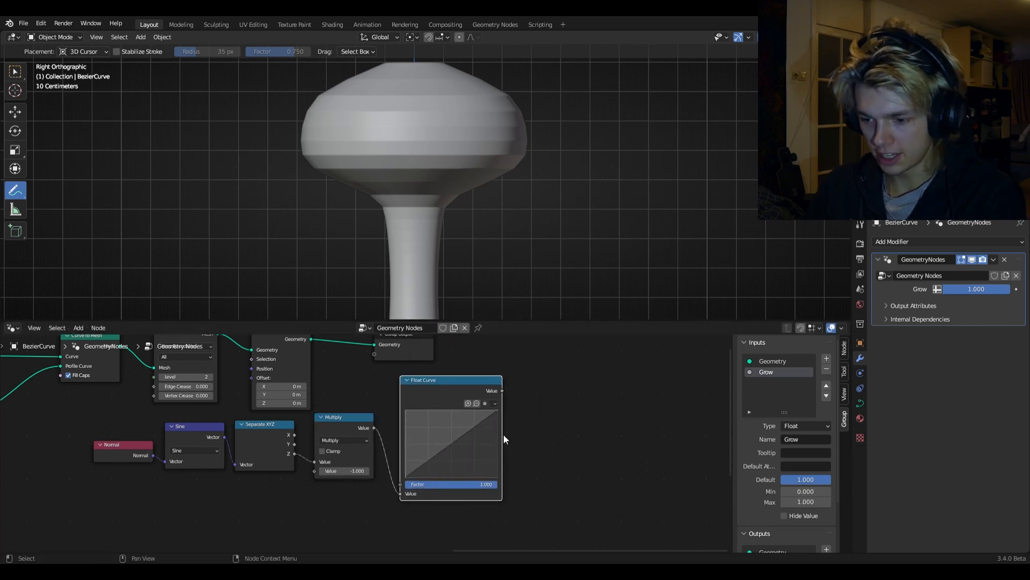
left_click_drag(503, 434, 691, 438)
middle_click_drag(520, 432, 418, 409, "shift")
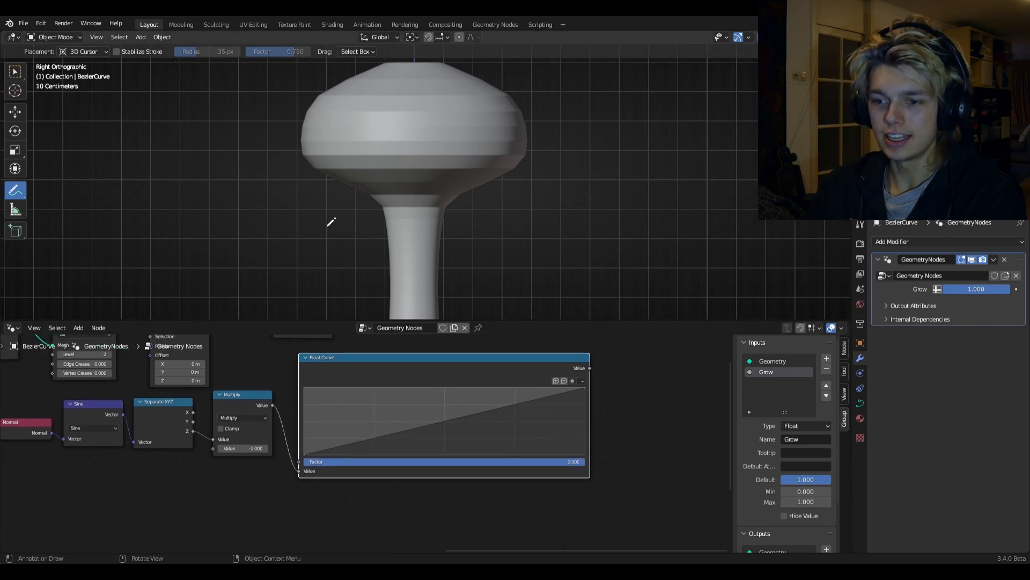
left_click_drag(354, 186, 316, 230)
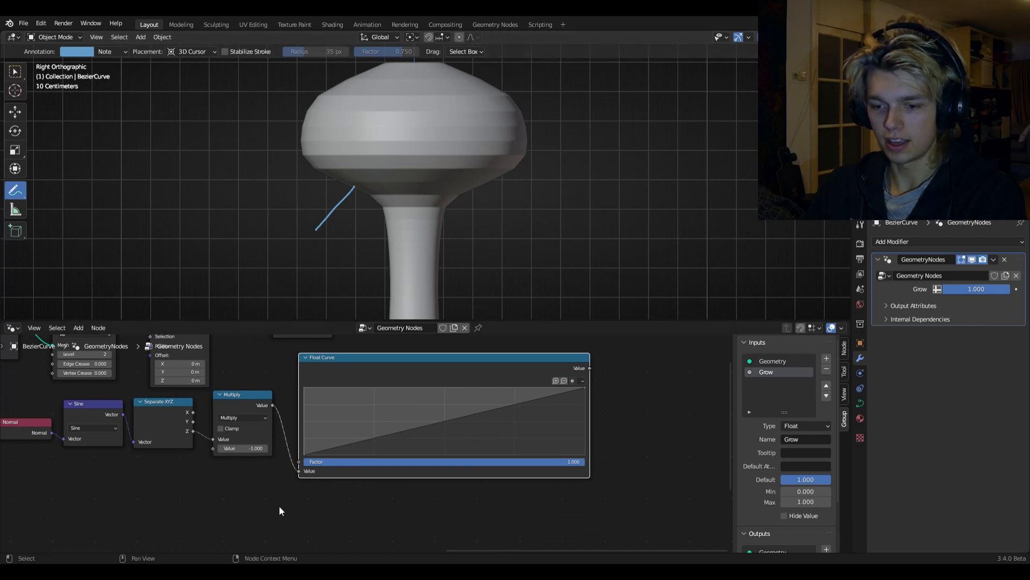
Add a Viewer node to the right of the Float Curve node.
scroll(279, 505, "down", 3)
key("shift+a")
left_click(275, 307)
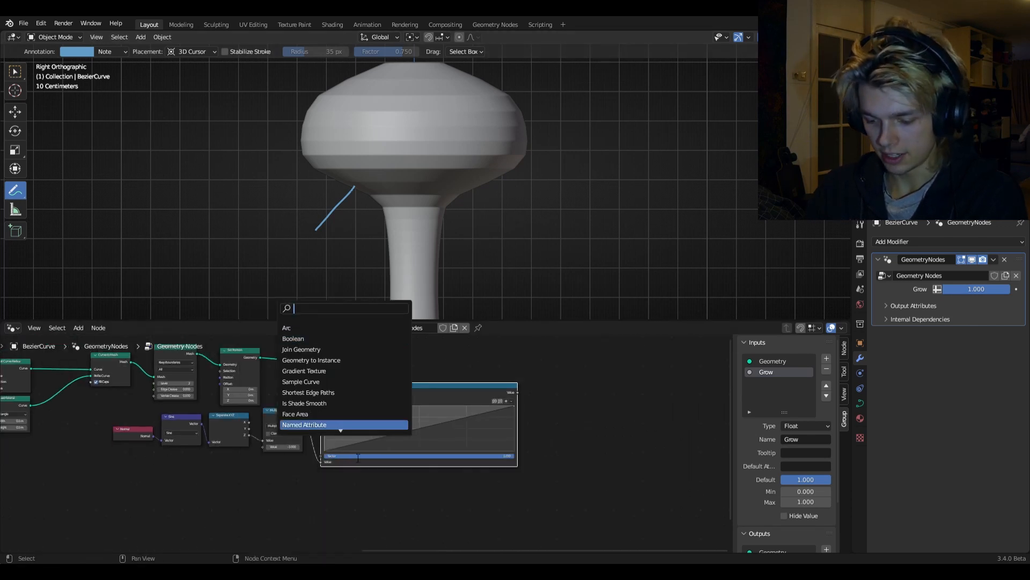
type("vview")
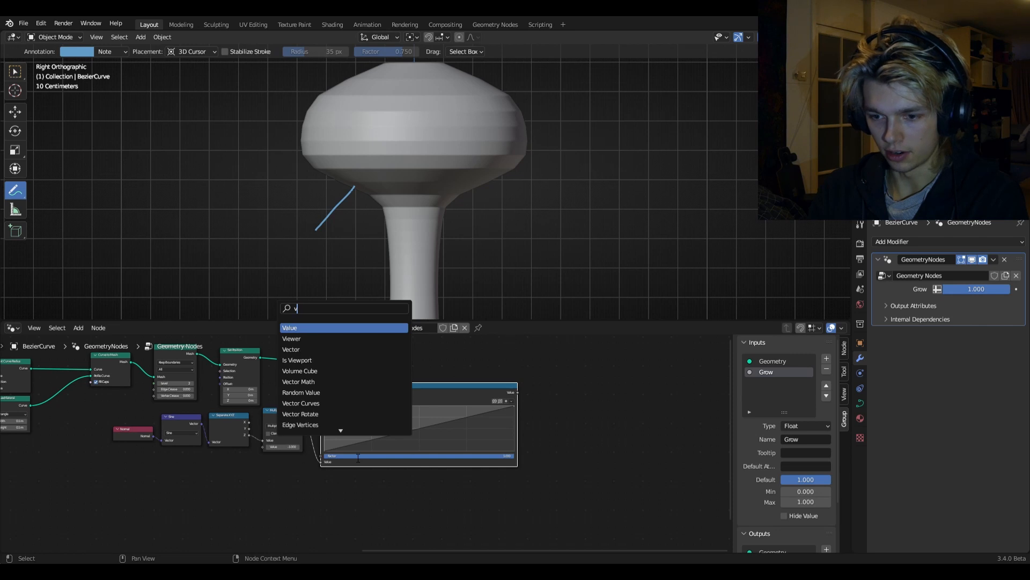
key("BackSpace")
key("BackSpace")
key("BackSpace")
key("BackSpace")
key("BackSpace")
type("view")
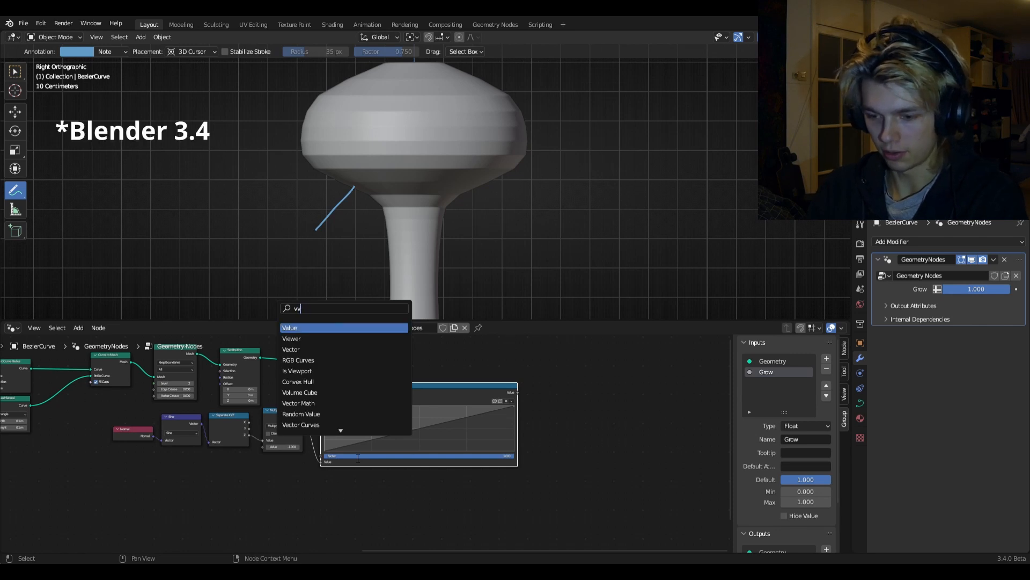
type("e")
left_click(376, 328)
left_click(684, 430)
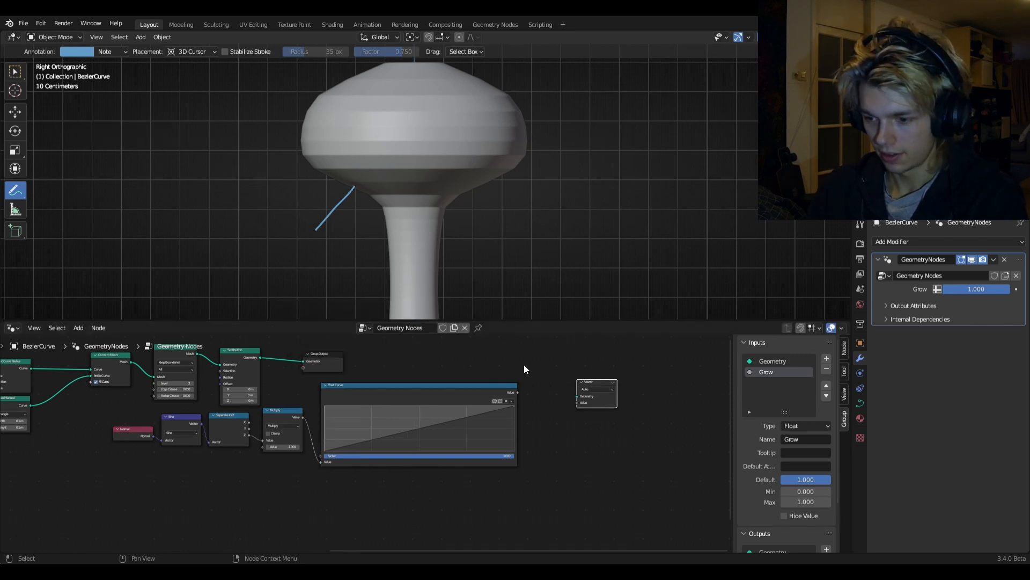
Move Group Output farther right, link Set Position's geometry and the Float Curve value to the Viewer, and activate its preview.
middle_click_drag(426, 346, 409, 404)
left_click_drag(314, 416, 592, 417)
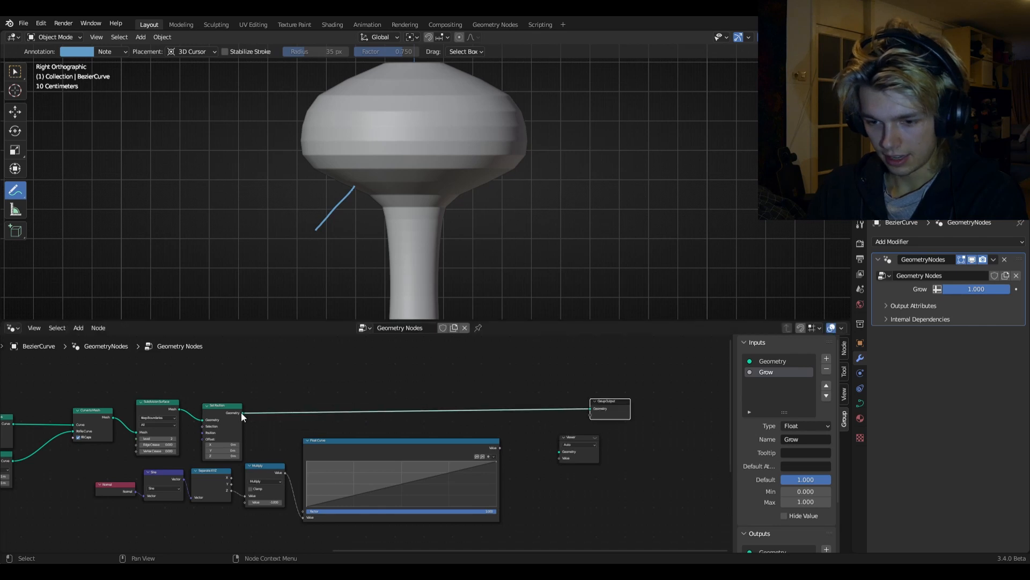
left_click_drag(241, 412, 558, 449)
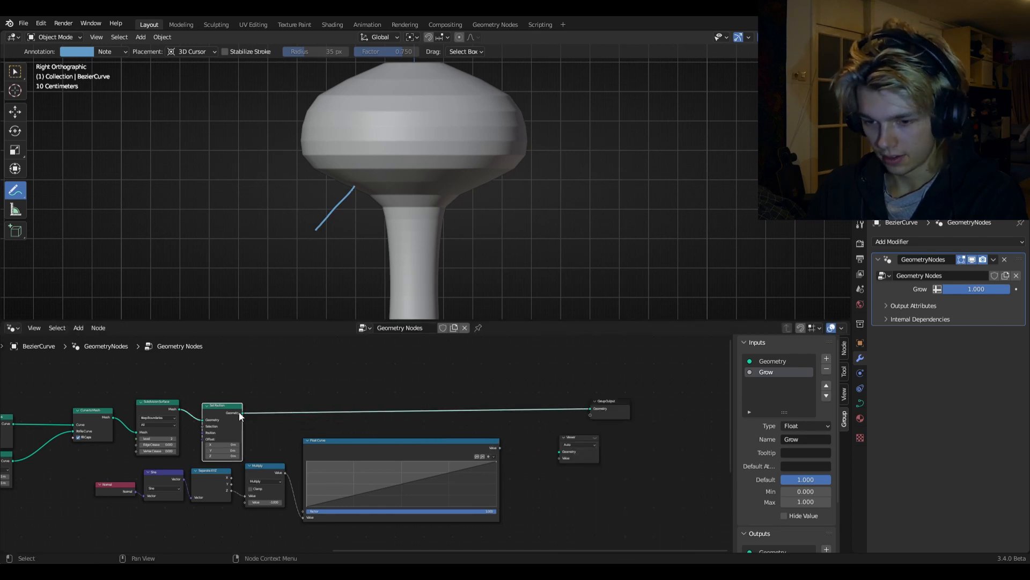
left_click_drag(241, 411, 559, 459)
left_click_drag(438, 453, 440, 478)
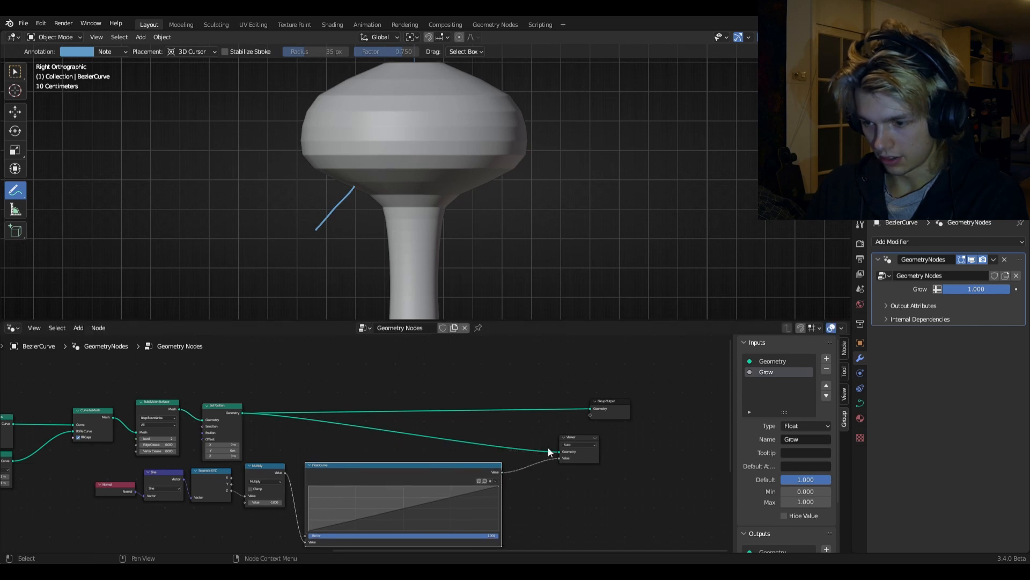
left_click(596, 438)
middle_click_drag(424, 258, 529, 253)
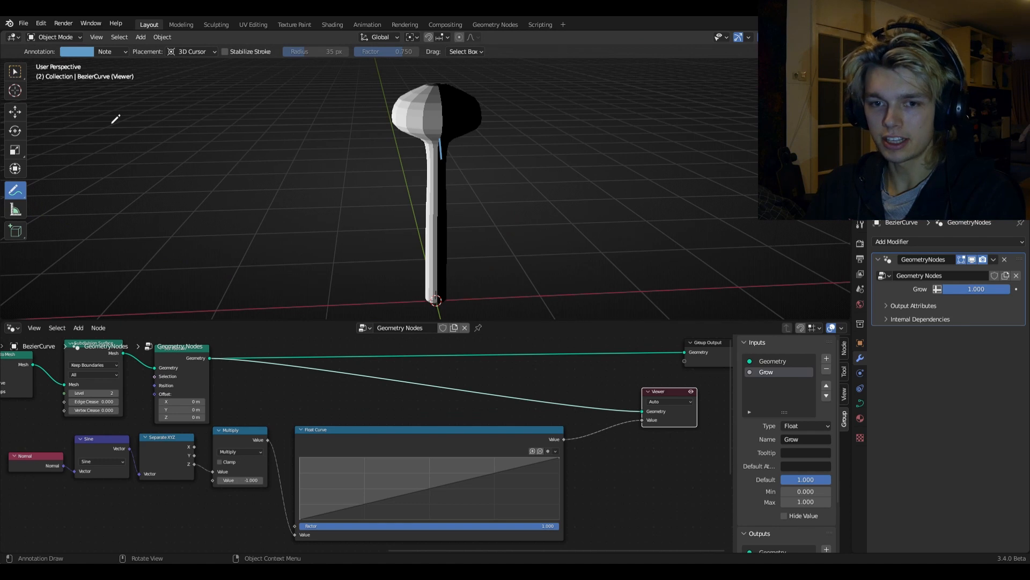
Switch to the selection tool, select the mushroom and apply its rotation.
left_click(15, 71)
mouse_move(299, 131)
middle_mouse_down()
mouse_move(469, 149)
mouse_move(299, 133)
middle_mouse_up()
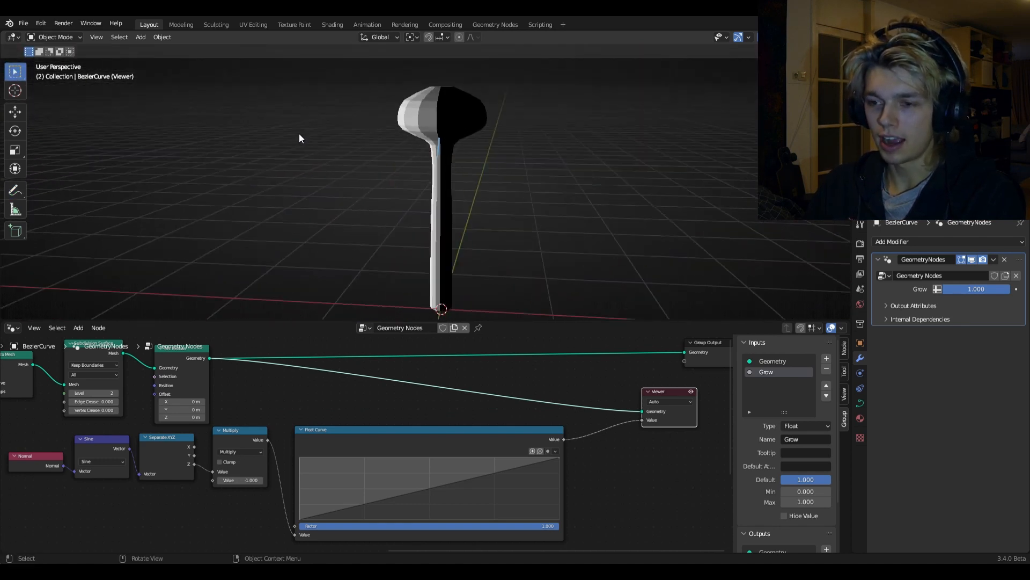
left_click(452, 121)
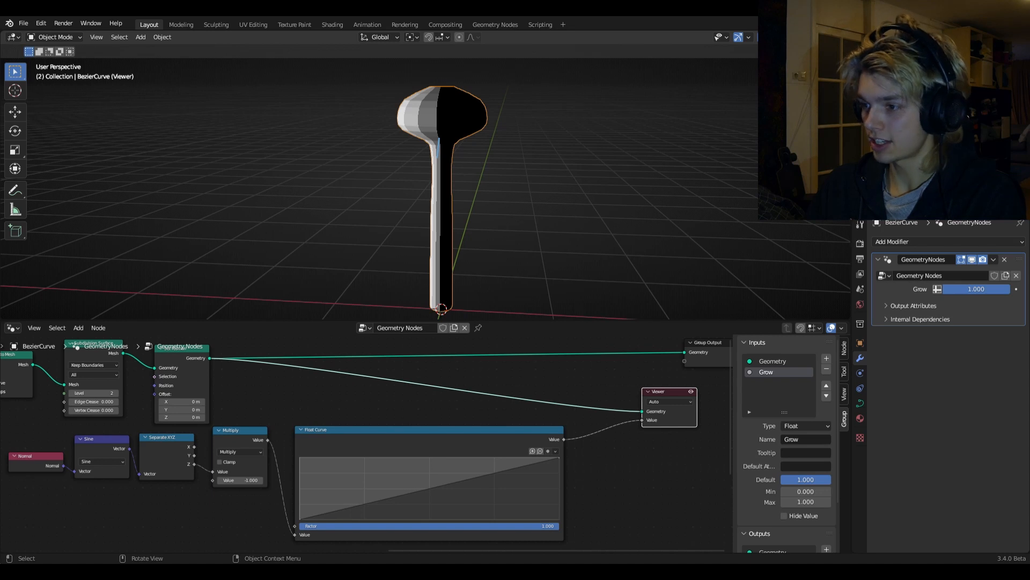
key("n")
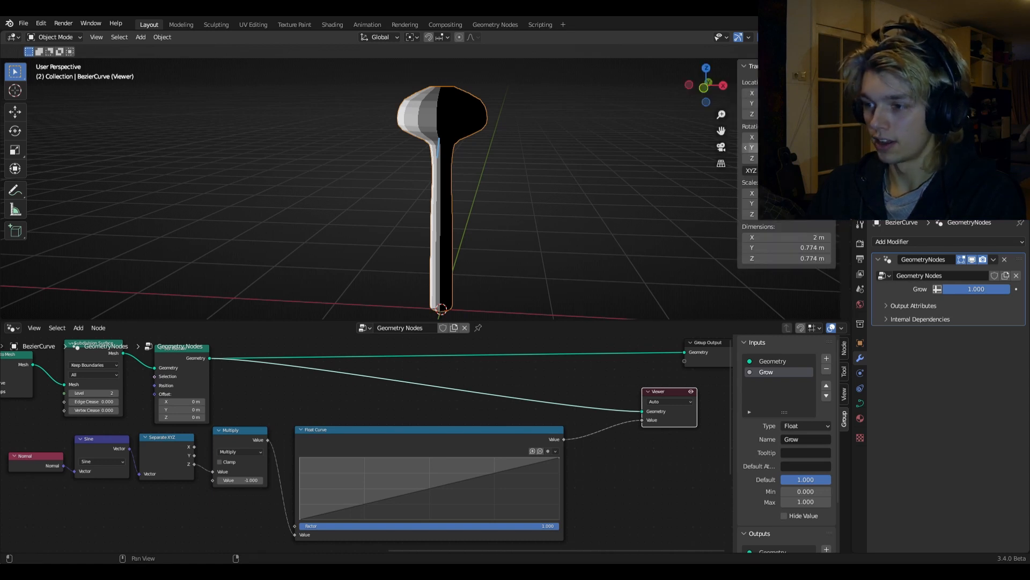
key("ctrl+a")
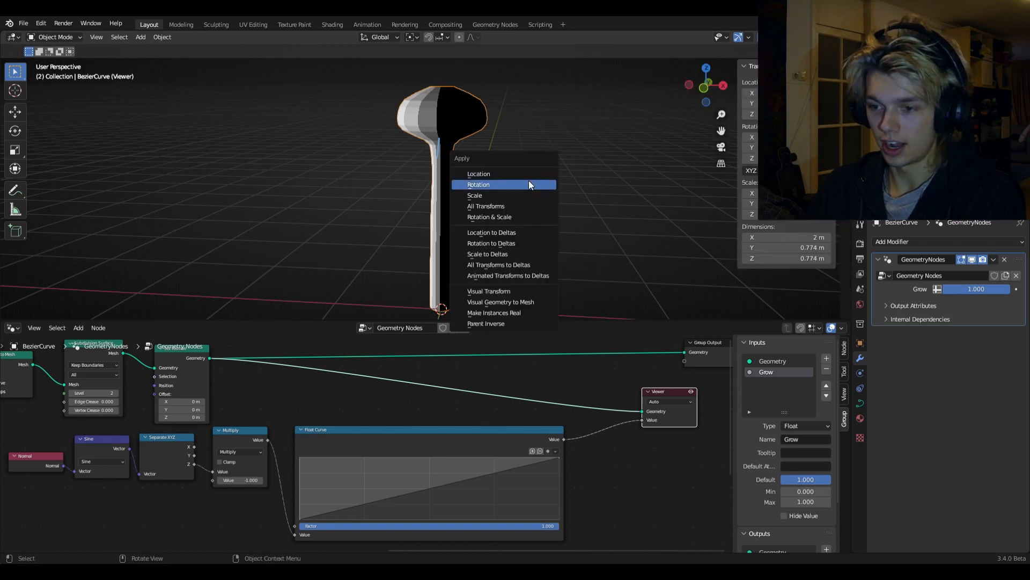
left_click(529, 184)
Shape the Float Curve into a hump falling to zero at about X 0.48 and 0.84, with a top point near 0.67, 0.79.
middle_click_drag(529, 181, 424, 156)
scroll(472, 238, "down", 7)
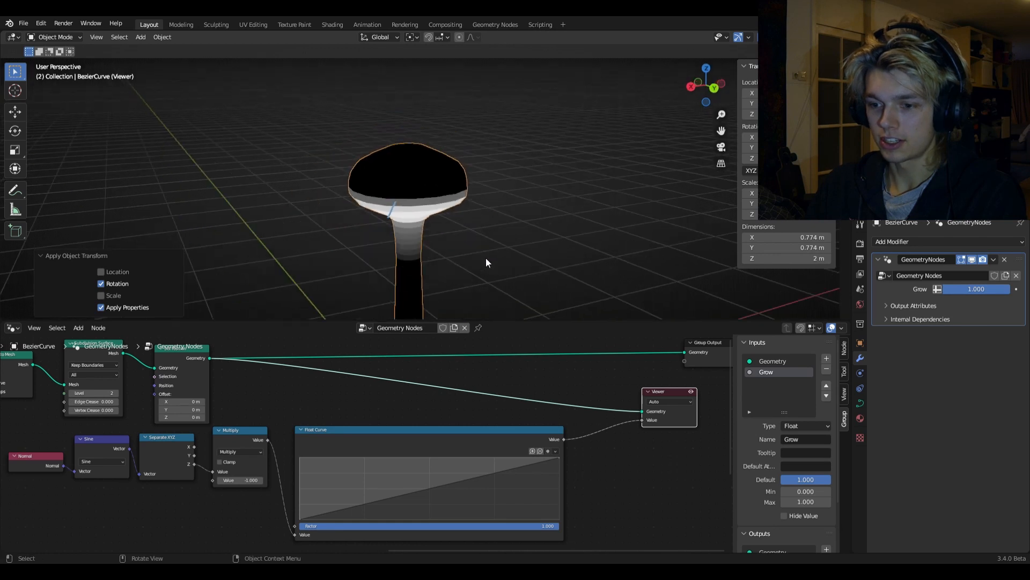
middle_click_drag(485, 258, 448, 317)
scroll(448, 210, "up", 7)
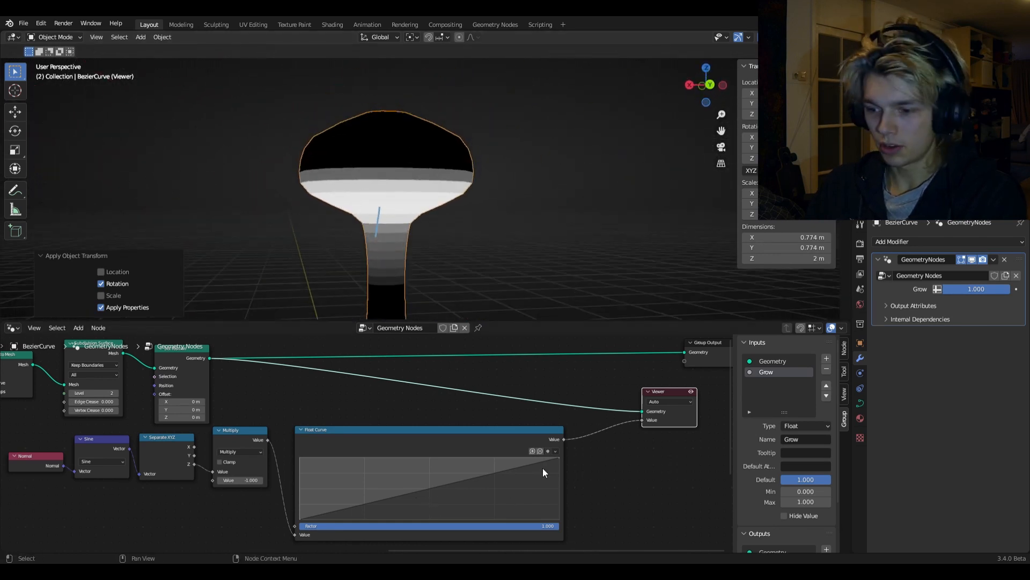
left_click_drag(559, 459, 501, 473)
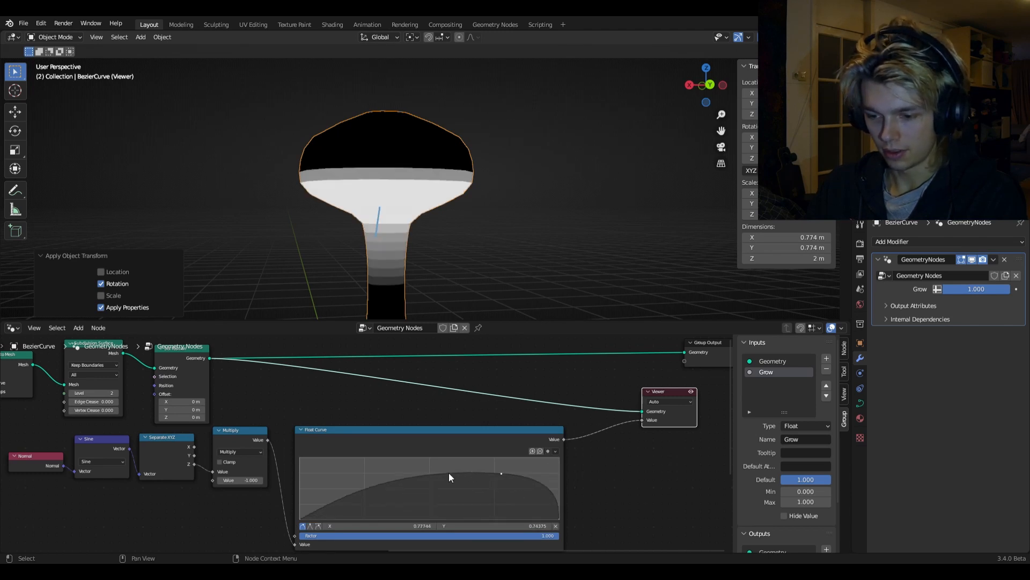
left_click(449, 473)
left_click_drag(418, 475, 424, 518)
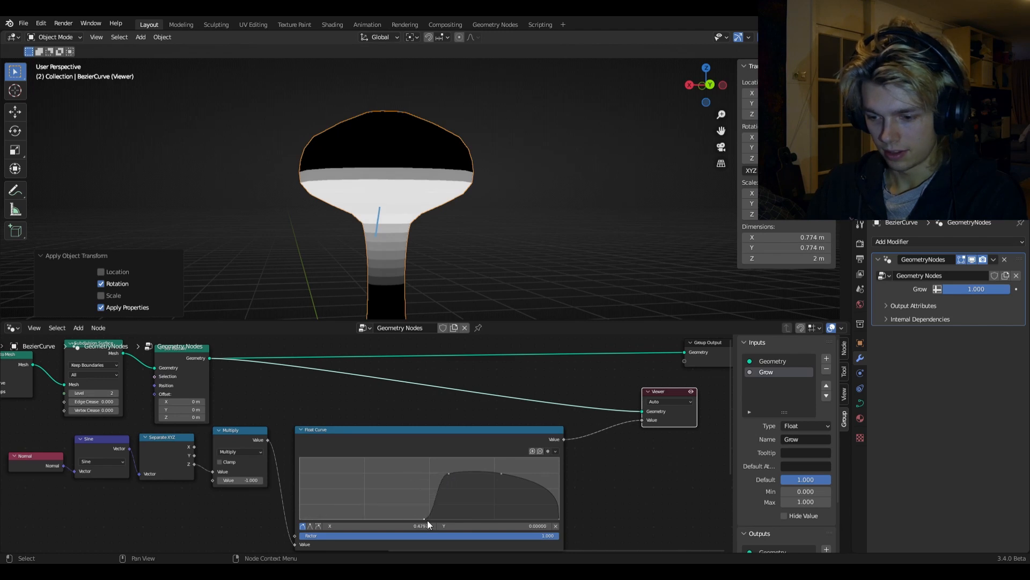
left_click_drag(537, 484, 519, 520)
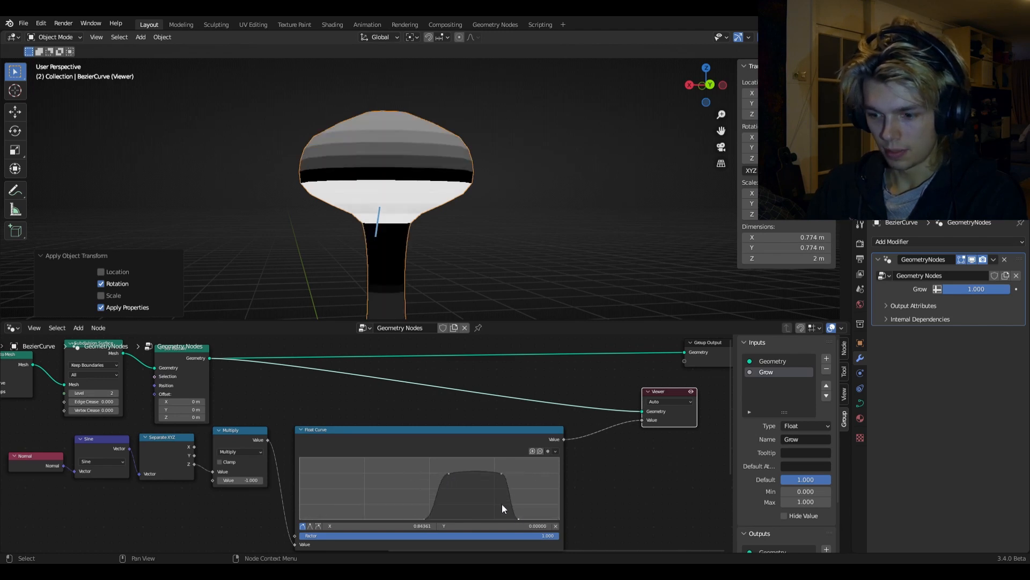
left_click_drag(494, 473, 474, 471)
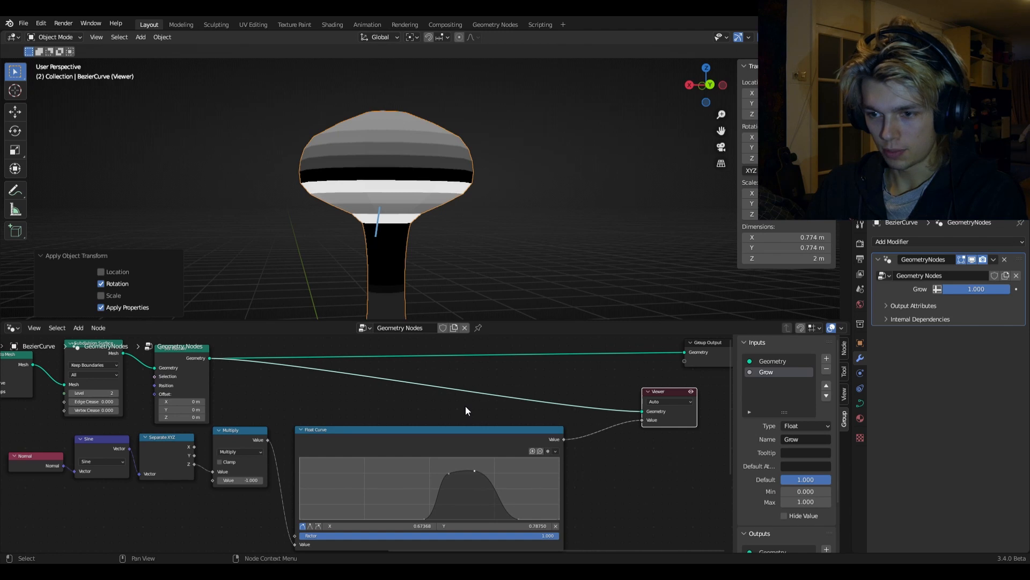
Refine the Float Curve hump with a top point at about 0.69, 0.84 and its lower starting point at about X 0.61.
middle_click_drag(475, 279, 400, 183)
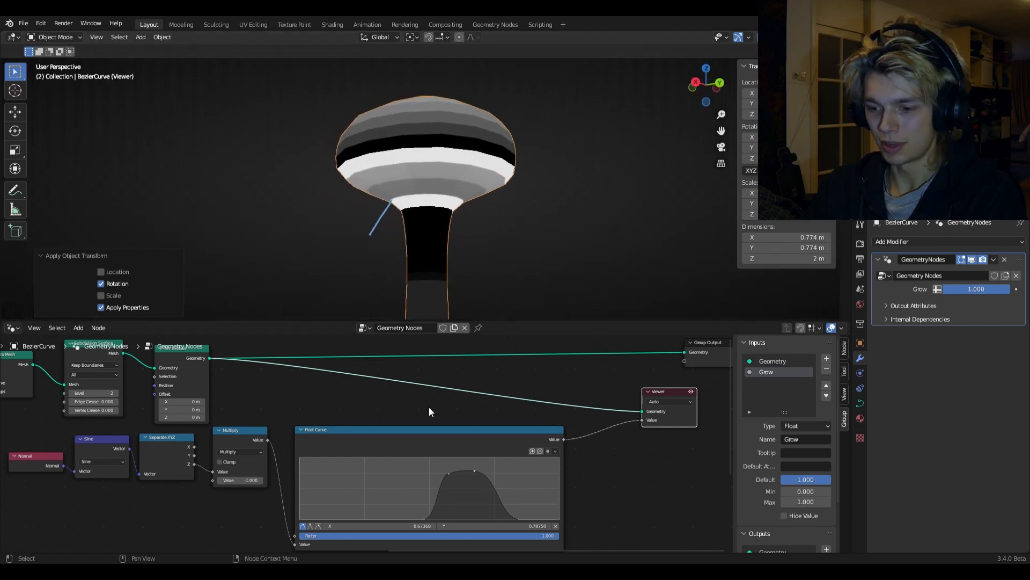
mouse_move(475, 471)
left_mouse_down()
mouse_move(504, 468)
mouse_move(479, 468)
left_mouse_up()
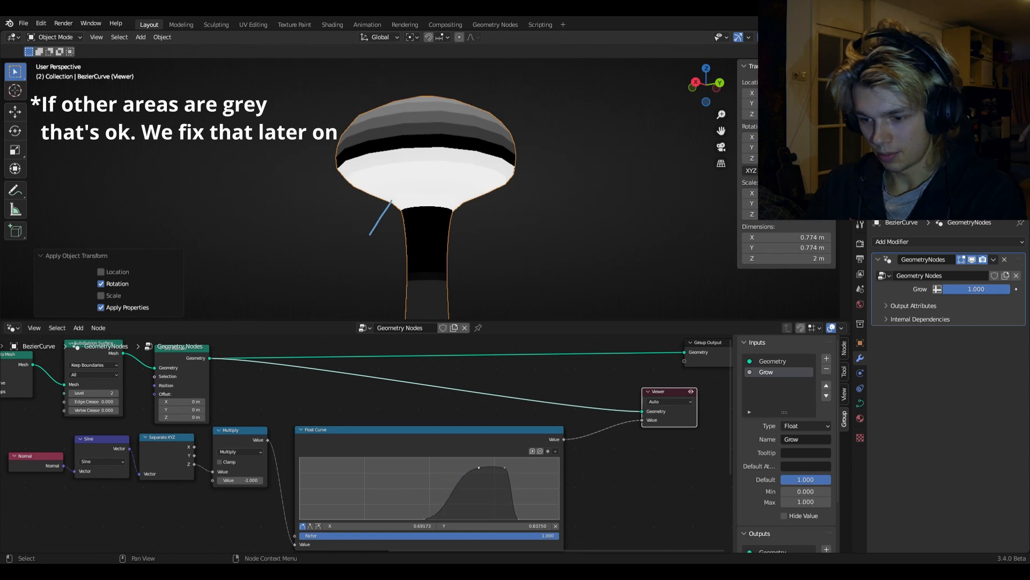
left_click_drag(439, 518, 457, 518)
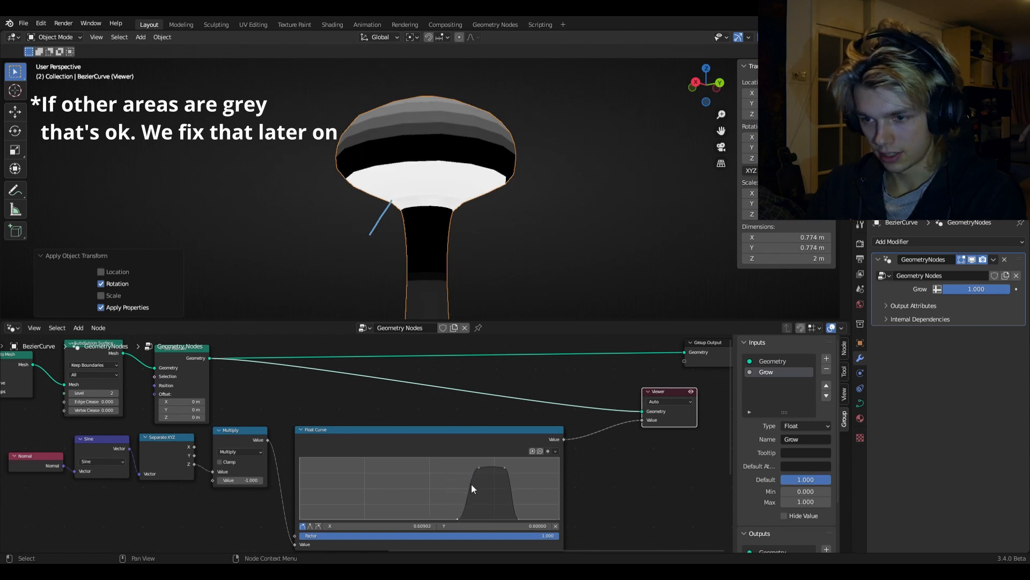
mouse_move(452, 252)
middle_mouse_down()
mouse_move(290, 214)
mouse_move(301, 246)
mouse_move(464, 224)
mouse_move(545, 190)
mouse_move(537, 214)
middle_mouse_up()
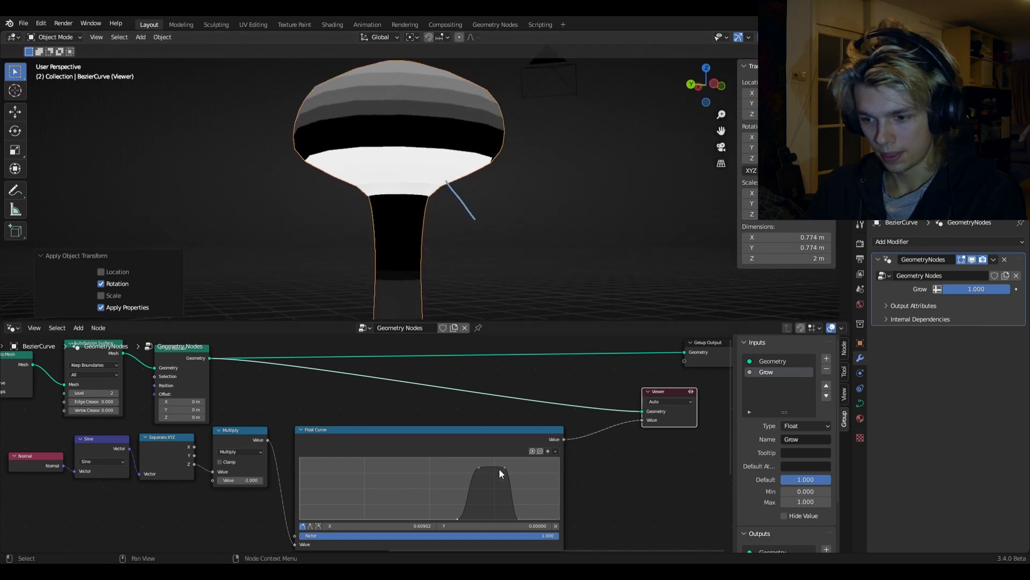
Move the Set Position node close to the Viewer to free space after the Subdivision Surface node.
scroll(499, 469, "down", 3)
left_click_drag(439, 417, 239, 458)
middle_click_drag(275, 423, 409, 407)
left_click_drag(429, 342, 601, 346)
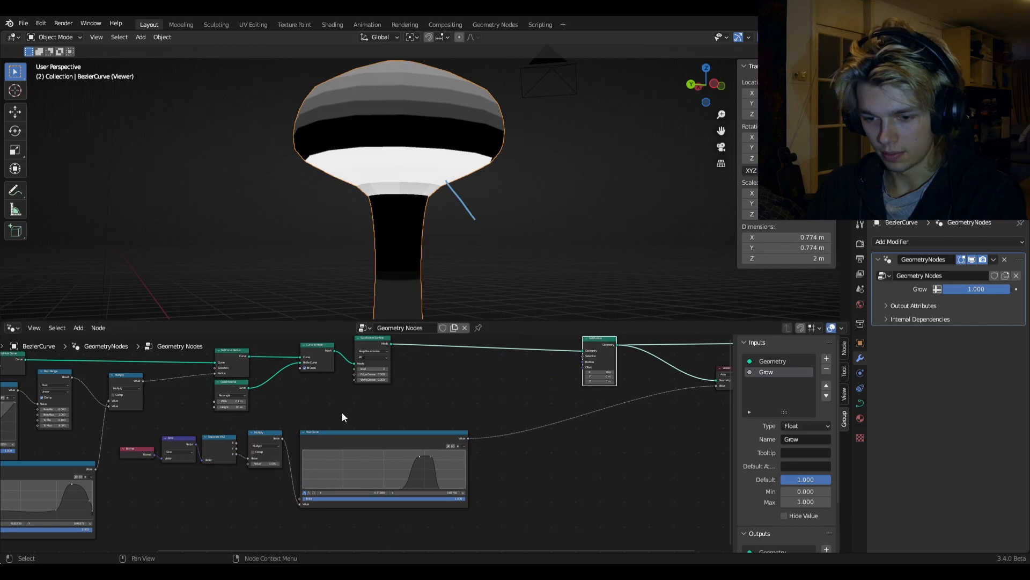
Add a Combine XYZ node and link the Float Curve's value to its Z input.
scroll(375, 408, "up", 3)
key("shift+a")
type("combin")
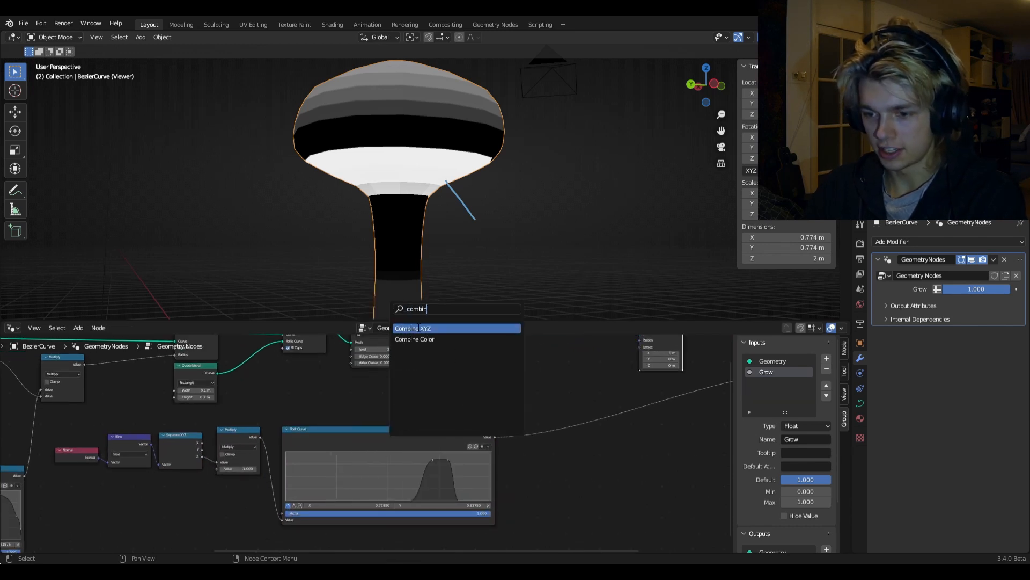
left_click(418, 328)
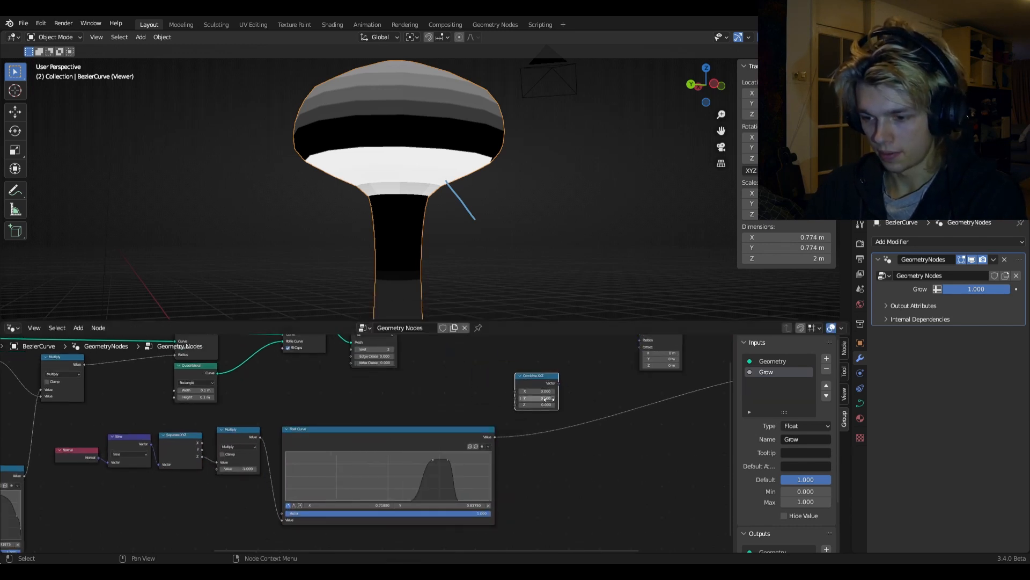
left_click(536, 390)
left_click_drag(494, 436, 516, 405)
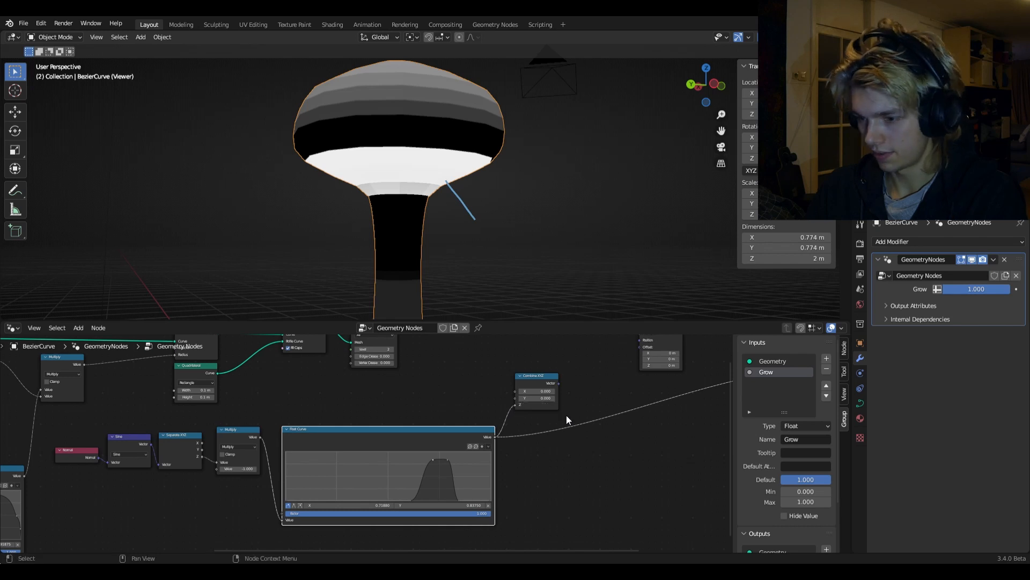
Link the Combine XYZ vector to the Offset input of Set Position and inspect the deformed cap.
middle_click_drag(566, 414, 485, 430)
left_click_drag(465, 406, 484, 395)
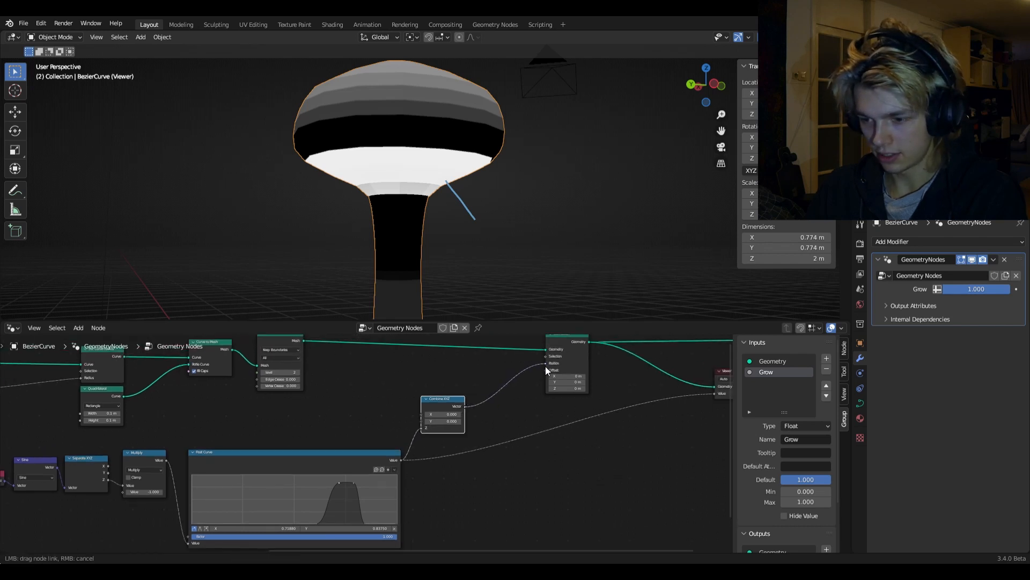
left_click_drag(545, 366, 546, 370)
scroll(465, 198, "down", 4)
mouse_move(464, 190)
middle_mouse_down()
mouse_move(350, 214)
mouse_move(420, 213)
mouse_move(475, 194)
mouse_move(530, 199)
middle_mouse_up()
middle_click_drag(603, 406, 443, 429)
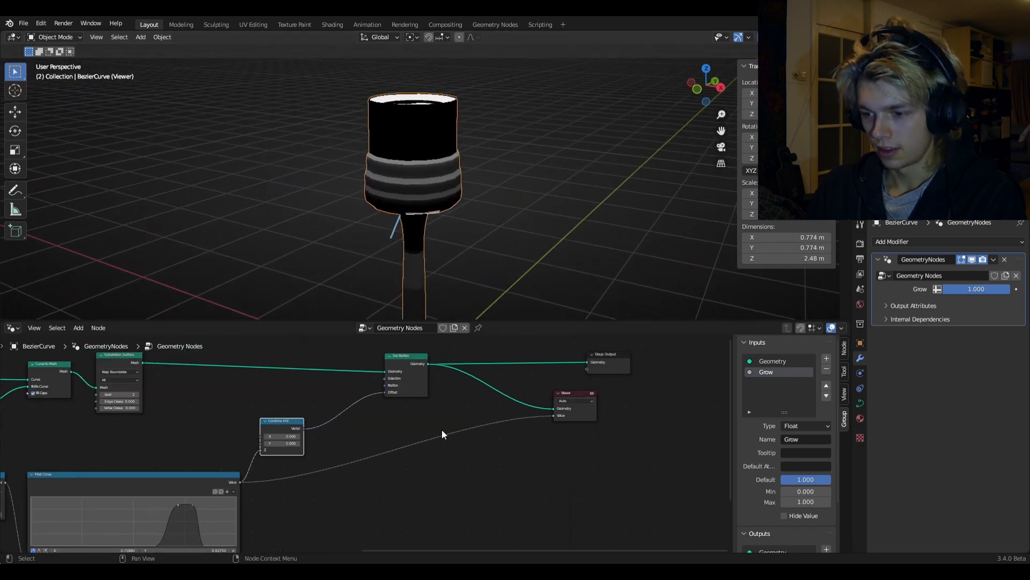
Turn off the Viewer preview and inspect the cap's underside in plain shading.
left_click(591, 393)
mouse_move(500, 252)
middle_mouse_down()
mouse_move(607, 187)
mouse_move(558, 197)
mouse_move(515, 119)
mouse_move(559, 212)
mouse_move(407, 230)
mouse_move(475, 177)
middle_mouse_up()
scroll(397, 214, "up", 4)
middle_click_drag(350, 400, 459, 370)
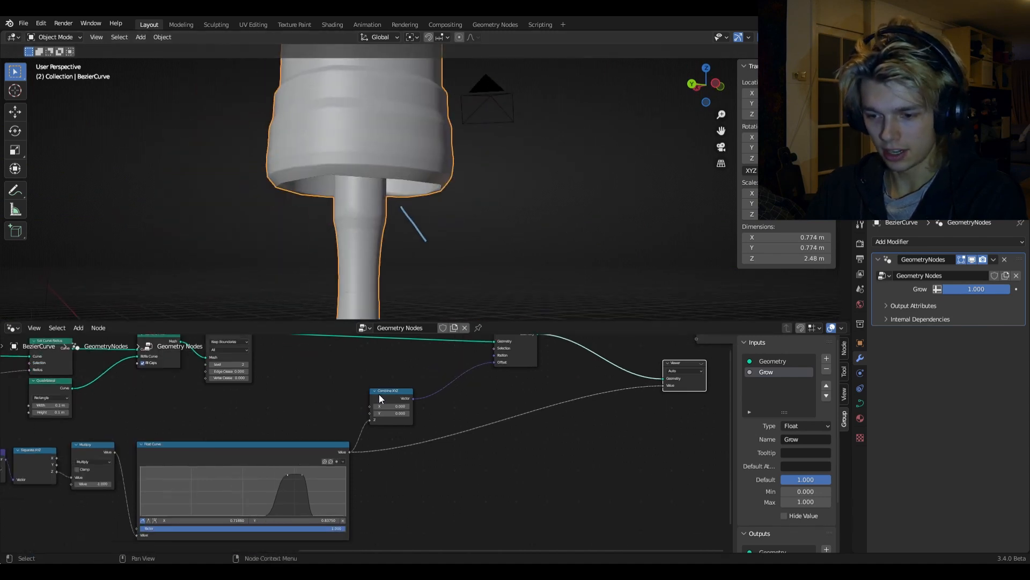
Insert a copy of the Multiply node between the Float Curve and Combine XYZ Z, and set its value to 0.130.
left_click_drag(386, 394, 446, 371)
left_click(91, 456)
key("shift+d")
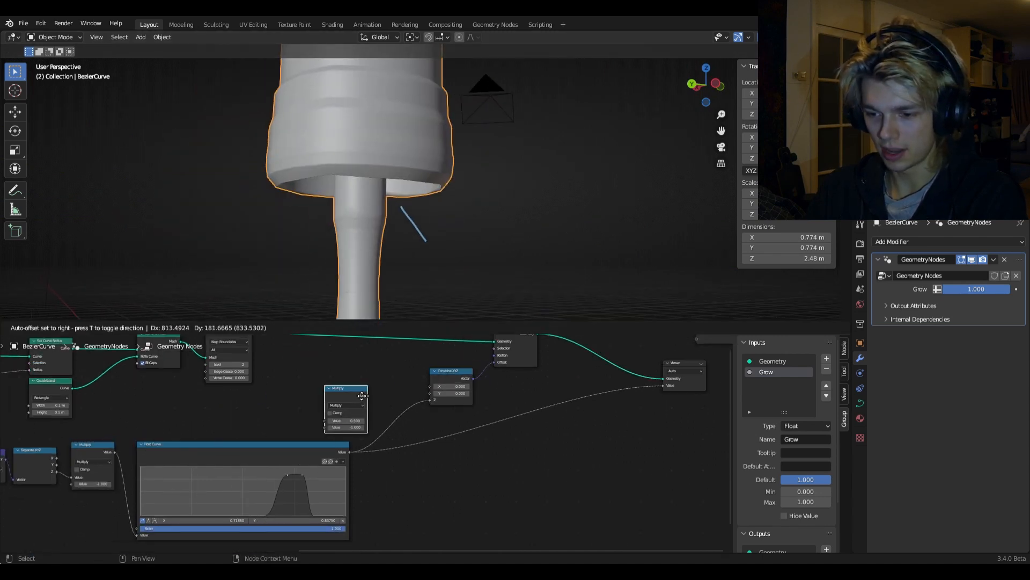
left_click(407, 402)
scroll(408, 427, "up", 2)
mouse_move(410, 430)
left_mouse_down()
mouse_move(429, 430)
mouse_move(418, 430)
left_mouse_up()
middle_click_drag(317, 411, 391, 371)
middle_click_drag(391, 243, 457, 201)
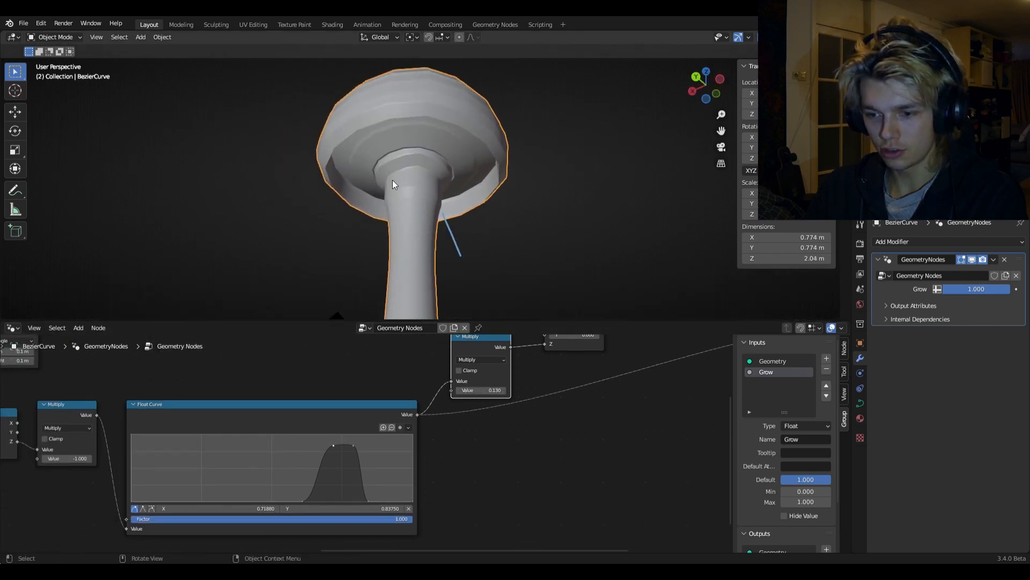
Reshape the Float Curve hump with its start at about X 0.68, first top point at about 0.71, 0.79, and a wider falling side.
left_click_drag(305, 500, 308, 501)
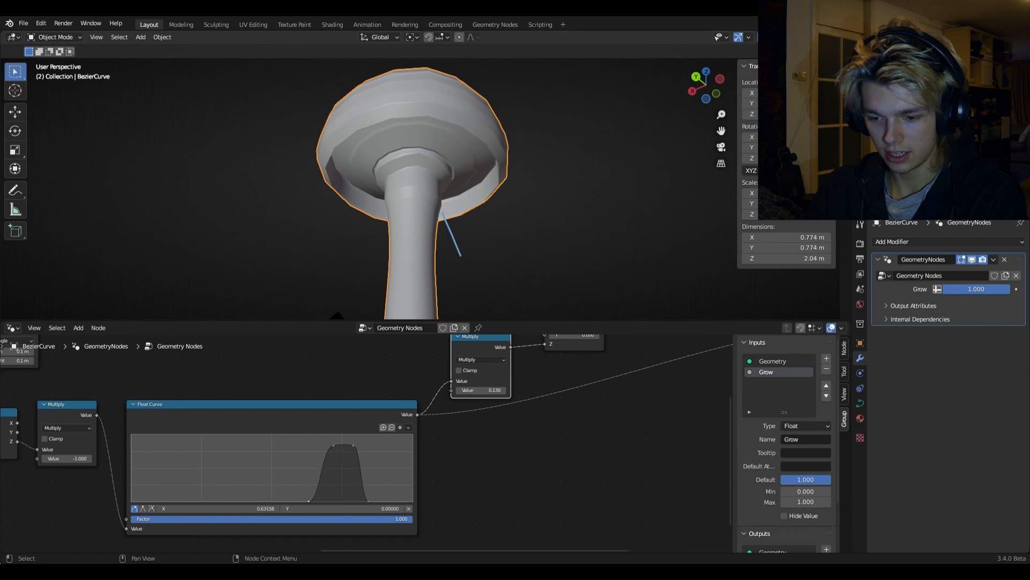
left_click_drag(328, 454, 339, 454)
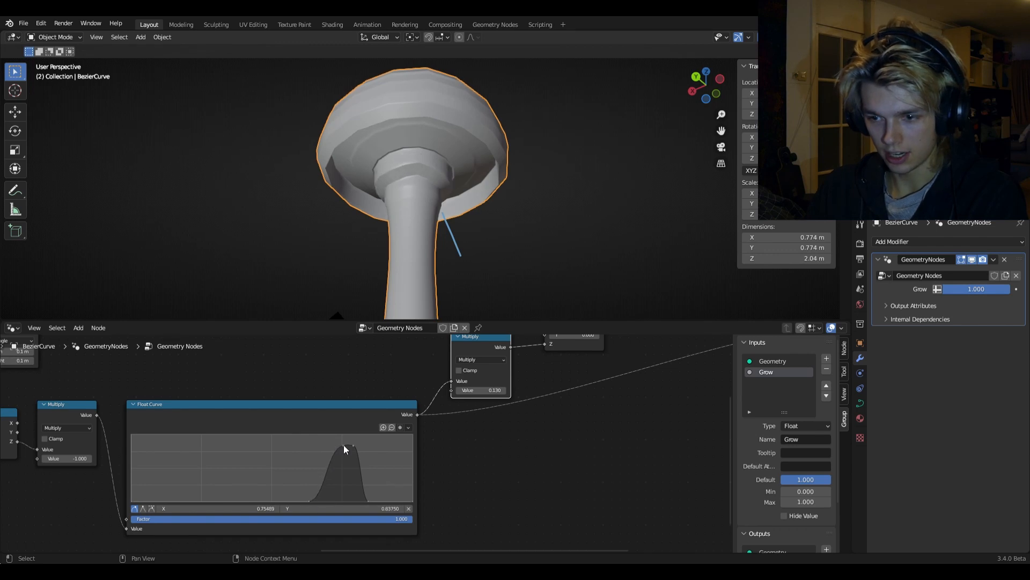
left_click_drag(309, 500, 322, 502)
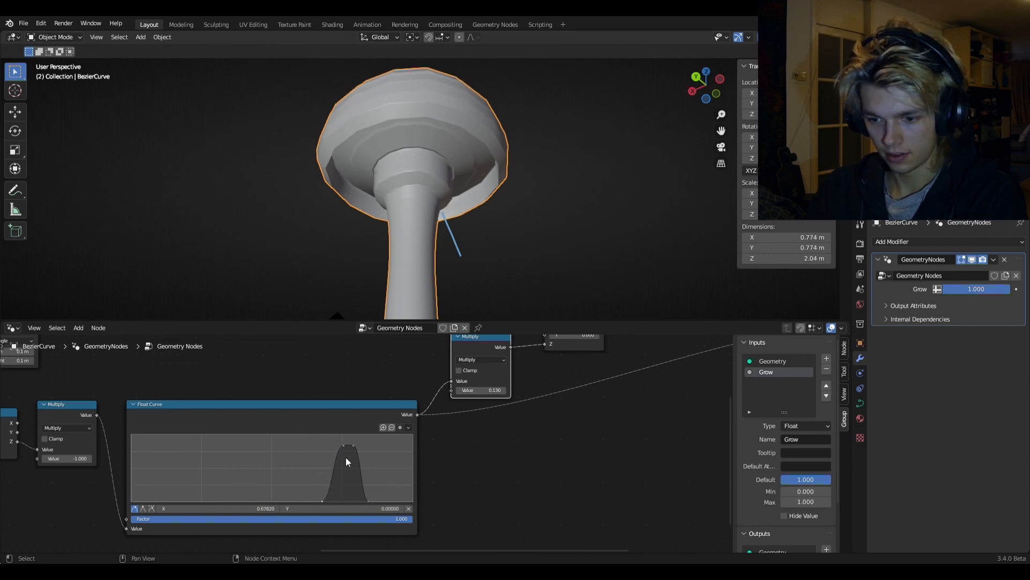
left_click_drag(353, 445, 357, 440)
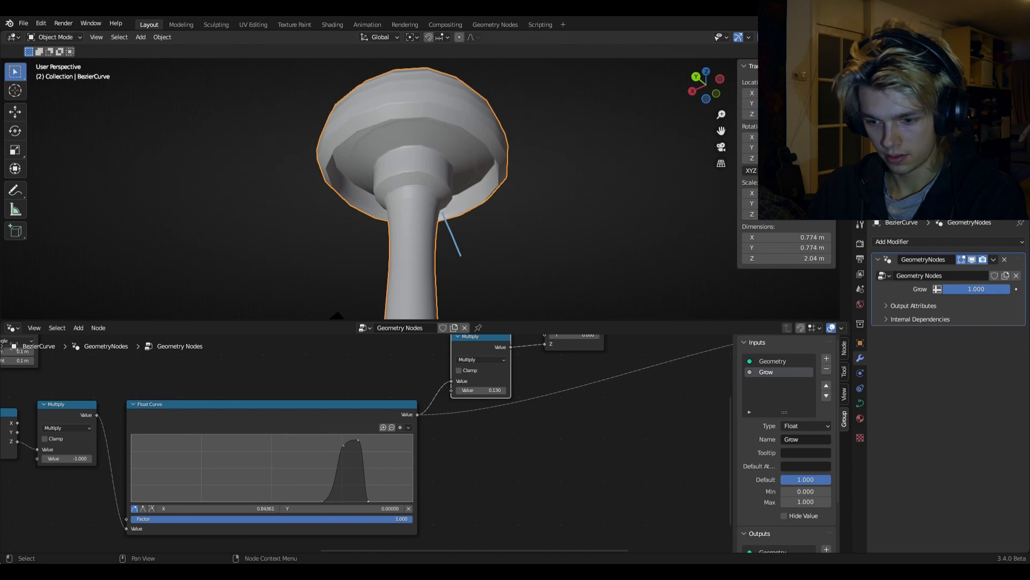
left_click_drag(368, 501, 381, 501)
mouse_move(343, 445)
left_mouse_down()
mouse_move(335, 455)
mouse_move(330, 448)
left_mouse_up()
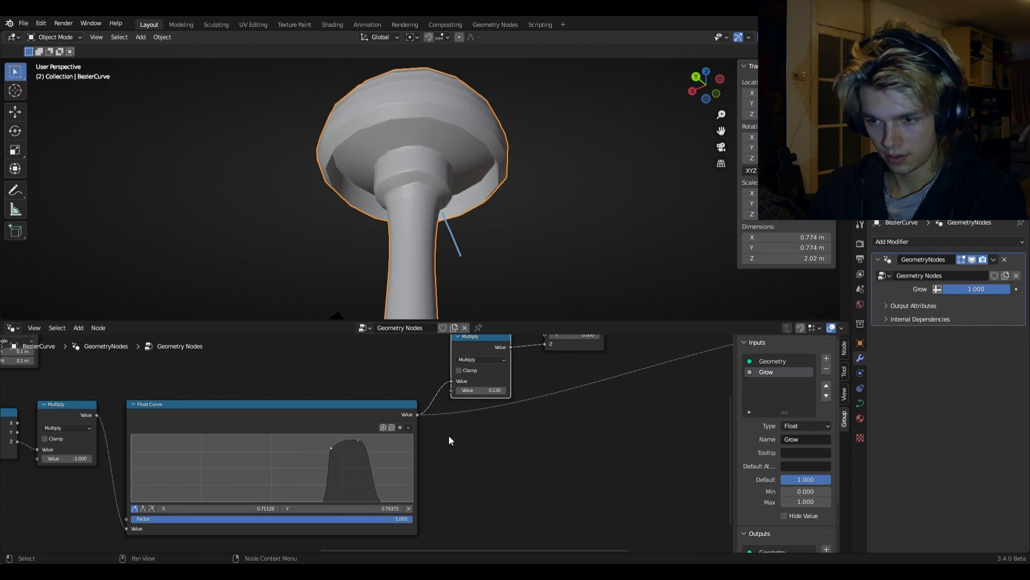
Insert a duplicate of the Subdivision Surface node after Set Position and lower its Level by one.
scroll(449, 436, "down", 3)
middle_click_drag(432, 243, 469, 270)
middle_click_drag(355, 386, 421, 495)
middle_click_drag(392, 461, 320, 428)
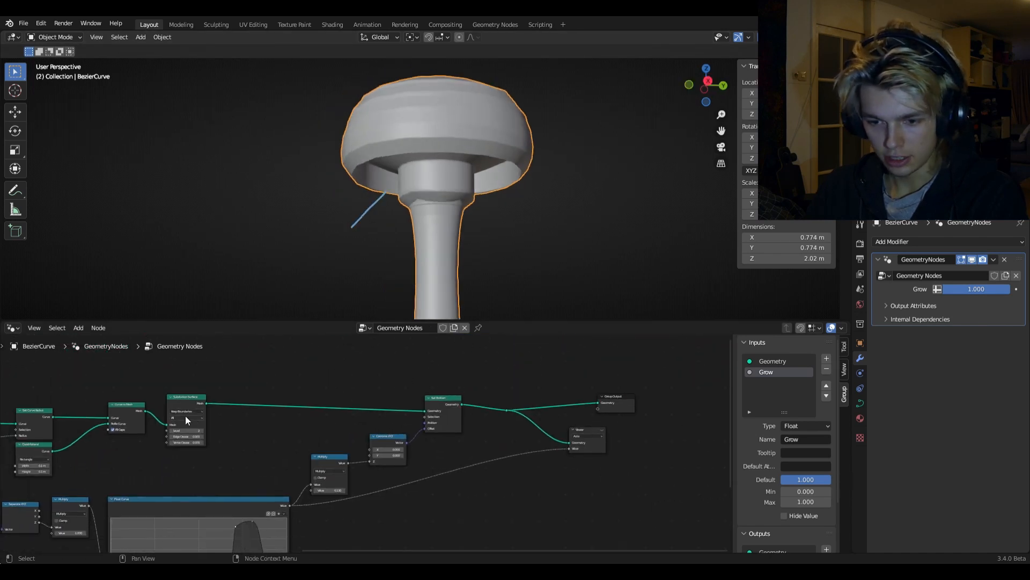
left_click(192, 397)
key("shift+d")
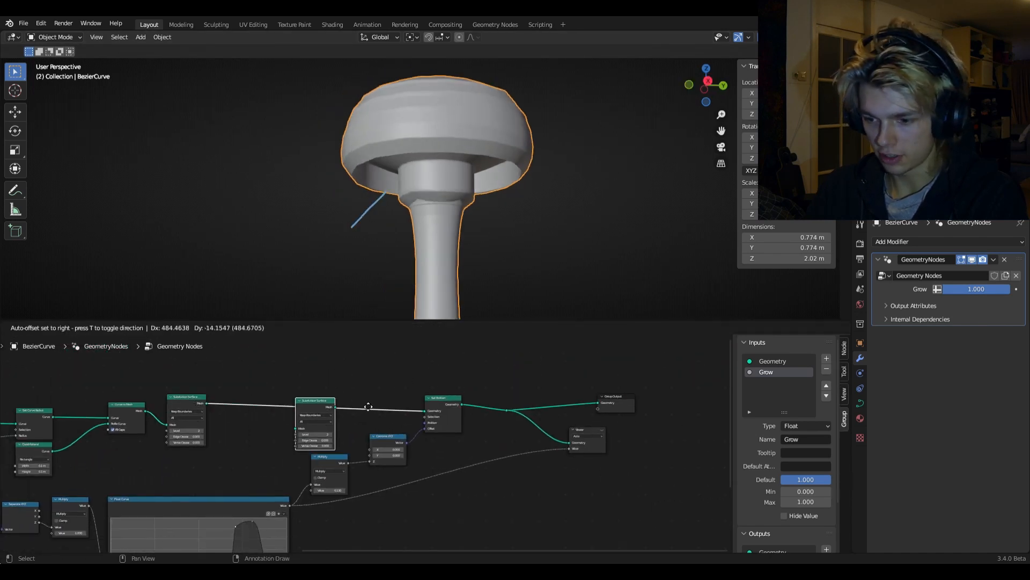
left_click(494, 405)
scroll(499, 416, "up", 2)
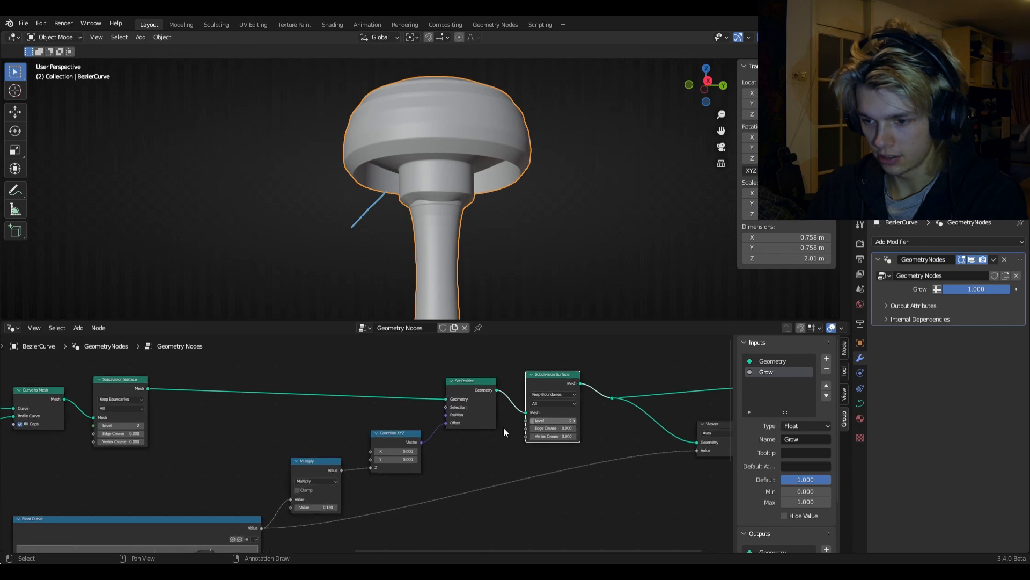
left_click(531, 420)
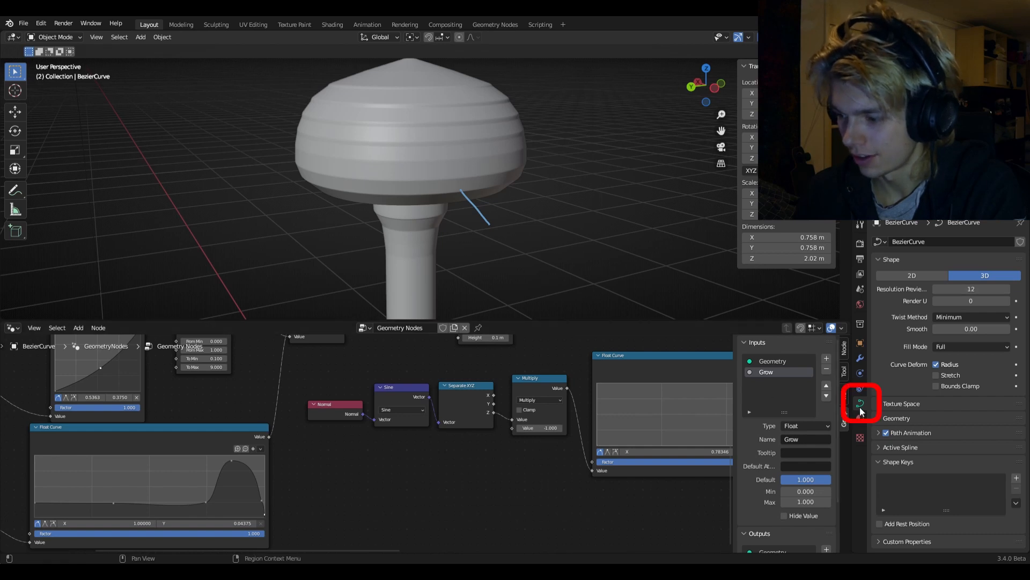
Set the Bezier curve's preview resolution to 1 and check the smoothed cap from below.
left_click(956, 290)
type("1")
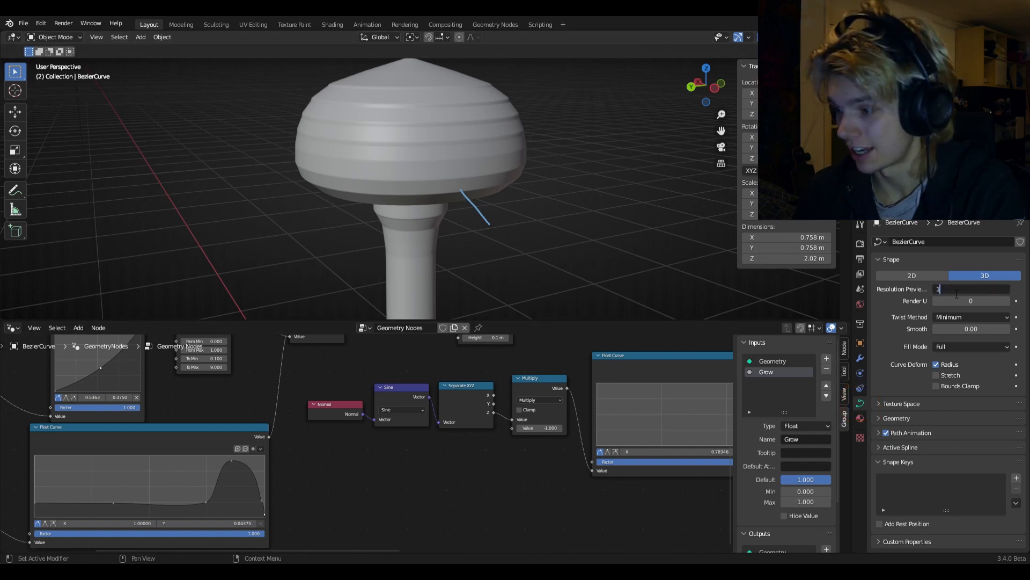
key("Return")
scroll(449, 200, "down", 3)
scroll(453, 203, "up", 4)
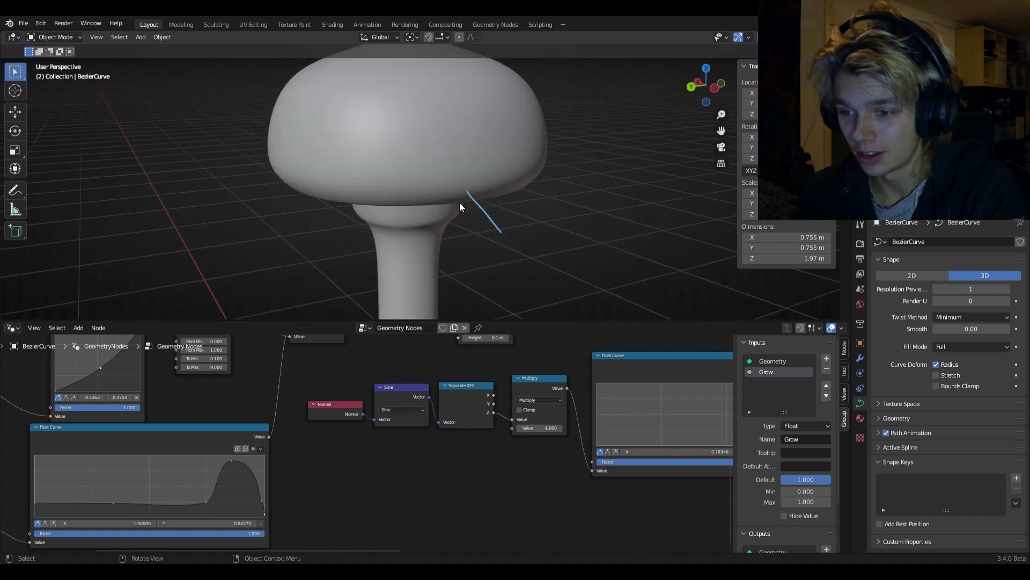
middle_click_drag(459, 202, 508, 157)
Select the node chain from Normal to Float Curve and shift it slightly along the node tree.
scroll(469, 492, "down", 4)
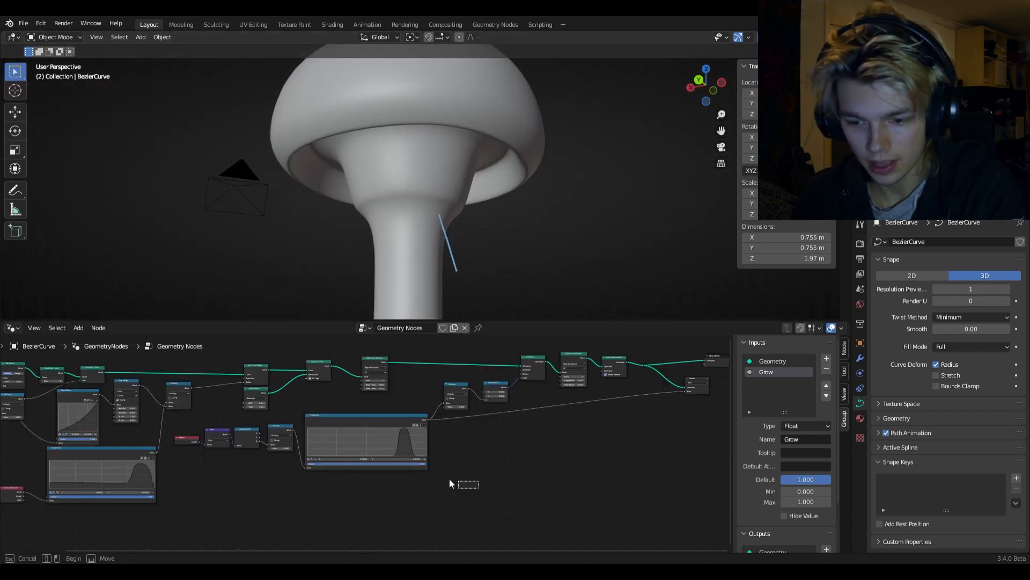
left_click_drag(478, 487, 189, 421)
key("g")
left_click(213, 423)
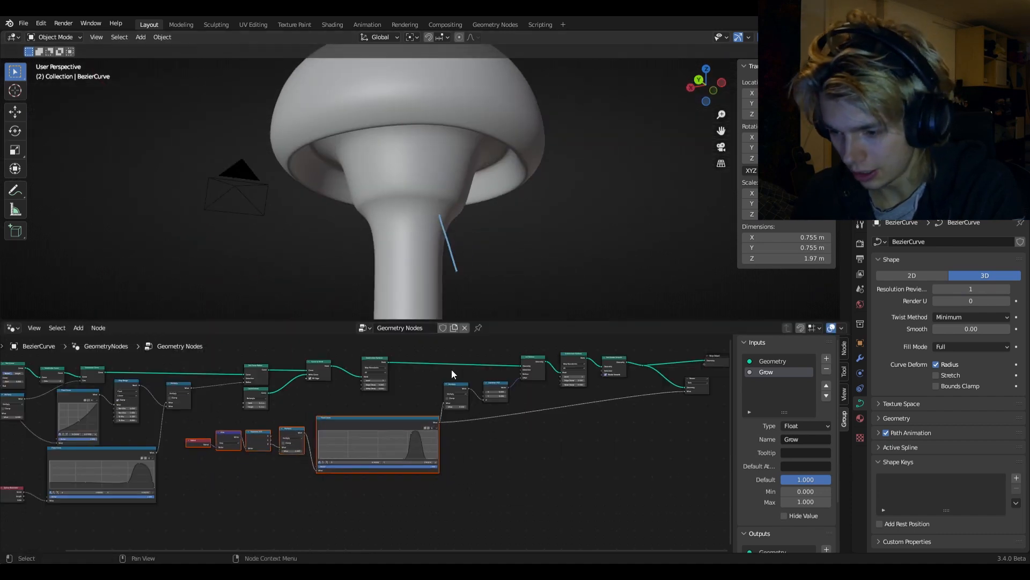
Move the normal mask chain together with the Set Position and output nodes away from the curve-building nodes.
left_click_drag(452, 369, 720, 426)
left_click_drag(685, 503, 432, 364)
scroll(479, 386, "down", 1)
scroll(479, 387, "down", 1)
left_click_drag(676, 432, 633, 356, "shift")
left_click_drag(506, 478, 231, 433, "shift")
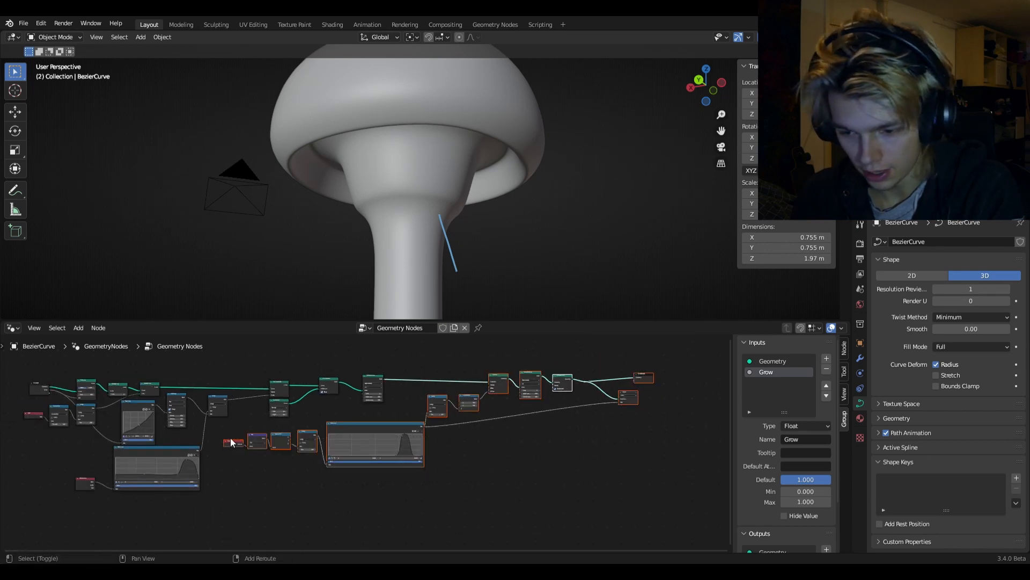
key("g")
left_click(524, 473)
Move Curve to Mesh closer to its input nodes and place the first Subdivision Surface node beside Set Position.
left_click_drag(323, 384, 299, 391)
left_click_drag(373, 380, 706, 398)
scroll(516, 415, "down", 4)
middle_click_drag(488, 417, 455, 421)
Select the mushroom's Bezier curve and enter Edit Mode.
scroll(395, 231, "down", 10)
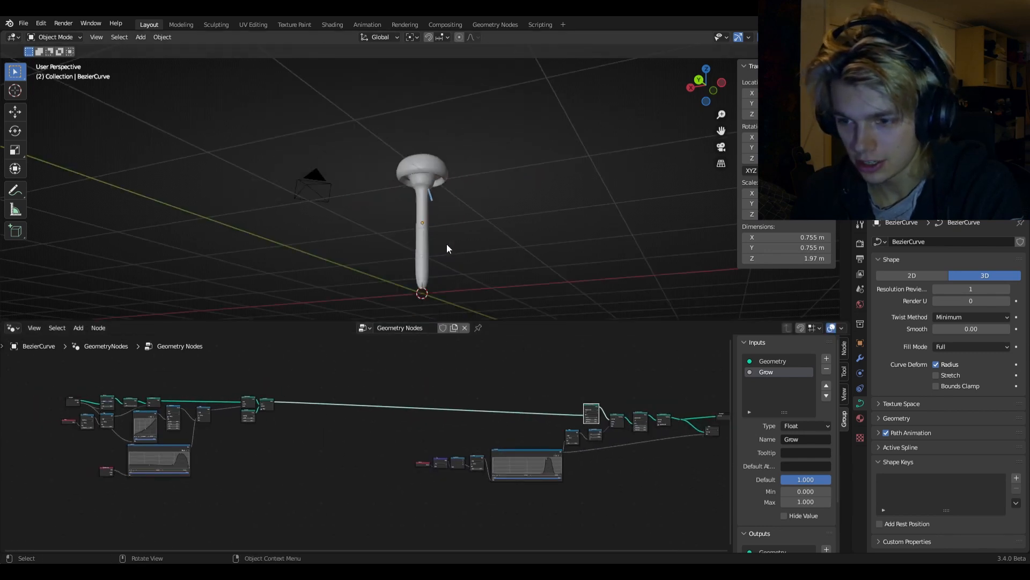
left_click(427, 225)
middle_click_drag(445, 215, 438, 244)
key("Tab")
scroll(456, 182, "up", 5)
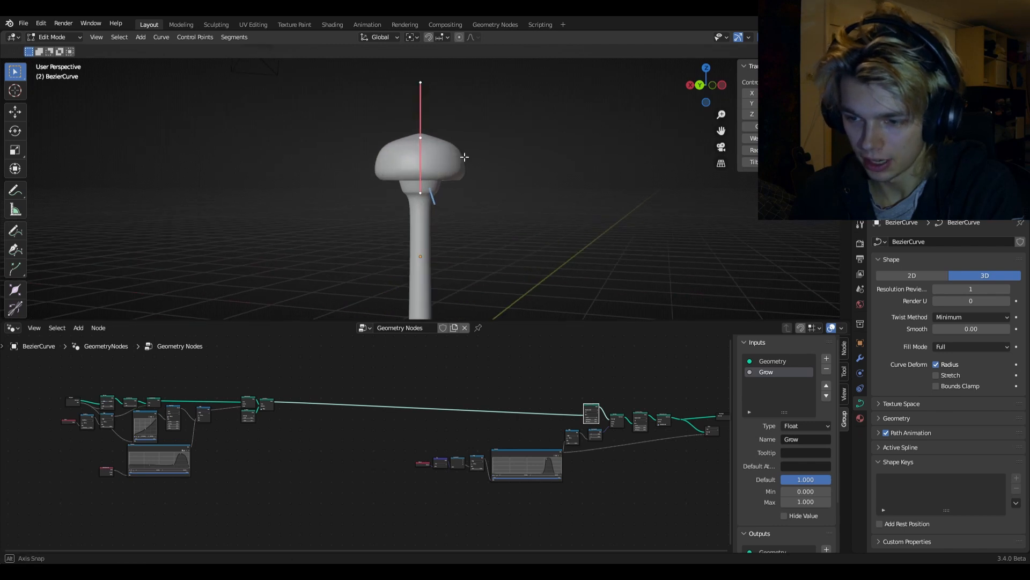
Try bending the stem by rotating and moving the top control point, and inspect the tilted cap's underside.
key("r")
left_click(519, 177)
key("g")
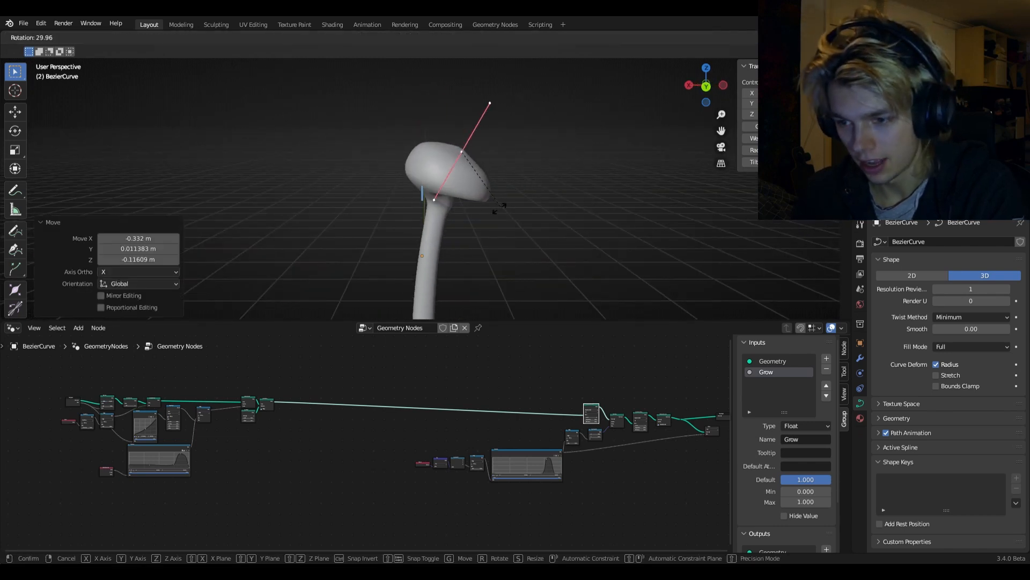
left_click(531, 247)
key("r")
left_click(525, 255)
middle_click_drag(524, 256, 531, 187)
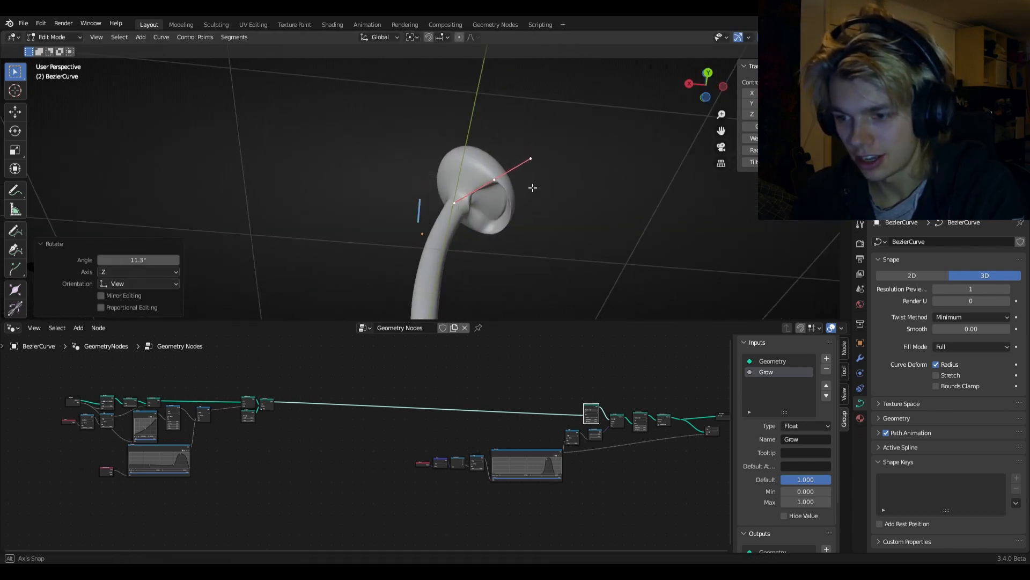
scroll(517, 199, "up", 3)
scroll(517, 199, "up", 2)
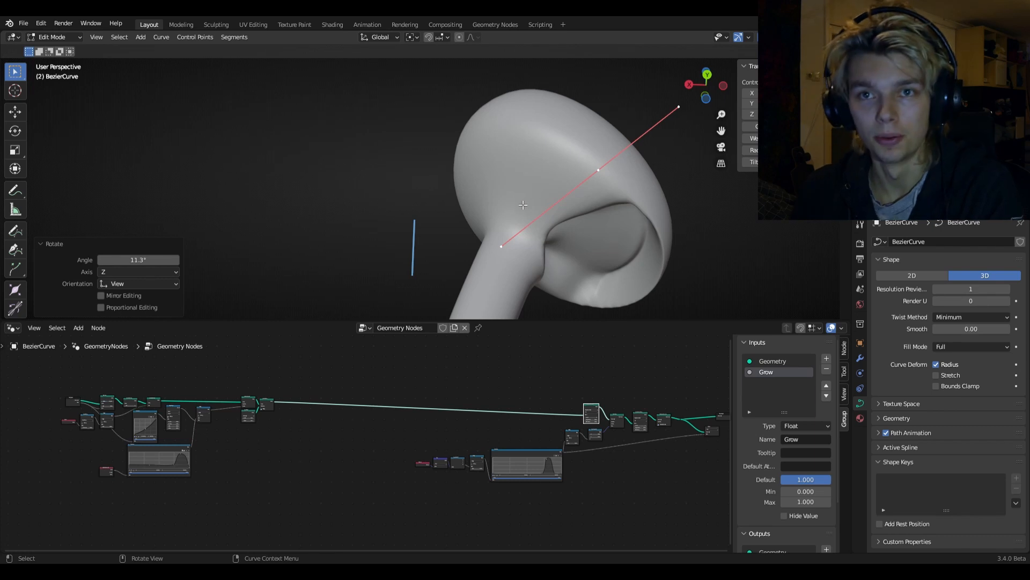
In the right orthographic view, try tilting the cap by rotating and moving the curve's top control point.
key("KP_1")
key("ctrl+KP_1")
scroll(475, 177, "up", 2)
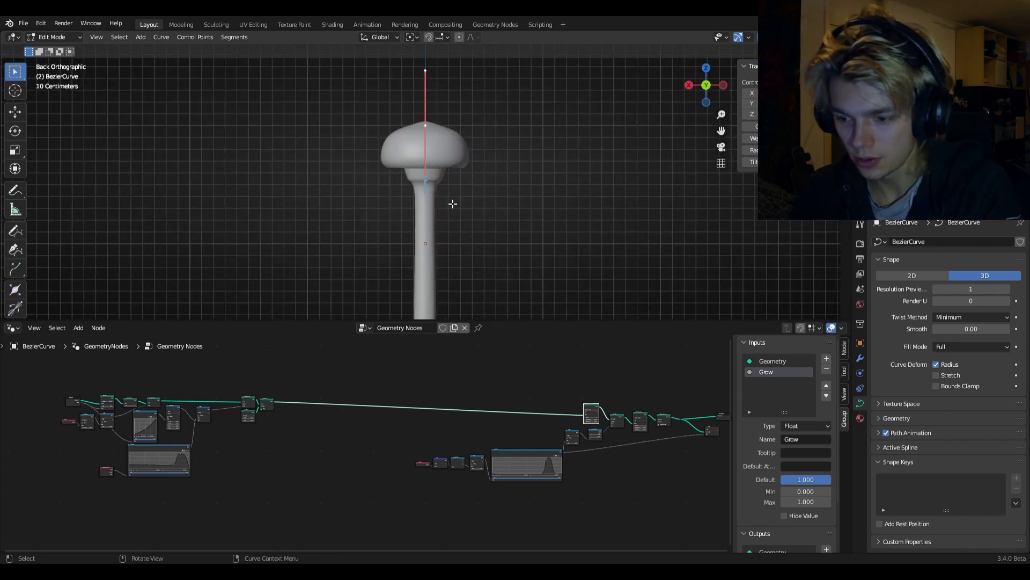
scroll(480, 216, "up", 5)
middle_click_drag(459, 167, 491, 173)
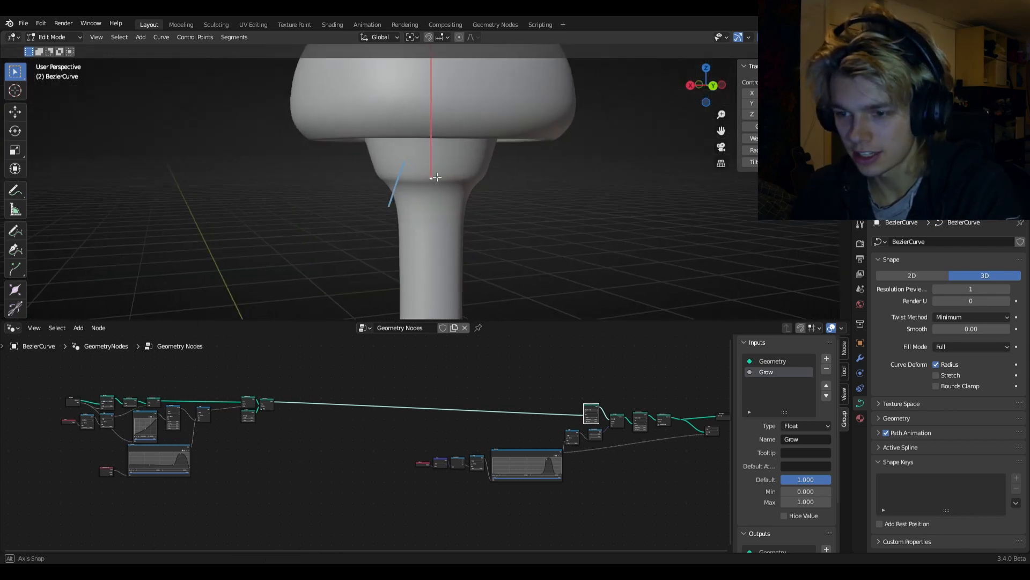
left_click(689, 88)
scroll(407, 207, "down", 5)
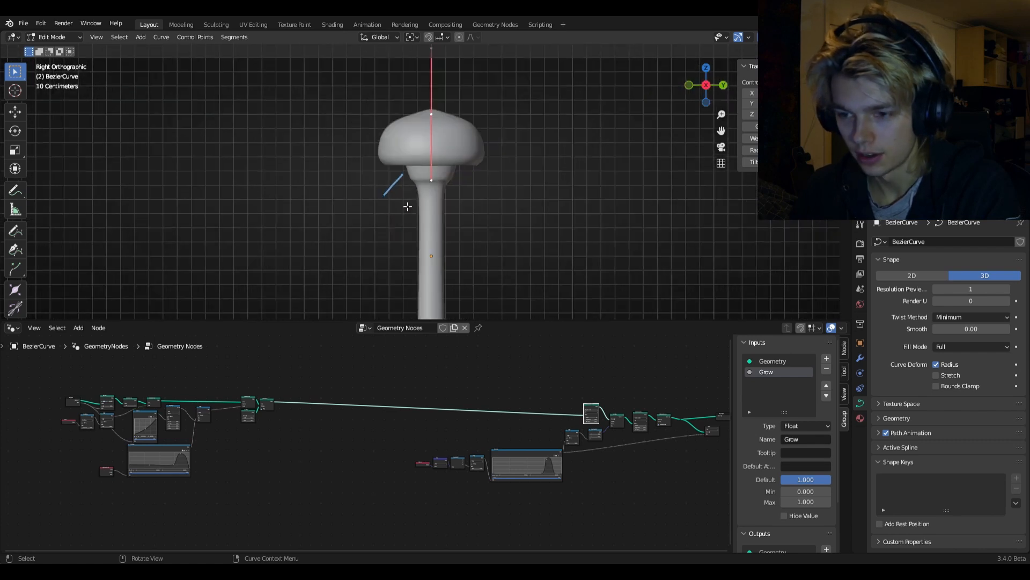
key("r")
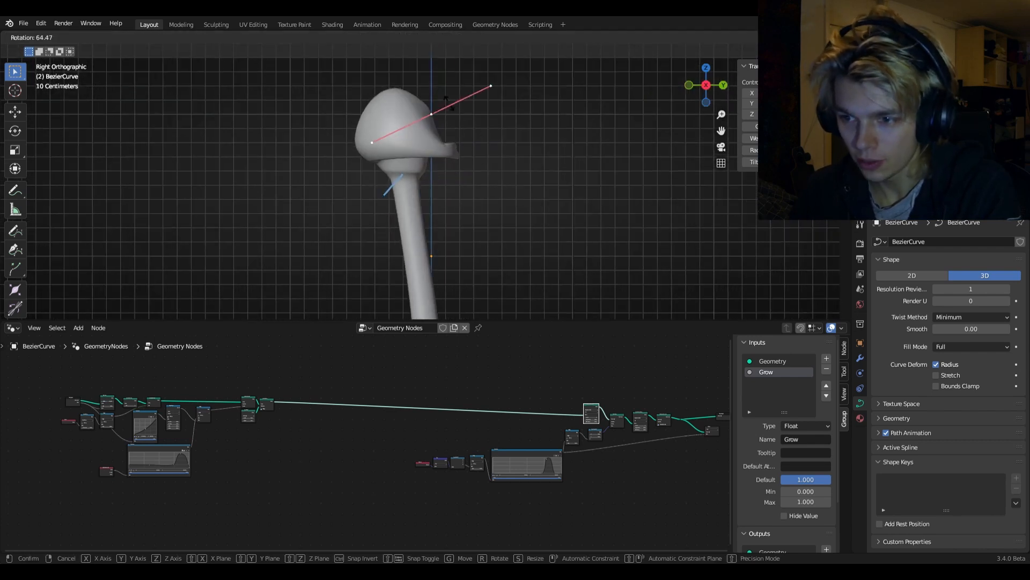
left_click(438, 96)
key("g")
left_click(509, 118)
key("r")
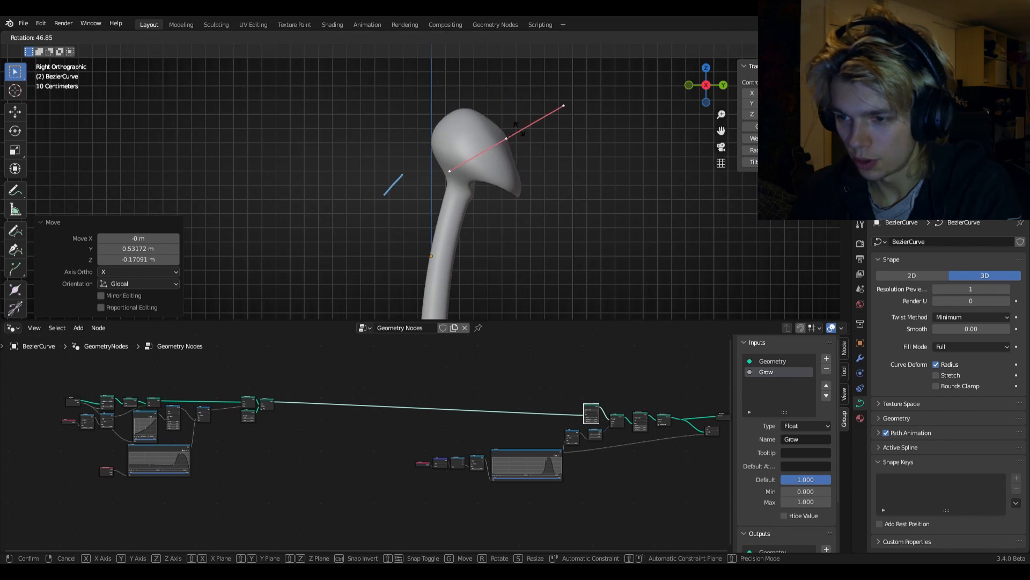
left_click(515, 130)
key("g")
right_click(520, 138)
Undo the test rotations and move of the top control point.
key("ctrl+z")
key("ctrl+z")
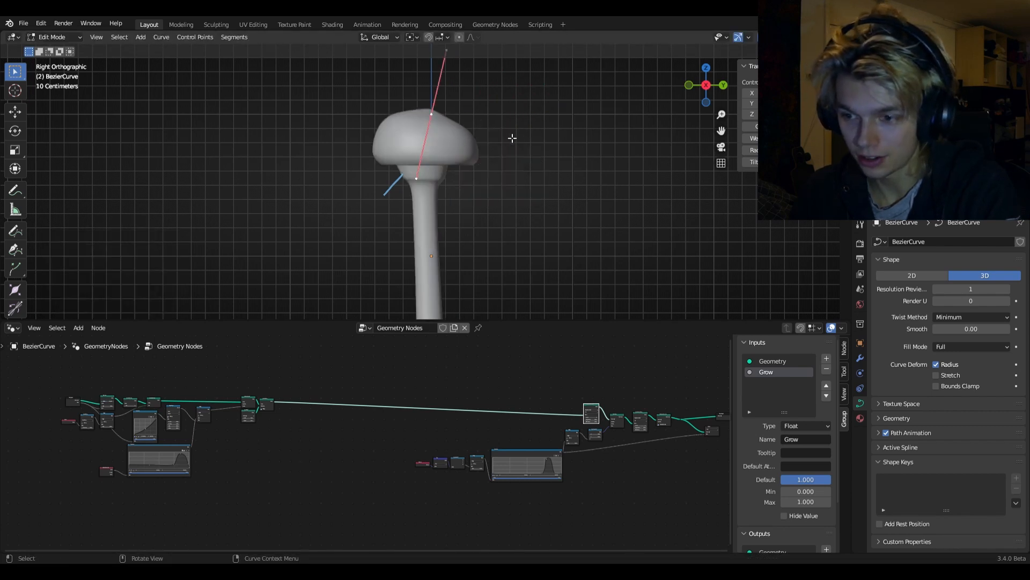
key("ctrl+z")
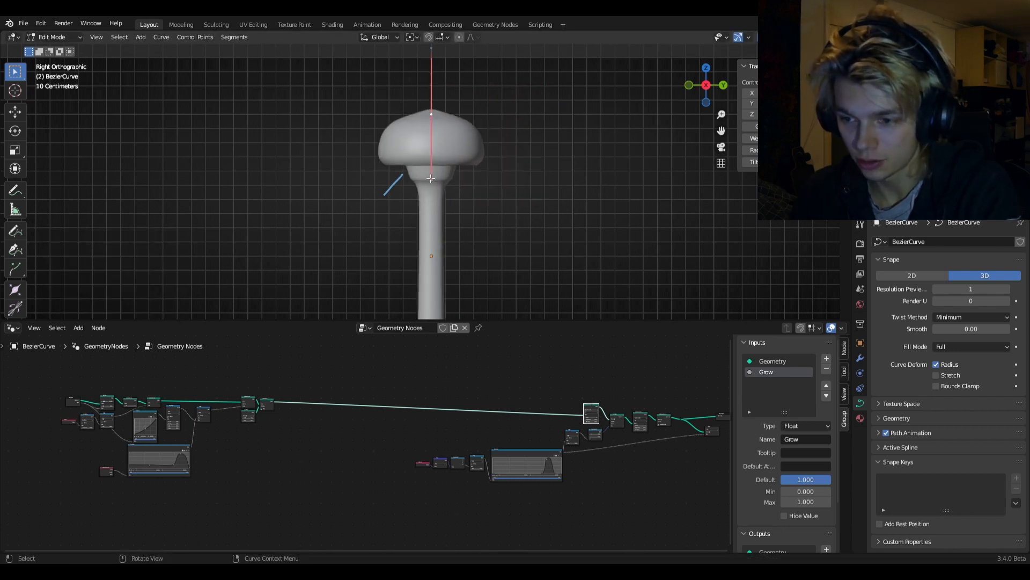
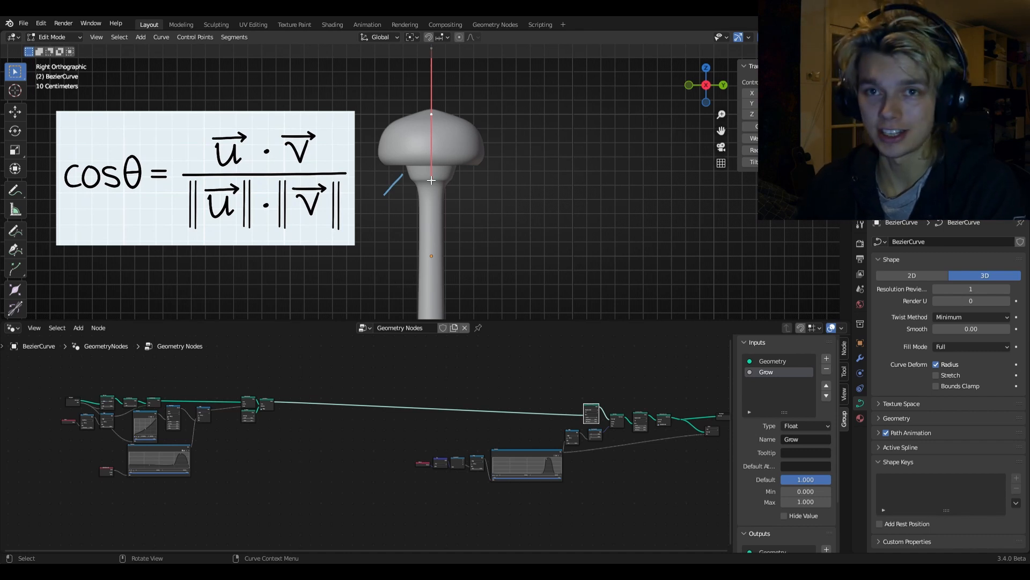
Duplicate the Trim Curve node into the empty space below the Set Curve Radius and Curve to Mesh nodes.
scroll(386, 469, "up", 3)
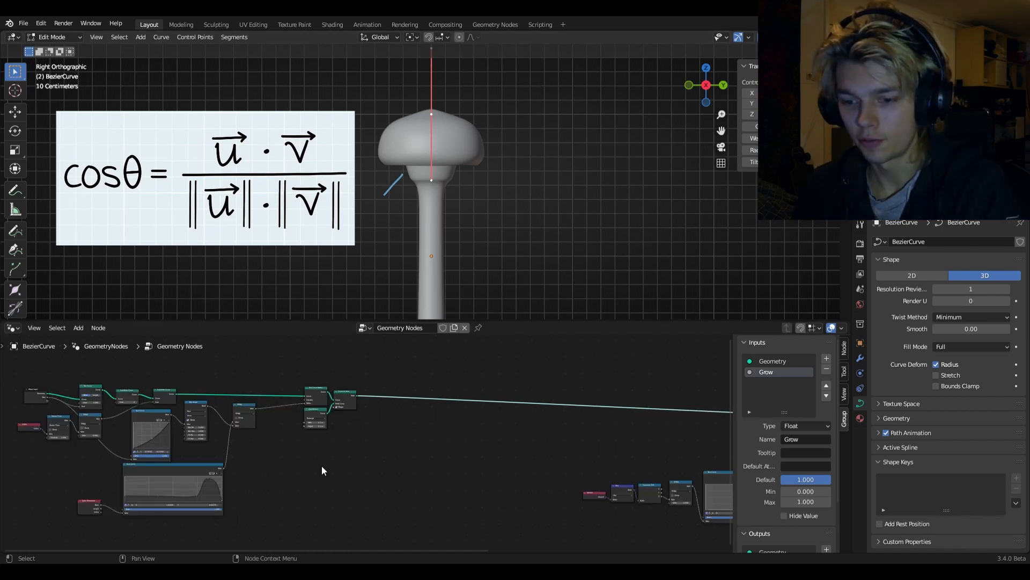
middle_click_drag(478, 452, 295, 413)
scroll(287, 416, "down", 5)
middle_click_drag(132, 435, 393, 453)
scroll(394, 453, "up", 5)
scroll(455, 459, "up", 3)
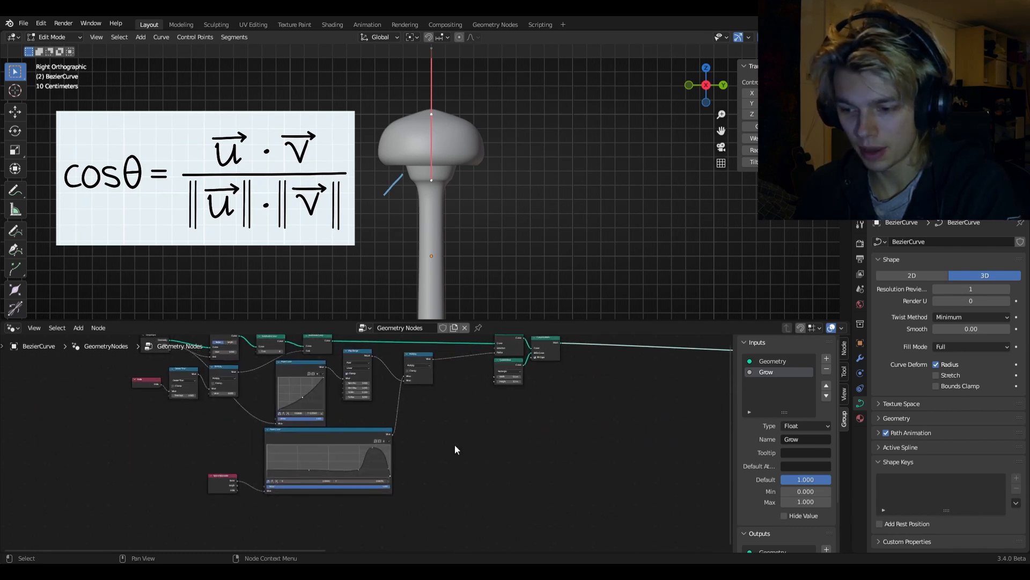
scroll(457, 445, "up", 6)
middle_click_drag(466, 432, 578, 472)
scroll(574, 471, "down", 2)
left_click(205, 370)
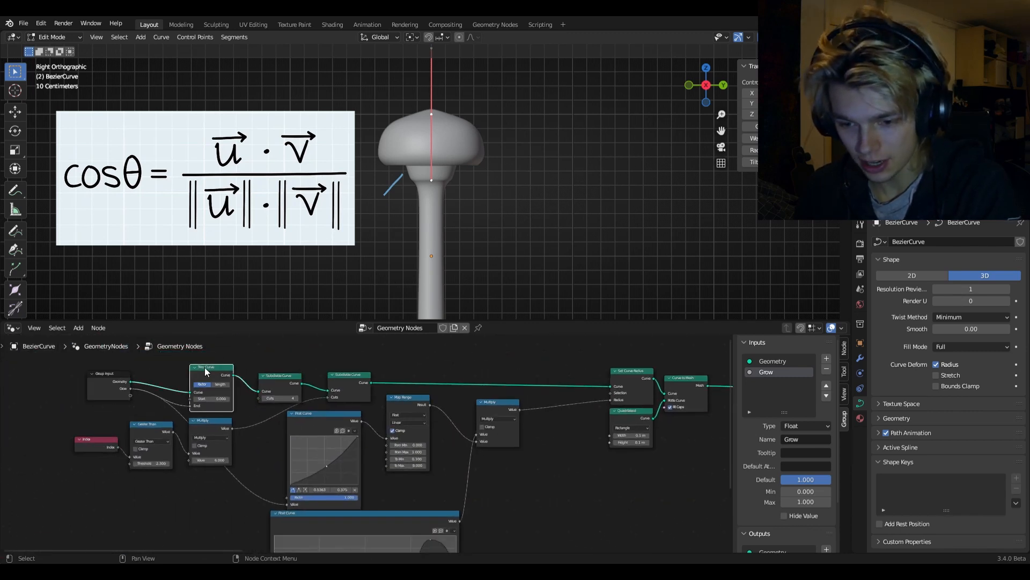
left_click_drag(205, 370, 514, 490)
middle_click_drag(569, 483, 491, 455)
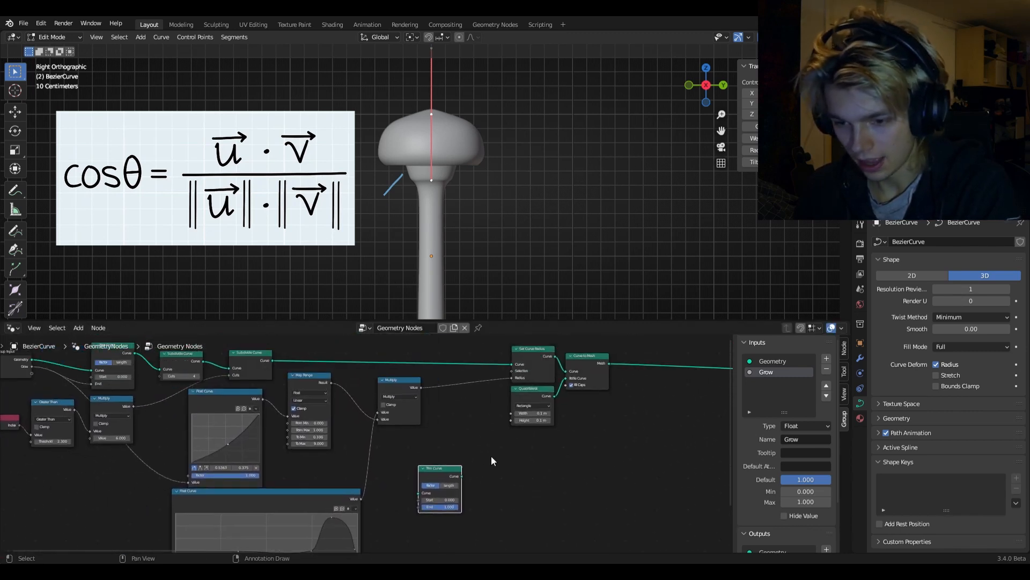
scroll(349, 389, "up", 3)
middle_click_drag(265, 382, 262, 407)
scroll(251, 395, "down", 3)
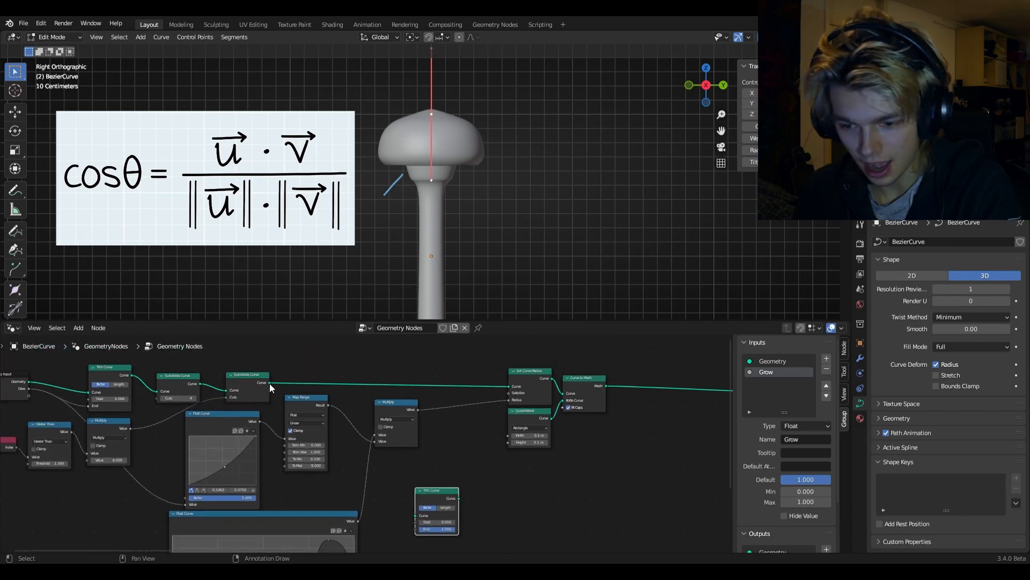
Feed the second Subdivide Curve's output into the duplicated Trim Curve and place a Multiply node copy beside it with its second value at 0.8.
left_click_drag(269, 383, 416, 515)
middle_click_drag(509, 529, 499, 474)
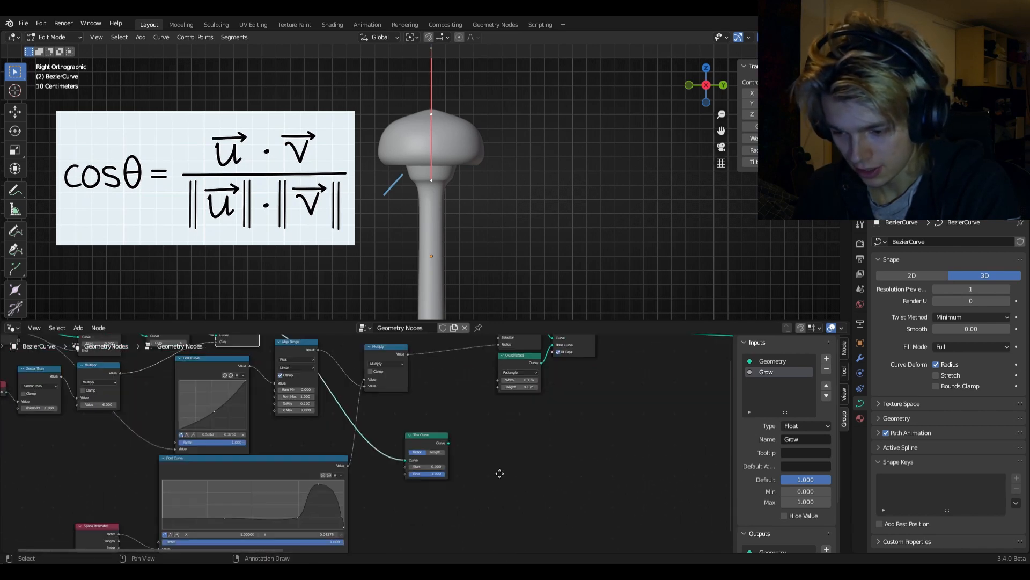
scroll(500, 473, "down", 2)
left_click(445, 349)
left_click(457, 454)
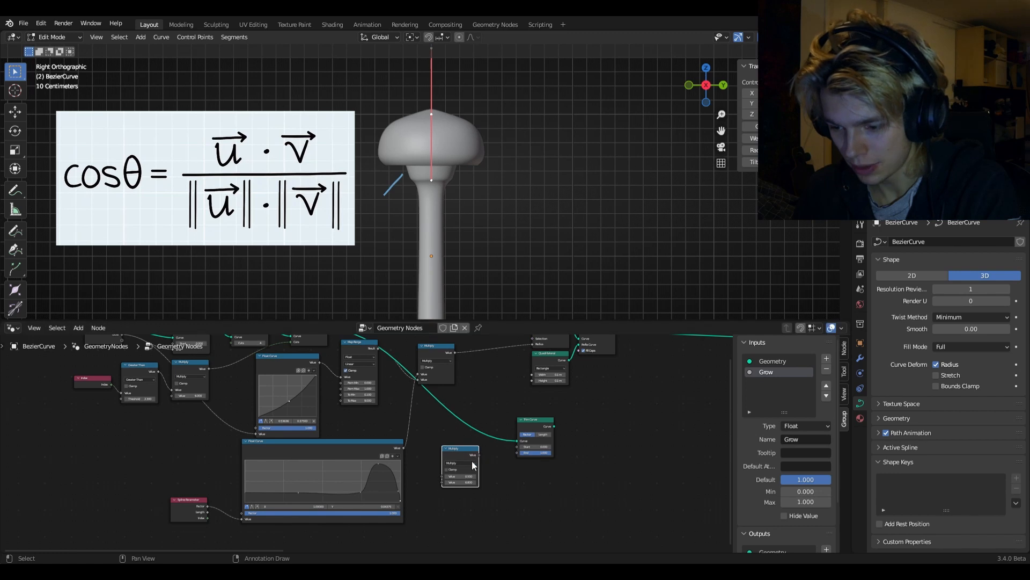
scroll(457, 454, "up", 3)
left_click(486, 448)
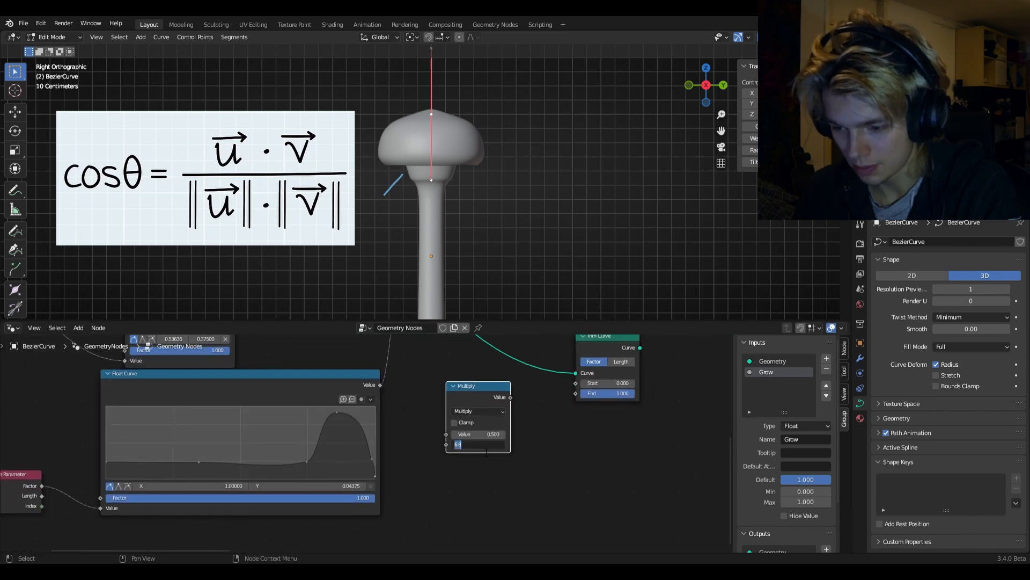
type(".8")
key("Return")
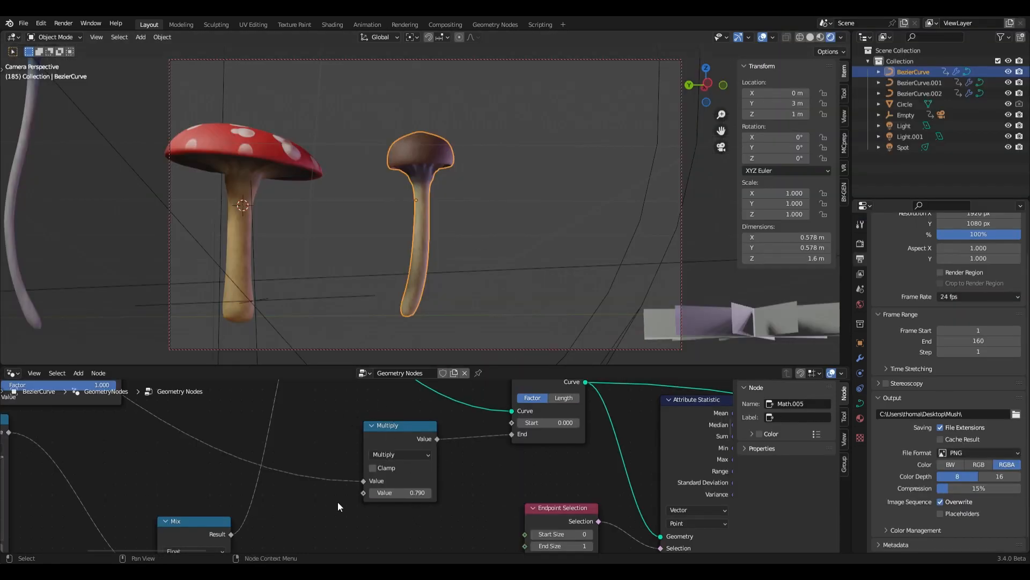
In the finished mushroom scene, try removing the Multiply node feeding the Trim Curve's End and entering 0.8 for End directly.
key("x")
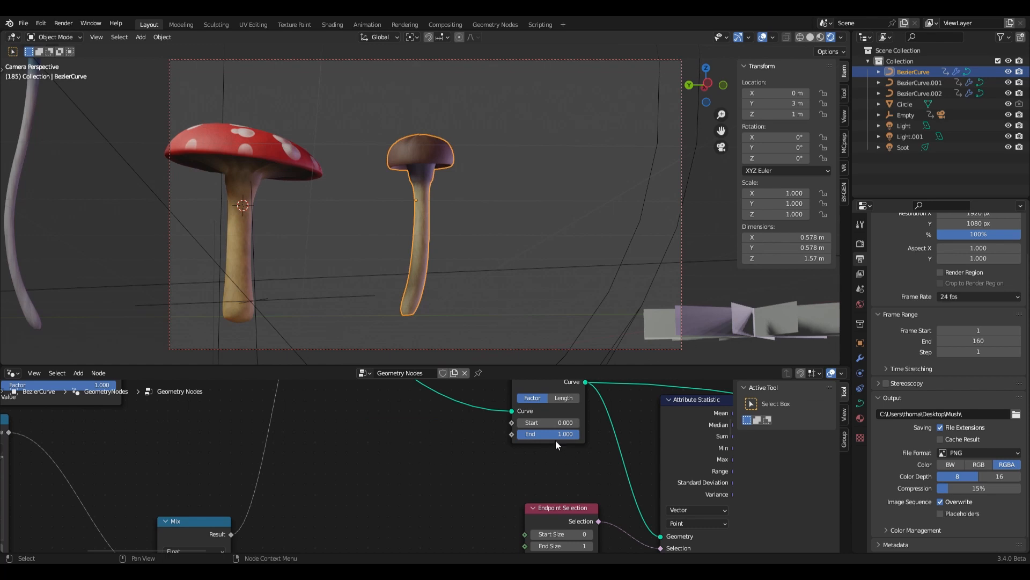
type(".8")
key("Return")
left_click_drag(561, 436, 562, 437, "shift")
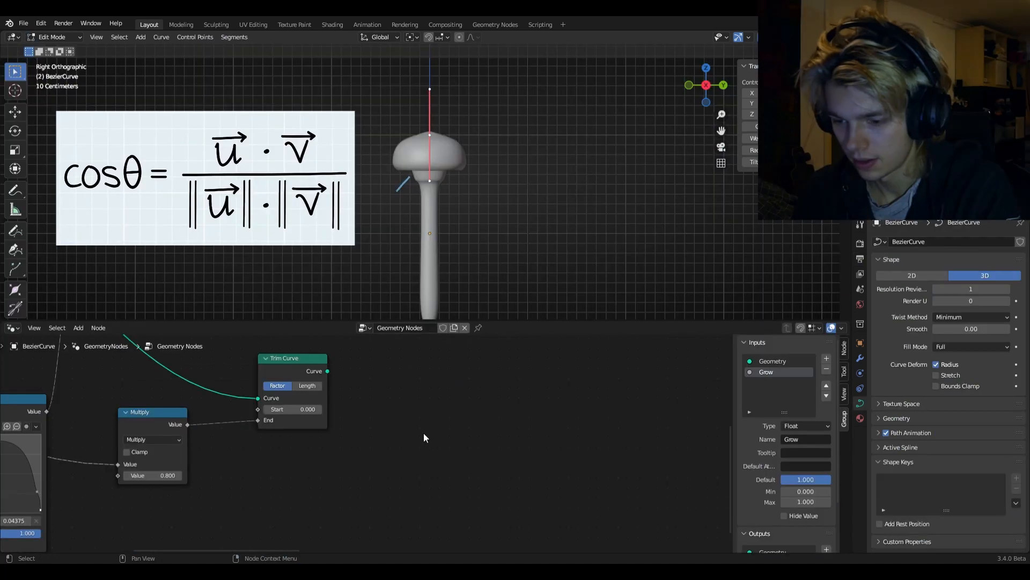
Add an Attribute Statistic node and connect the duplicated Trim Curve's output to its Geometry input.
key("shift+a")
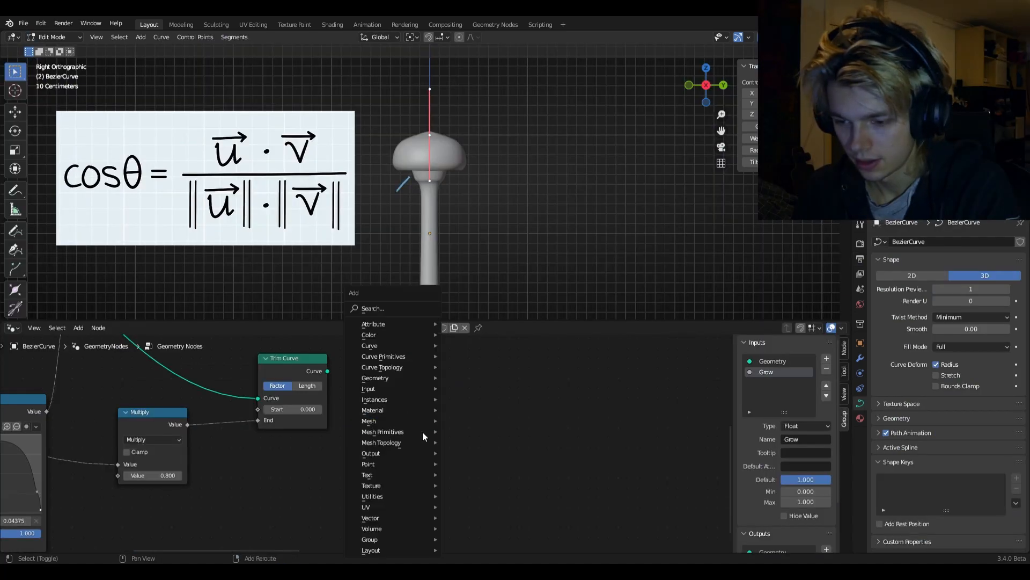
left_click(404, 310)
type("attr")
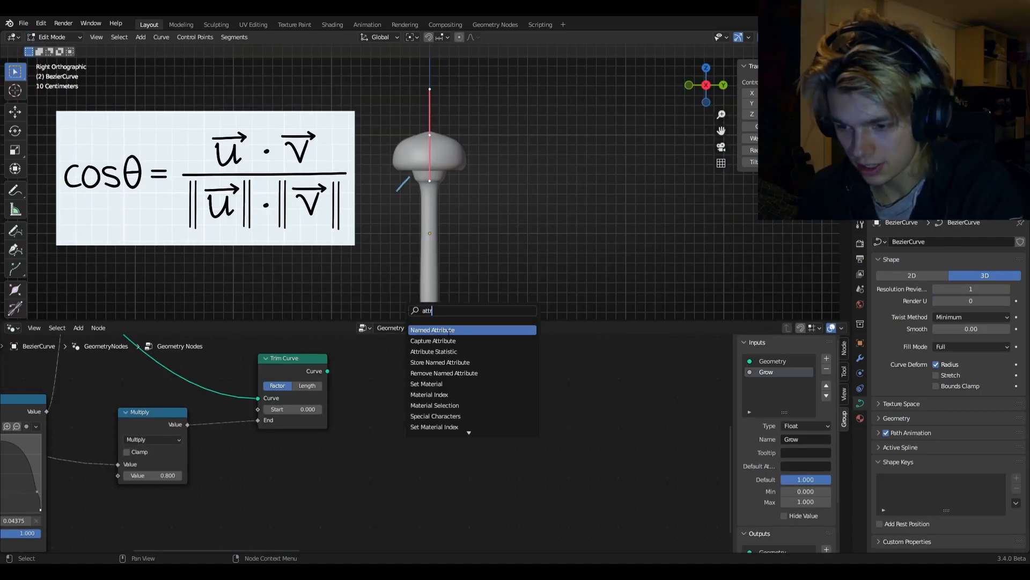
left_click(450, 352)
left_click(451, 352)
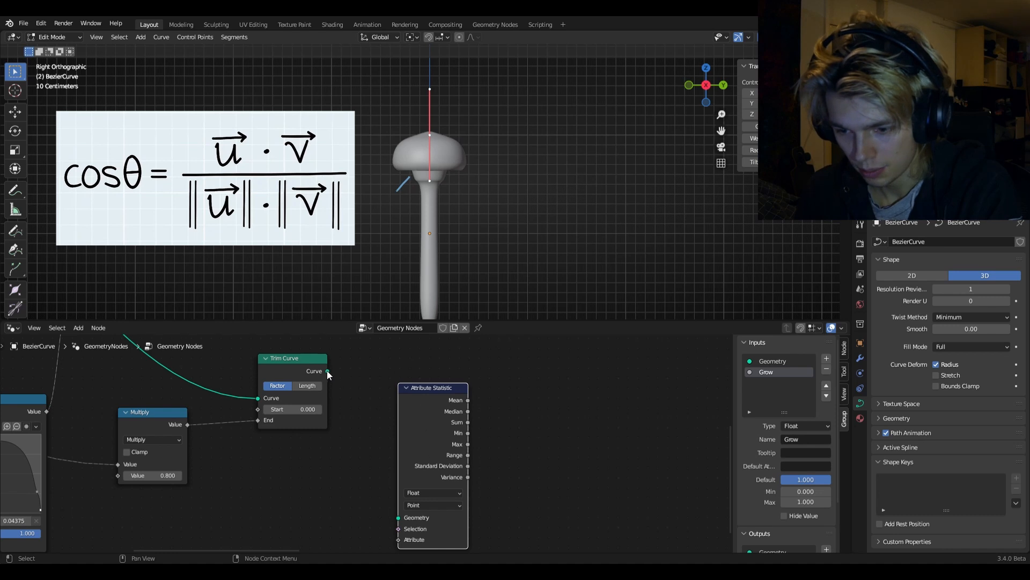
left_click_drag(327, 371, 398, 517)
Add an Endpoint Selection node with Start Size 0 and connect it to the Attribute Statistic's Selection input.
middle_click_drag(339, 512, 387, 454)
key("shift+a")
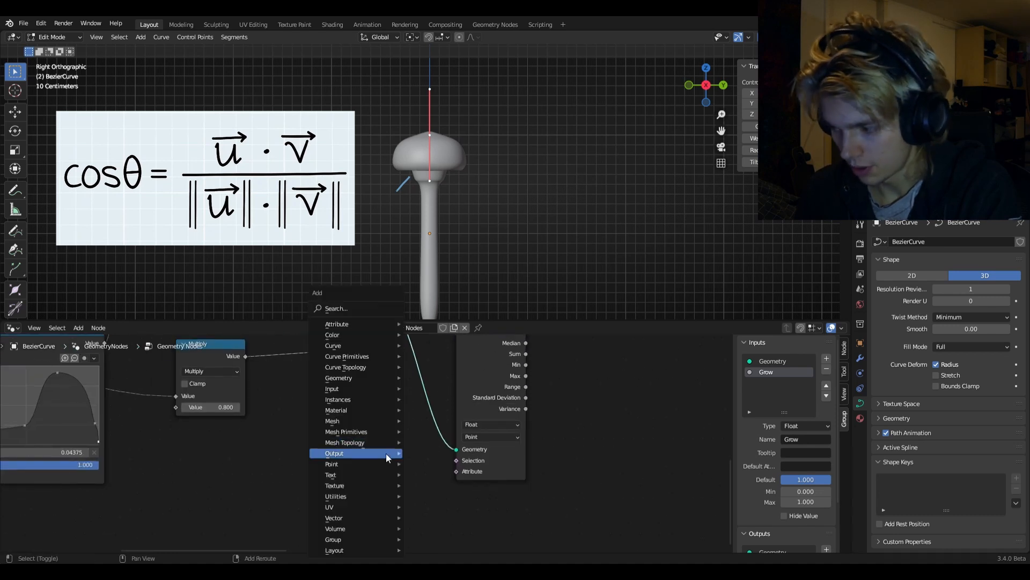
left_click(347, 311)
type("endpo")
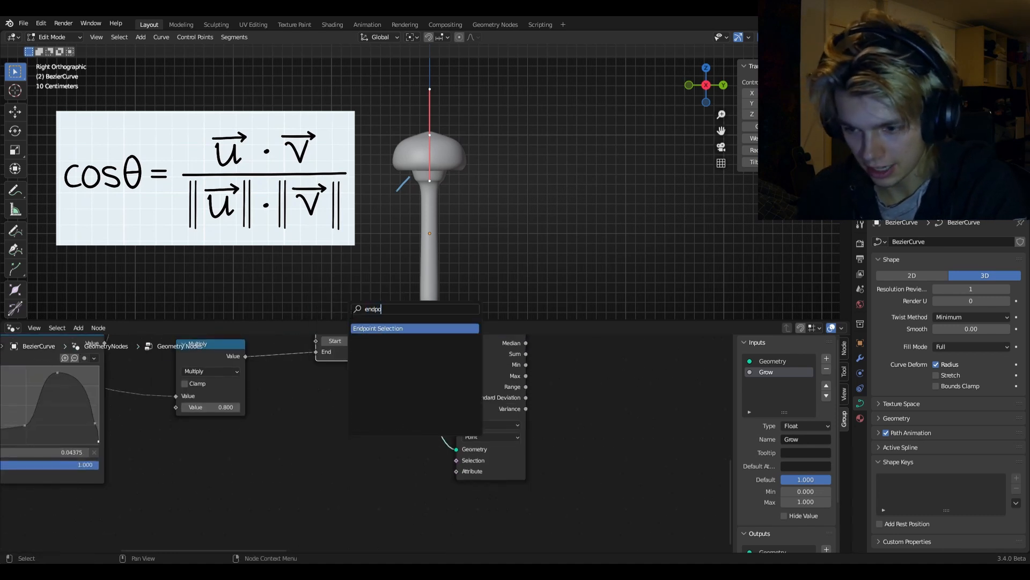
left_click(376, 329)
left_click(338, 453)
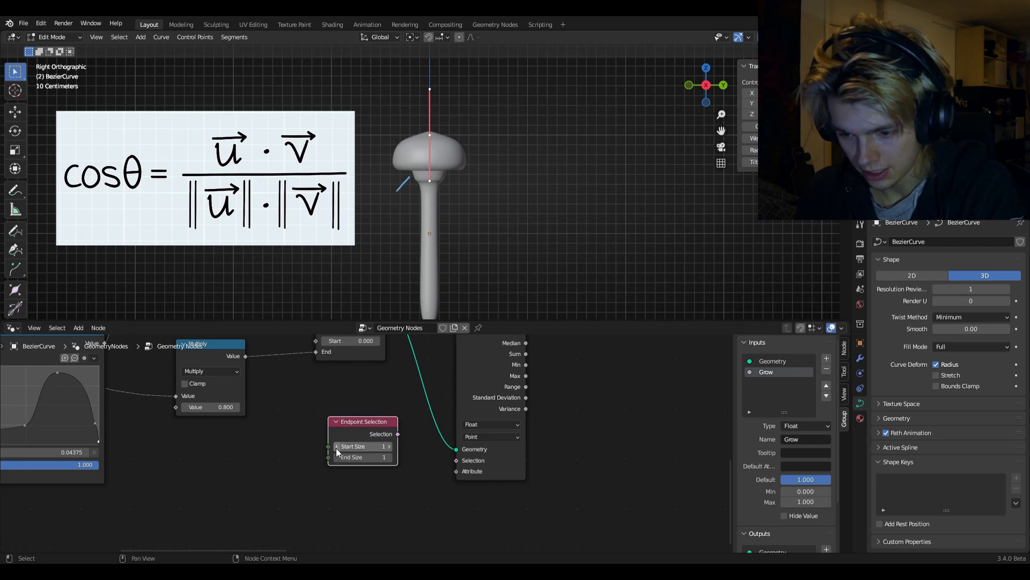
left_click(337, 446)
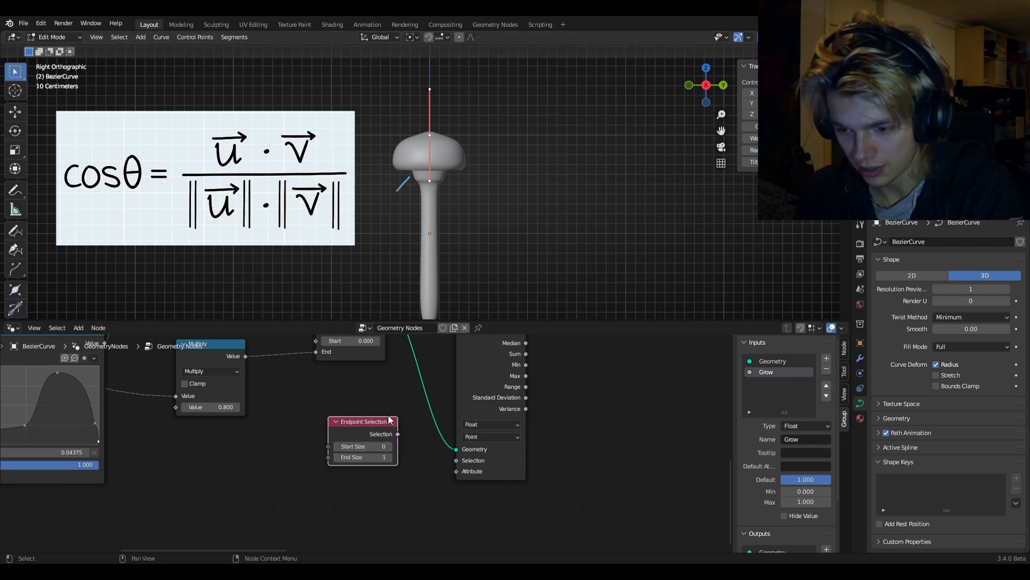
left_click_drag(398, 434, 458, 465)
Add a Curve Tangent node below the Endpoint Selection node.
middle_click_drag(410, 485, 496, 424)
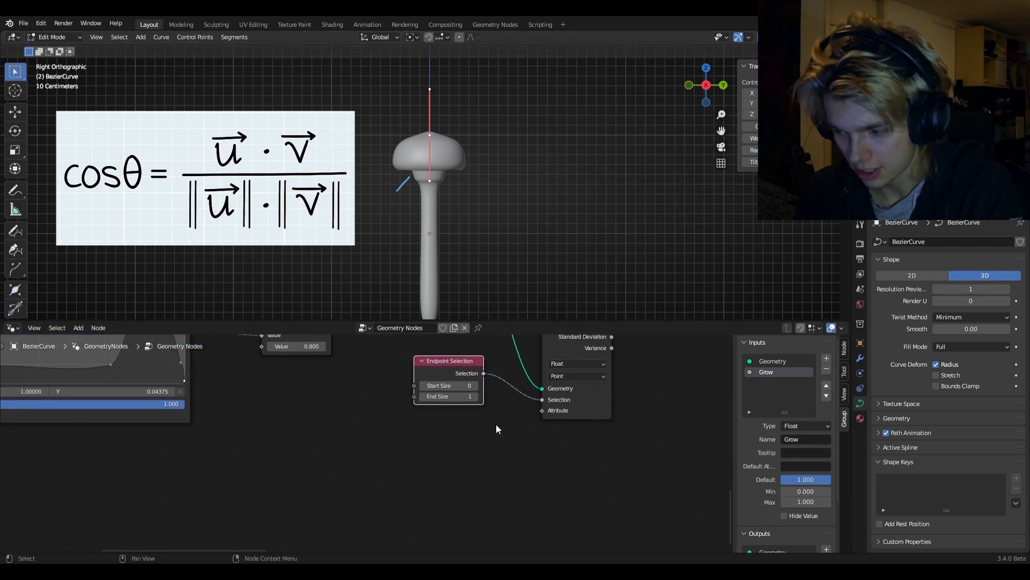
key("shift+a")
left_click(452, 310)
type("curv")
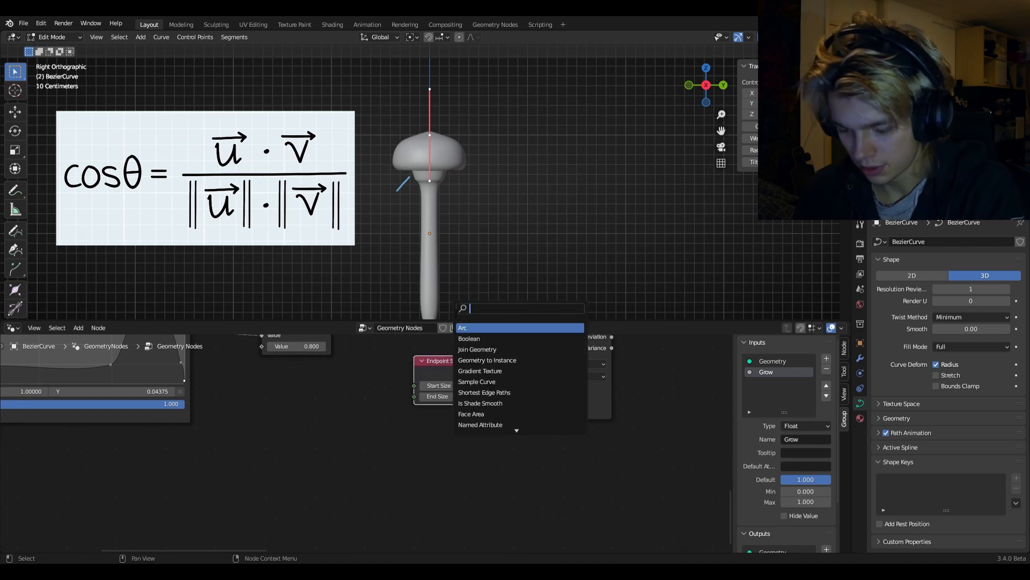
type("e tange")
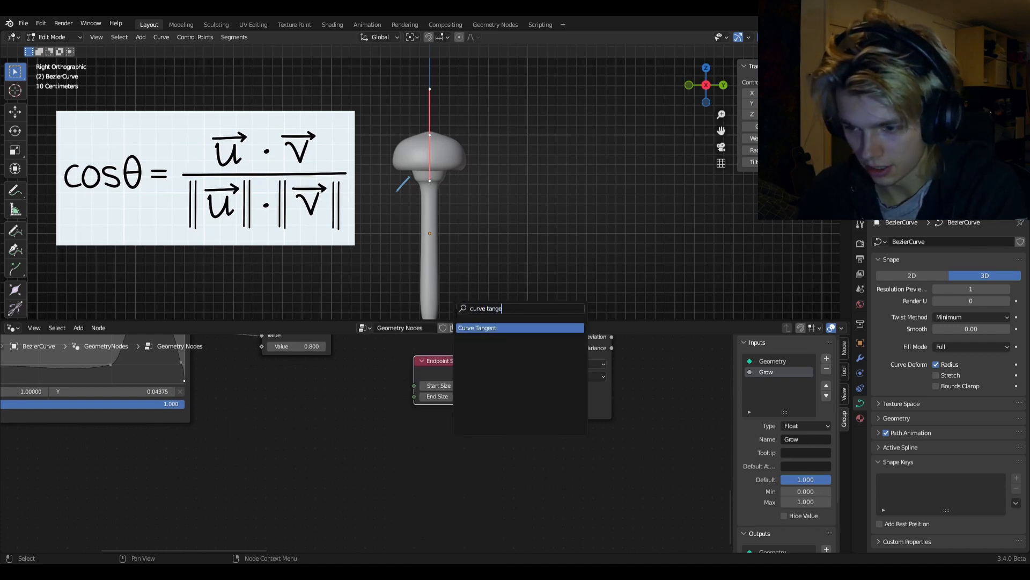
left_click(487, 328)
left_click(437, 454)
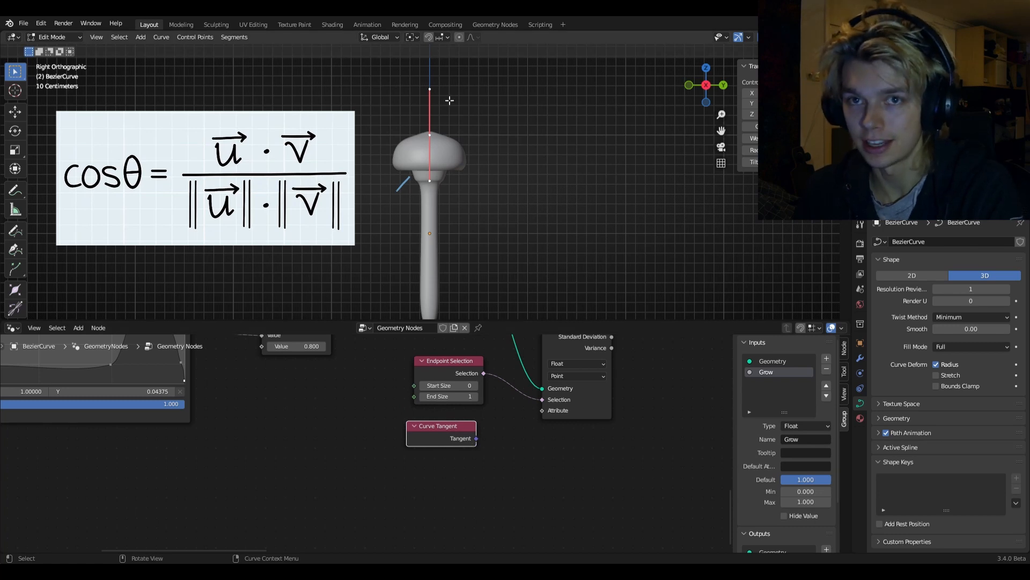
Try rotating the curve's top control point by about 55° in the right view, and undo the rotation.
key("r")
left_click(507, 168)
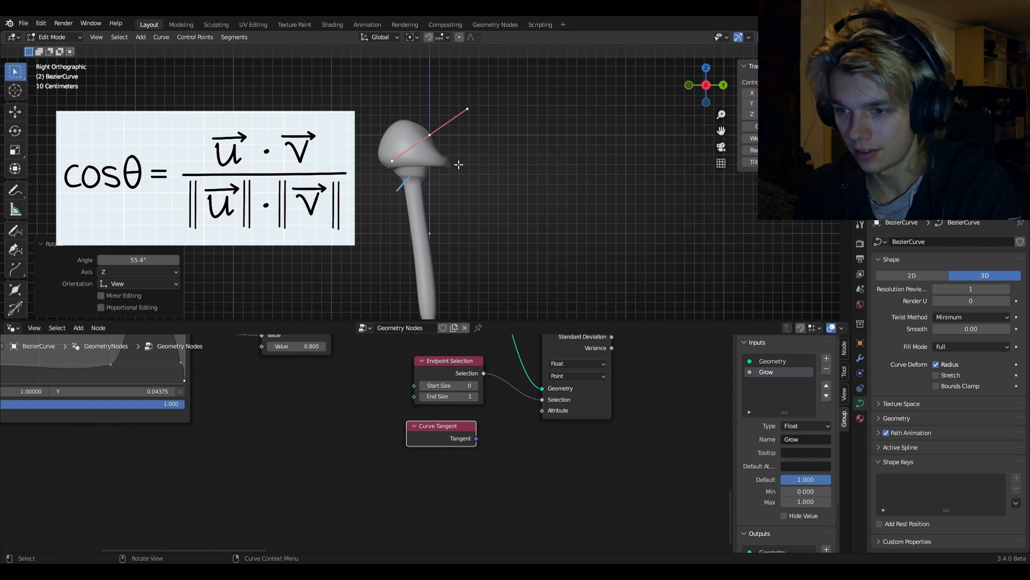
key("ctrl+z")
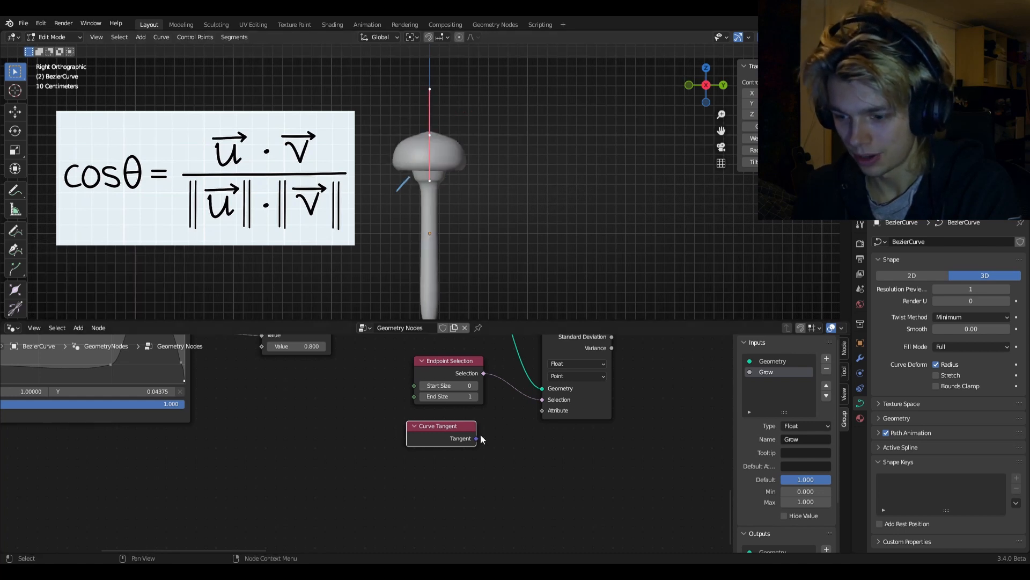
Switch the Attribute Statistic's data type to Vector and connect the Curve Tangent to its Attribute input.
left_click_drag(476, 438, 544, 415)
left_click(564, 375)
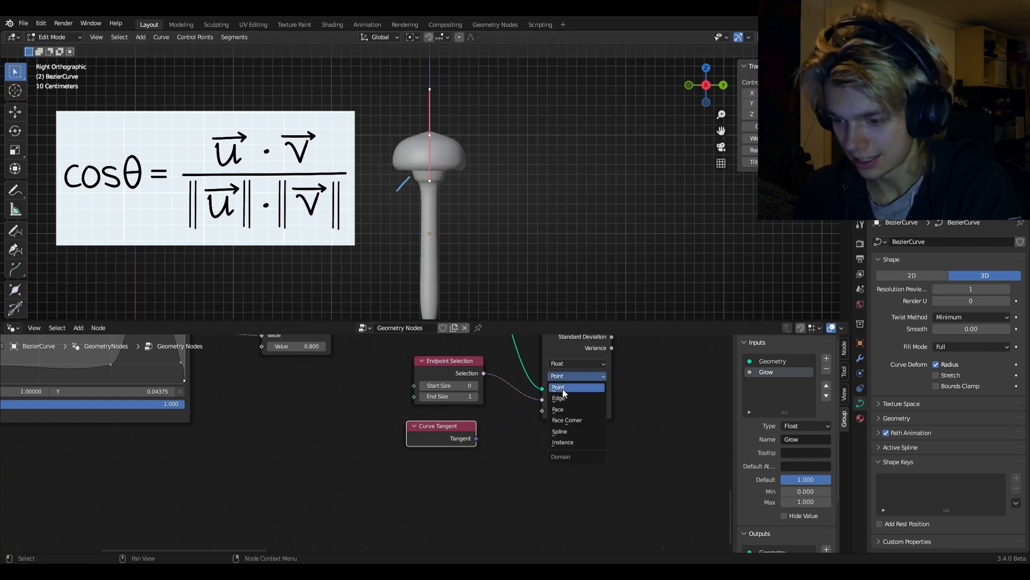
left_click(564, 358)
left_click(563, 362)
left_click(563, 385)
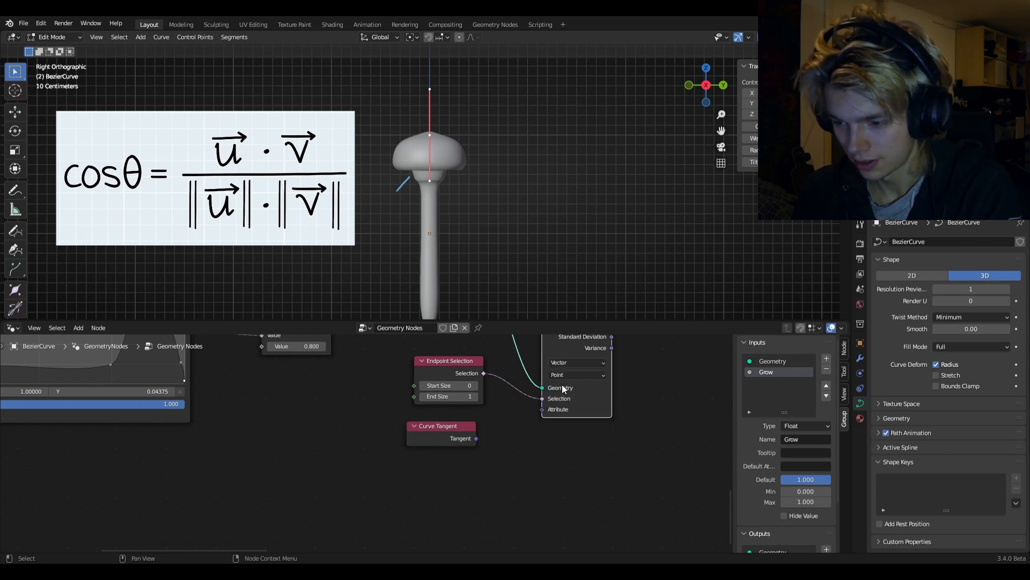
left_click_drag(476, 438, 542, 410)
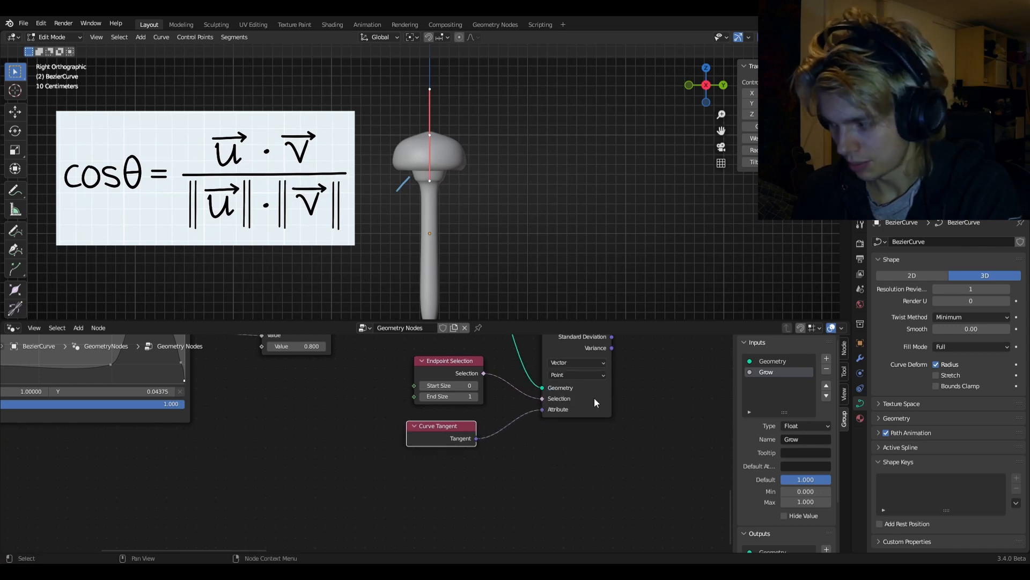
Add a Vector Math node beside the Attribute Statistic and connect the Median output to its first vector input.
middle_click_drag(594, 398, 478, 410)
scroll(380, 427, "down", 3)
scroll(380, 427, "up", 2)
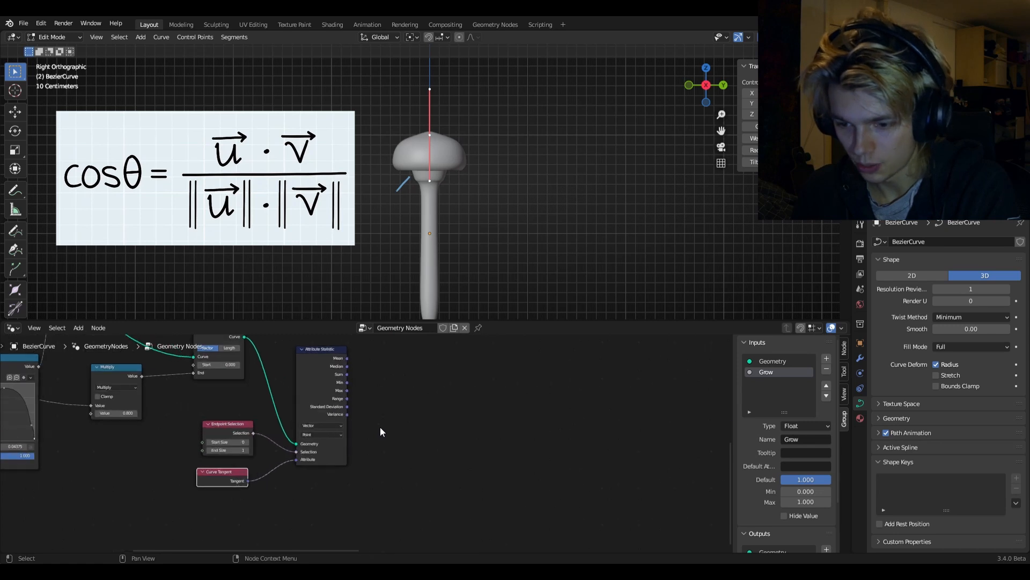
middle_click_drag(381, 425, 486, 424)
scroll(485, 407, "up", 2)
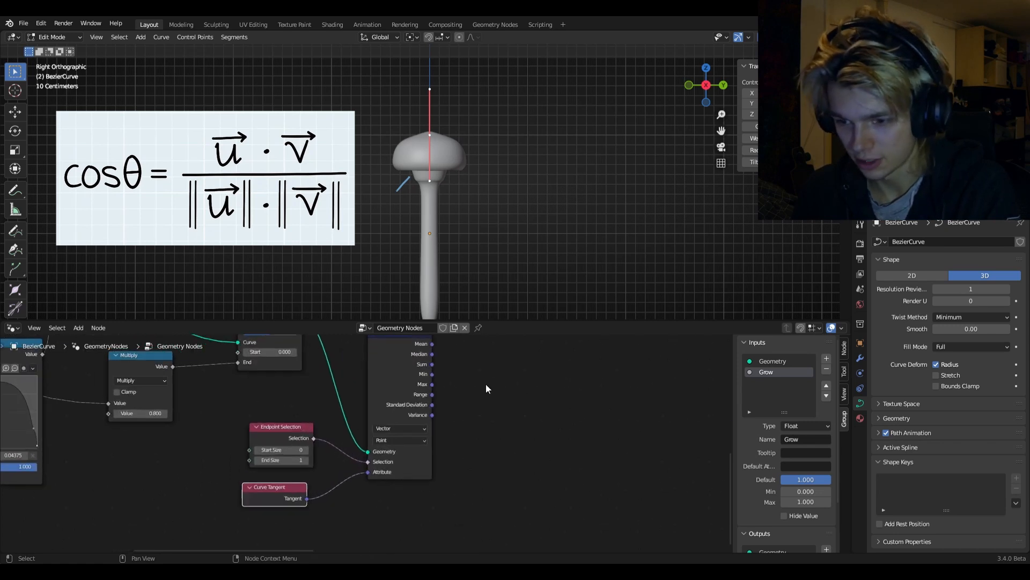
key("shift+a")
middle_click_drag(485, 384, 349, 398)
left_click(391, 309)
type("vec")
left_click(413, 337)
left_click(422, 395)
left_click_drag(404, 370, 438, 361)
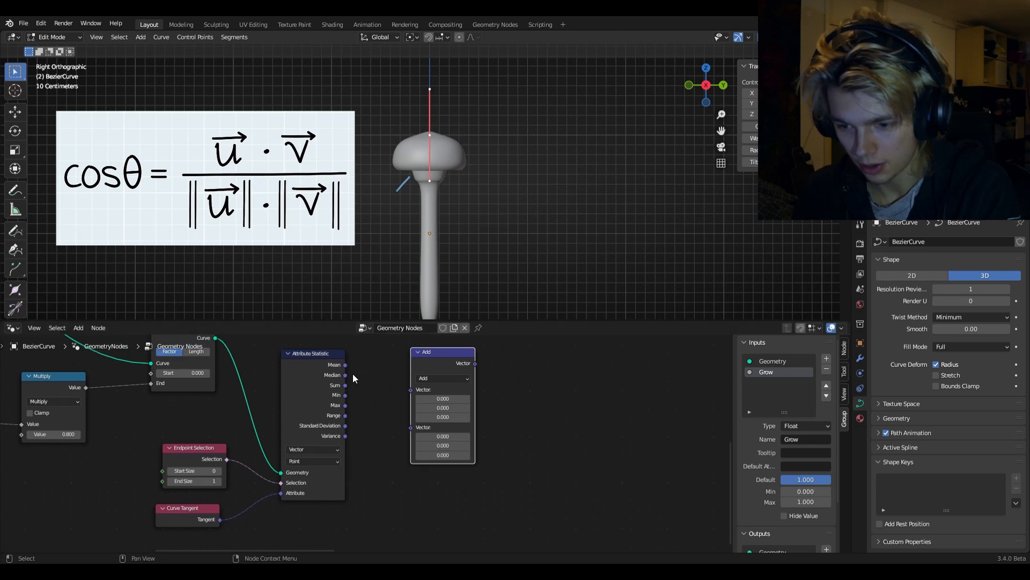
left_click_drag(345, 374, 411, 389)
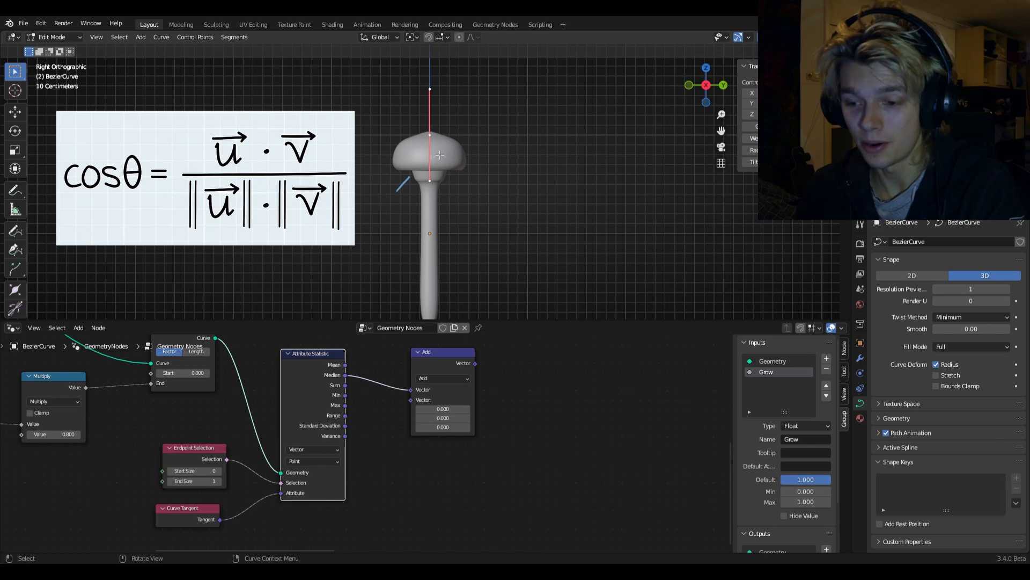
Make room before the Vector Math node and add a Vector input node with its Z value set to 1.
middle_click_drag(369, 449, 378, 427)
left_click_drag(436, 356, 502, 361)
key("shift+a")
type("vec")
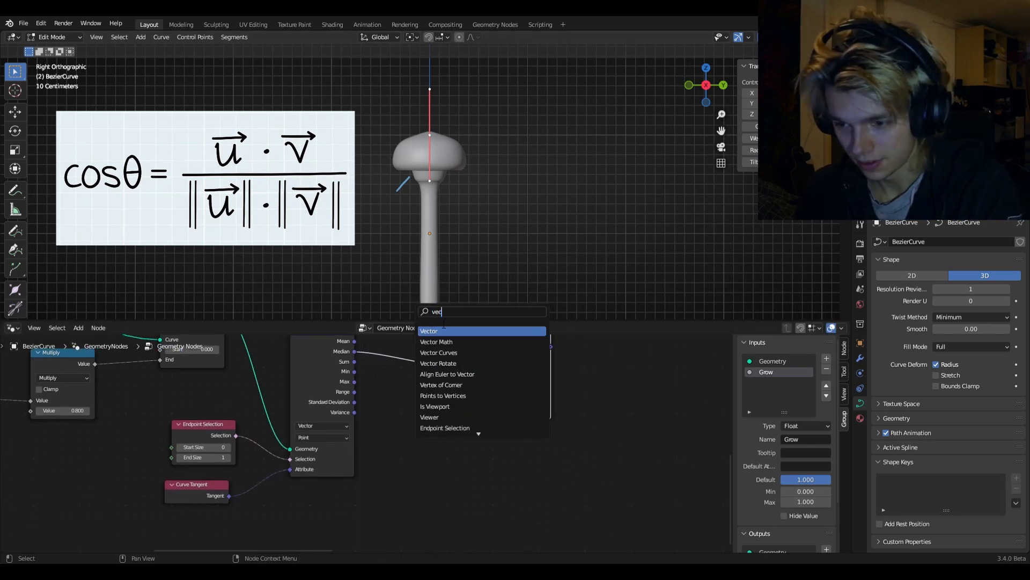
key("Return")
left_click(422, 453)
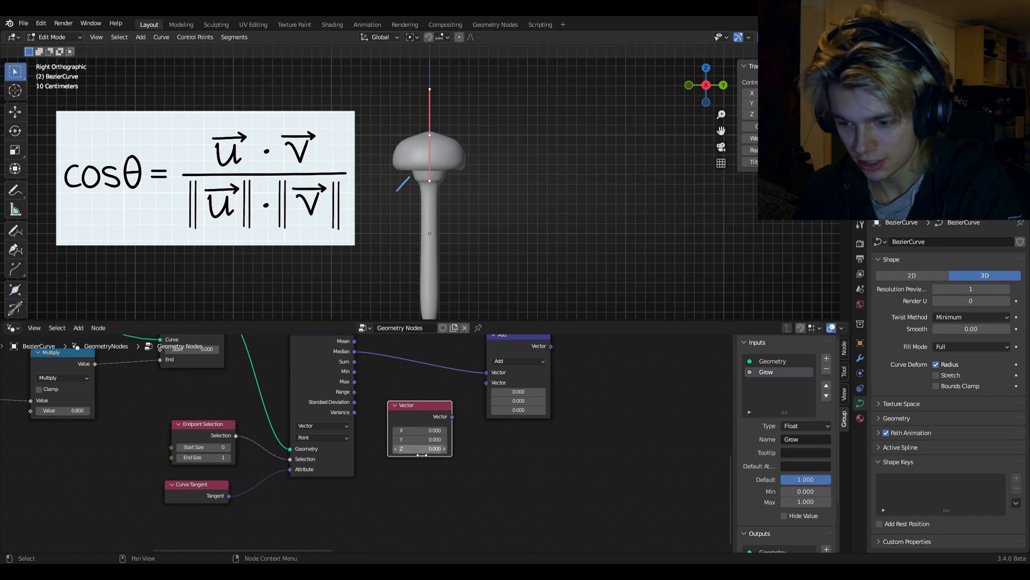
left_click(425, 449)
type("1")
key("Return")
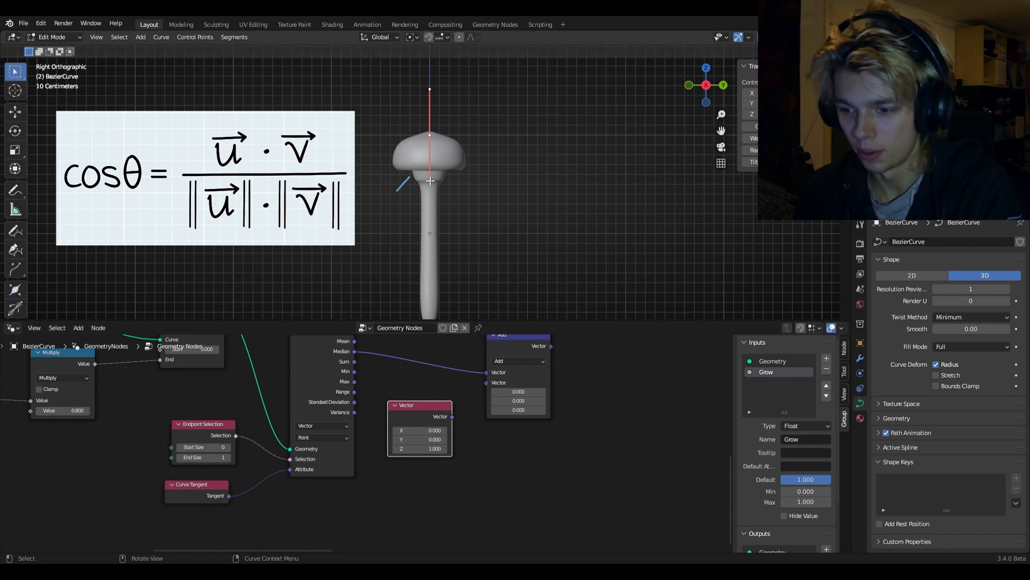
Bend the stem by rotating the curve's top control point and moving it about 0.49 m in Y and -0.15 m in Z.
middle_click_drag(516, 403, 428, 413)
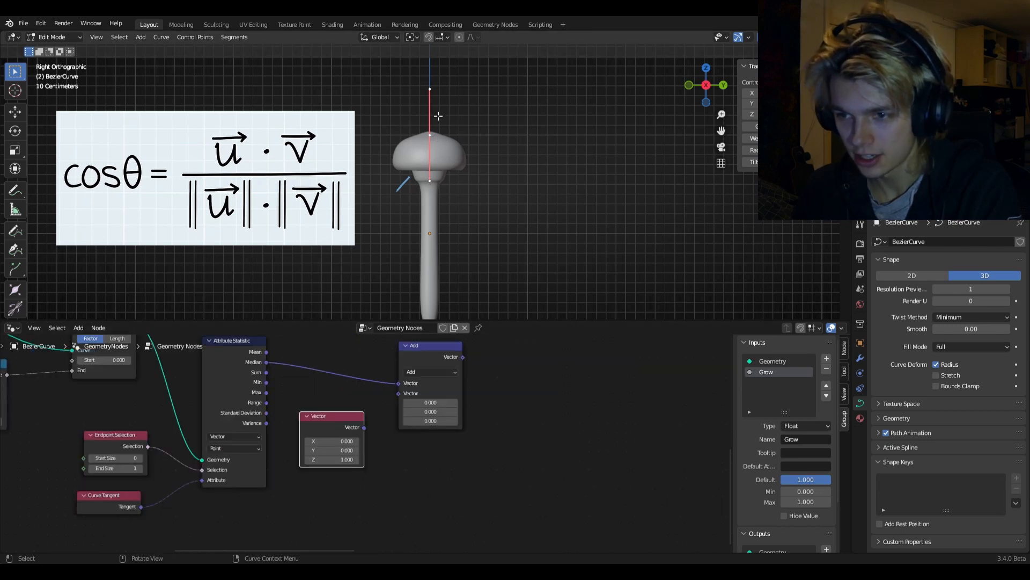
key("r")
left_click(462, 116)
key("g")
left_click(510, 131)
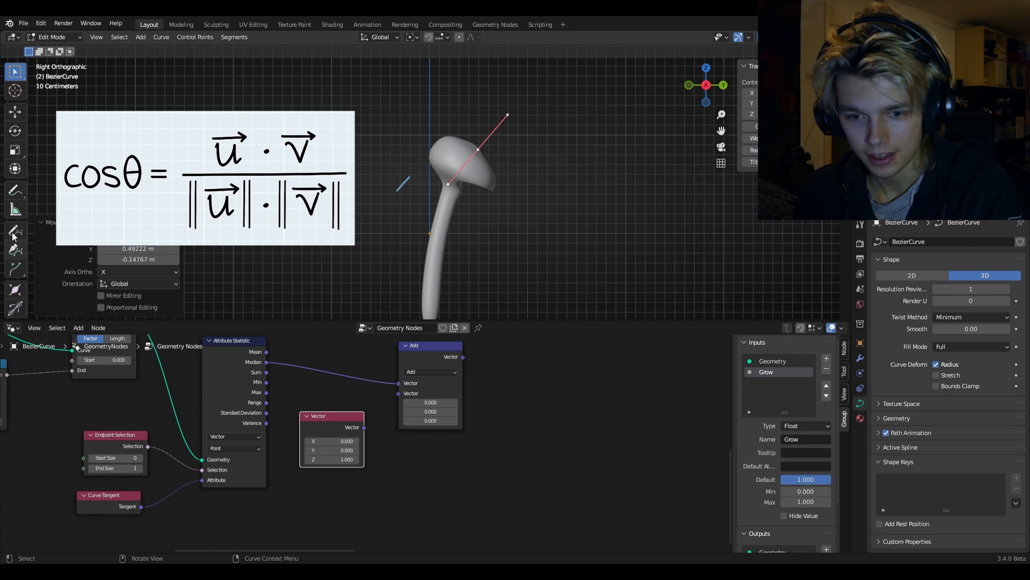
Switch to Object Mode and use the Annotate tool to sketch the vertical direction and the tilted curve direction over the mushroom.
left_click(49, 37)
left_click(46, 49)
left_click(15, 190)
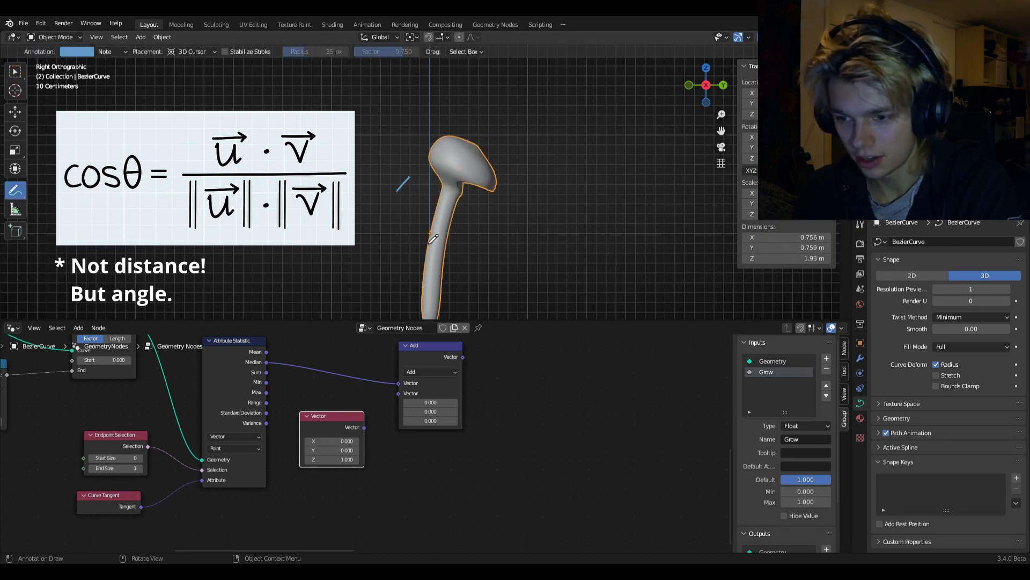
left_click_drag(428, 234, 437, 89)
mouse_move(476, 120)
left_mouse_down()
mouse_move(434, 185)
mouse_move(435, 222)
left_mouse_up()
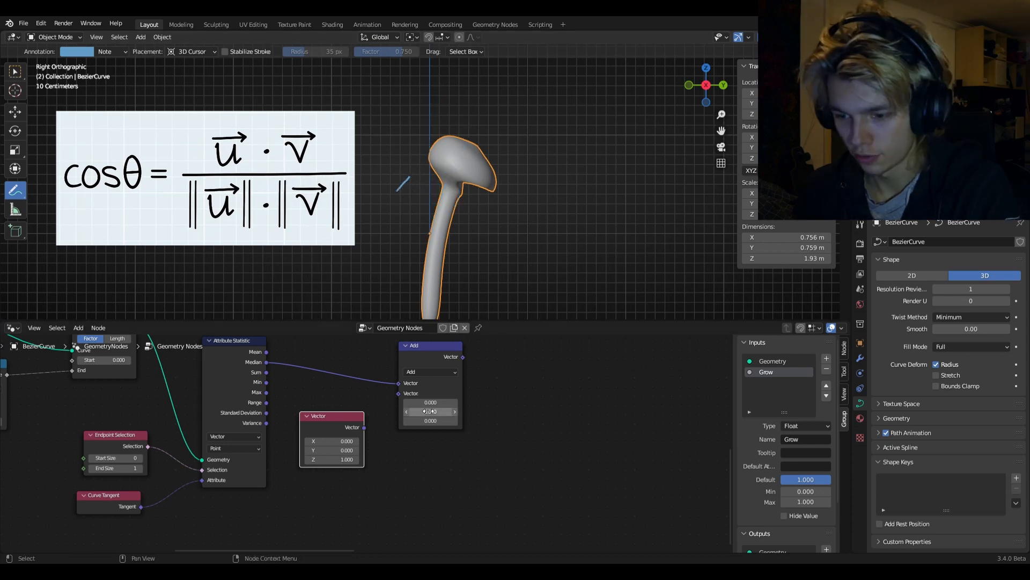
Set the Vector Math node to Multiply with a second vector of 1, 0, 1 and move it above the Vector node.
left_click(416, 372)
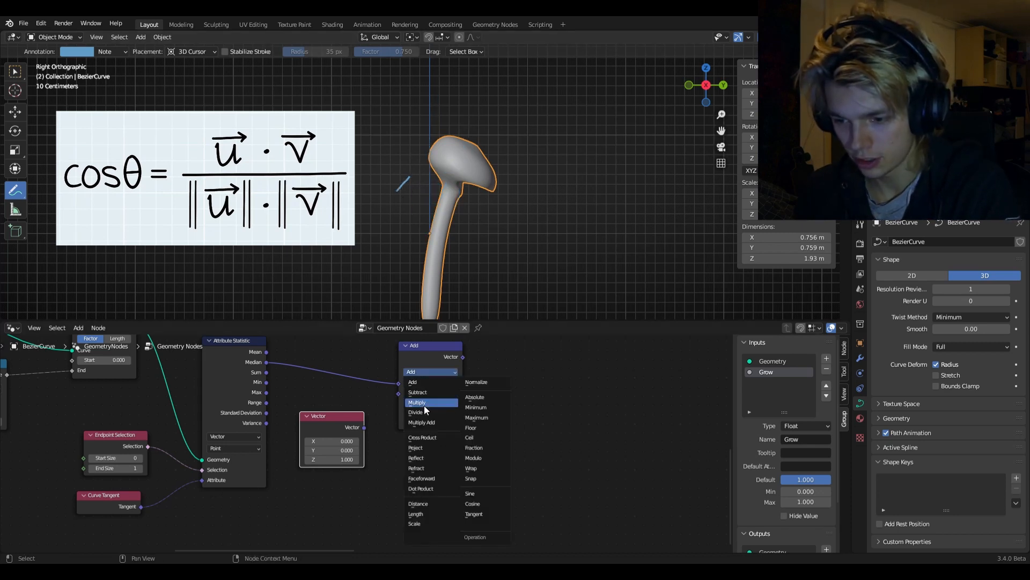
left_click(420, 391)
left_click(407, 387)
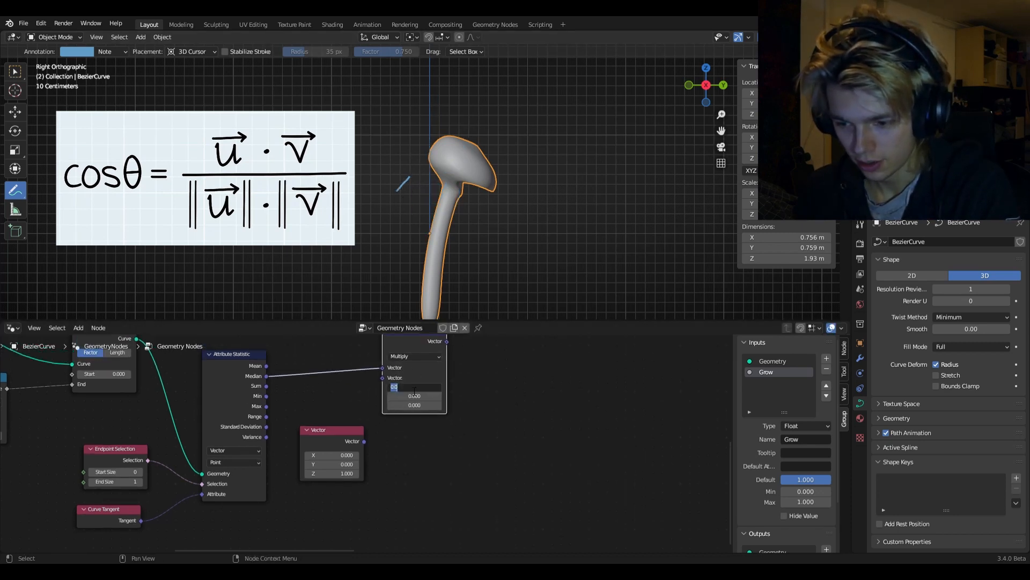
type("1")
key("Return")
left_click(414, 404)
type("1")
key("Return")
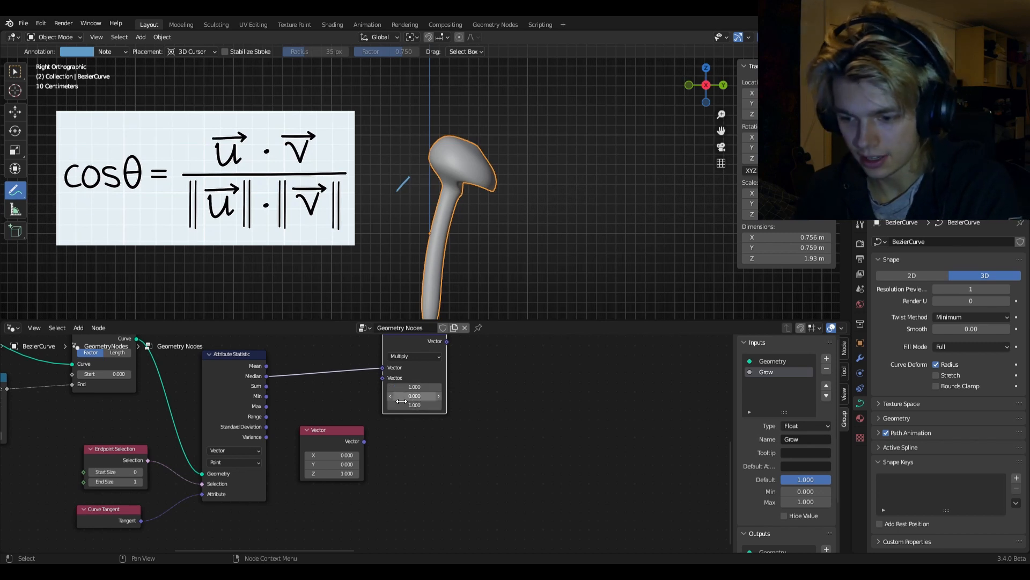
scroll(454, 399, "down", 2)
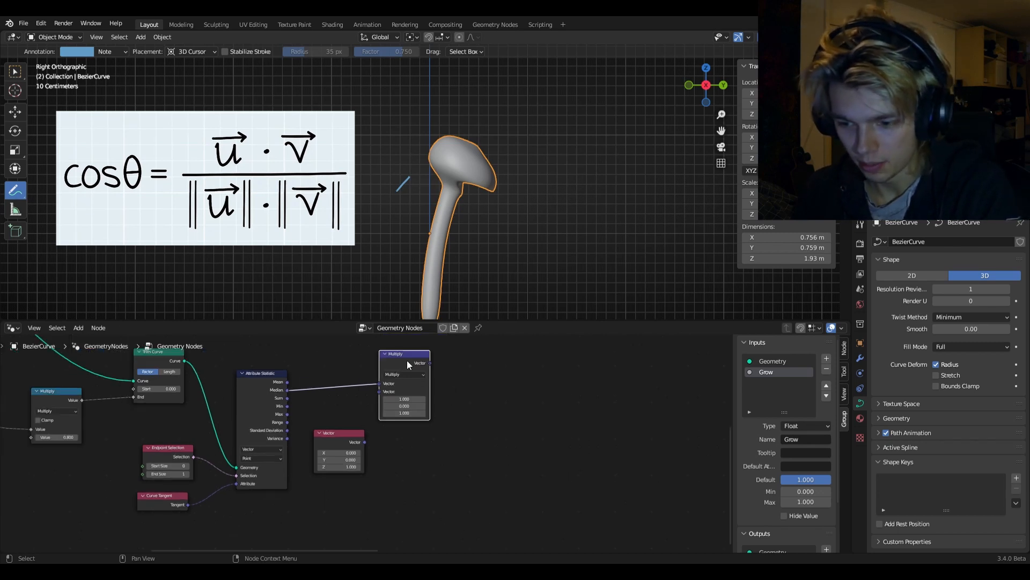
left_click_drag(408, 365, 345, 371)
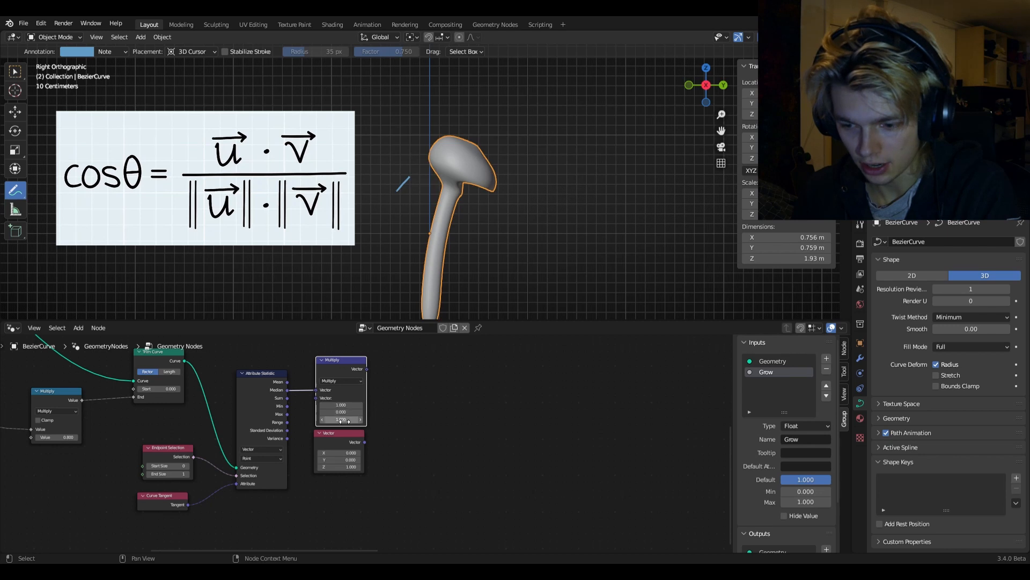
scroll(357, 435, "up", 2)
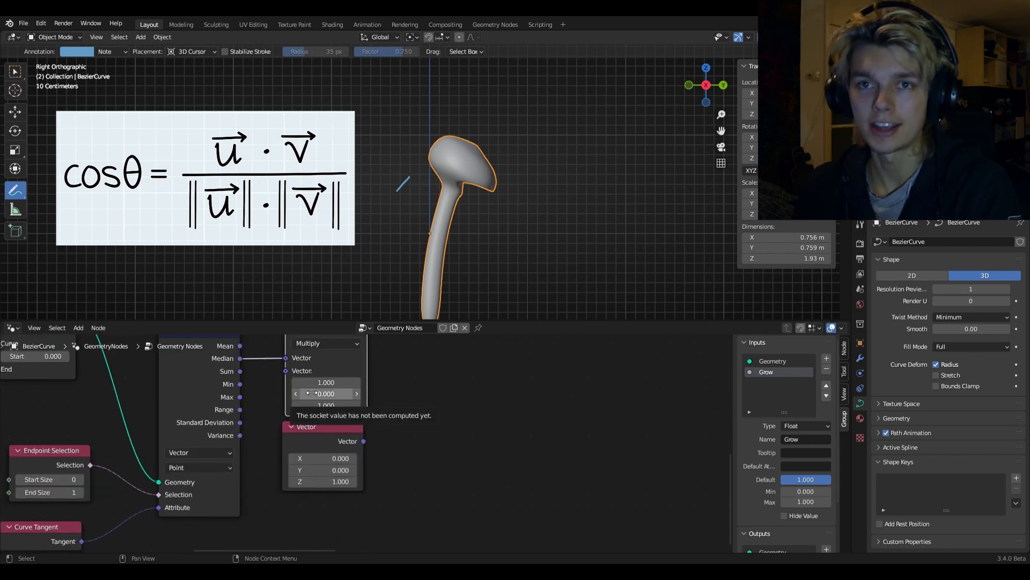
Duplicate the vector Multiply node, place the copy after the original and change its operation to Dot Product.
scroll(404, 417, "down", 1)
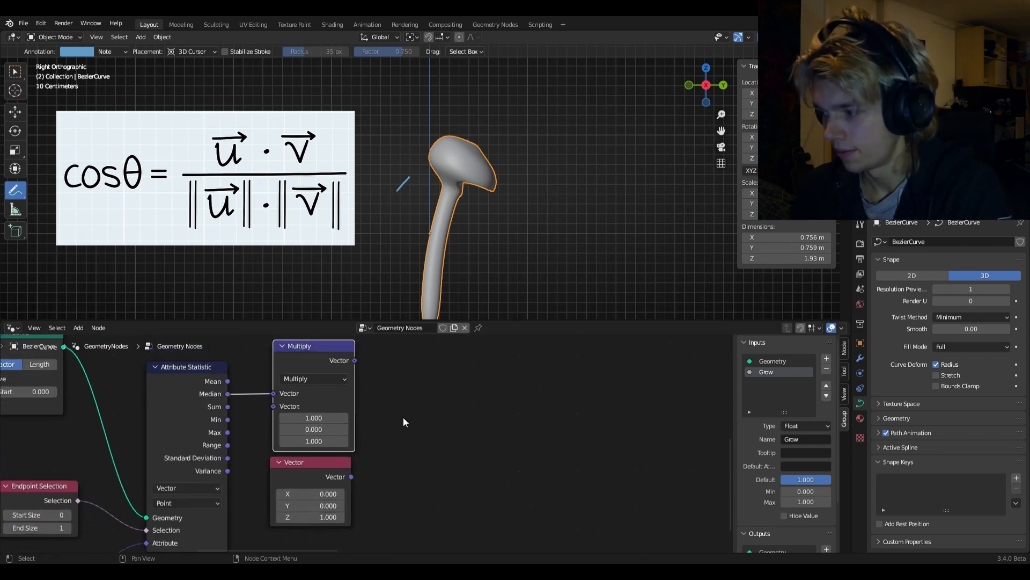
scroll(363, 376, "down", 1)
key("shift+d")
left_click(442, 387)
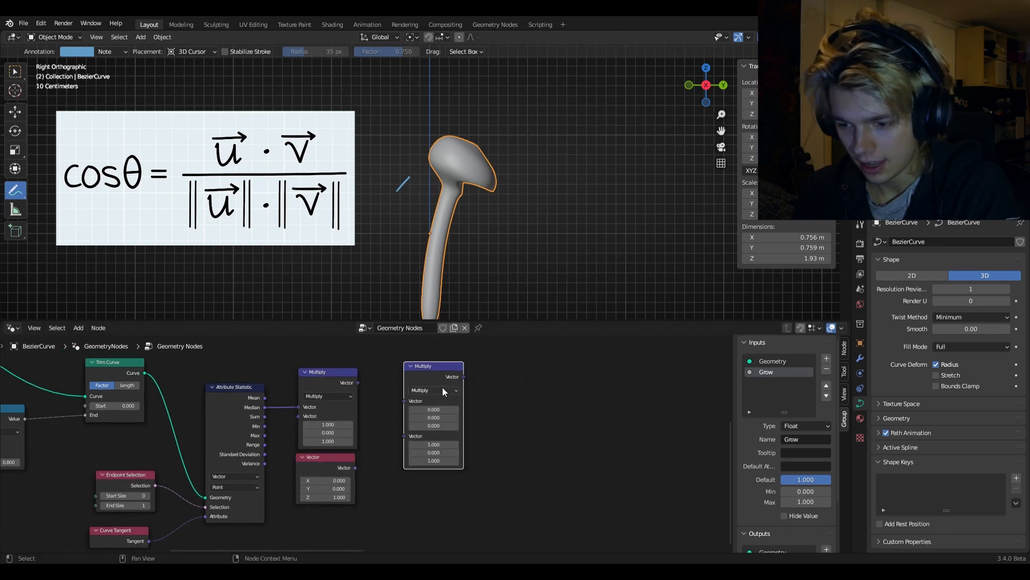
left_click(440, 389)
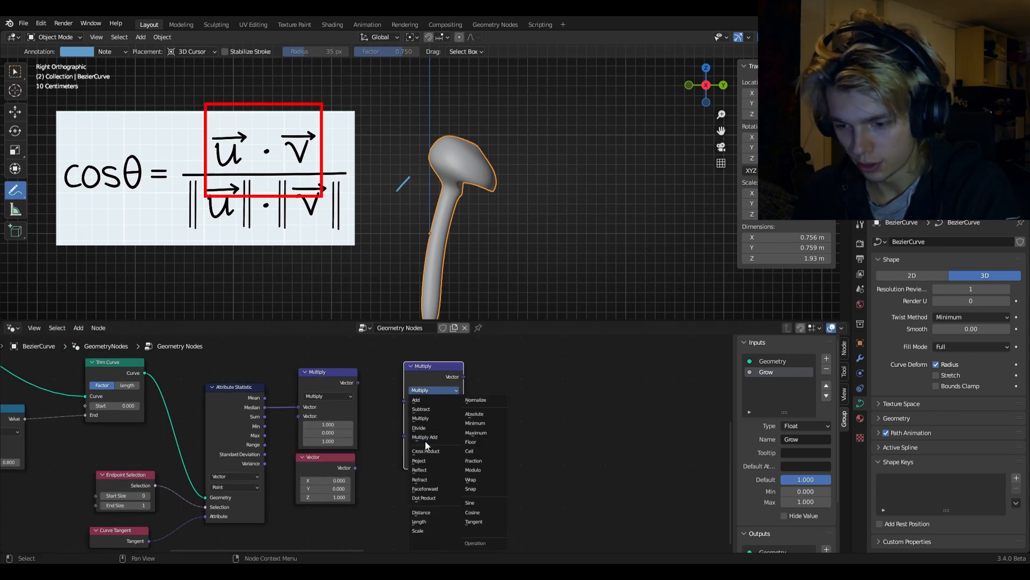
left_click(425, 496)
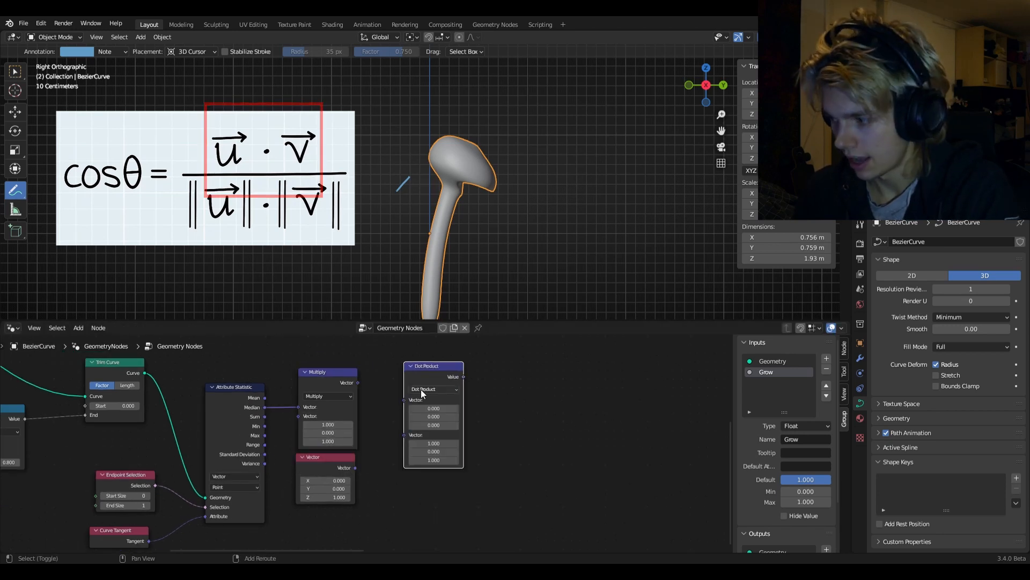
Duplicate the Dot Product node below the original and change the copy's operation to Length.
key("shift+d")
left_click(418, 504)
middle_click_drag(483, 485, 476, 427)
left_click(424, 439)
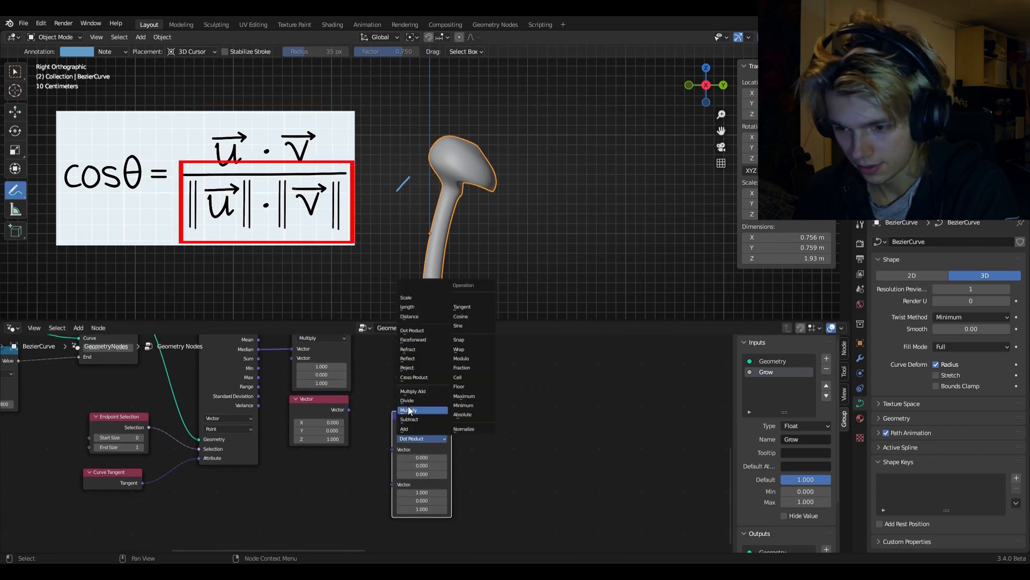
left_click(407, 307)
middle_click_drag(464, 354, 464, 416)
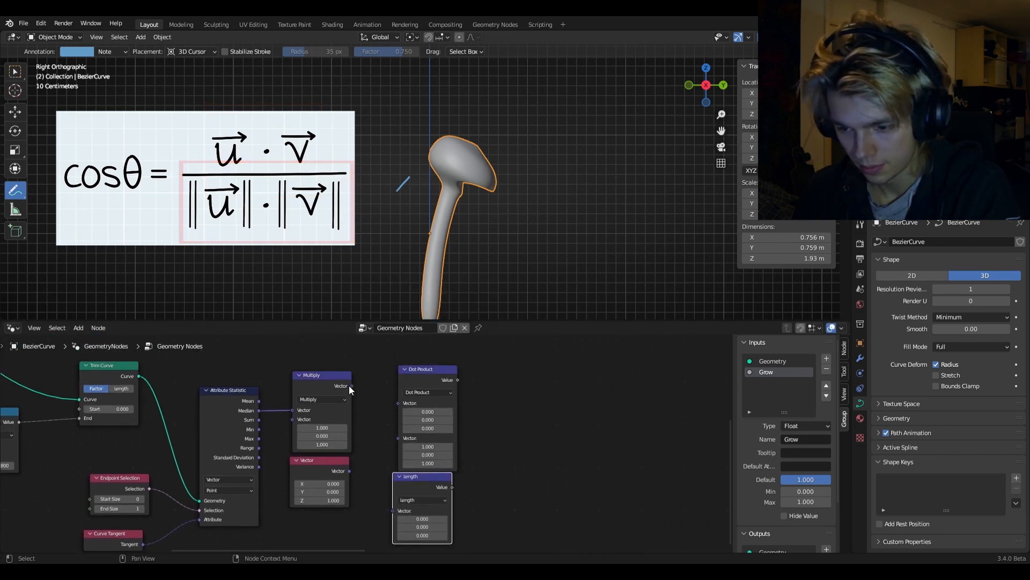
Connect the vector Multiply output and the Vector node's output to the two inputs of the Dot Product node.
left_click_drag(349, 386, 403, 408)
left_click(387, 401)
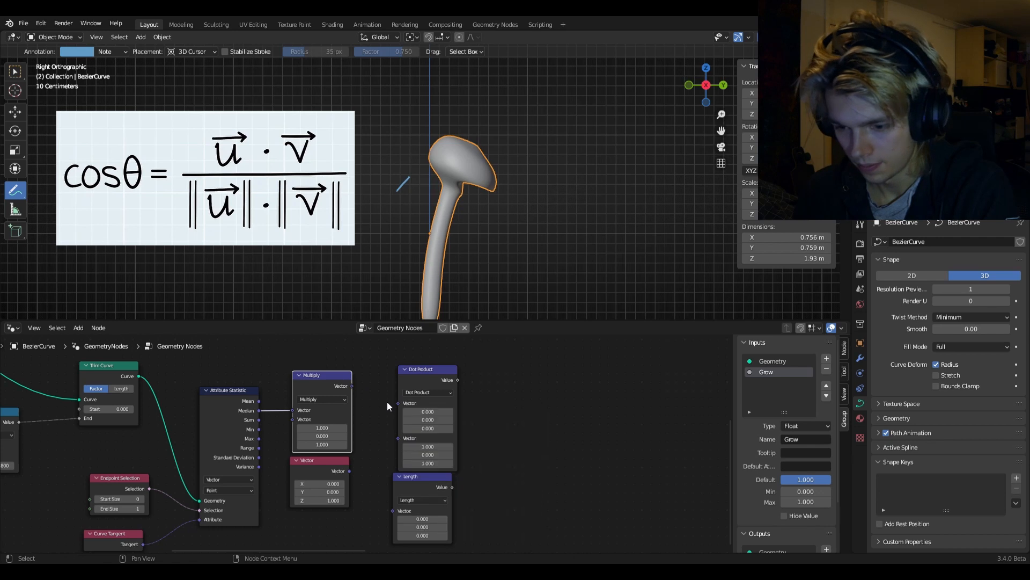
left_click_drag(354, 385, 402, 404)
left_click_drag(350, 470, 399, 413)
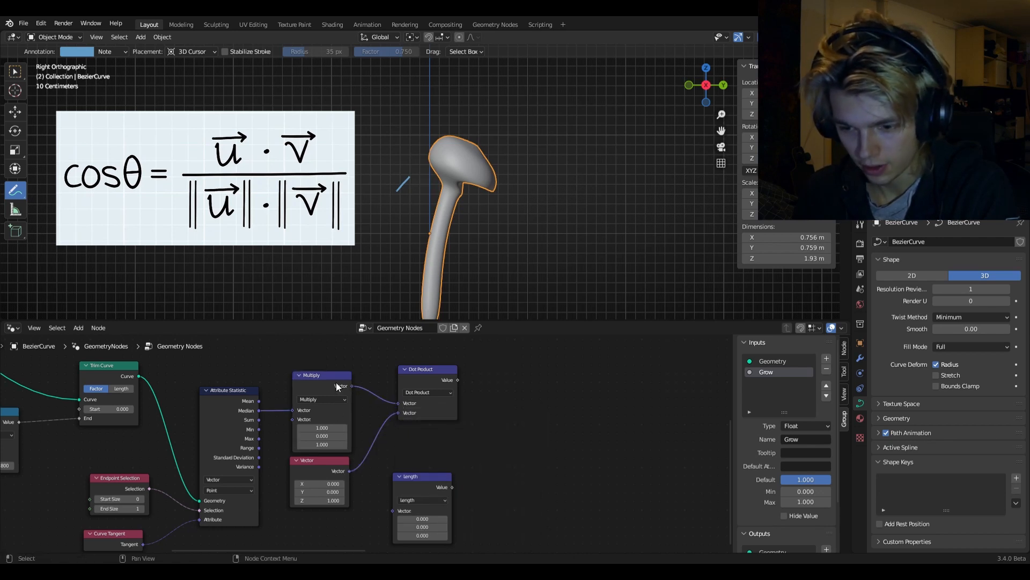
Align the Length node under the Dot Product node and connect the vector Multiply output to its input.
left_click_drag(417, 481, 416, 451)
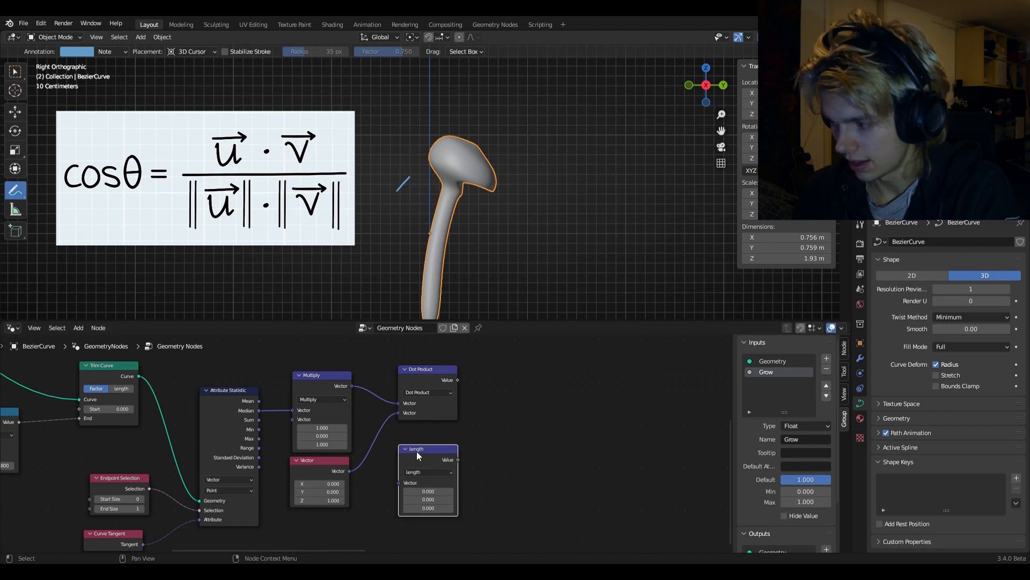
left_click_drag(353, 385, 400, 482)
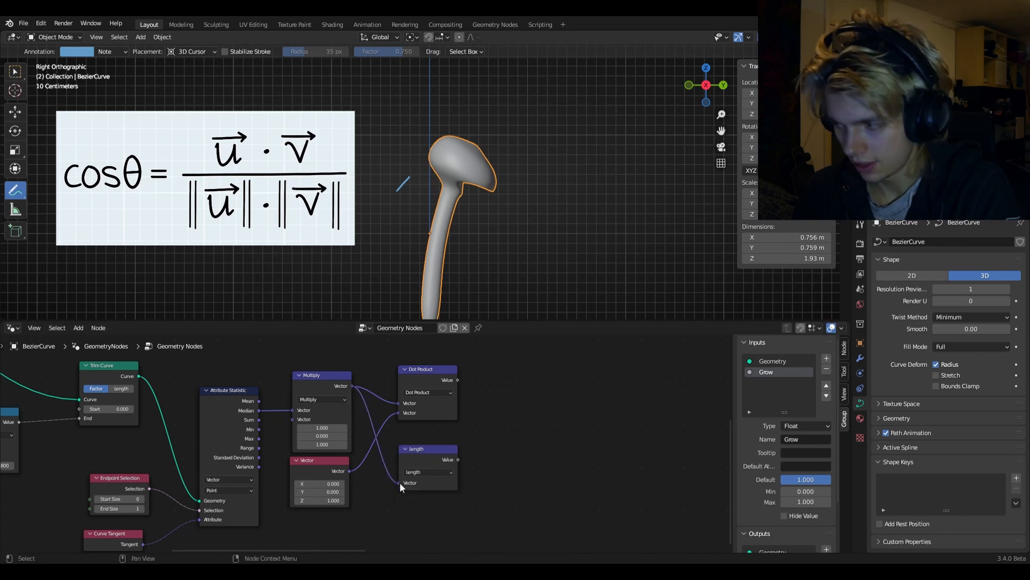
middle_click_drag(469, 441, 413, 407)
scroll(414, 407, "up", 4)
left_click_drag(376, 417, 374, 392)
scroll(372, 396, "down", 4)
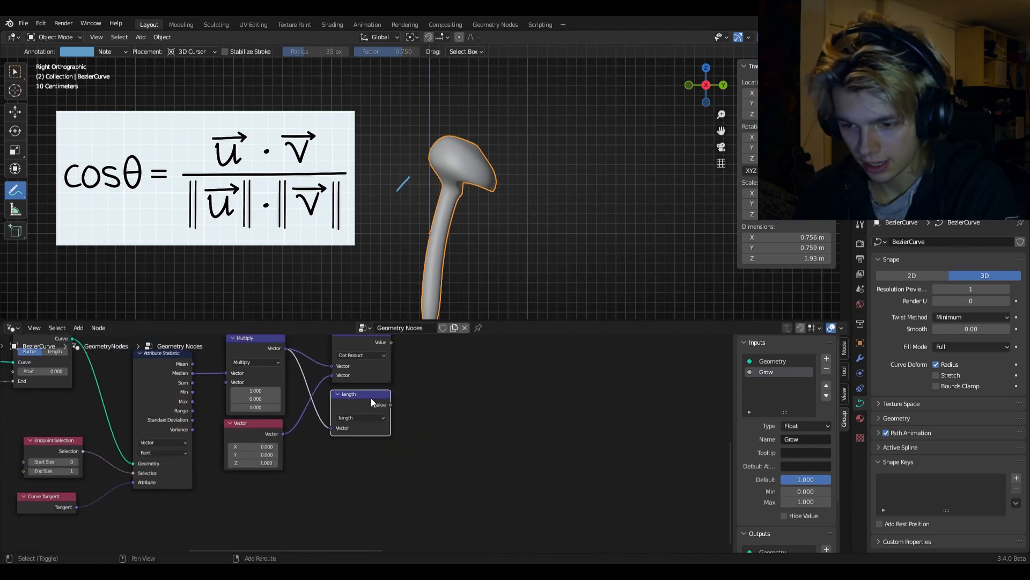
Duplicate the Length node below the first and connect the Vector node's output to the copy.
key("shift+d")
left_click(369, 454)
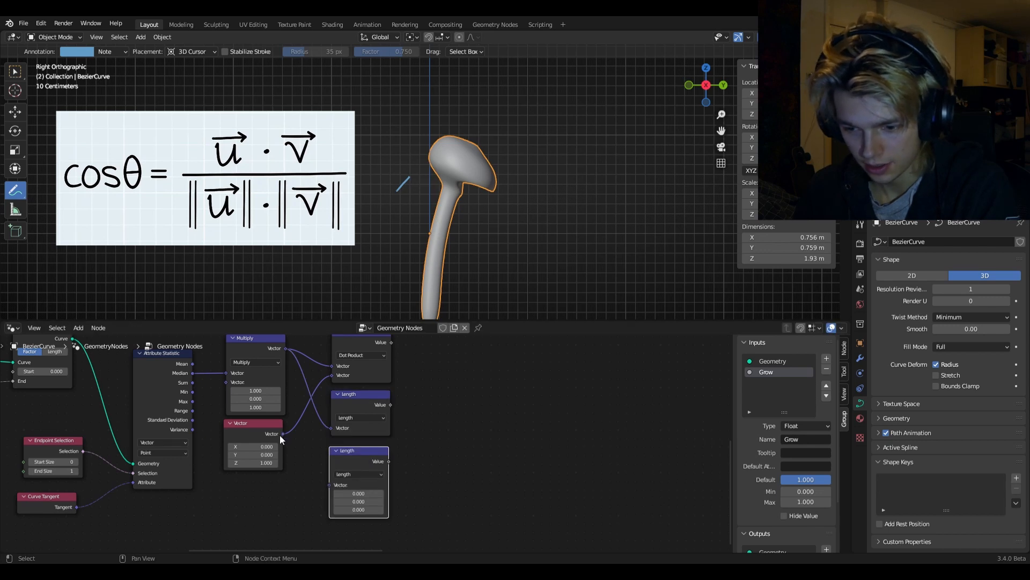
left_click_drag(283, 433, 333, 489)
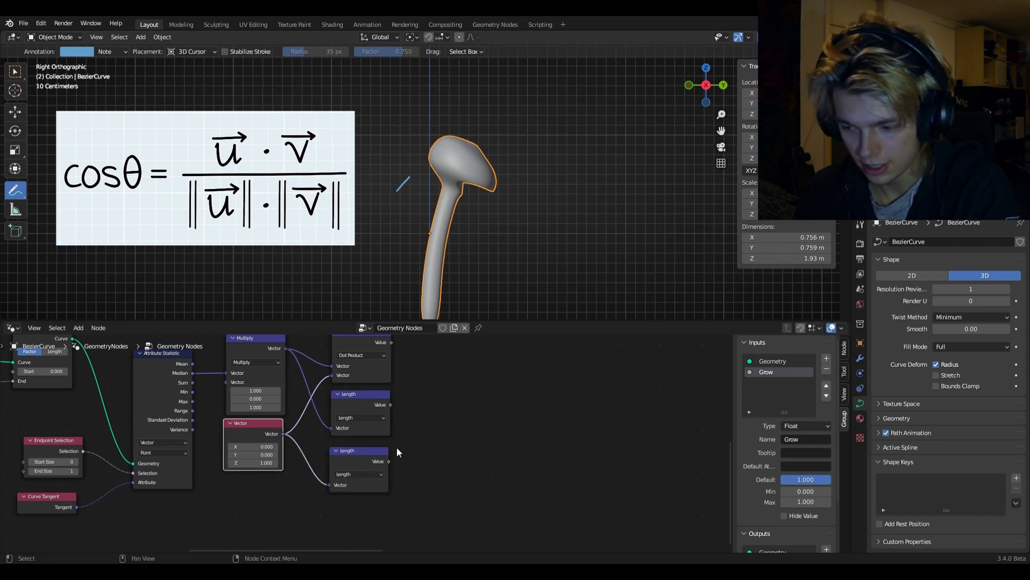
Add a Math node set to Multiply after the two Length nodes and connect both length values to its inputs.
scroll(397, 452, "right", 2)
key("shift+a")
left_click(375, 317)
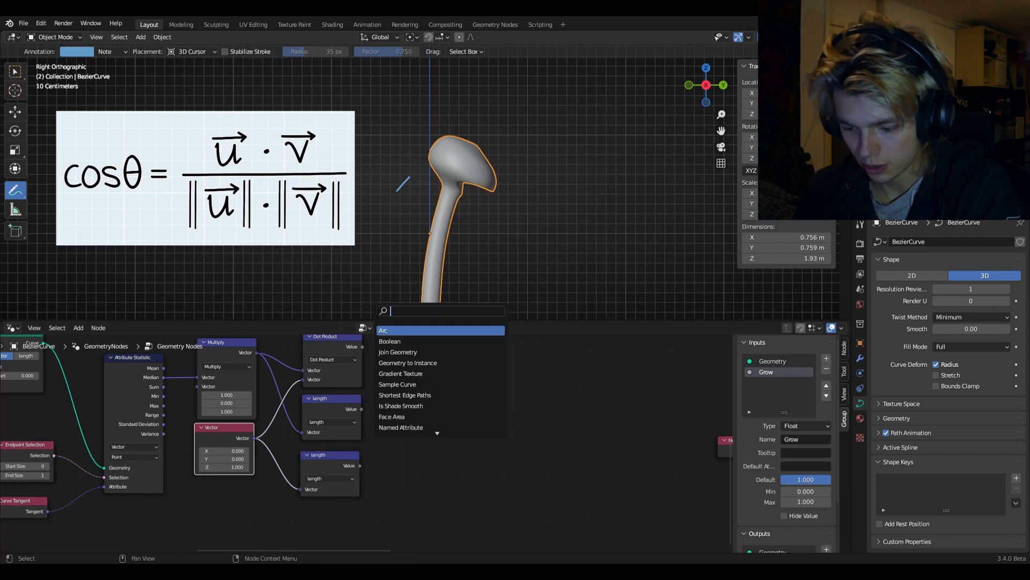
type("math")
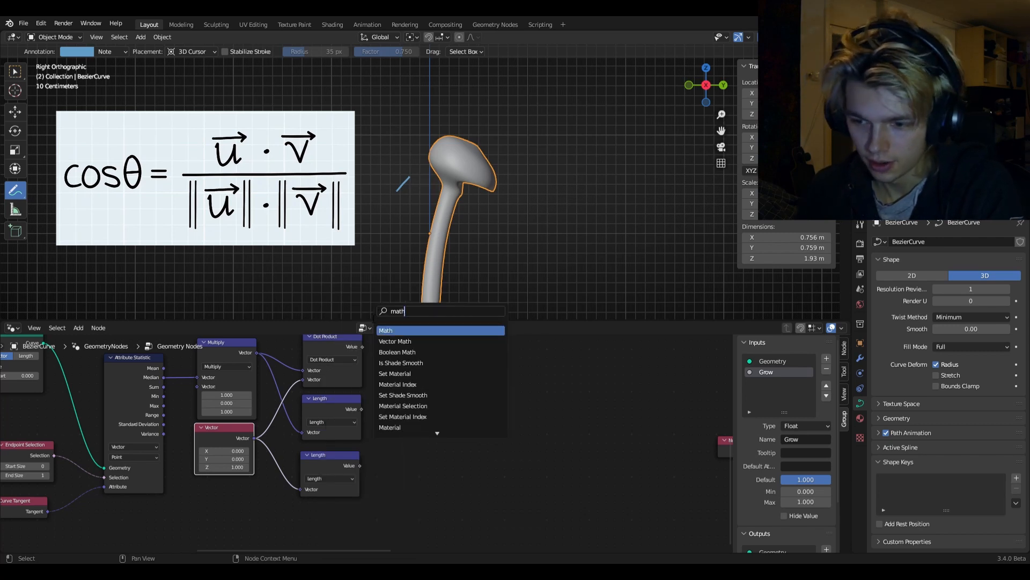
key("Return")
left_click(426, 408)
left_click_drag(360, 465, 397, 424)
left_click(410, 403)
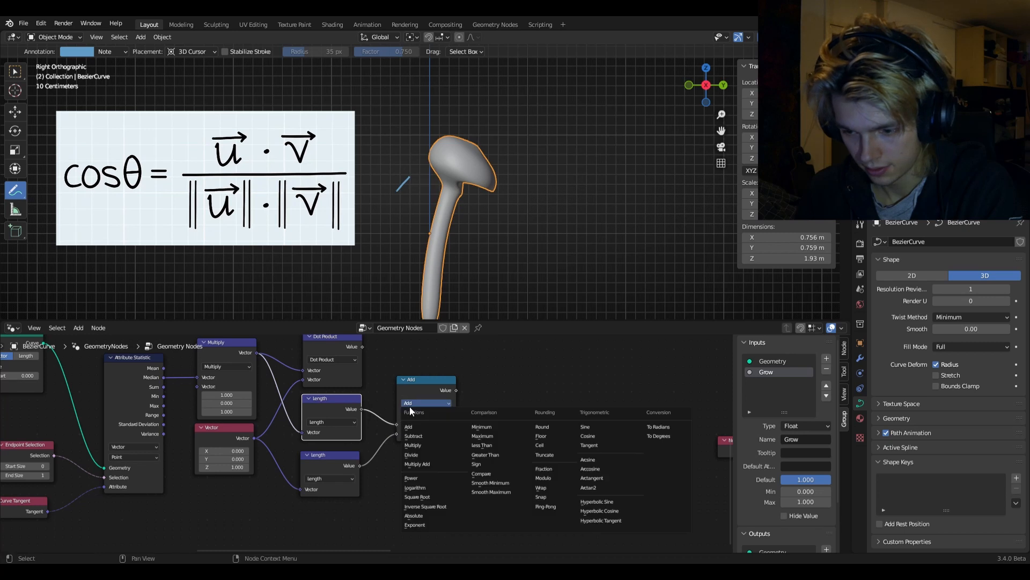
left_click(418, 447)
middle_click_drag(476, 413, 458, 435)
left_click_drag(414, 406, 400, 416)
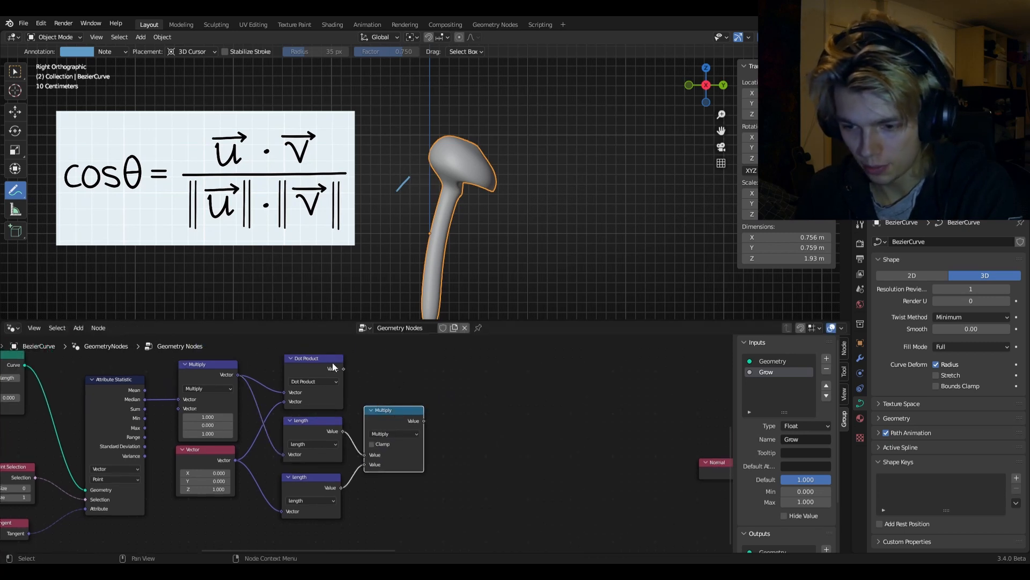
Duplicate the Math node as Divide and divide the Dot Product value by the product of the two lengths.
key("shift+d")
left_click(480, 387)
left_click(480, 387)
left_click(481, 382)
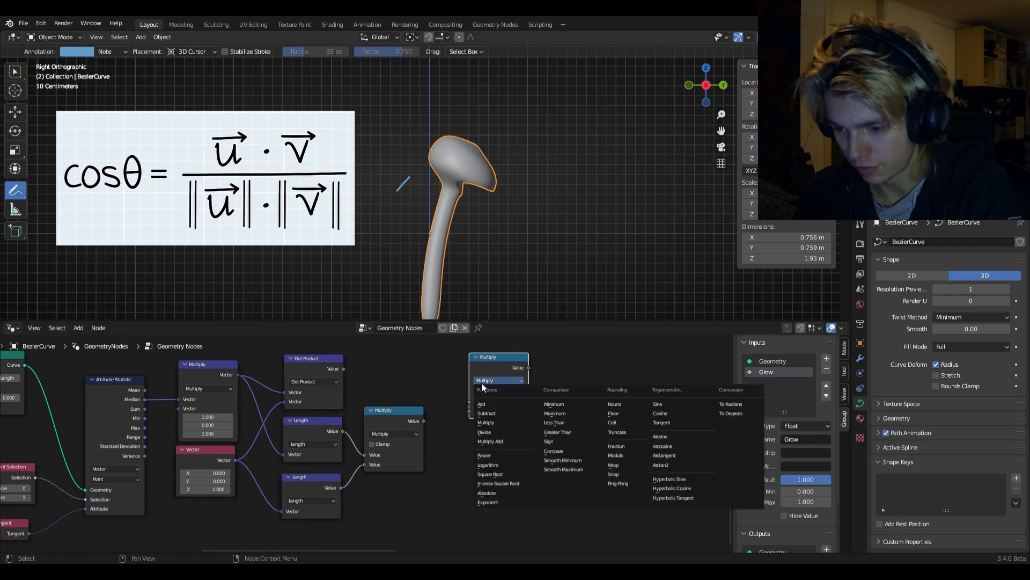
left_click(483, 380)
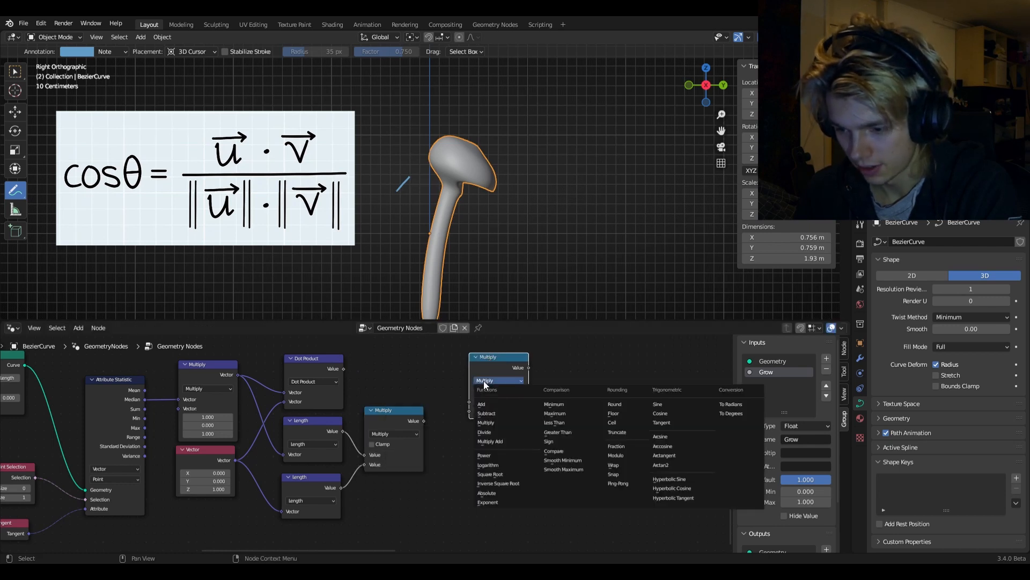
left_click(494, 429)
left_click_drag(344, 369, 469, 411)
left_click_drag(492, 363, 462, 360)
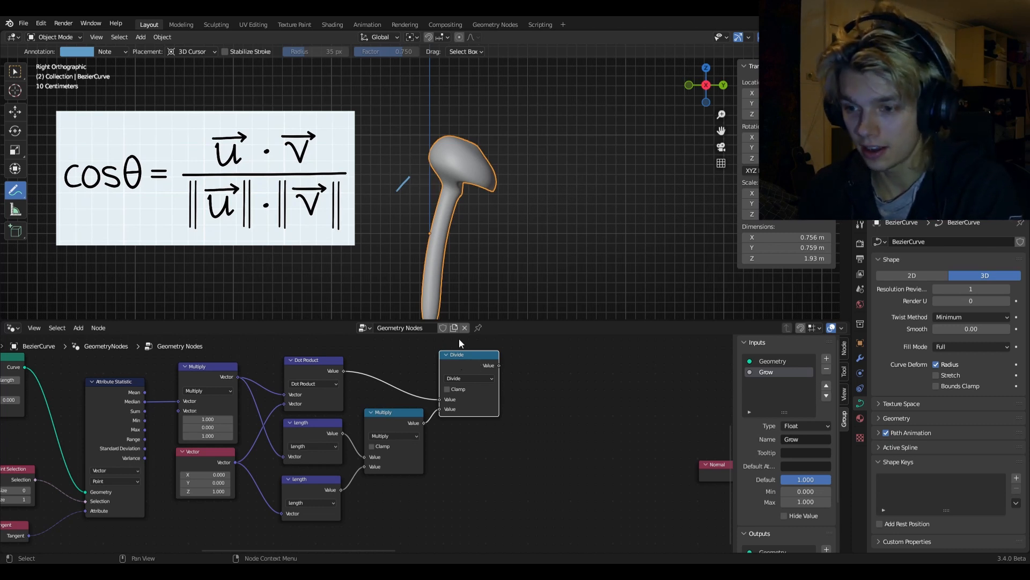
Annotate the viewport with the vertical and tilted directions over the mushroom and handwrite cos(θ) beside it.
mouse_move(433, 212)
left_mouse_down()
mouse_move(430, 115)
mouse_move(509, 98)
left_mouse_up()
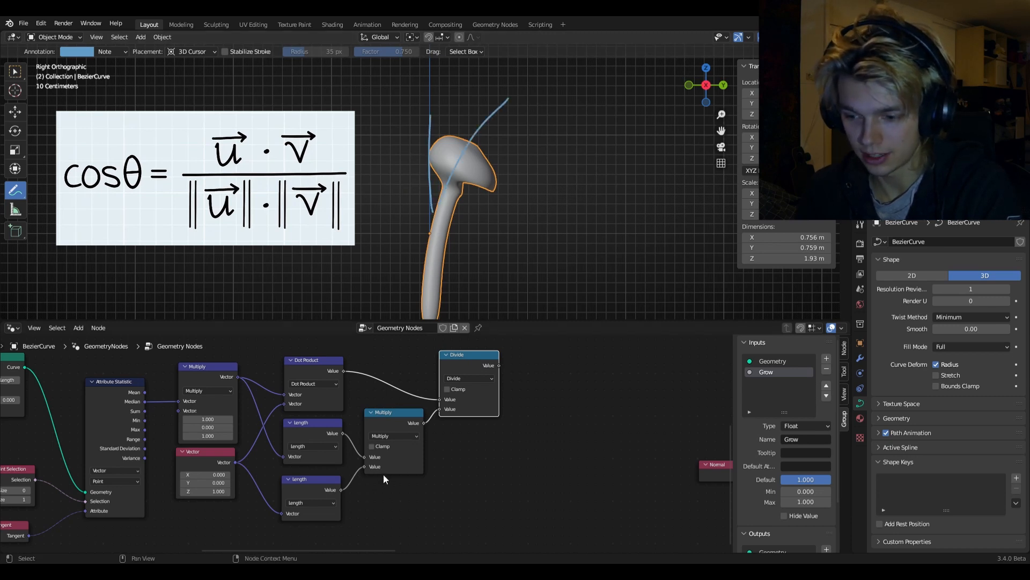
left_click_drag(499, 365, 563, 380)
mouse_move(553, 182)
left_mouse_down()
mouse_move(538, 215)
mouse_move(569, 203)
left_mouse_up()
mouse_move(615, 199)
left_mouse_down()
mouse_move(593, 231)
mouse_move(650, 161)
left_mouse_up()
mouse_move(657, 228)
left_mouse_down()
mouse_move(643, 198)
mouse_move(656, 226)
mouse_move(663, 208)
left_mouse_up()
left_click_drag(678, 165, 670, 265)
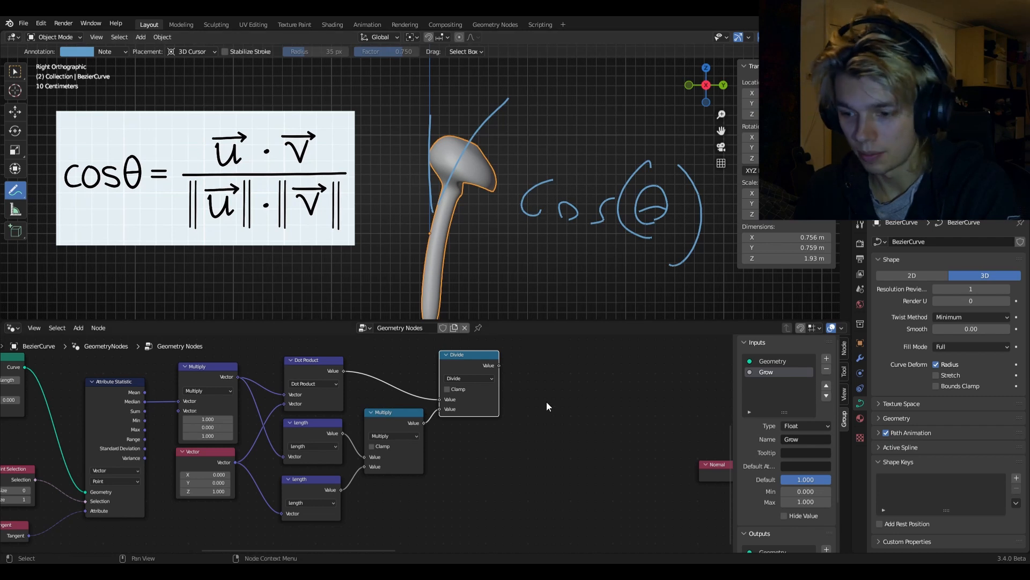
Duplicate the Divide node, set the copy to Arccosine and feed it the Divide node's value.
middle_click_drag(546, 401, 479, 407)
key("shift+d")
left_click(495, 361)
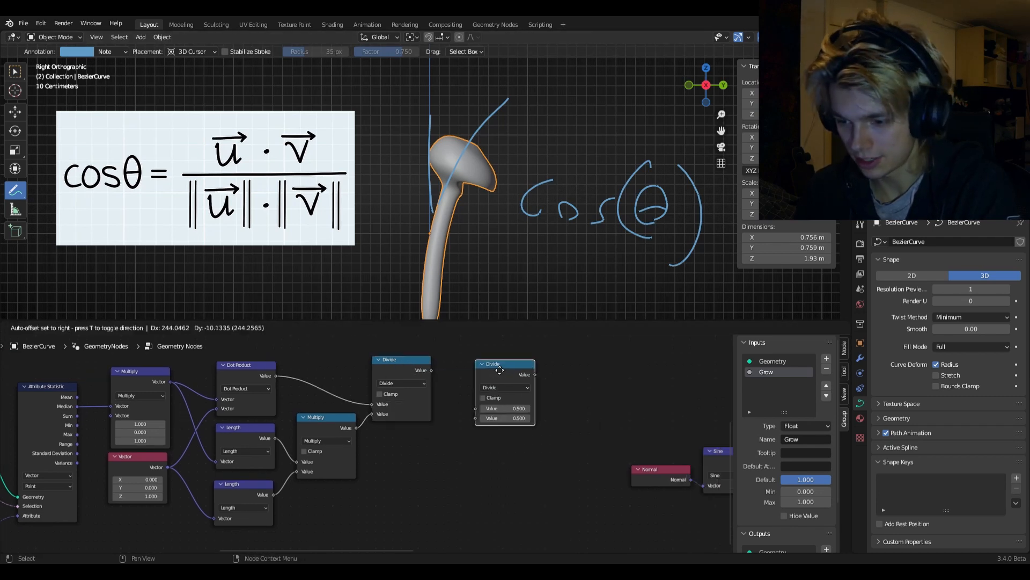
left_click(488, 387)
left_click(668, 453)
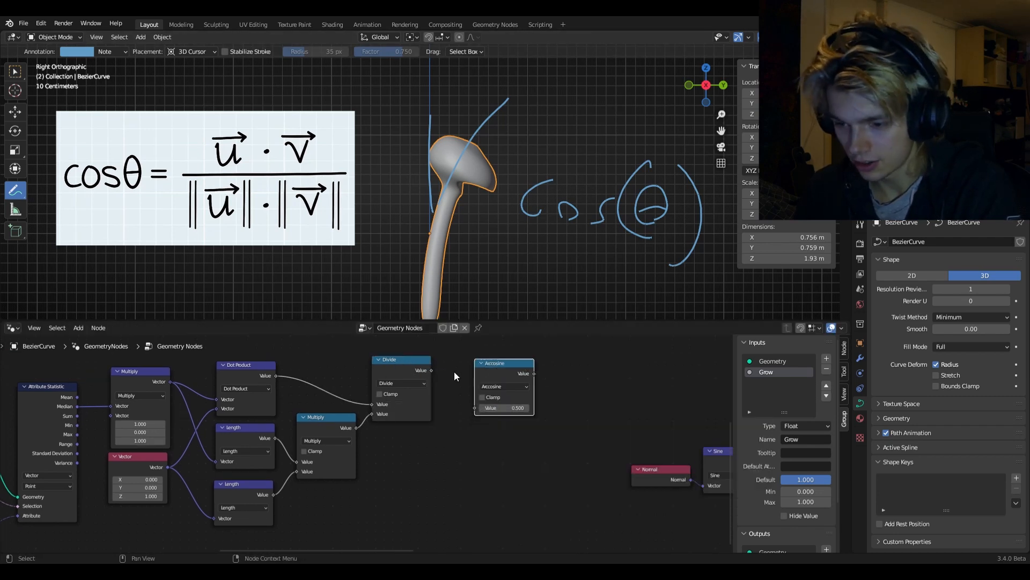
left_click_drag(430, 370, 467, 385)
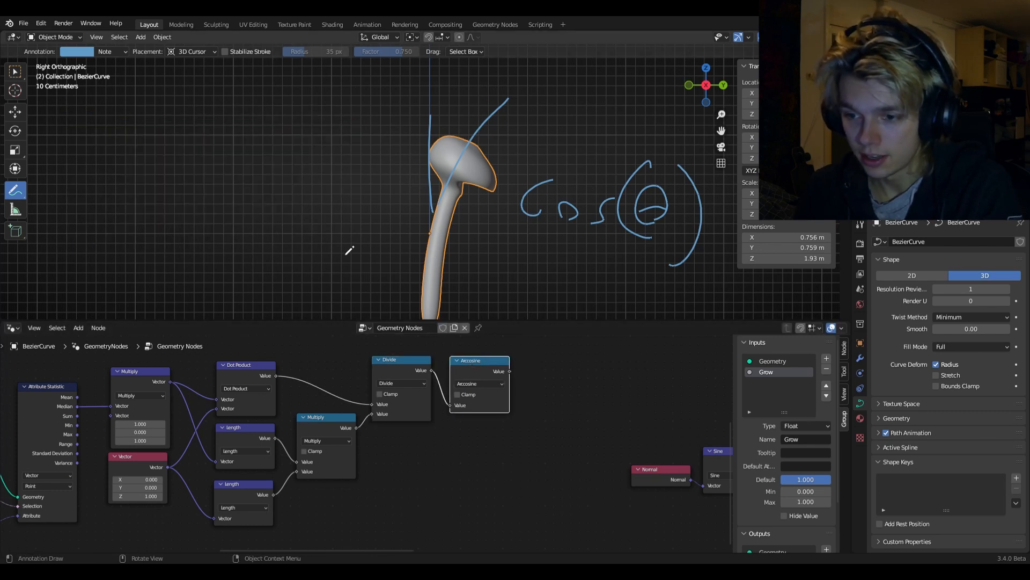
Sketch a vertical arrow and a tilted arrow sharing one origin beside the mushroom, with the angle between them marked.
left_click_drag(344, 246, 329, 155)
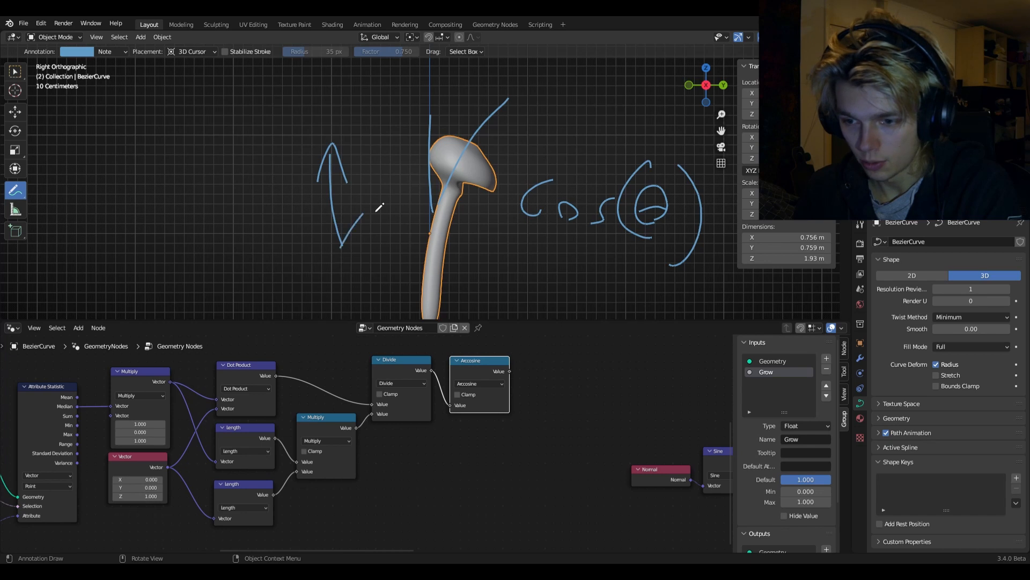
left_click_drag(349, 198, 384, 226)
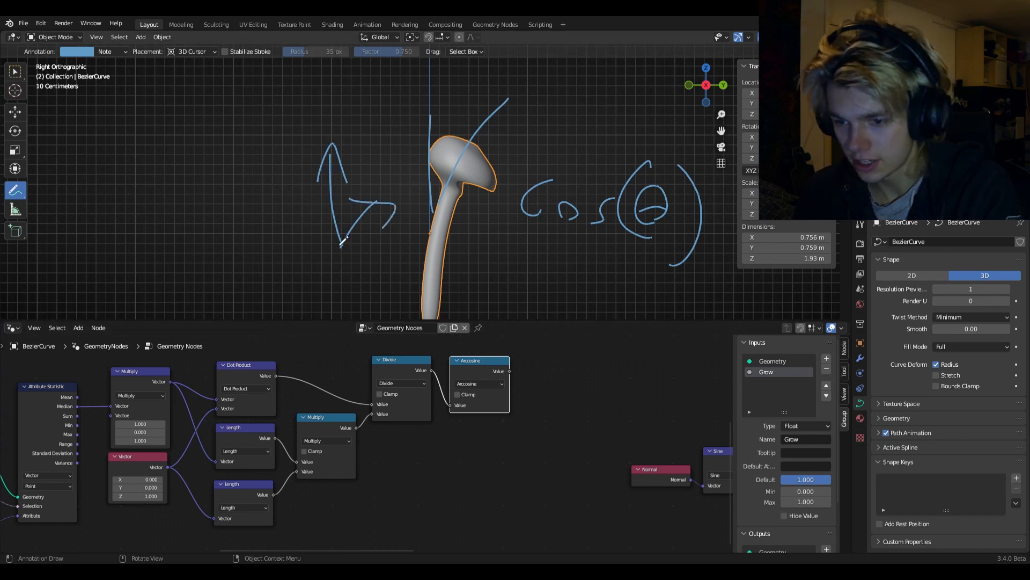
Duplicate the angle-calculation nodes from the vector Multiply through Arccosine and place the copies below the originals.
scroll(322, 377, "down", 7)
middle_click_drag(359, 396, 448, 403)
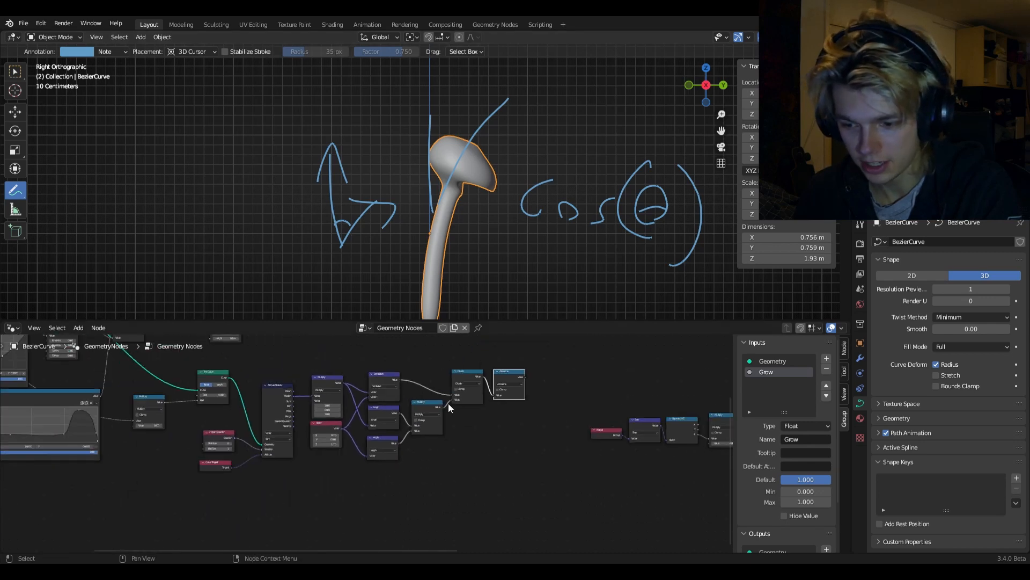
scroll(450, 405, "down", 2)
left_click_drag(489, 464, 324, 378)
middle_click_drag(342, 387, 353, 359)
key("shift+d")
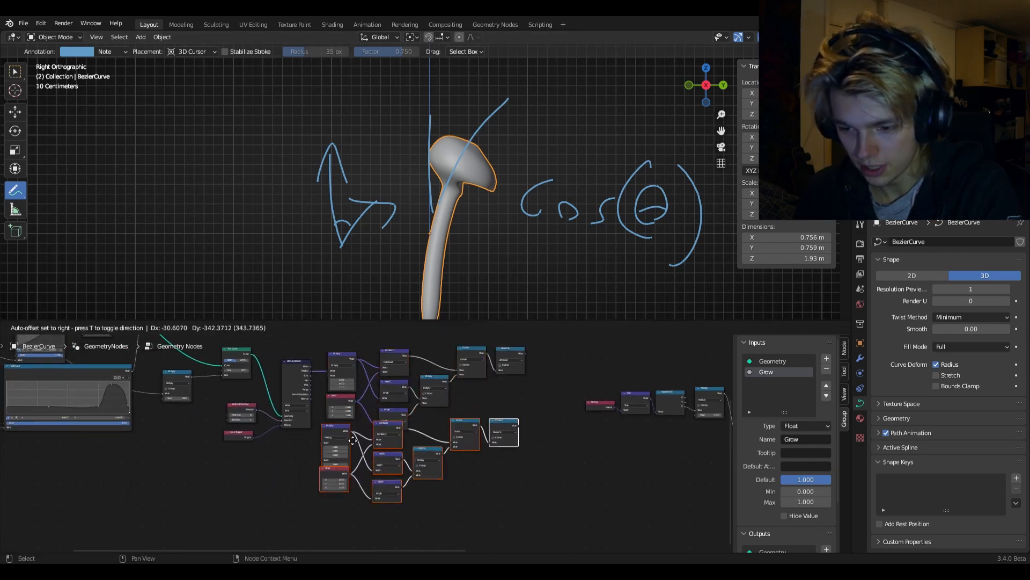
left_click(350, 452)
Connect the Attribute Statistic node's Median output to the vector input of the duplicated Multiply node.
scroll(356, 447, "up", 6)
scroll(347, 441, "up", 3)
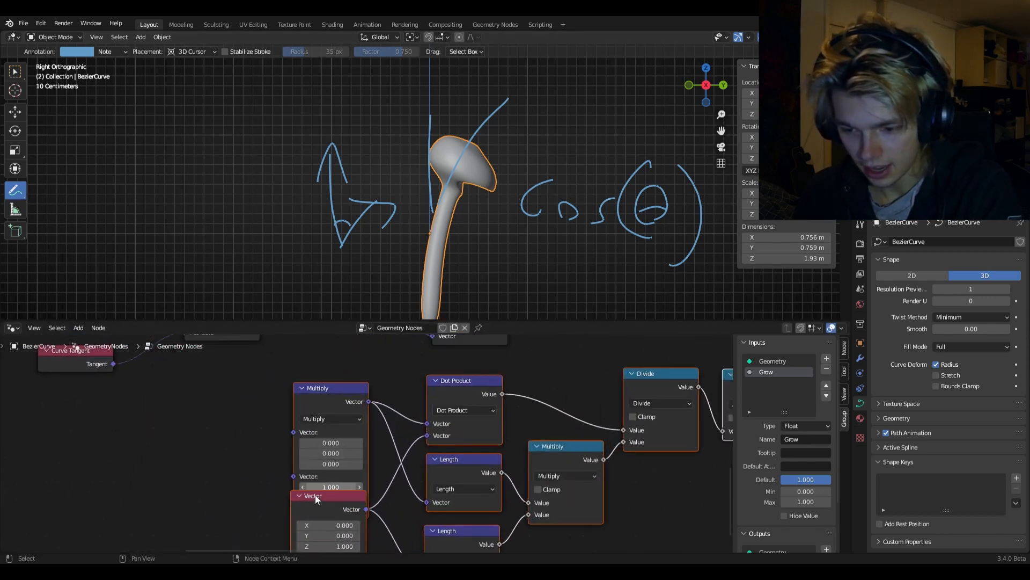
middle_click_drag(315, 509, 314, 518)
scroll(314, 421, "down", 8)
middle_click_drag(308, 410, 350, 462)
left_click(350, 462)
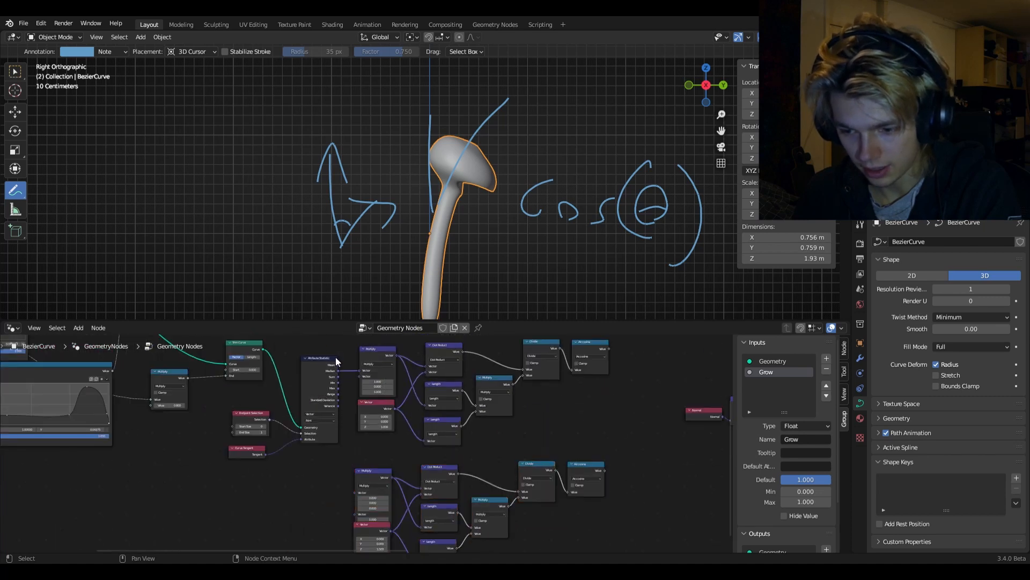
left_click_drag(339, 371, 356, 492)
Set the duplicated Multiply node's vector to 0, 1, 1.
scroll(333, 446, "up", 3)
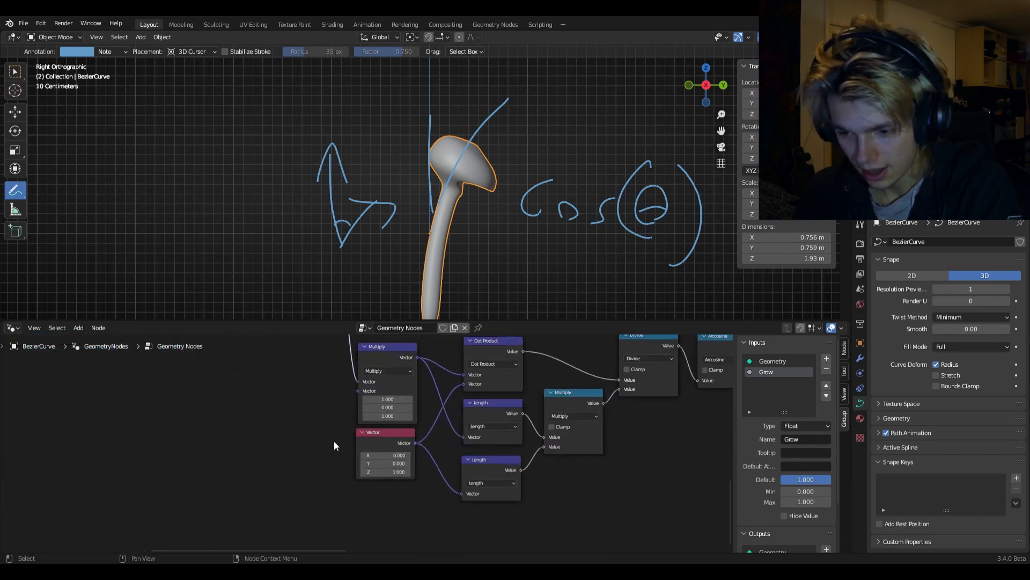
scroll(326, 453, "up", 3)
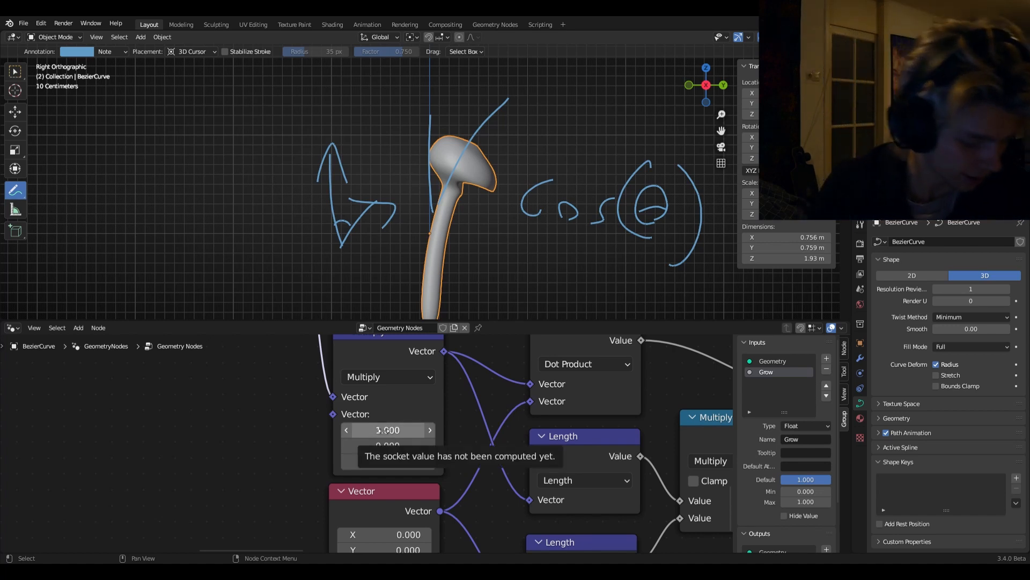
left_click(402, 436)
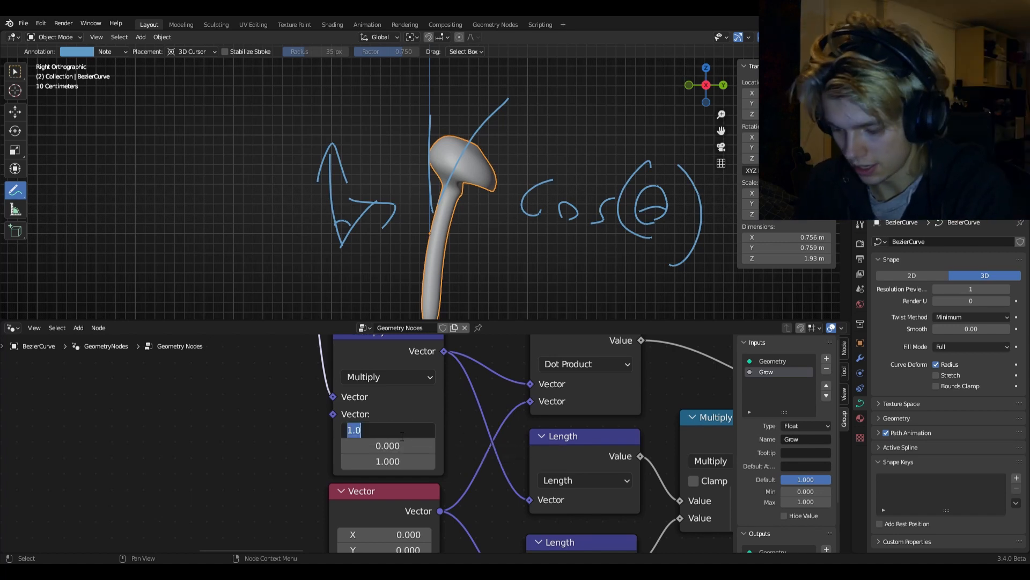
type("0")
key("Tab")
type("1")
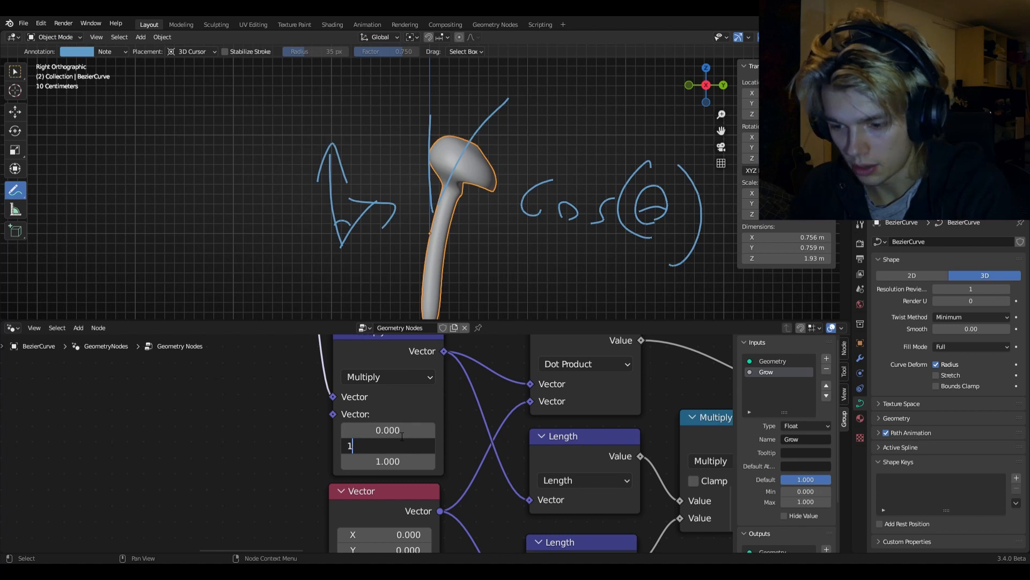
key("Return")
key("Home")
left_click_drag(406, 386, 498, 365)
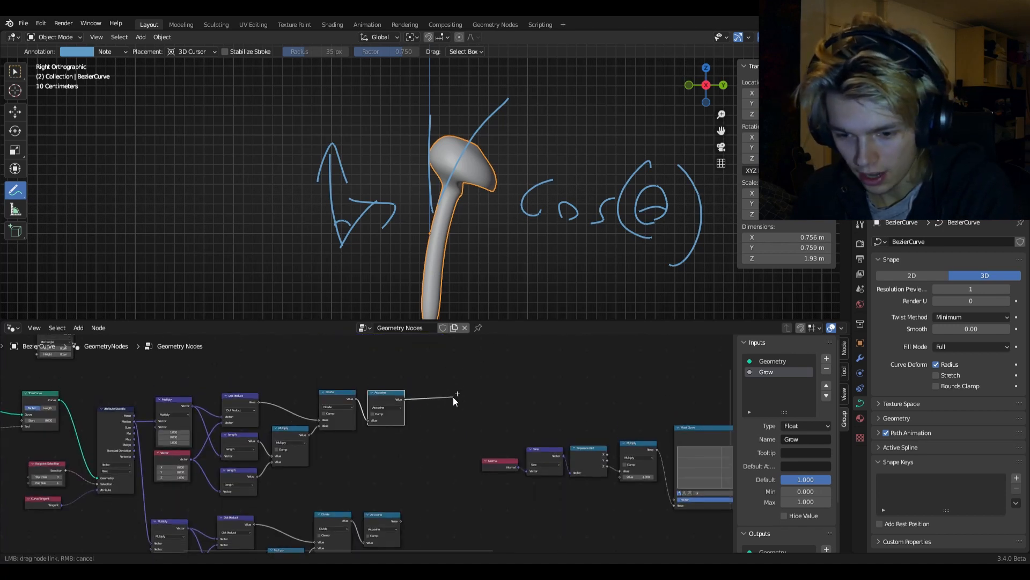
left_click_drag(453, 397, 496, 364)
key("Escape")
middle_click_drag(417, 451, 399, 391)
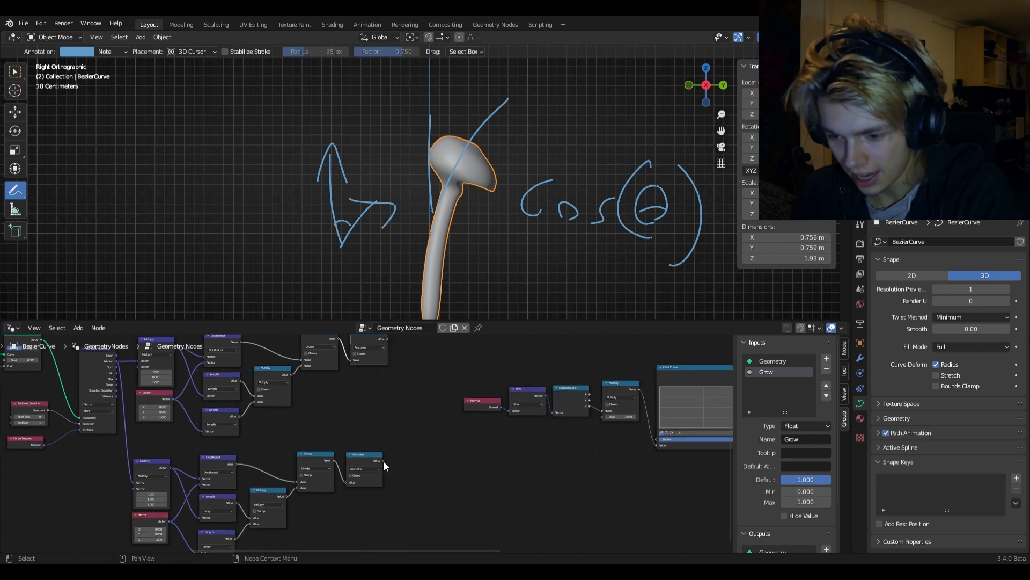
left_click_drag(383, 461, 419, 440)
key("Escape")
Move the Normal node close to the Arccosine nodes and insert two Vector Rotate nodes between it and the Sine node.
middle_click_drag(490, 402, 446, 435)
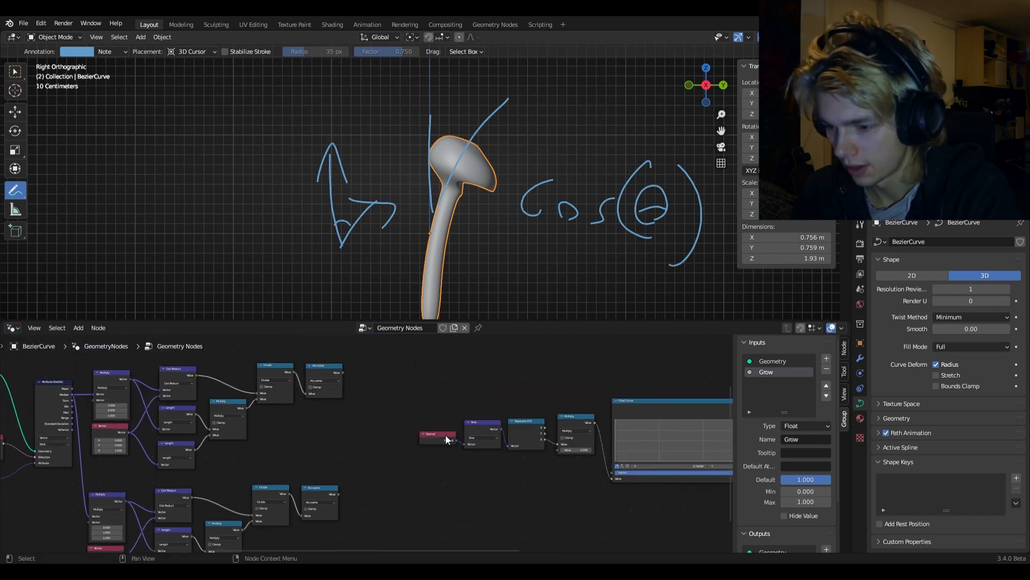
left_click_drag(446, 438, 313, 430)
scroll(392, 413, "up", 2)
key("shift+a")
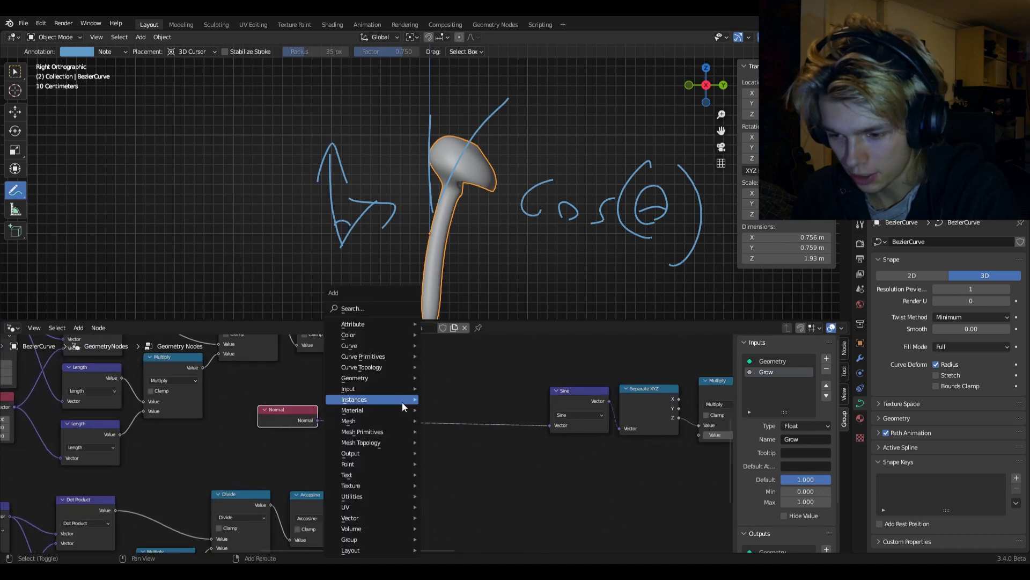
left_click(369, 309)
type("vec")
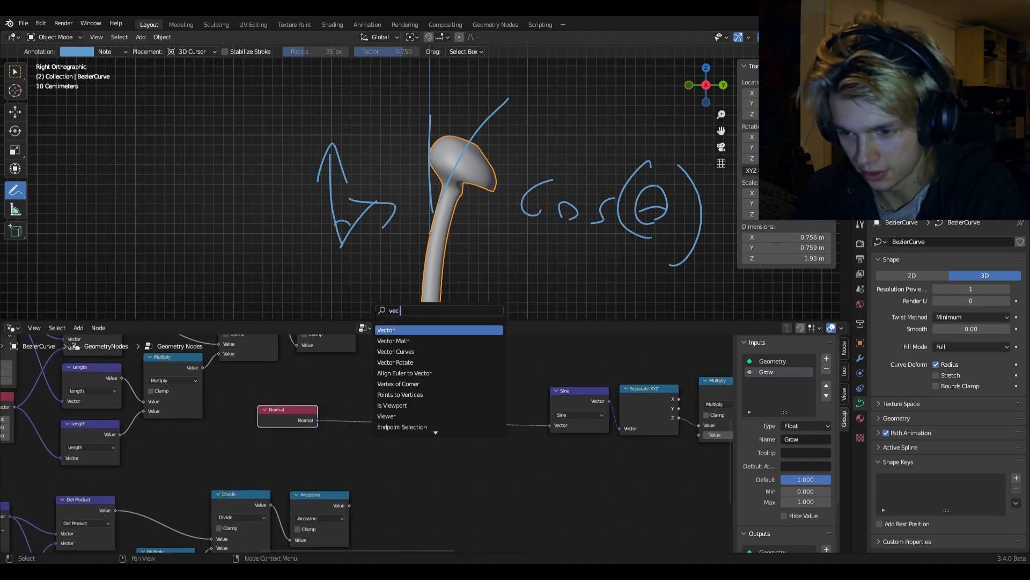
type(" to")
left_click(394, 341)
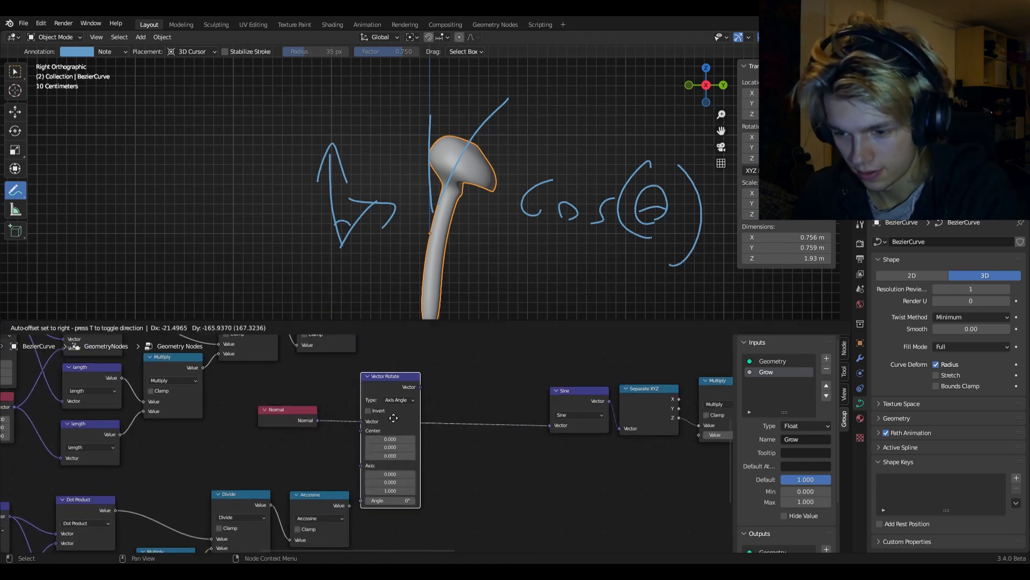
left_click(401, 408)
key("shift+d")
left_click(484, 374)
Set the first Vector Rotate to Y Axis with Invert enabled and the second one to X Axis.
scroll(463, 379, "down", 1)
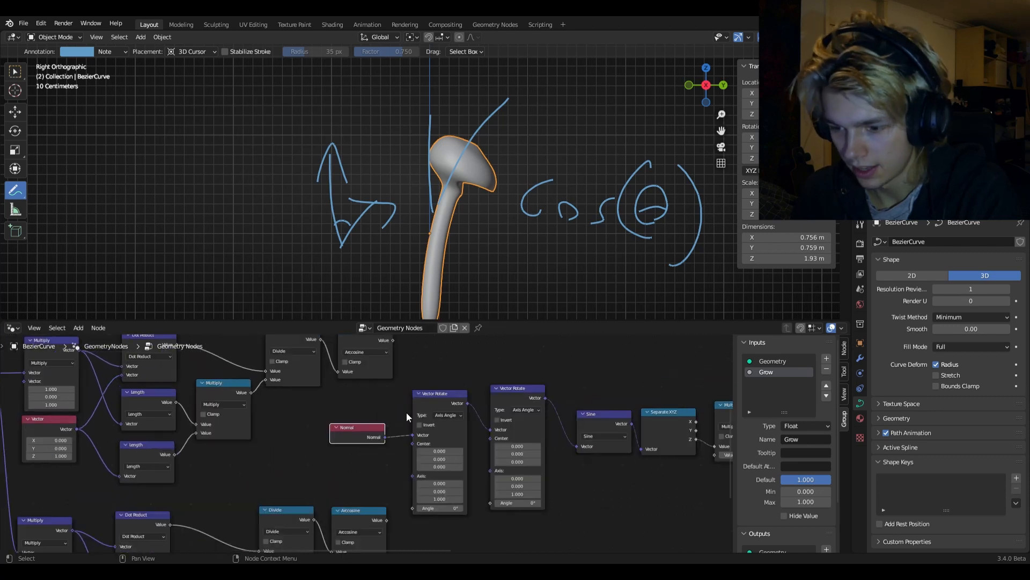
left_click(448, 415)
left_click(445, 439)
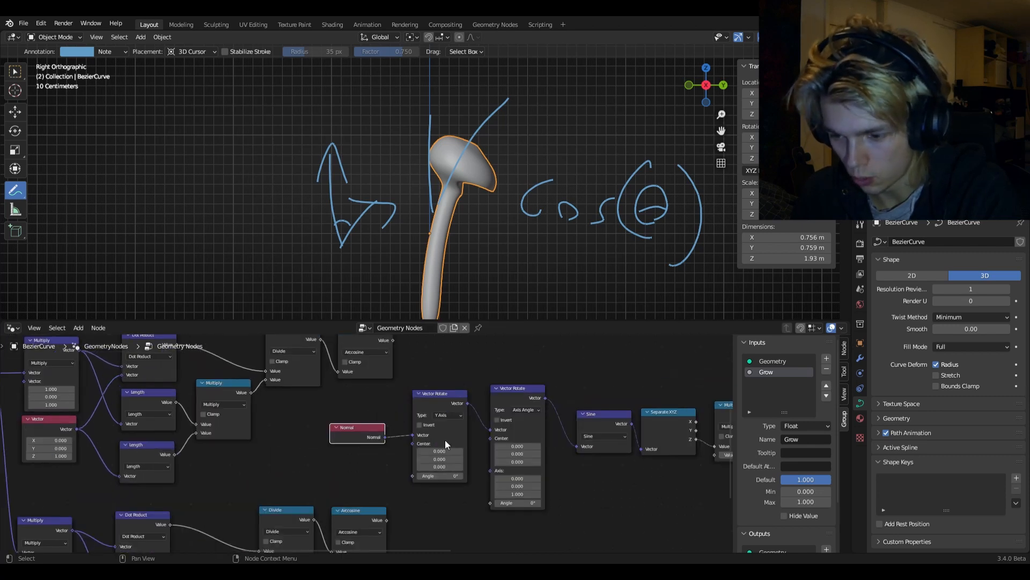
left_click(530, 410)
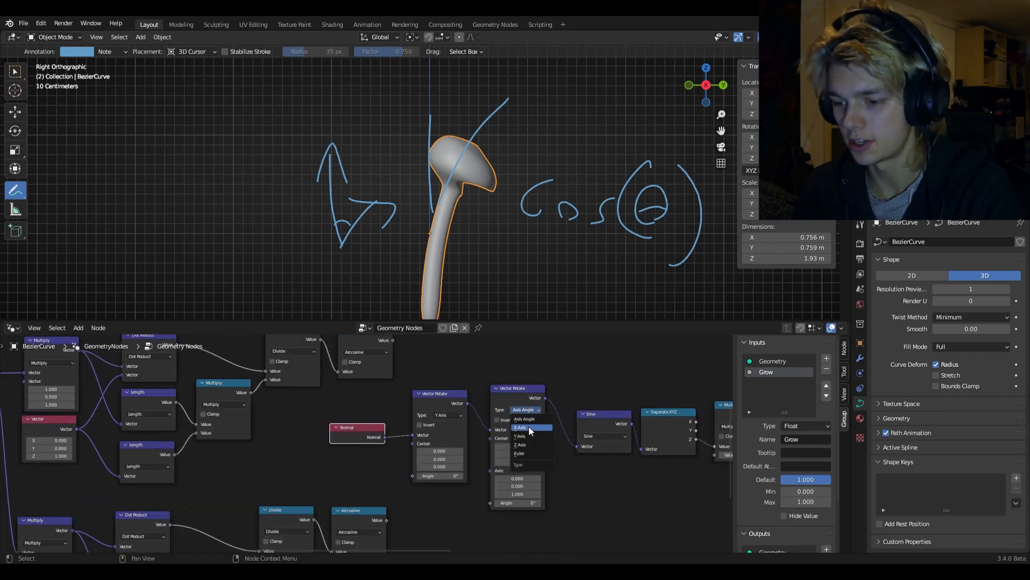
left_click(529, 427)
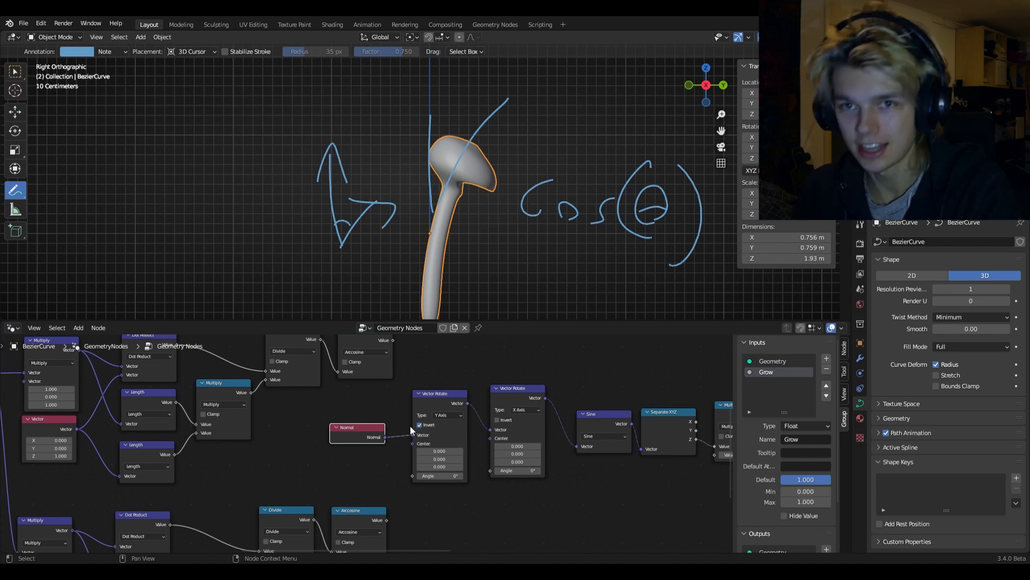
left_click(424, 402)
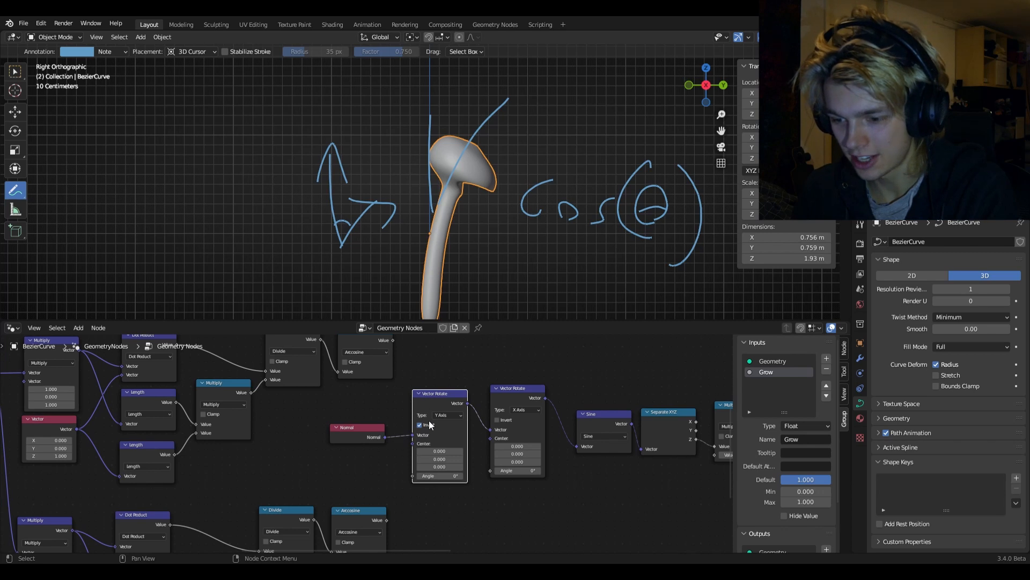
Connect the original Arccosine to the Y Axis Vector Rotate's Angle and the duplicated Arccosine to the X Axis one's Angle.
scroll(467, 376, "down", 2)
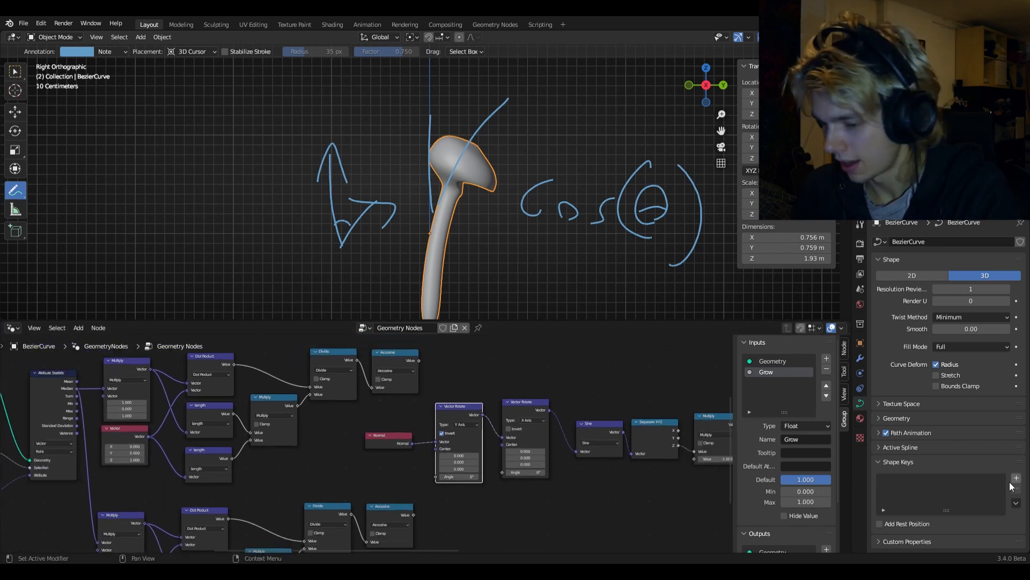
left_click_drag(419, 360, 435, 477)
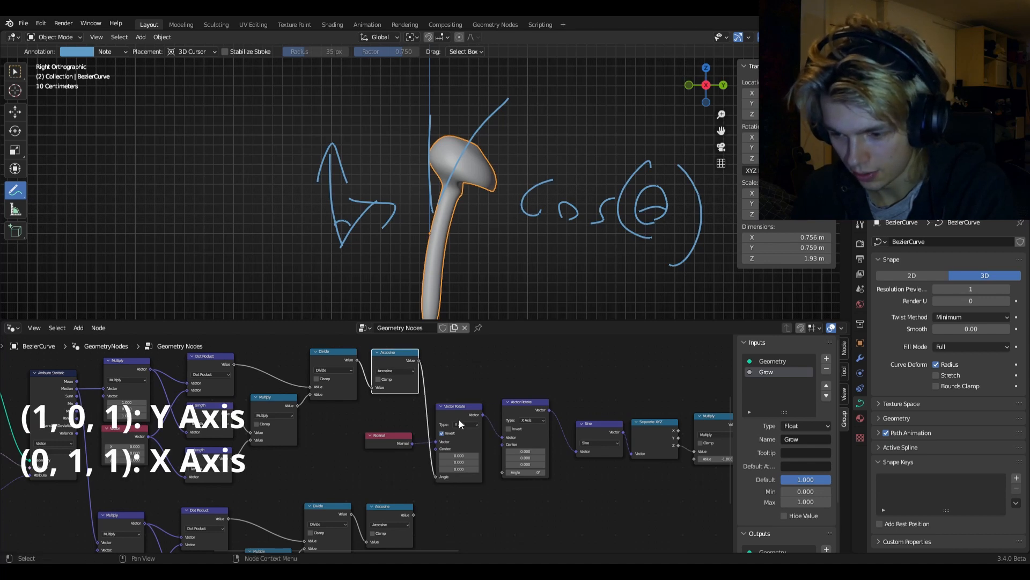
left_click_drag(459, 420, 462, 411)
middle_click_drag(456, 515, 430, 436)
scroll(407, 440, "up", 3)
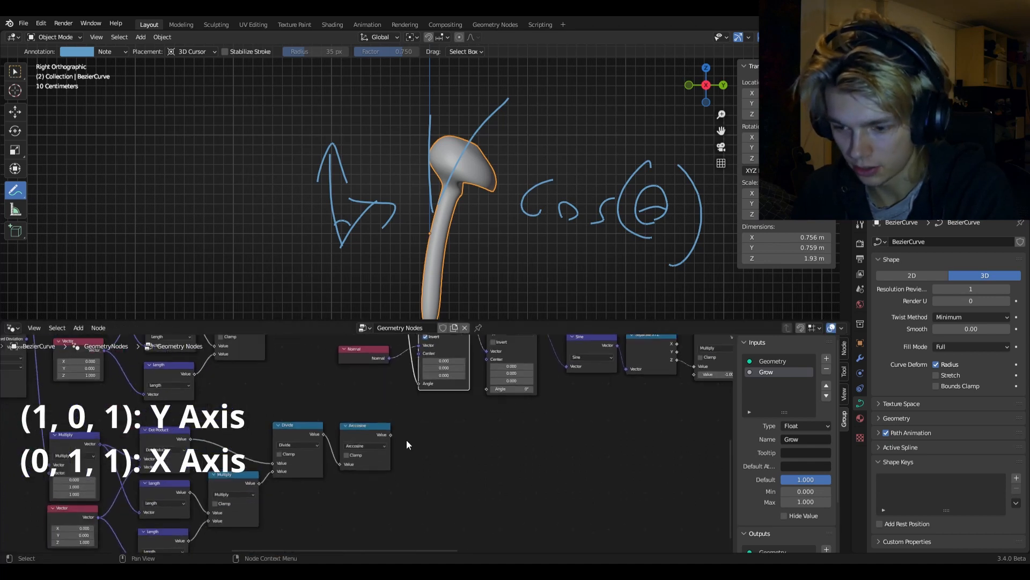
left_click_drag(395, 434, 505, 381)
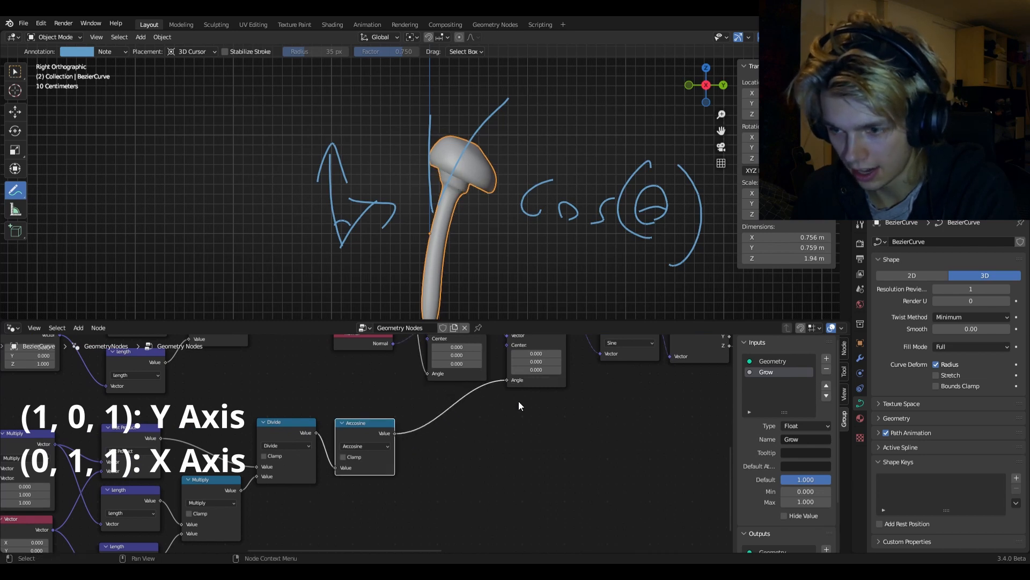
Examine the underside of the mushroom cap up close from several angles.
mouse_move(499, 279)
middle_mouse_down()
mouse_move(665, 204)
mouse_move(591, 236)
mouse_move(644, 263)
middle_mouse_up()
scroll(582, 246, "up", 3)
middle_click_drag(579, 246, 536, 234)
mouse_move(458, 222)
left_mouse_down()
mouse_move(488, 217)
mouse_move(449, 214)
left_mouse_up()
middle_click_drag(479, 260, 370, 280)
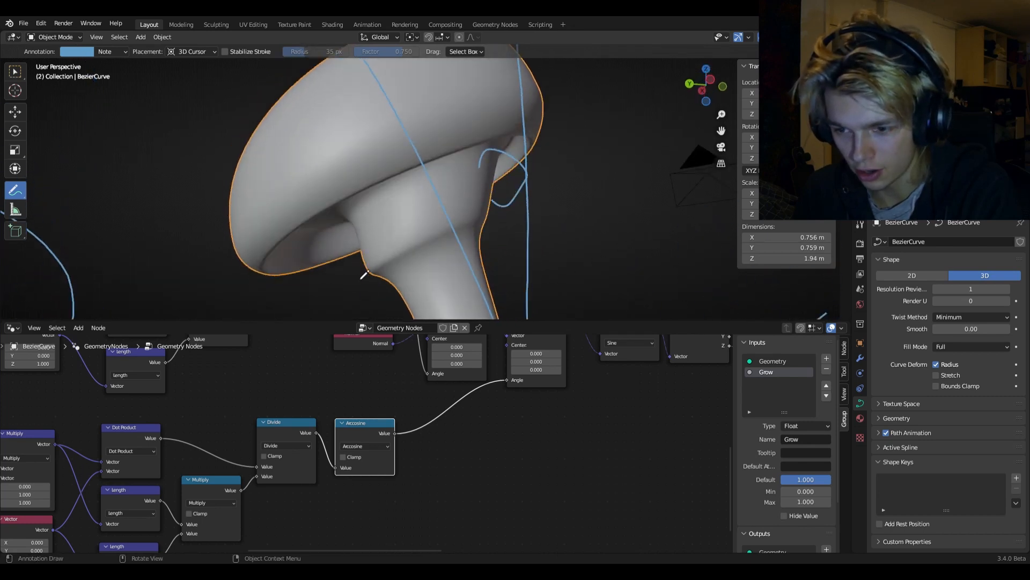
mouse_move(449, 279)
middle_mouse_down()
mouse_move(430, 269)
mouse_move(459, 274)
middle_mouse_up()
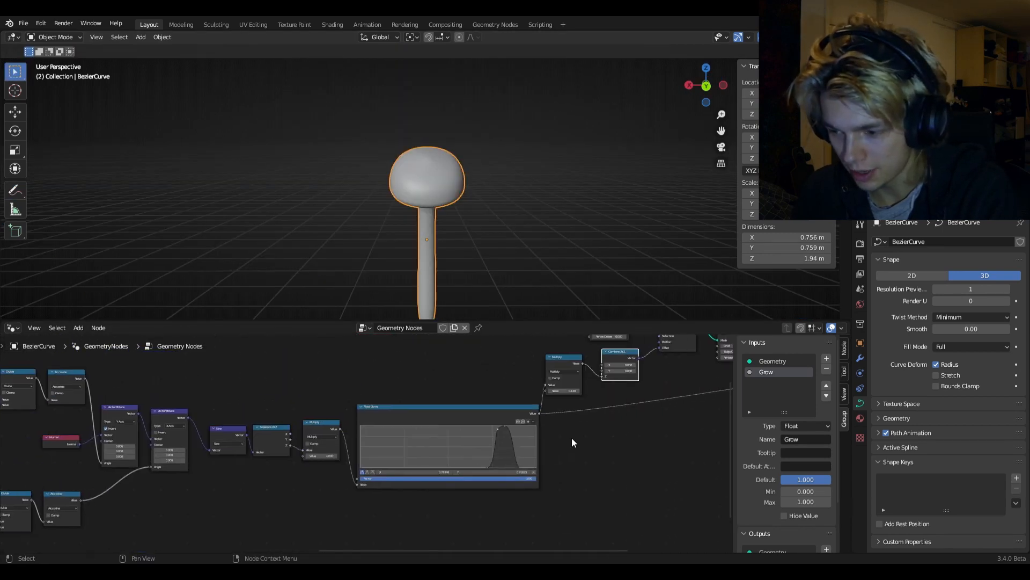
Move the Set Position node and the nodes after it further from Combine XYZ to make room between them.
mouse_move(572, 437)
middle_mouse_down()
mouse_move(471, 446)
mouse_move(449, 462)
middle_mouse_up()
scroll(446, 397, "down", 6)
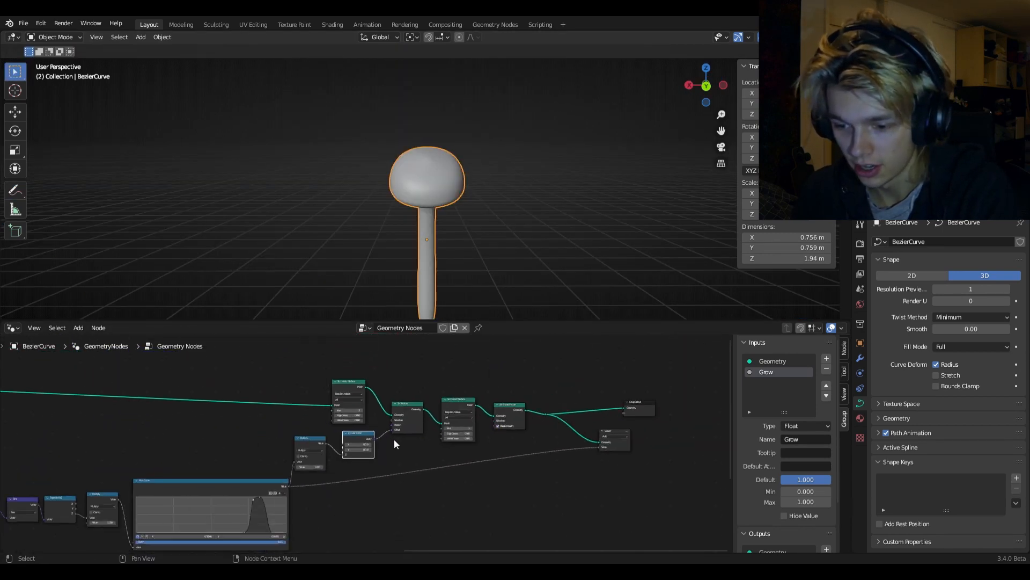
middle_click_drag(380, 448, 439, 427)
scroll(439, 427, "up", 6)
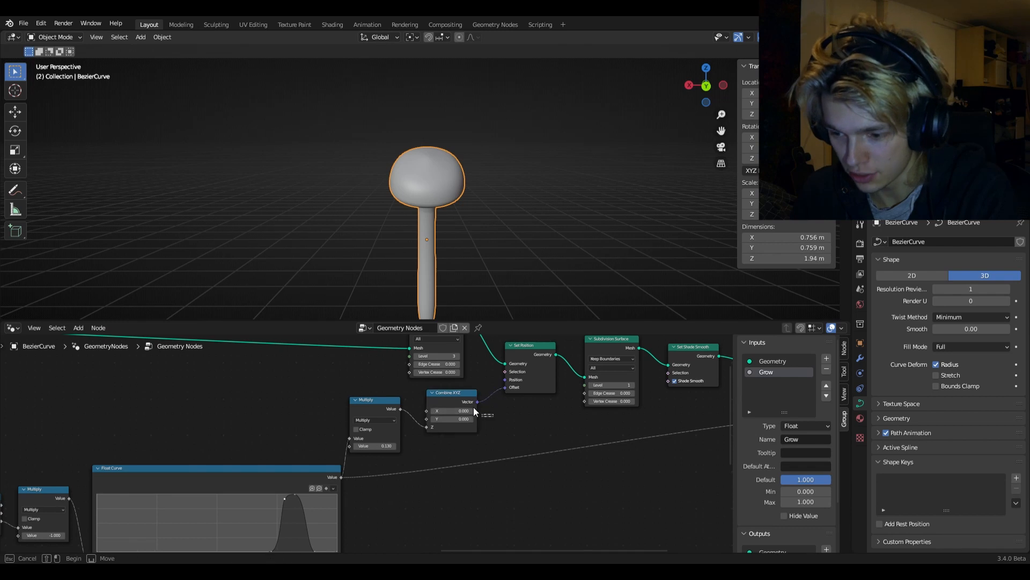
scroll(520, 420, "down", 1)
middle_click_drag(520, 420, 446, 417)
scroll(446, 418, "down", 4)
left_click_drag(423, 429, 669, 383)
left_click_drag(424, 389, 523, 395)
Duplicate the two Vector Rotate nodes and place the copies between Combine XYZ and Set Position.
middle_click_drag(261, 437, 577, 389, "shift")
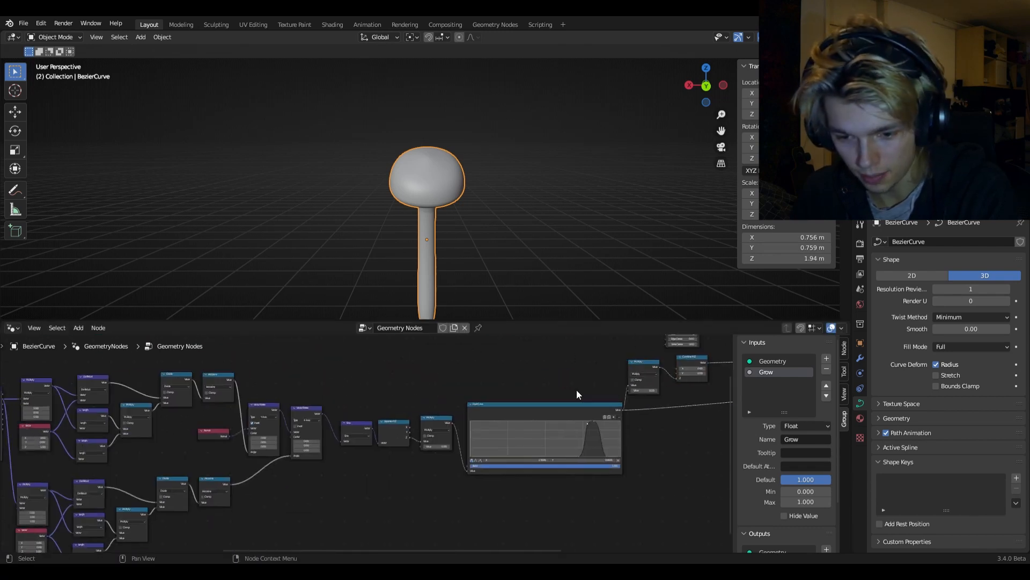
left_click_drag(339, 394, 256, 422)
middle_click_drag(360, 428, 221, 461, "shift")
key("g")
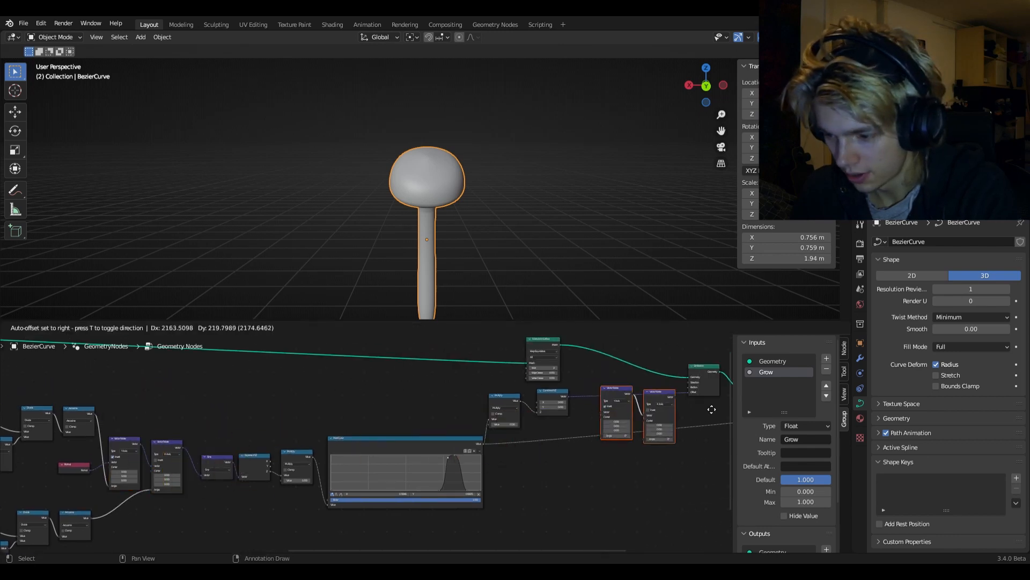
left_click(692, 403)
scroll(590, 416, "up", 4)
Route Combine XYZ through the copied Vector Rotates into Set Position's Offset, with Invert off for Y Axis and on for X Axis.
left_click_drag(555, 378, 588, 390)
middle_click_drag(560, 396, 353, 397)
left_click_drag(531, 362, 590, 370)
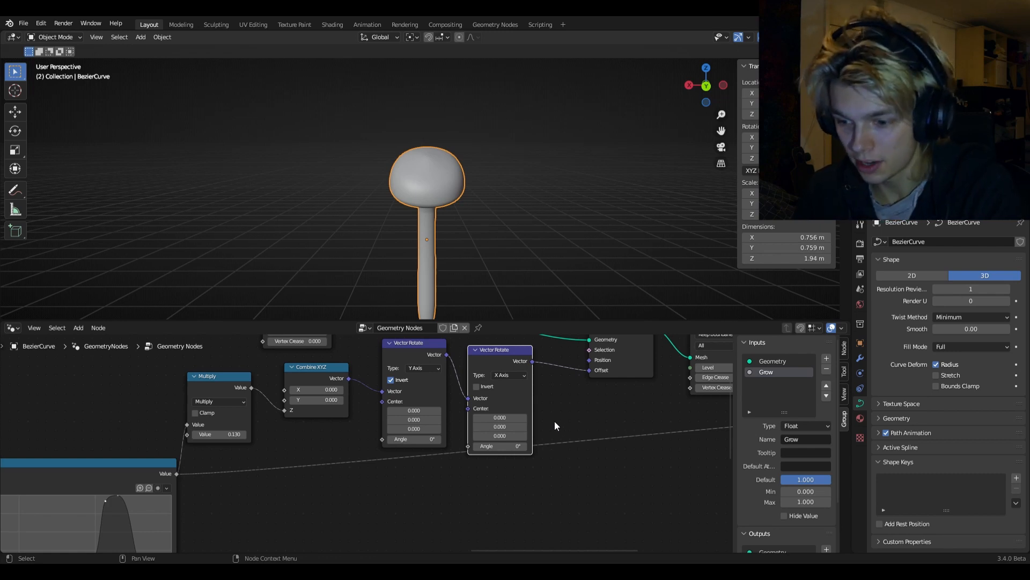
scroll(555, 420, "up", 3)
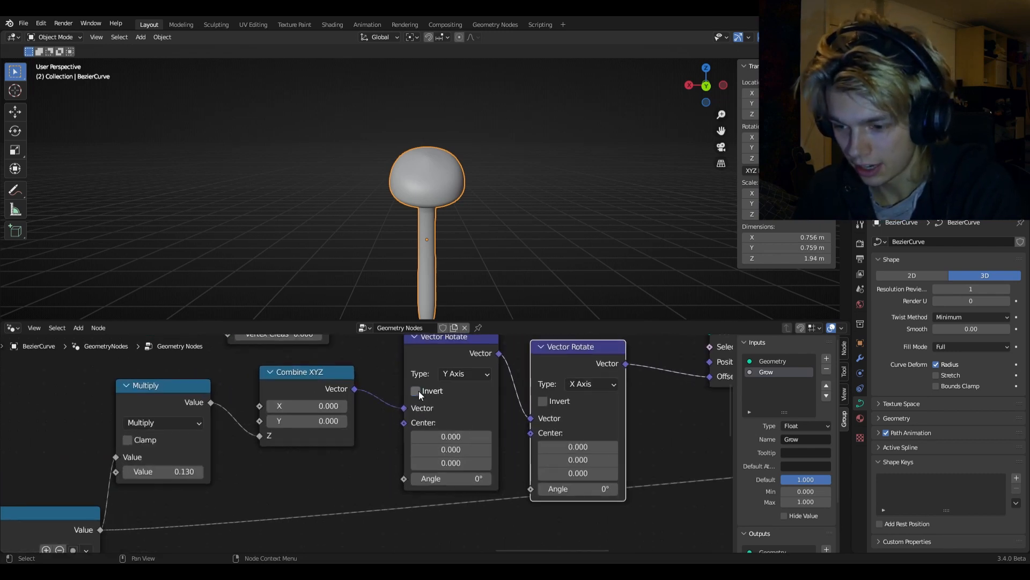
left_click(544, 400)
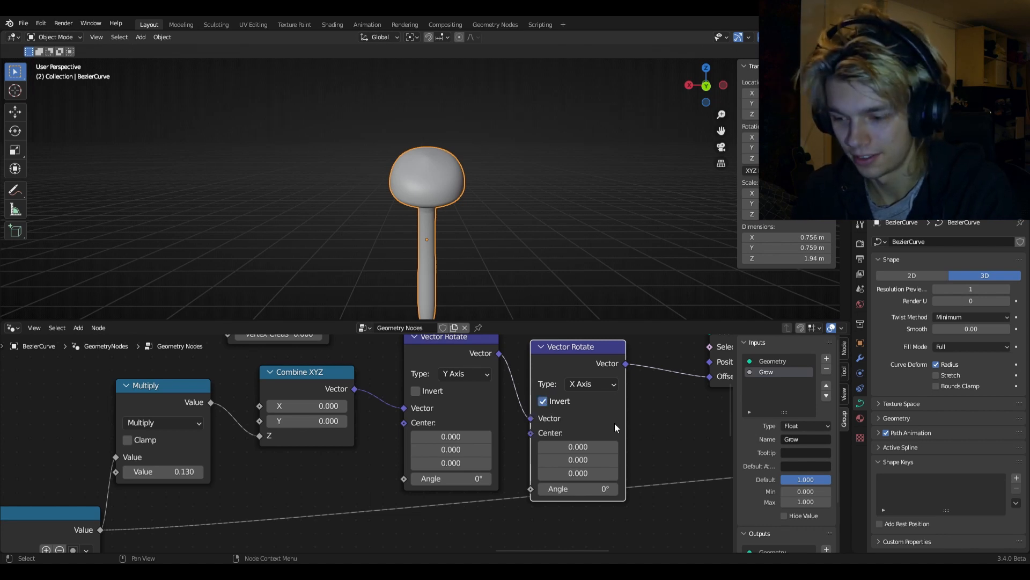
Connect the upper Arccosine to the copied Y Axis rotation's Angle and the lower Arccosine to the copied X Axis rotation's Angle.
middle_click_drag(676, 454, 659, 414)
scroll(658, 417, "down", 10)
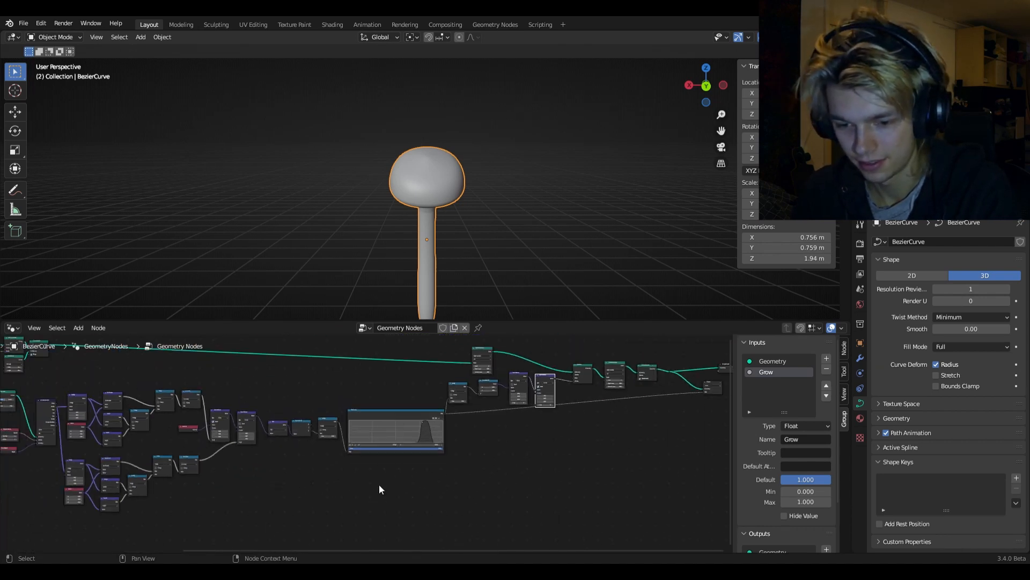
middle_click_drag(413, 466, 269, 487)
scroll(271, 484, "up", 5)
middle_click_drag(274, 388, 229, 424)
left_click_drag(117, 398, 573, 410)
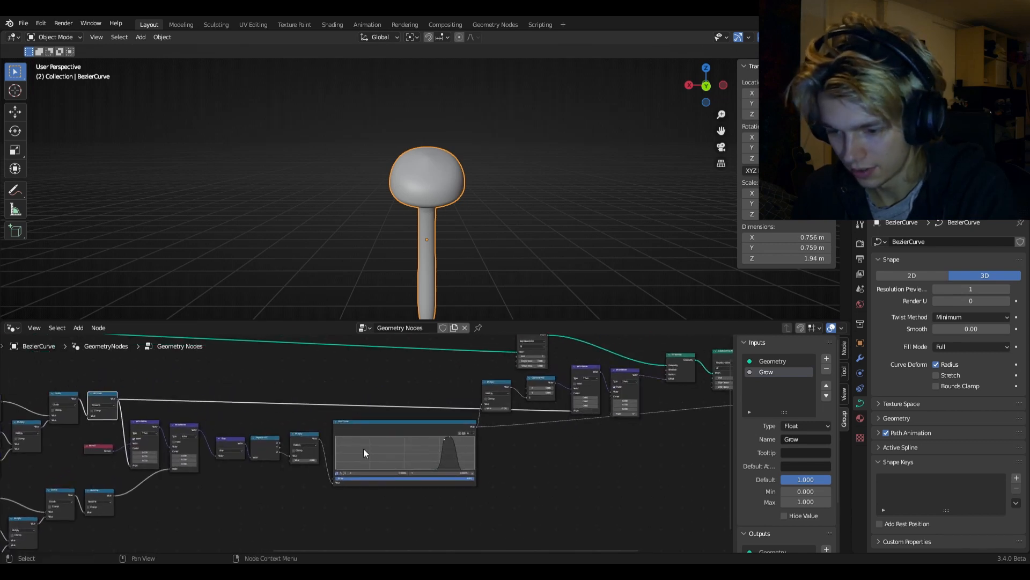
left_click_drag(115, 495, 610, 412)
Rotate the curve's top control point in Edit Mode to tilt the mushroom cap.
middle_click_drag(436, 226, 458, 208)
scroll(574, 202, "up", 3)
key("Tab")
scroll(457, 210, "down", 5)
key("r")
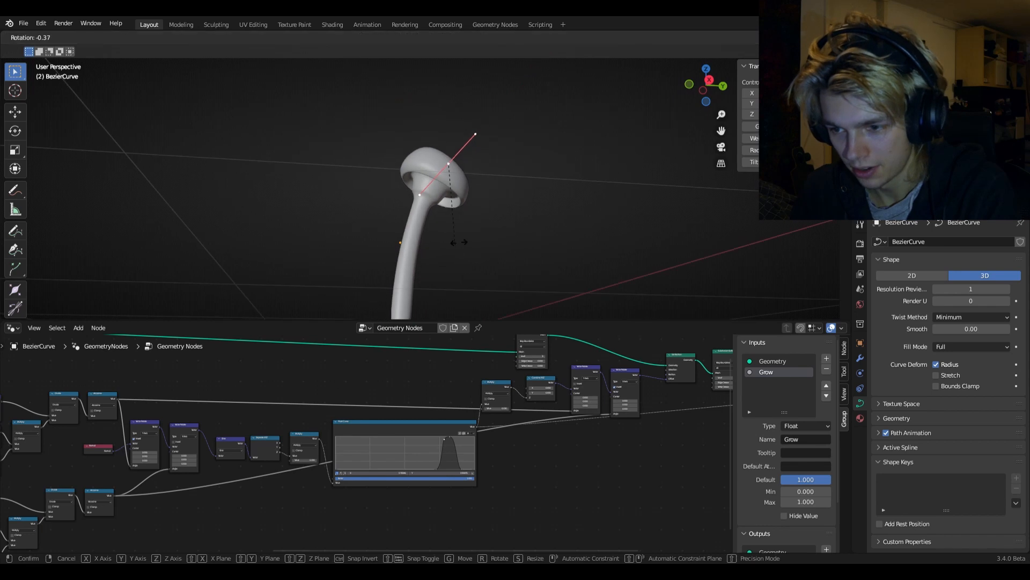
Alternately move and rotate the mushroom curve's tip control point so the cap and upper stem bend sideways.
left_click(503, 213)
key("g")
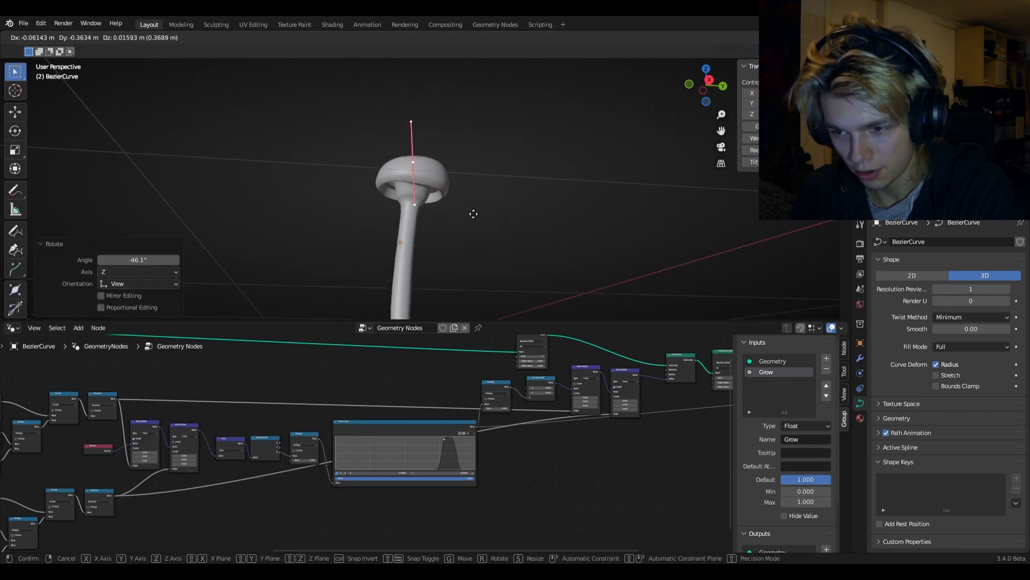
left_click(474, 213)
key("r")
left_click(483, 188)
key("g")
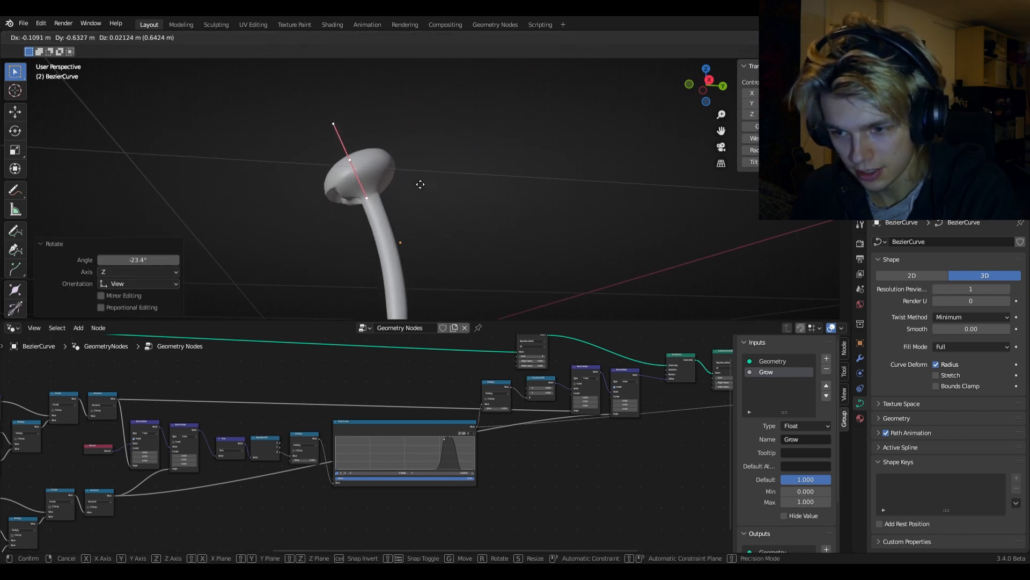
left_click(377, 220)
key("r")
left_click(379, 223)
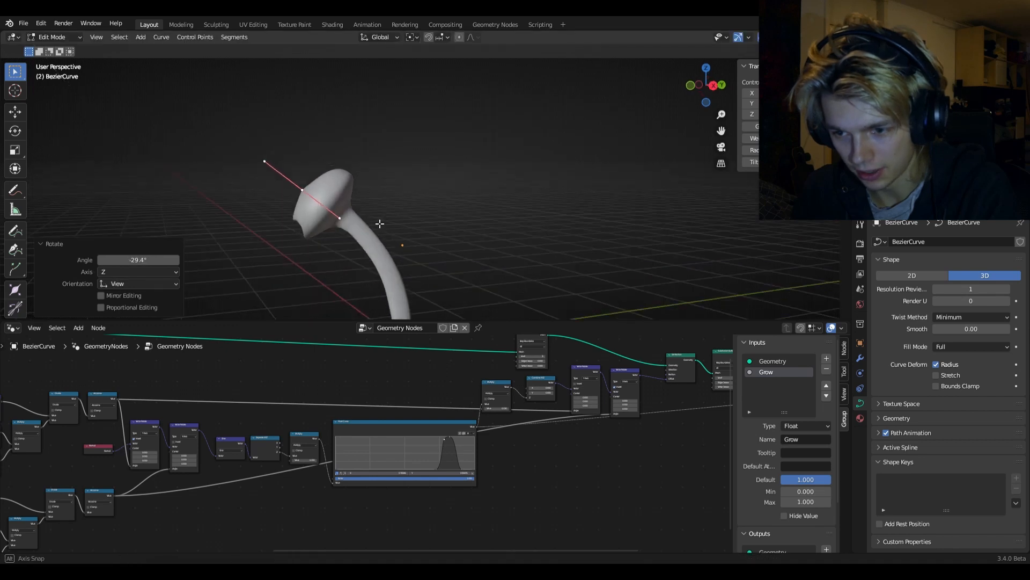
Rotate the curve's tip control point again and move it about 0.18 m in X, 0.03 m in Y and 0.11 m in Z.
middle_click_drag(379, 223, 418, 284)
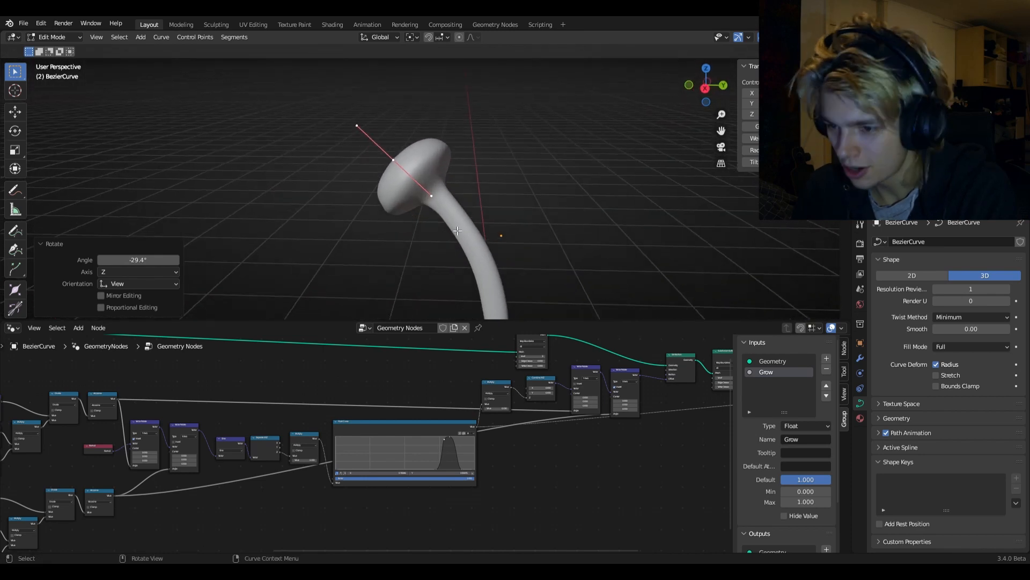
key("r")
left_click(454, 264)
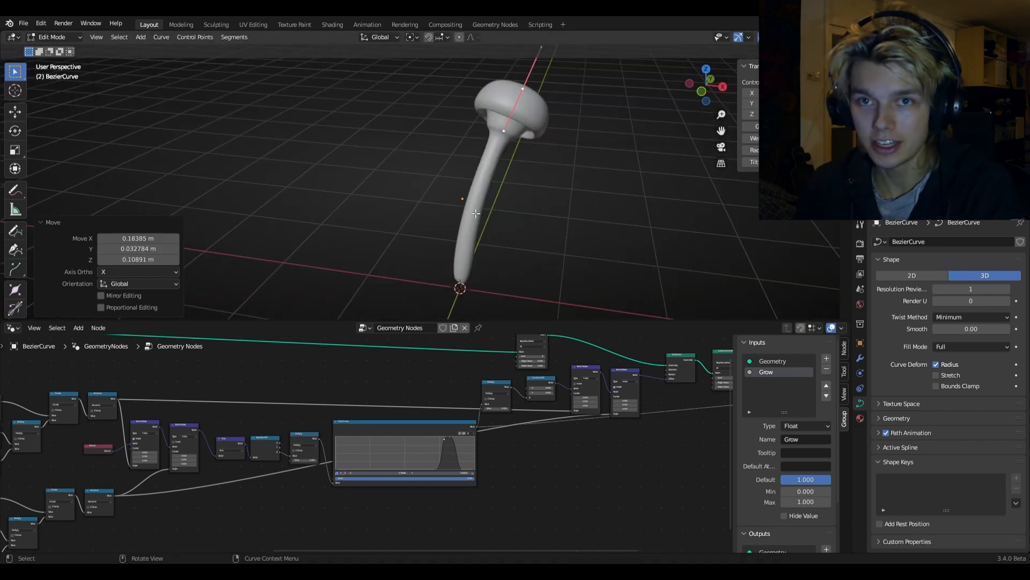
middle_click_drag(475, 213, 424, 176)
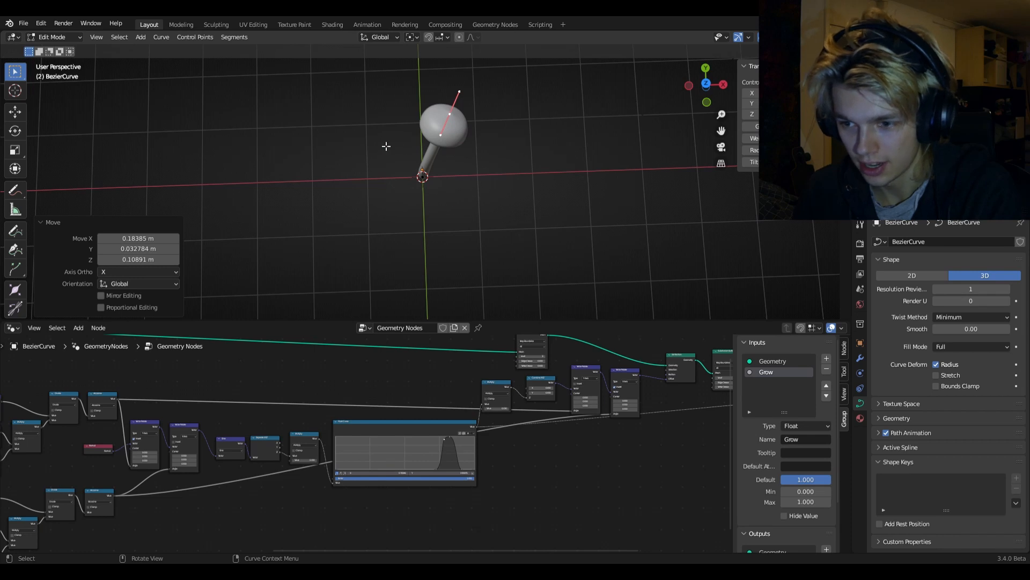
middle_click_drag(457, 203, 463, 132)
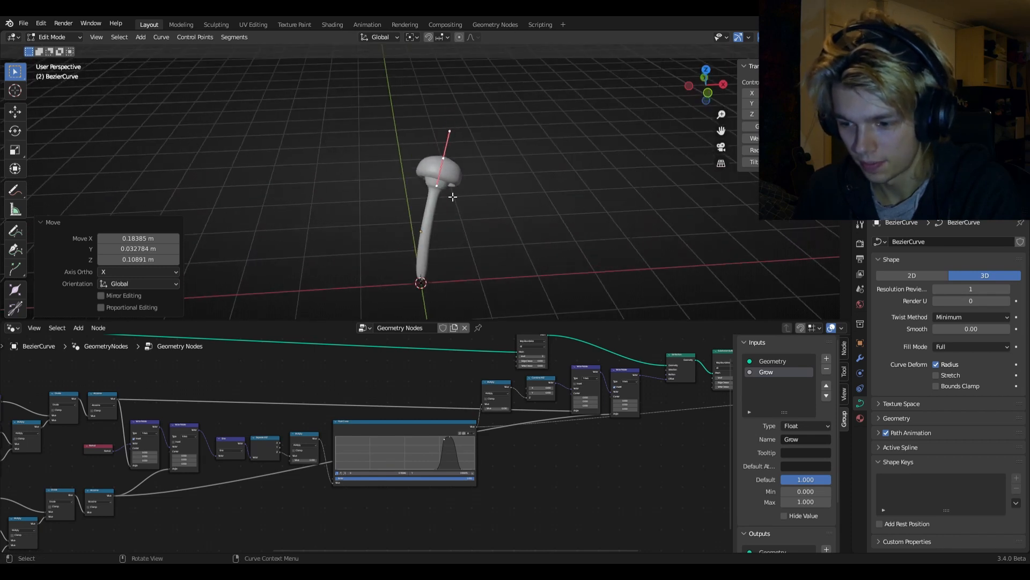
Move the vector math, Arccosine and Vector Rotate nodes after Attribute Statistic downward as a group to free space above them.
middle_click_drag(358, 505, 686, 447)
middle_click_drag(414, 420, 476, 496)
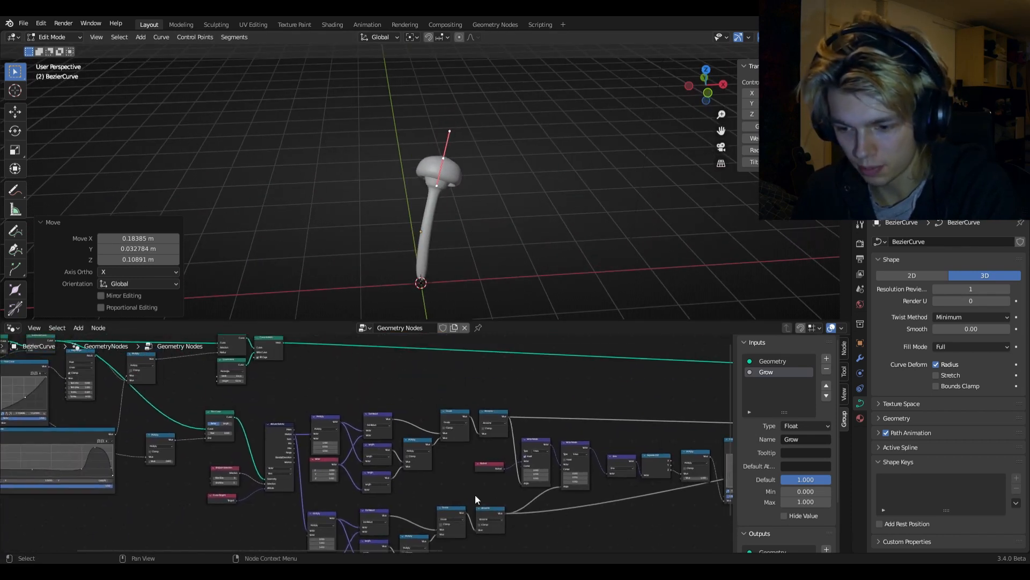
scroll(422, 424, "up", 5)
scroll(422, 411, "down", 2)
middle_click_drag(423, 411, 432, 343)
scroll(416, 445, "down", 4)
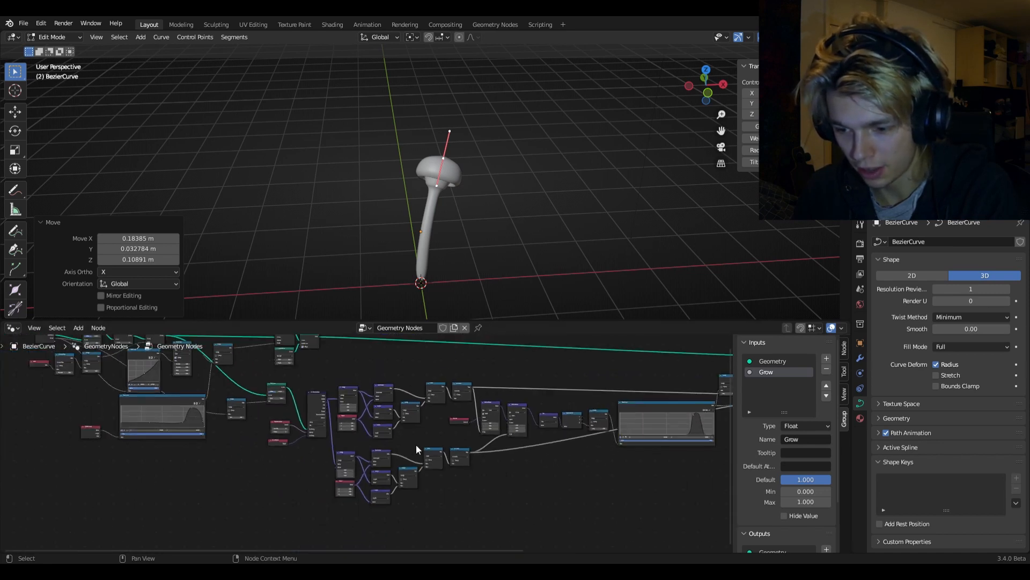
left_click_drag(333, 369, 613, 498)
key("g")
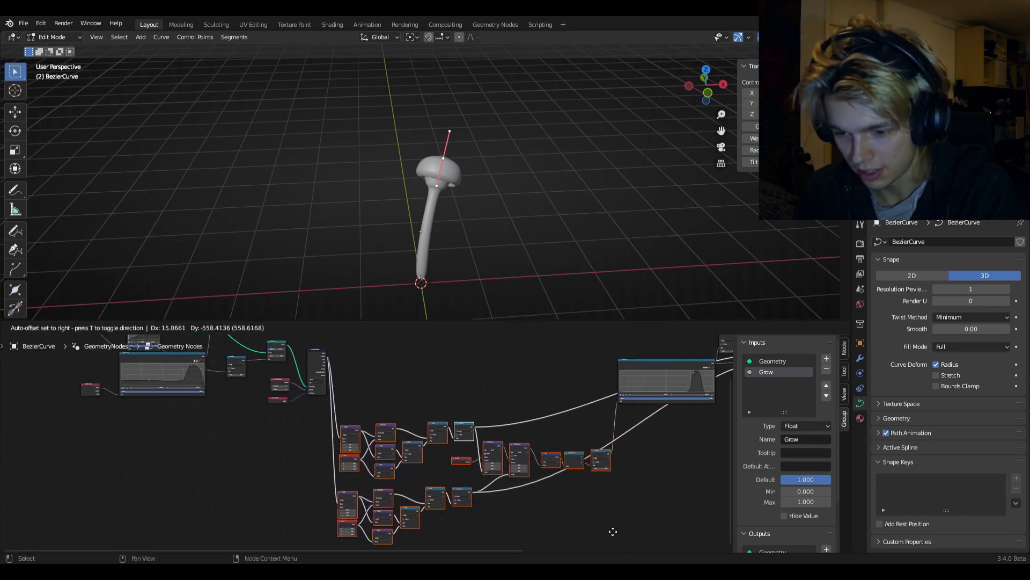
left_click(621, 501)
Add a Separate XYZ node beside Attribute Statistic and connect the Median output to its Vector input.
scroll(384, 445, "up", 2)
scroll(384, 445, "up", 5)
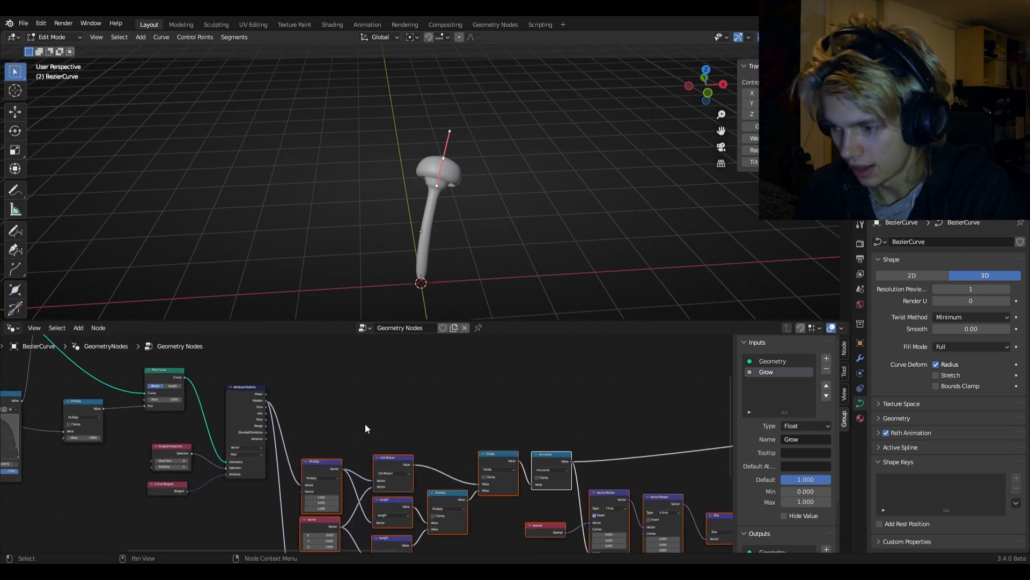
key("shift+a")
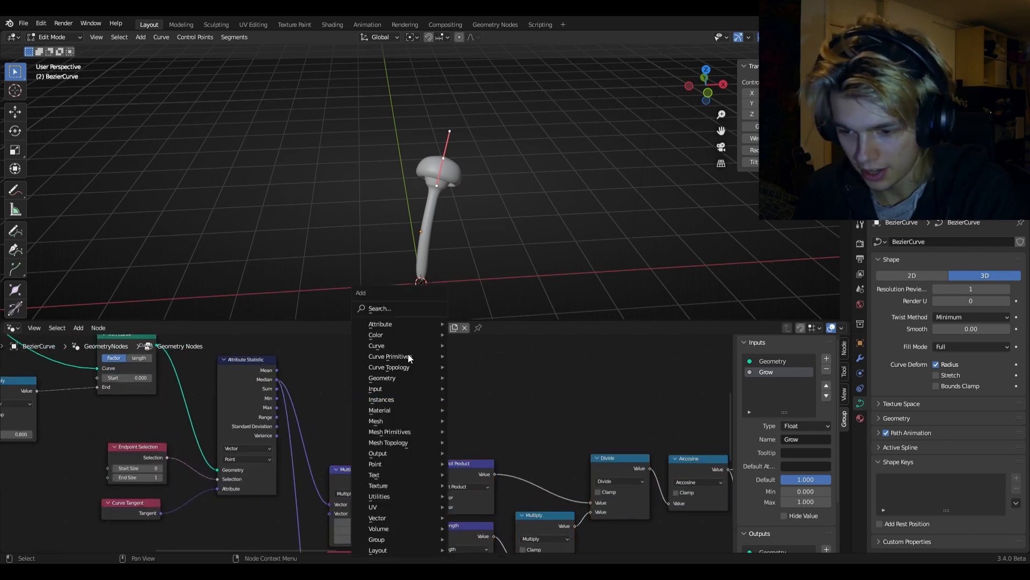
left_click(408, 304)
type("xyz")
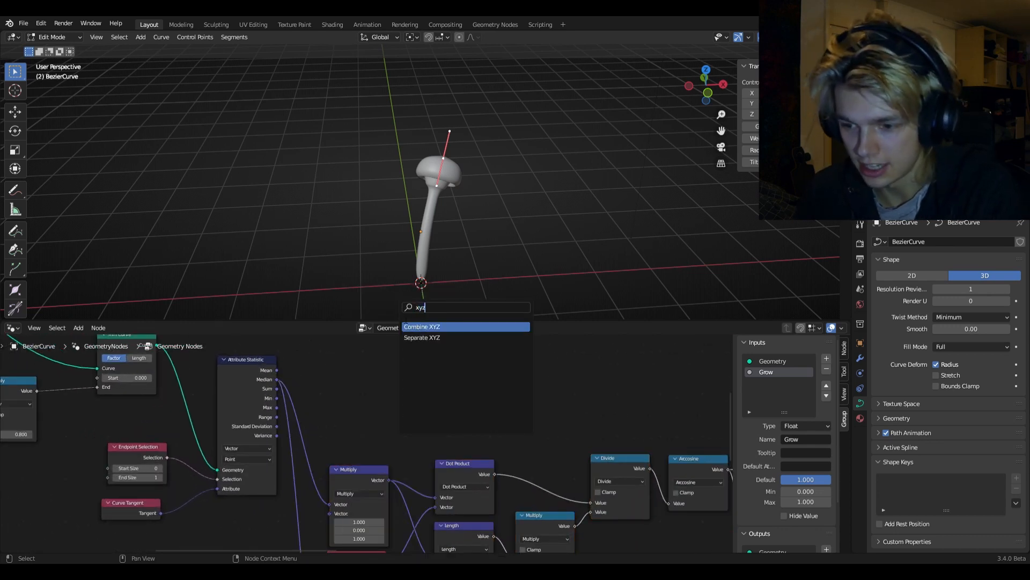
left_click(423, 338)
left_click(356, 407)
left_click_drag(276, 379, 334, 409)
Add a Float to Integer node after Separate XYZ and place a duplicate of it below.
middle_click_drag(427, 403, 387, 428)
scroll(387, 423, "down", 3)
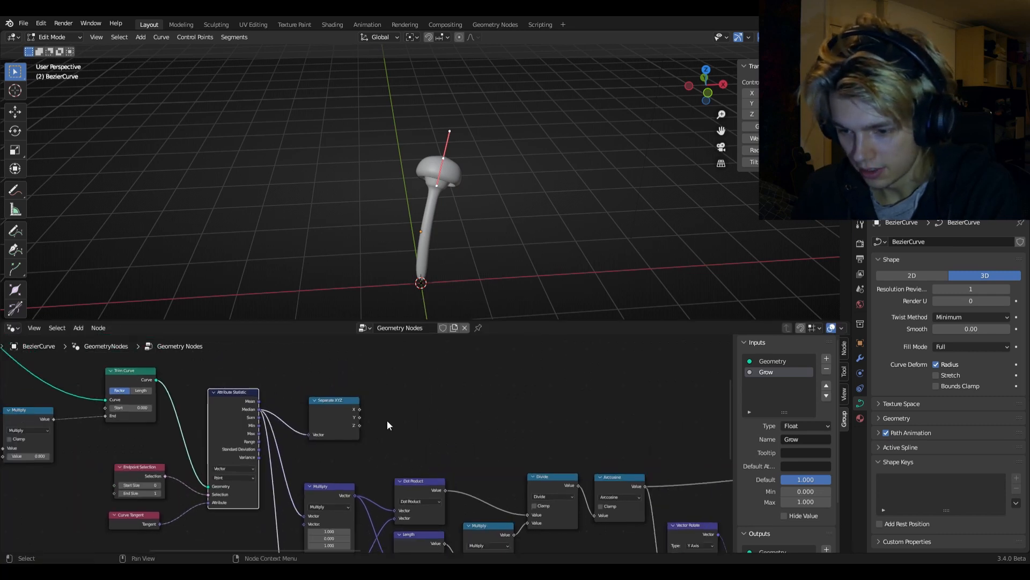
middle_click_drag(448, 220, 478, 242)
scroll(455, 258, "up", 2)
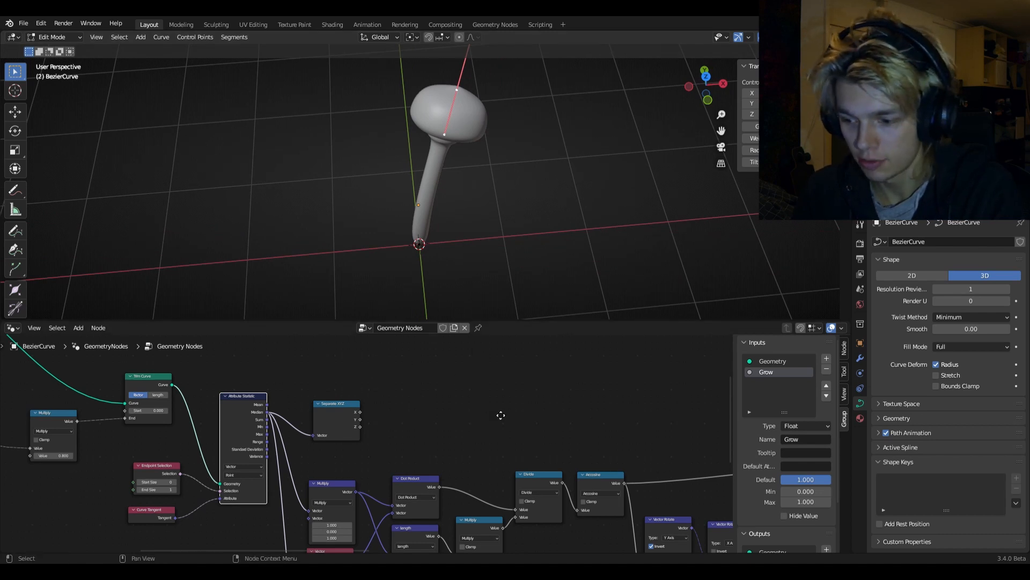
scroll(382, 417, "down", 5)
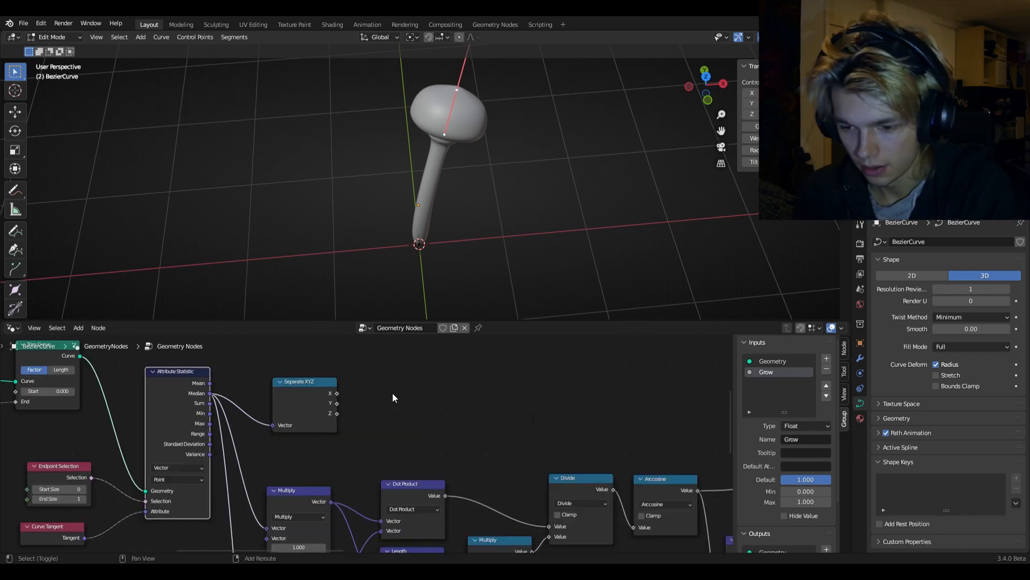
key("shift+a")
left_click(368, 308)
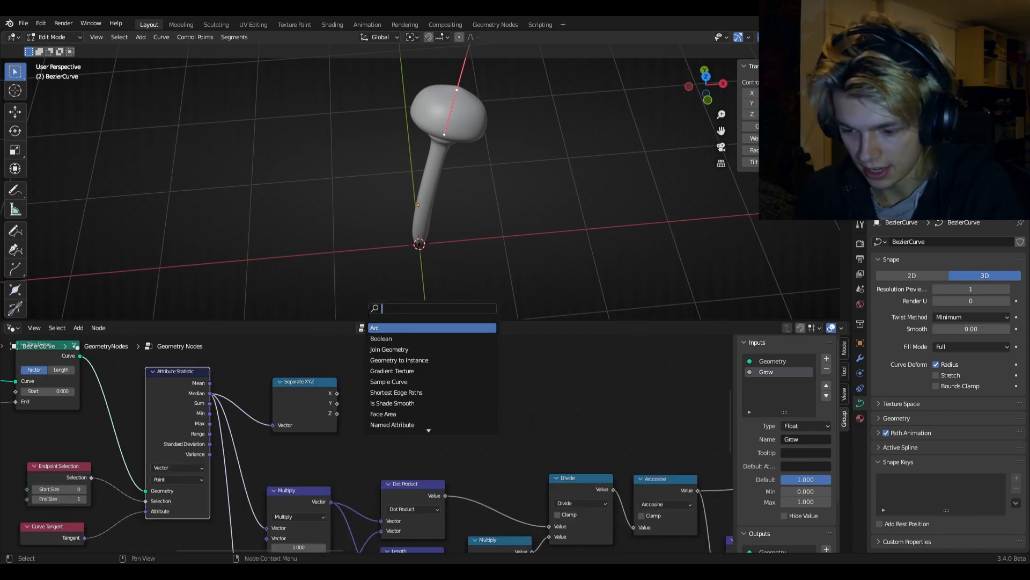
type("float")
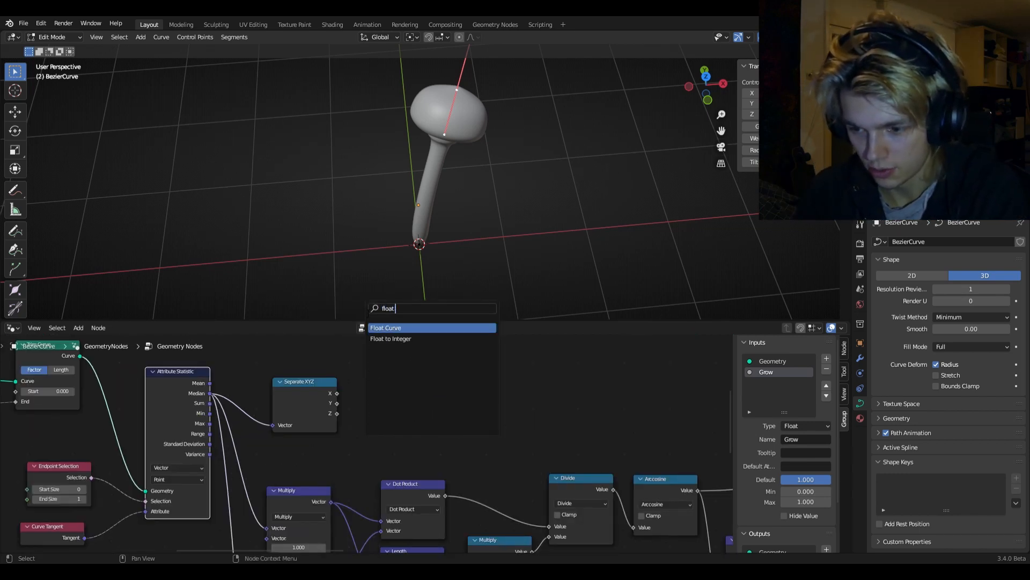
left_click(390, 338)
left_click(437, 373)
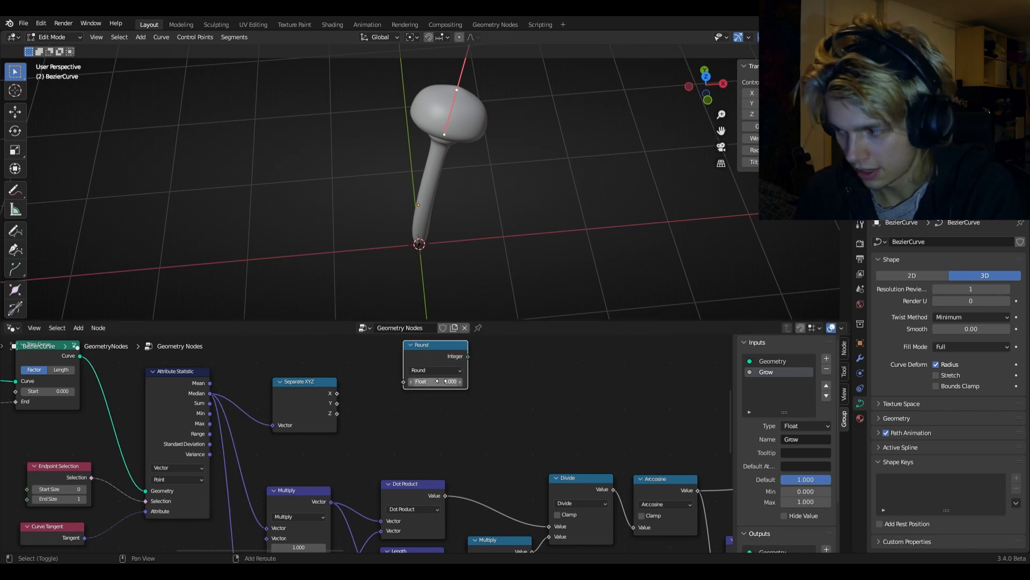
key("shift+d")
left_click(432, 427)
Set the rounding mode of both Float to Integer nodes to Ceiling.
left_click(426, 374)
left_click(479, 385)
middle_click_drag(479, 385, 444, 388)
left_click(409, 377)
left_click(396, 406)
left_click(391, 426)
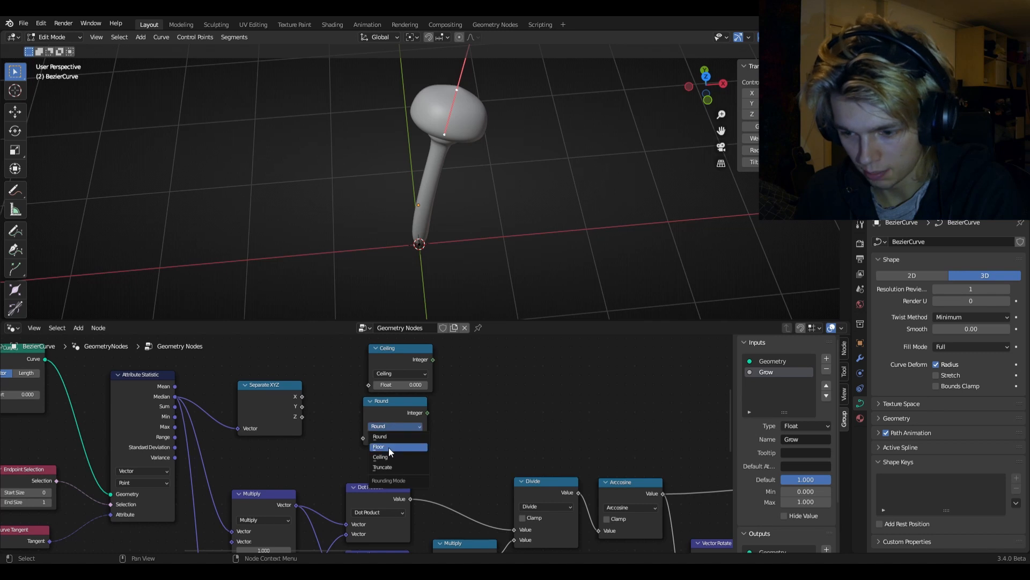
left_click(388, 454)
Connect the Separate XYZ X output to the upper Ceiling node and Y to the lower one, keeping them stacked.
scroll(420, 413, "down", 2)
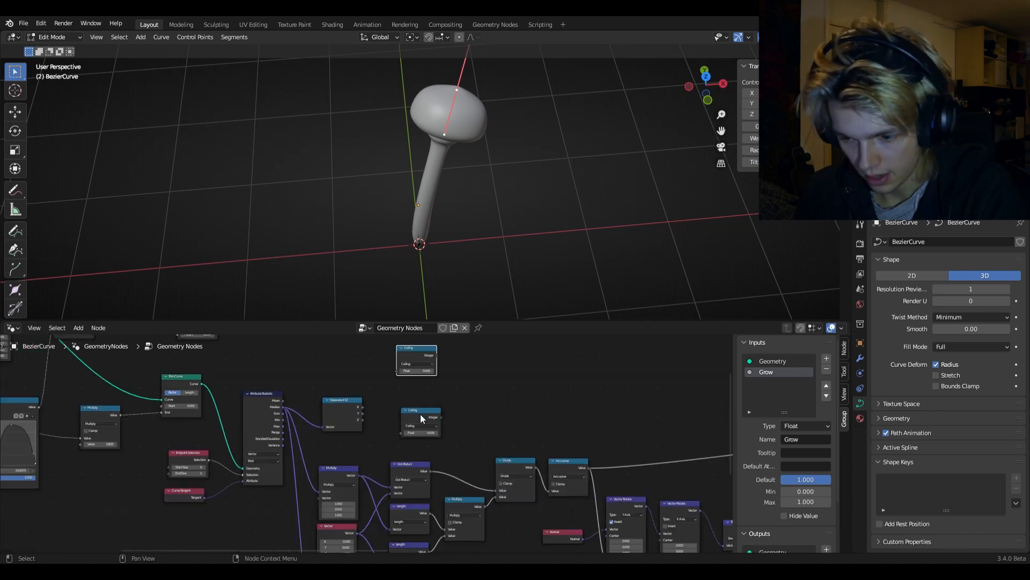
left_click_drag(360, 407, 417, 411)
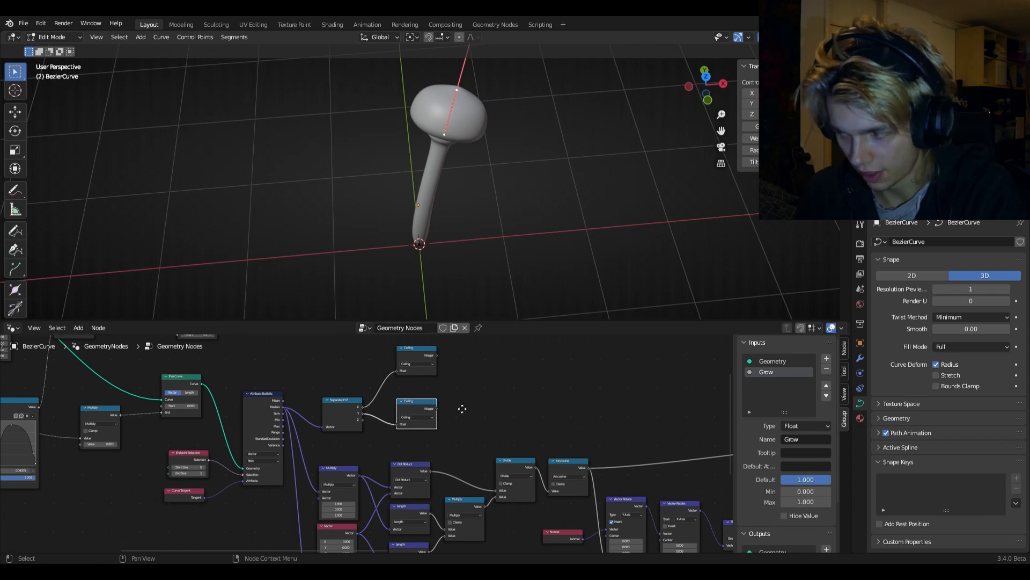
left_click(463, 409)
Add a Map Range node after the Ceiling nodes and place a duplicate of it alongside.
middle_click_drag(473, 378, 421, 408)
scroll(421, 408, "up", 2)
key("shift+a")
left_click(412, 308)
type("map")
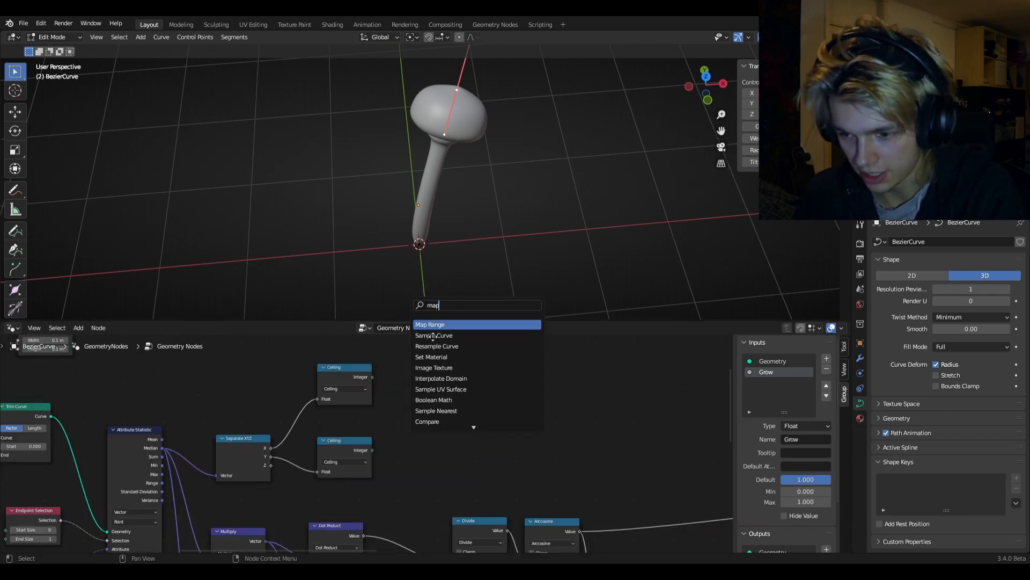
key("Return")
left_click(450, 379)
key("shift+d")
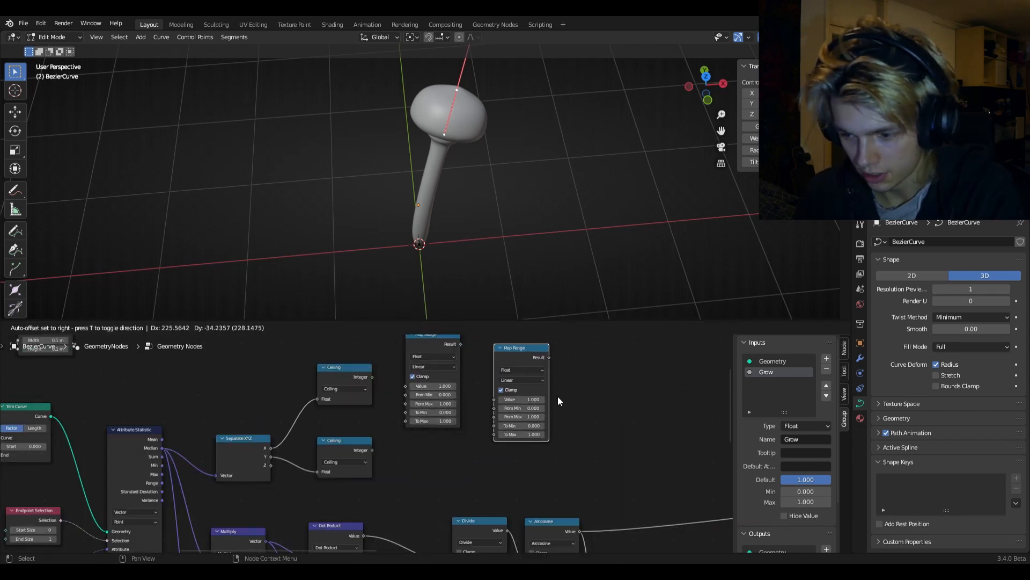
left_click(558, 396)
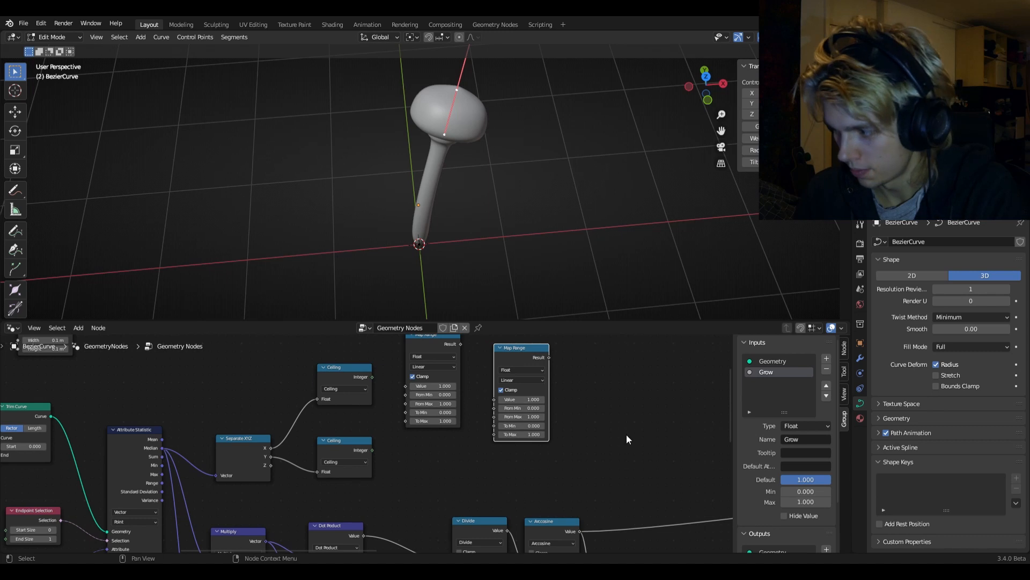
Set To Min to -1 on both Map Range nodes.
left_click(433, 416)
key("Tab")
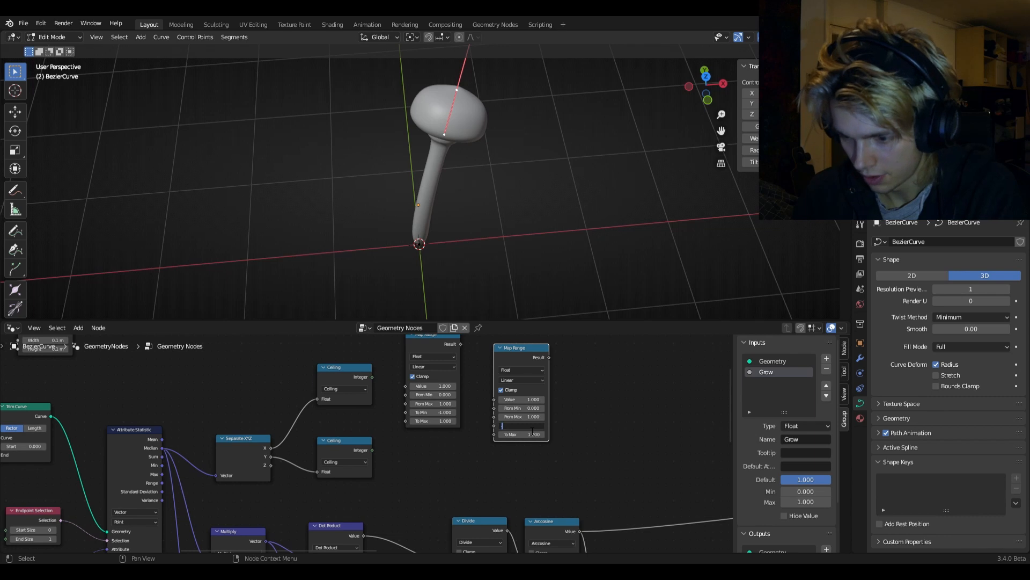
type("1")
key("Return")
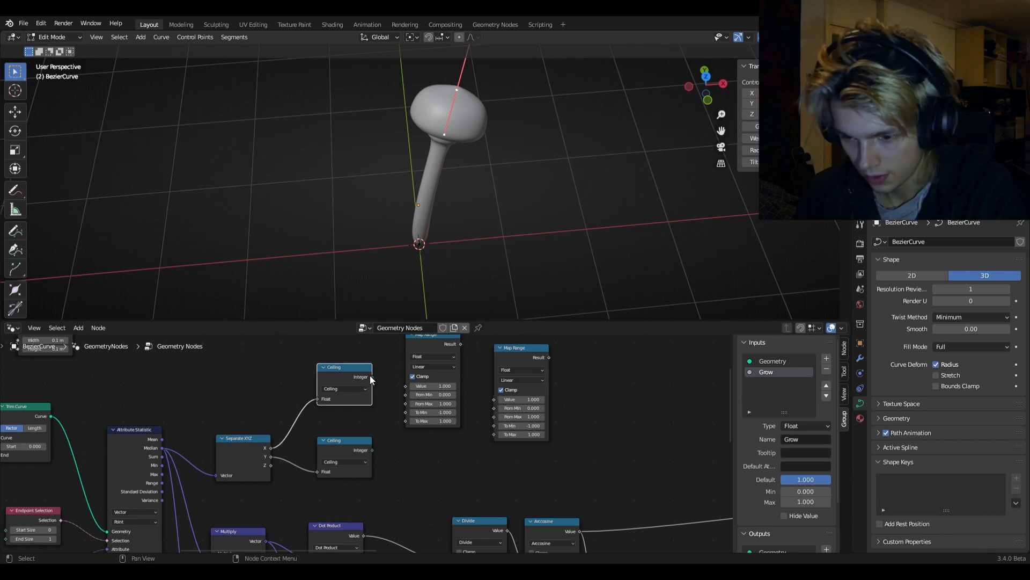
Connect each Ceiling node's Integer output to its own Map Range Value input and place the second Map Range below the first.
left_click_drag(369, 375, 405, 386)
left_click_drag(372, 450, 494, 400)
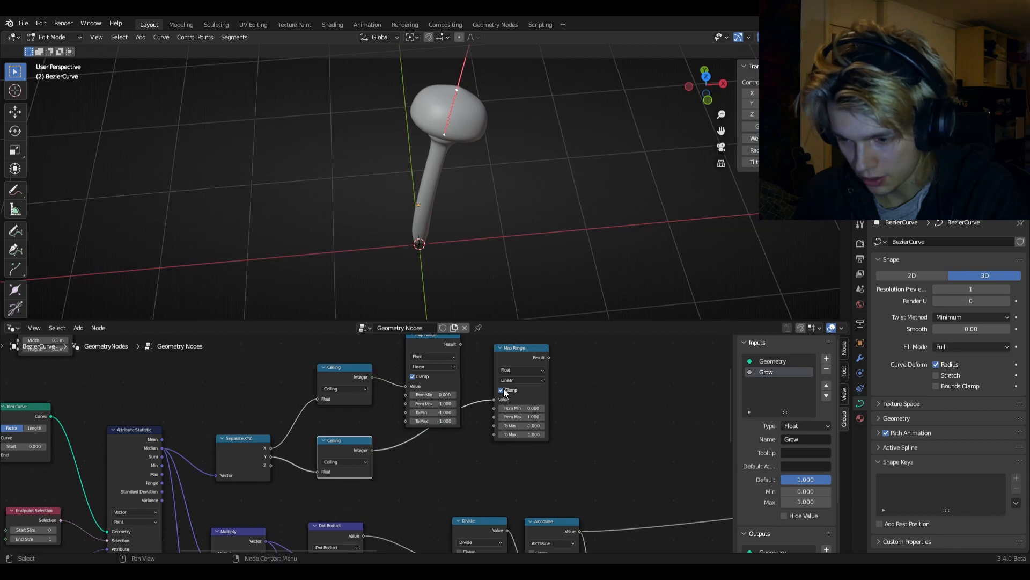
left_click_drag(526, 358, 434, 442)
Insert a reroute point after each of the two Arccosine nodes and shift both reroutes away from them to make room.
scroll(481, 431, "down", 4)
scroll(482, 430, "down", 1)
middle_click_drag(546, 539, 429, 436)
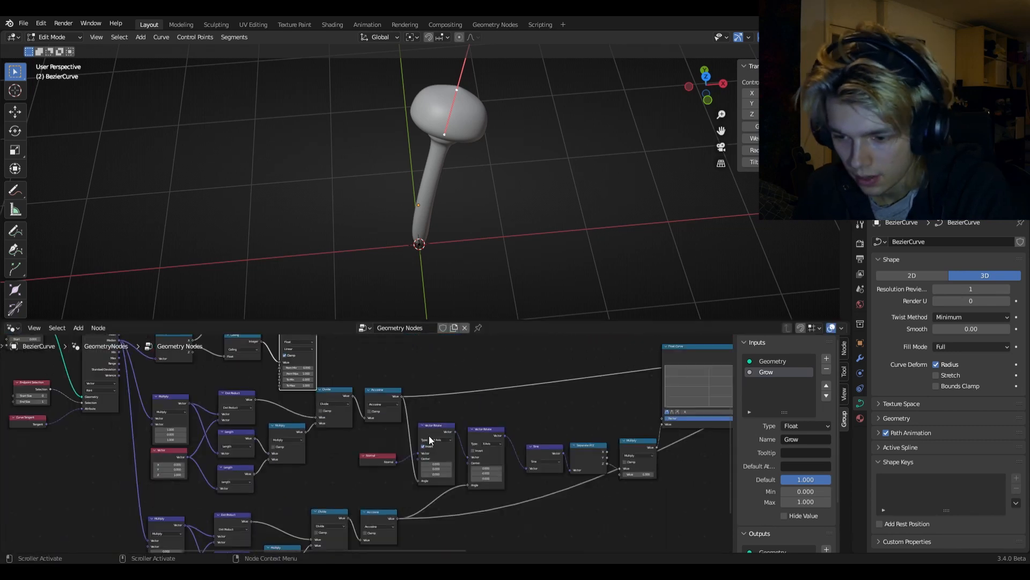
right_click_drag(401, 433, 418, 379, "shift")
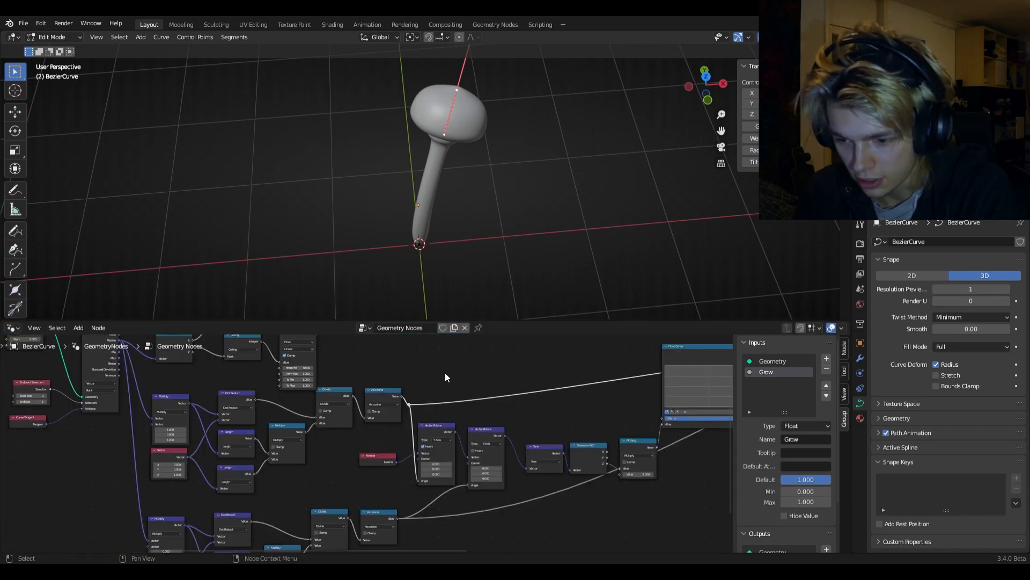
key("g")
left_click(476, 375)
right_click_drag(428, 535, 406, 502, "shift")
key("g")
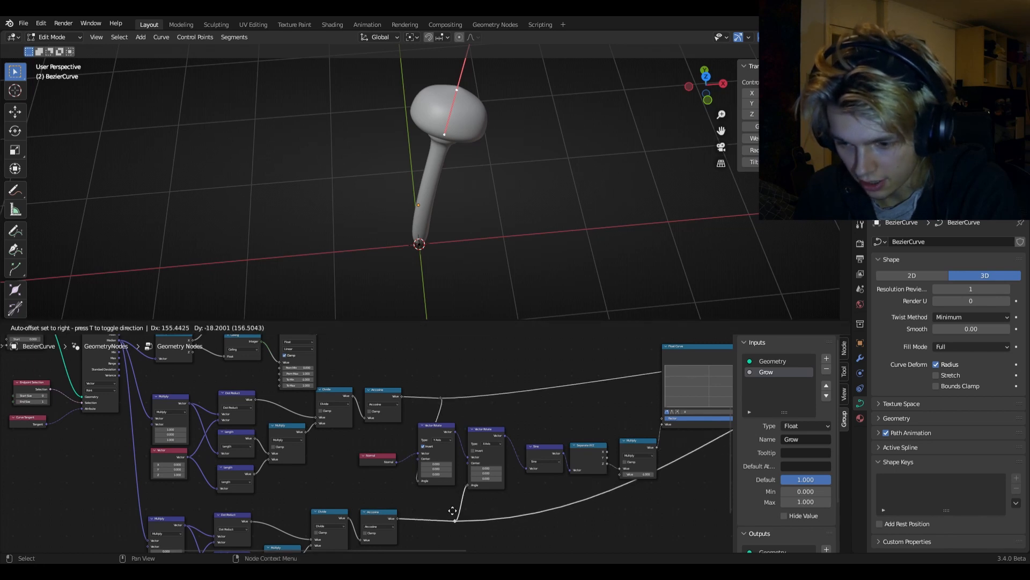
left_click(453, 510)
Duplicate both Arccosine nodes onto their output links and change the two duplicates to Multiply.
key("shift+d")
left_click(426, 396)
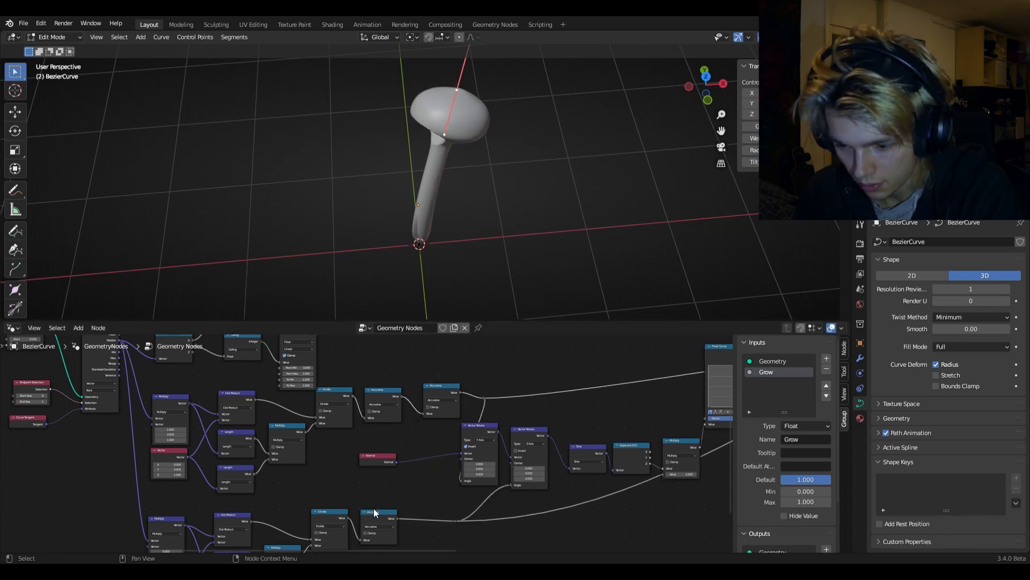
key("shift+d")
left_click(433, 507)
left_click(449, 397)
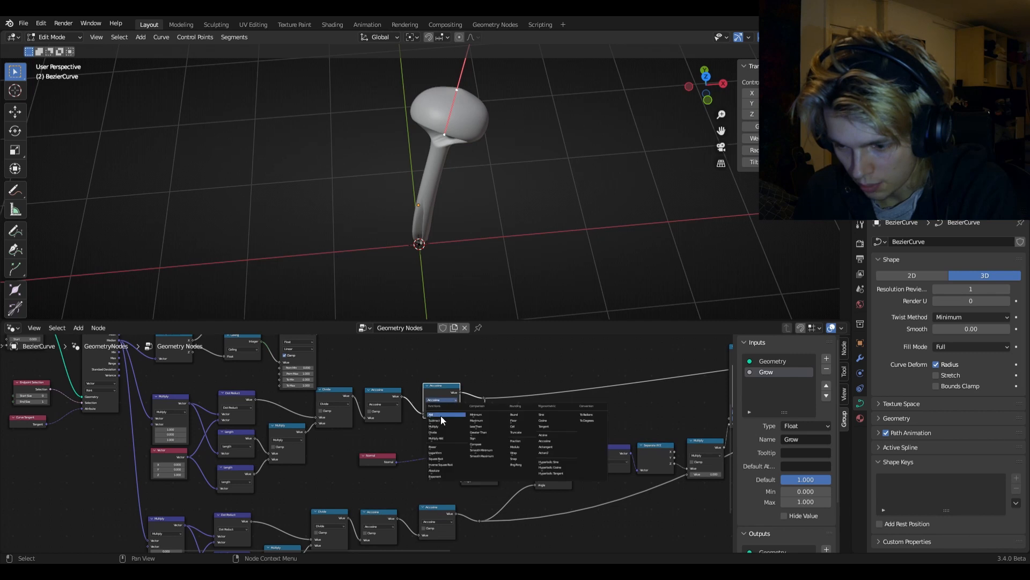
left_click(437, 428)
left_click(436, 519)
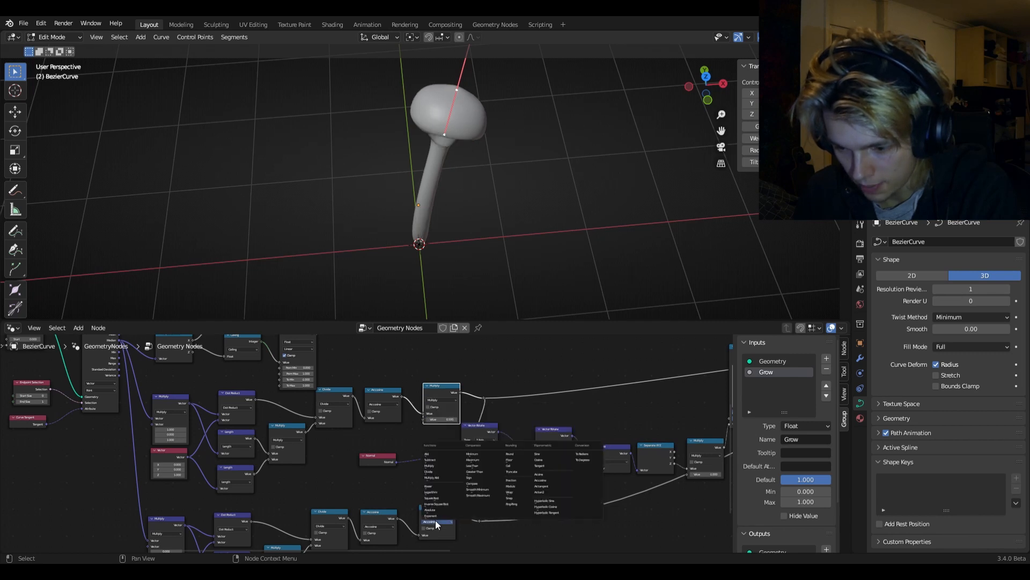
left_click(434, 465)
middle_click_drag(396, 401, 413, 444)
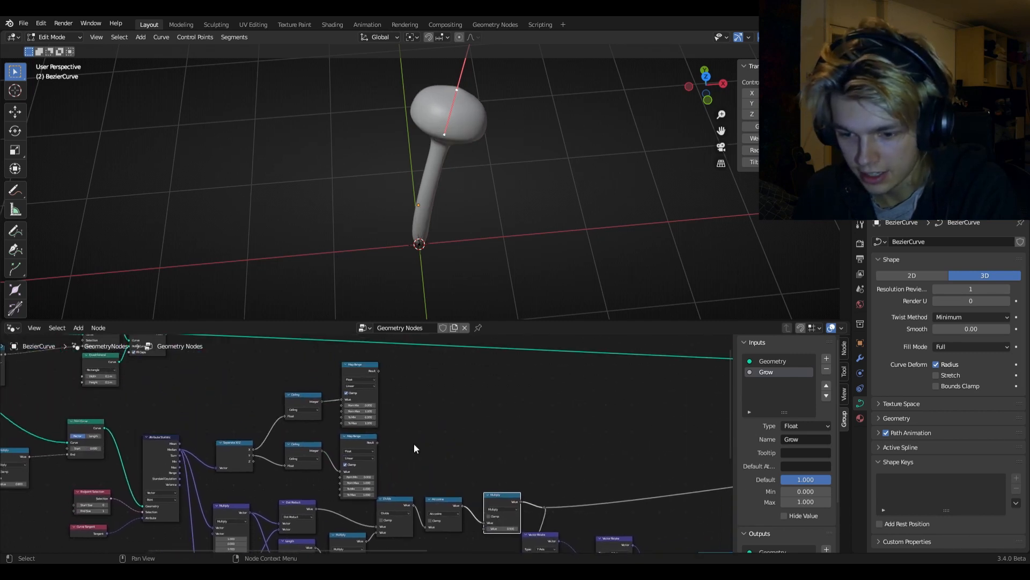
Connect the upper Map Range Result to the upper Multiply and the lower Map Range Result to the lower Multiply.
scroll(402, 436, "up", 2)
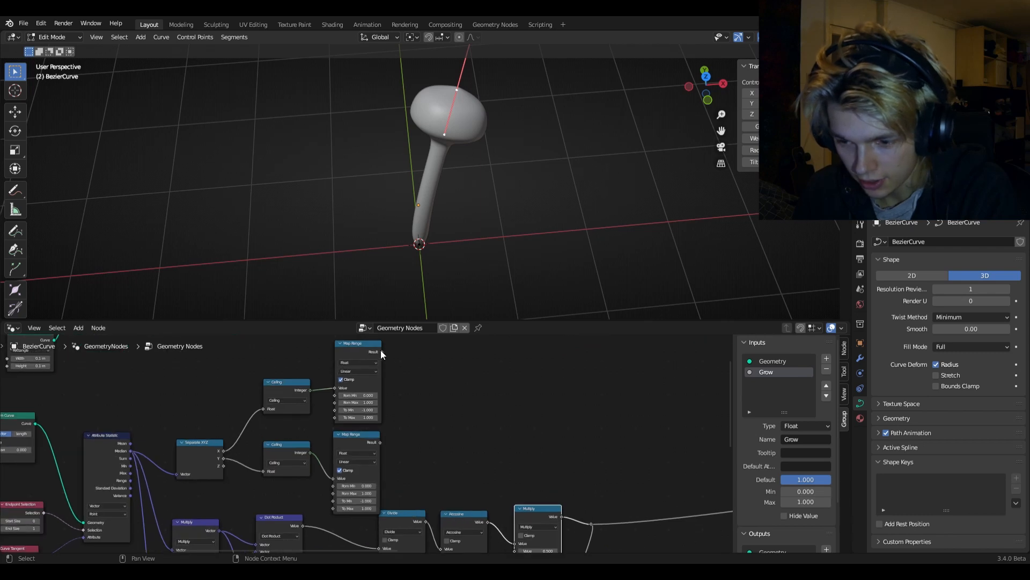
left_click_drag(380, 352, 514, 477)
scroll(483, 488, "down", 2)
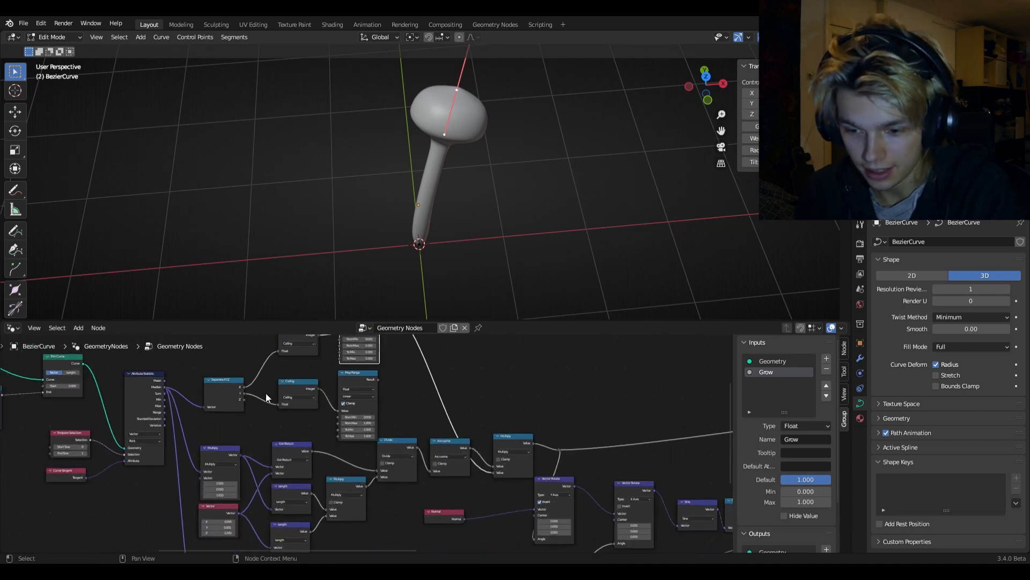
left_click_drag(377, 380, 486, 473)
Set the transform pivot to the 3D cursor and rotate the whole curve about 115° around the global Z axis.
middle_click_drag(485, 242, 487, 123)
middle_click_drag(499, 193, 453, 148)
left_click(413, 37)
left_click(417, 61)
key("a")
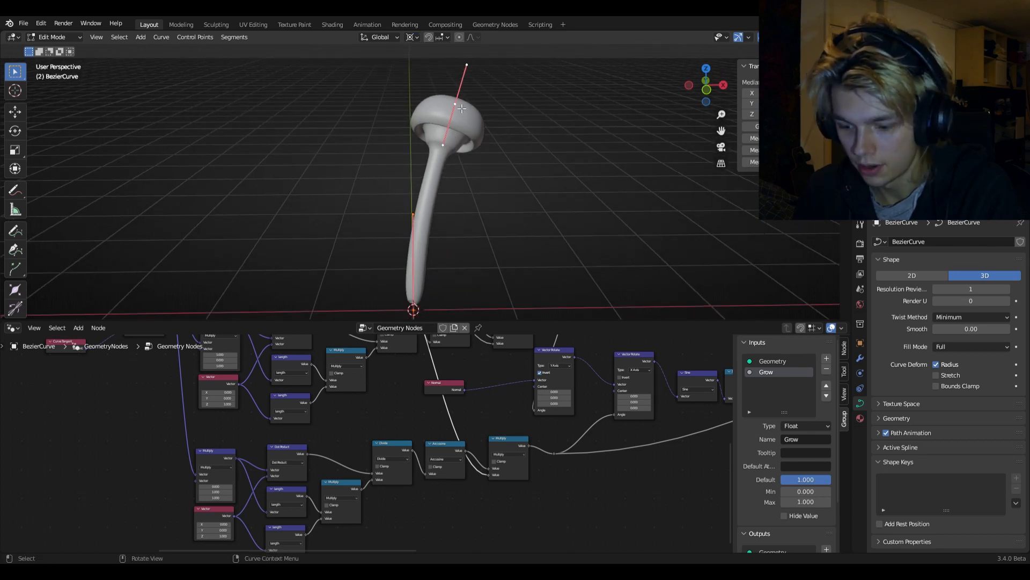
key("r")
key("z")
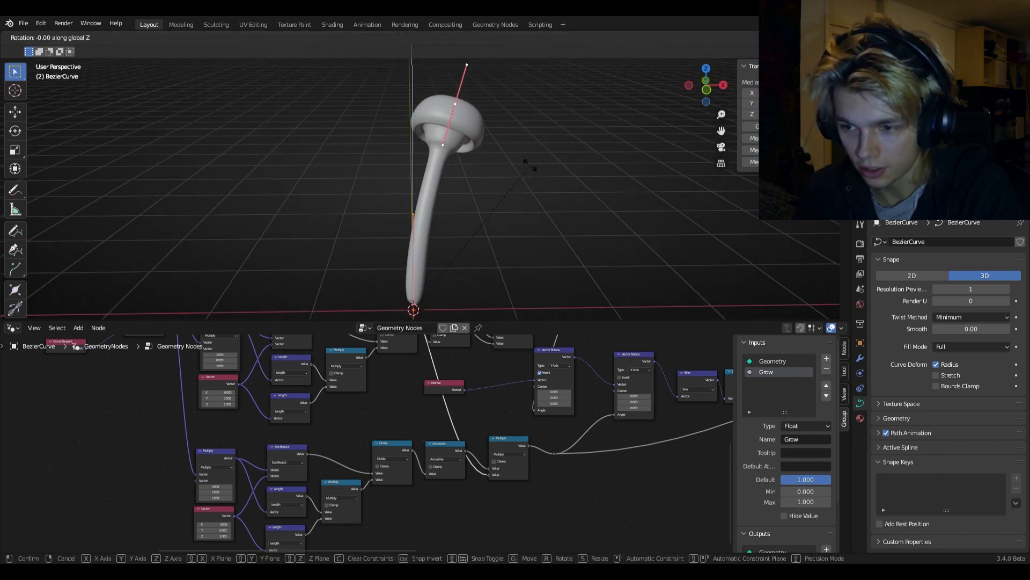
left_click(442, 220)
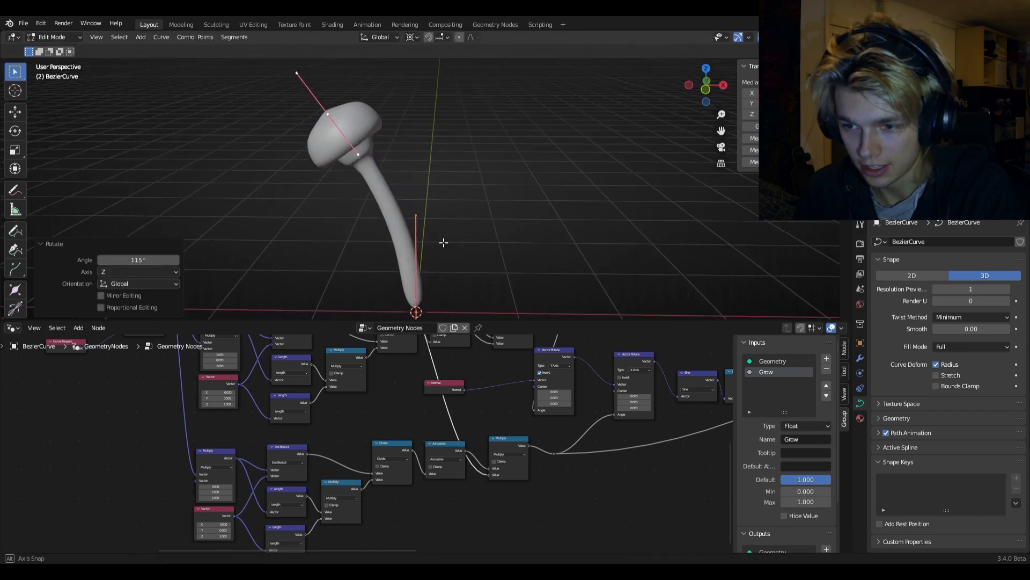
Select the curve's upper end point and swing it about 13.7° in the view to bend the stem.
middle_click_drag(441, 220, 490, 115)
scroll(486, 114, "down", 3)
left_click(443, 110)
key("r")
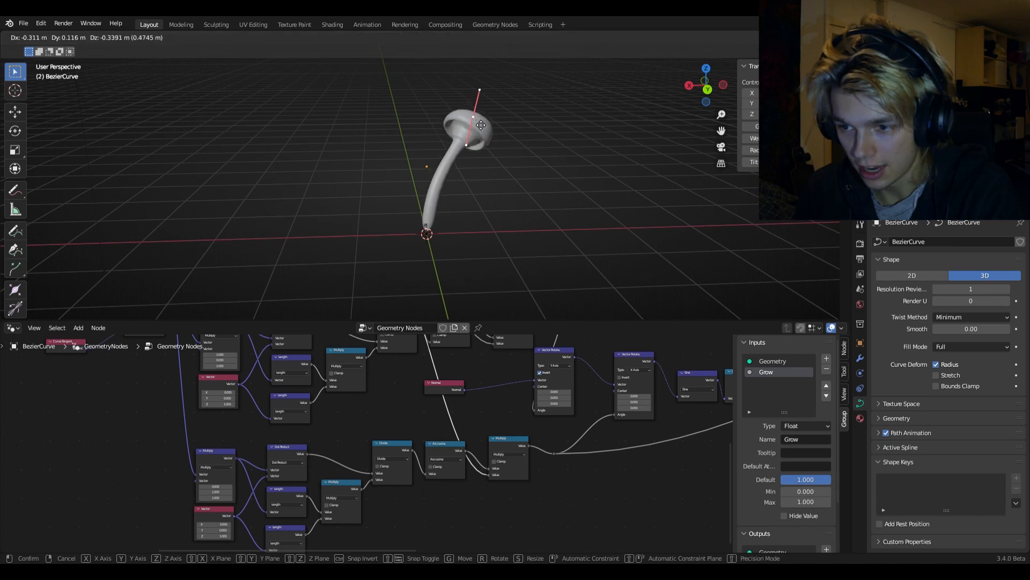
left_click(473, 104)
middle_click_drag(472, 104, 481, 148)
scroll(481, 148, "up", 4)
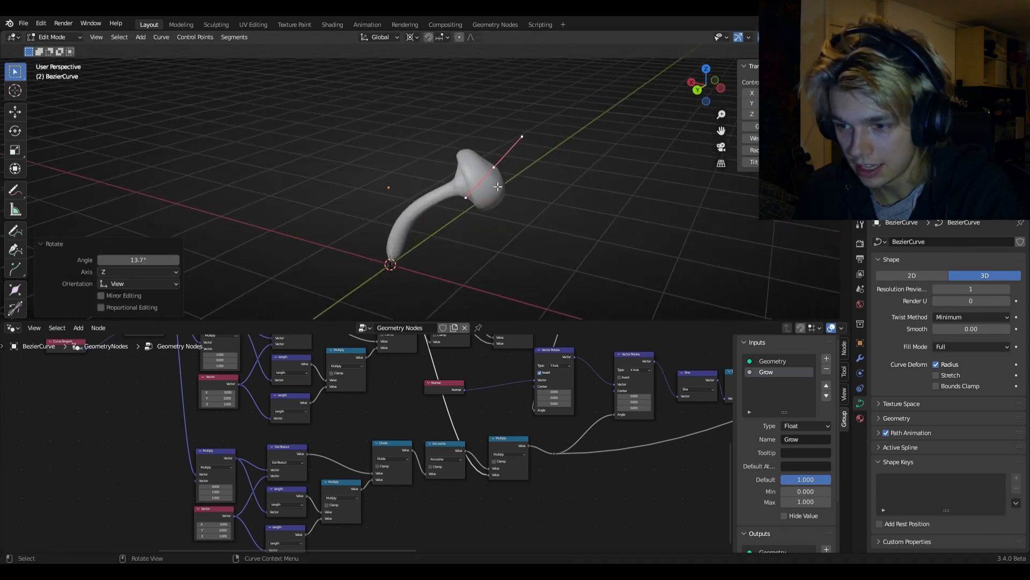
Switch the pivot away from the 3D cursor and rotate the upper end point around itself to tilt the cap.
key("r")
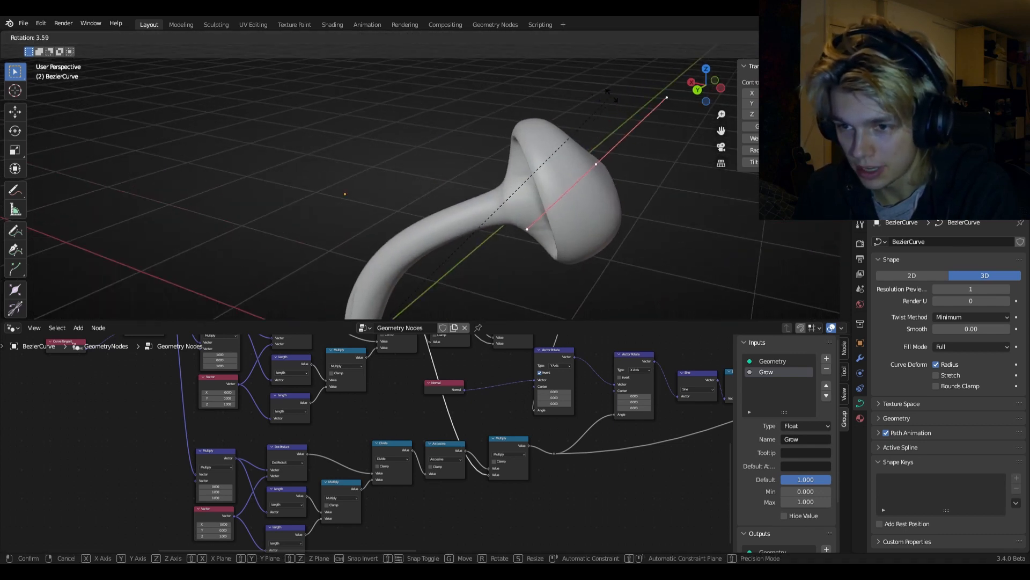
right_click(616, 108)
left_click(419, 38)
left_click(421, 49)
key("r")
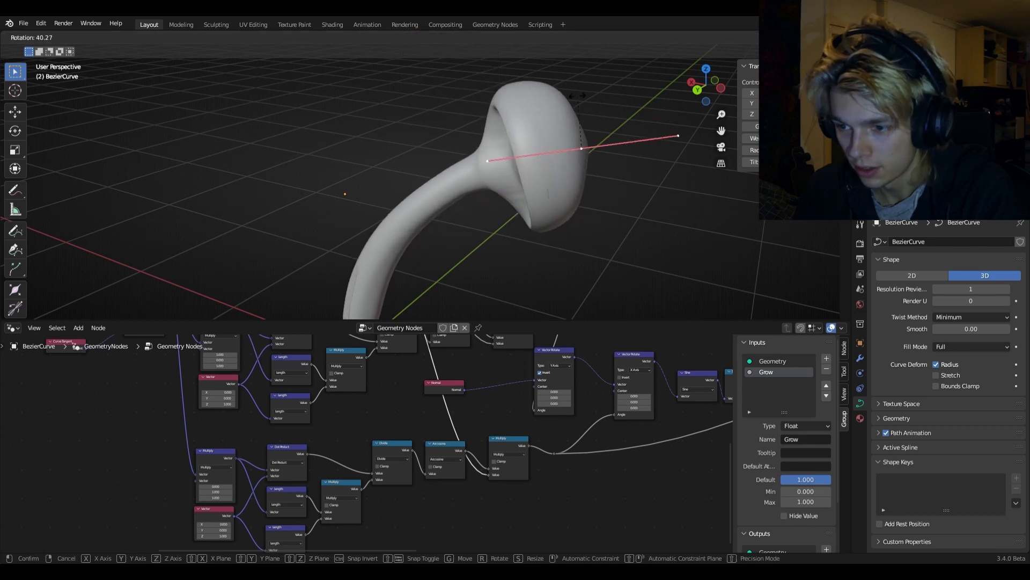
left_click(547, 129)
From another angle, rotate the upper end point about 32.6° in the view, followed by about -29.9°.
middle_click_drag(548, 129, 470, 153)
key("r")
left_click(558, 92)
key("r")
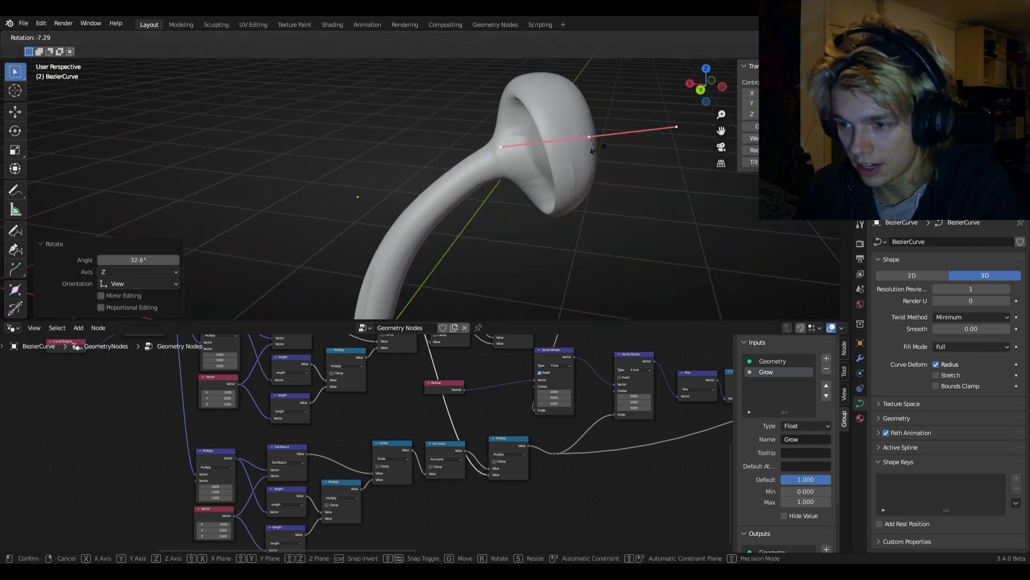
left_click(616, 161)
Raise the upper end point to straighten the stem and rotate its handles in the view.
scroll(572, 202, "down", 4)
key("g")
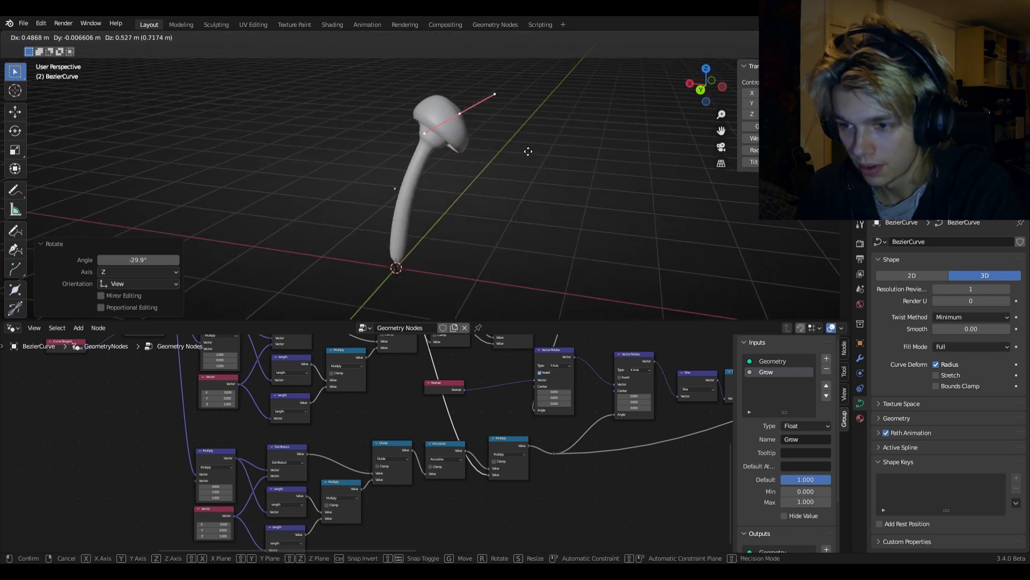
left_click(520, 146)
key("r")
left_click(502, 128)
Rotate the upper end point again and move it about 0.20 m in X, 0.16 m in Y and 0.03 m in Z.
mouse_move(501, 129)
middle_mouse_down()
mouse_move(584, 83)
mouse_move(490, 137)
middle_mouse_up()
key("r")
left_click(477, 150)
key("g")
left_click(504, 152)
Move the upper end point about -0.19 m in X, -0.31 m in Y and -0.46 m in Z.
scroll(559, 430, "down", 5)
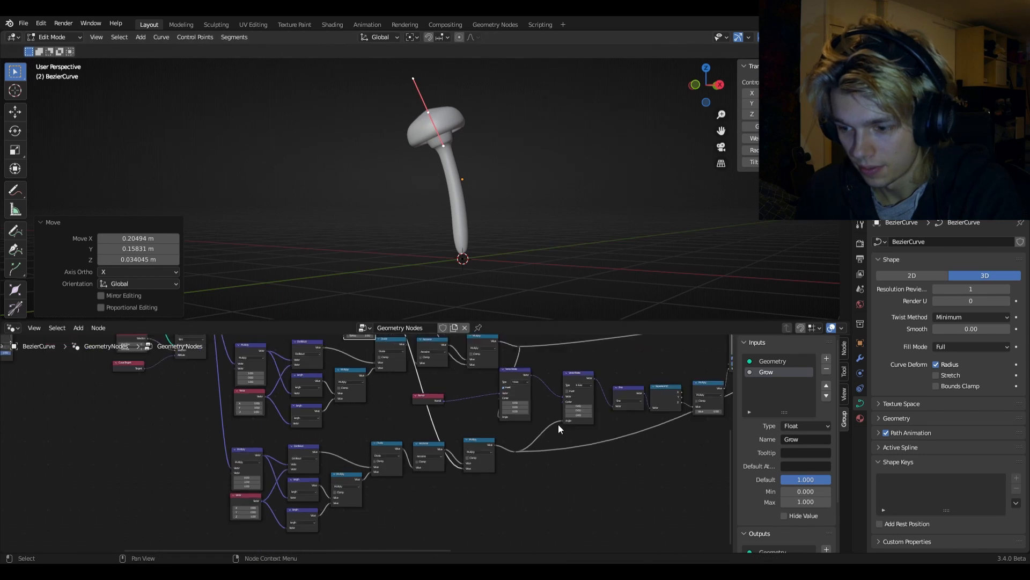
middle_click_drag(501, 432, 458, 477)
middle_click_drag(633, 116, 558, 139)
key("g")
left_click(522, 177)
middle_click_drag(515, 179, 312, 148)
scroll(475, 174, "up", 5)
scroll(460, 172, "down", 4)
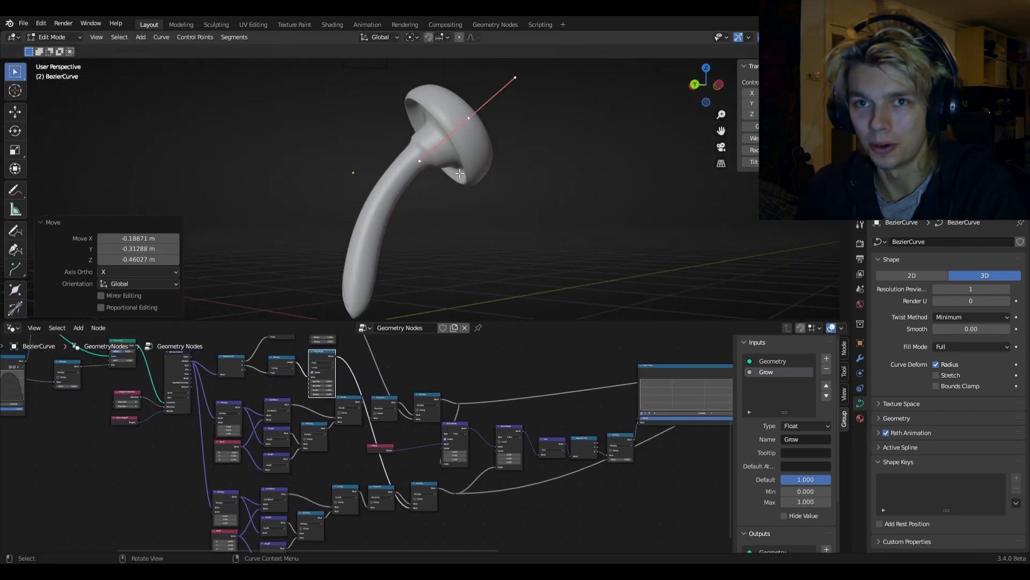
Lower the upper end point slightly and rotate it about 33.3° in the view so the cap faces sideways.
key("g")
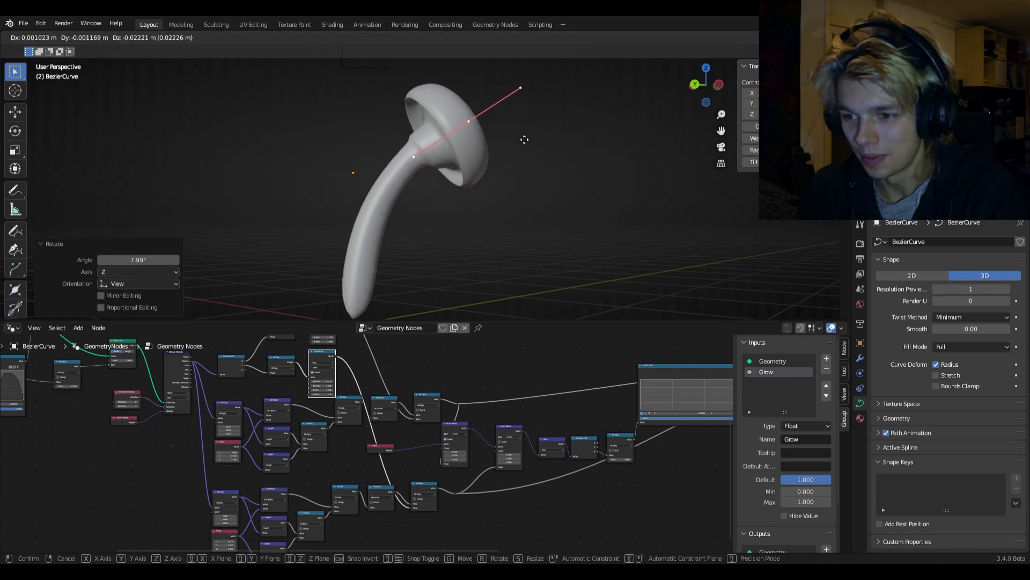
left_click(541, 187)
key("r")
left_click(547, 230)
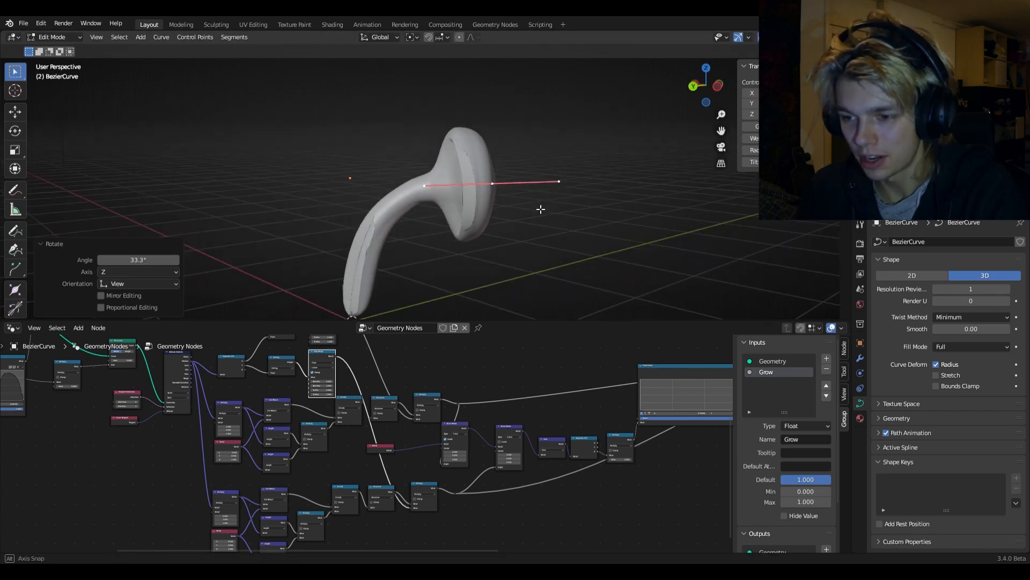
Tilt the cap back upward and raise the upper end point, moving it about 0.20 m in X, 0.23 m in Y and 0.44 m in Z.
scroll(586, 185, "up", 4)
middle_click_drag(585, 185, 520, 190)
key("g")
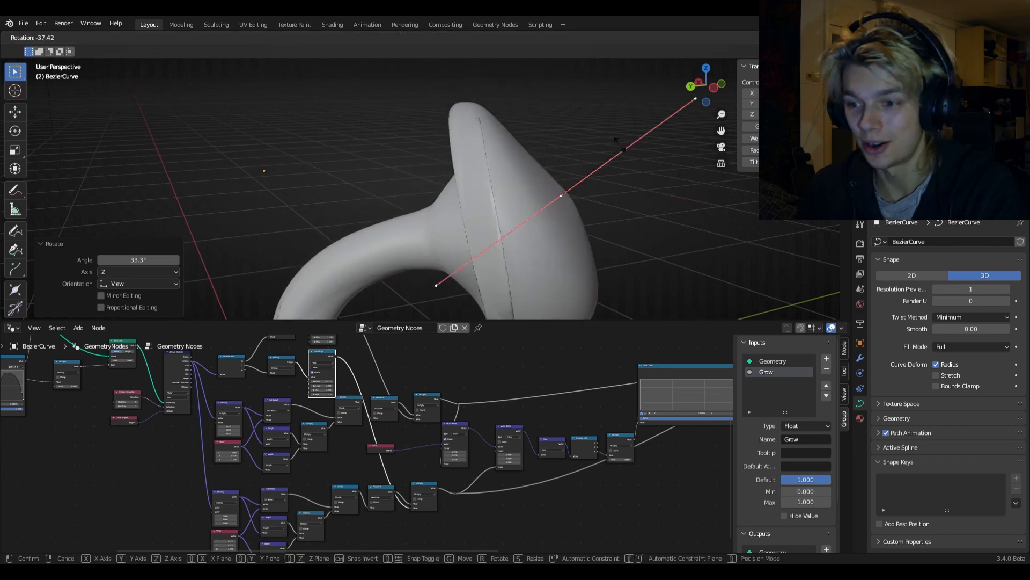
left_click(491, 253)
scroll(504, 261, "down", 3)
key("g")
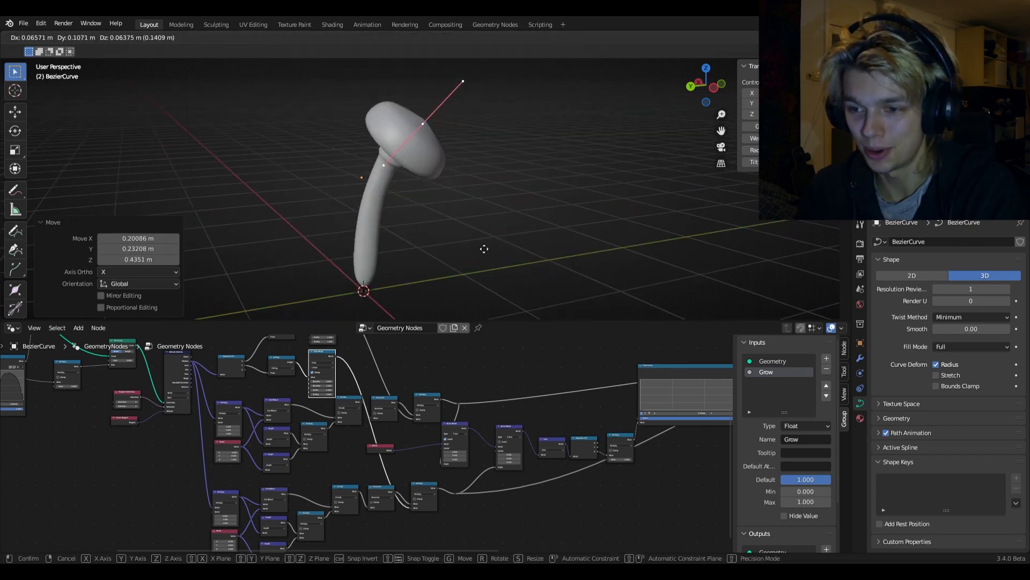
left_click(483, 248)
middle_click_drag(482, 247, 565, 224)
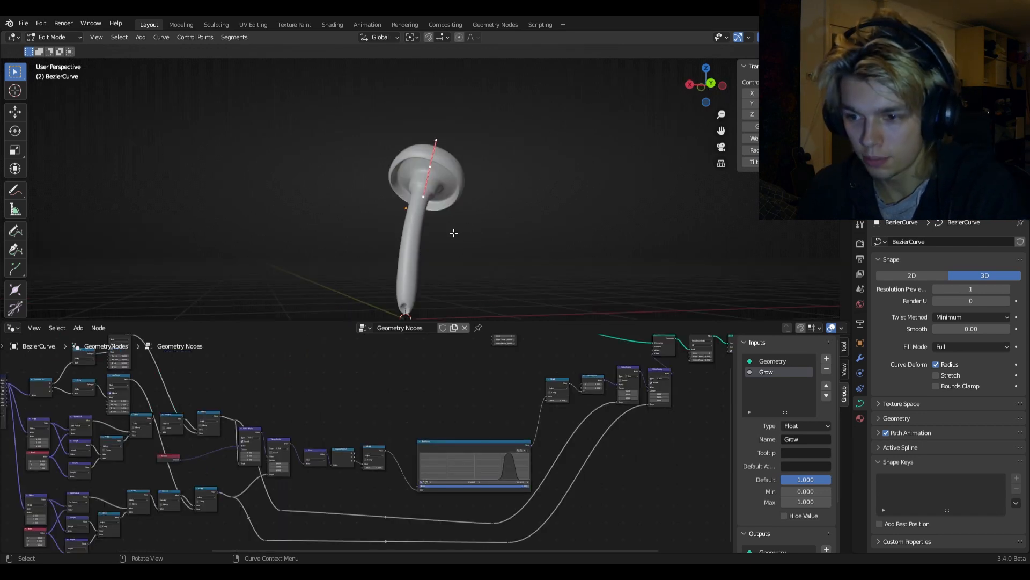
Reposition the upper end point, finish with a rotation of about -2.81° in the view, and check the stem's base.
middle_click_drag(461, 242, 439, 81)
key("r")
left_click(469, 223)
key("g")
left_click(421, 217)
key("r")
left_click(465, 202)
scroll(425, 217, "up", 4)
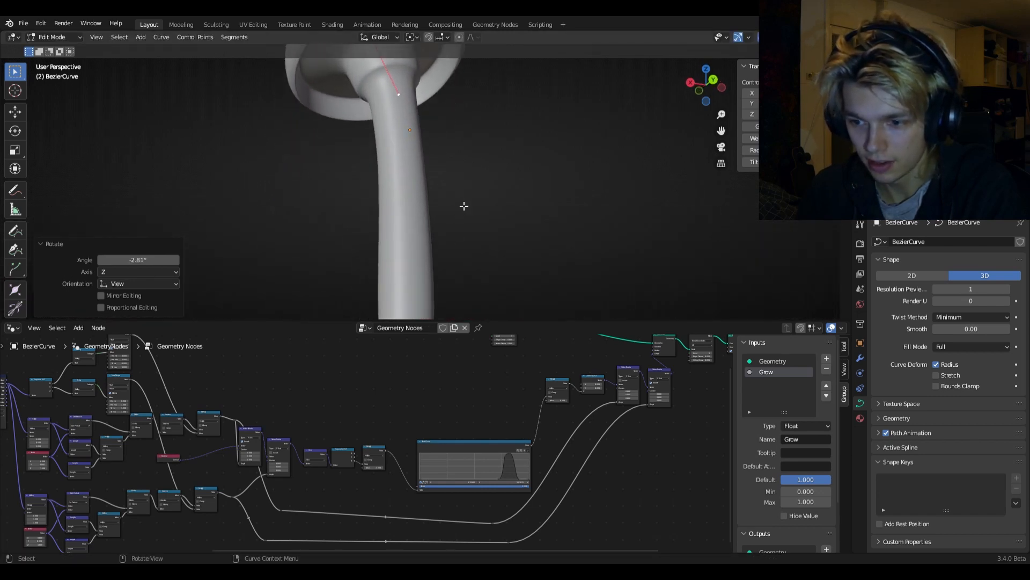
scroll(461, 212, "down", 4)
middle_click_drag(448, 292, 451, 244)
scroll(440, 224, "up", 3)
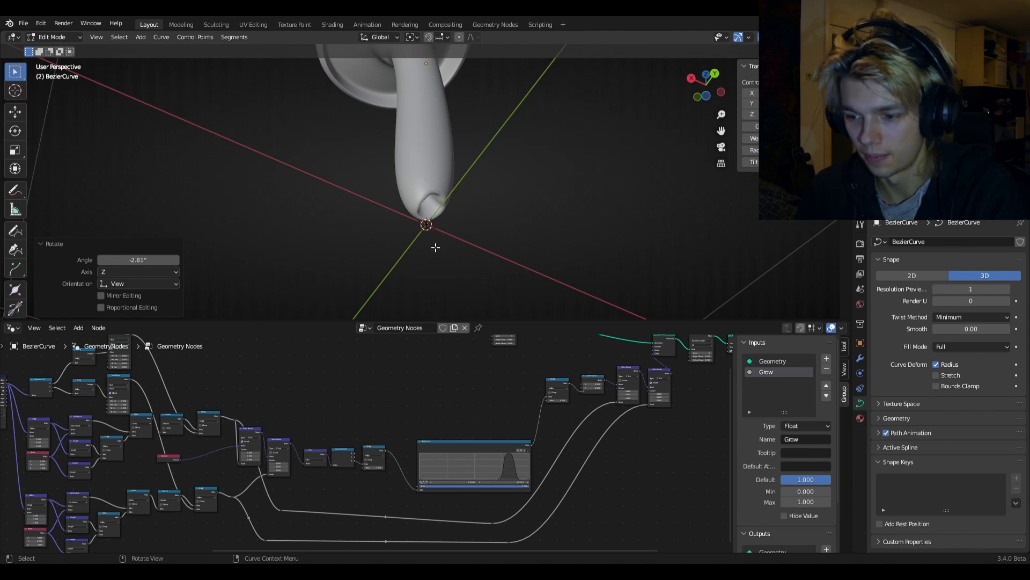
scroll(251, 355, "down", 2)
Duplicate the Attribute Statistic node above the original and connect the Trim Curve output to the duplicate's Geometry input.
middle_click_drag(254, 356, 543, 421)
scroll(349, 451, "up", 6)
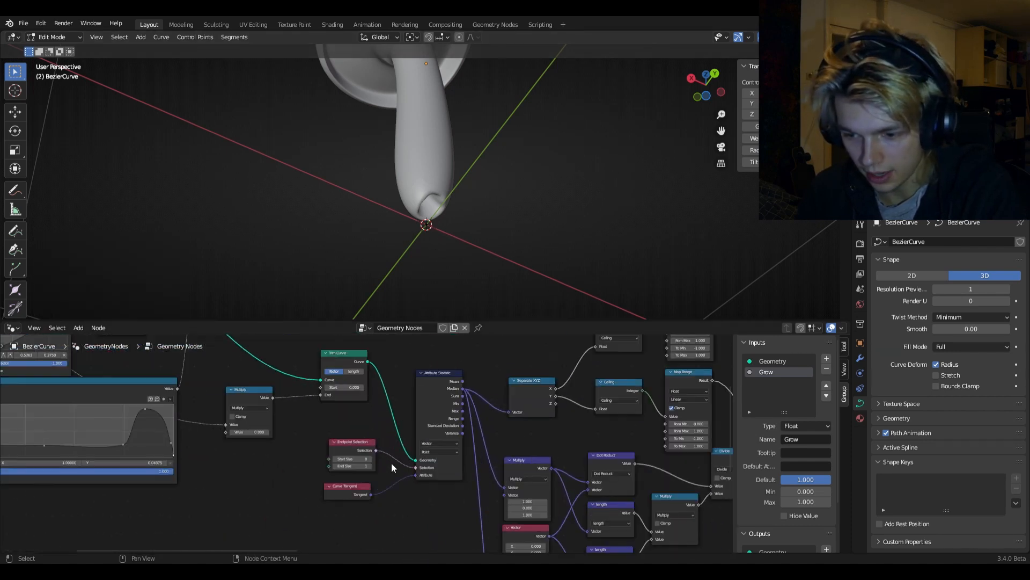
left_click(427, 388)
middle_click_drag(476, 380, 423, 448)
key("shift+d")
left_click(475, 362)
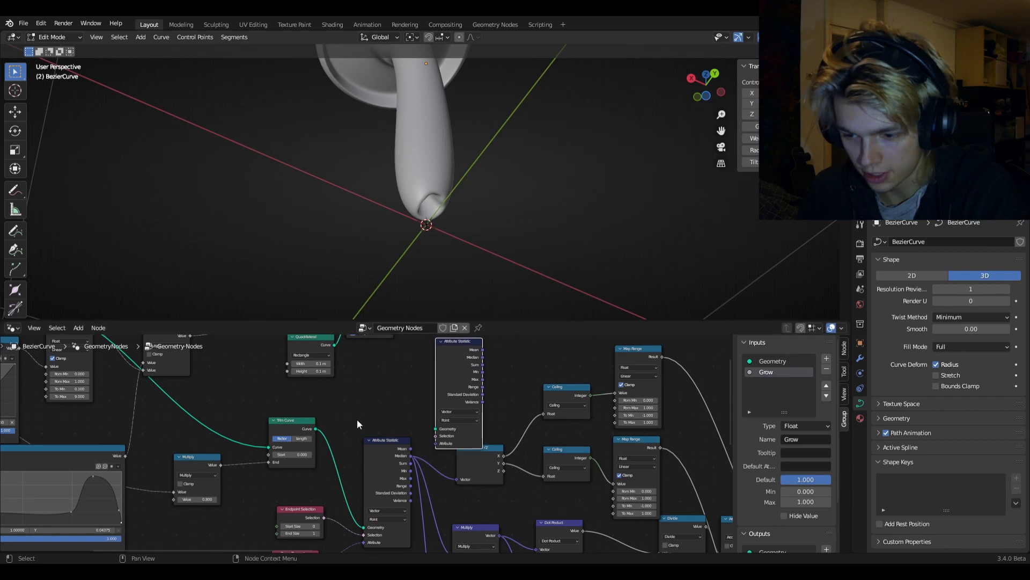
left_click_drag(314, 428, 331, 425)
left_click_drag(430, 427, 435, 428)
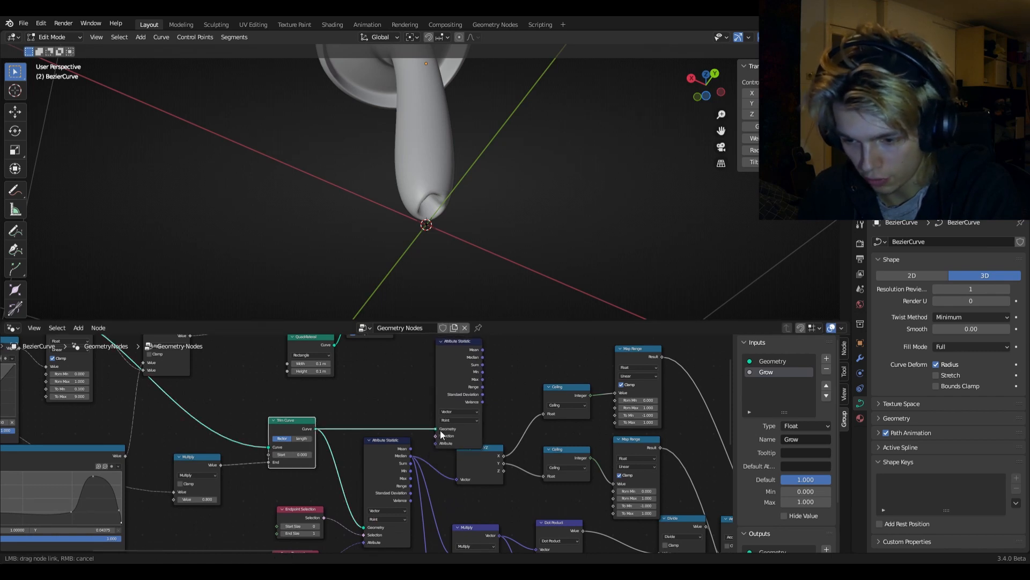
Relocate the duplicated Attribute Statistic node to the empty area above the cap's Float Curve node.
scroll(404, 446, "down", 5)
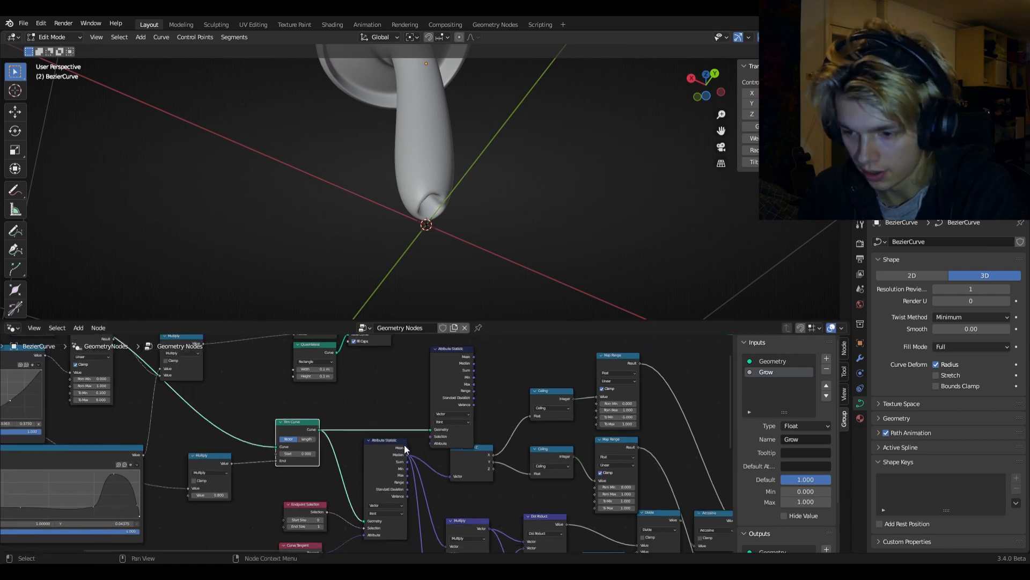
middle_click_drag(441, 454, 178, 466)
left_click_drag(188, 427, 606, 446)
middle_click_drag(606, 447, 258, 388)
left_click_drag(256, 388, 385, 402)
scroll(378, 430, "down", 3)
scroll(423, 440, "up", 6)
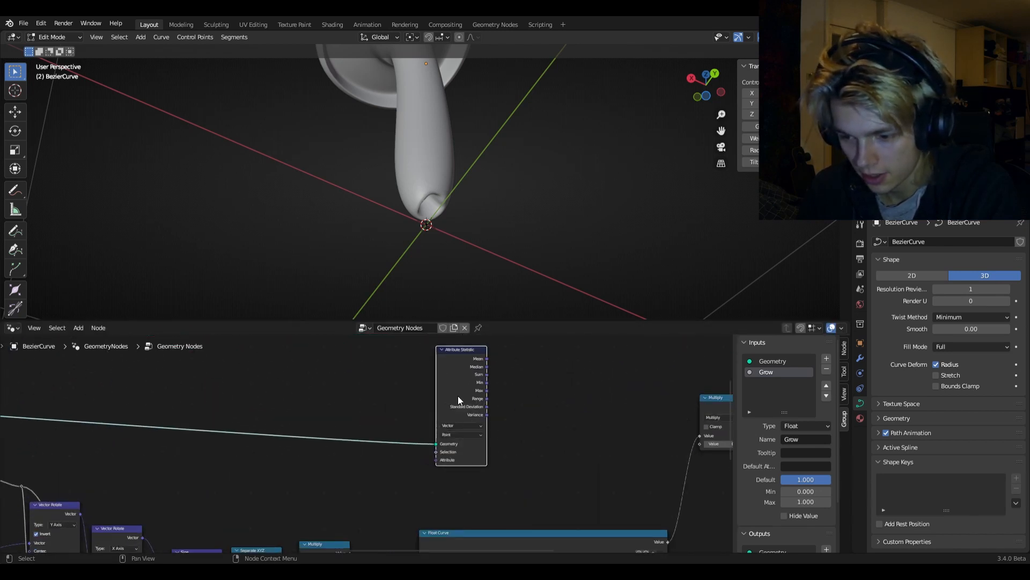
Add a Position node, connect it to the duplicated Attribute Statistic's Attribute input, and place it below that node's inputs.
scroll(411, 466, "down", 5)
scroll(413, 437, "up", 4)
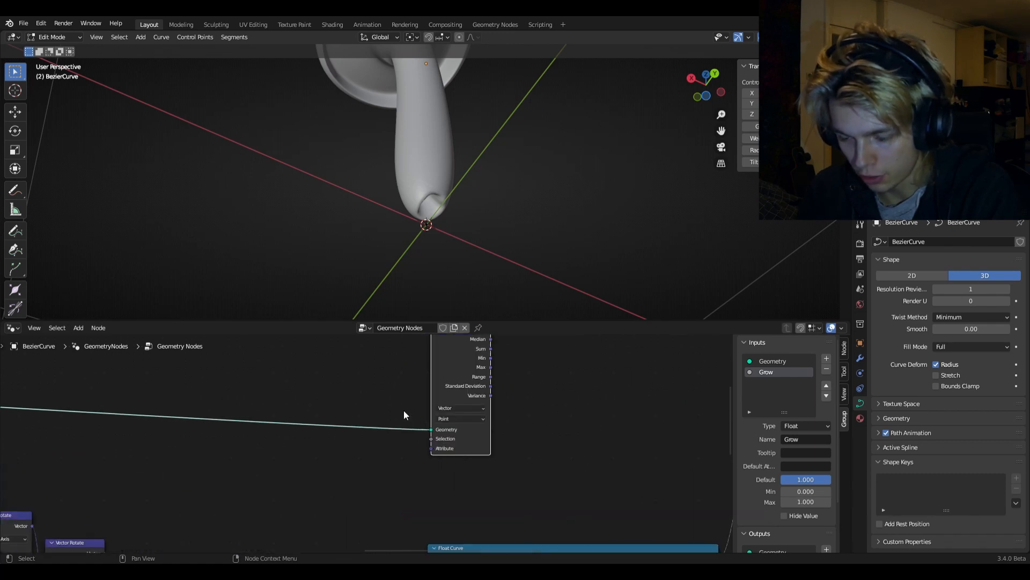
key("shift+a")
left_click(344, 313)
type("pos")
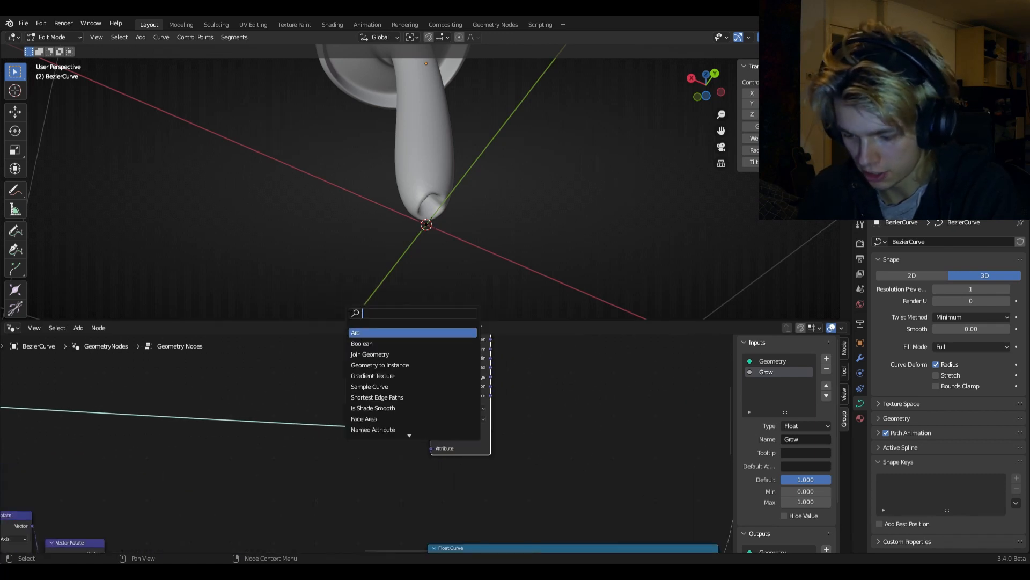
left_click(354, 333)
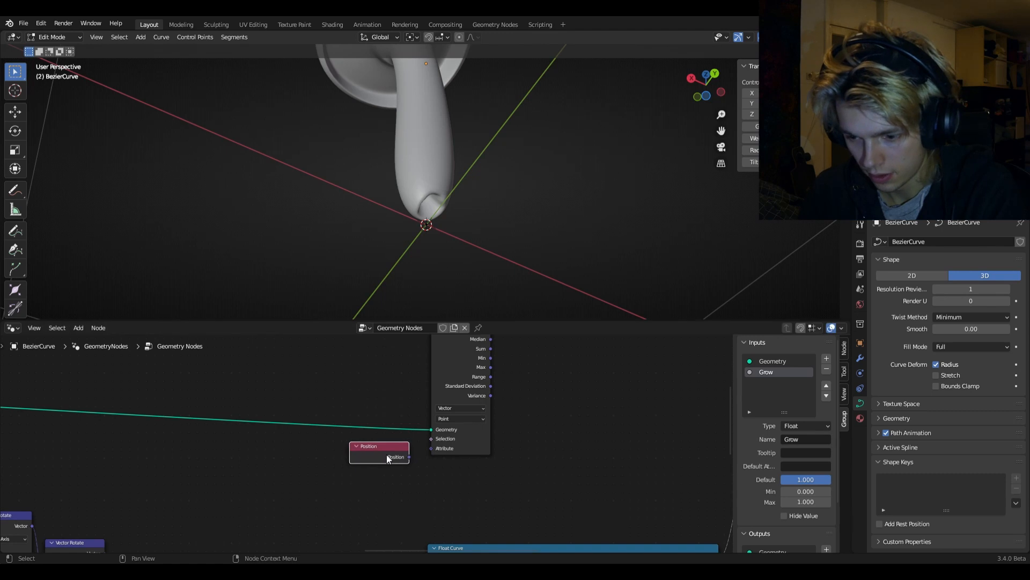
left_click_drag(408, 457, 375, 481)
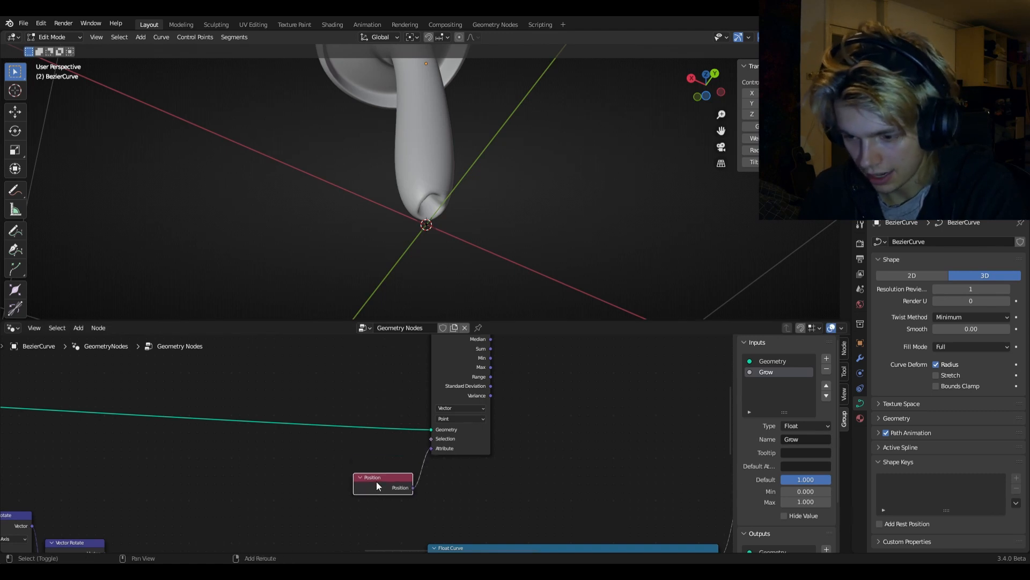
Add an Endpoint Selection node with Start Size 0 and End Size 1, connect it to Selection, and arrange it above Position.
key("shift+a")
left_click(328, 308)
type("end")
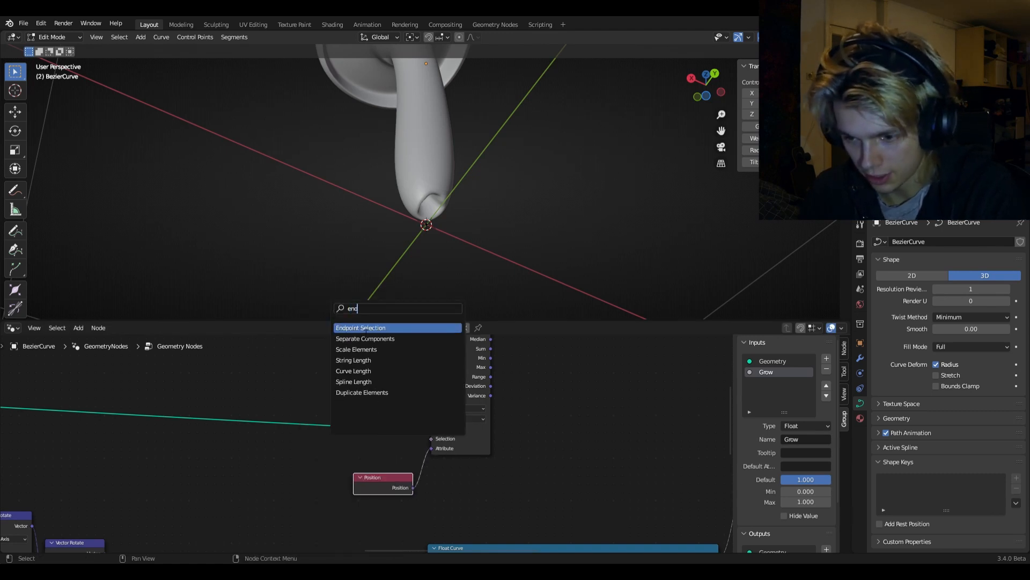
left_click(366, 330)
key("Return")
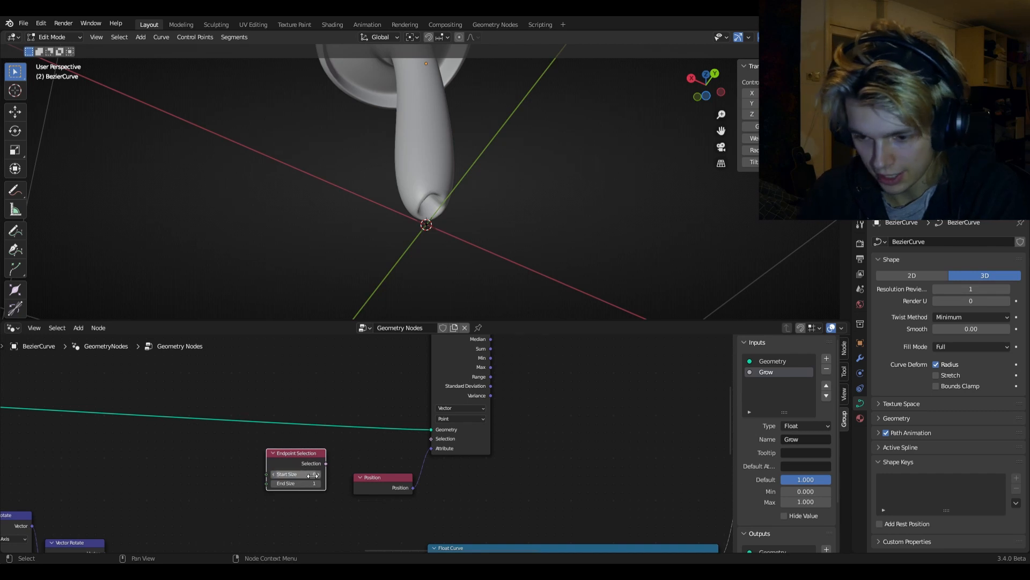
left_click_drag(326, 462, 429, 439)
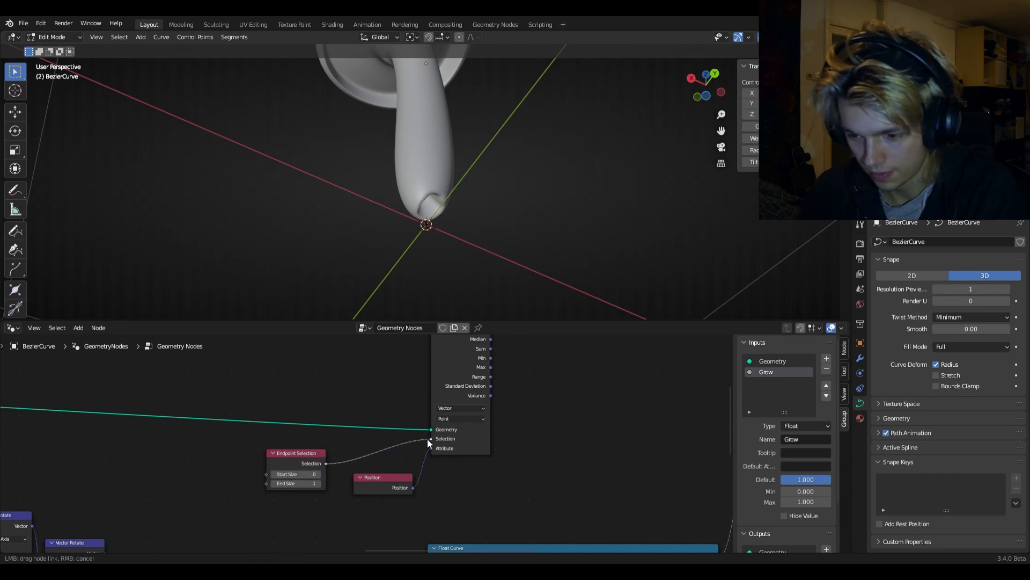
left_click_drag(383, 484, 363, 502)
left_click_drag(309, 463, 378, 459)
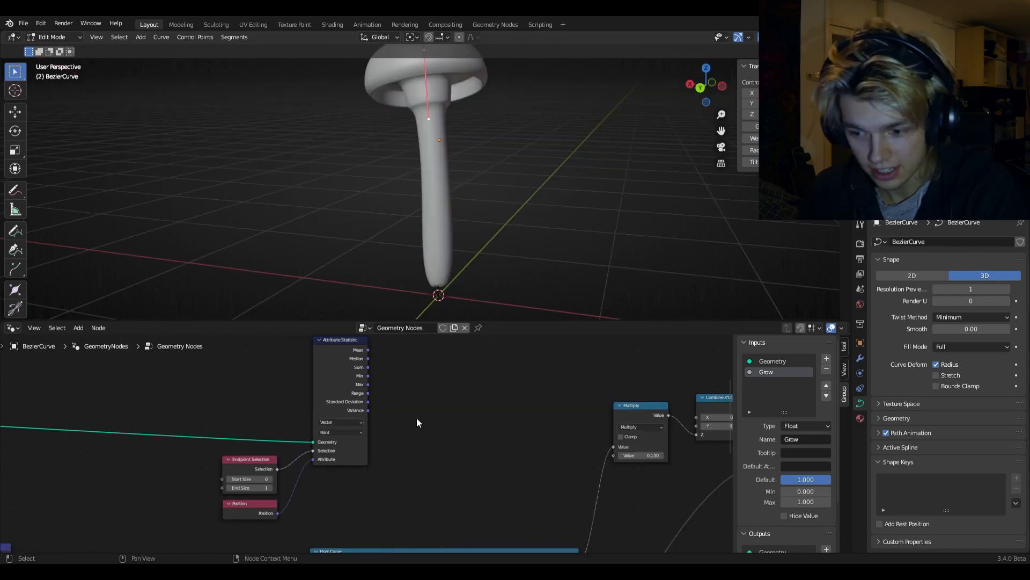
Add a Vector Math node beside the duplicated Attribute Statistic node and set its operation to Distance.
key("shift+a")
left_click(417, 307)
type("vec")
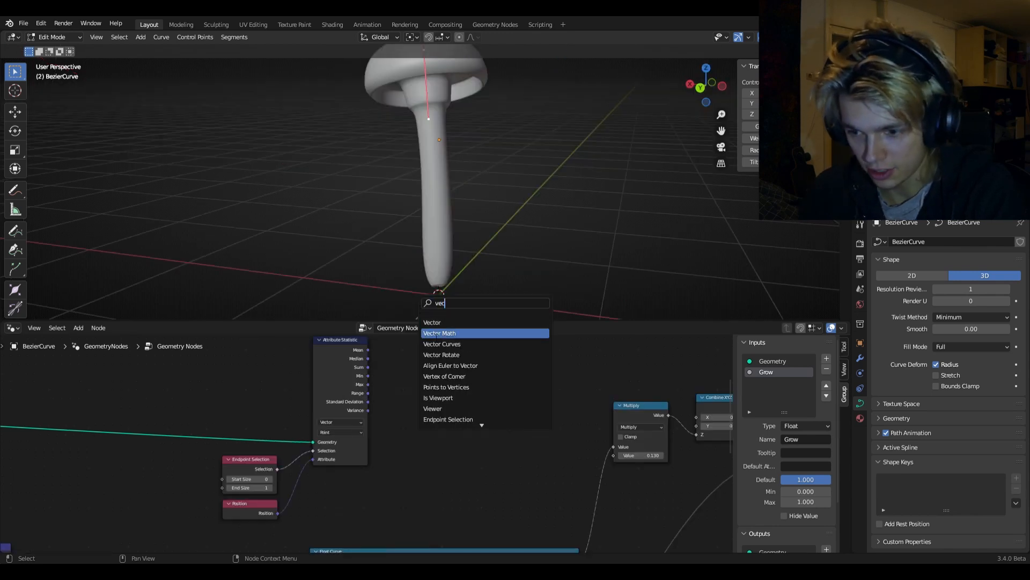
left_click(430, 333)
left_click(421, 395)
left_click(430, 383)
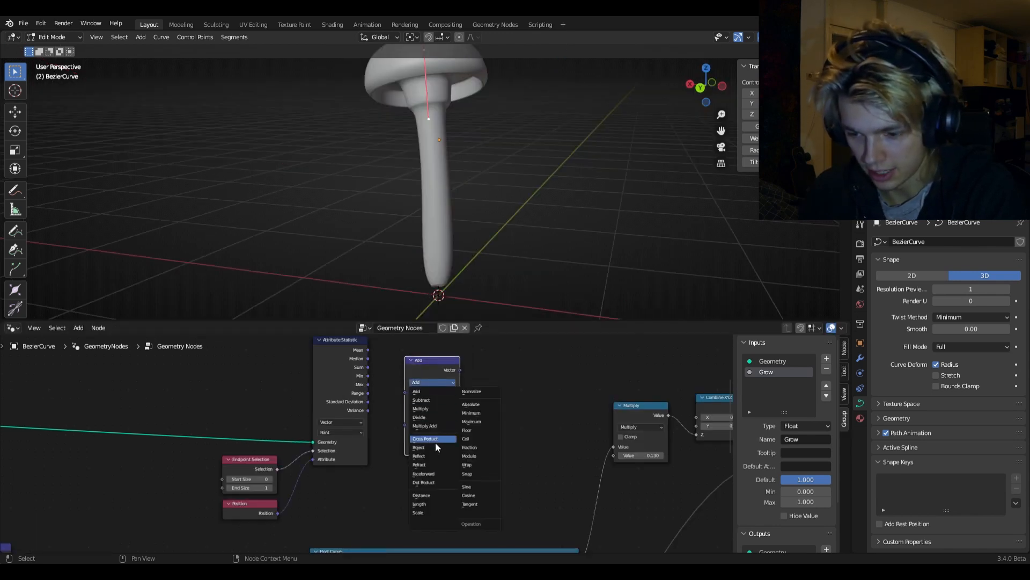
left_click(430, 495)
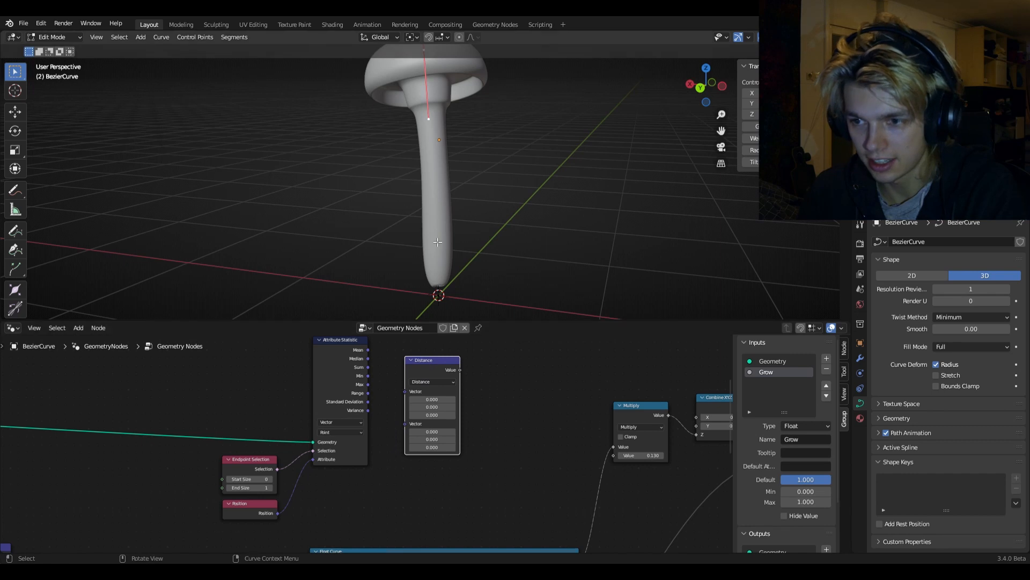
Feed the Attribute Statistic's Median and the Position output into the Distance node's two vector inputs.
middle_click_drag(451, 163, 465, 230, "shift")
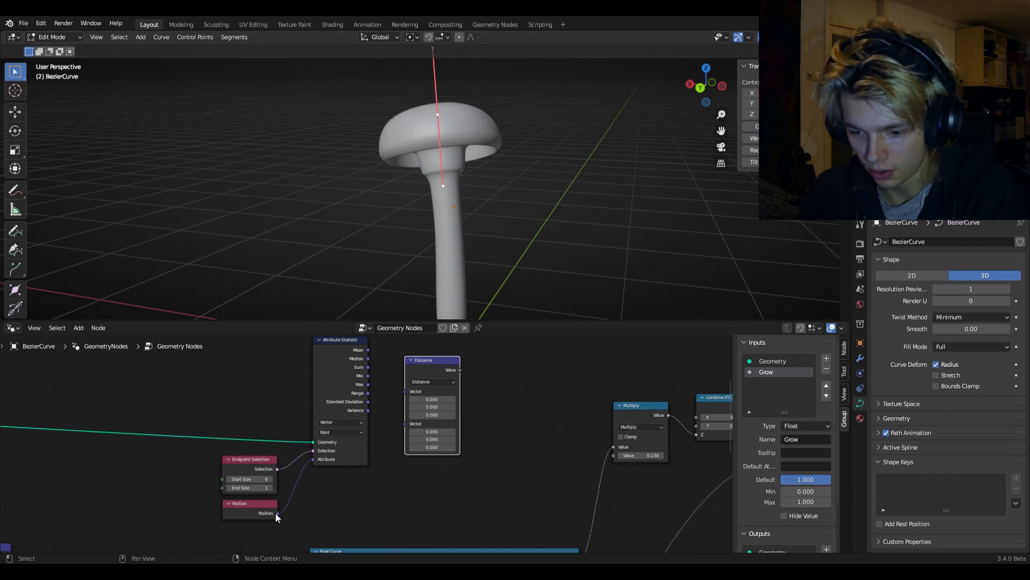
left_click_drag(277, 513, 405, 424)
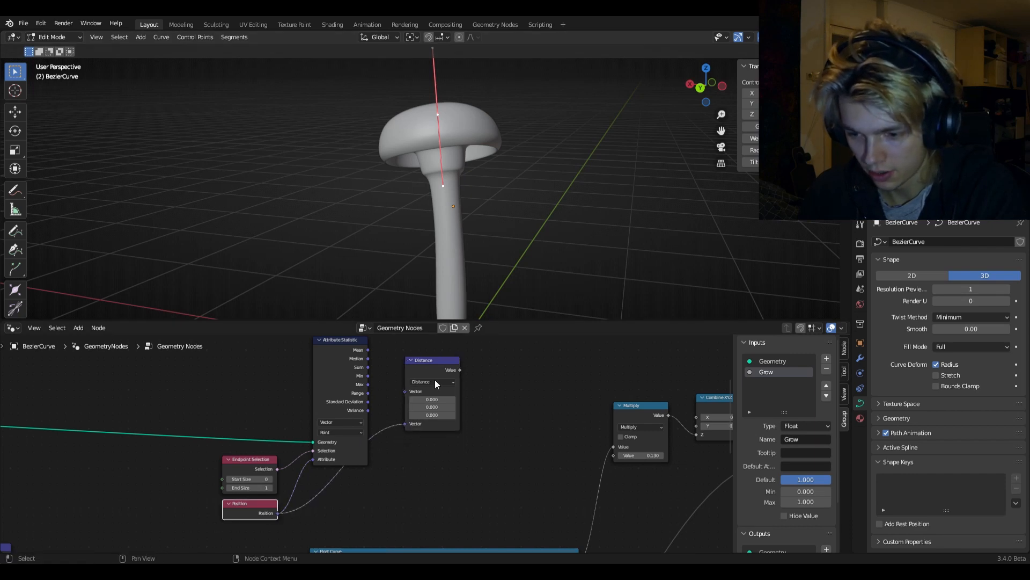
left_click_drag(434, 379, 436, 400)
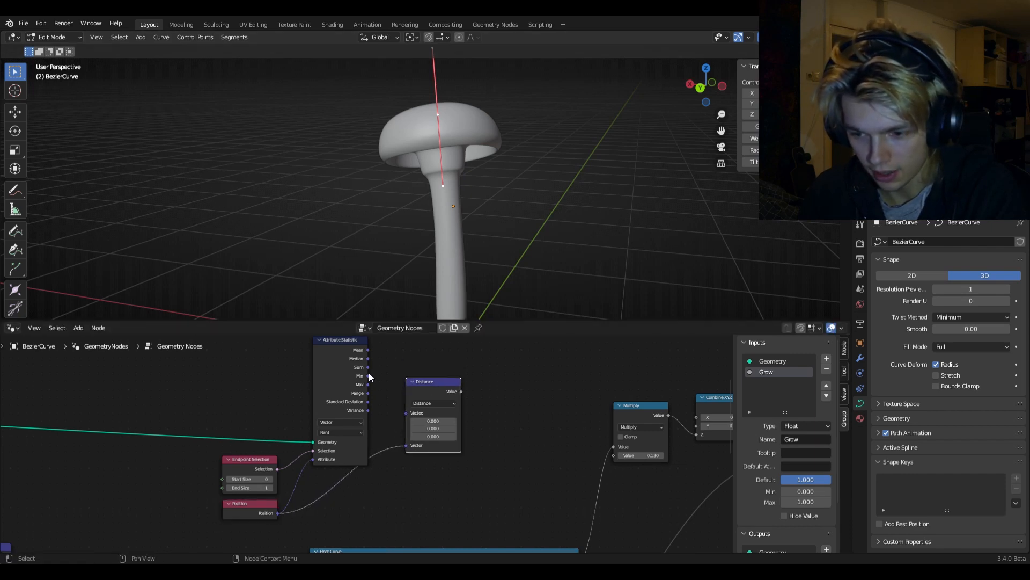
left_click_drag(368, 359, 406, 414)
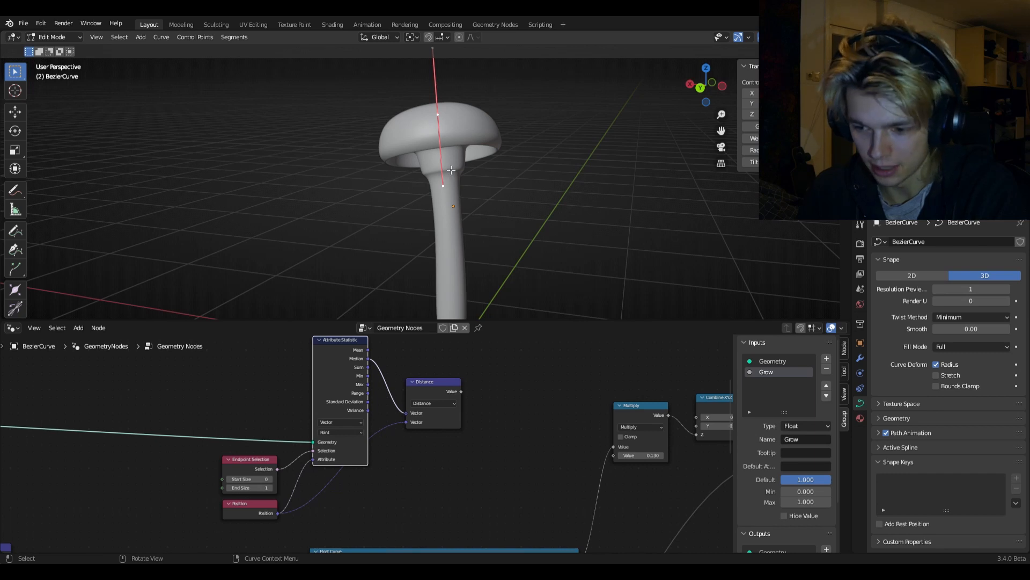
Add a Float Curve node after the Distance node and connect the distance to its Value input.
scroll(593, 431, "down", 5)
middle_click_drag(593, 431, 403, 427)
key("shift+a")
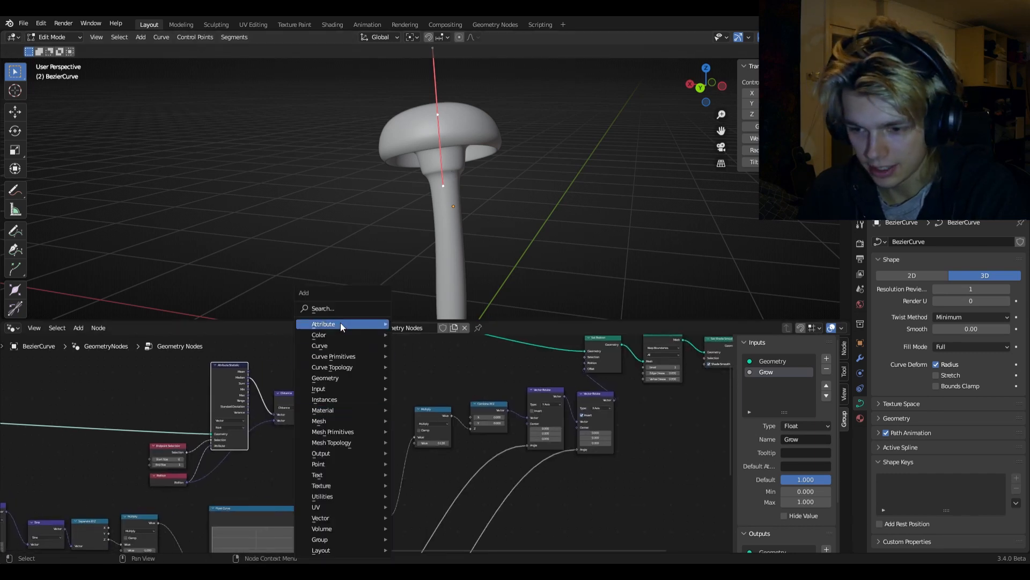
left_click(341, 309)
type("floa")
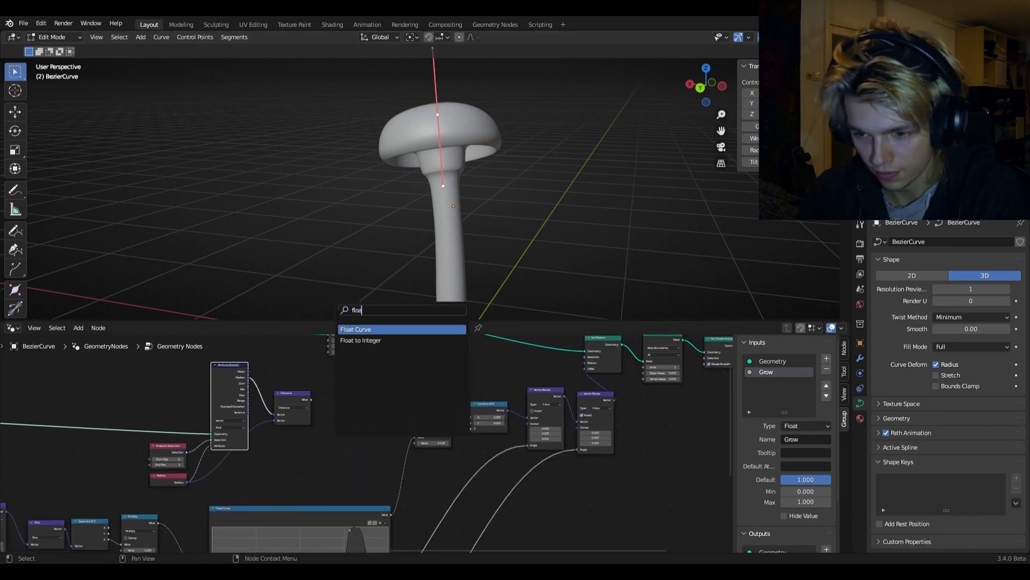
left_click(379, 329)
left_click(314, 398)
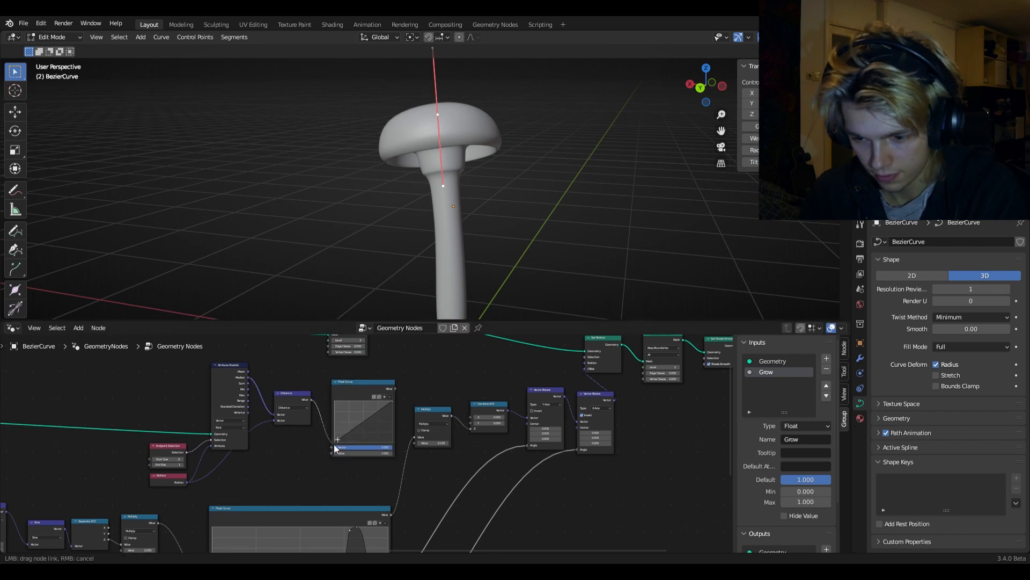
left_click_drag(333, 455, 330, 452)
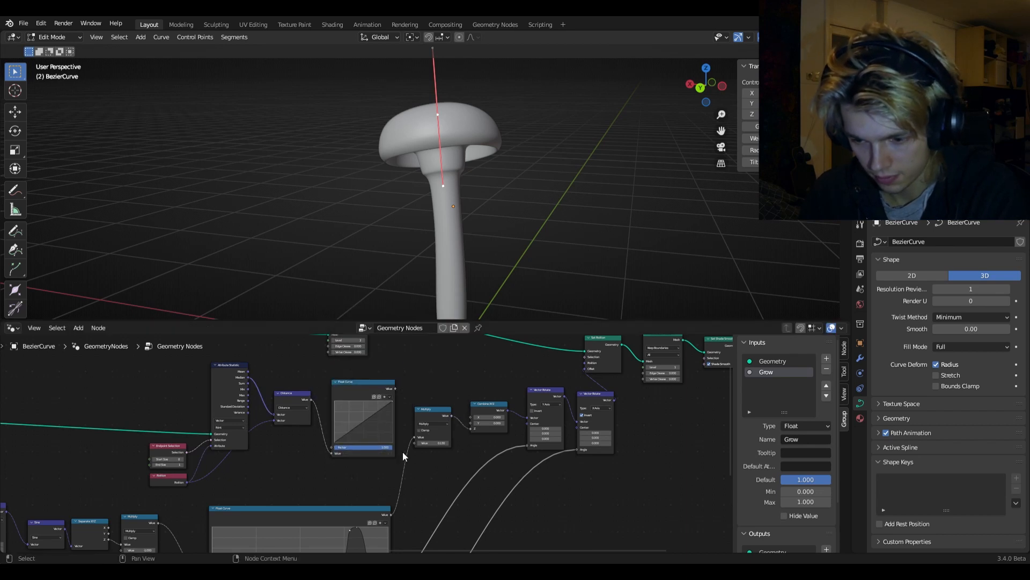
Duplicate the Multiply node ahead of Combine XYZ and multiply its result by the new Float Curve's output.
scroll(401, 444, "up", 1)
left_click_drag(452, 410, 428, 475)
key("shift+d")
left_click(475, 424)
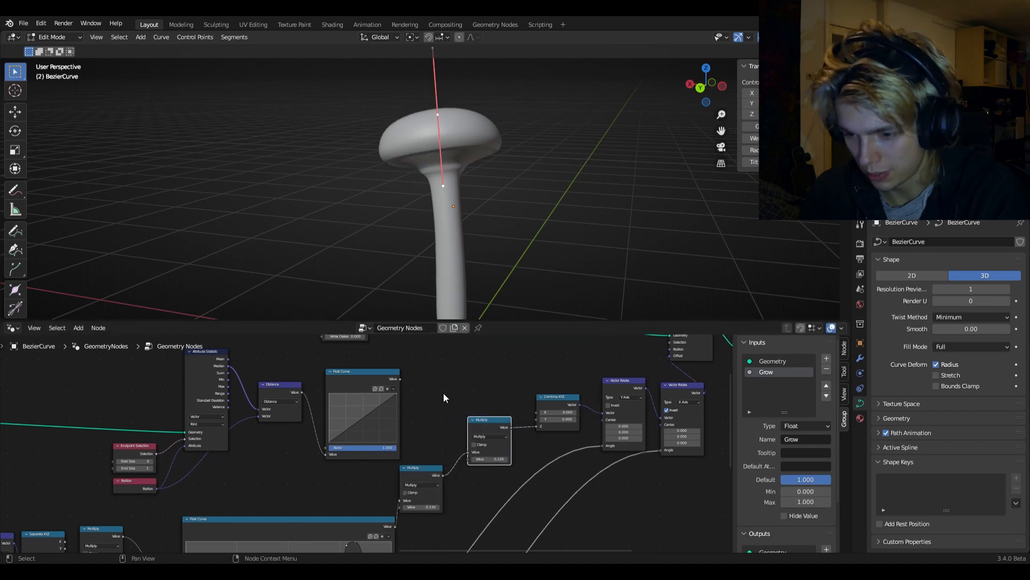
left_click_drag(400, 379, 467, 459)
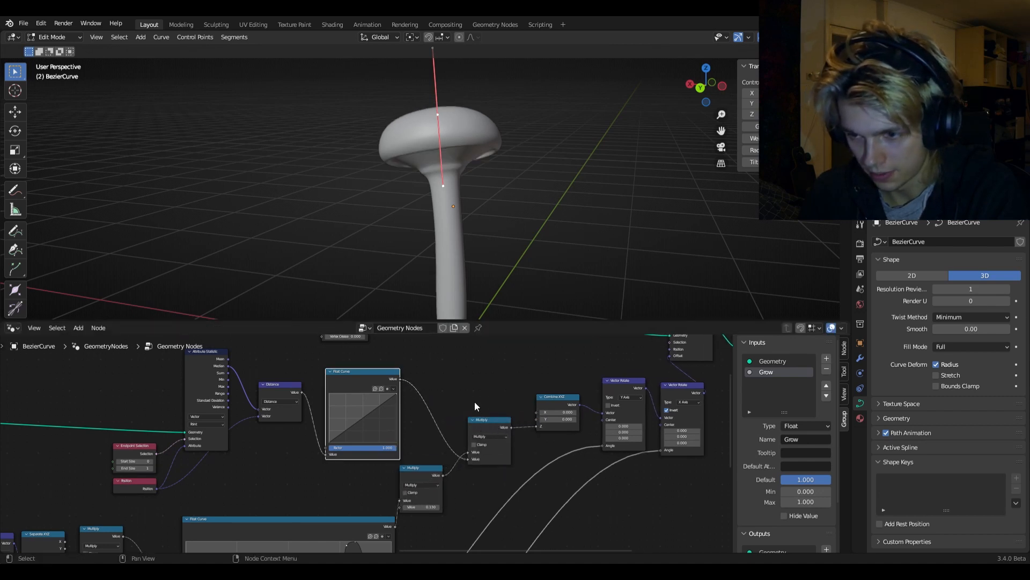
Raise the new Float Curve's start point to a value of 1.
middle_click_drag(515, 237, 506, 173, "shift")
scroll(478, 214, "up", 3)
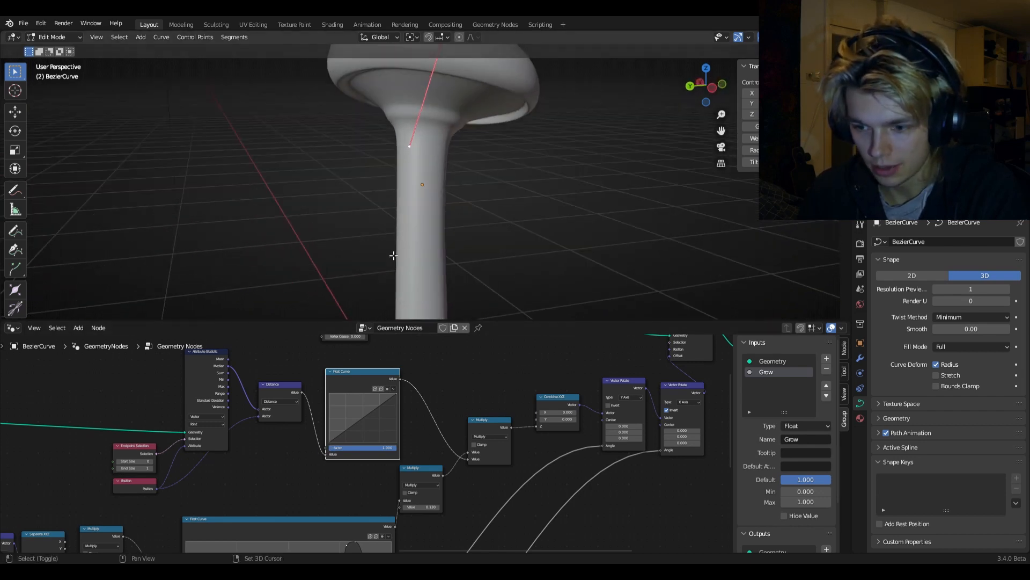
scroll(437, 228, "down", 2)
middle_click_drag(436, 226, 433, 244)
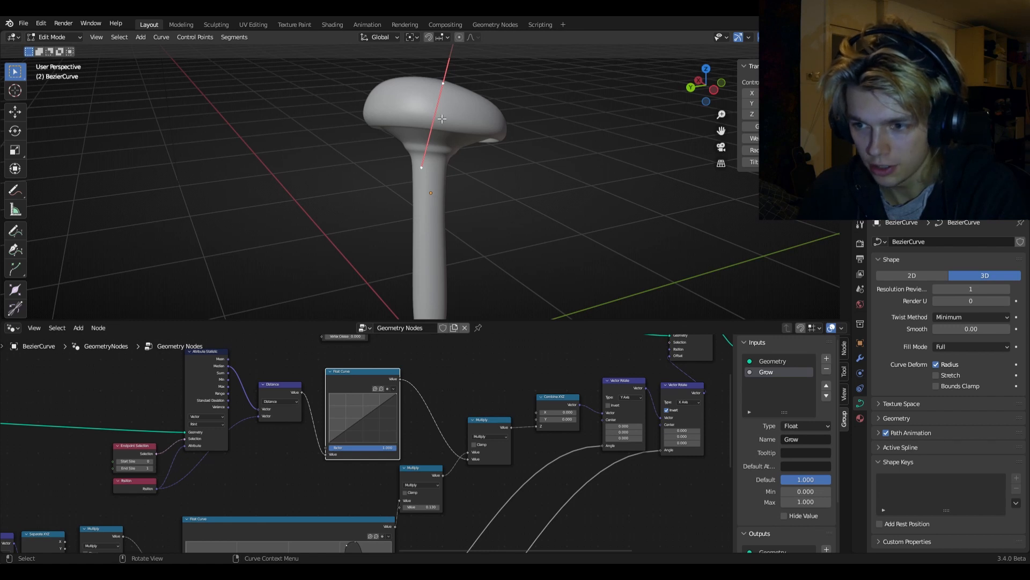
scroll(431, 161, "down", 3)
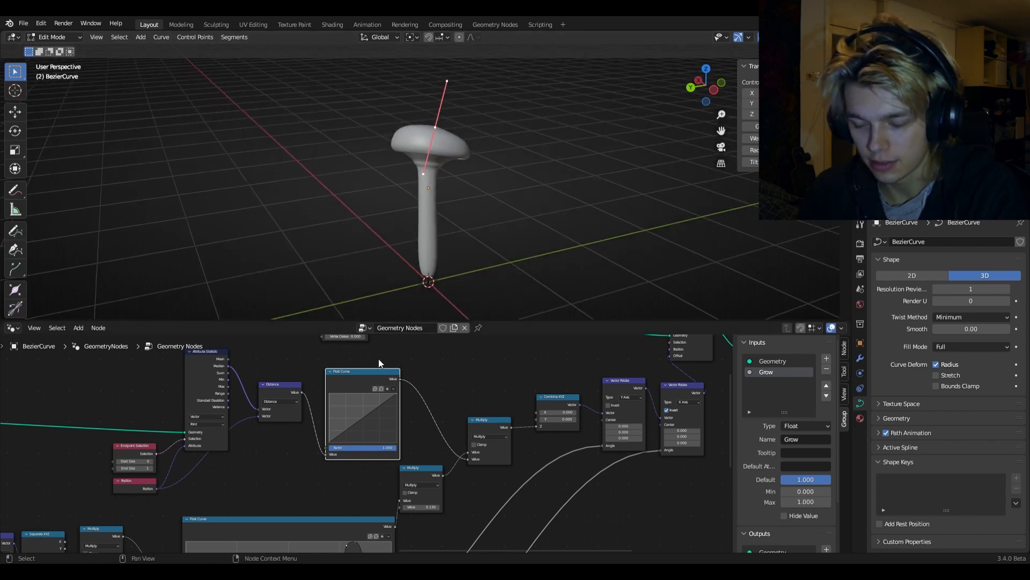
scroll(341, 443, "up", 2)
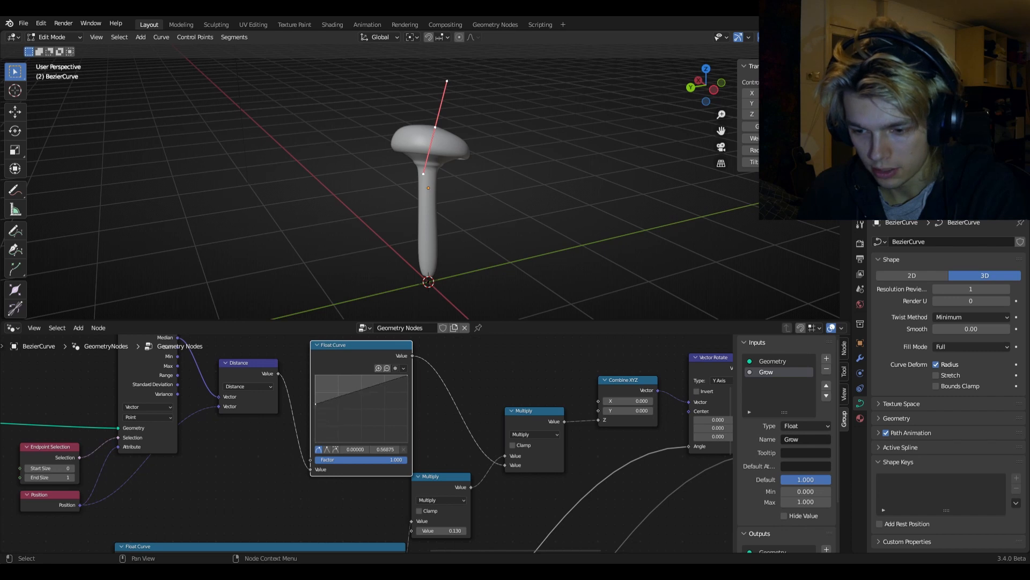
left_click_drag(315, 377, 316, 375)
scroll(456, 198, "up", 5)
mouse_move(455, 198)
middle_mouse_down()
mouse_move(474, 152)
mouse_move(457, 181)
middle_mouse_up()
scroll(470, 161, "down", 5)
scroll(457, 182, "up", 5)
middle_click_drag(457, 225, 447, 90, "shift")
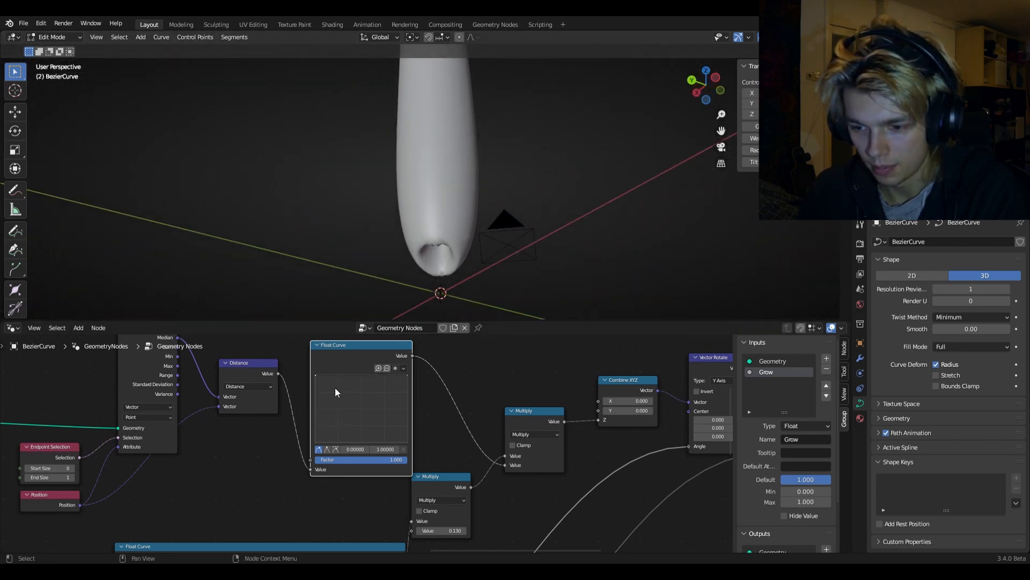
Add Float Curve points at 0.4, 1 and about 0.58, 0, and lower the curve's end point to 0.
left_click_drag(347, 376, 352, 375)
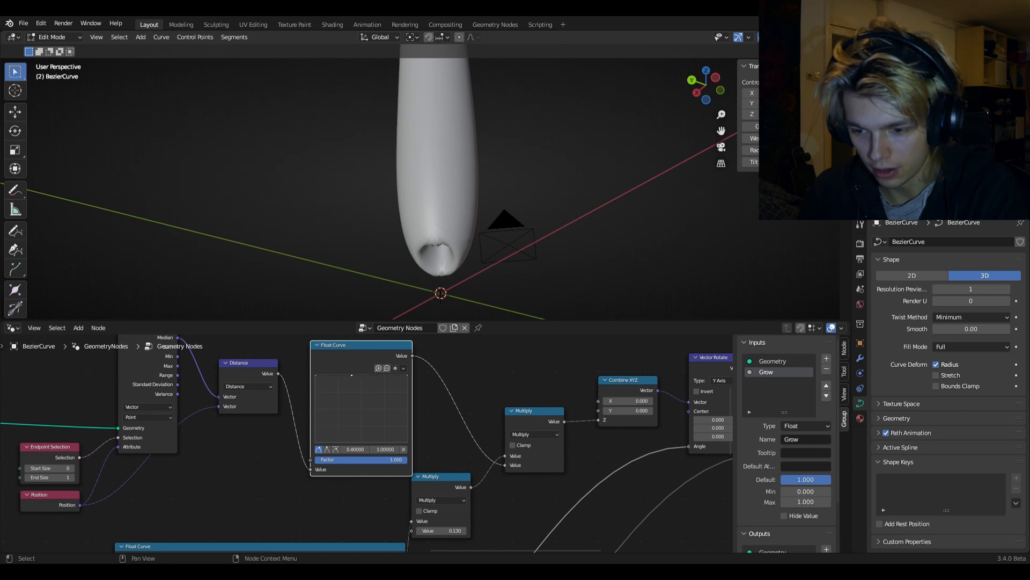
scroll(436, 168, "down", 5)
middle_click_drag(437, 168, 439, 214)
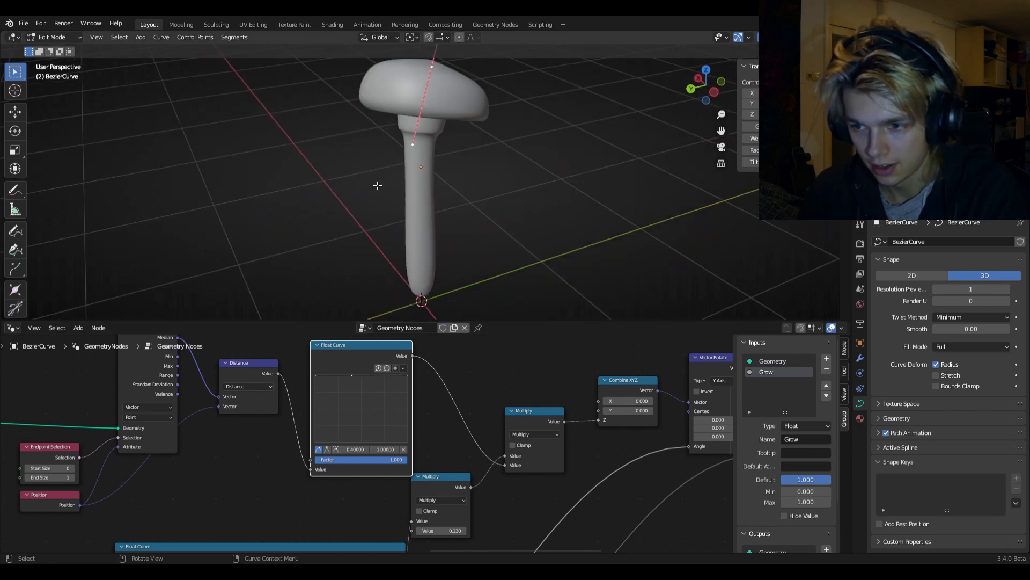
left_click_drag(359, 378, 370, 443)
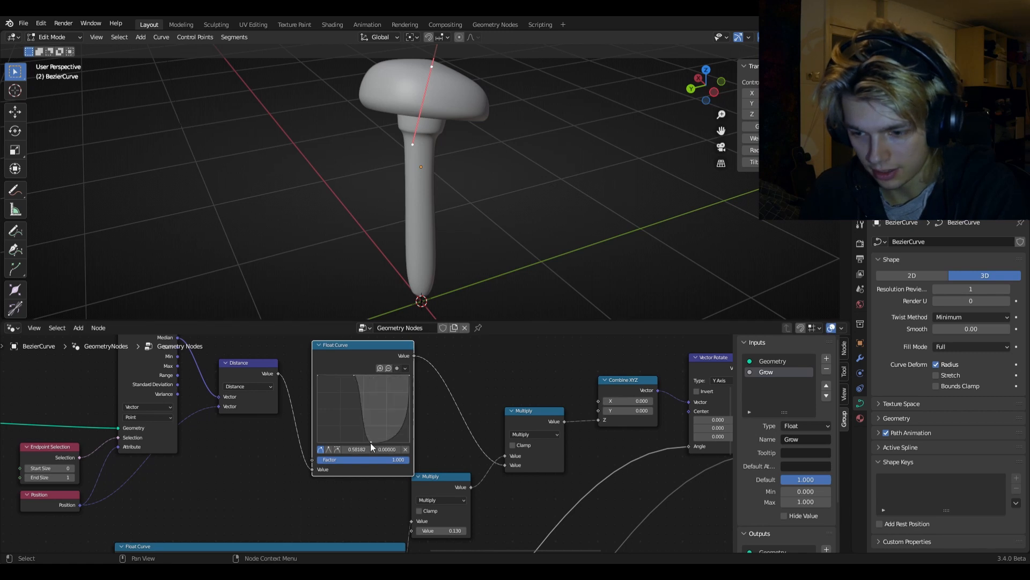
left_click_drag(408, 379, 409, 442)
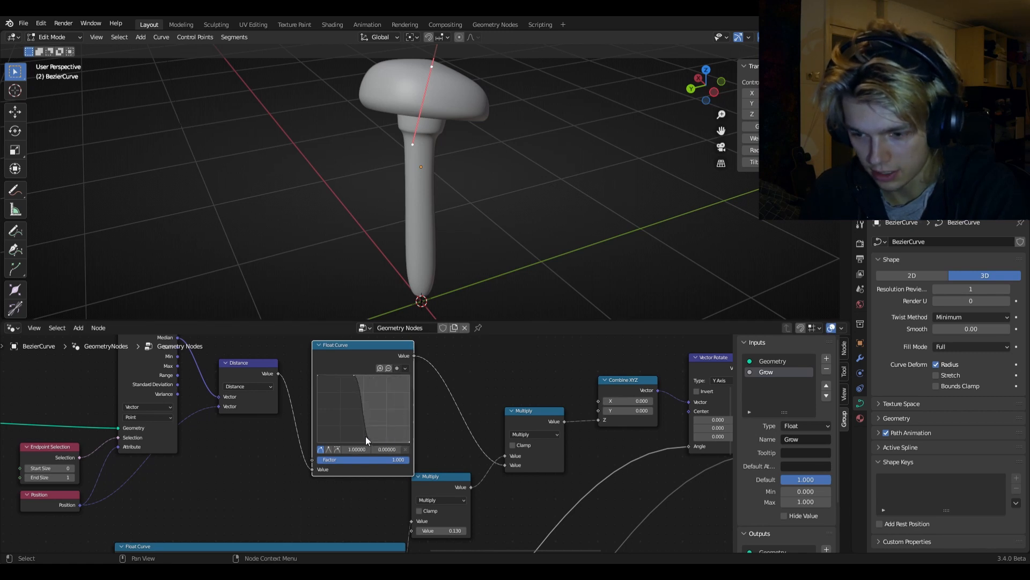
Inspect the mushroom's stem base, cap underside and overall shape from several angles.
middle_click_drag(440, 248, 451, 177)
scroll(451, 177, "up", 2)
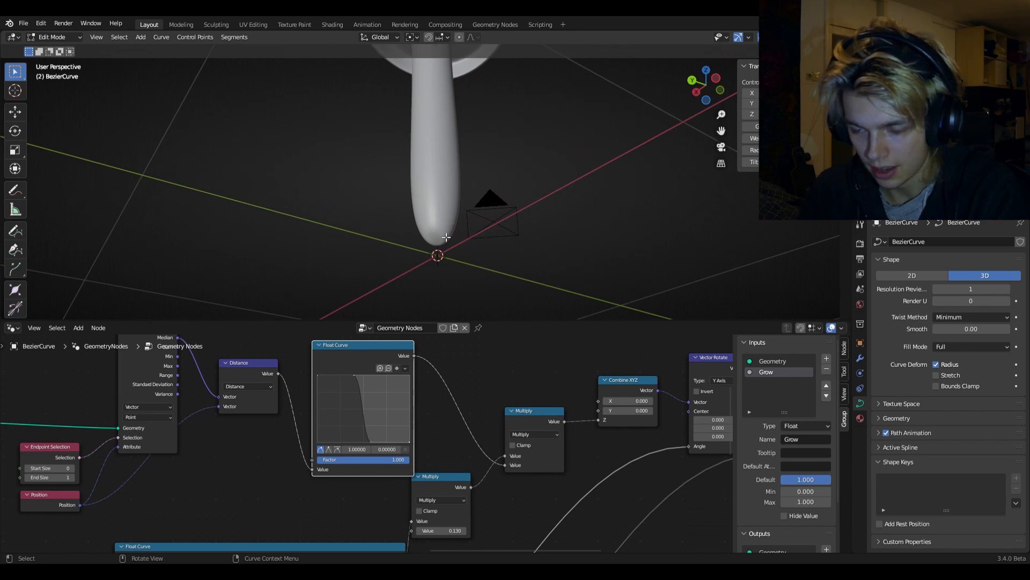
middle_click_drag(464, 214, 451, 251)
scroll(451, 251, "down", 2)
middle_click_drag(461, 190, 458, 217)
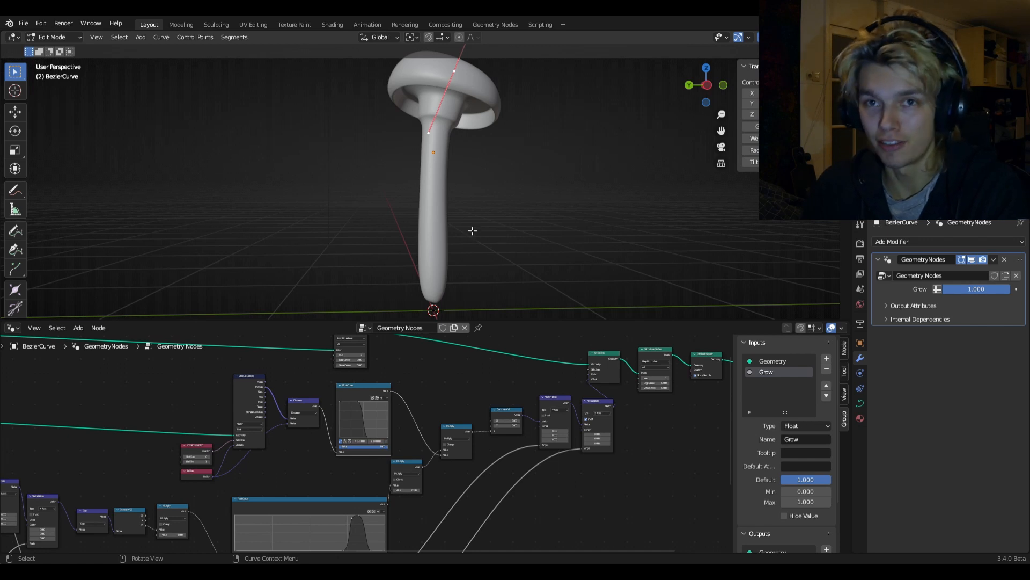
middle_click_drag(443, 182, 469, 147)
scroll(468, 147, "up", 6)
middle_click_drag(467, 192, 488, 219)
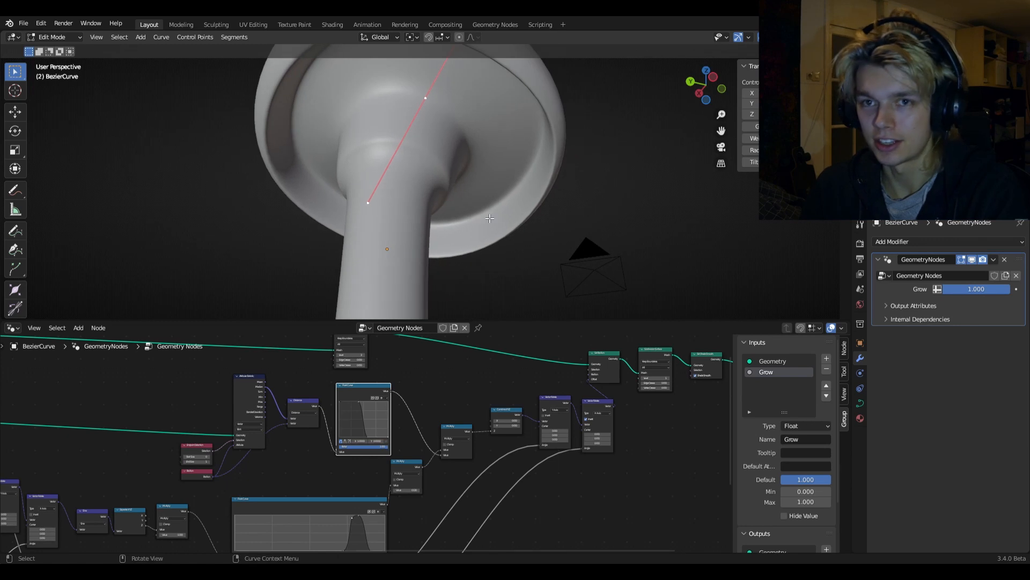
scroll(489, 219, "down", 2)
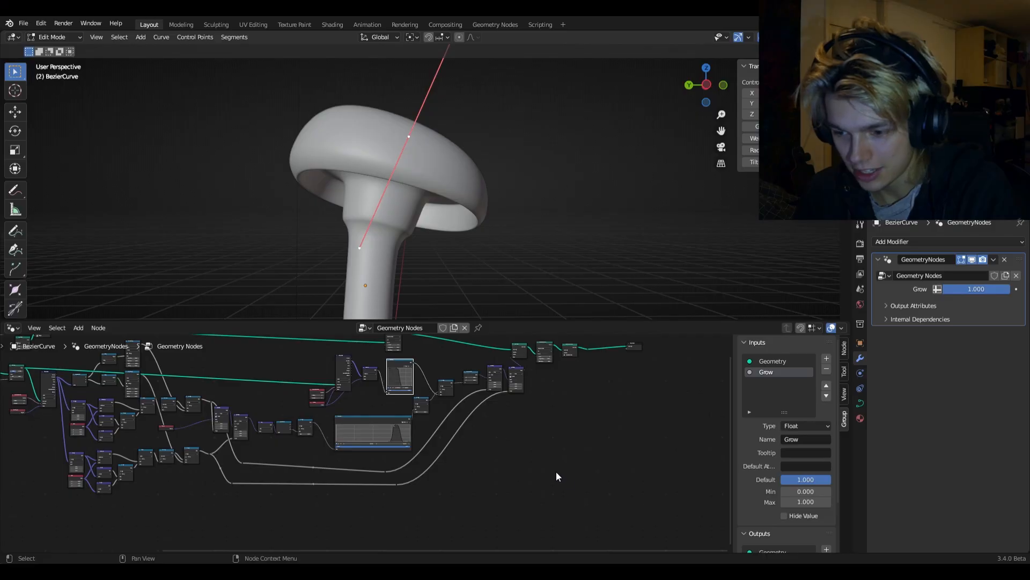
Move the distance, Float Curve and Vector Rotate node cluster lower in the node tree.
left_click_drag(556, 471, 270, 370)
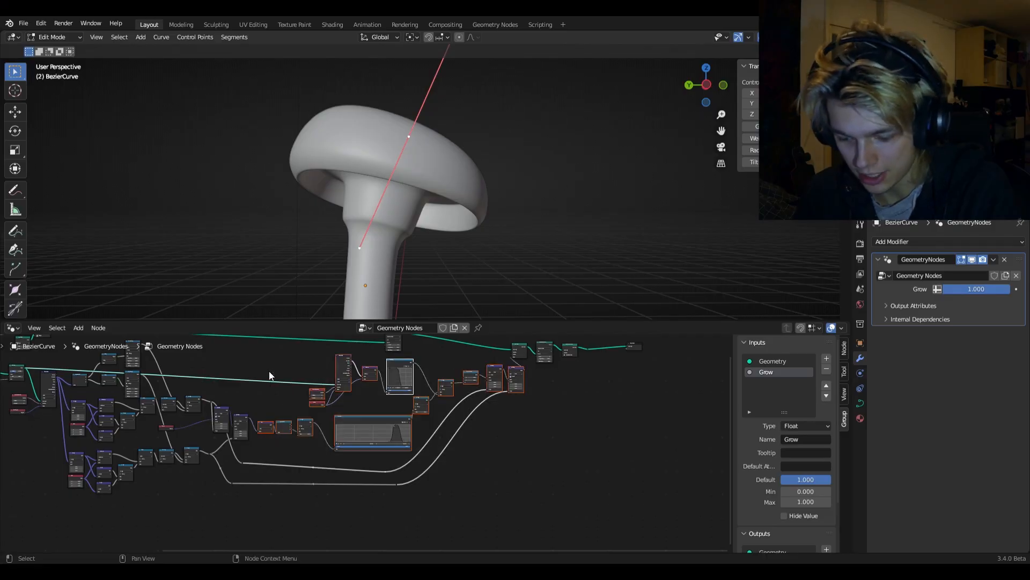
key("g")
left_click(274, 396)
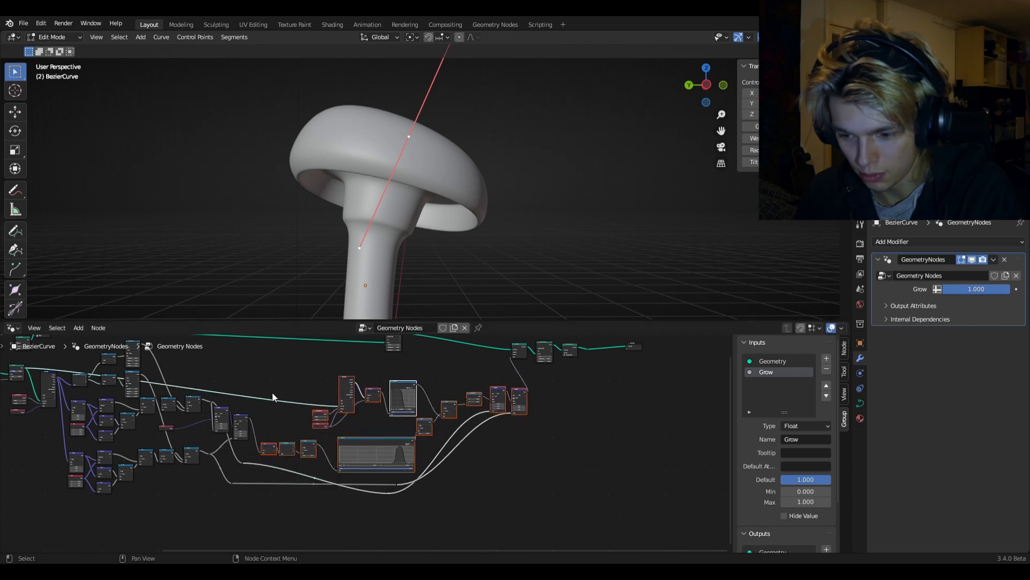
Reposition the reroute points of the two rotation angle links well below the cap's Float Curve node.
left_click(401, 487, "shift")
key("g")
left_click(398, 558)
middle_click_drag(394, 516, 407, 404)
left_click(431, 492)
key("g")
left_click(259, 488)
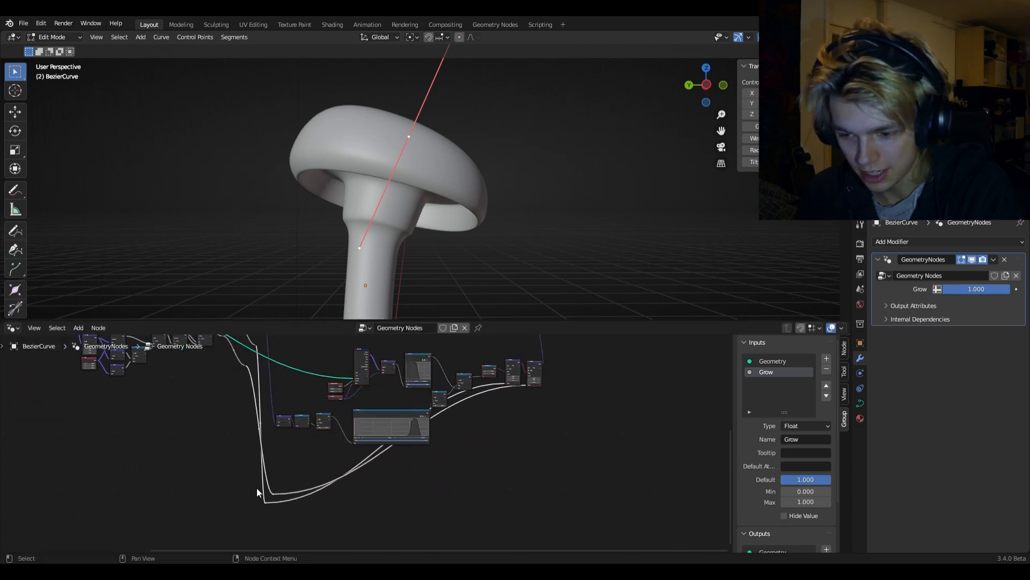
Add reroutes to both angle links beneath the Vector Rotate nodes and align the links into a tidy parallel path.
right_click_drag(387, 491, 344, 459, "shift")
key("g")
left_click(474, 480)
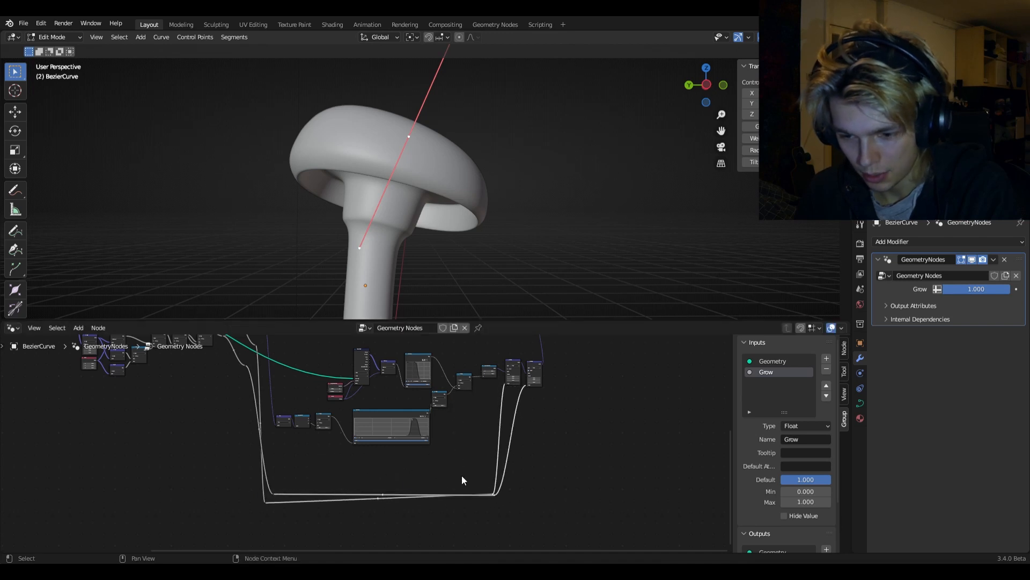
left_click(274, 504)
left_click_drag(266, 502, 278, 487)
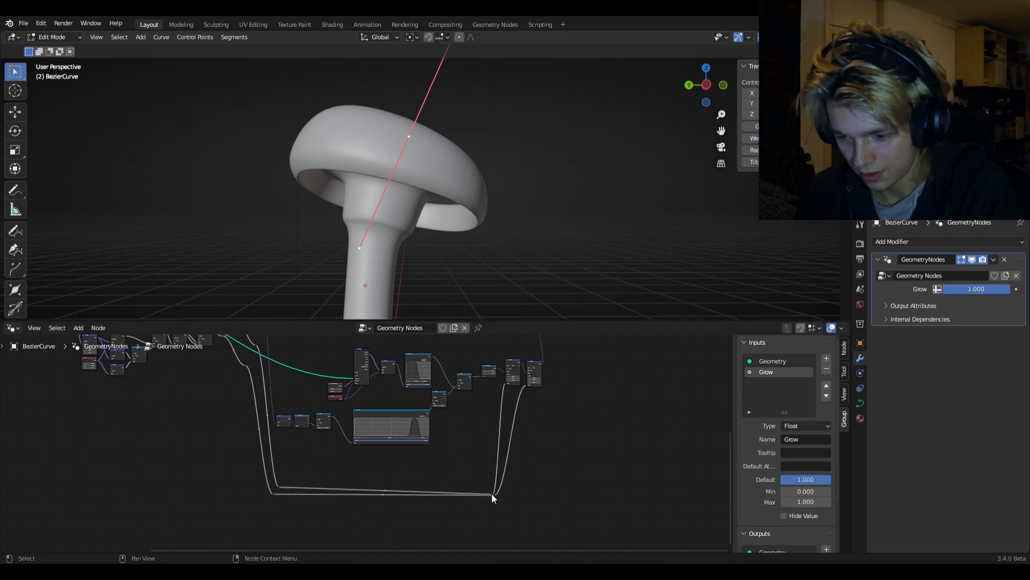
left_click_drag(492, 494, 491, 485)
middle_click_drag(439, 441, 458, 334)
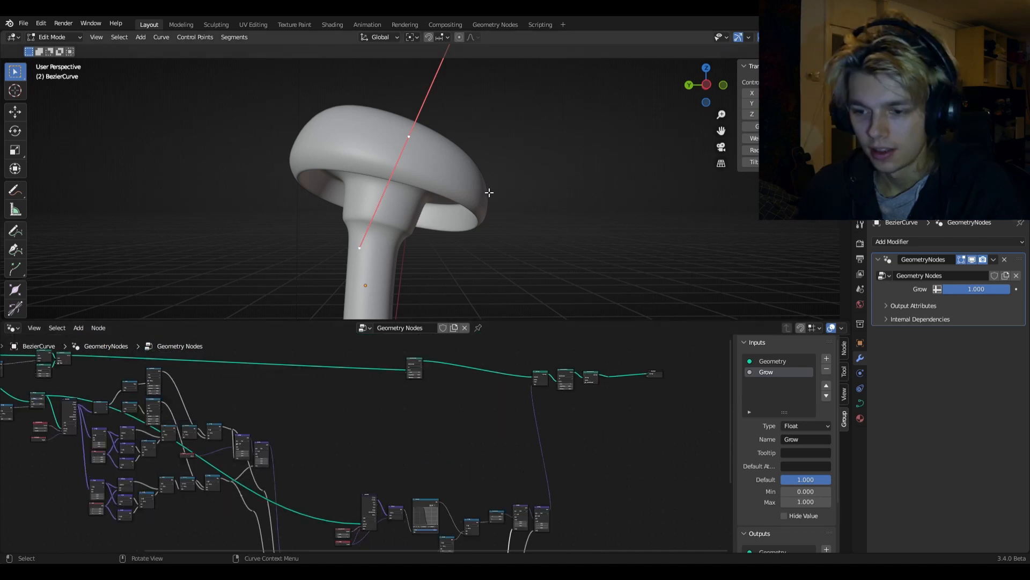
Return to Object Mode and move the mushroom along the Y axis, away from the world origin.
middle_click_drag(499, 189, 510, 225)
scroll(506, 265, "down", 9)
key("Tab")
key("g")
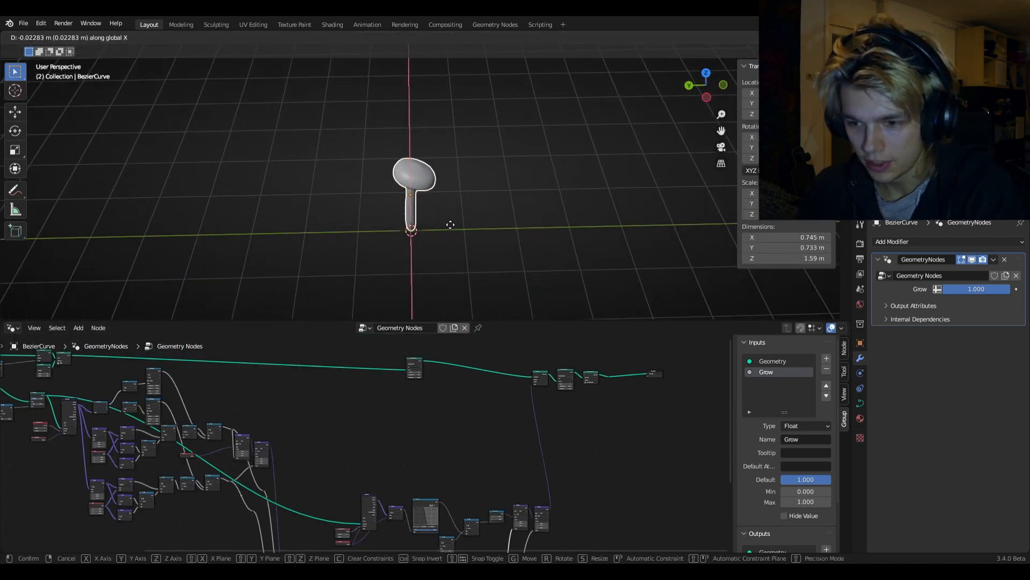
key("y")
key("2")
left_click(329, 231)
Add a mesh circle with 12 vertices at the world origin.
scroll(420, 244, "up", 4)
middle_click_drag(420, 246, 423, 209, "shift")
key("shift+a")
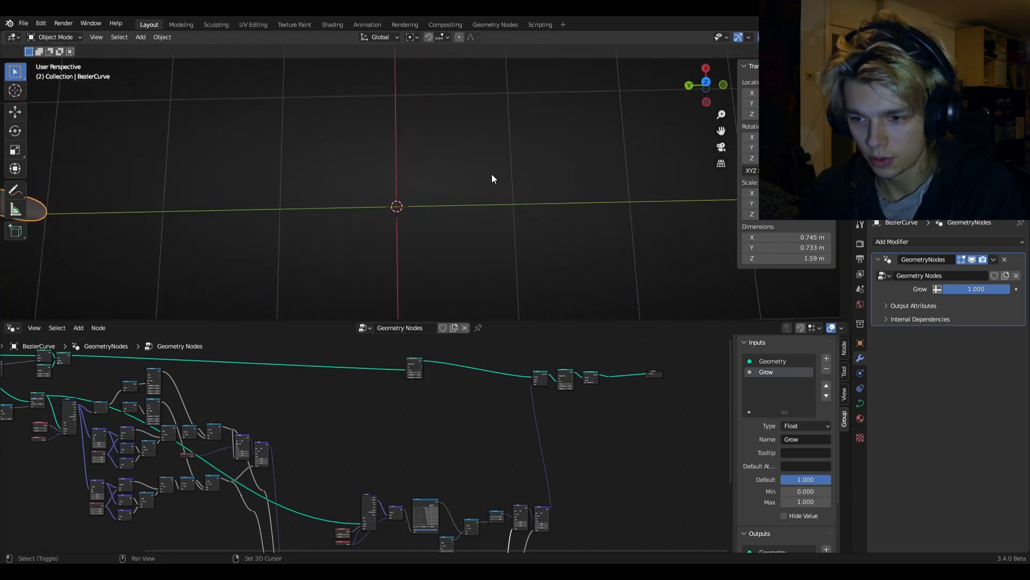
key("shift+a")
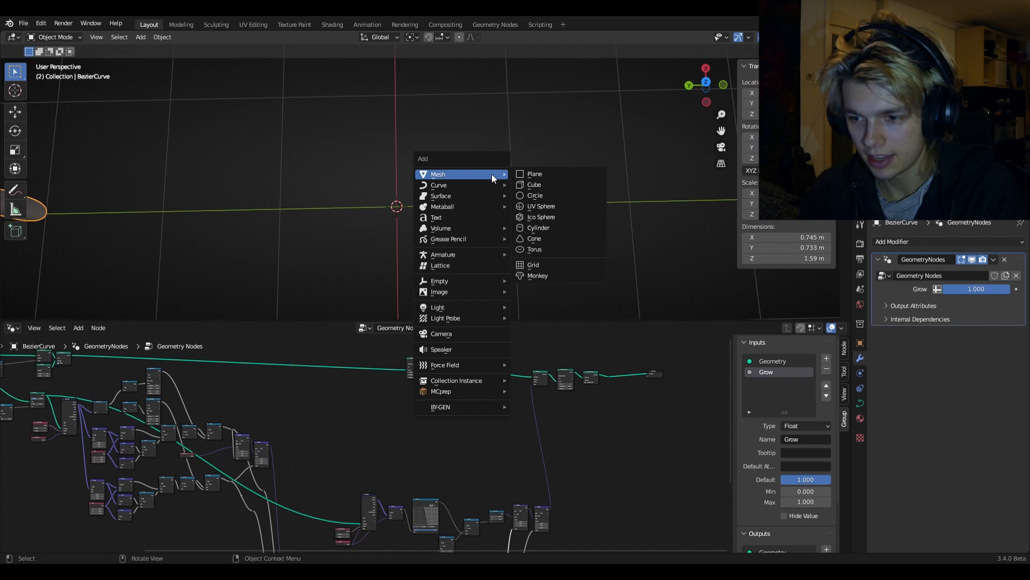
left_click(530, 195)
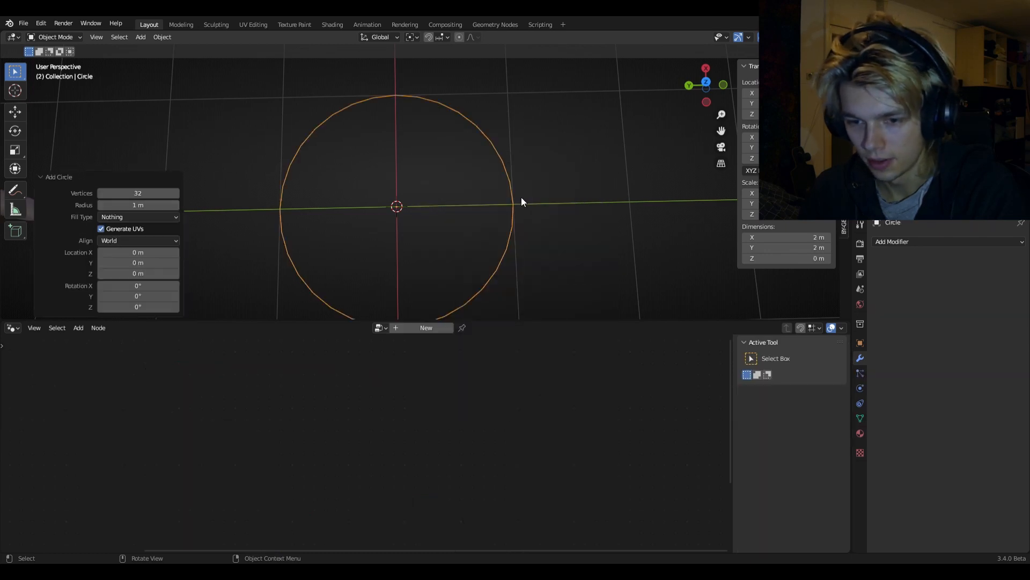
left_click(153, 196)
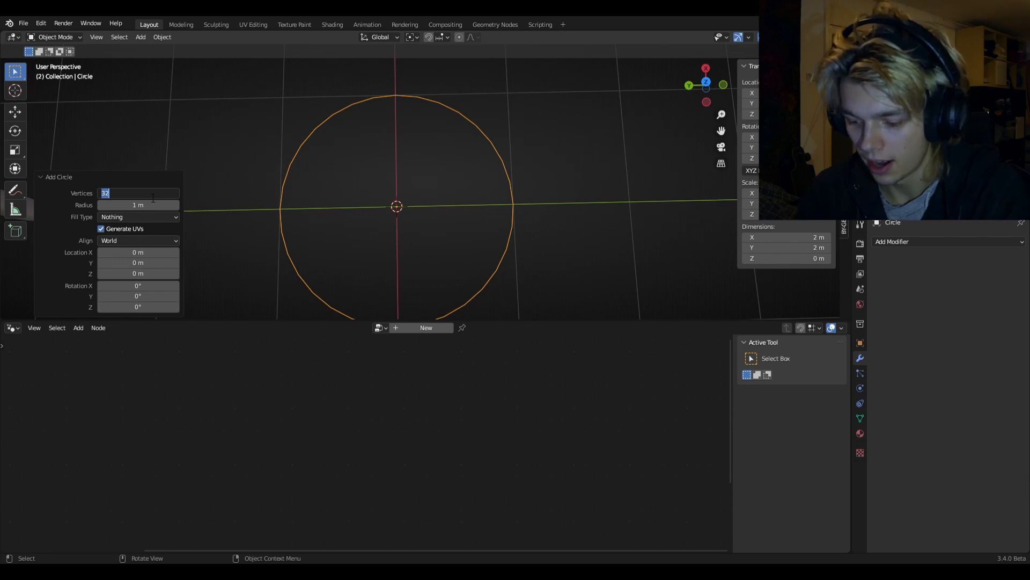
type("12")
key("Return")
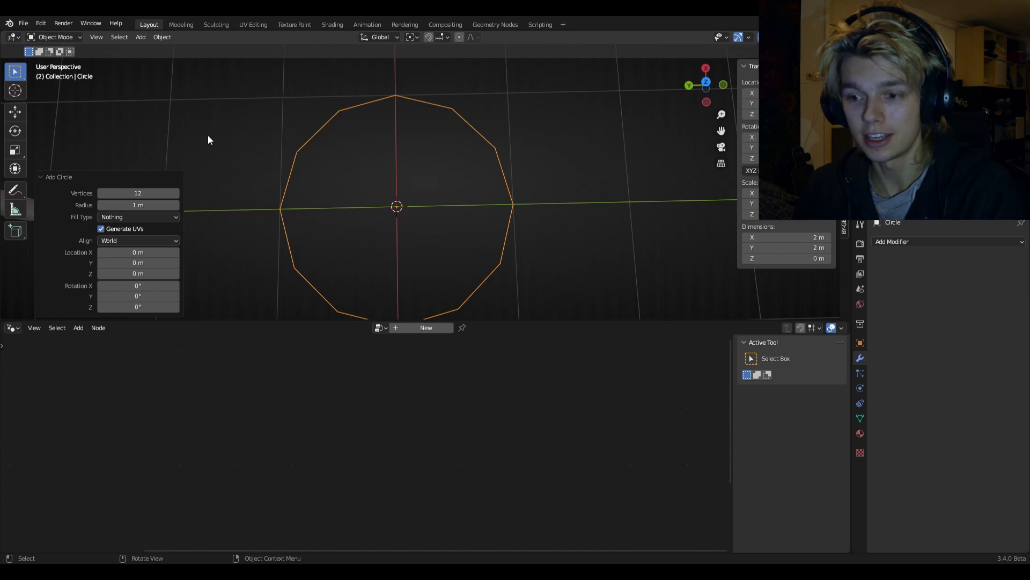
Fill the circle with a face in Edit Mode and poke it into triangles meeting at the centre.
key("Tab")
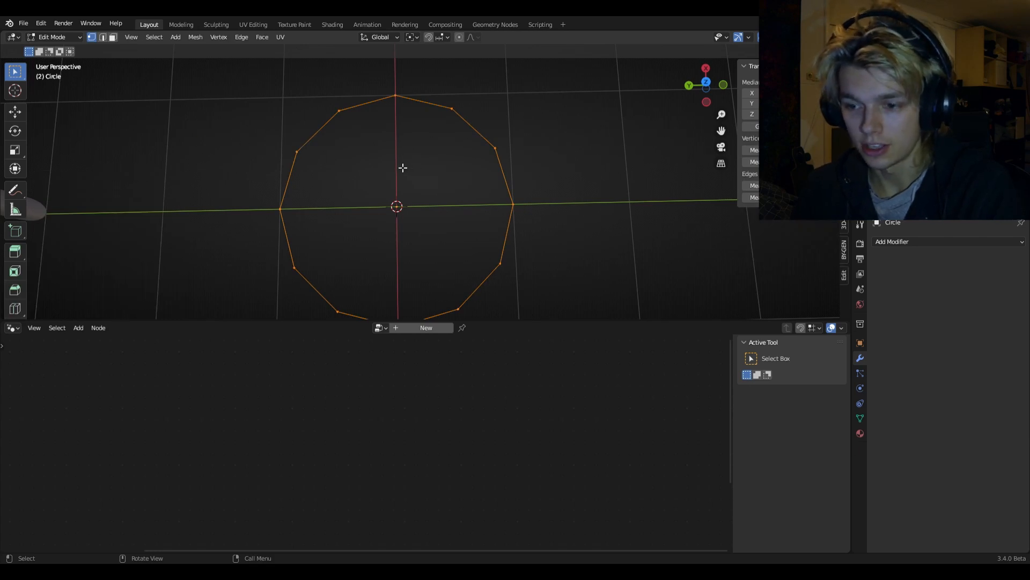
key("f")
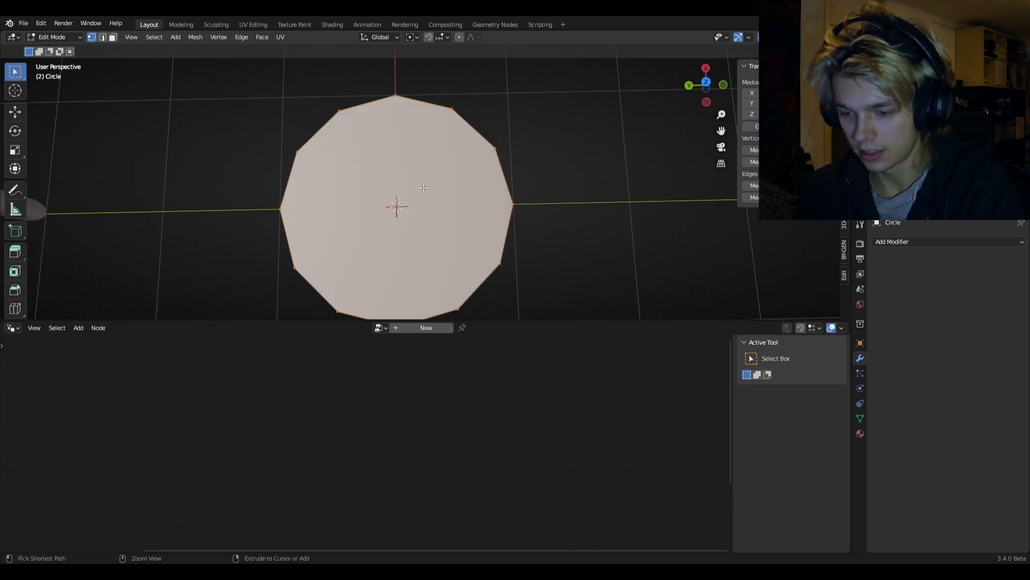
key("ctrl+f")
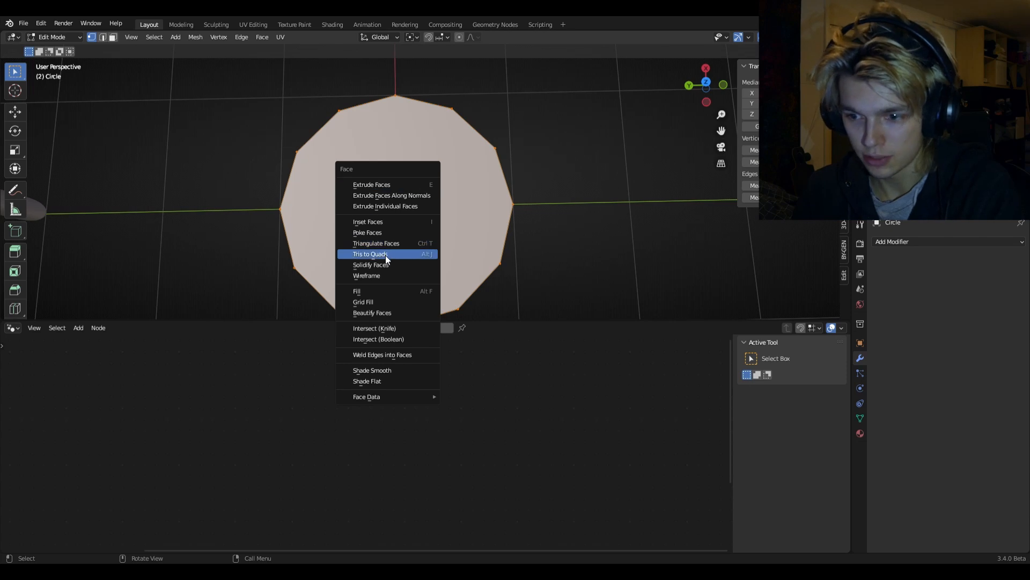
left_click(375, 234)
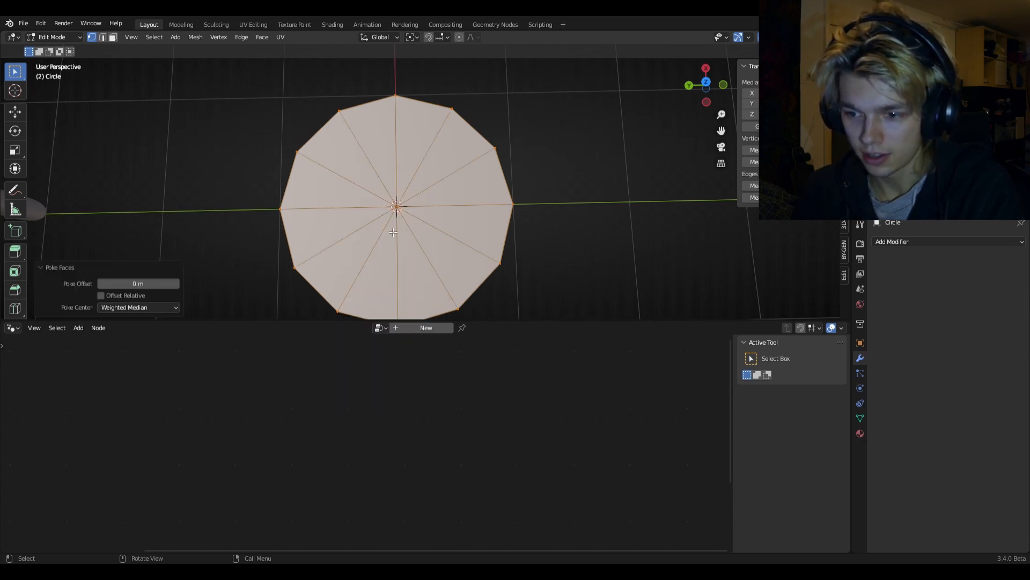
Delete the disc's outer edge loop in edge select mode, keeping only the radial spoke edges.
middle_click_drag(414, 221, 418, 164)
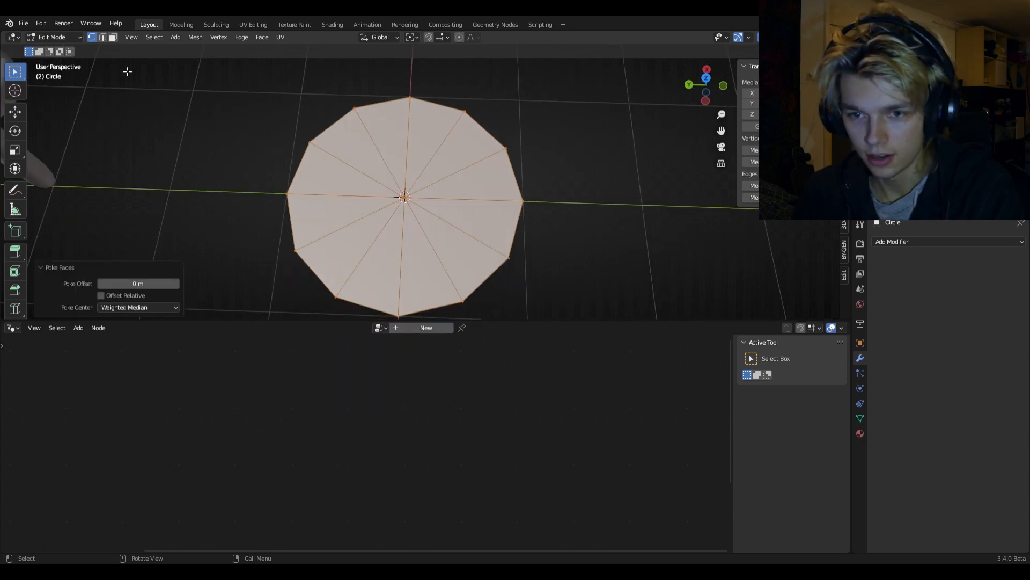
left_click(103, 38)
left_click(336, 128, "alt")
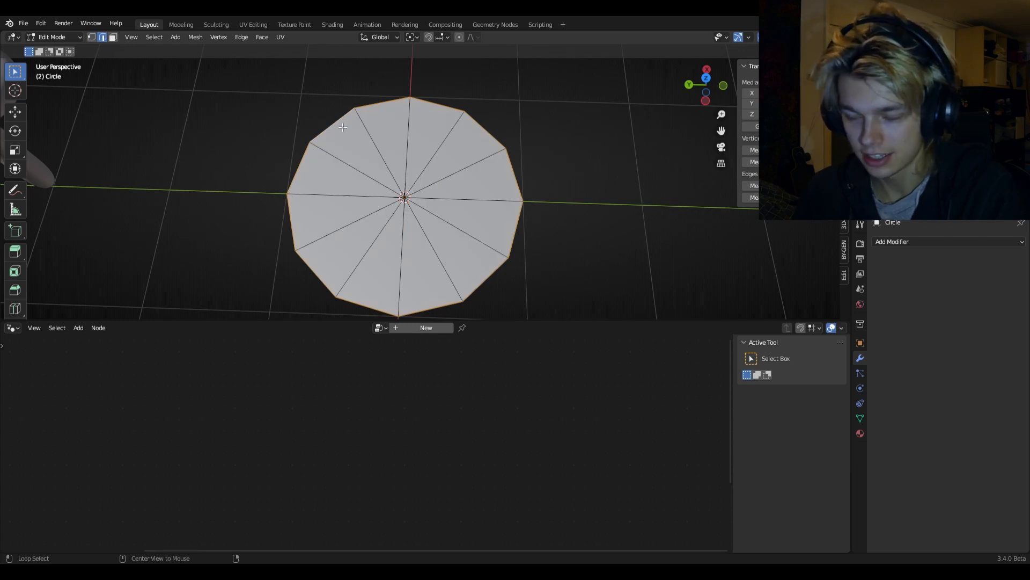
key("x")
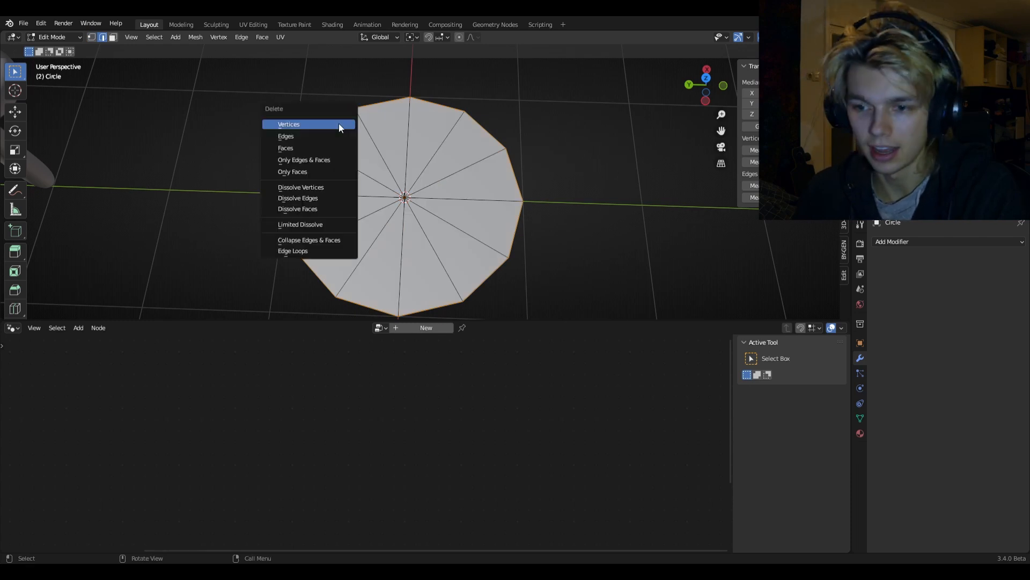
left_click(299, 139)
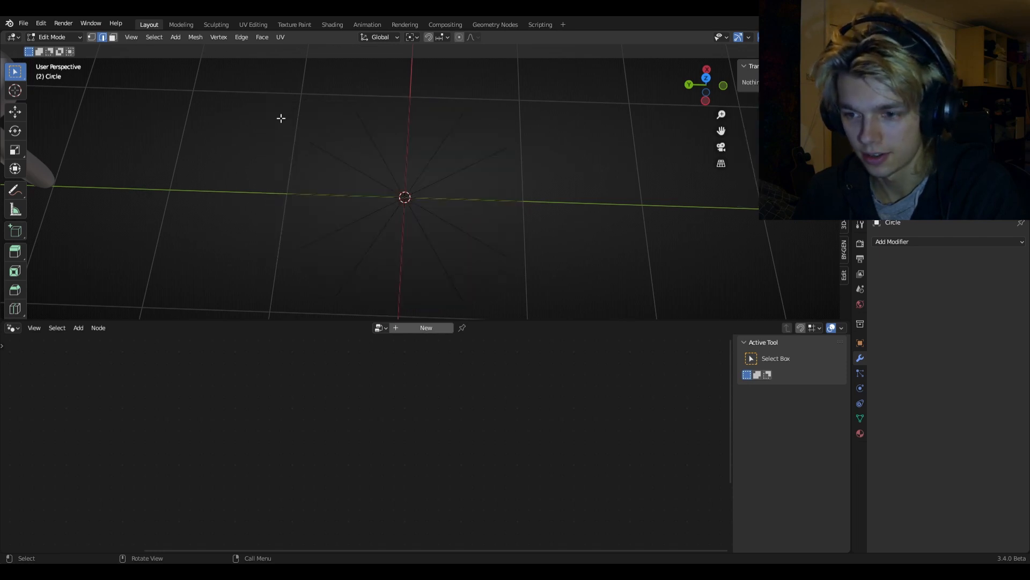
Select all the spoke edges and extrude them 0.2 m upward along Z into vertical blades.
middle_click_drag(282, 118, 322, 161)
left_click(345, 186)
key("a")
middle_click_drag(429, 188, 468, 147)
key("e")
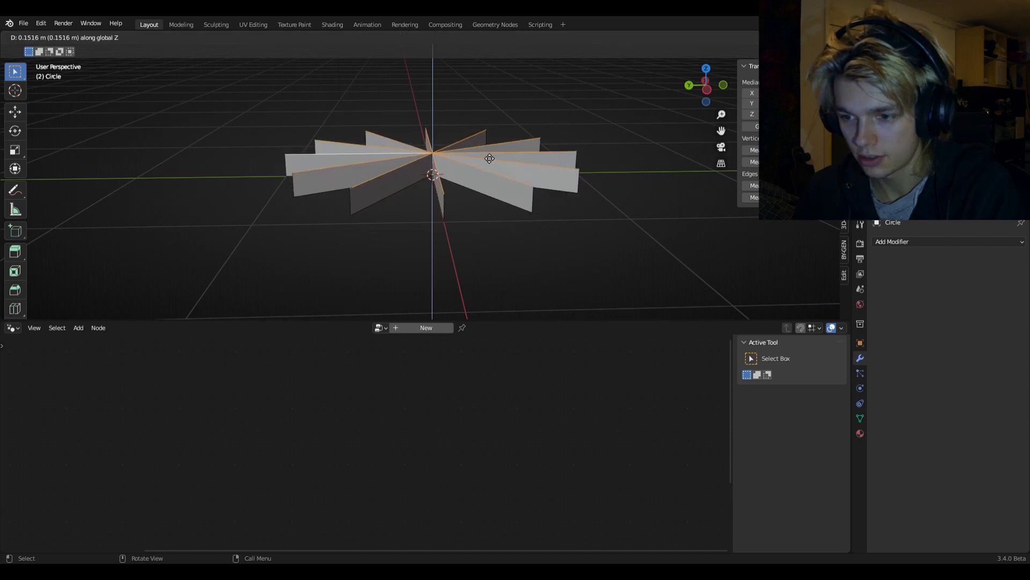
key("z")
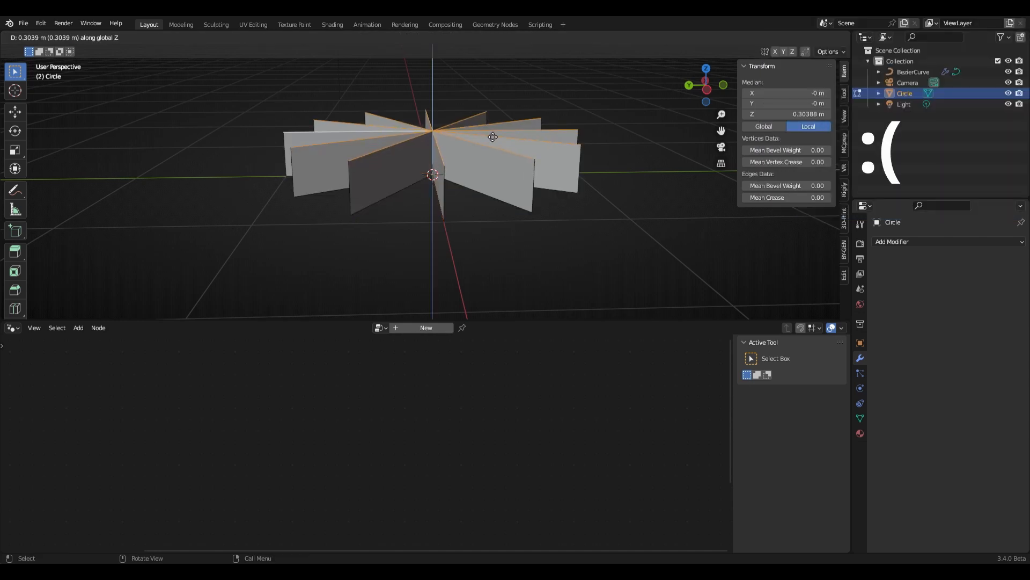
left_click(490, 131)
Move the whole blade mesh -0.1 m along Z to centre it vertically on its origin.
key("a")
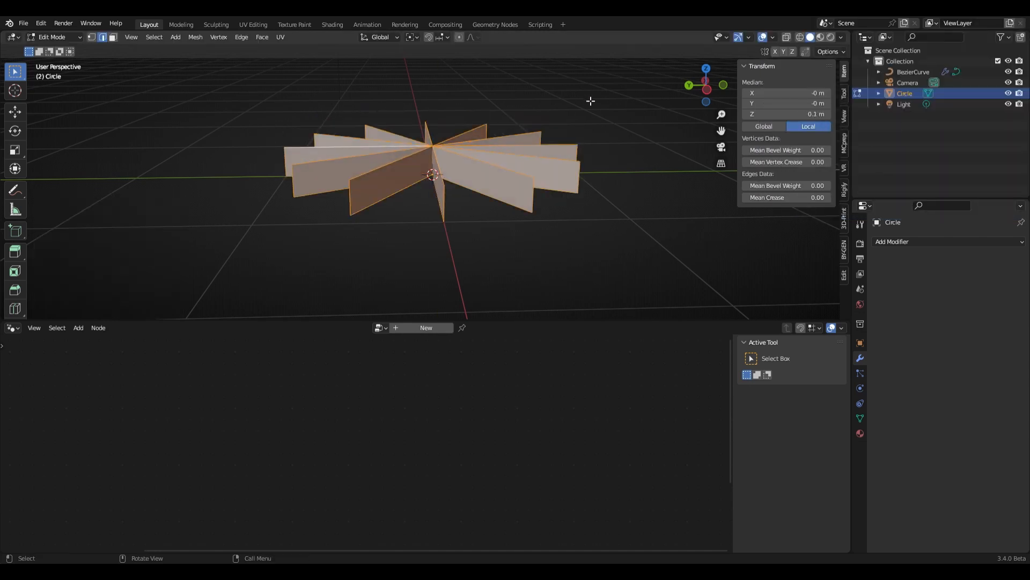
key("g")
type("z")
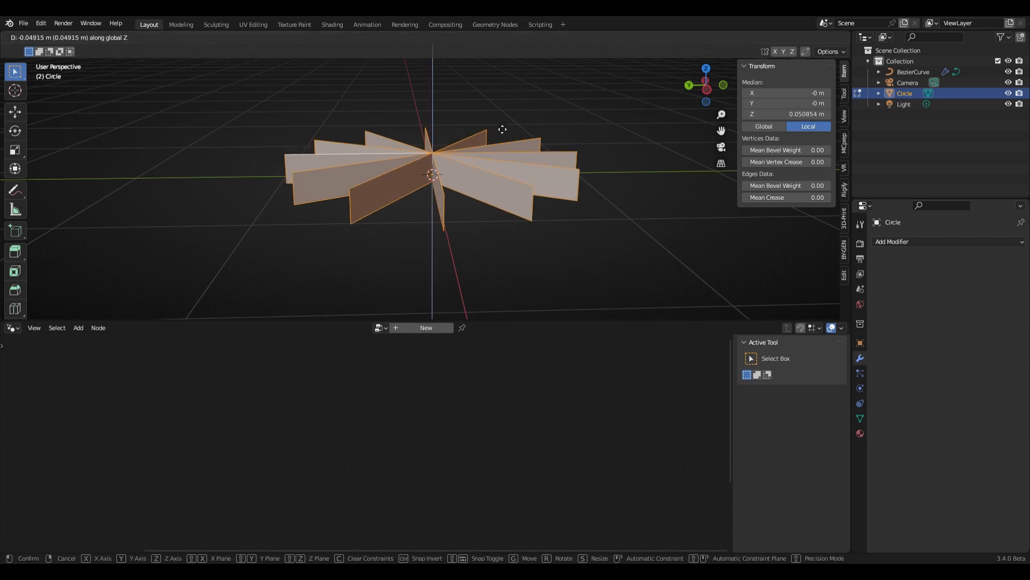
type("0.1")
key("Return")
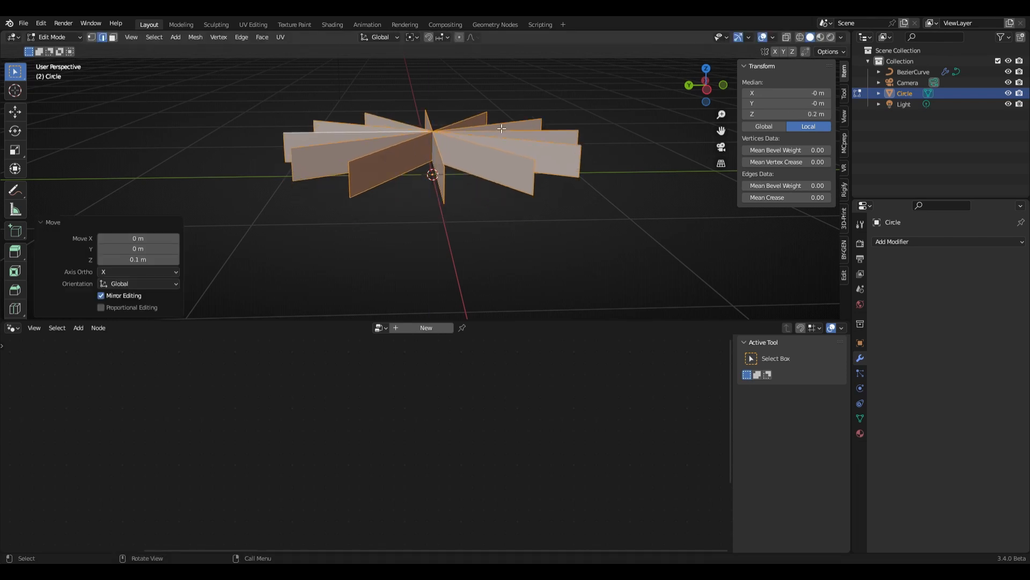
double_click(126, 259)
type("-0.1")
key("Return")
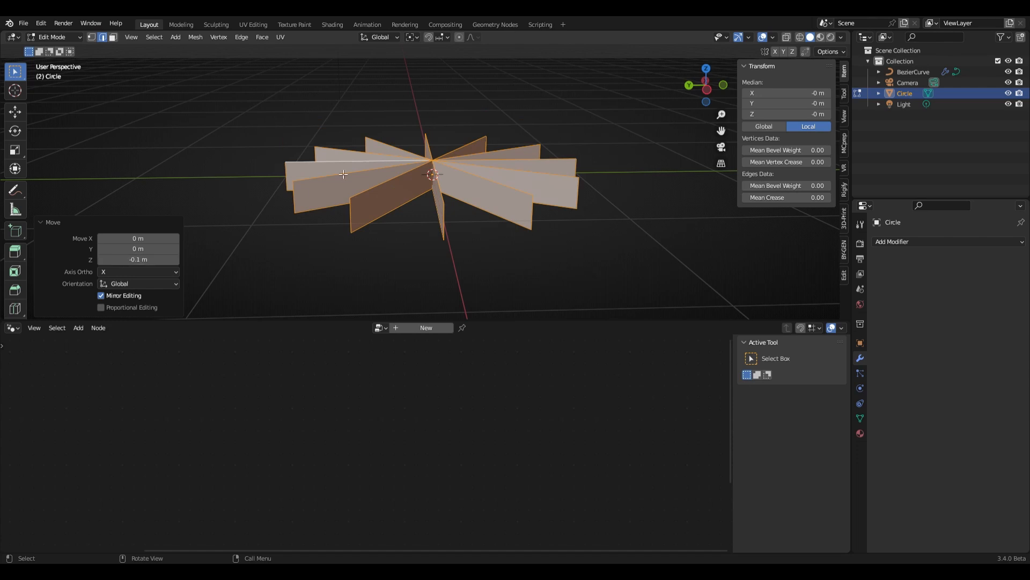
Scale the whole blade mesh by 2 along Z and return to Object Mode.
middle_click_drag(343, 174, 354, 147)
left_click(354, 147)
key("a")
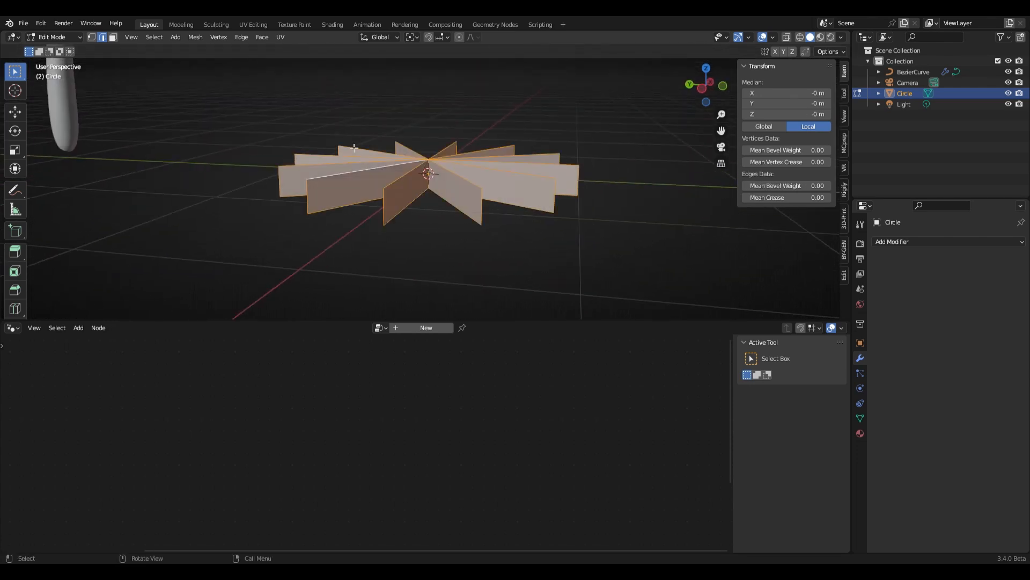
key("s")
type("z")
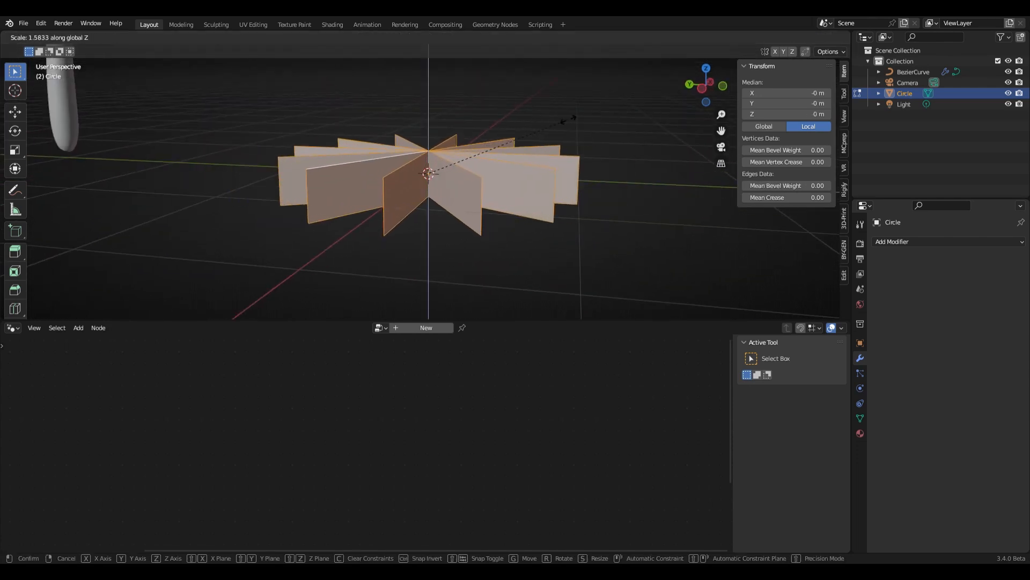
type("2")
key("Return")
middle_click_drag(613, 105, 478, 131)
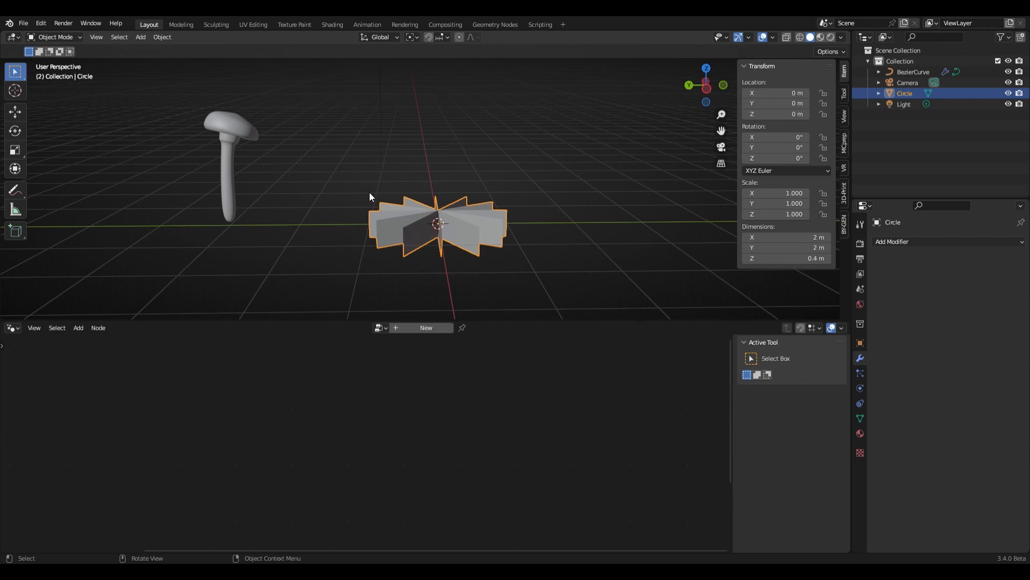
scroll(456, 255, "up", 5)
scroll(456, 255, "down", 6)
middle_click_drag(392, 243, 479, 256, "shift")
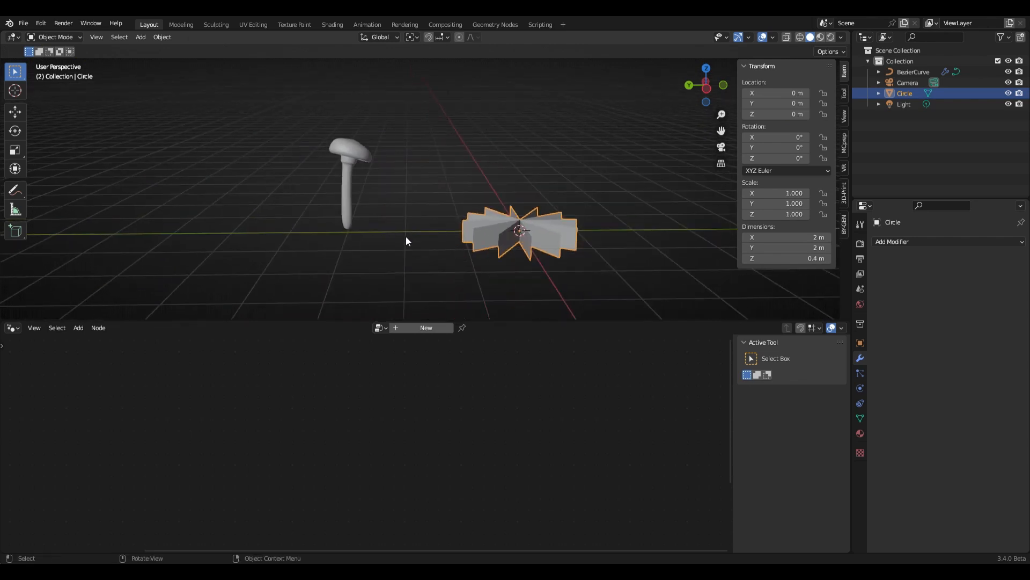
Select the mushroom and add an Object Info node in an empty area of its node tree.
scroll(405, 236, "up", 5)
left_click(243, 120)
middle_click_drag(432, 436, 394, 438)
scroll(394, 438, "up", 3)
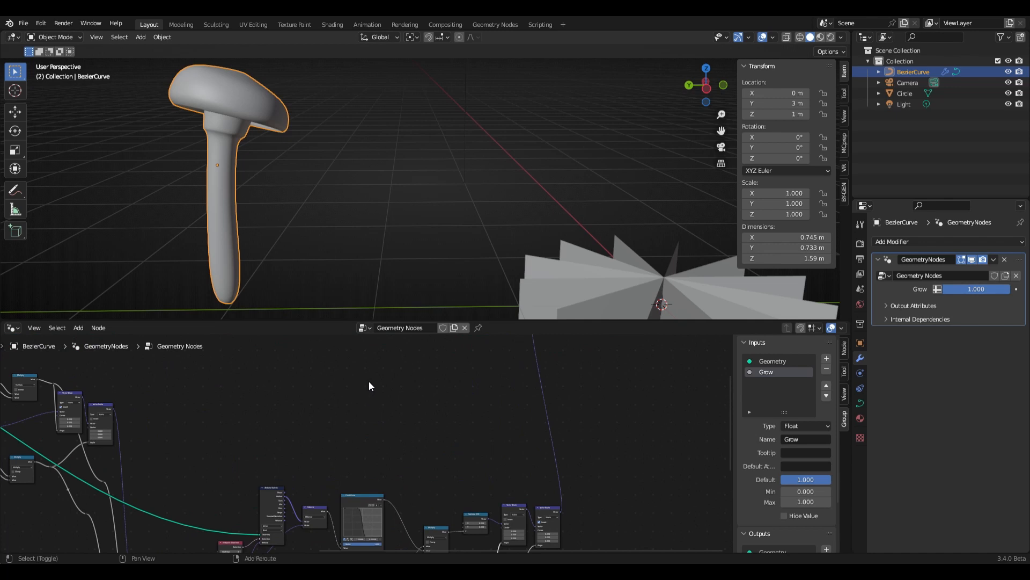
key("shift+a")
type("object")
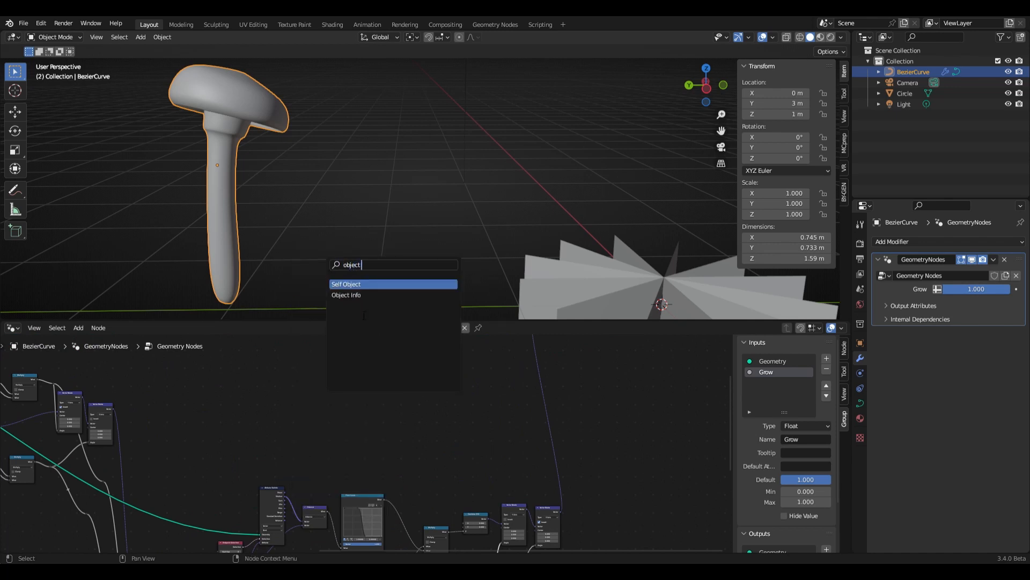
key("Down")
key("Return")
left_click(361, 417)
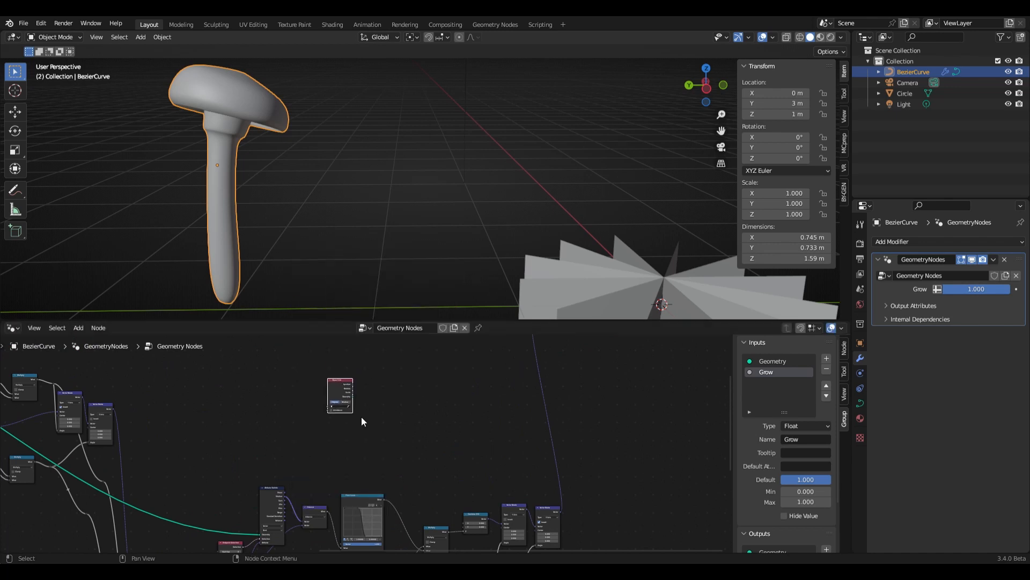
Add an Instance on Points node beside the Object Info node.
scroll(365, 429, "up", 5)
middle_click_drag(386, 396, 406, 440)
key("shift+a")
left_click(359, 310)
type("instan")
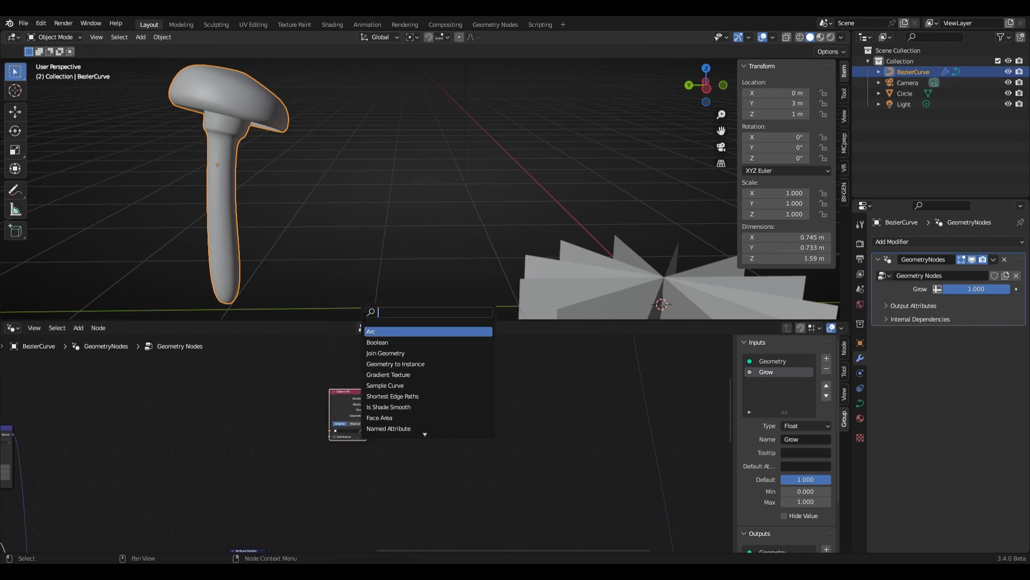
left_click(412, 387)
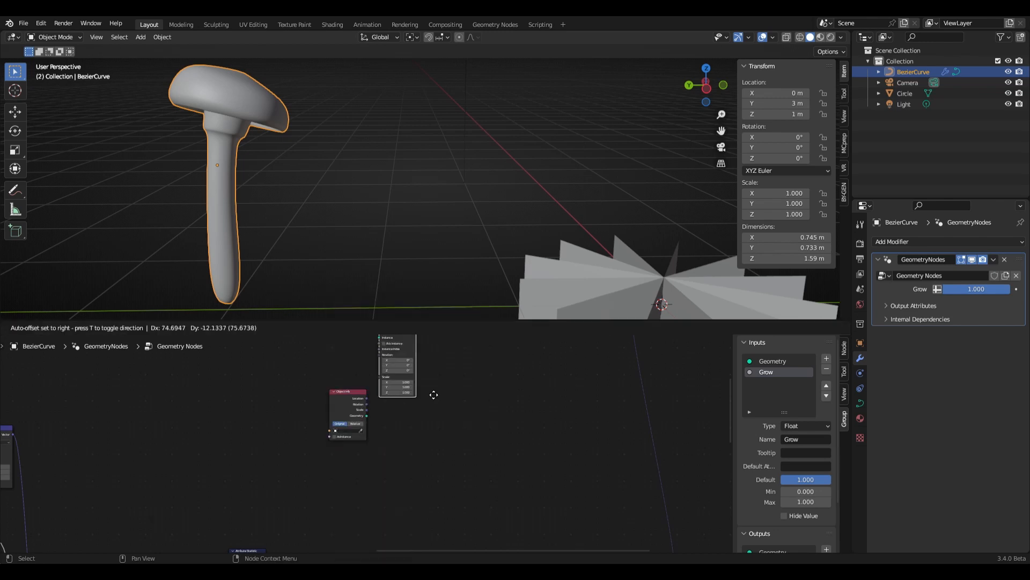
left_click(444, 427)
Add a reroute to the long green geometry link and connect it to the Points input of Instance on Points.
middle_click_drag(335, 391, 411, 443)
scroll(384, 540, "down", 3)
middle_click_drag(385, 539, 424, 397)
mouse_move(276, 492)
right_mouse_down("ctrl")
mouse_move(309, 438)
mouse_move(305, 445)
right_mouse_up("ctrl")
key("ctrl+z")
left_click_drag(285, 477, 352, 401)
right_click_drag(324, 456, 357, 427, "shift")
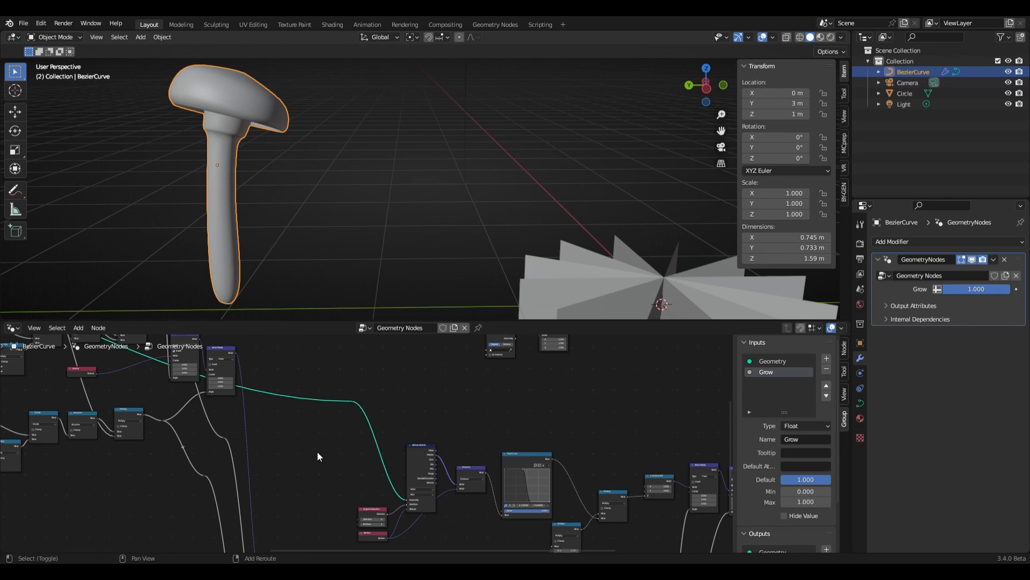
right_click_drag(384, 388, 399, 366, "shift")
right_click(365, 402)
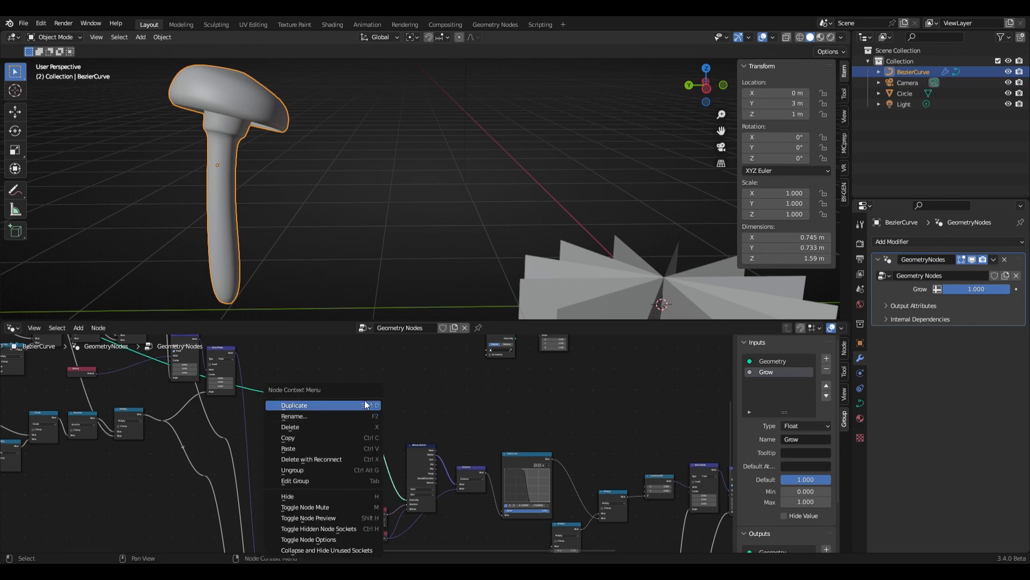
key("Escape")
key("ctrl+z")
left_click_drag(358, 403, 507, 420)
Add an Endpoint Selection node with Start Size 0 and connect it to the Selection input of Instance on Points.
scroll(516, 391, "up", 9)
middle_click_drag(517, 390, 398, 359)
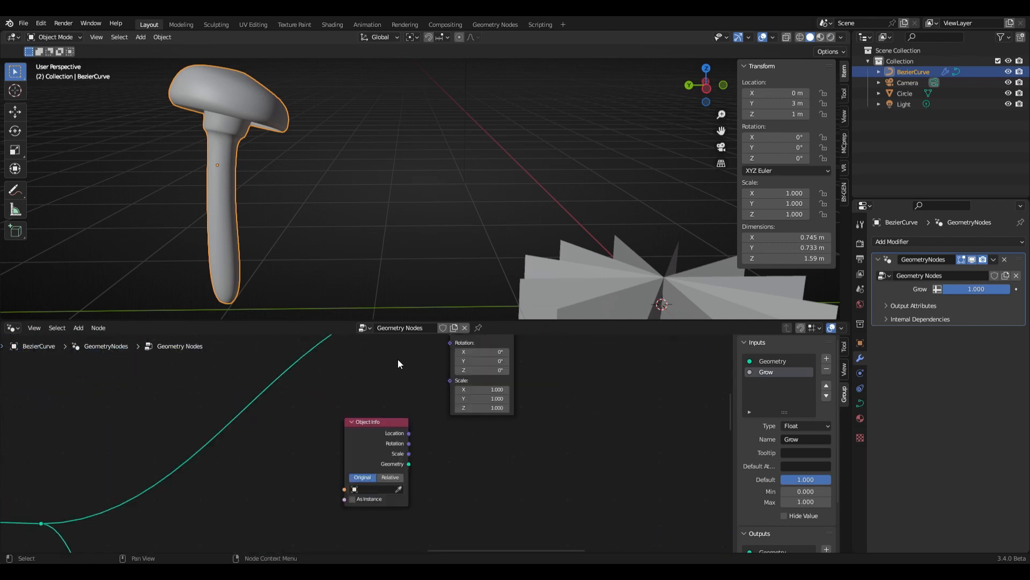
key("shift+a")
left_click(362, 308)
type("endpo")
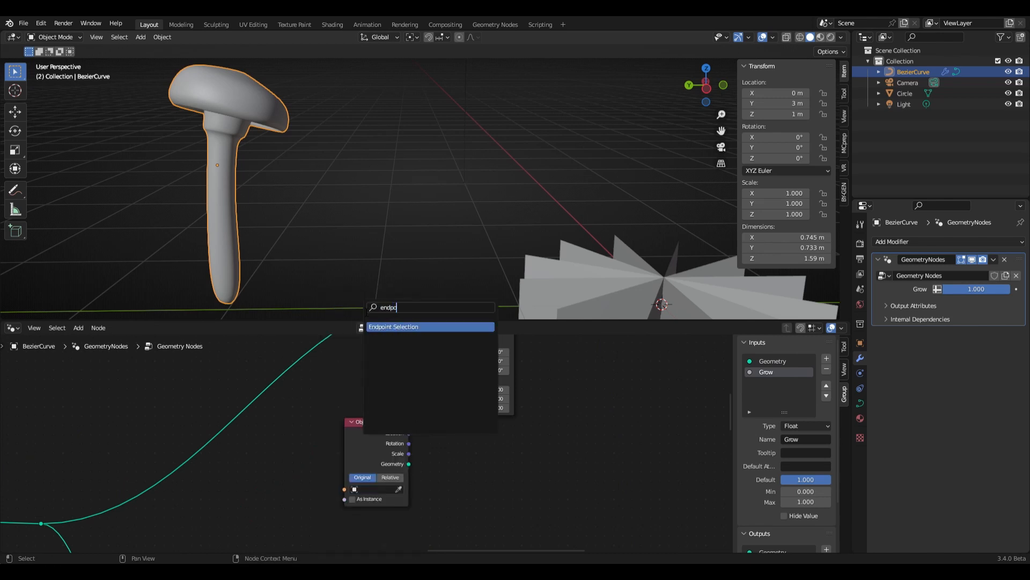
left_click(388, 326)
double_click(396, 376)
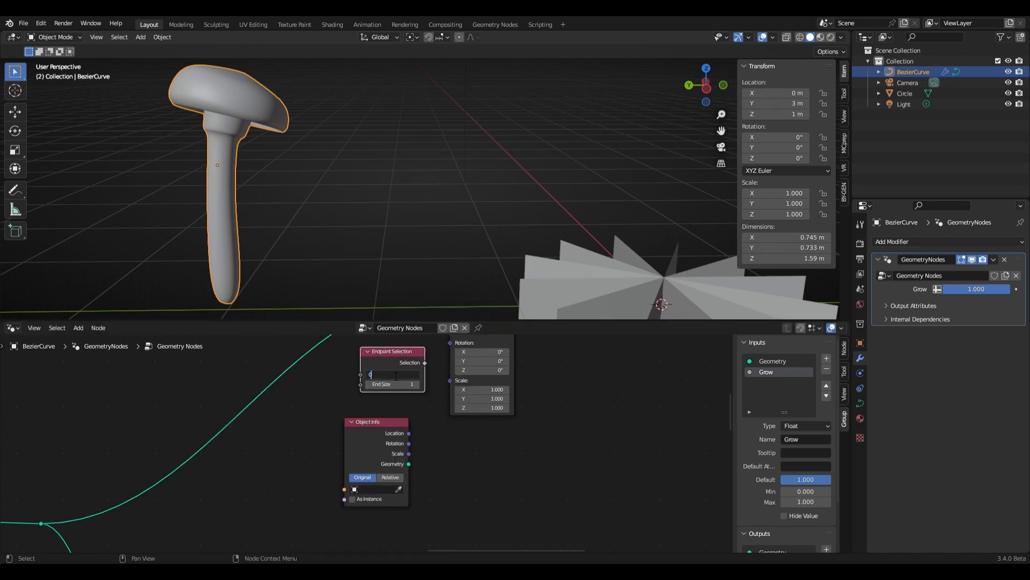
key("Return")
middle_click_drag(396, 375, 351, 426)
left_click_drag(381, 412, 405, 354)
Place Object Info below Endpoint Selection, choose Circle as its object and connect its Geometry to the Instance input of Instance on Points.
left_click_drag(350, 493, 367, 479)
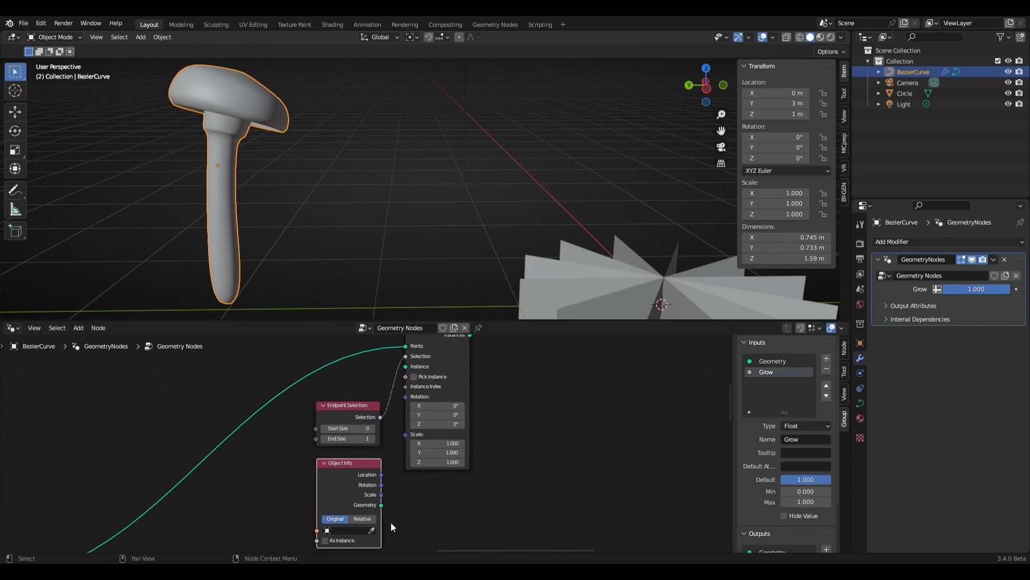
middle_click_drag(390, 527, 370, 487)
left_click(350, 490)
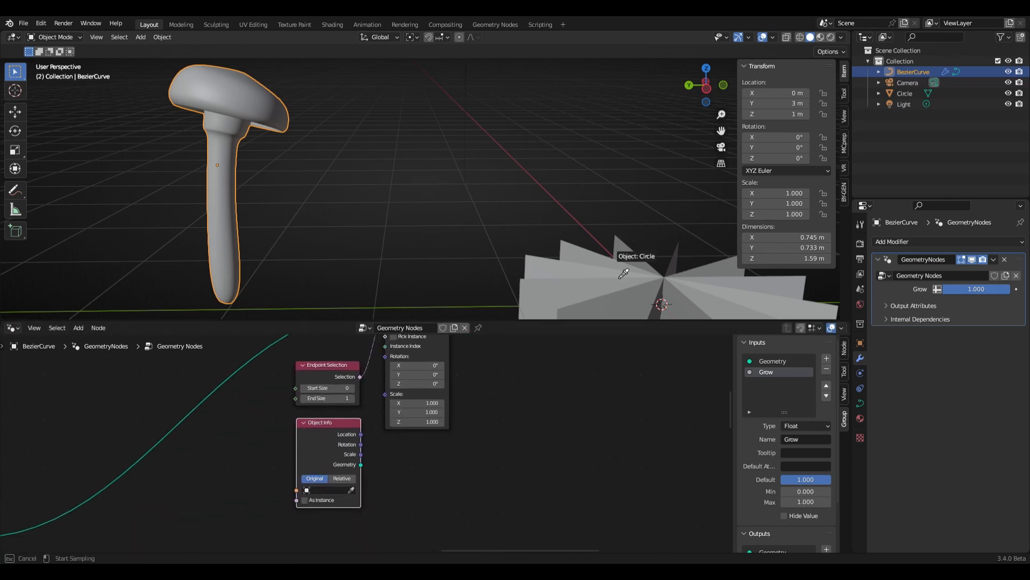
left_click(621, 278)
left_click_drag(362, 463, 386, 382)
Add a Curve Tangent node directly below the Object Info node.
scroll(387, 412, "down", 2)
key("shift+a")
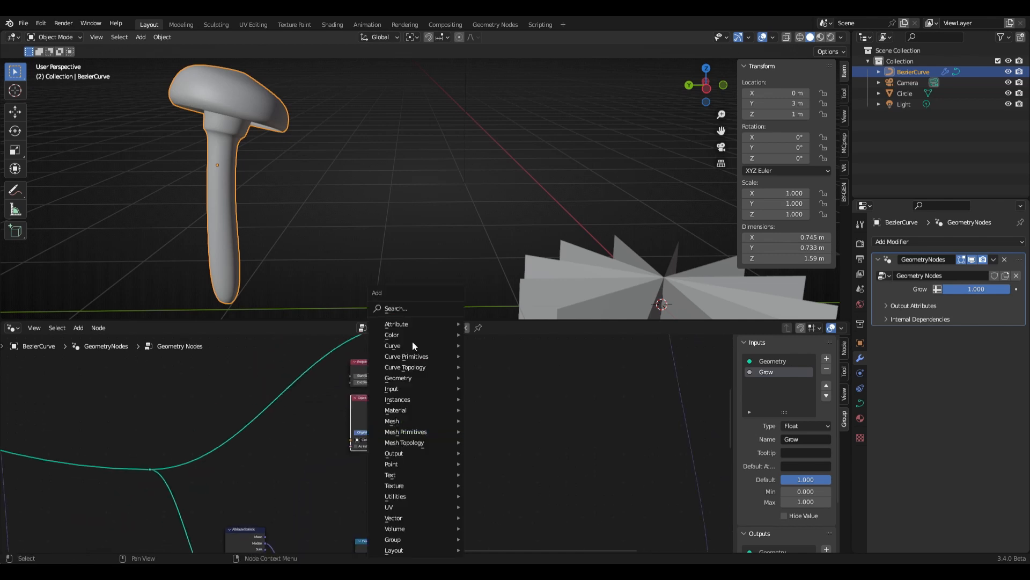
left_click(404, 314)
type("cruve")
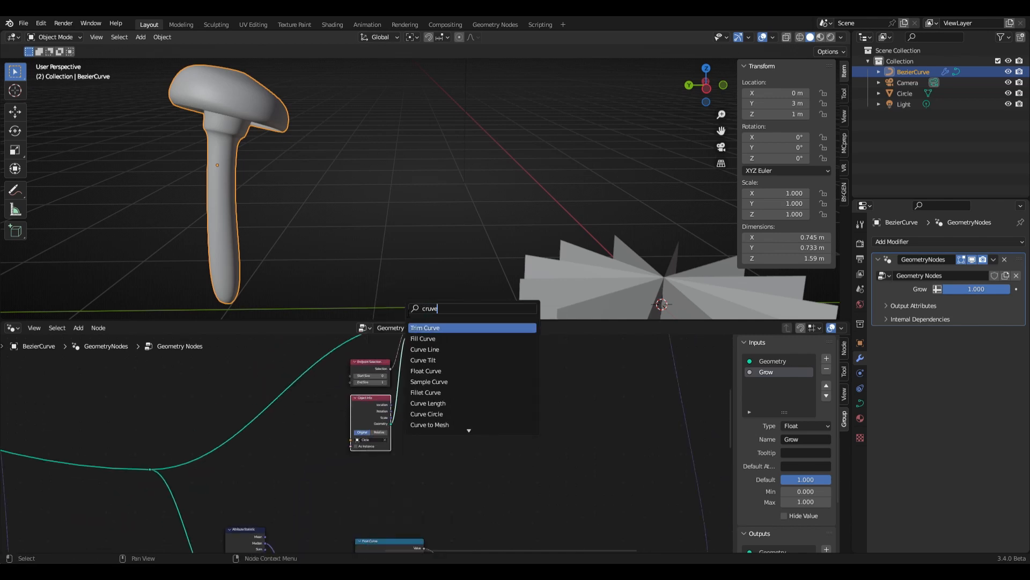
type(" ta")
left_click(429, 330)
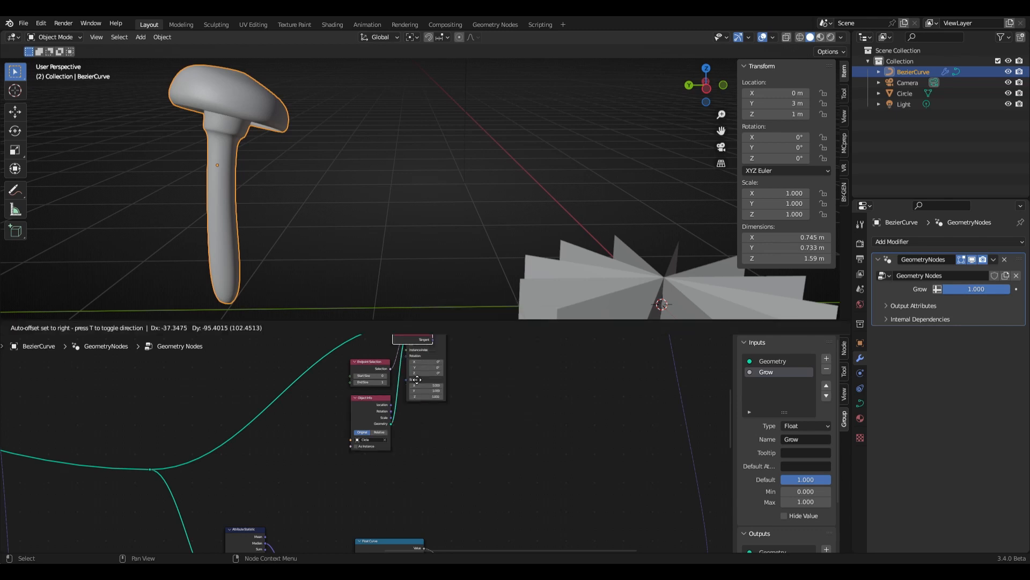
left_click(377, 486)
Add an Align Euler to Vector node set to the Z axis and link the curve Tangent to its Rotation input.
key("shift+a")
left_click(413, 308)
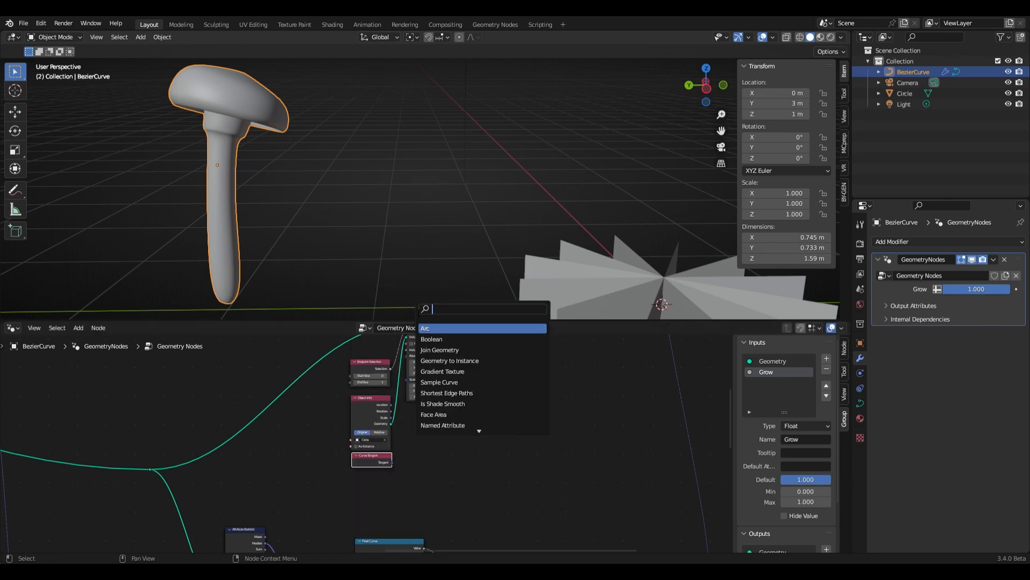
type("ALG")
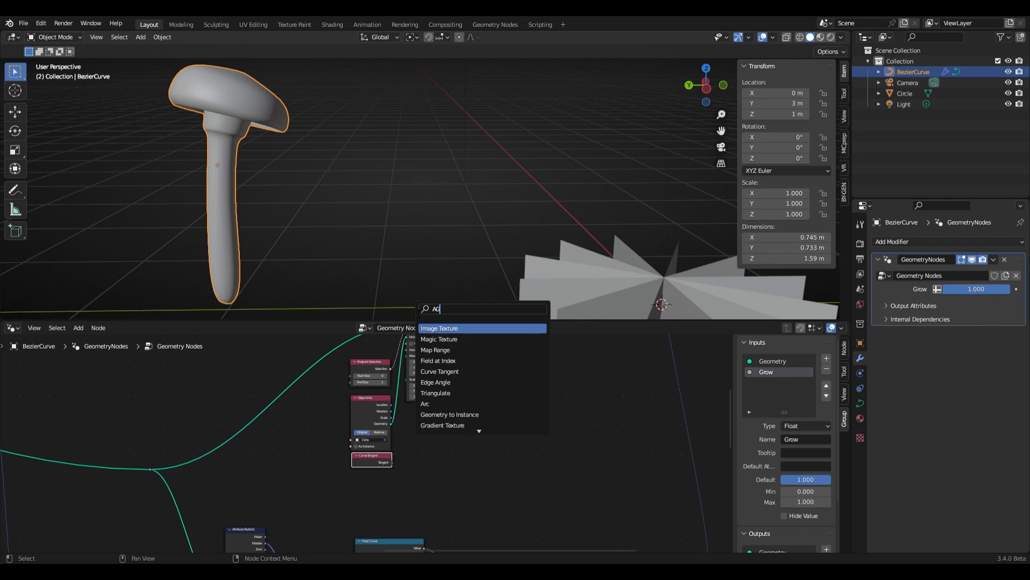
left_click(430, 328)
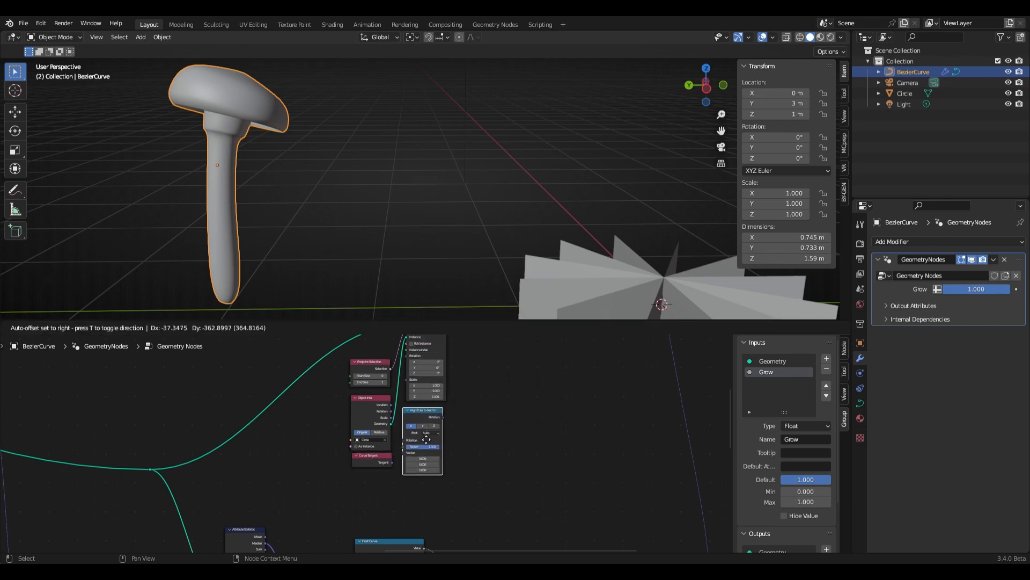
left_click(434, 424)
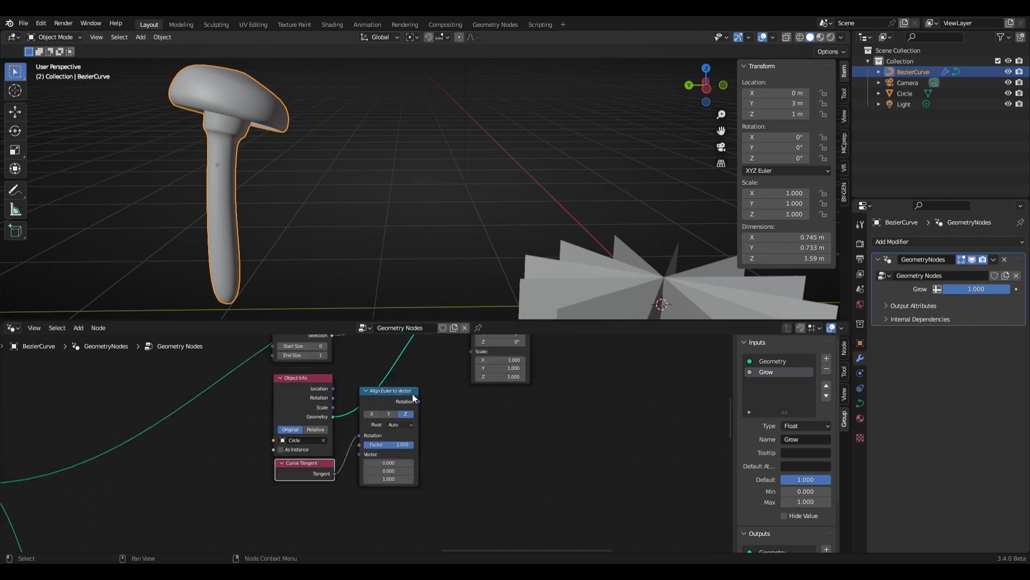
Reposition Align Euler to Vector and connect its Rotation output to the Rotation input of Instance on Points.
left_click_drag(412, 394, 407, 413)
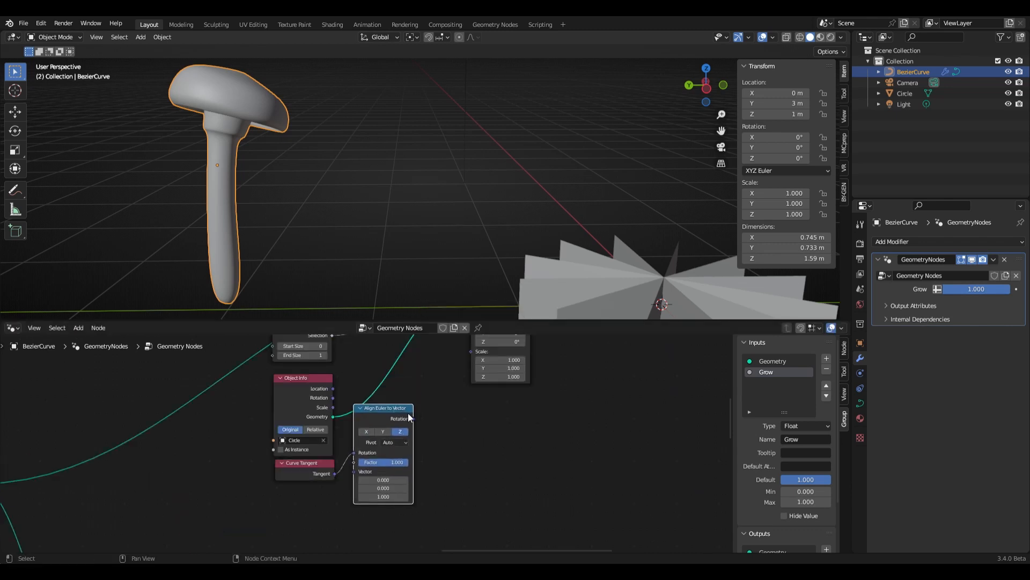
scroll(415, 422, "up", 1)
middle_click_drag(431, 432, 425, 451)
left_click_drag(406, 439, 466, 363)
Add a Viewer node above and beside the Instance on Points node.
scroll(465, 378, "down", 3)
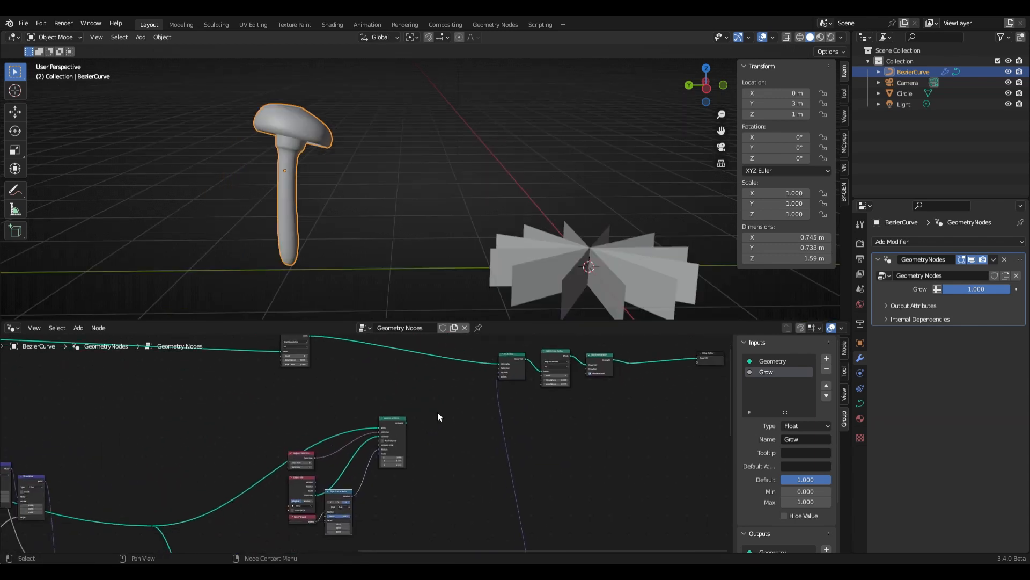
scroll(437, 411, "up", 2)
key("shift+a")
left_click(421, 311)
type("VIEW")
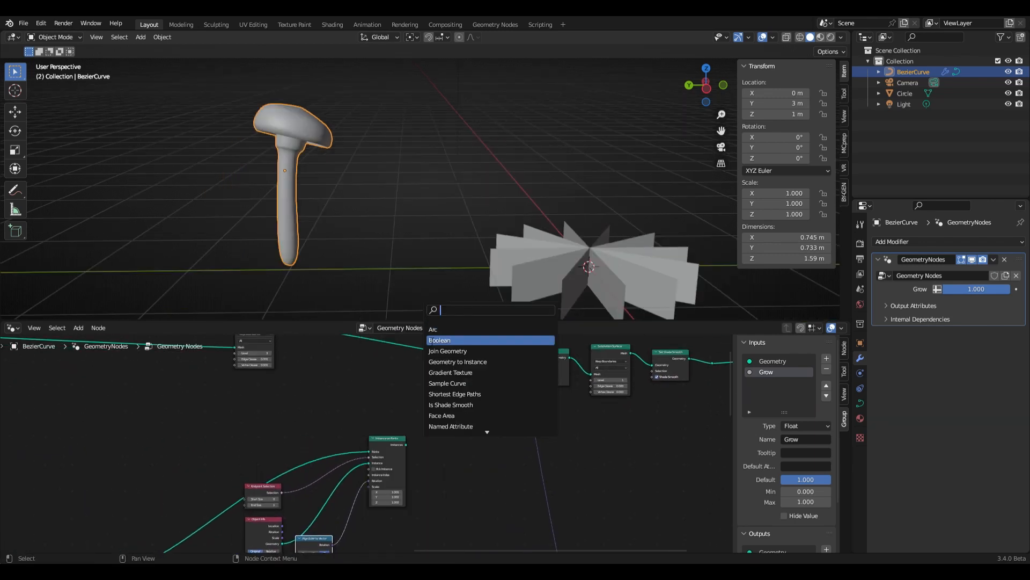
left_click(435, 331)
left_click(449, 398)
Add a Join Geometry node between the Instance on Points and Viewer nodes.
key("shift+a")
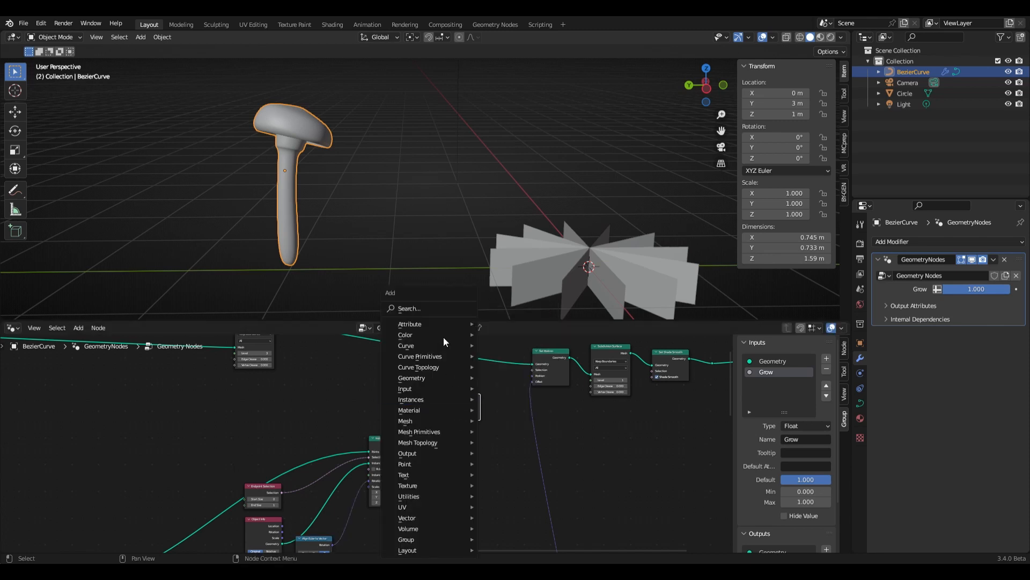
left_click(429, 310)
type("JOIN")
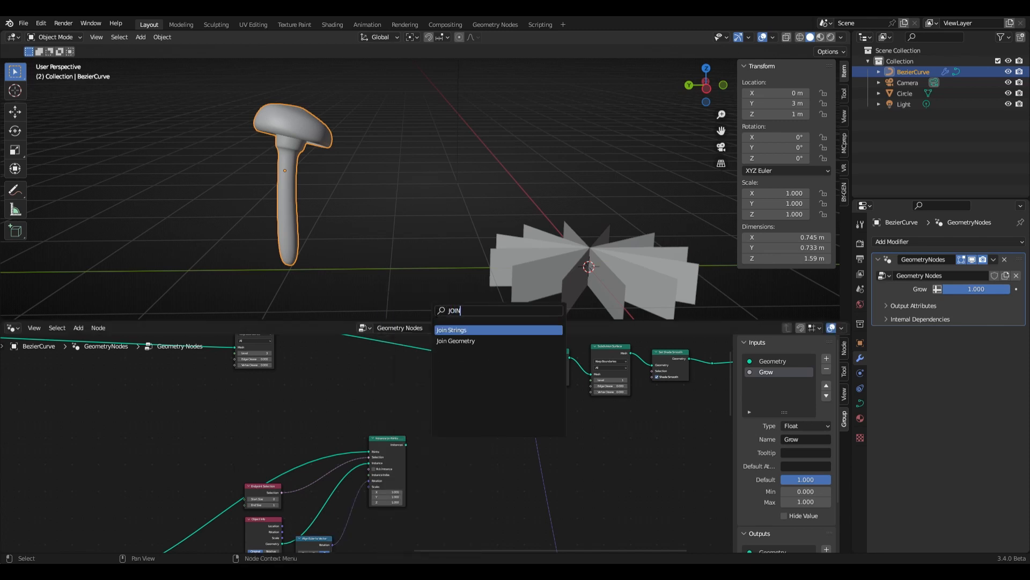
left_click(452, 342)
left_click(423, 442)
Join the gill instances with the Subdivision Surface mesh and connect the joined geometry to the Viewer.
left_click_drag(406, 444, 399, 410)
middle_click_drag(370, 401, 402, 442)
left_click_drag(301, 366, 432, 450)
scroll(533, 443, "up", 3)
left_click_drag(533, 443, 540, 456)
Move the Curve Tangent link from the Rotation input to the Vector input of Align Euler to Vector.
scroll(341, 241, "up", 3)
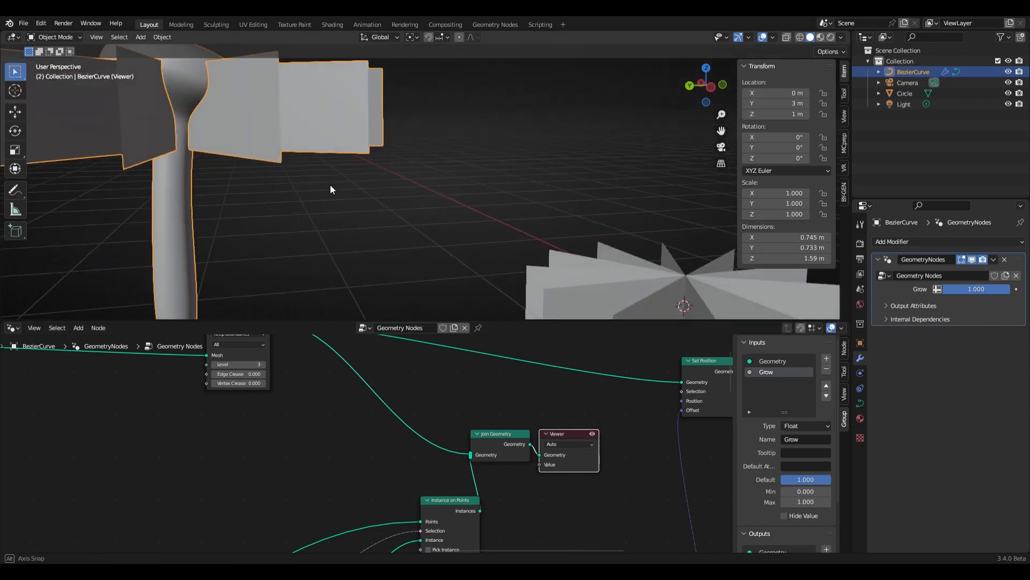
middle_click_drag(330, 184, 296, 197)
middle_click_drag(295, 196, 417, 221, "shift")
scroll(416, 221, "down", 1)
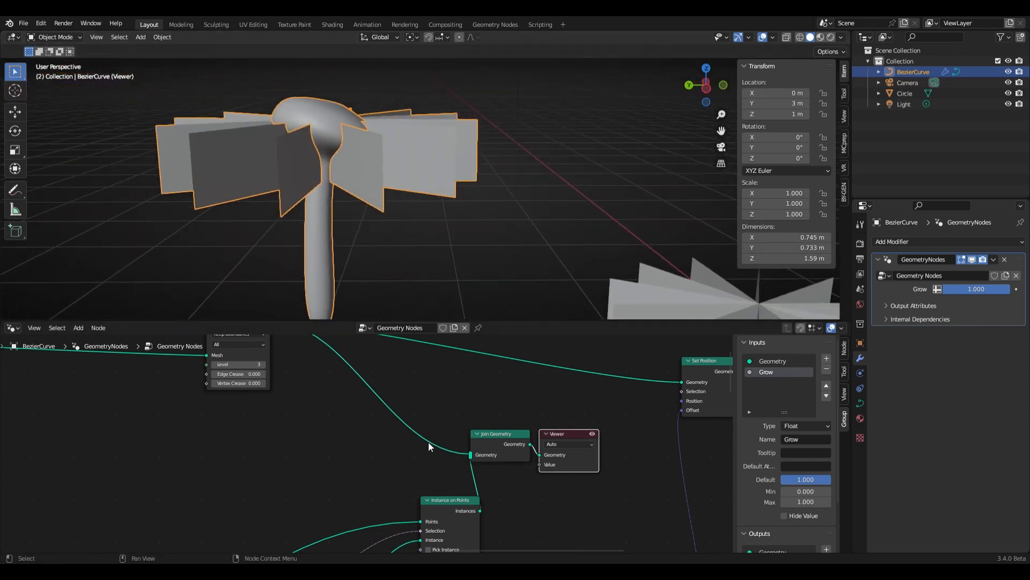
scroll(428, 442, "down", 1)
middle_click_drag(433, 515, 462, 344)
middle_click_drag(509, 433, 473, 422)
scroll(473, 421, "up", 2)
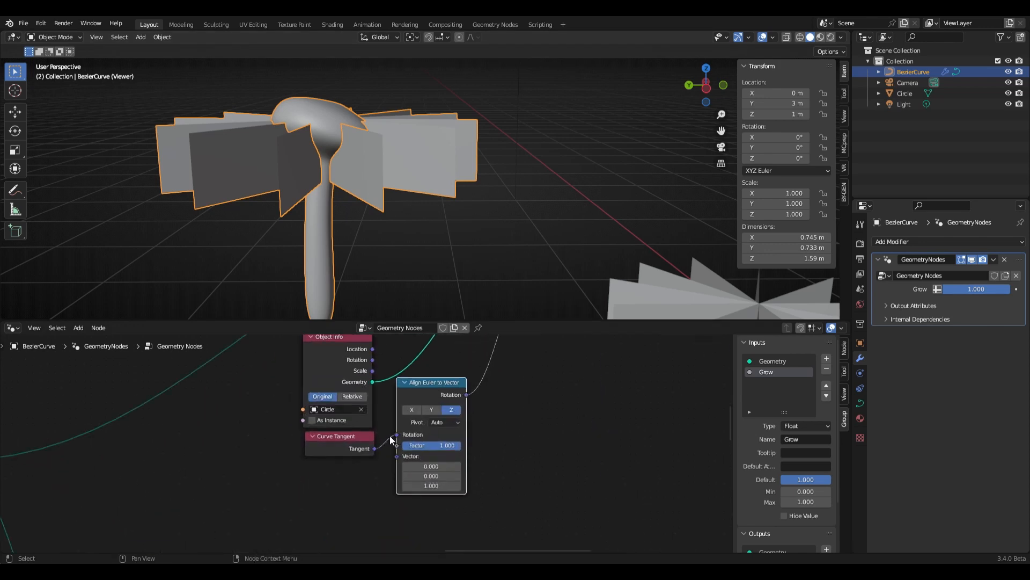
left_click_drag(396, 434, 346, 477)
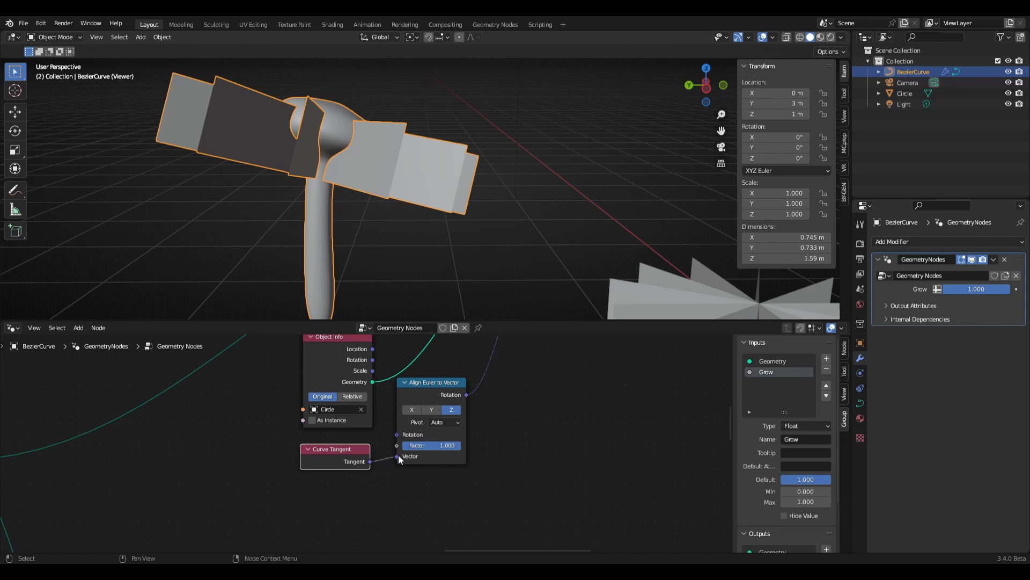
Select the gill instancing nodes together and shift them away from Join Geometry to make room.
middle_click_drag(332, 232, 327, 298)
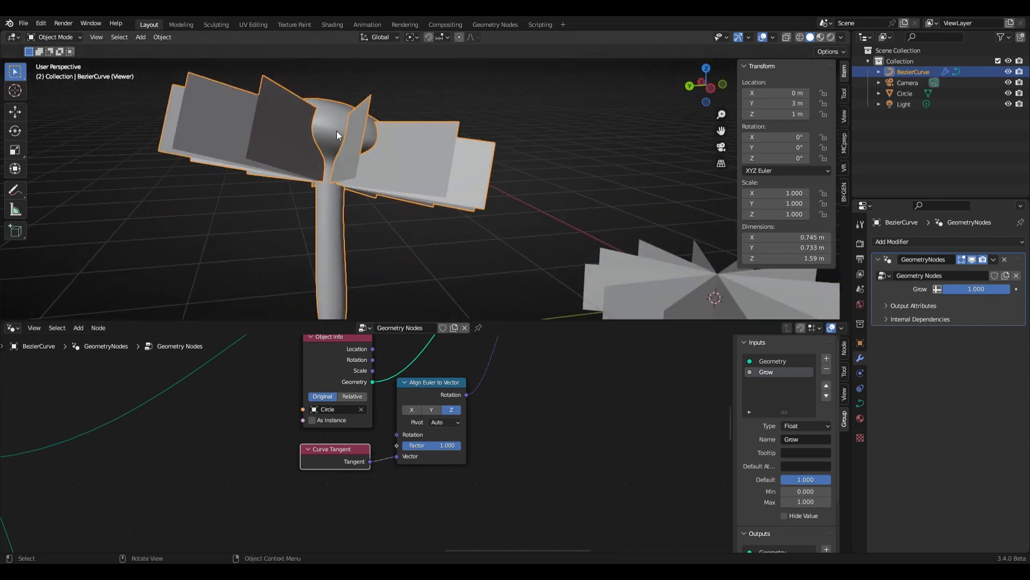
middle_click_drag(407, 239, 365, 245)
scroll(376, 483, "down", 5)
left_click_drag(405, 520, 285, 412)
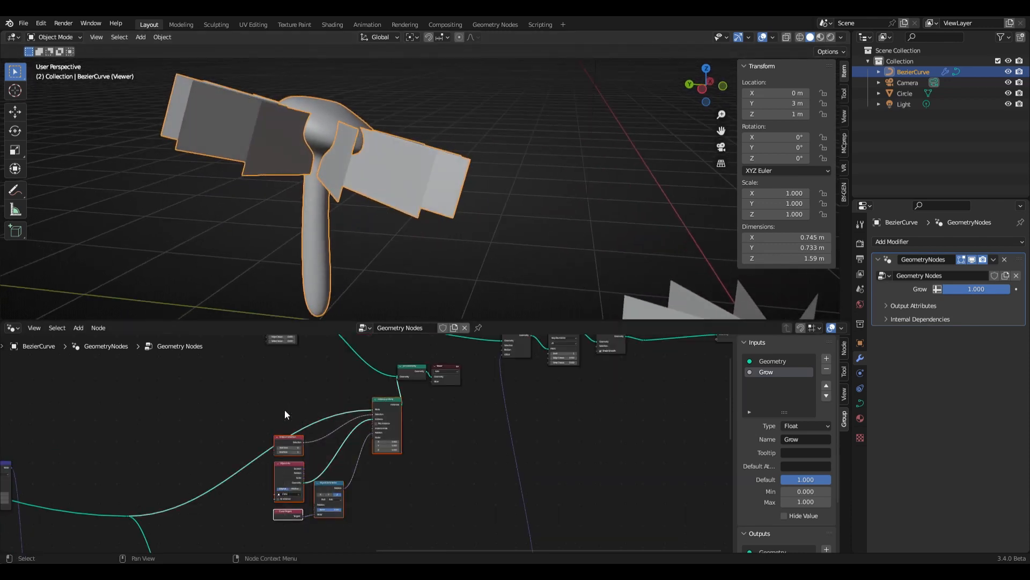
key("g")
left_click(228, 395)
Insert a Realize Instances node on the output link of Instance on Points.
scroll(328, 410, "up", 1)
scroll(323, 410, "up", 2)
key("shift+a")
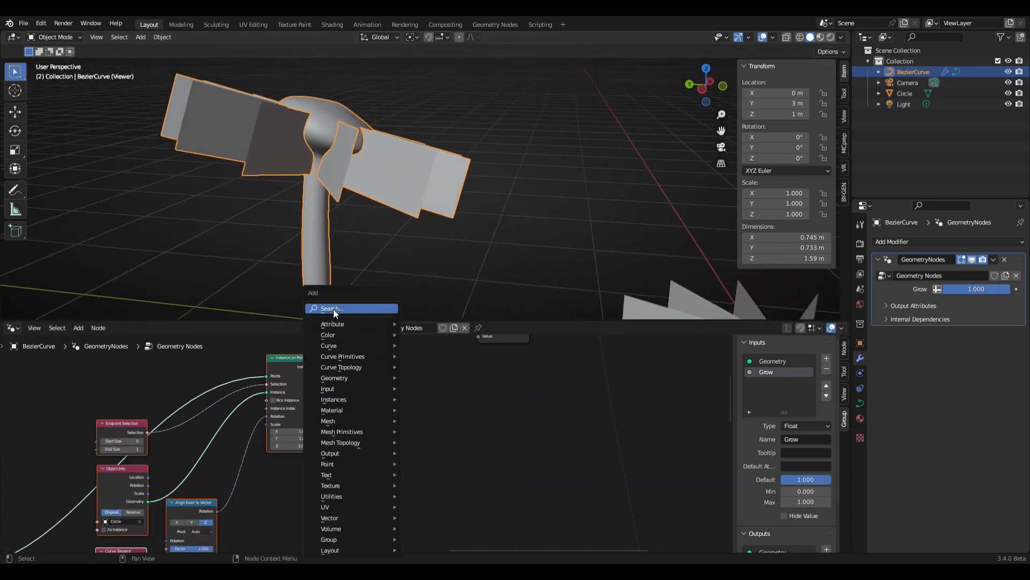
type("REAL")
key("Return")
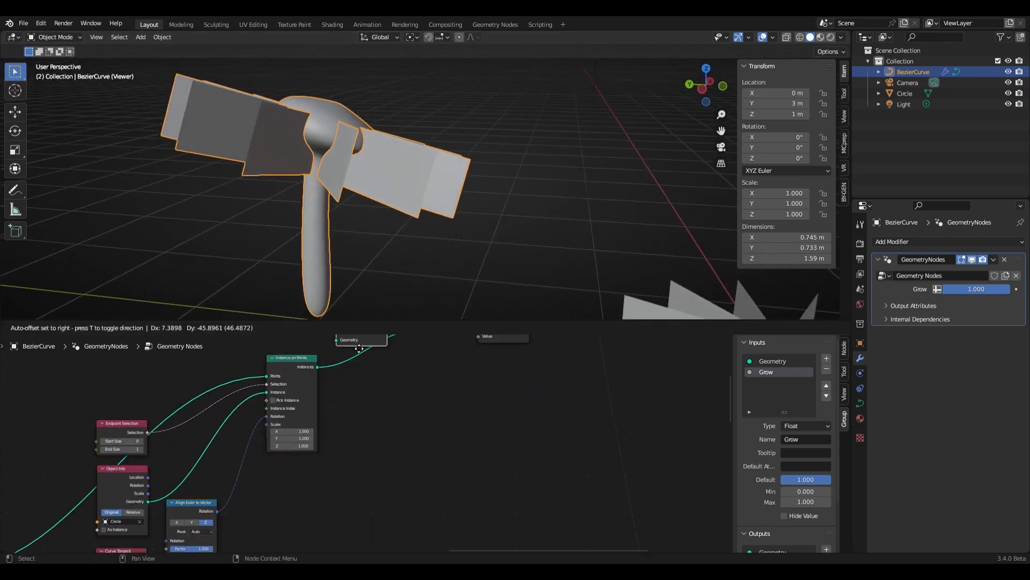
left_click(376, 360)
Add a Geometry Proximity node after Realize Instances, with the realized geometry feeding its Target input.
key("shift+a")
left_click(376, 308)
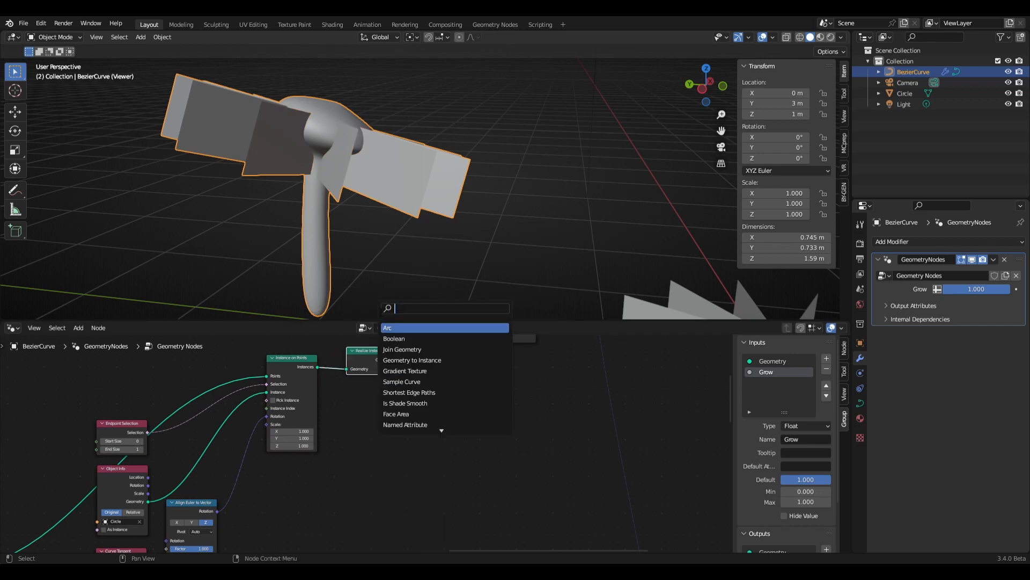
type("GEOMET")
key("Down")
key("Down")
key("Down")
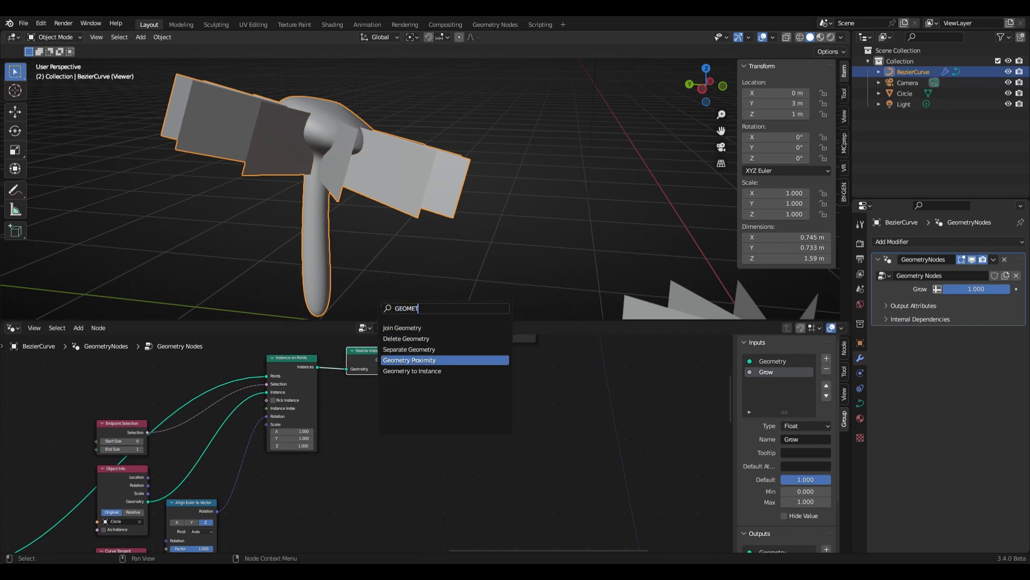
key("Return")
left_click(465, 394)
middle_click_drag(462, 391, 458, 458)
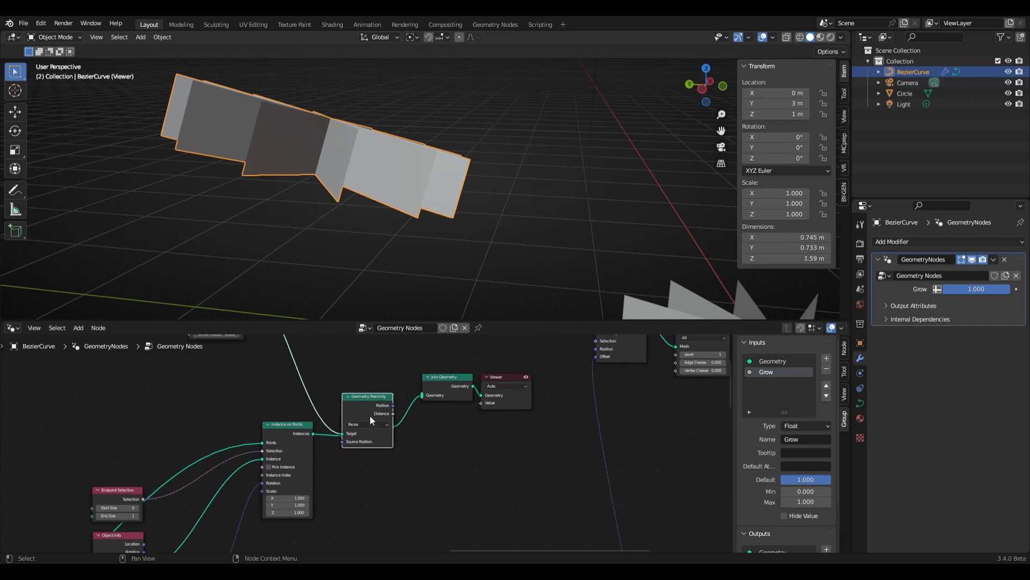
left_click_drag(377, 416, 458, 423)
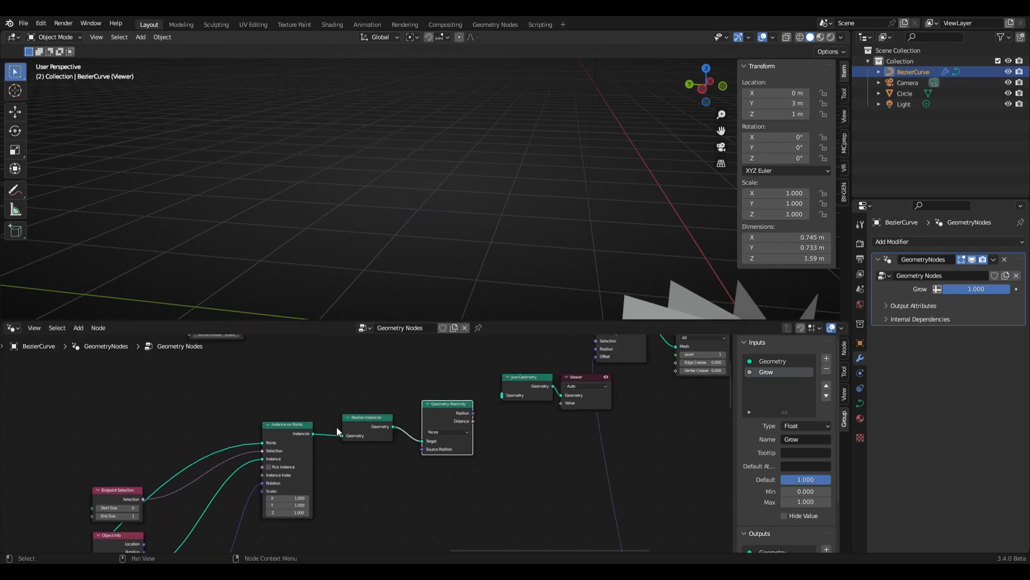
Move the Geometry Proximity node closer to the Realize Instances node.
scroll(477, 415, "down", 5)
middle_click_drag(477, 414, 394, 393)
left_click(379, 460)
scroll(409, 454, "up", 6)
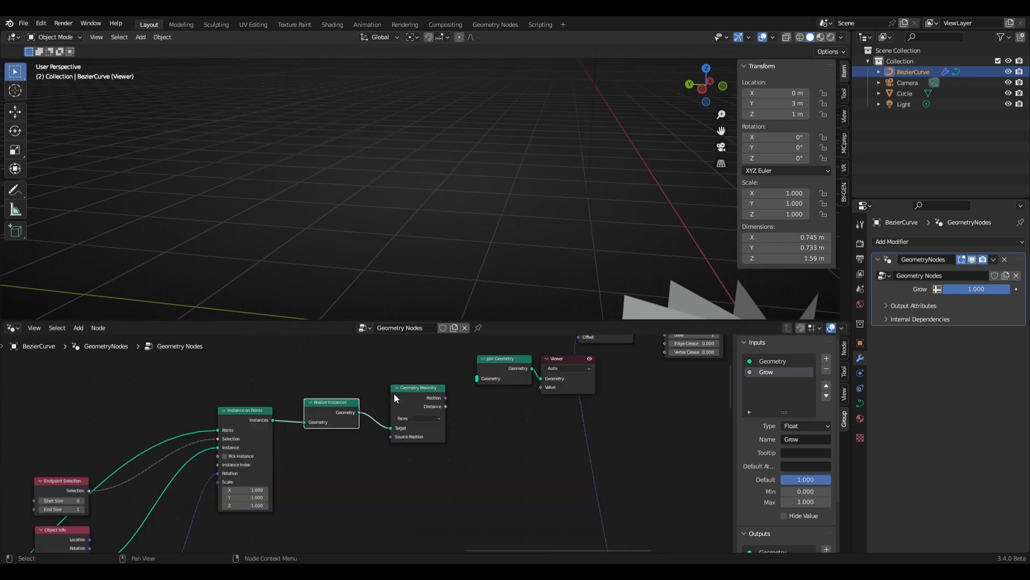
left_click(406, 399)
scroll(402, 392, "up", 2)
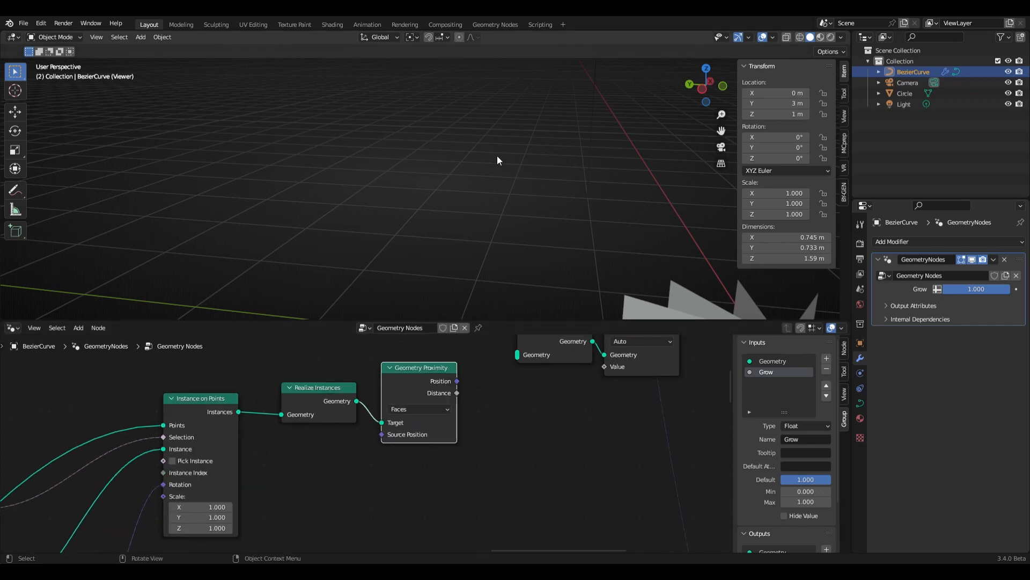
Connect the Realize Instances geometry and the level 3 Subdivision Surface mesh to the Join Geometry node.
scroll(475, 407, "down", 3)
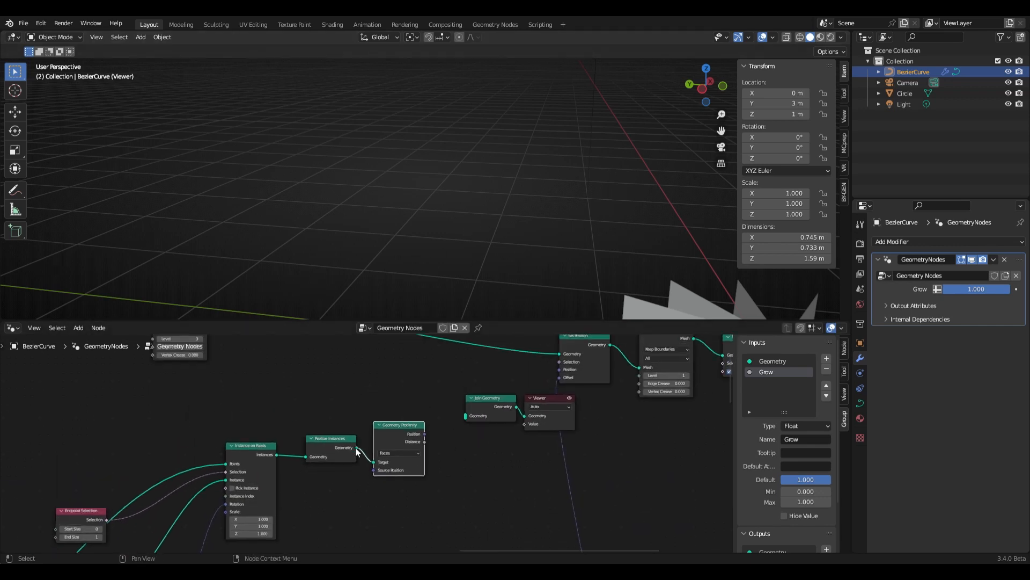
left_click_drag(355, 446, 464, 417)
middle_click_drag(228, 330, 250, 358)
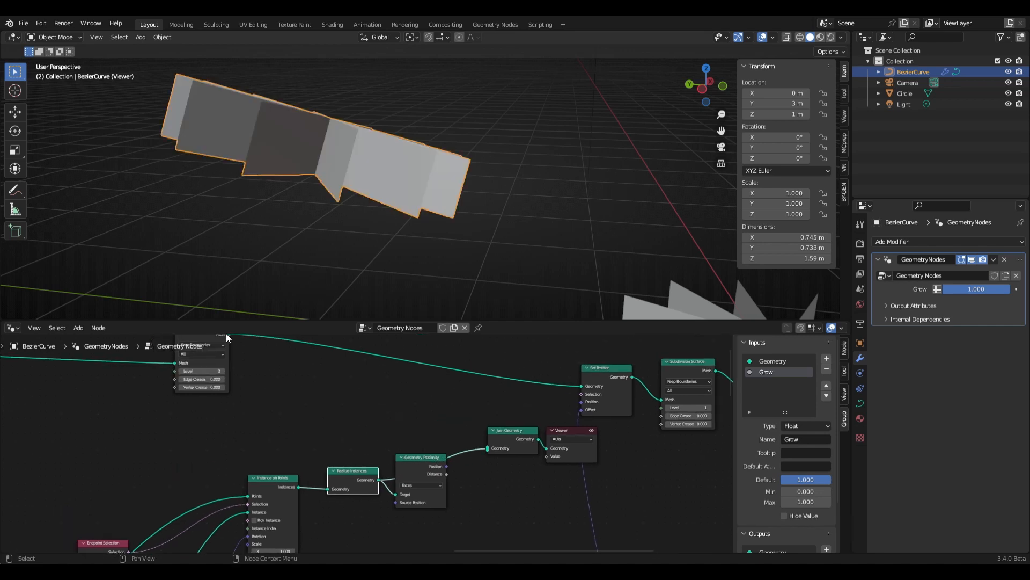
scroll(273, 357, "down", 1)
left_click_drag(241, 342, 479, 446)
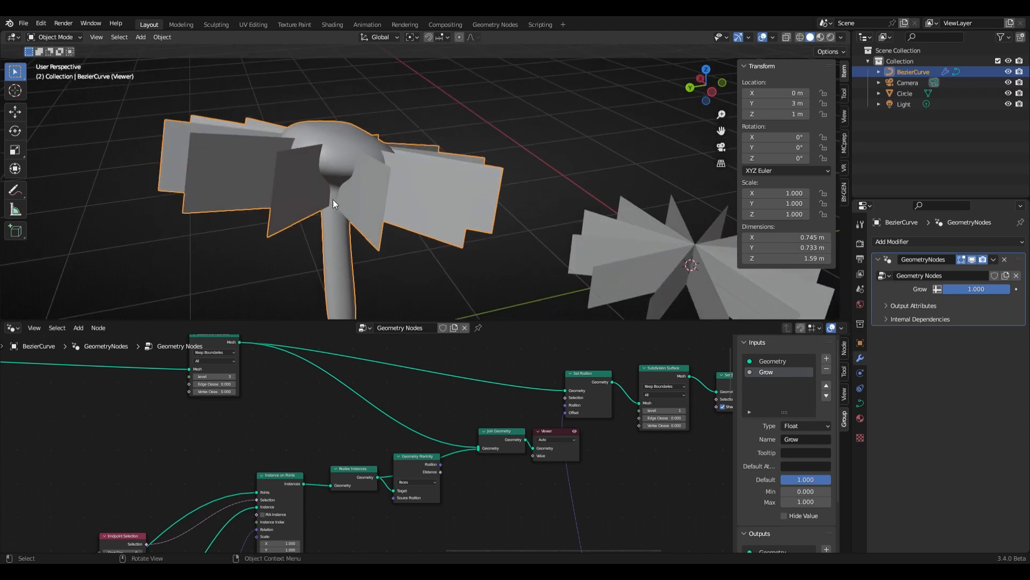
Add a Sample Nearest Surface node and place it just below the level 3 Subdivision Surface node.
scroll(307, 170, "up", 6)
middle_click_drag(426, 191, 454, 189, "shift")
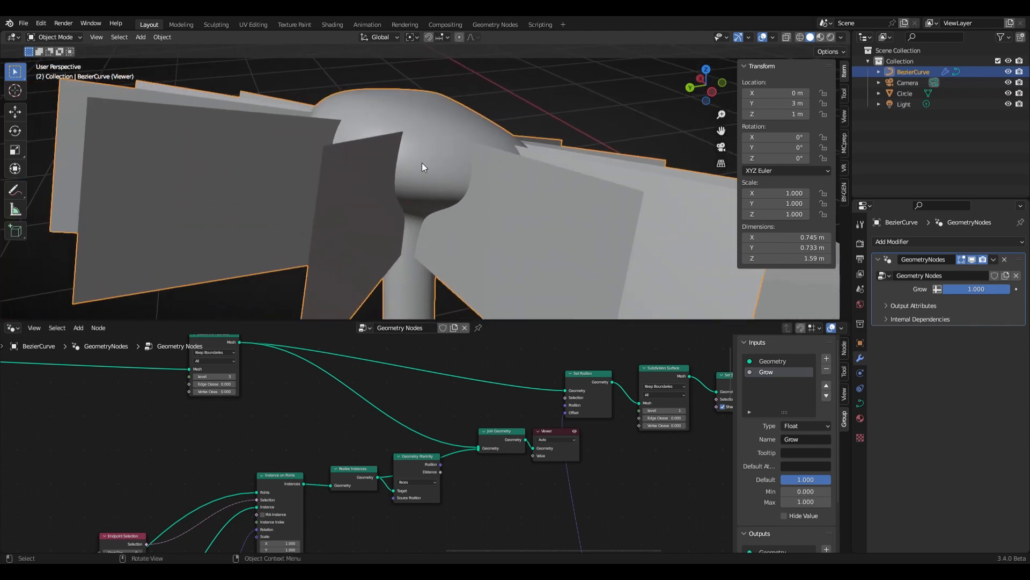
middle_click_drag(407, 221, 383, 181, "shift")
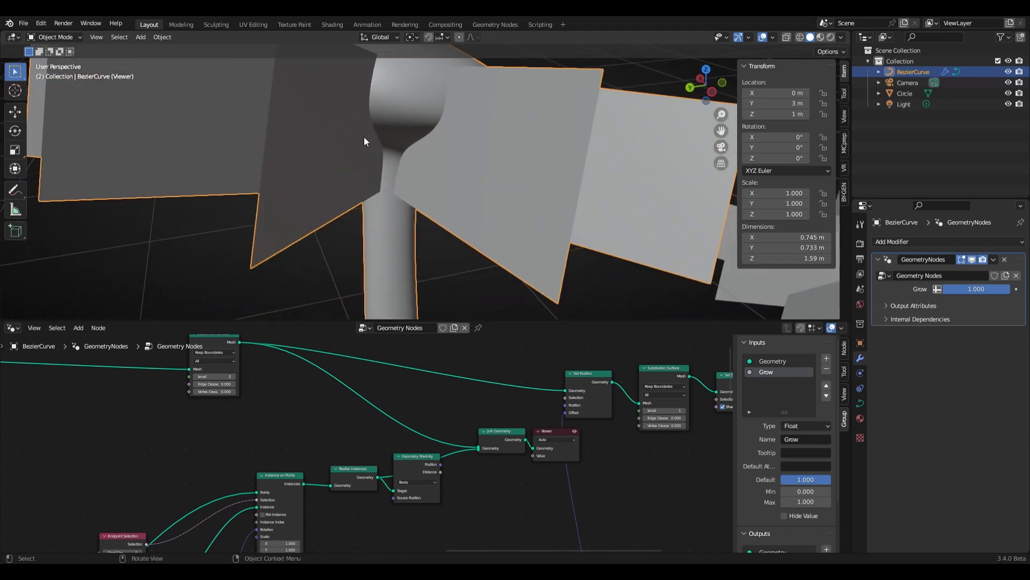
middle_click_drag(328, 442, 478, 444)
scroll(423, 429, "down", 5)
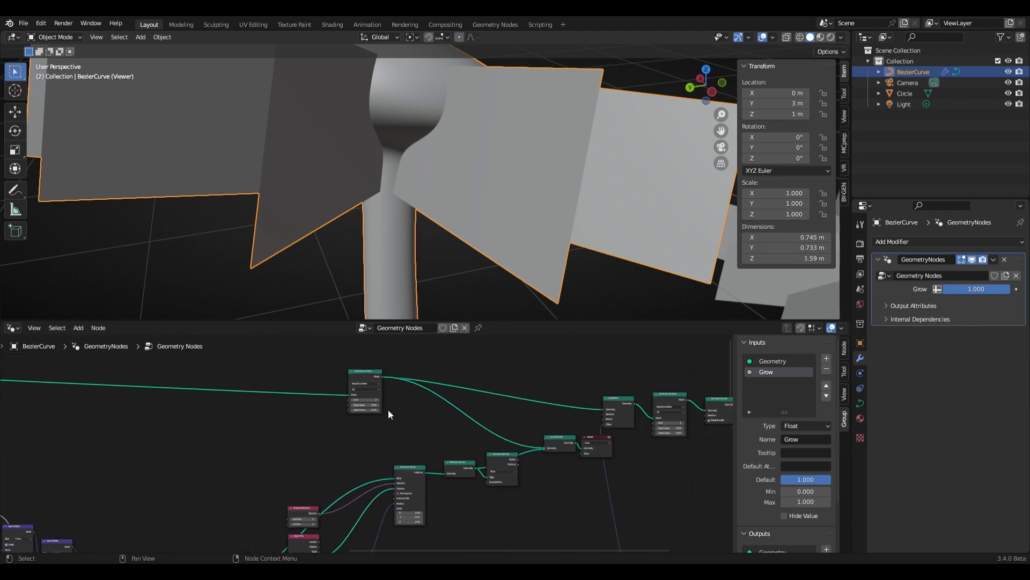
key("shift+a")
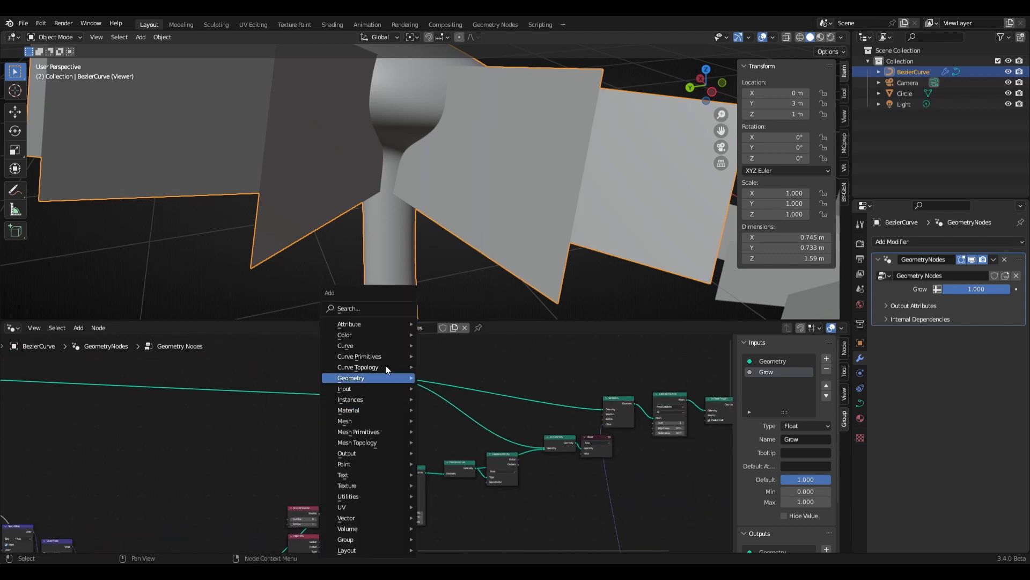
left_click(368, 309)
type("SAMPL")
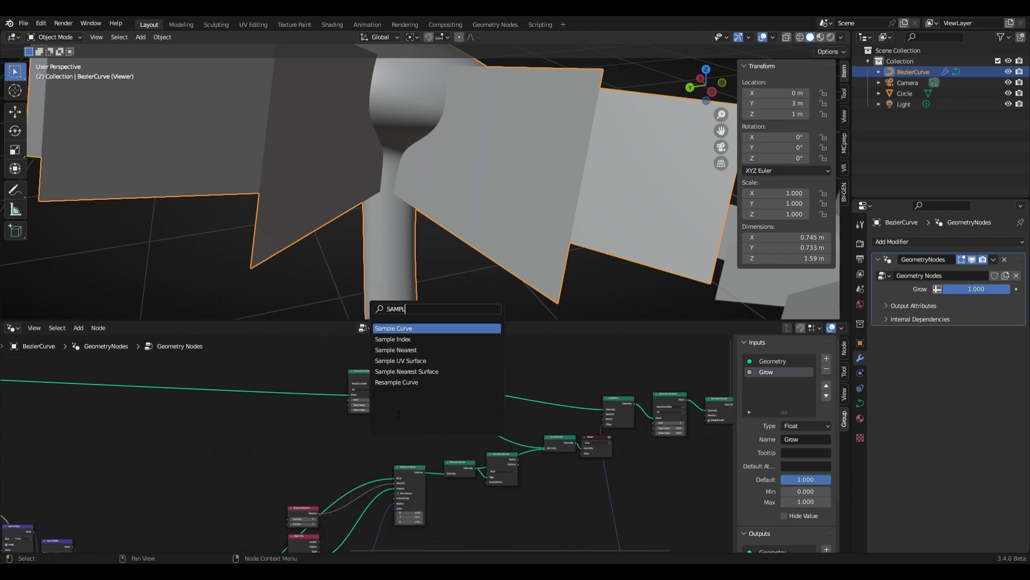
left_click(407, 371)
left_click(346, 452)
scroll(346, 453, "up", 2)
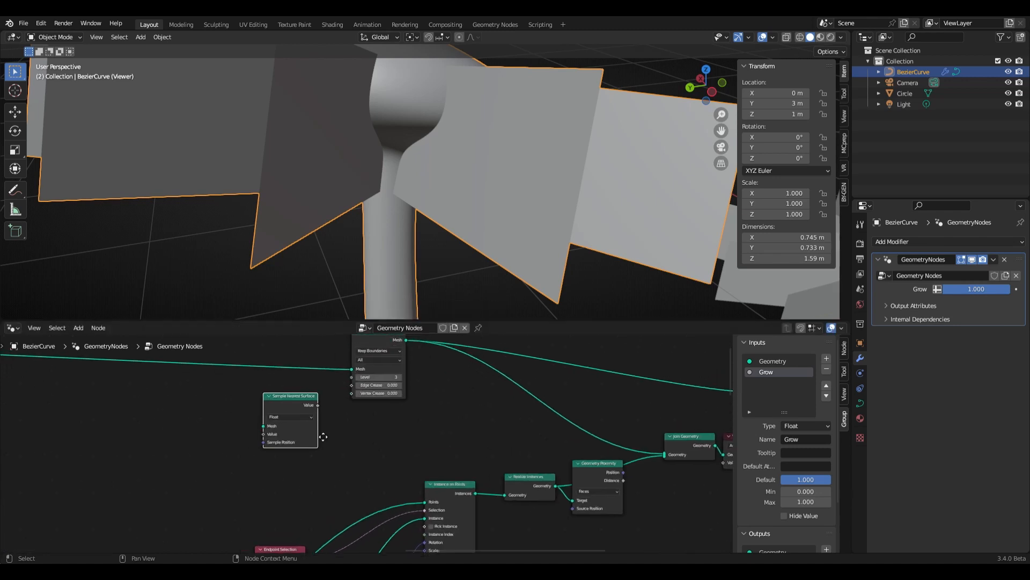
middle_click_drag(324, 436, 367, 449)
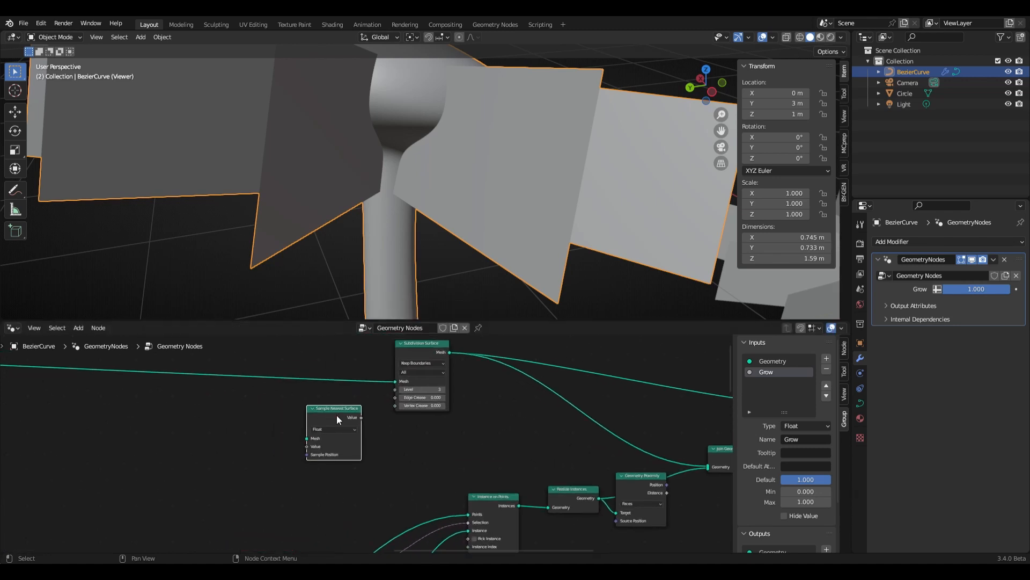
left_click_drag(336, 416, 486, 427)
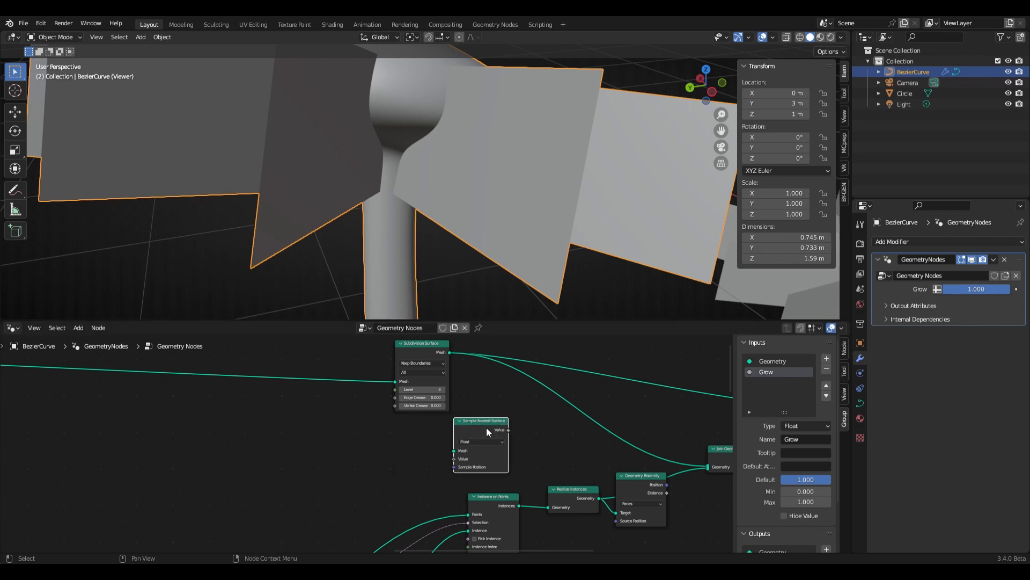
Add a reroute on the Subdivision Surface mesh links and reposition the Sample Nearest Surface node beneath them.
middle_click_drag(520, 412, 458, 423)
right_click_drag(467, 421, 536, 371, "shift")
key("g")
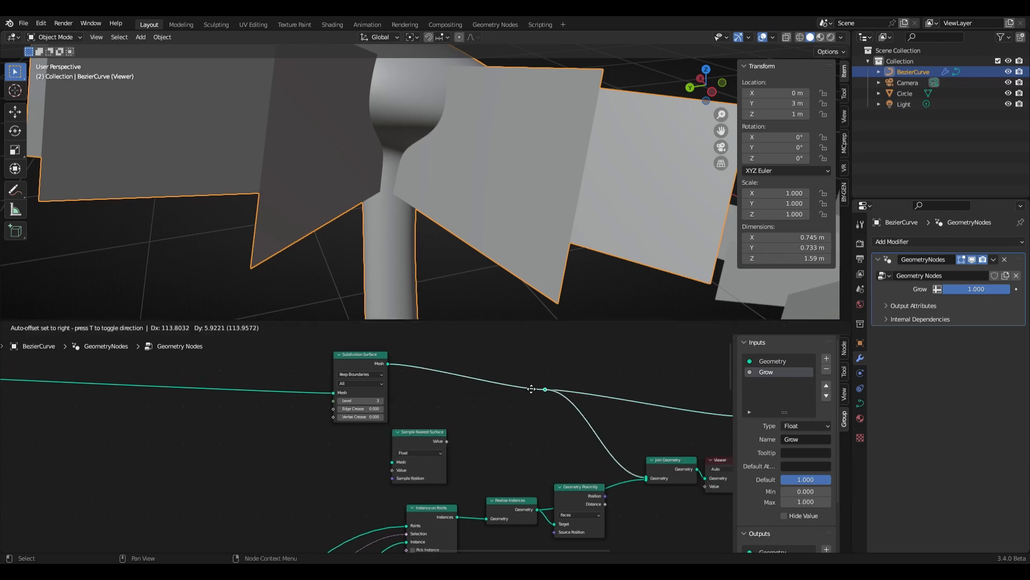
left_click(562, 386)
left_click_drag(438, 438, 487, 414)
scroll(486, 414, "up", 4)
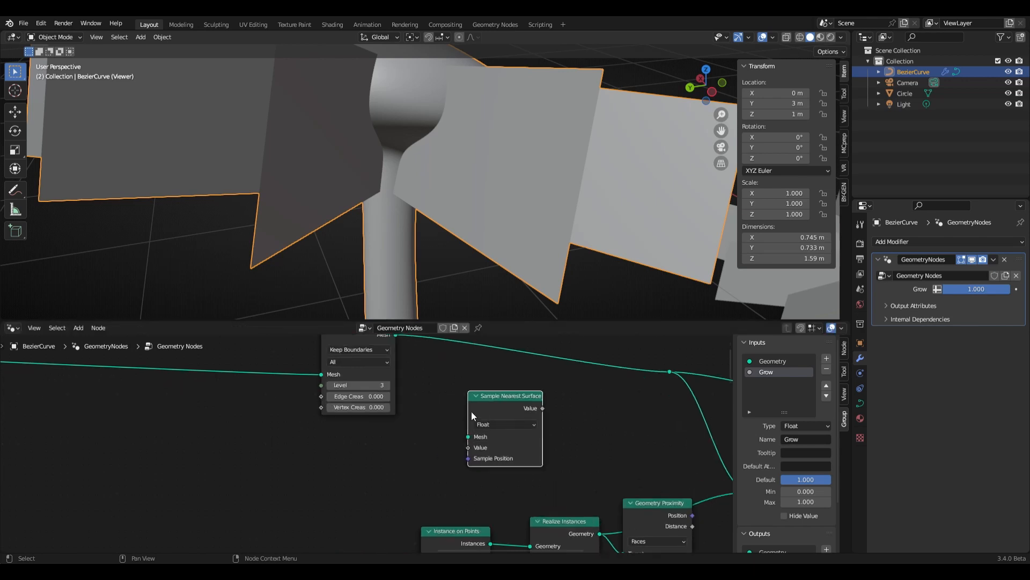
Add a Position node beside the Sample Nearest Surface node.
middle_click_drag(471, 412, 424, 394)
key("shift+a")
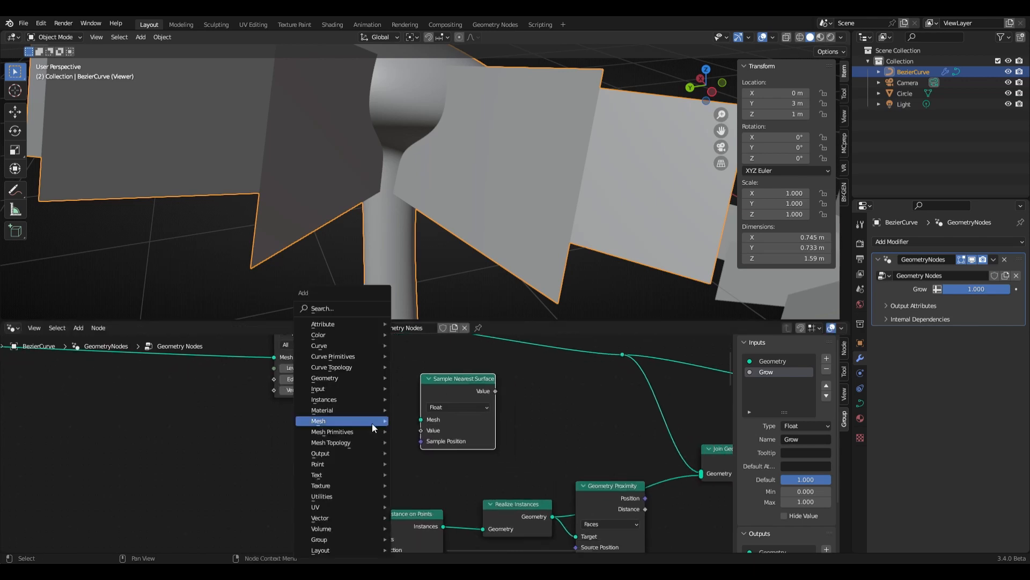
left_click(333, 307)
type("POS")
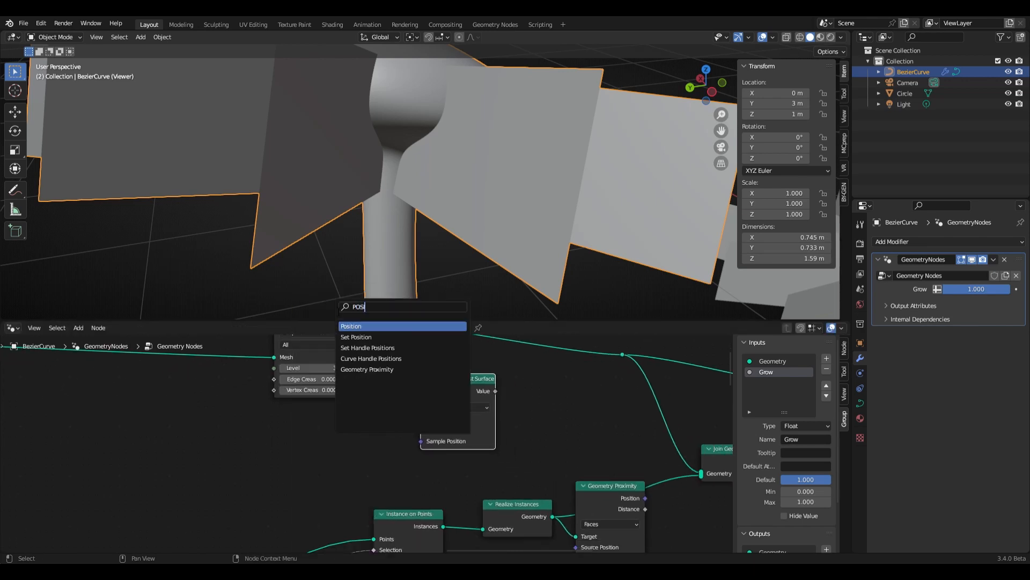
key("Return")
left_click(335, 446)
Set the Sample Nearest Surface data type to Vector and feed the Position node into its Value input.
left_click_drag(386, 457, 420, 430)
left_click_drag(363, 446, 350, 456)
left_click(472, 401)
left_click(471, 406)
left_click(449, 440)
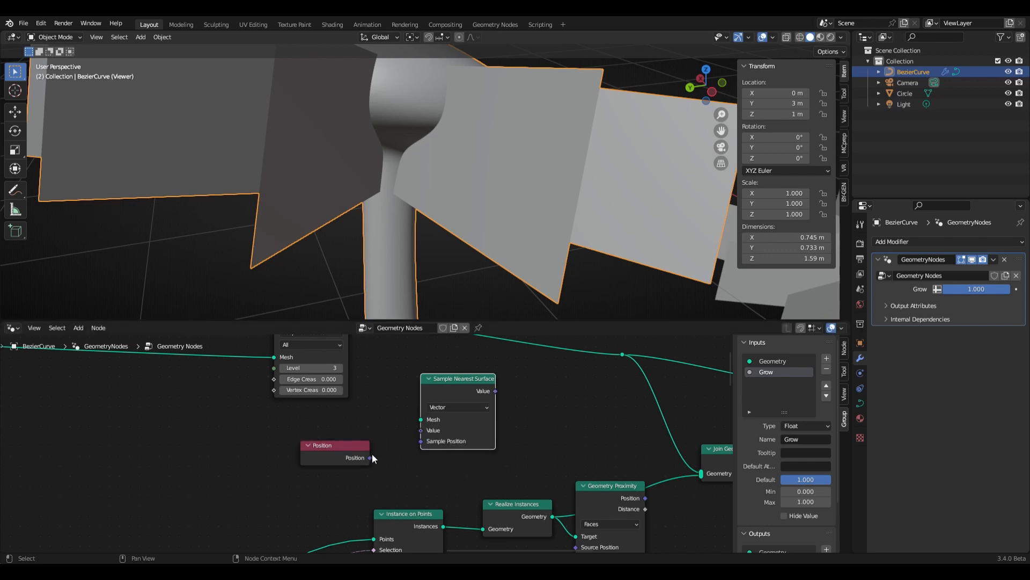
Connect the subdivided mesh to Sample Nearest Surface and its Value output to Geometry Proximity's Source Position.
scroll(400, 413, "down", 1)
middle_click_drag(359, 372, 340, 400)
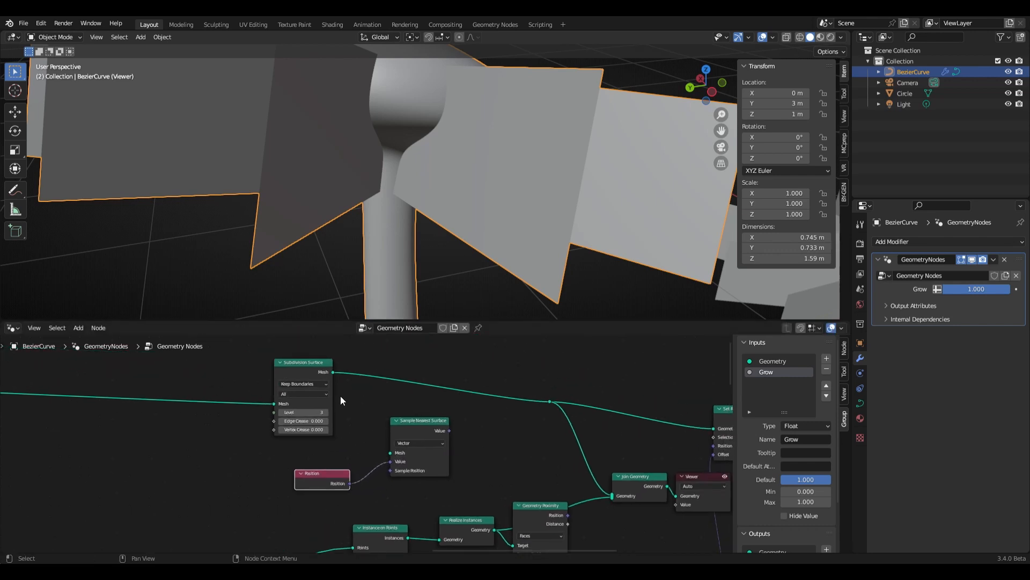
left_click_drag(332, 372, 390, 452)
middle_click_drag(481, 463, 422, 398)
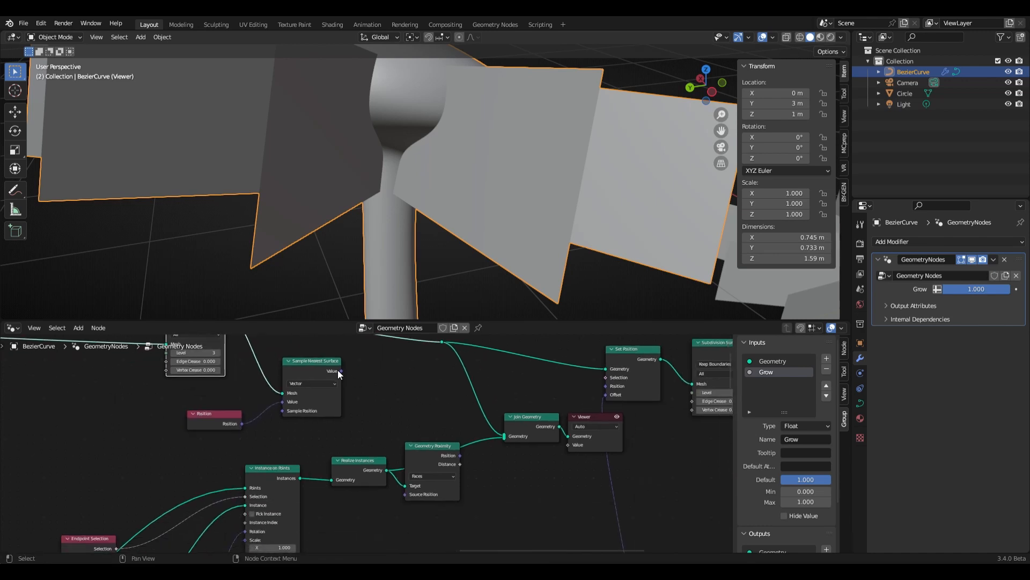
left_click_drag(340, 370, 404, 497)
Connect Geometry Proximity's Distance to the Viewer's Value and inspect the distance shading around the gill blades.
middle_click_drag(443, 450, 417, 455)
mouse_move(417, 455)
left_mouse_down()
mouse_move(429, 495)
mouse_move(536, 469)
mouse_move(539, 450)
left_mouse_up()
left_click(569, 423)
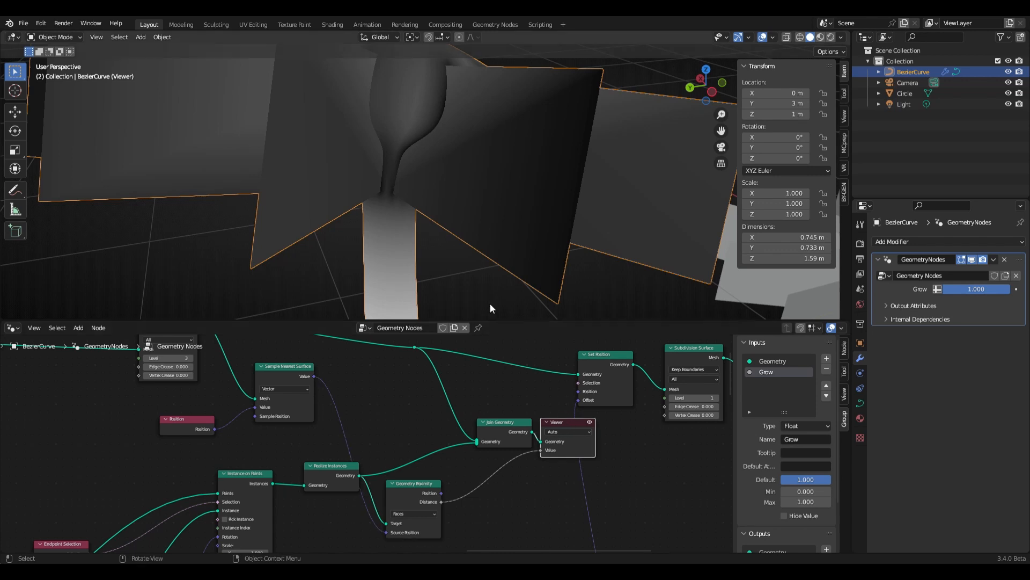
middle_click_drag(491, 308, 499, 215)
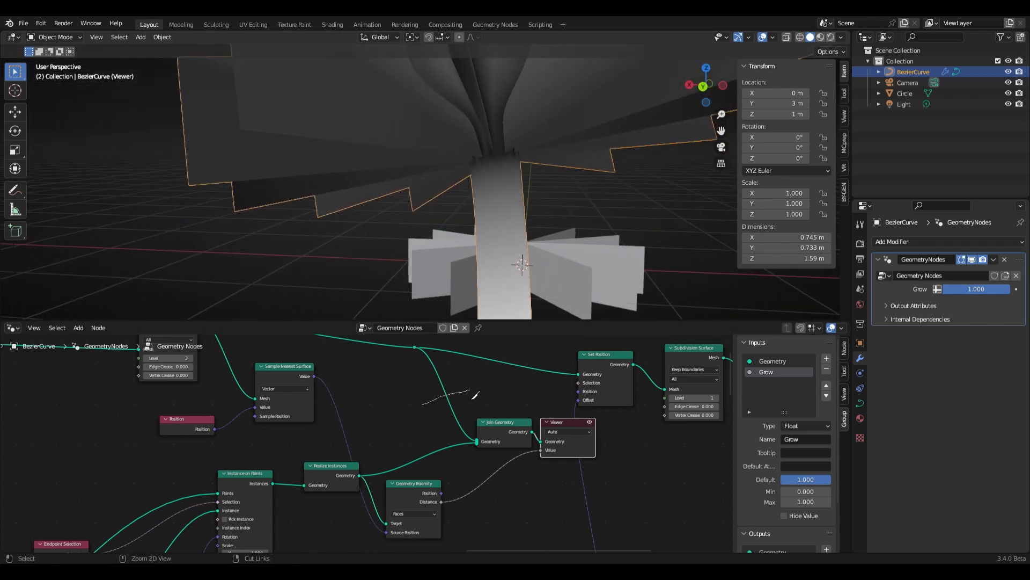
Disconnect the Realize Instances geometry from Join Geometry so only the mushroom mesh is previewed.
right_click_drag(472, 398, 477, 391, "ctrl")
key("ctrl+z")
scroll(417, 390, "down", 3)
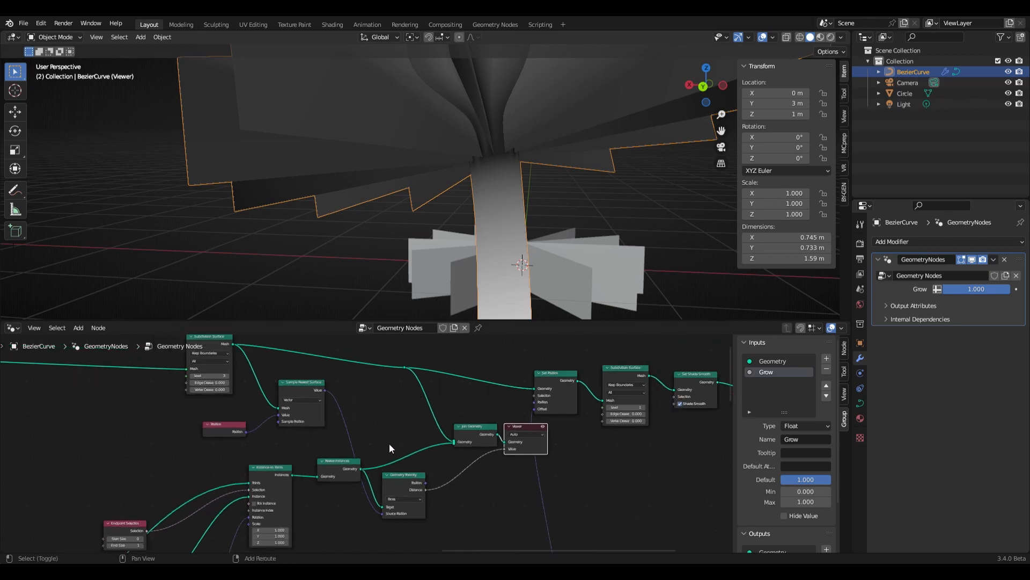
middle_click_drag(502, 189, 436, 209)
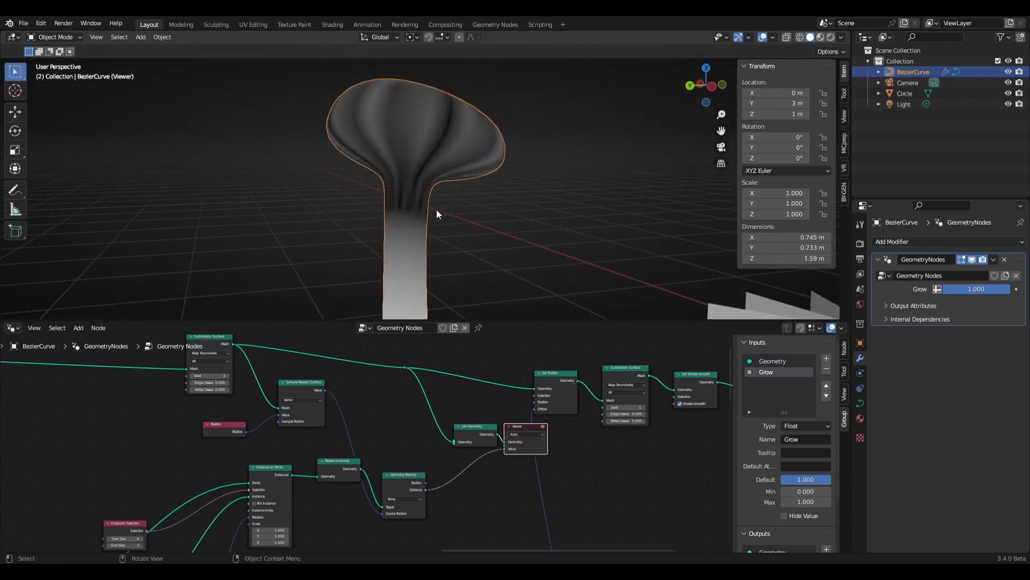
Duplicate the Multiply node and insert the copy between the original Multiply and Combine XYZ.
scroll(409, 449, "down", 5)
middle_click_drag(412, 455, 375, 384)
middle_click_drag(376, 541, 392, 453)
scroll(392, 452, "up", 5)
middle_click_drag(355, 499, 379, 428)
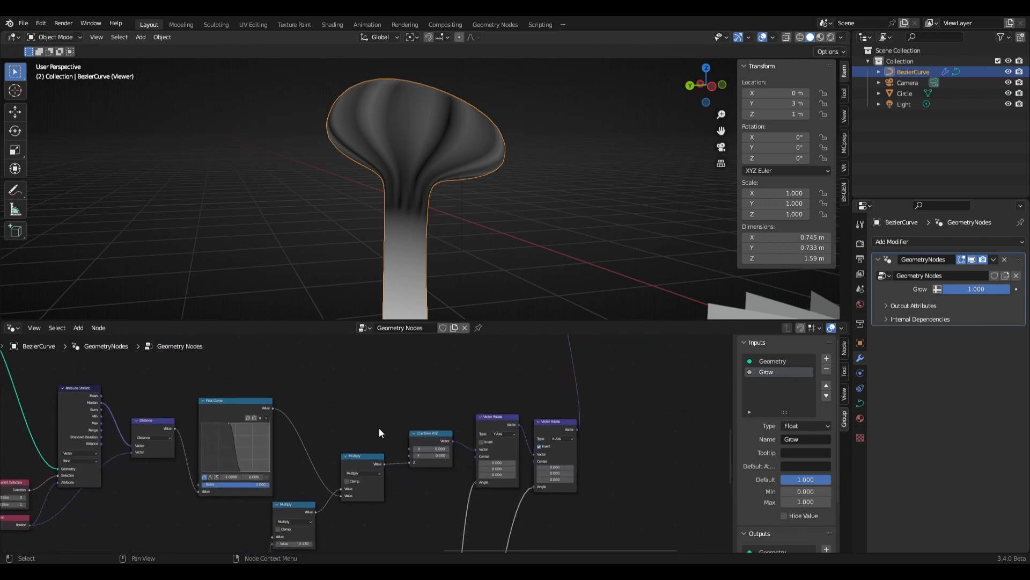
left_click(362, 460)
key("shift+d")
left_click(398, 450)
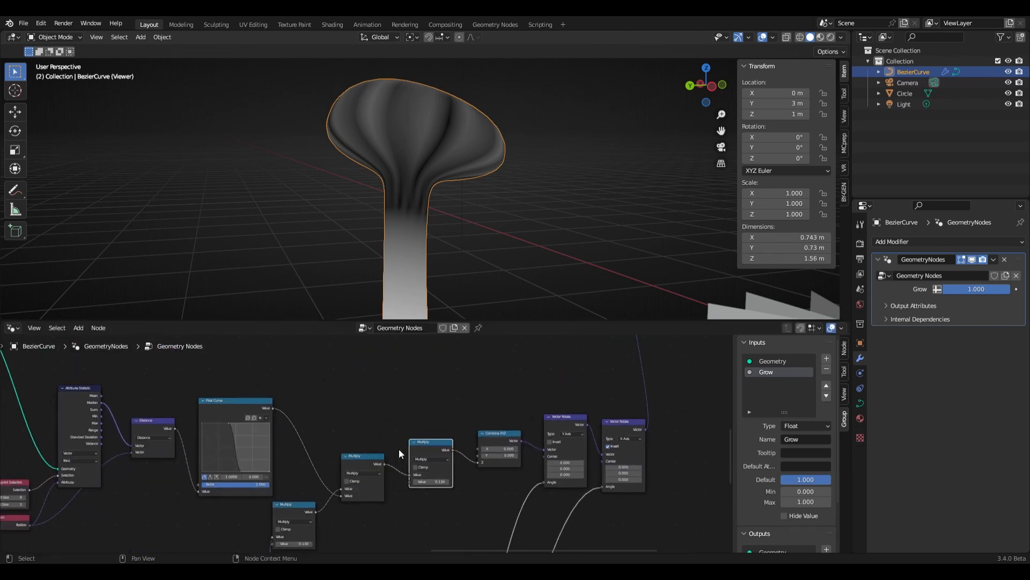
Connect Geometry Proximity's Distance to the second value of the duplicated Multiply node.
middle_click_drag(448, 396, 393, 401)
scroll(430, 483, "down", 5)
scroll(426, 440, "up", 4)
left_click_drag(401, 352, 392, 493)
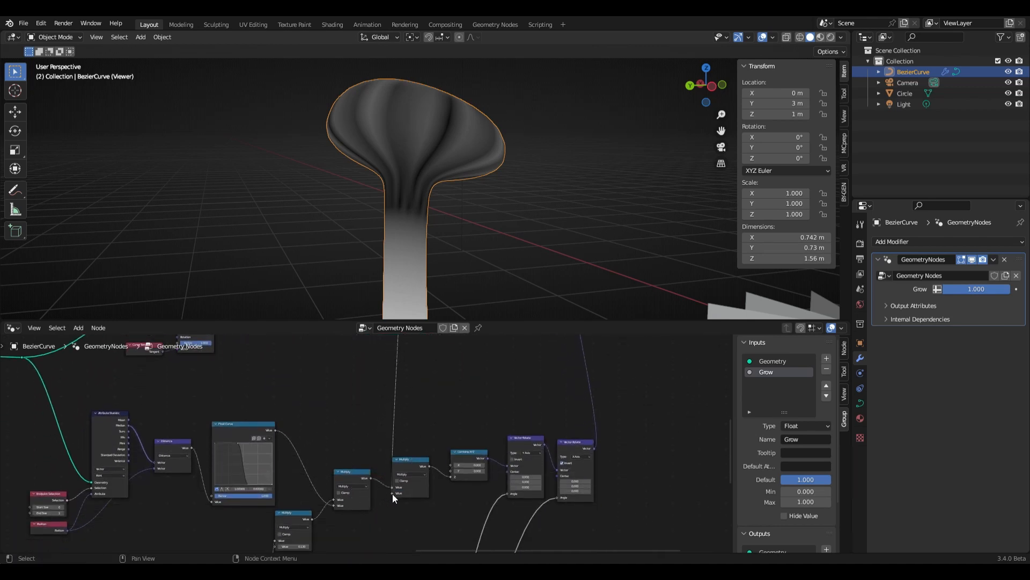
Turn off the Viewer preview and examine the underside of the final mushroom cap.
middle_click_drag(472, 365, 435, 379)
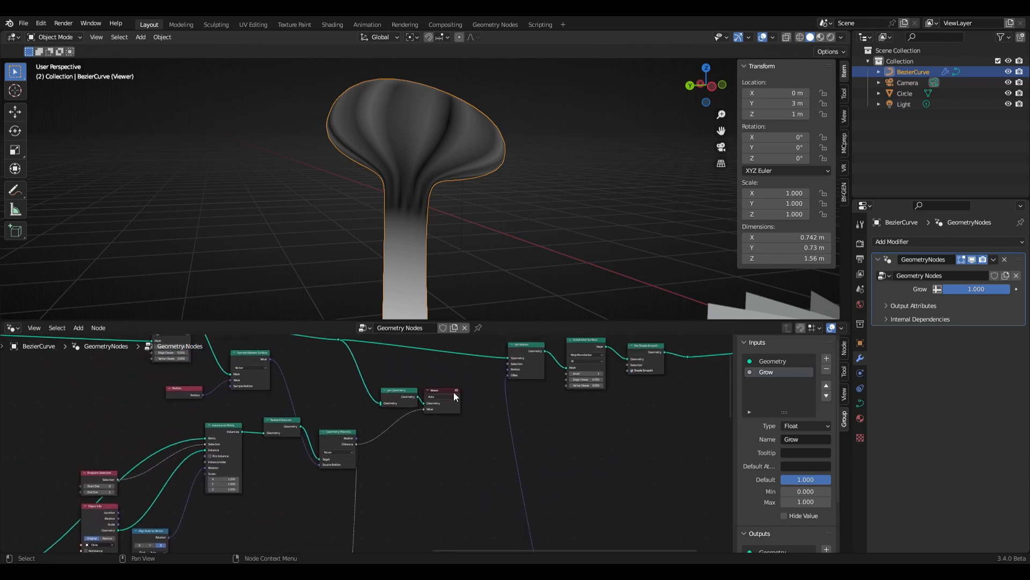
left_click(456, 390)
scroll(454, 258, "up", 3)
middle_click_drag(450, 195, 492, 177)
scroll(472, 182, "down", 2)
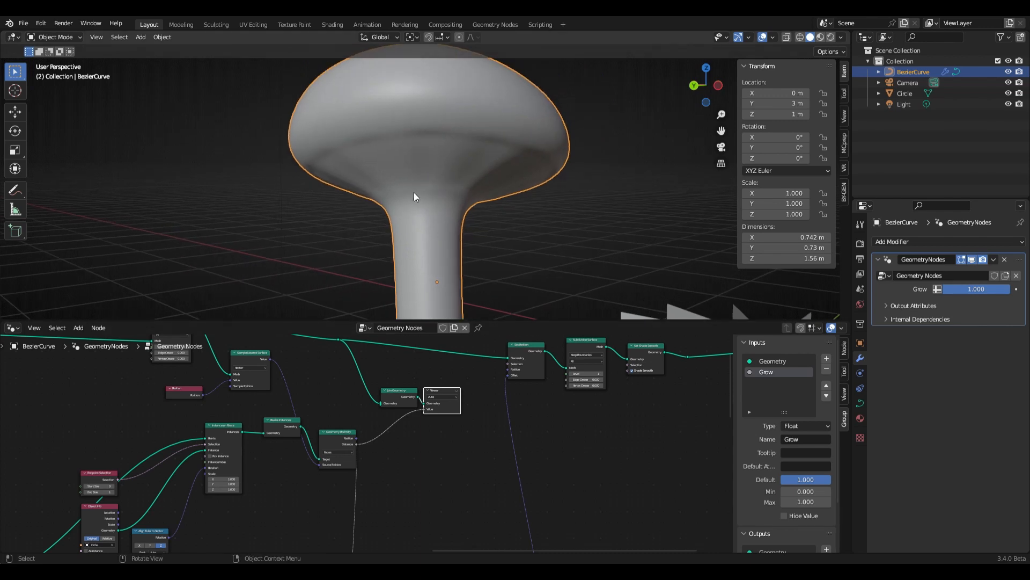
Try cutting the distance link and detaching the duplicated Multiply node, and undo both changes.
right_click_drag(405, 522, 410, 518, "ctrl")
middle_click_drag(411, 470, 404, 480)
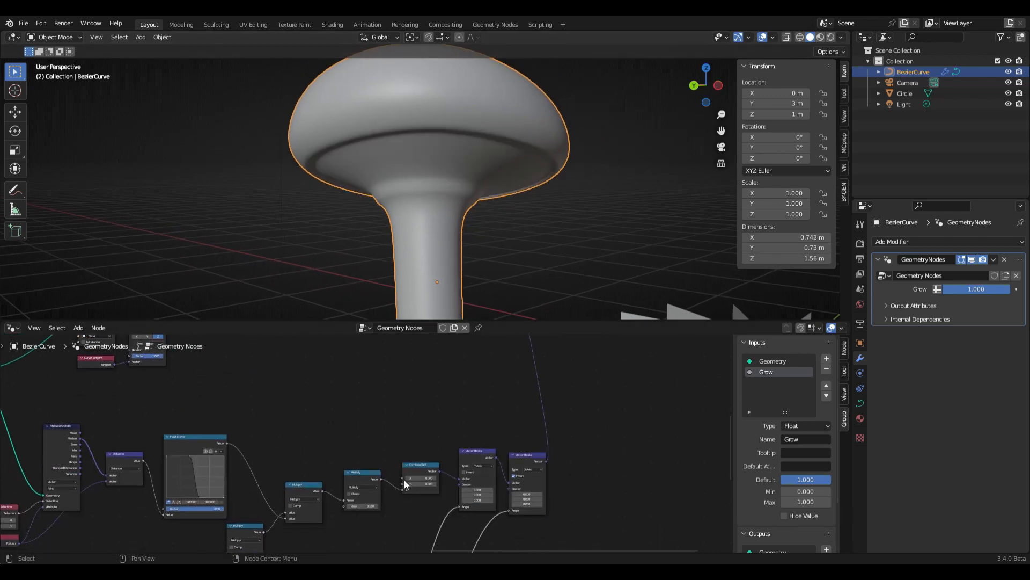
left_click_drag(365, 473, 363, 413, "alt")
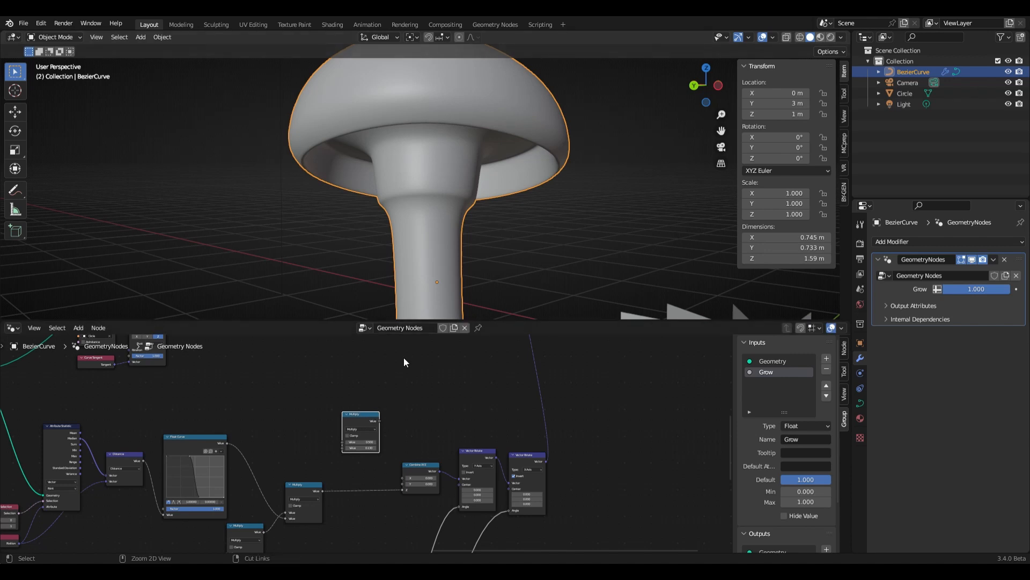
key("ctrl+z")
key("ctrl+z")
middle_click_drag(431, 188, 418, 152)
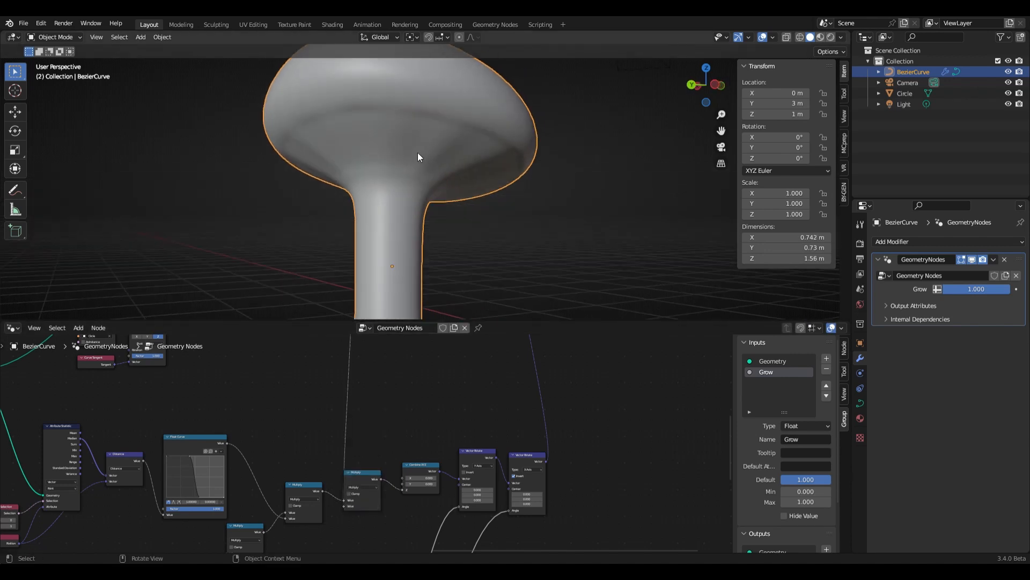
Insert a Float Curve node on the link between Geometry Proximity's Distance and the duplicated Multiply node.
middle_click_drag(406, 432, 421, 344)
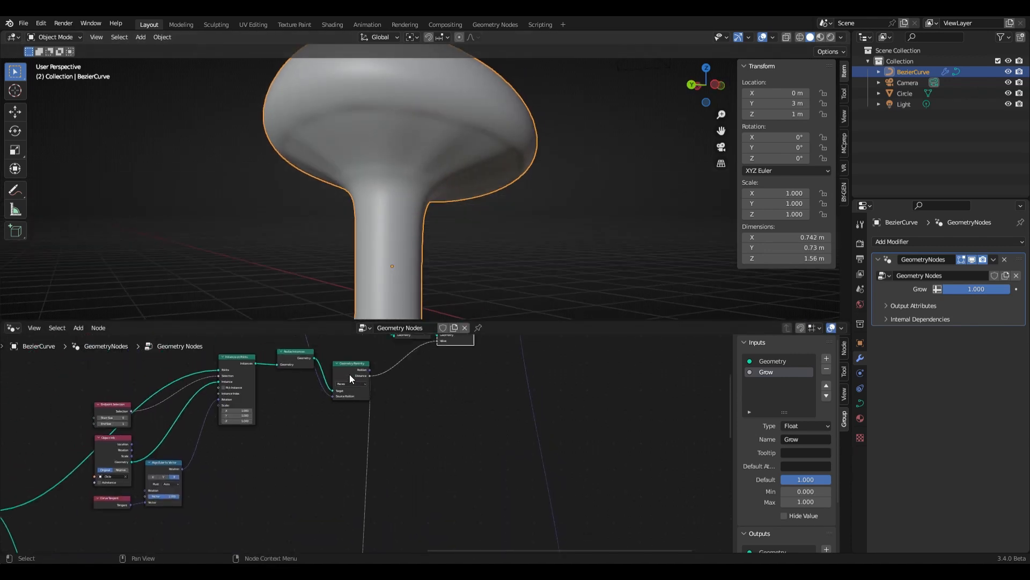
left_click_drag(358, 379, 346, 375)
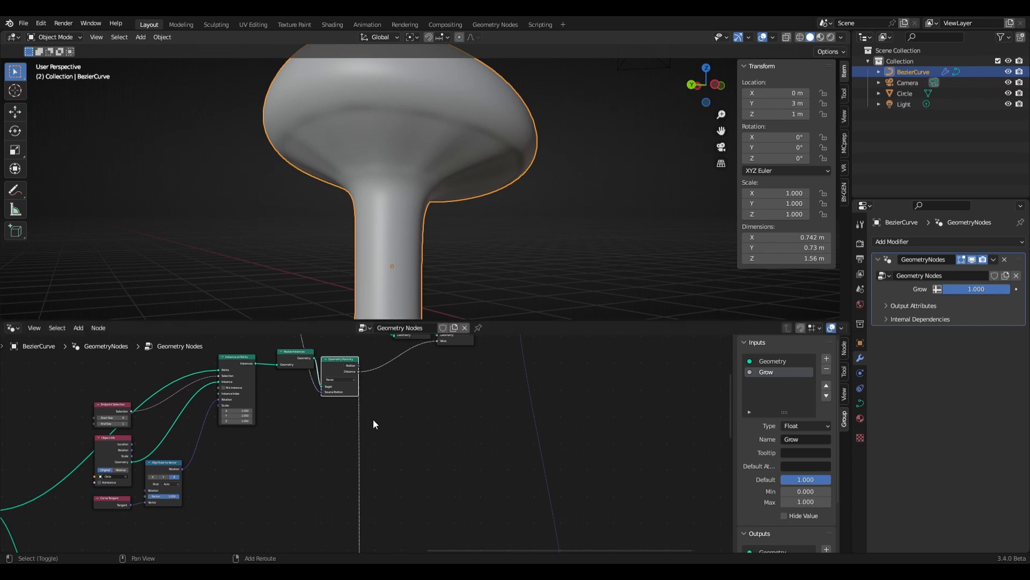
key("shift+a")
type("FLKO")
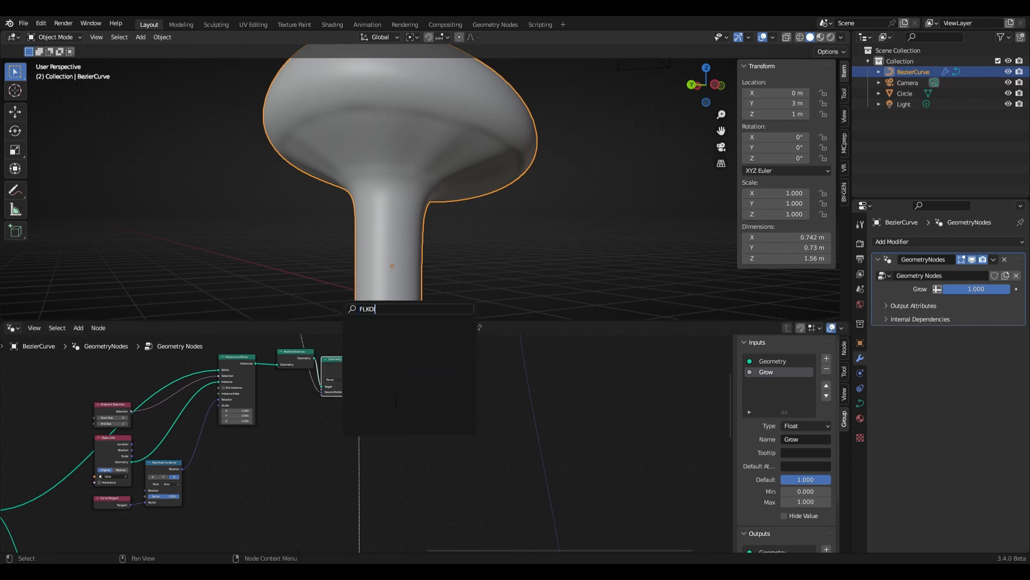
key("BackSpace")
key("BackSpace")
left_click(373, 340)
left_click(375, 477)
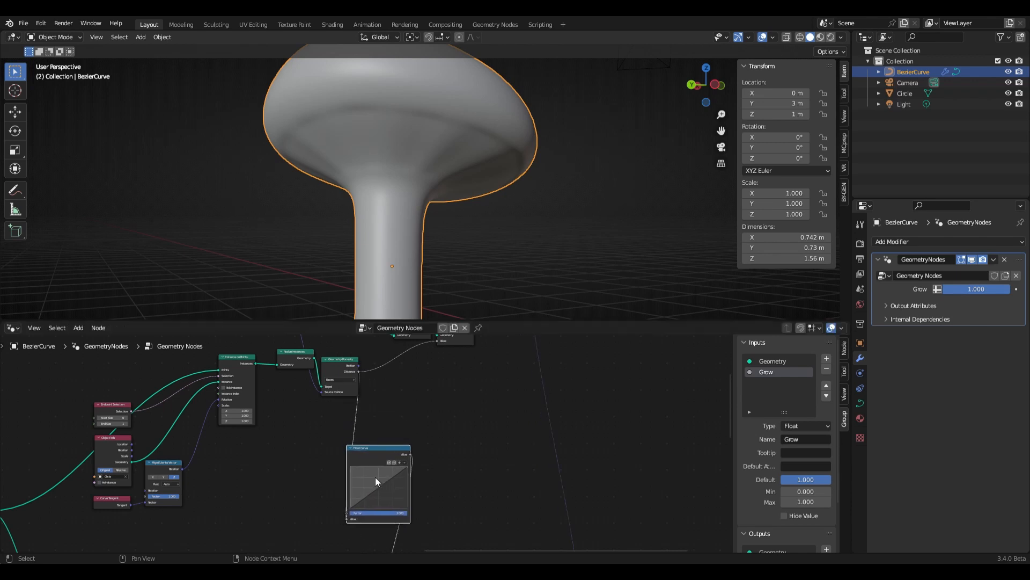
key("KP_Decimal")
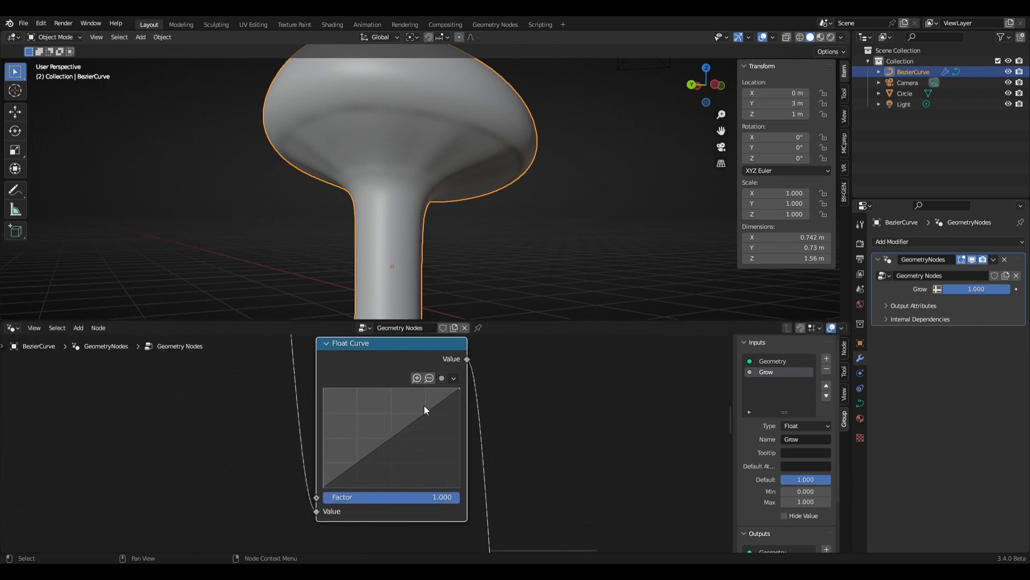
Shape the Float Curve to rise steeply near zero and flatten near 1, with one point at about 0.14, 0.975.
left_click_drag(388, 440, 334, 430)
left_click_drag(373, 394, 339, 400)
left_click(333, 436)
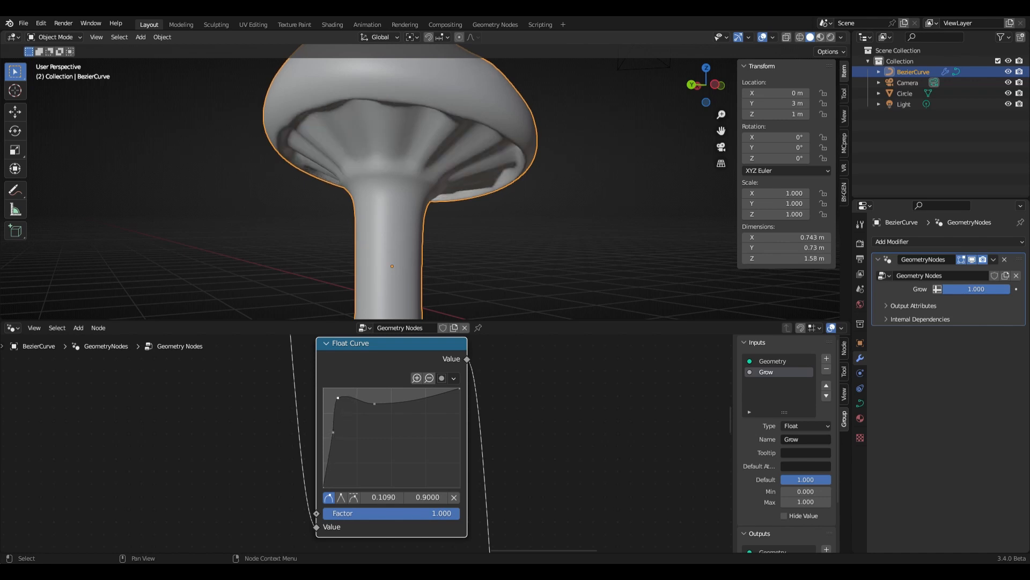
mouse_move(338, 397)
left_mouse_down()
mouse_move(375, 394)
mouse_move(332, 391)
left_mouse_up()
left_click_drag(334, 435, 342, 389)
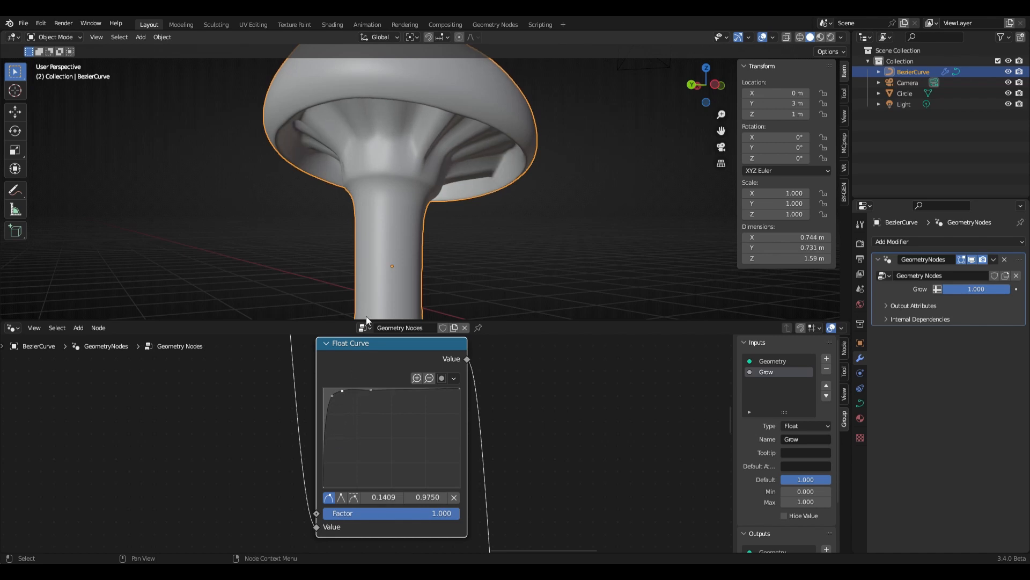
mouse_move(419, 217)
middle_mouse_down()
mouse_move(503, 148)
mouse_move(584, 137)
mouse_move(380, 169)
mouse_move(413, 190)
mouse_move(404, 225)
middle_mouse_up()
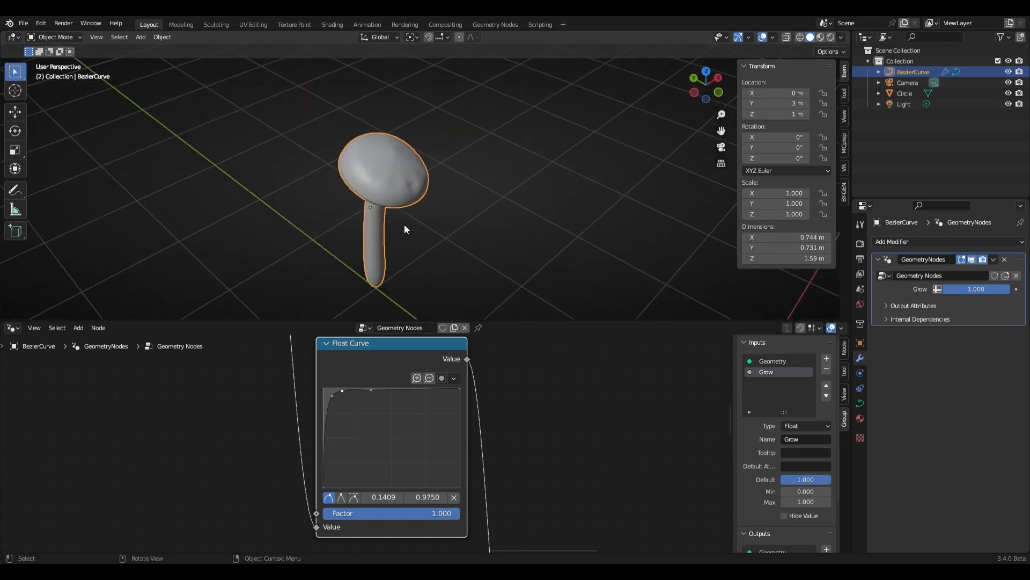
Connect Realize Instances to the Viewer's Join Geometry and enable the Viewer preview to inspect the blades over the mushroom cap.
scroll(404, 224, "up", 3)
scroll(389, 269, "down", 1)
middle_click_drag(390, 268, 439, 233)
scroll(450, 223, "up", 3)
scroll(521, 439, "down", 4)
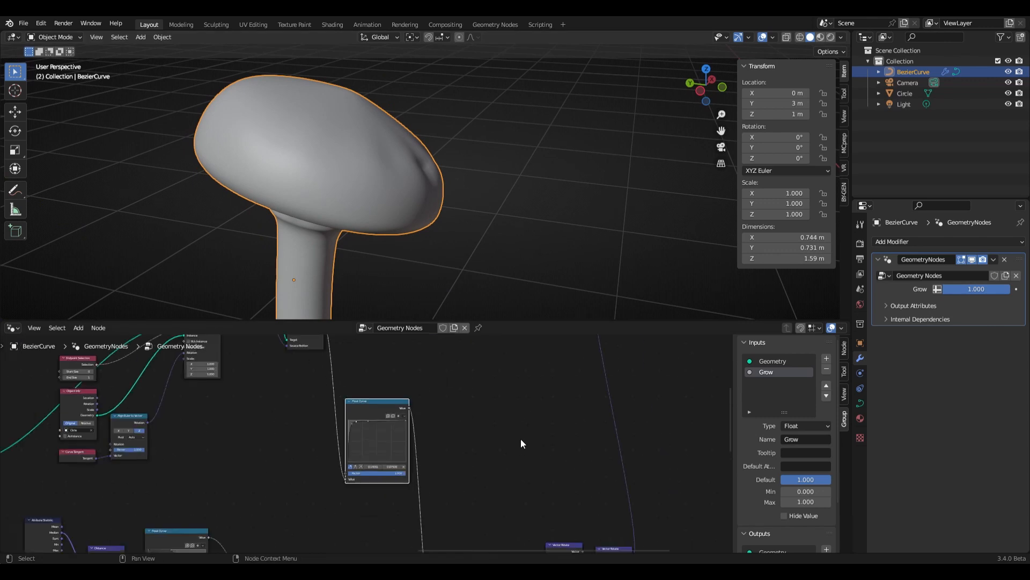
middle_click_drag(464, 418, 446, 552)
scroll(333, 460, "up", 4)
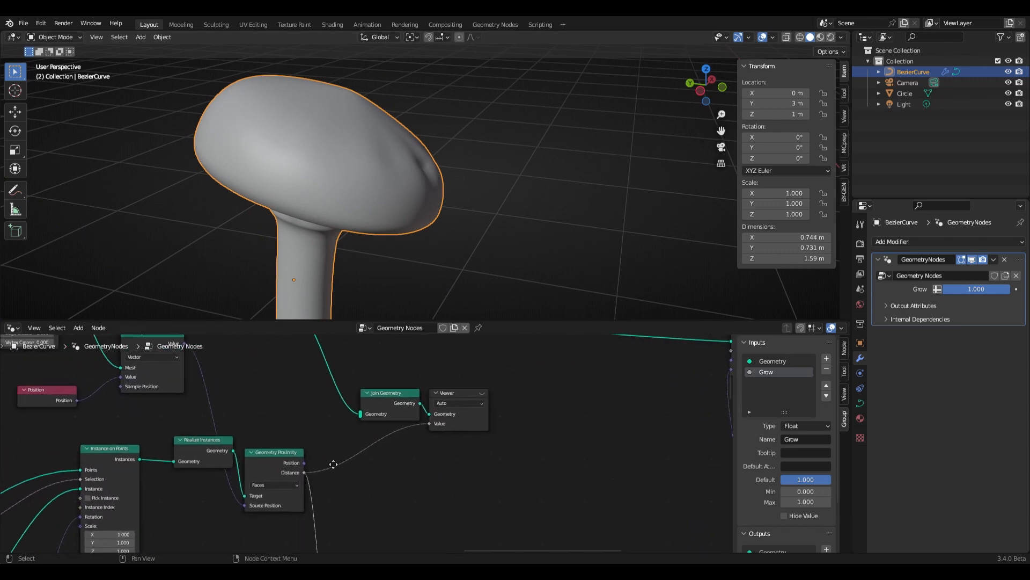
left_click_drag(250, 469, 408, 426)
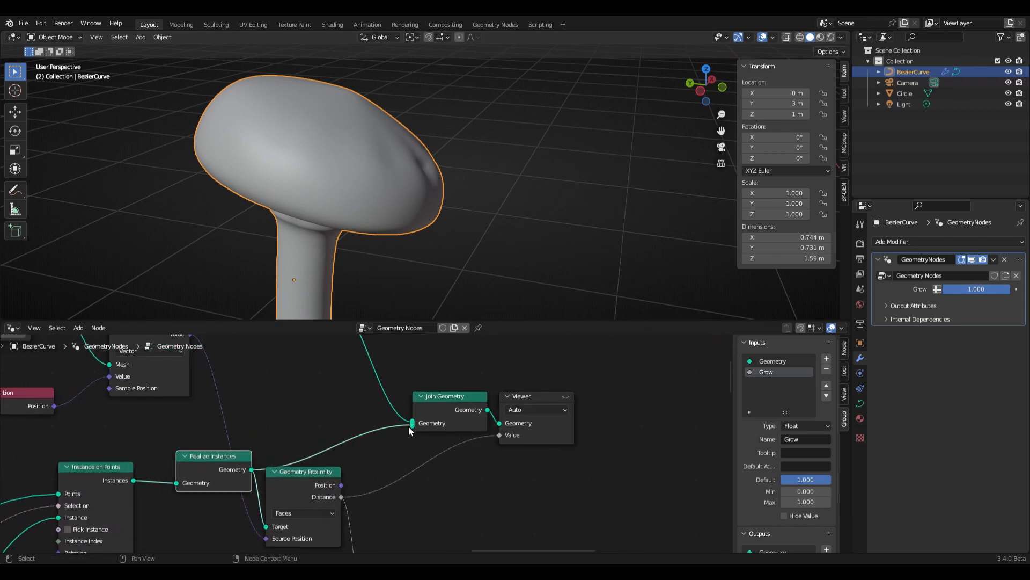
left_click(565, 398)
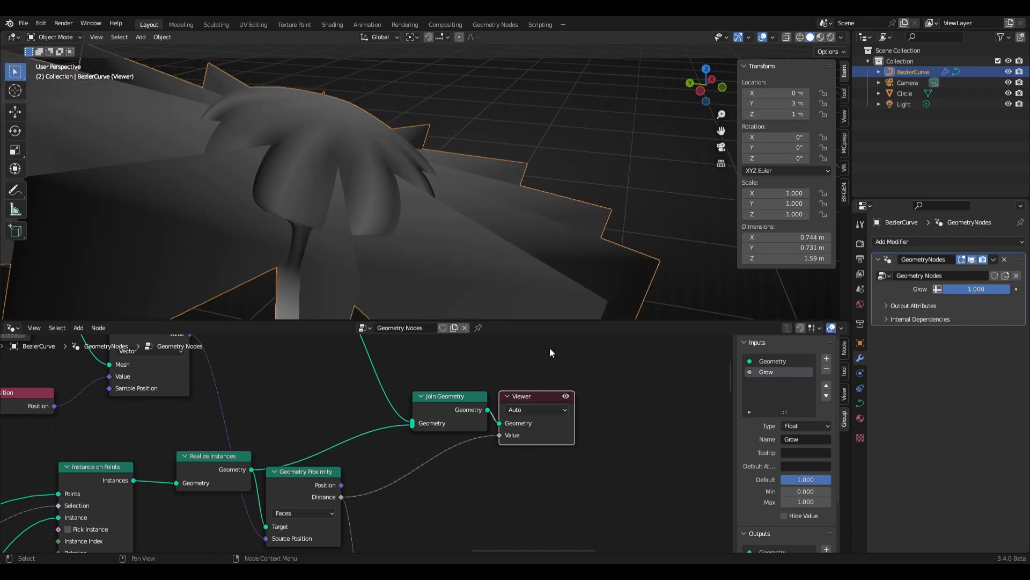
scroll(429, 128, "down", 6)
middle_click_drag(443, 226, 460, 228)
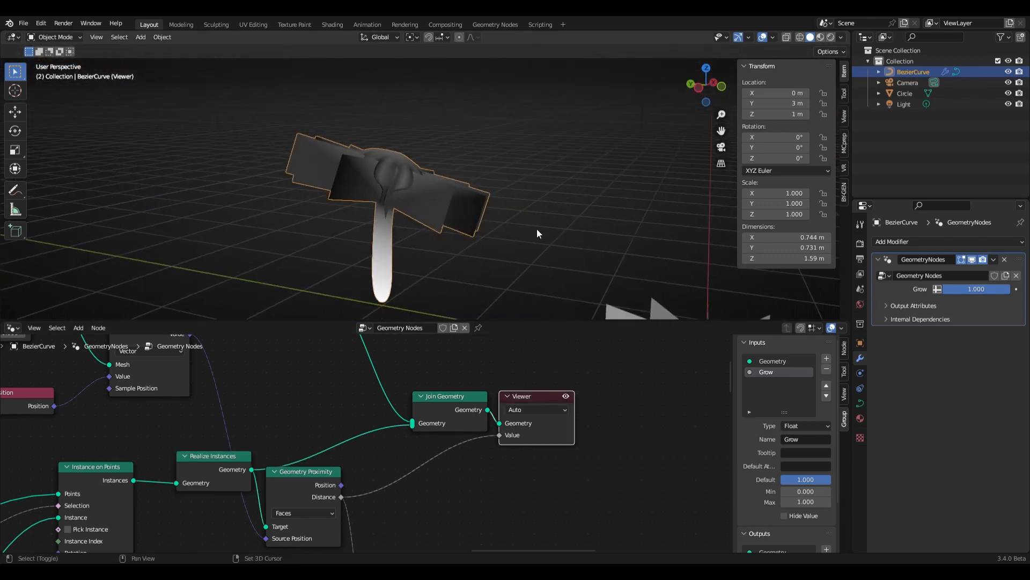
Leave the BezierCurve's edit mode and open the Circle's blade mesh for editing.
middle_click_drag(537, 229, 430, 144, "shift")
left_click_drag(563, 216, 577, 233)
key("Tab")
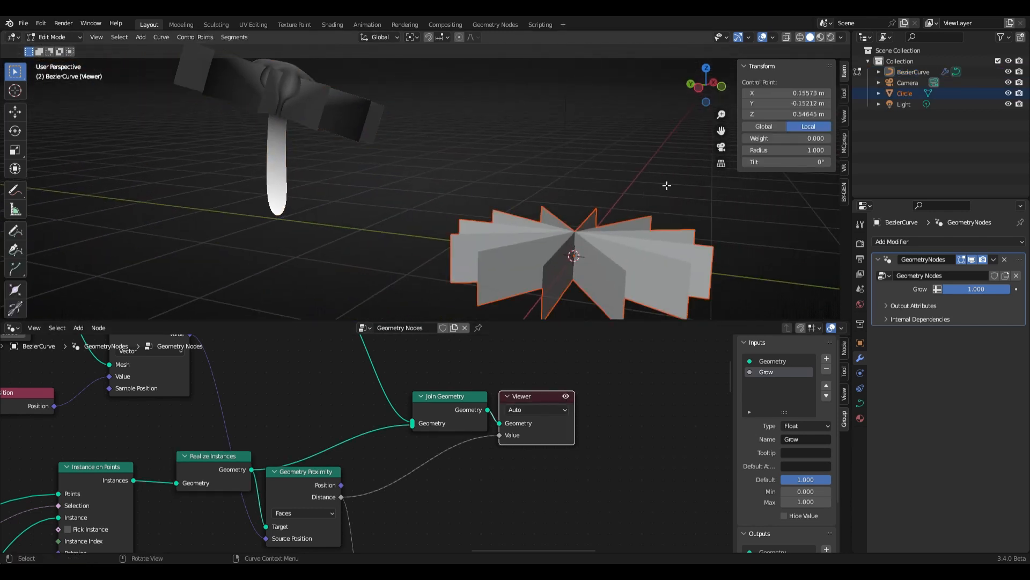
key("a")
key("alt+a")
key("ctrl+Tab")
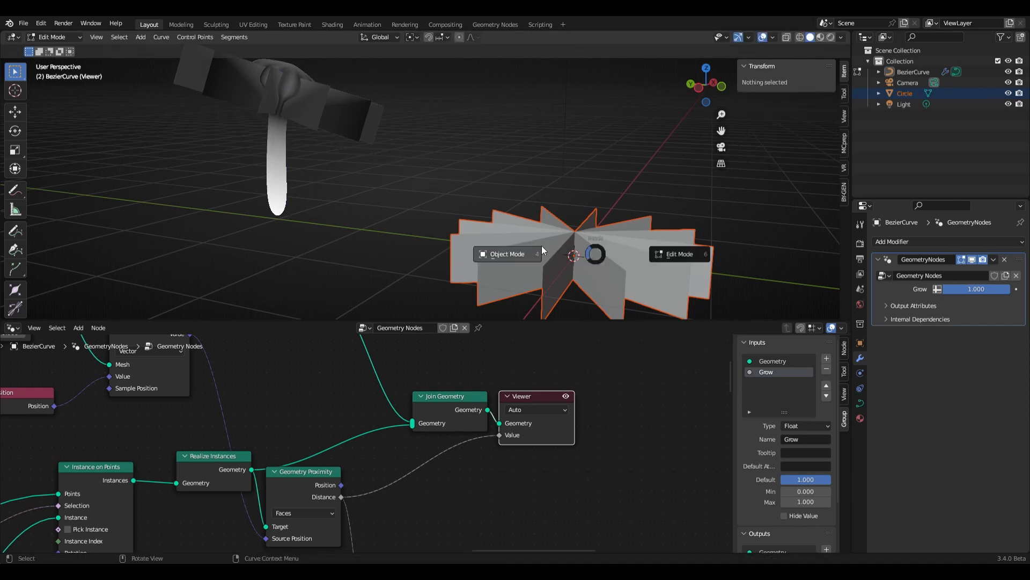
left_click(542, 249)
left_click(556, 255)
key("Tab")
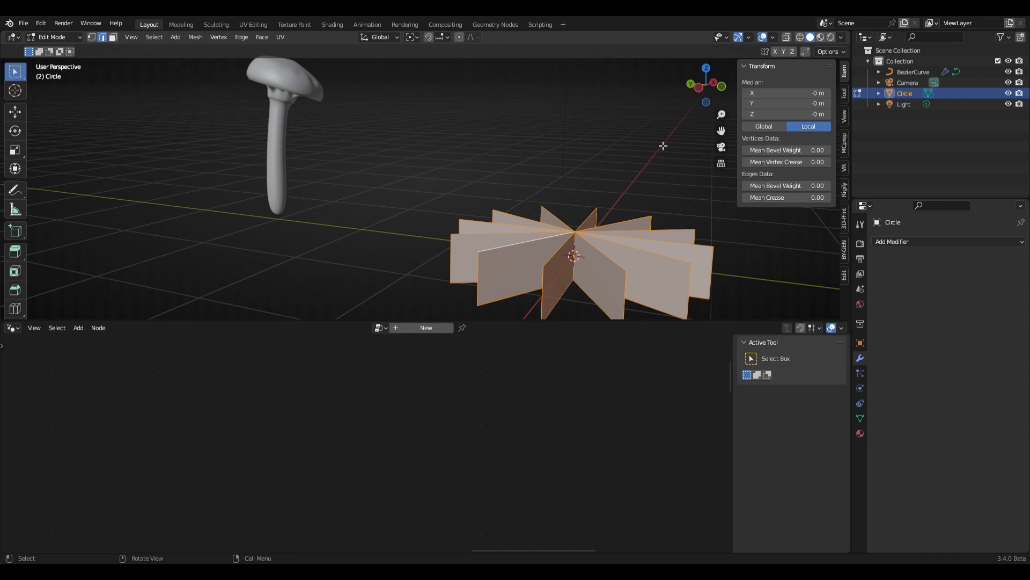
Scale the Circle's blades by 0.623 along Z and move them about 0.08 m down along Z.
key("s")
key("z")
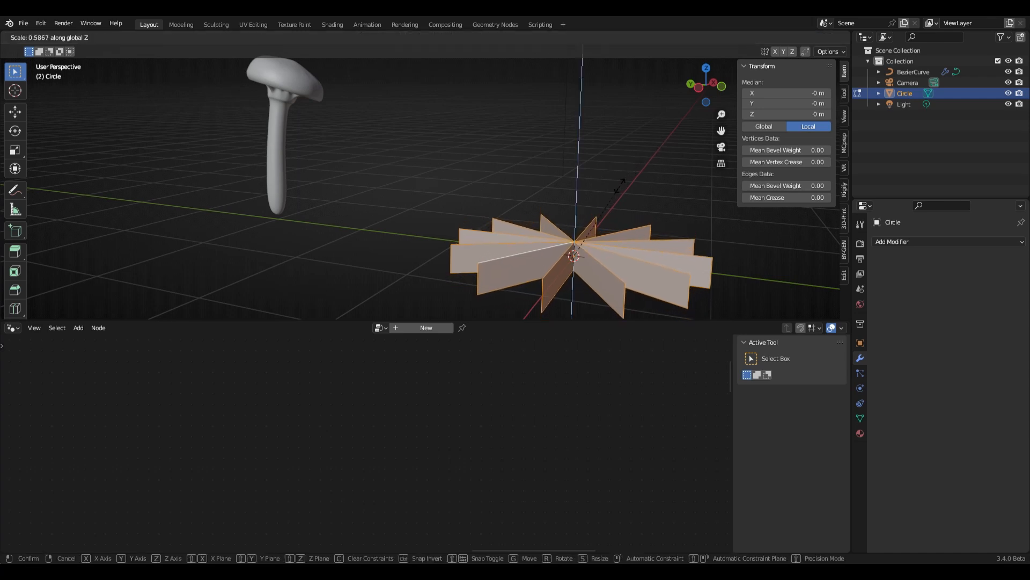
left_click(630, 187)
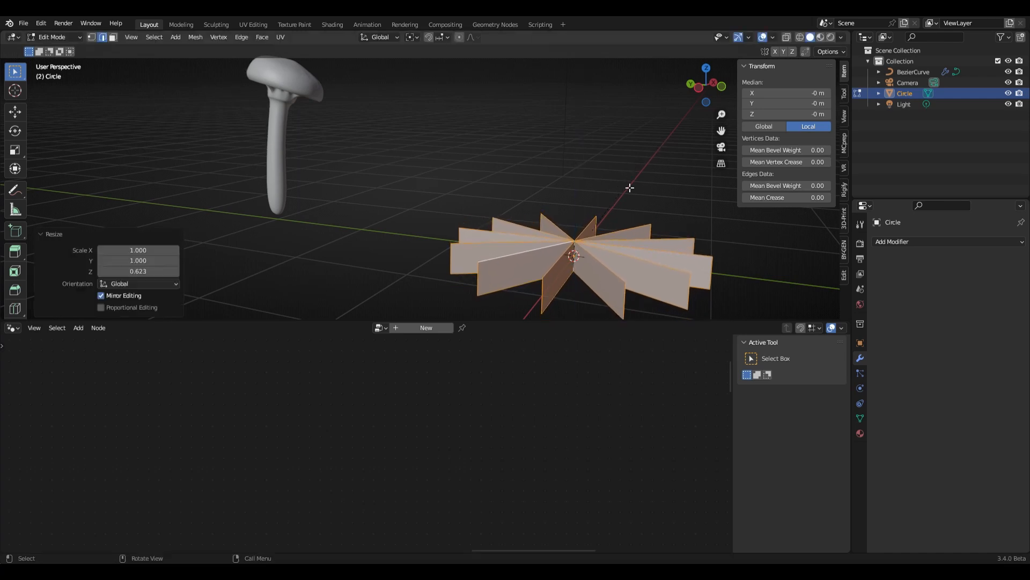
key("g")
key("z")
left_click(630, 198)
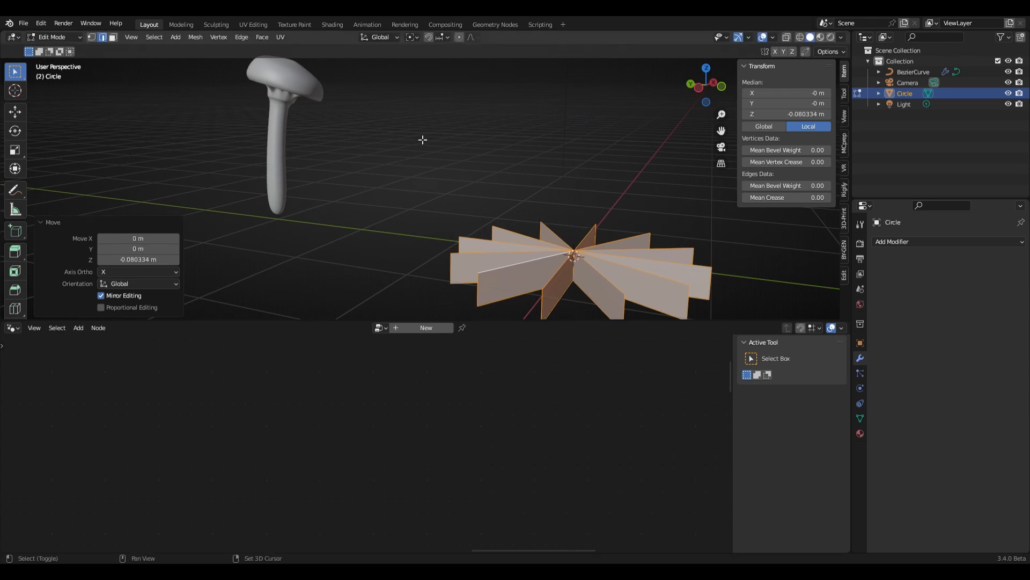
Examine the gills on the underside of the mushroom cap while running Grow up to 1.
middle_click_drag(423, 140, 453, 234)
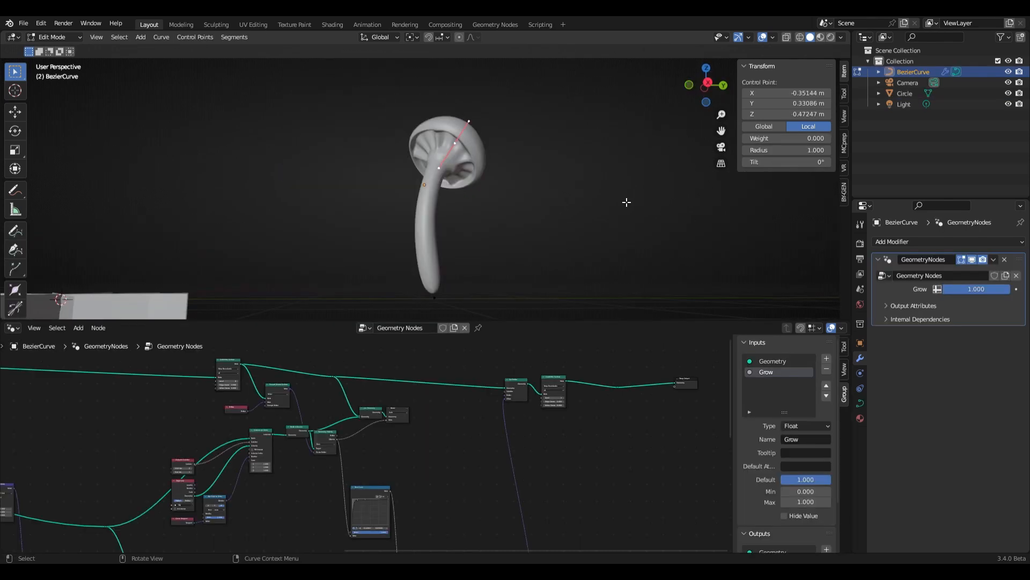
middle_click_drag(626, 202, 547, 220)
scroll(549, 214, "up", 5)
scroll(548, 213, "down", 4)
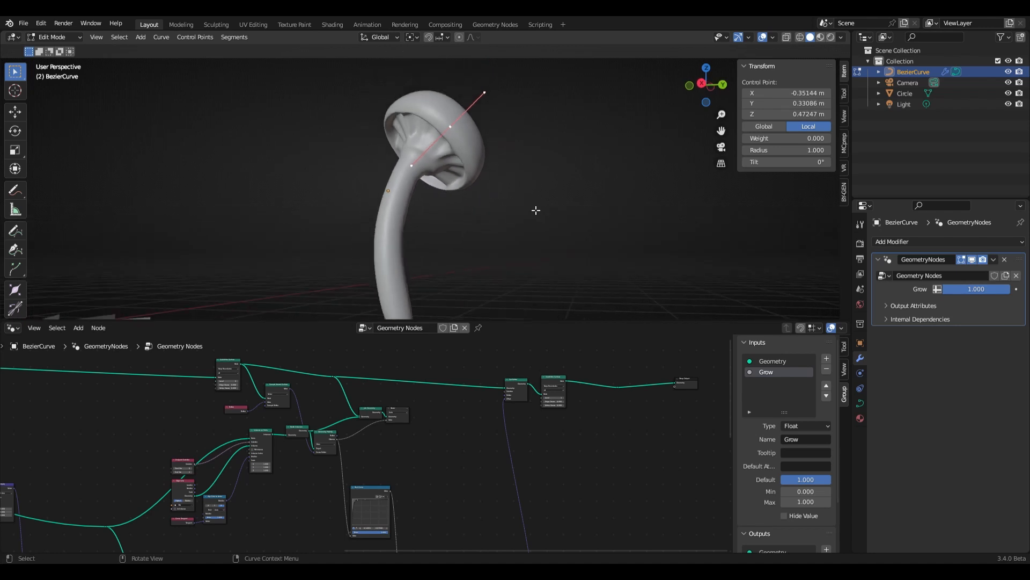
left_click_drag(968, 295, 1003, 289)
mouse_move(995, 290)
left_mouse_down()
mouse_move(1010, 290)
mouse_move(970, 289)
mouse_move(1009, 289)
left_mouse_up()
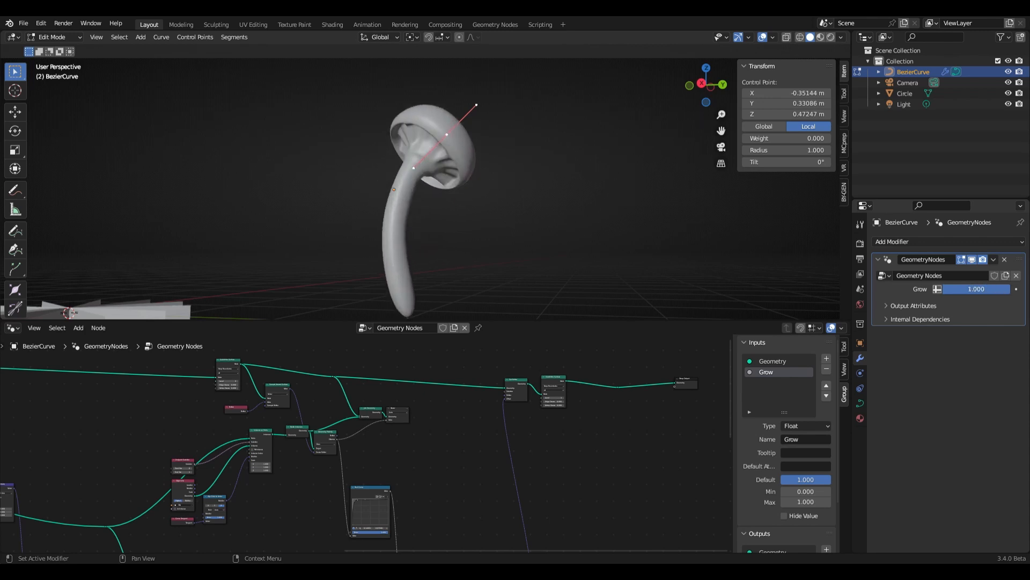
Duplicate the 0.130 Multiply node and insert the copy between the wide Float Curve and the original Multiply.
scroll(455, 461, "down", 3)
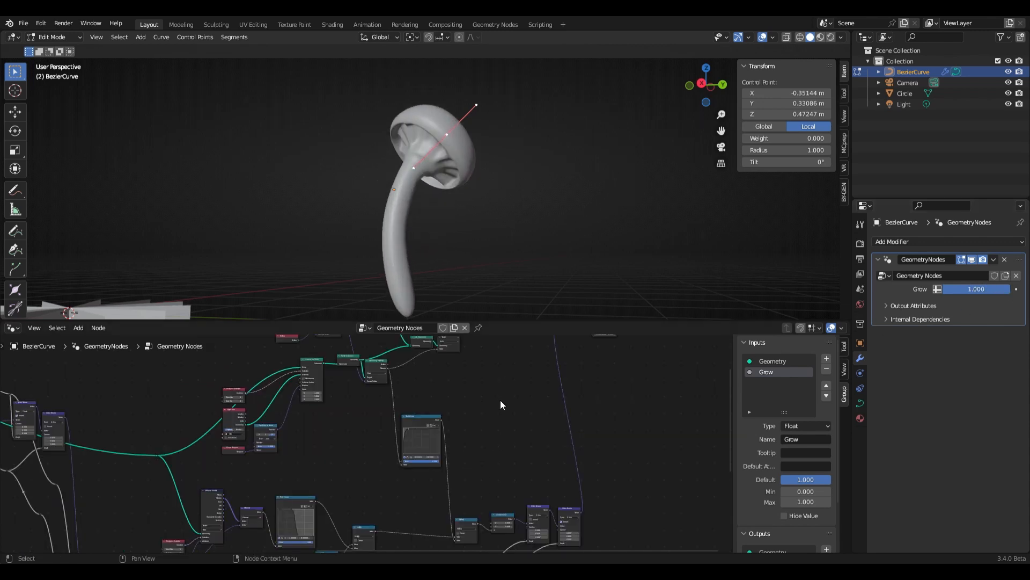
scroll(459, 459, "up", 10)
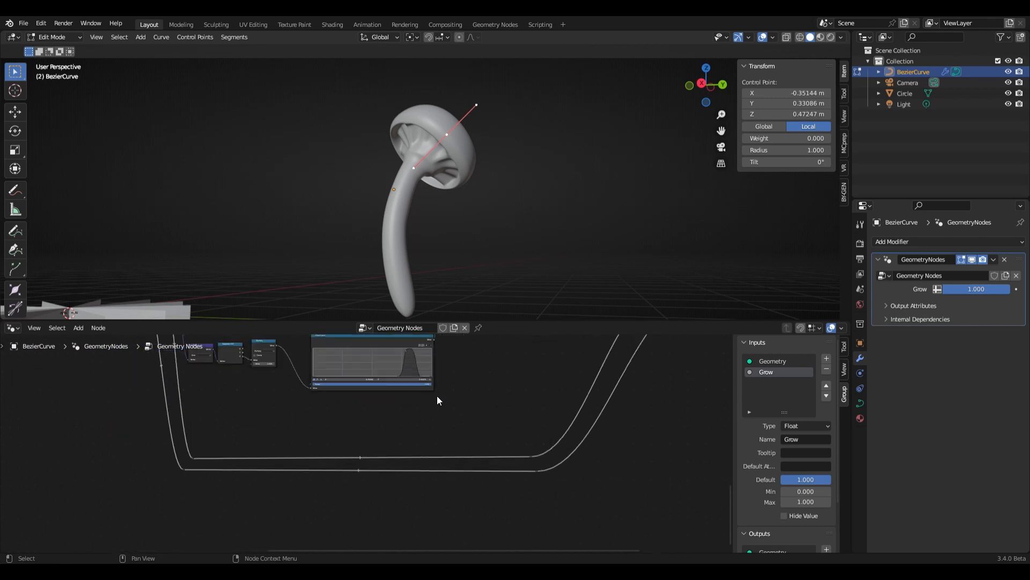
scroll(408, 456, "down", 5)
scroll(370, 456, "up", 3)
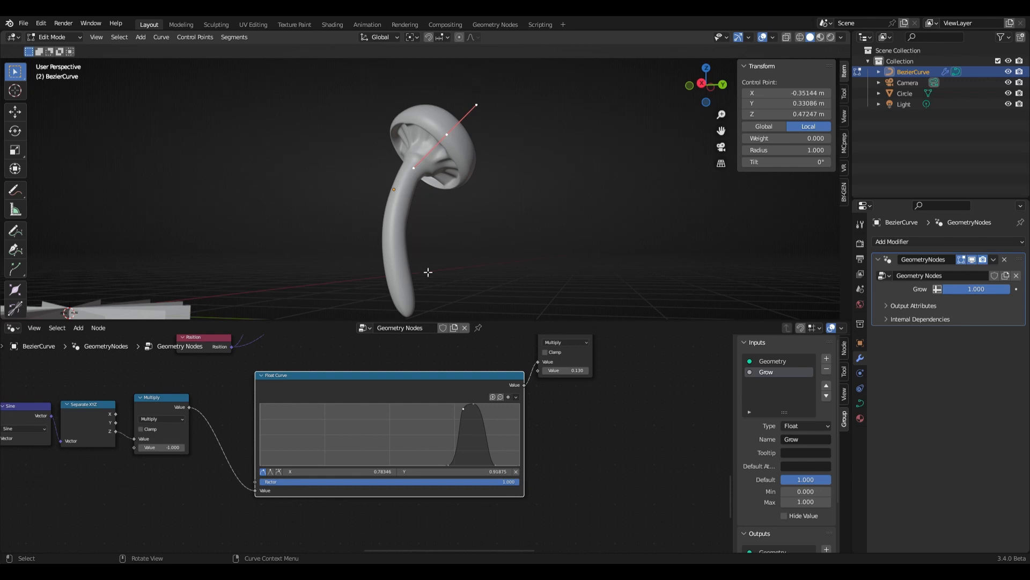
scroll(449, 426, "down", 2)
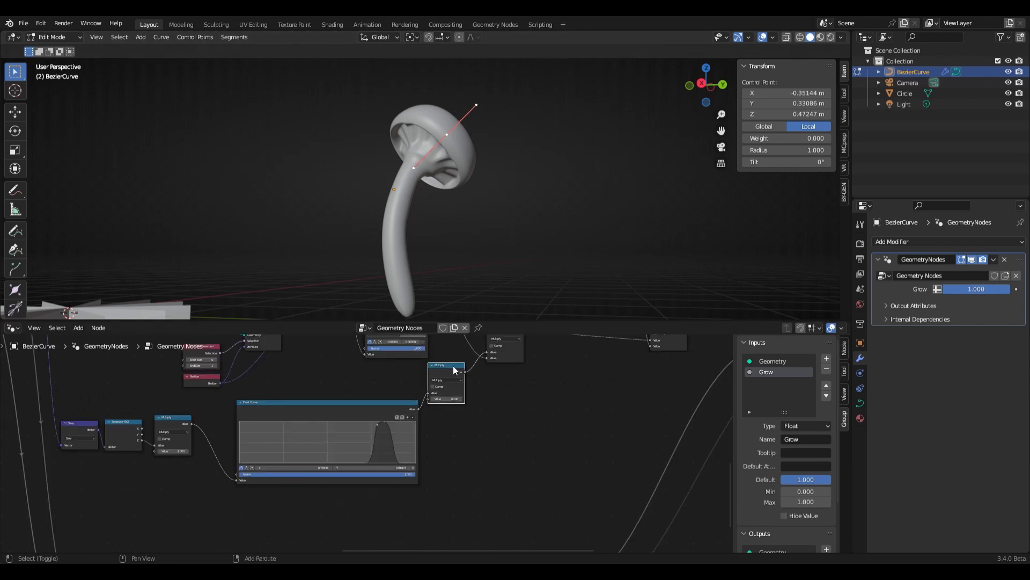
key("shift+d")
left_click(446, 397)
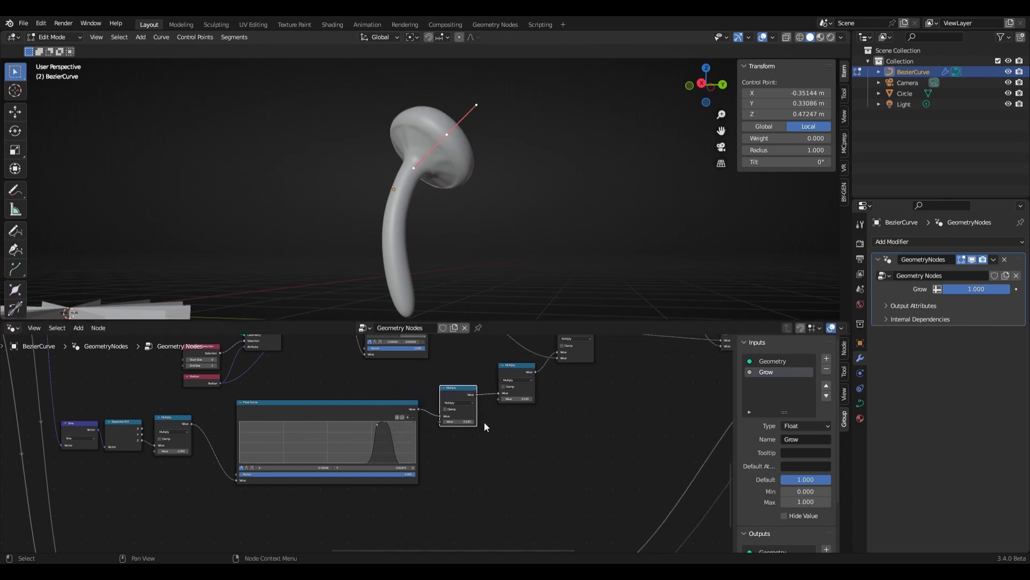
scroll(485, 421, "up", 5)
middle_click_drag(467, 454, 467, 413)
scroll(478, 420, "down", 4)
Add a new Float Curve node below the wide Float Curve.
key("shift+a")
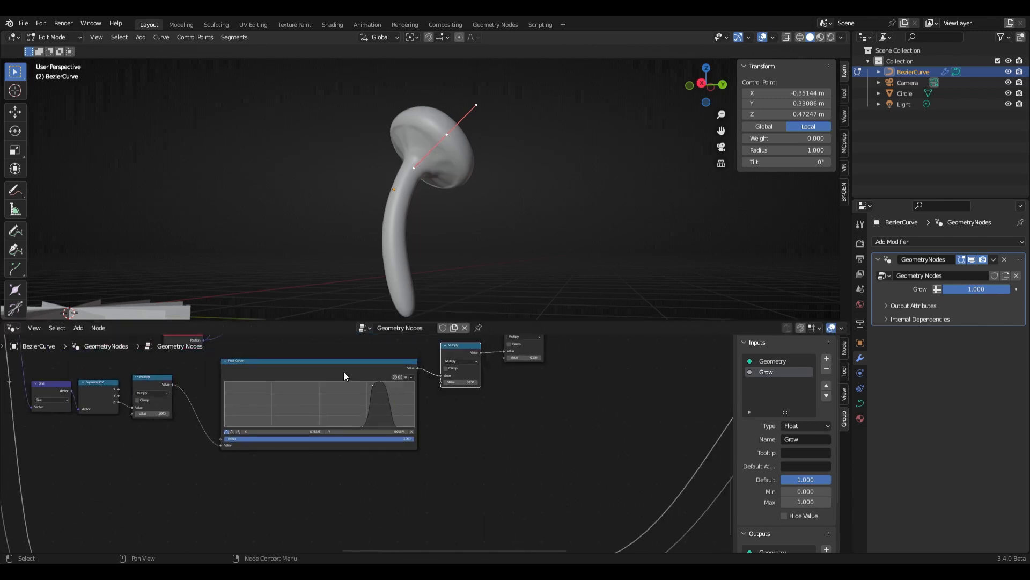
key("shift+a")
type("FLOAT")
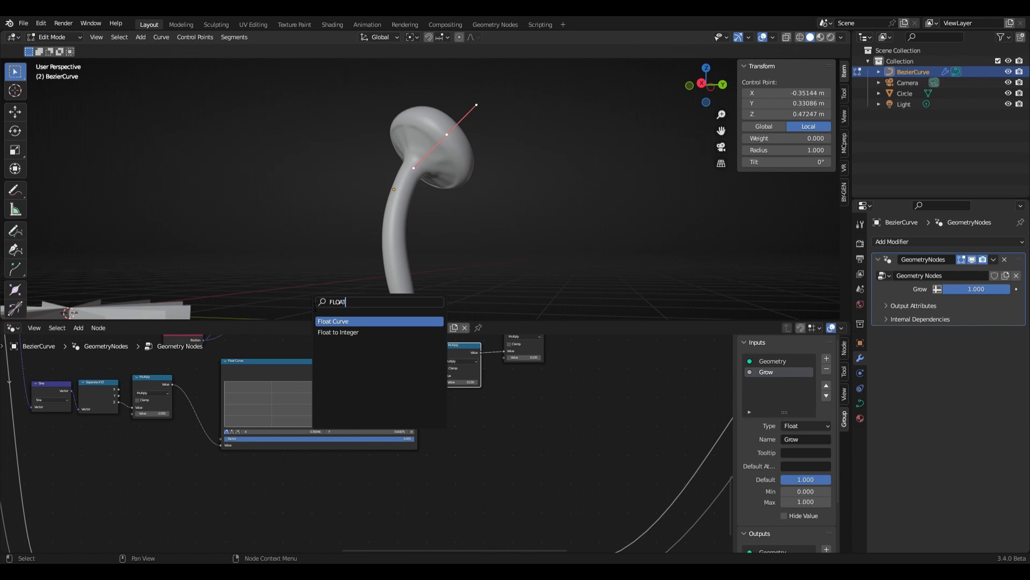
left_click(334, 323)
left_click(337, 495)
middle_click_drag(437, 481, 481, 440)
scroll(481, 440, "up", 1)
Add a Group Input node and connect its Grow output to the new Float Curve's Value input.
key("shift+a")
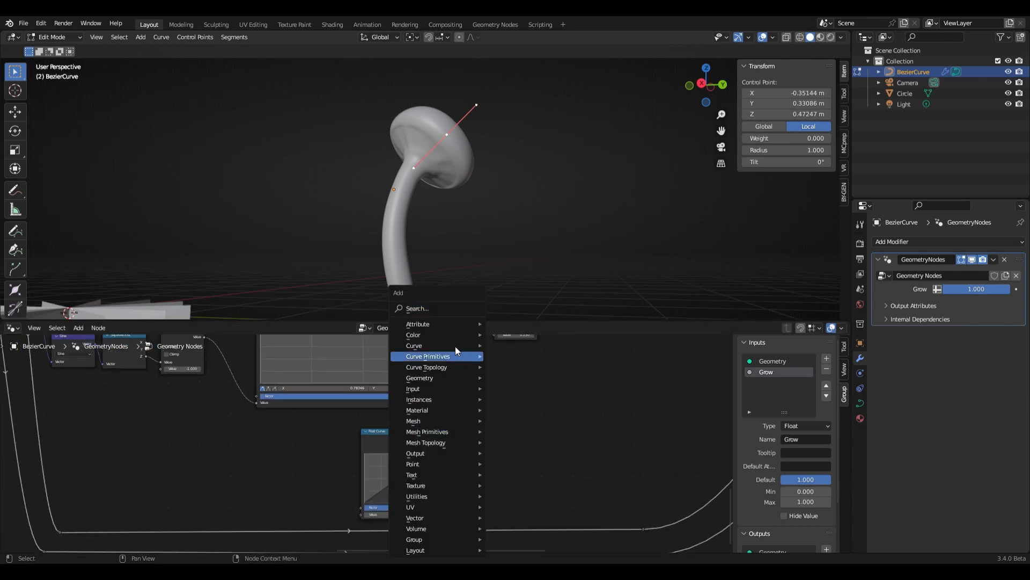
left_click(444, 308)
type("group in")
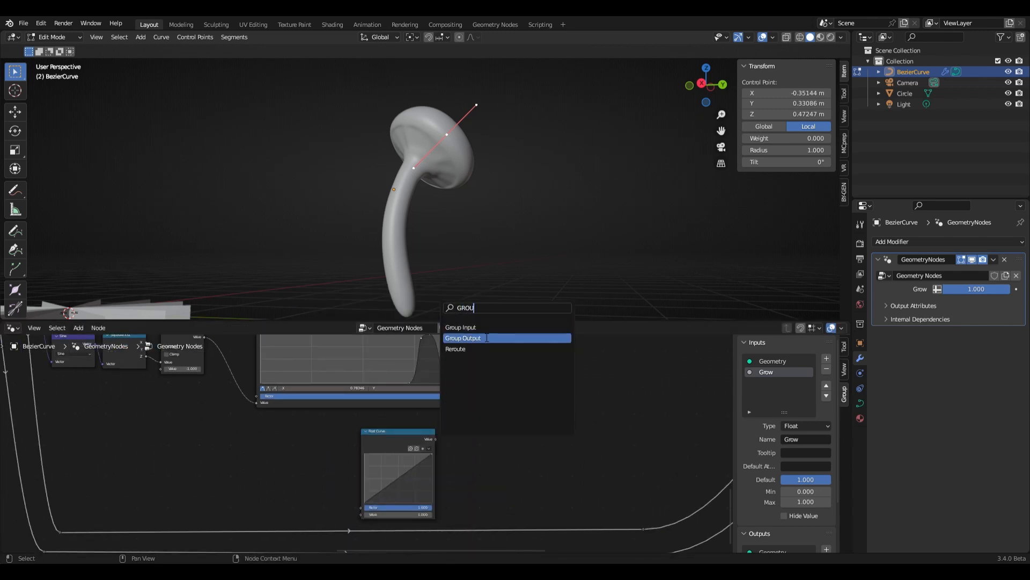
key("Return")
left_click(298, 493)
left_click_drag(319, 467, 440, 433)
Bend the Grow-driven Float Curve to rise late and connect its output to the duplicated Multiply's second value.
scroll(448, 443, "up", 2)
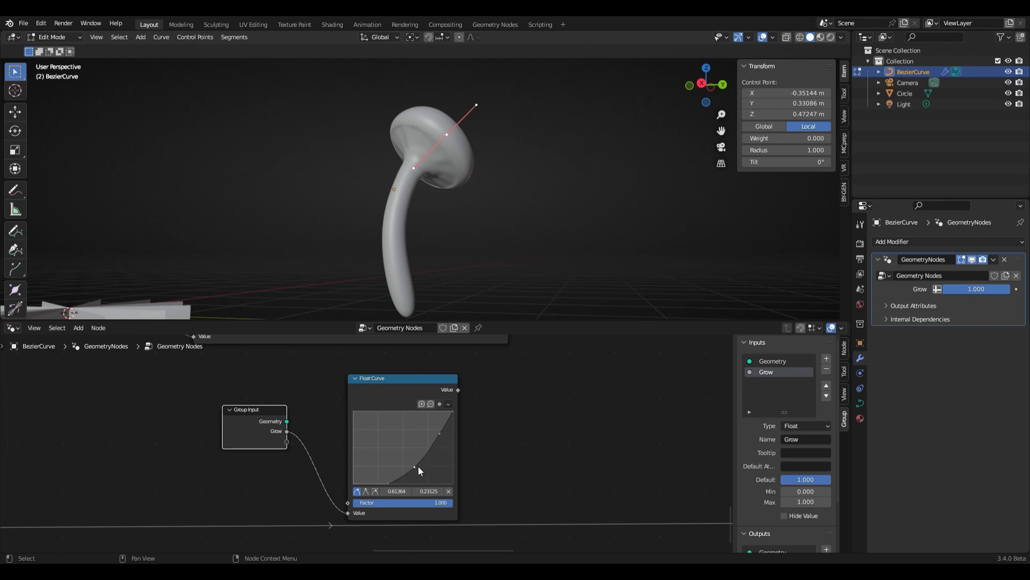
scroll(432, 447, "down", 3)
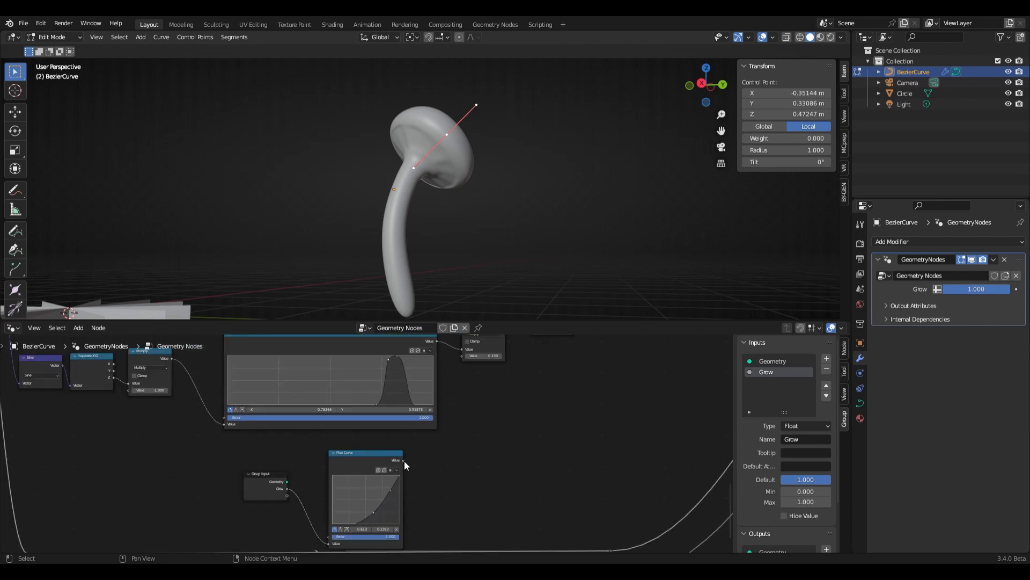
left_click_drag(403, 460, 465, 356)
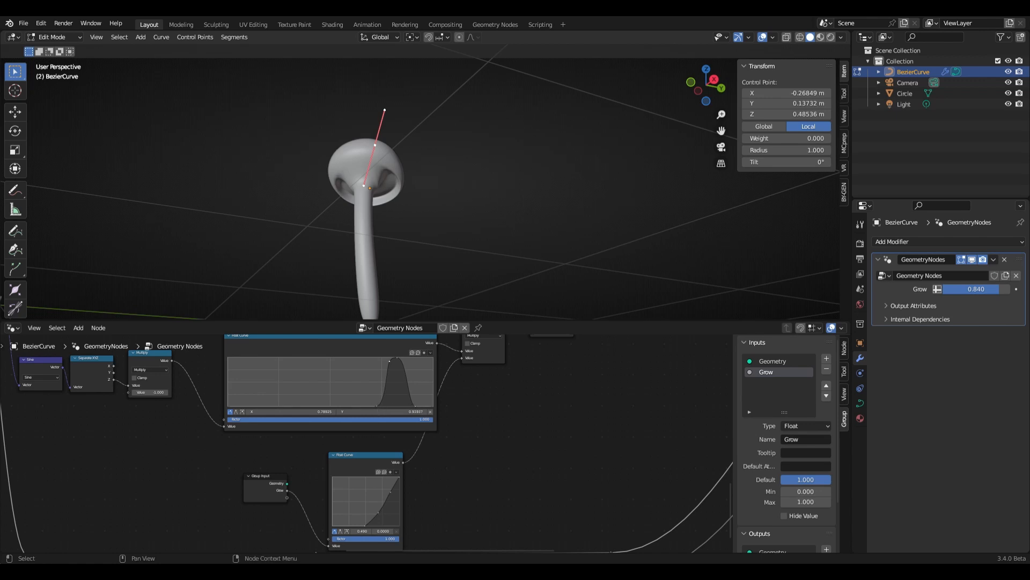
Widen the hump in the wide Float Curve by moving its foot to about X 0.6 and its shoulder outward, and set Grow to 1.
left_click_drag(377, 407, 352, 406)
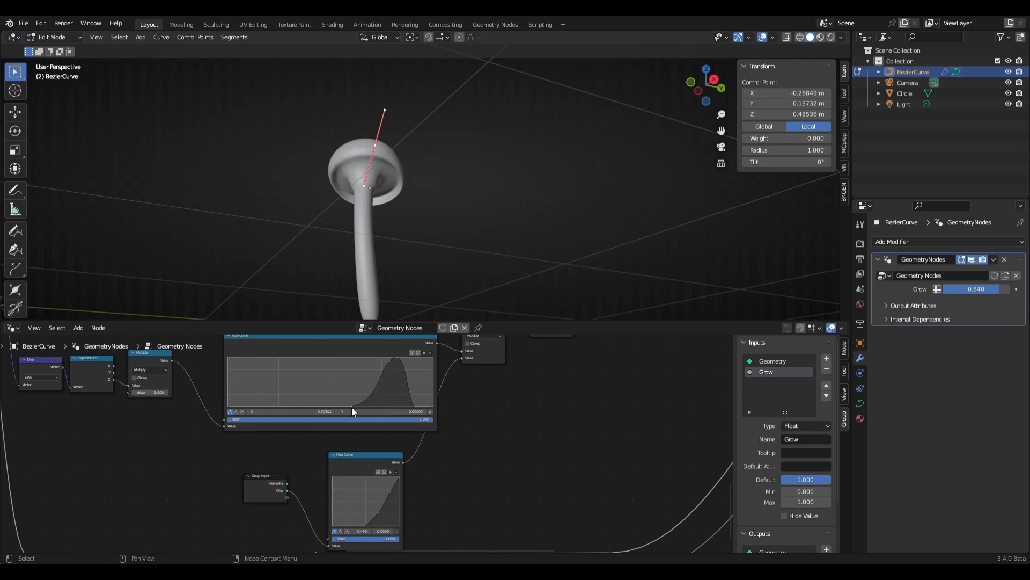
left_click_drag(388, 356, 385, 360)
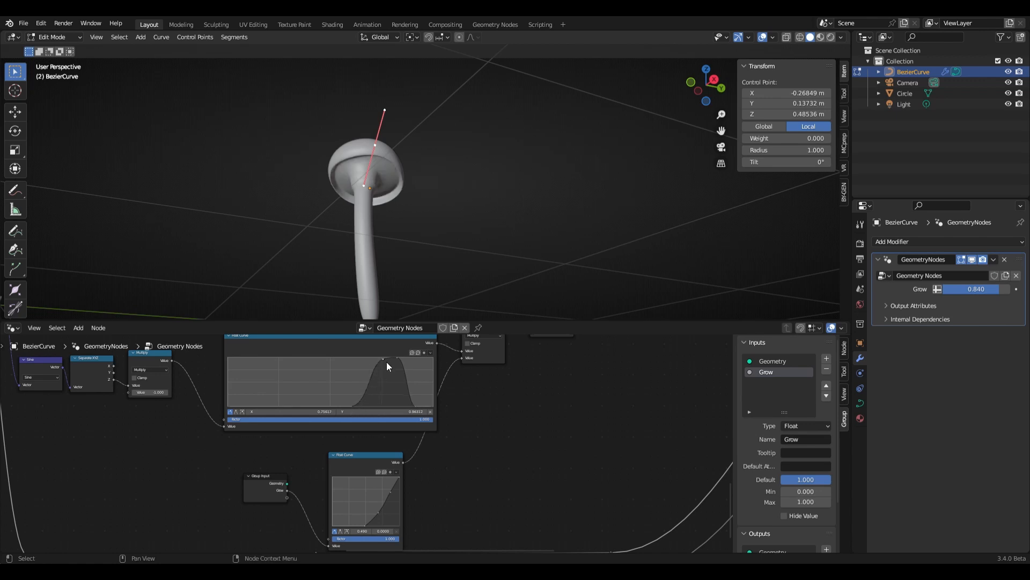
mouse_move(987, 288)
left_mouse_down()
mouse_move(998, 289)
mouse_move(962, 288)
mouse_move(997, 289)
left_mouse_up()
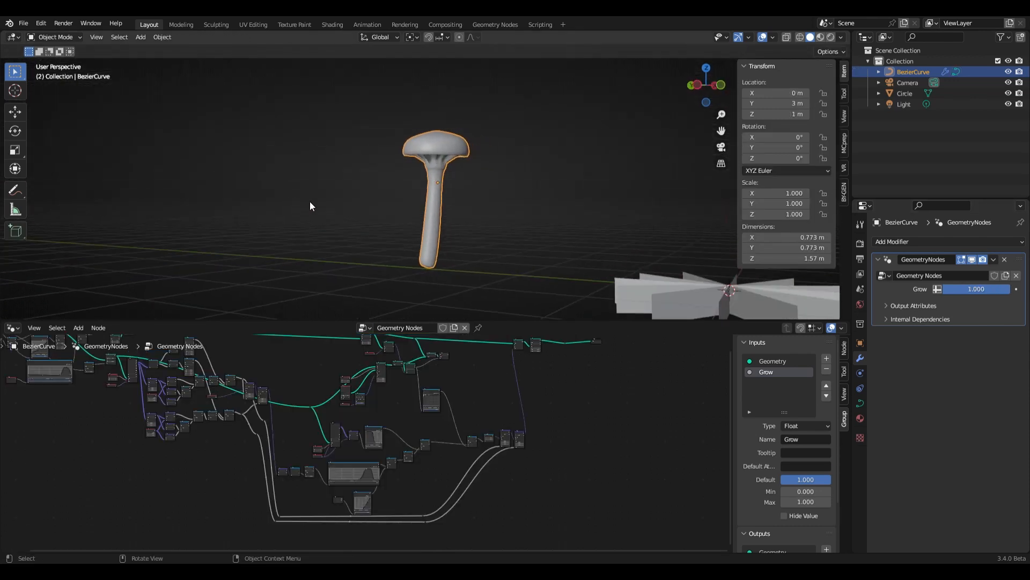
Examine the full-grown mushroom and review the first part of the node tree, from Group Input to Set Curve Radius.
scroll(310, 202, "up", 4)
middle_click_drag(444, 195, 488, 202)
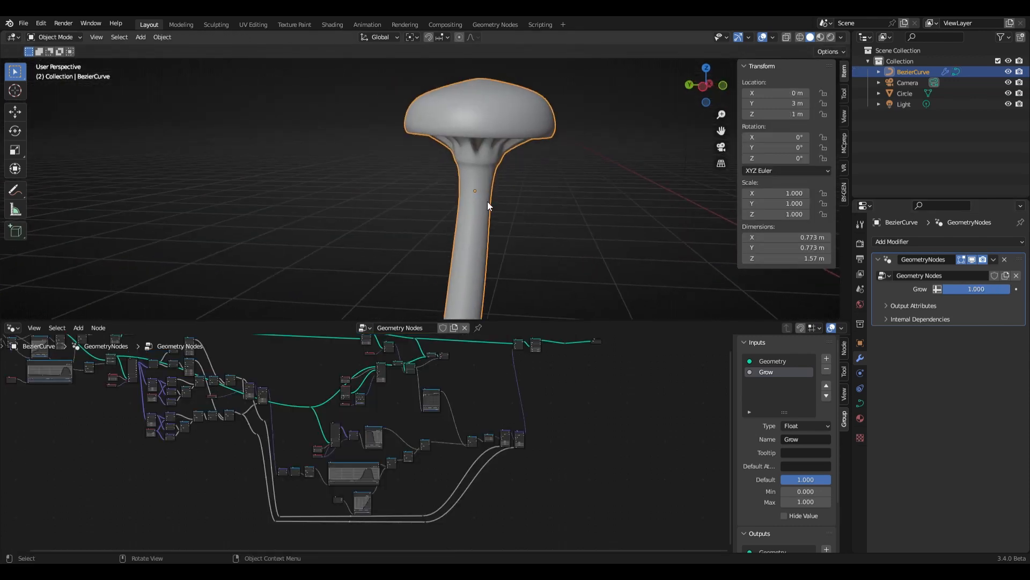
scroll(423, 446, "up", 4)
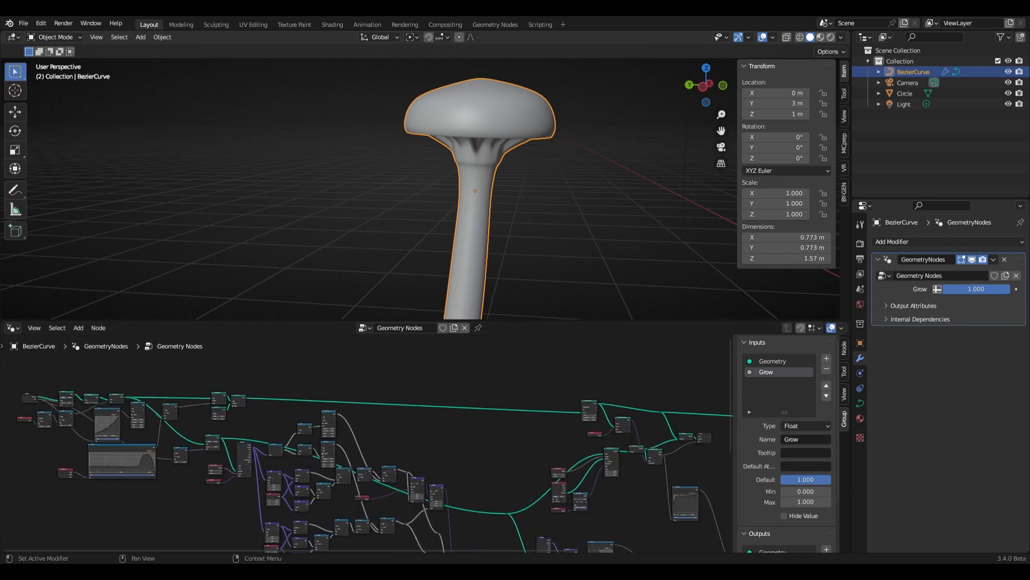
scroll(383, 447, "up", 4)
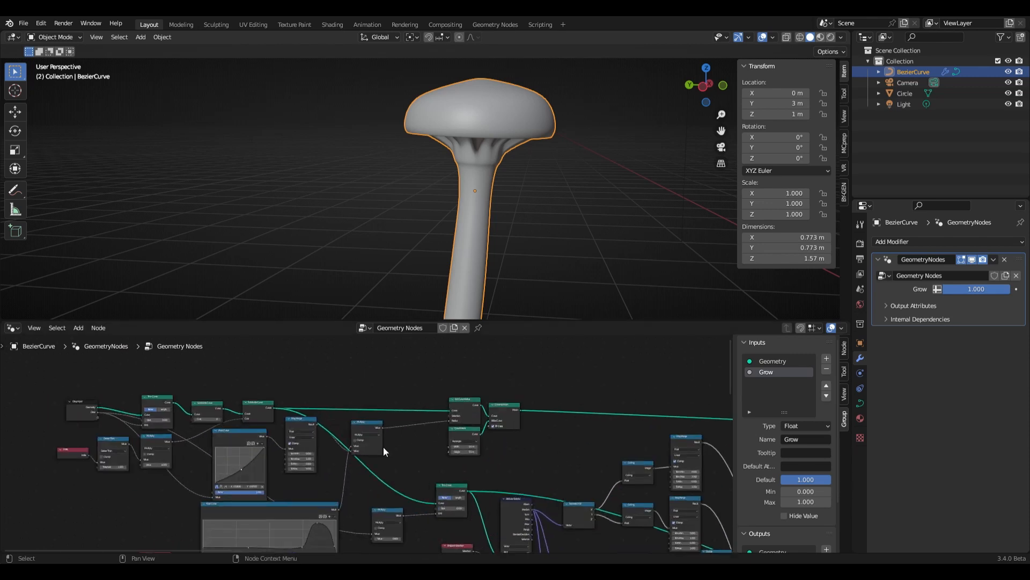
scroll(286, 397, "up", 4)
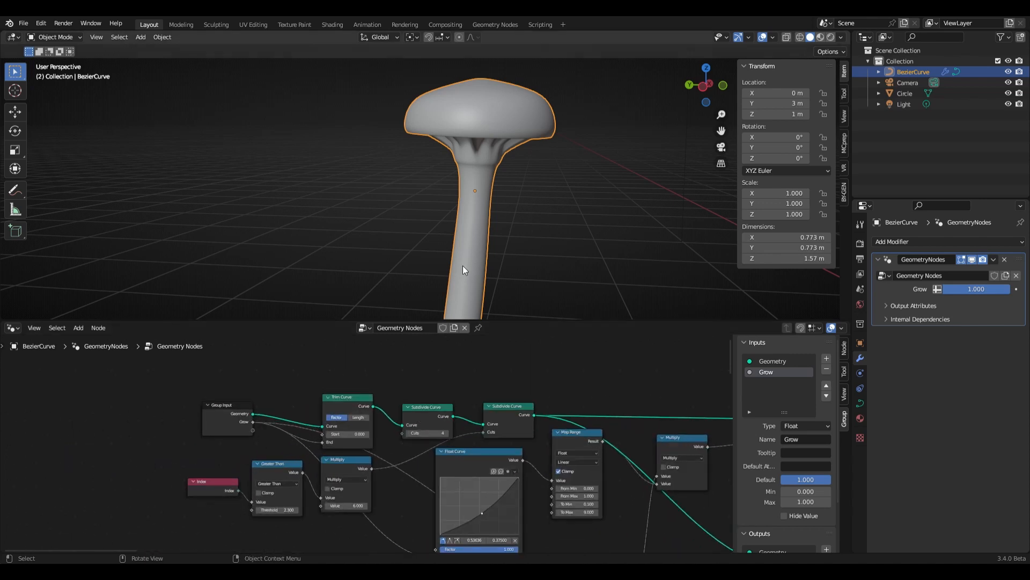
scroll(463, 265, "down", 4)
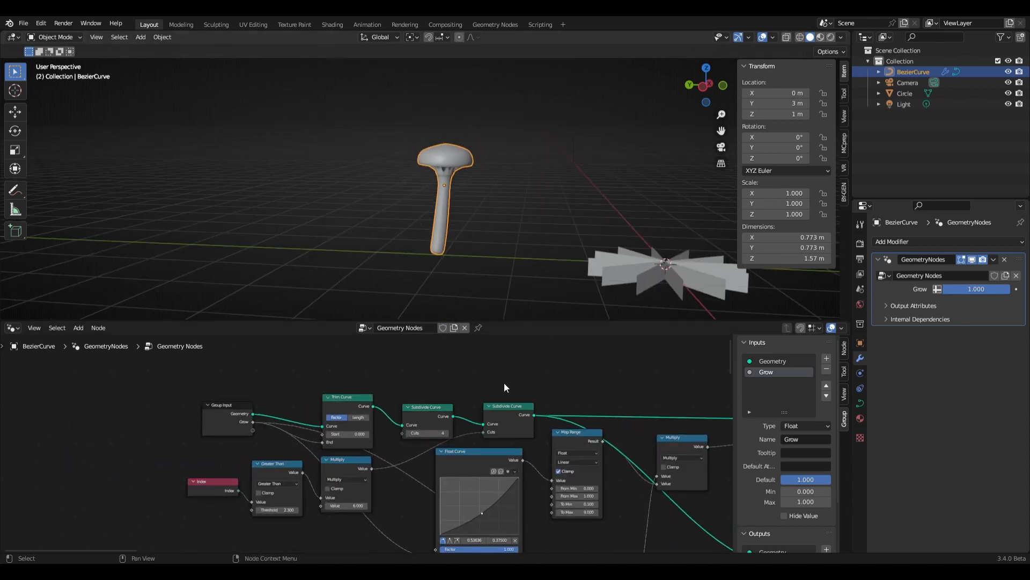
middle_click_drag(536, 380, 344, 379)
scroll(478, 393, "up", 1)
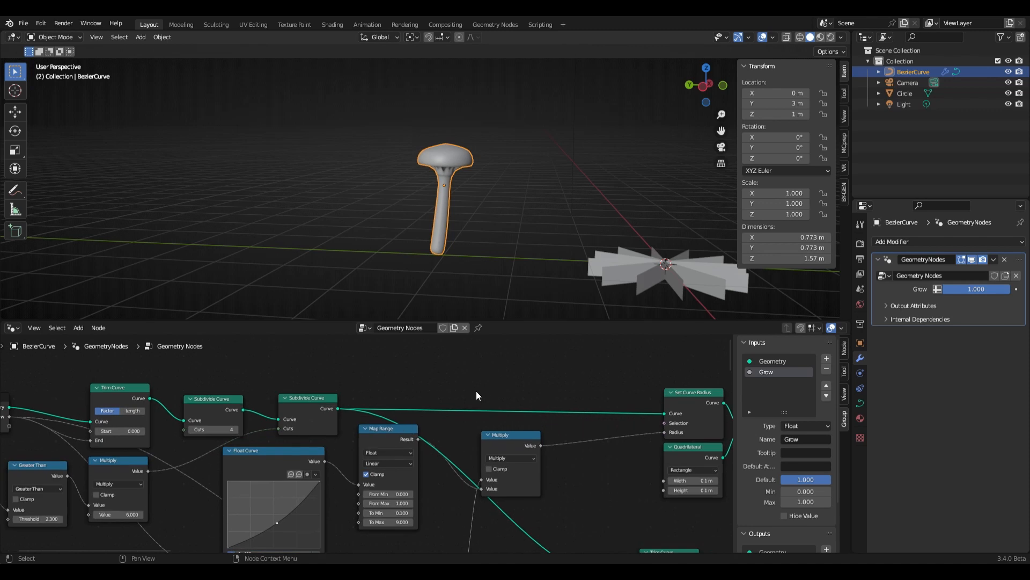
Add a Store Named Attribute node and connect the Set Curve Radius node's Curve output to its Geometry input.
key("shift+a")
left_click(410, 308)
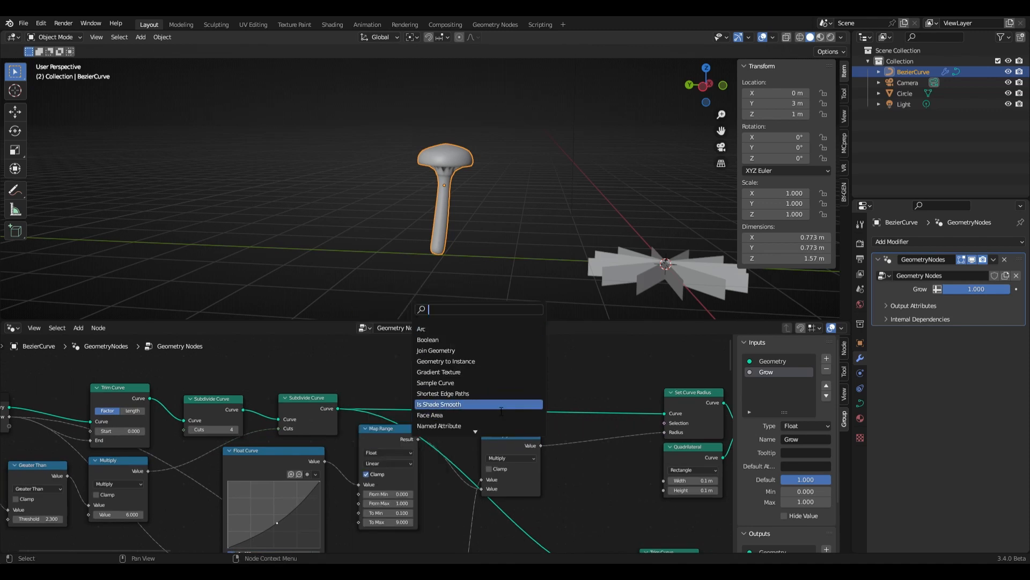
type("STOR")
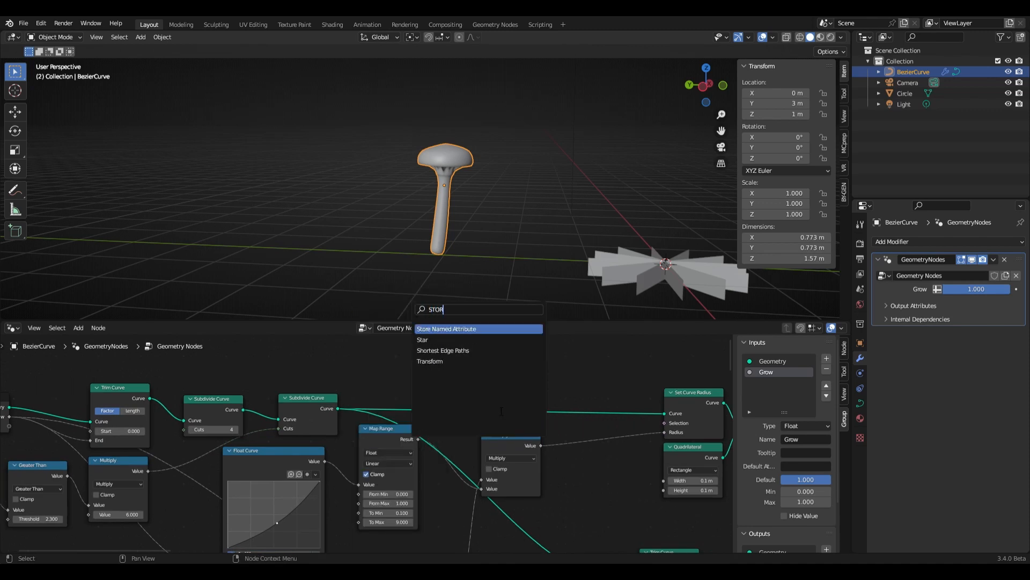
key("Return")
scroll(592, 368, "down", 4)
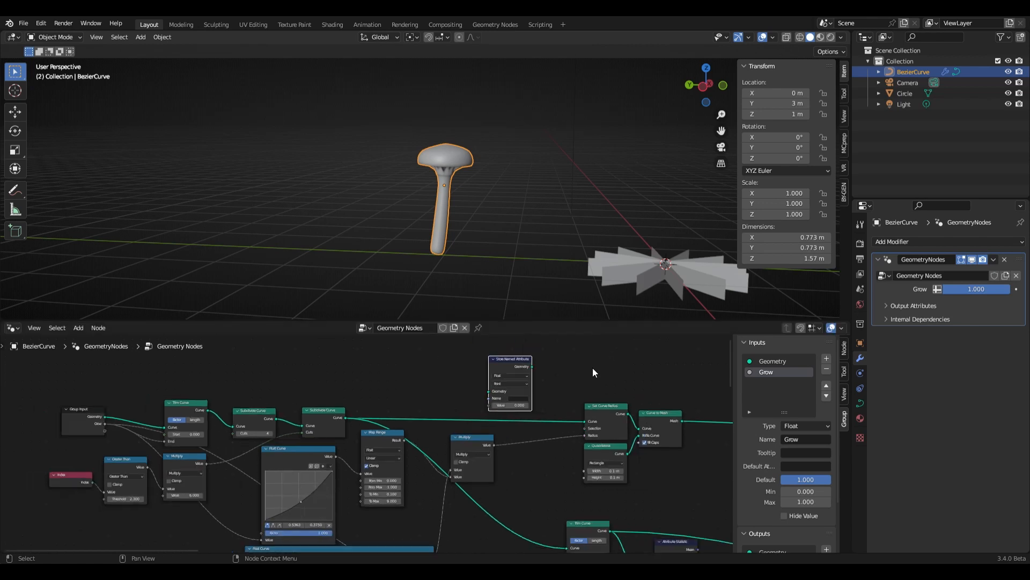
left_click_drag(346, 409, 469, 375)
scroll(451, 429, "up", 3)
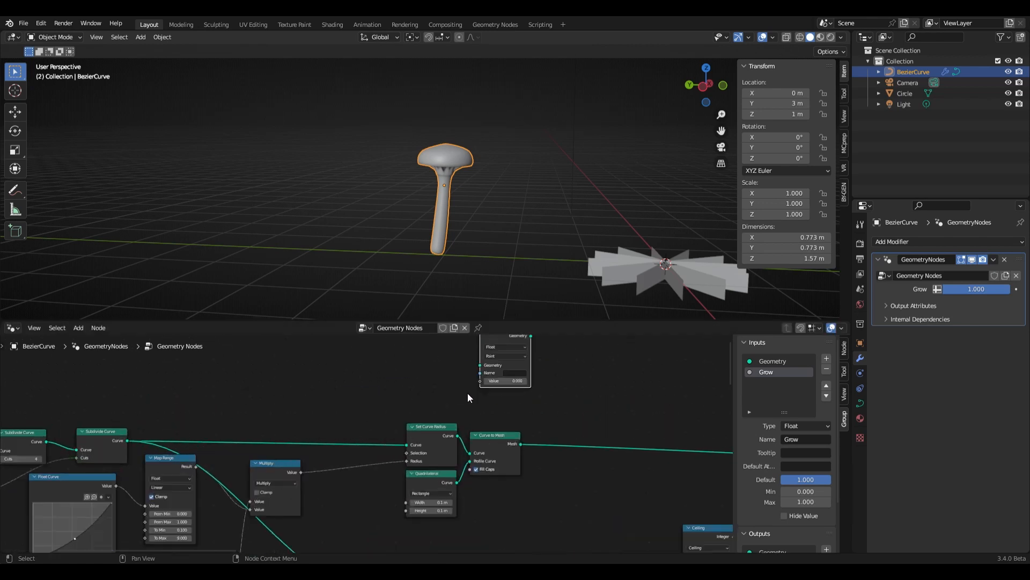
left_click_drag(451, 430, 490, 364)
middle_click_drag(491, 364, 461, 404)
Add a Spline Parameter node, feed its Factor into the Store Named Attribute's Value, and name the attribute mushroom.
key("shift+a")
type("sSPLINE")
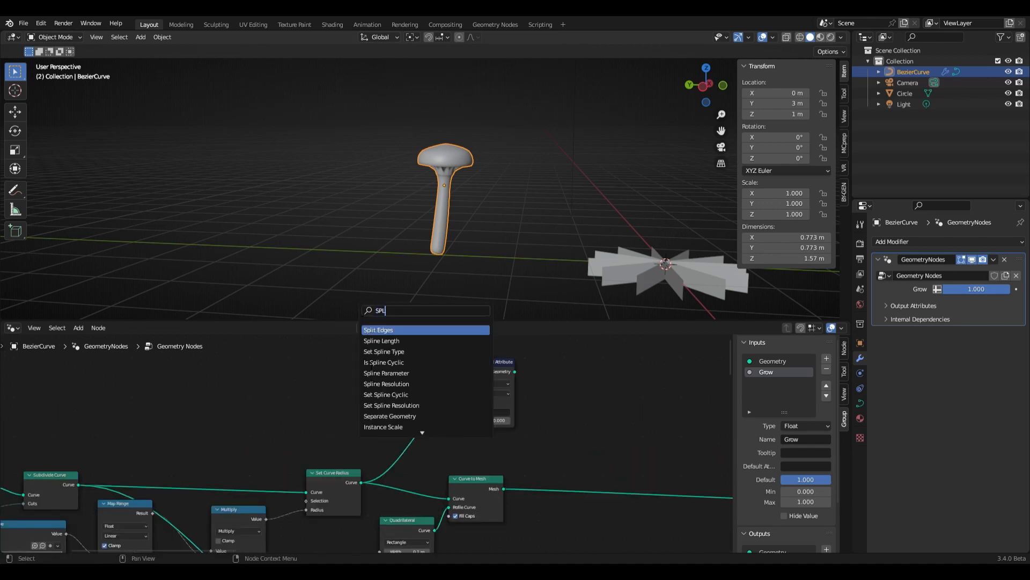
key("Down")
key("Down")
key("Down")
key("Return")
left_click(388, 396)
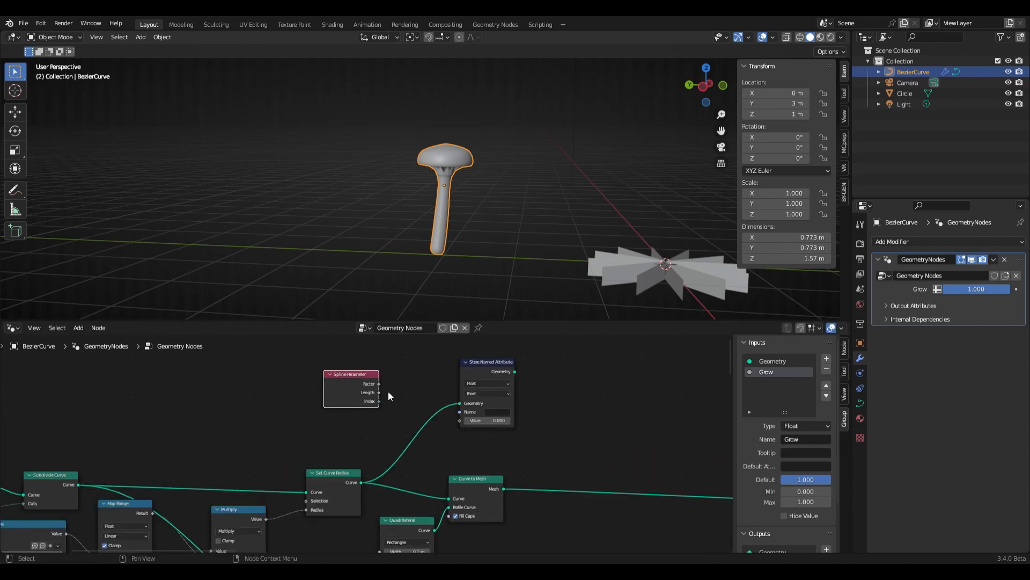
left_click_drag(379, 384, 469, 422)
left_click(490, 412)
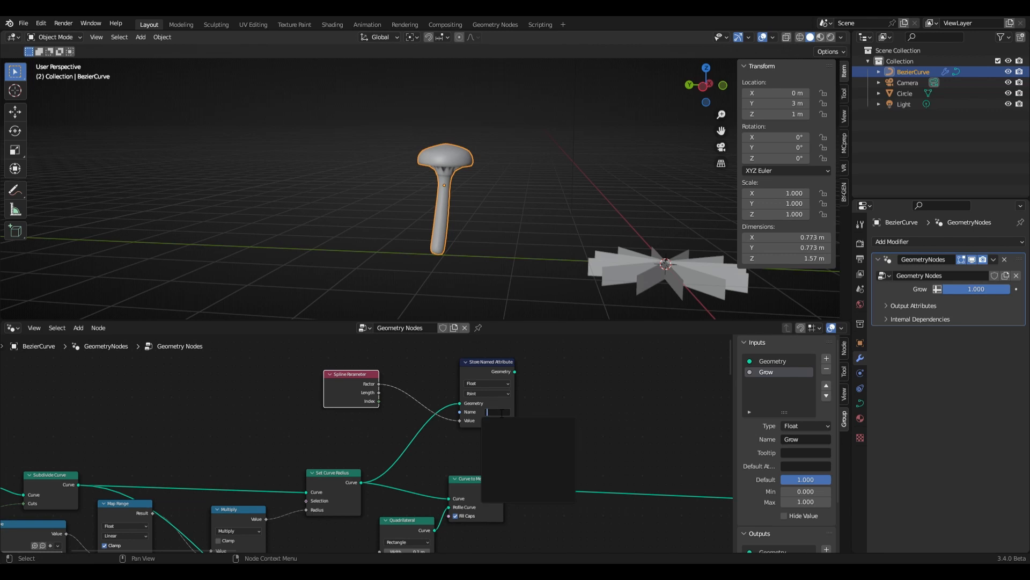
type("mushroom")
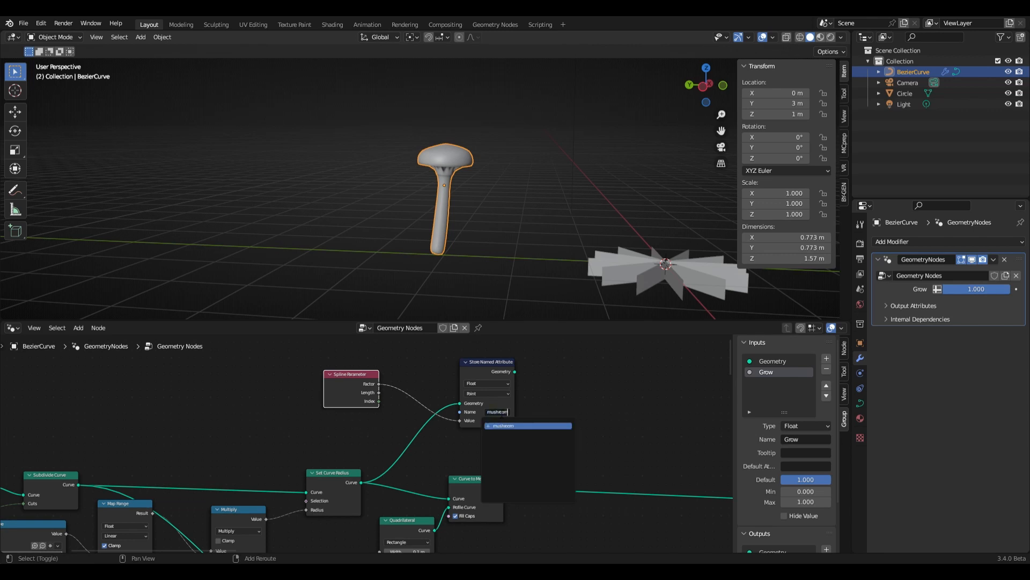
key("Return")
Connect the Store Named Attribute's Geometry output to the Curve to Mesh node's Curve input.
middle_click_drag(497, 409, 463, 390)
left_click_drag(461, 355, 419, 482)
left_click_drag(309, 380, 291, 395)
scroll(373, 251, "up", 2)
Switch the node area to the Shader Editor and add an Attribute node named mushroom to Material.001.
left_click(21, 328)
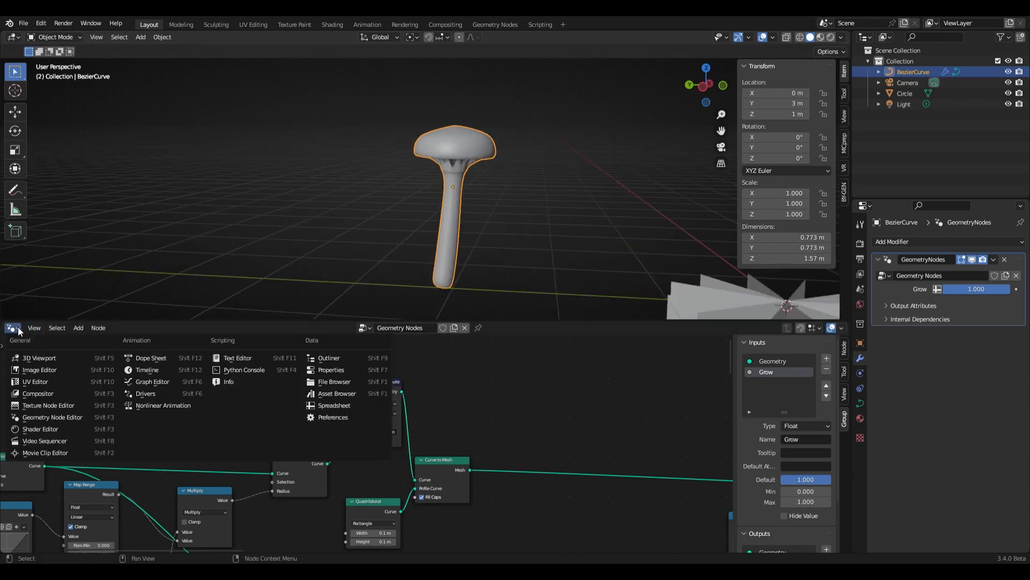
left_click(33, 429)
left_click(435, 327)
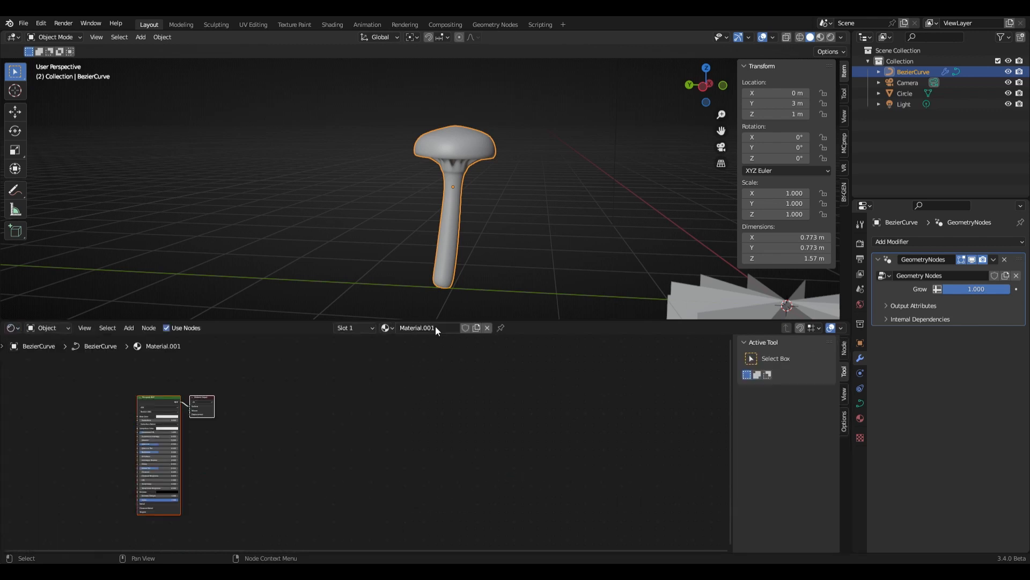
key("Home")
key("shift+a")
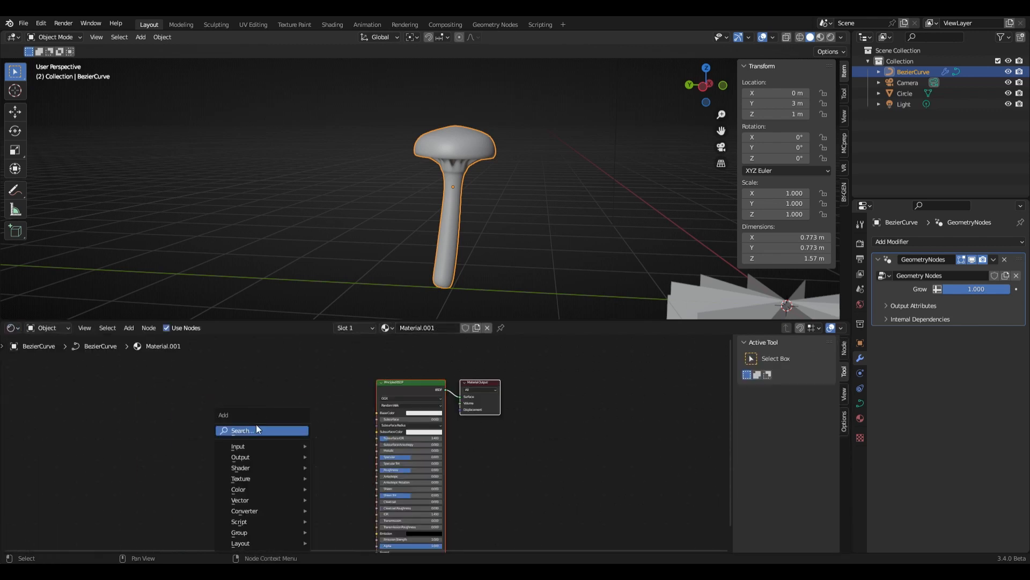
type("AT")
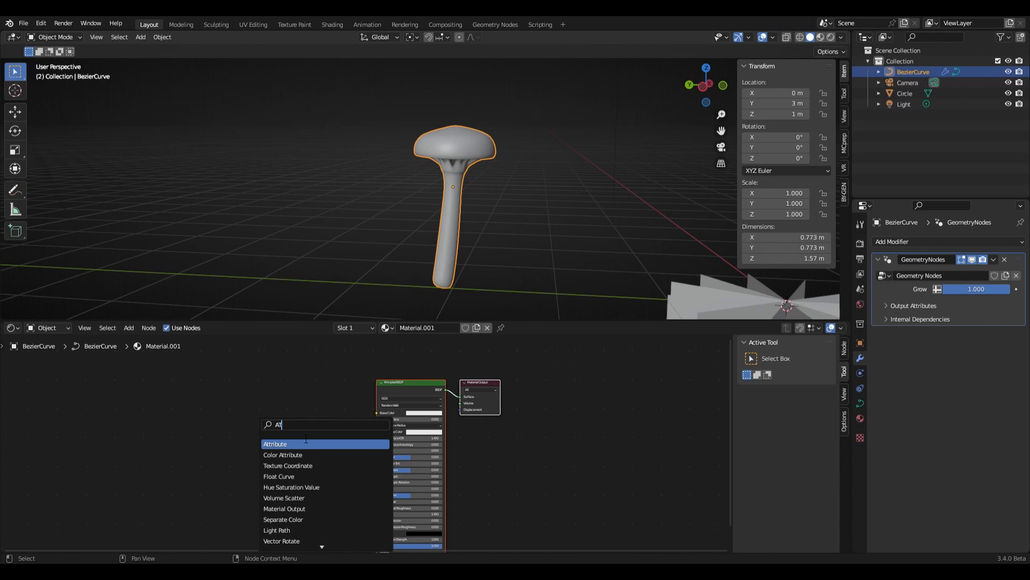
key("Return")
left_click(283, 417)
scroll(247, 426, "up", 2)
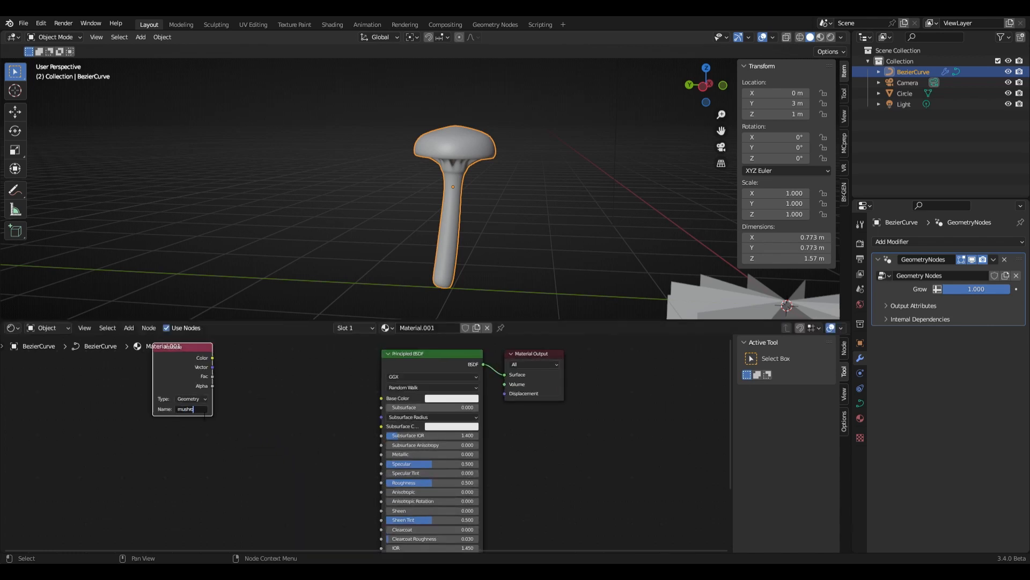
Add a ColorRamp between the Attribute's Color output and the Principled BSDF's Base Color, and show the viewport in Material Preview.
key("shift+a")
type("color")
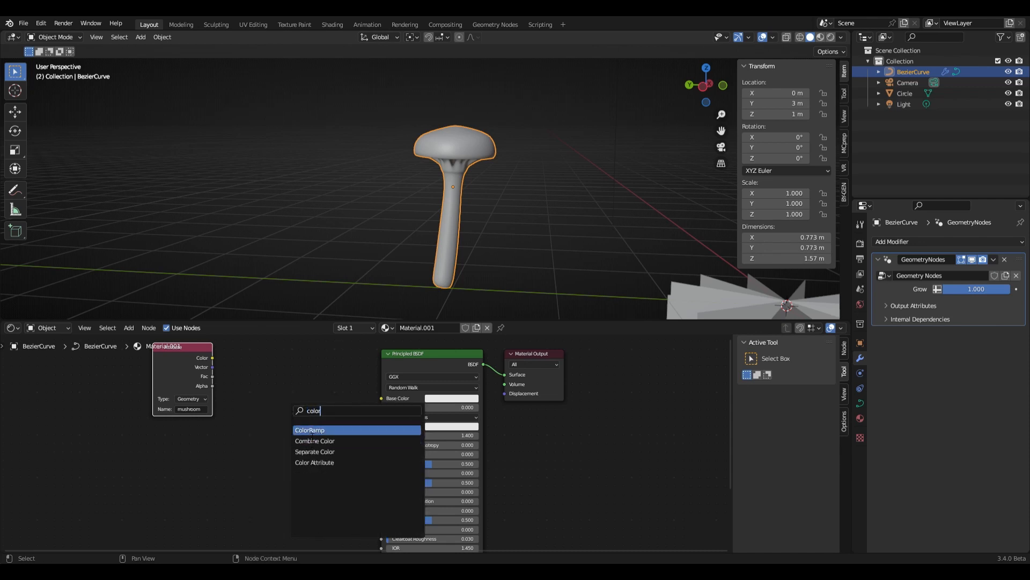
left_click(300, 430)
left_click(281, 417)
left_click(821, 36)
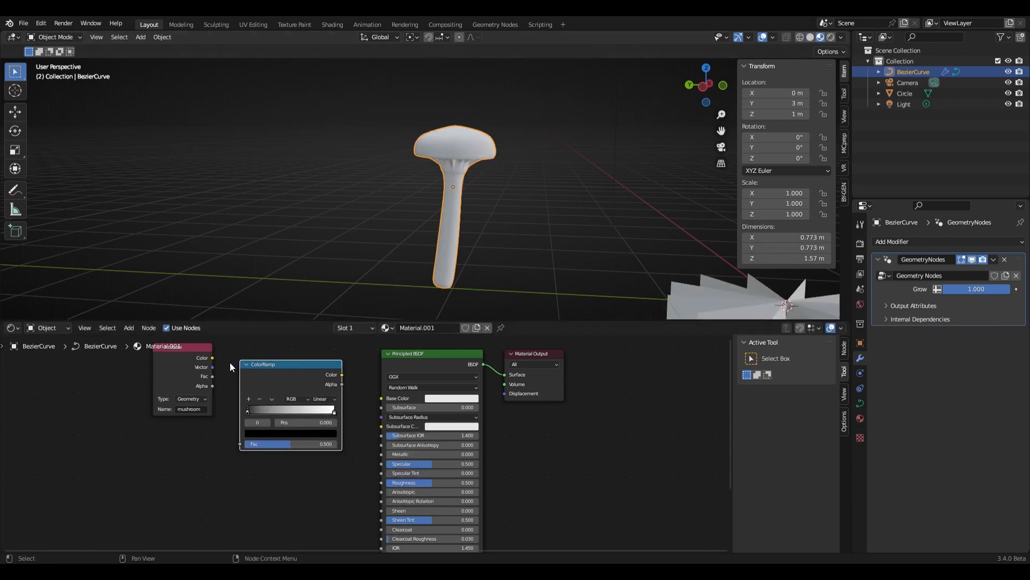
left_click_drag(212, 358, 240, 444)
left_click_drag(342, 375, 380, 398)
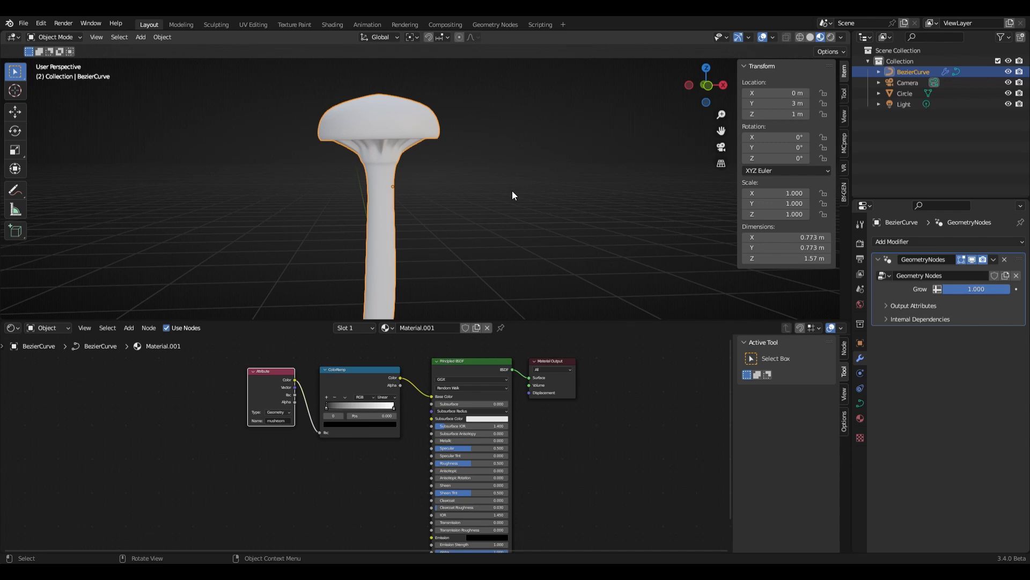
Back in the geometry node tree, insert a Set Material node after Subdivision Surface and assign Material.001.
left_click(12, 327)
left_click(46, 421)
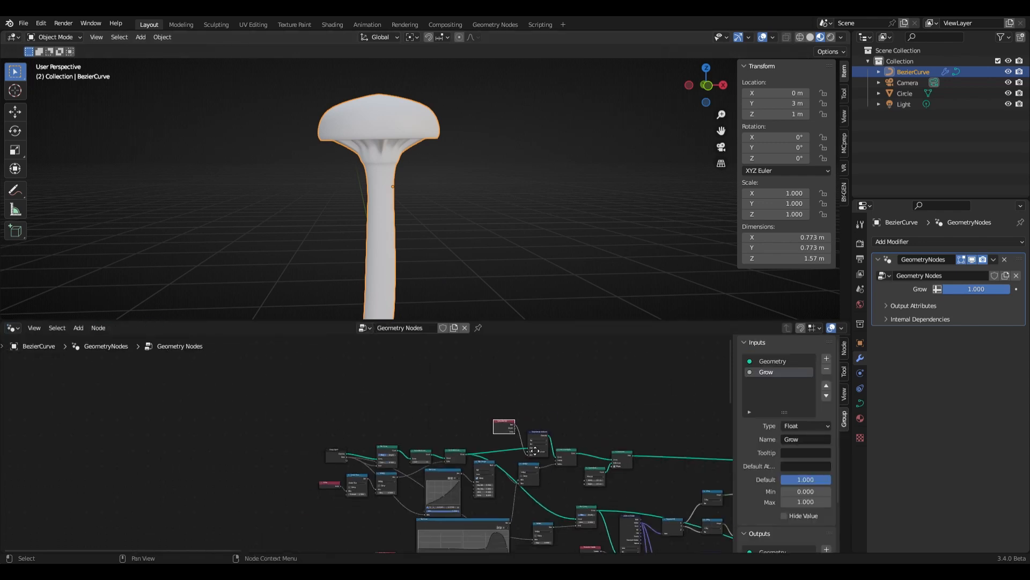
middle_click_drag(535, 451, 86, 417)
middle_click_drag(418, 421, 21, 389)
middle_click_drag(440, 404, 59, 411)
scroll(282, 437, "up", 6)
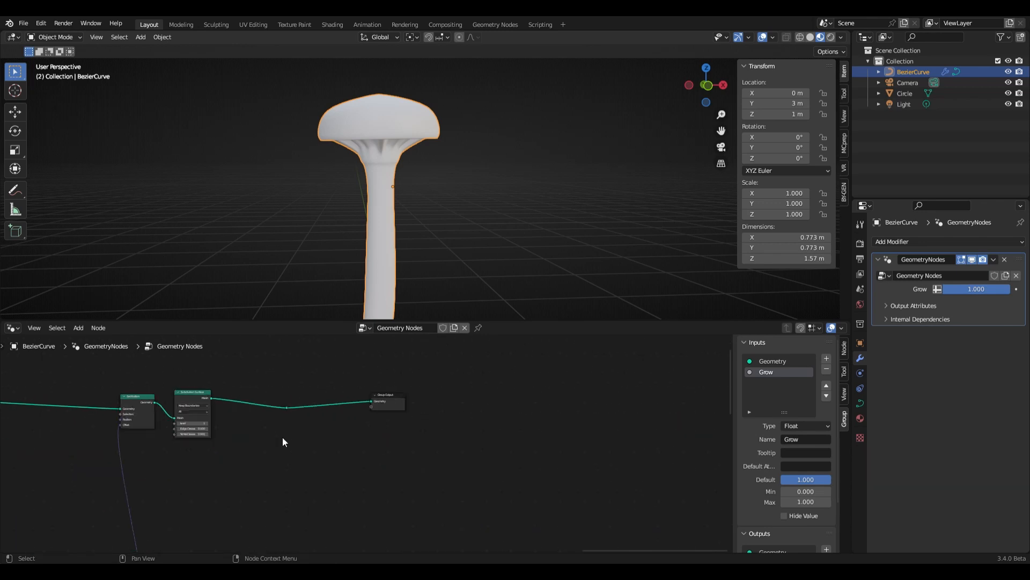
key("shift+a")
left_click(231, 308)
type("set m")
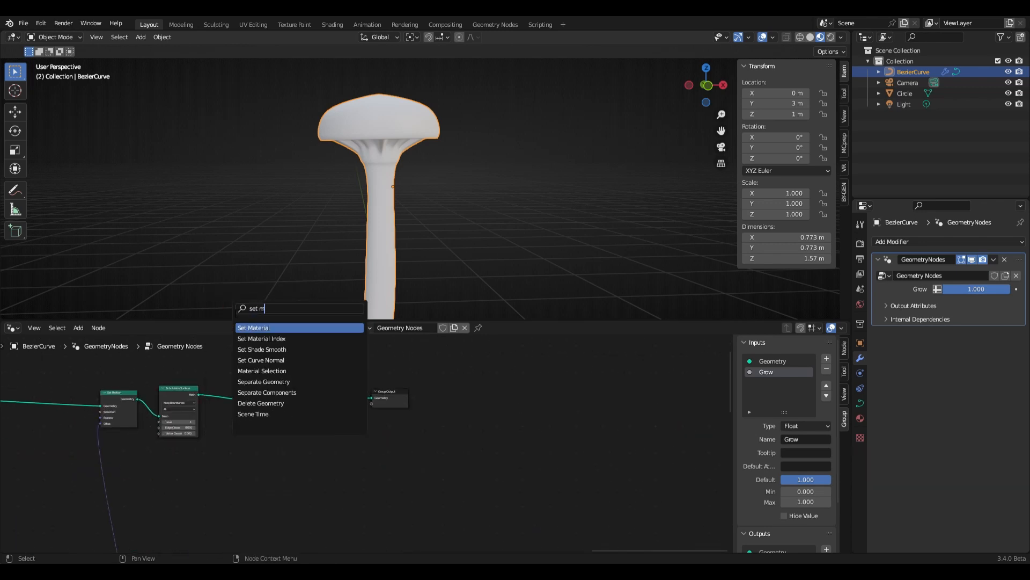
left_click(269, 331)
left_click(260, 409)
middle_click_drag(265, 427, 367, 439)
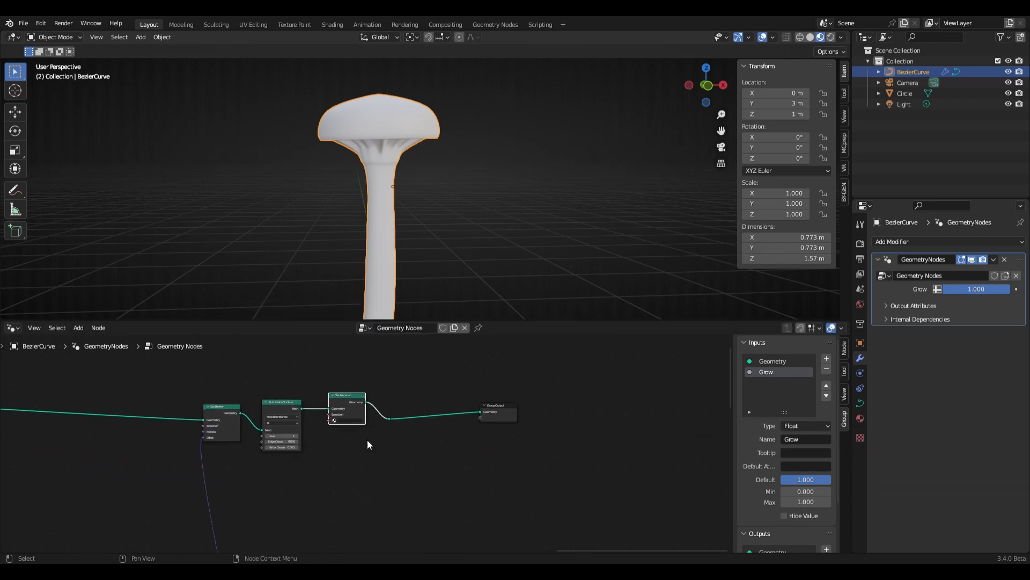
scroll(365, 439, "up", 6)
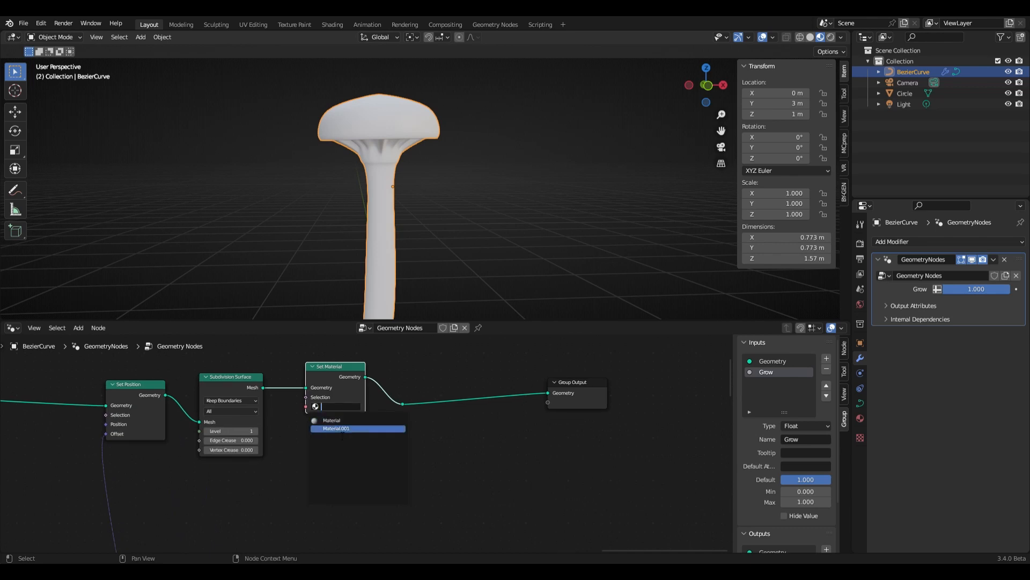
left_click(338, 428)
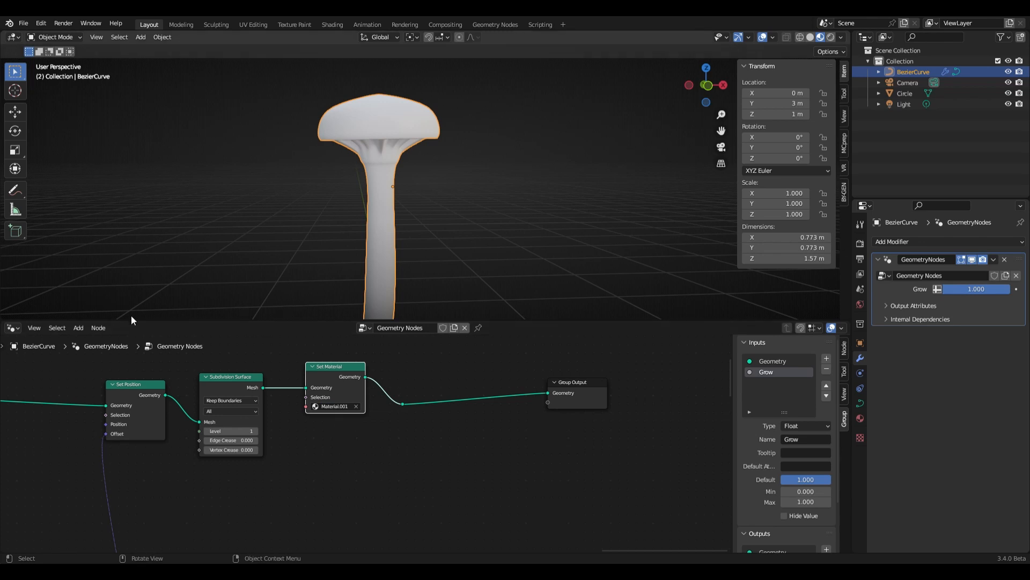
Return to the Shader Editor and examine the mushroom's shading from the stem base up to the cap.
left_click(13, 327)
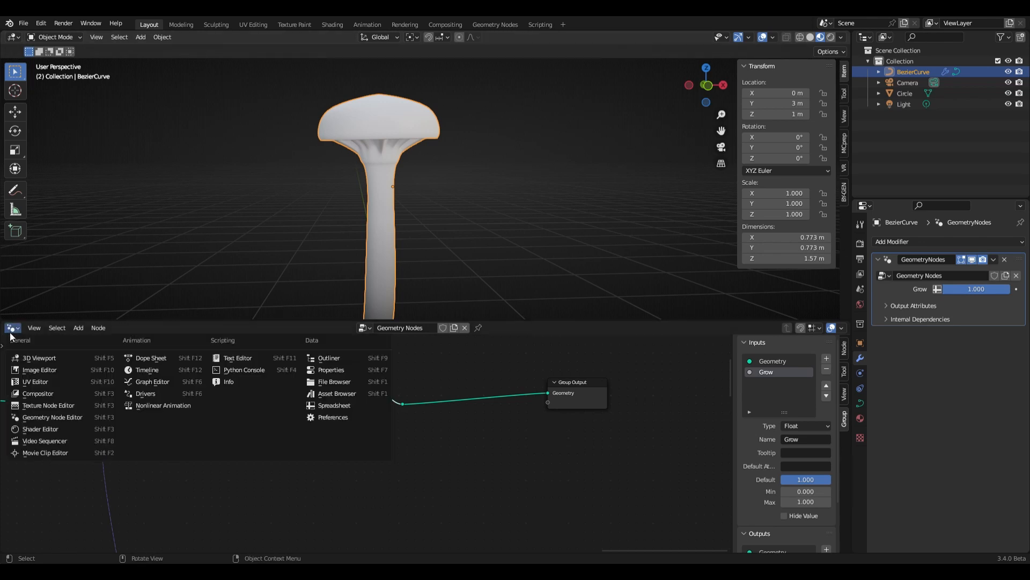
left_click(38, 428)
middle_click_drag(134, 363, 622, 449)
scroll(410, 402, "up", 10)
middle_click_drag(419, 237, 438, 189, "shift")
scroll(450, 175, "down", 4)
scroll(446, 196, "up", 7)
middle_click_drag(438, 189, 451, 176, "shift")
scroll(434, 242, "down", 3)
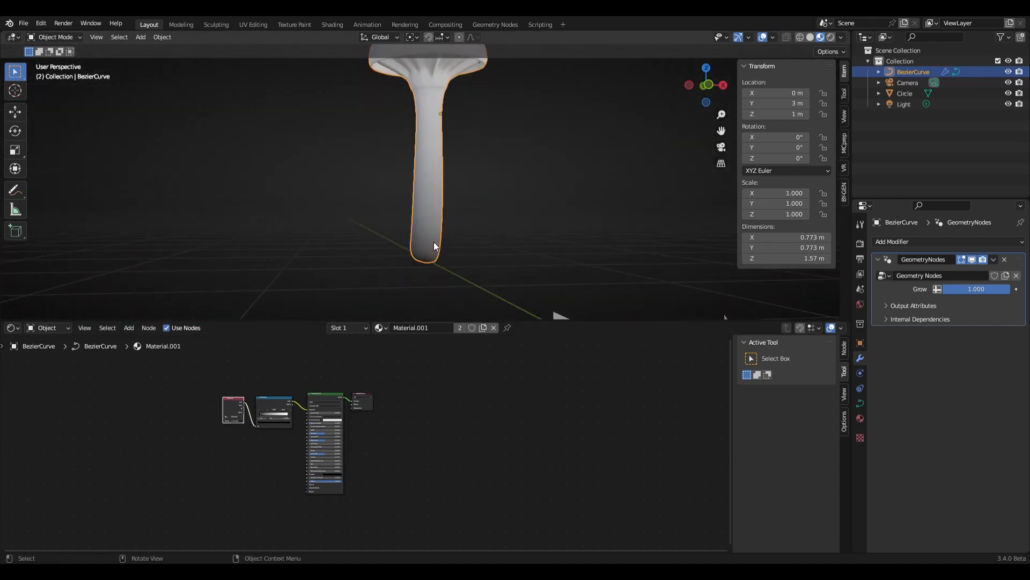
middle_click_drag(438, 250, 401, 130)
scroll(253, 443, "up", 5)
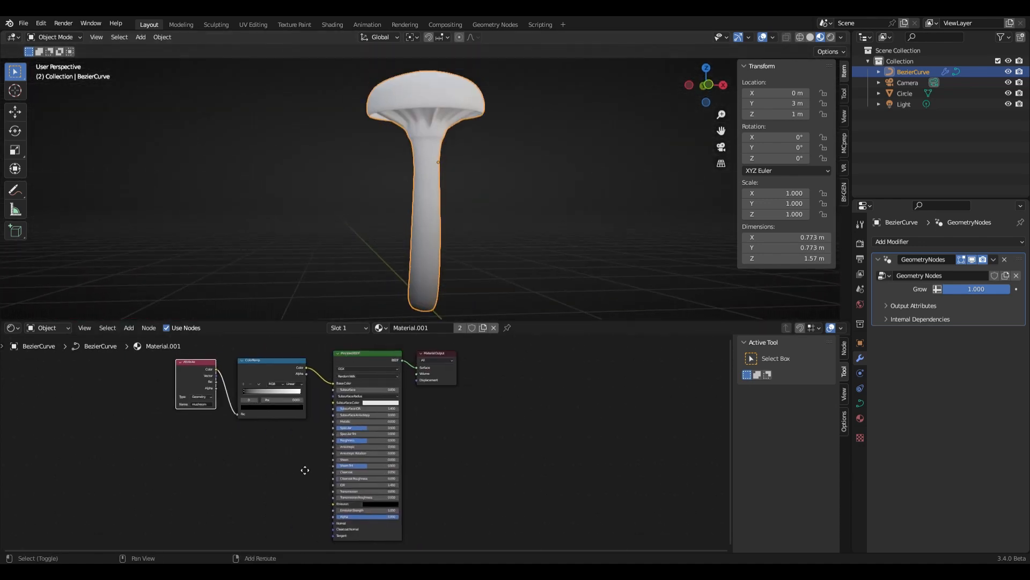
Try the ColorRamp's black stop at position 0.755 and view the shading on the cap and stem.
left_click_drag(163, 358, 241, 359)
middle_click_drag(363, 207, 381, 190)
scroll(381, 189, "up", 5)
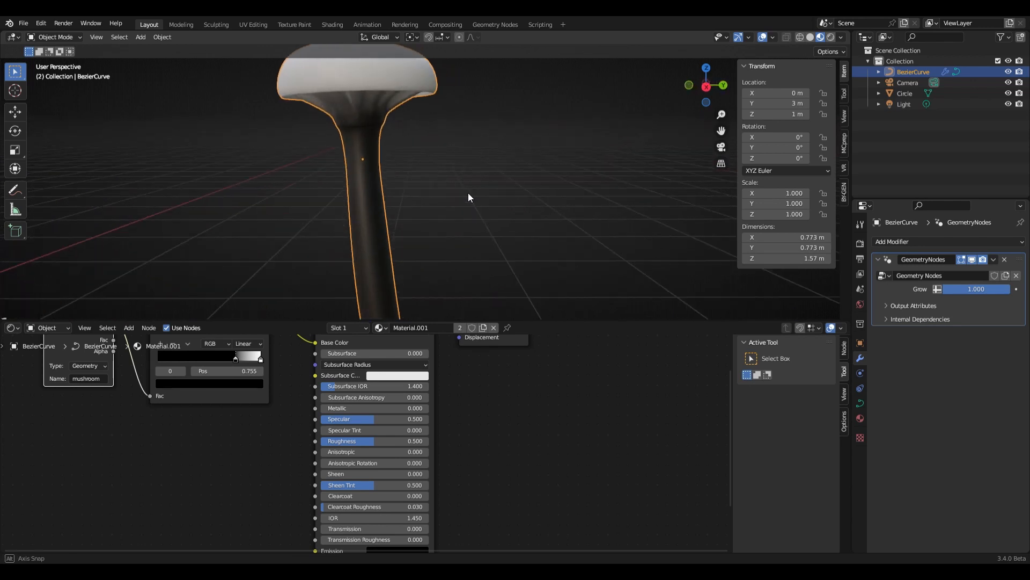
Move the Attribute and ColorRamp nodes farther from the Principled BSDF and return the ramp's black stop to position 0.
middle_click_drag(222, 460, 385, 470)
scroll(384, 469, "down", 8)
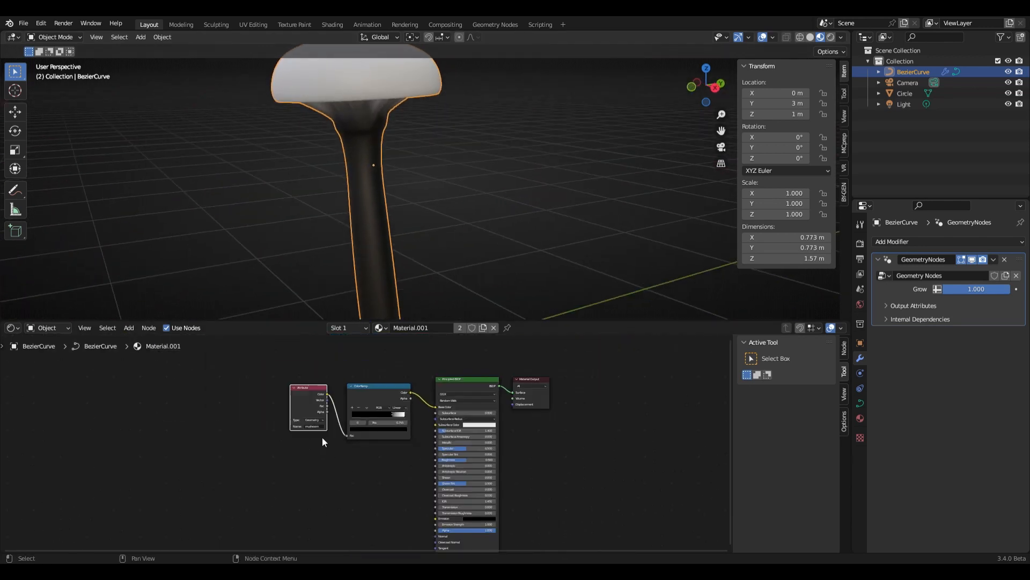
left_click_drag(302, 399, 152, 398)
left_click_drag(378, 399, 229, 400)
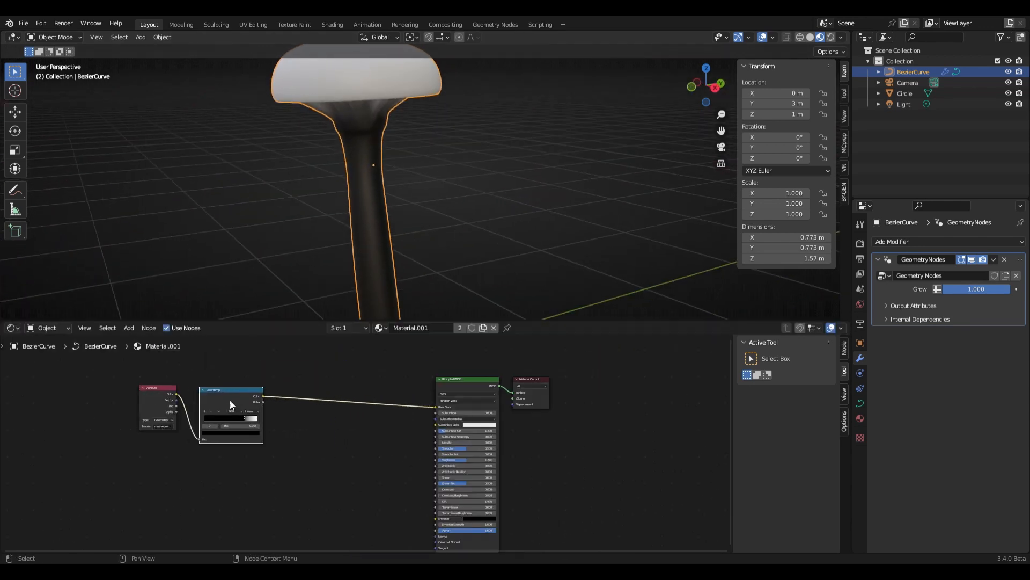
middle_click_drag(230, 400, 491, 396)
scroll(472, 411, "up", 3)
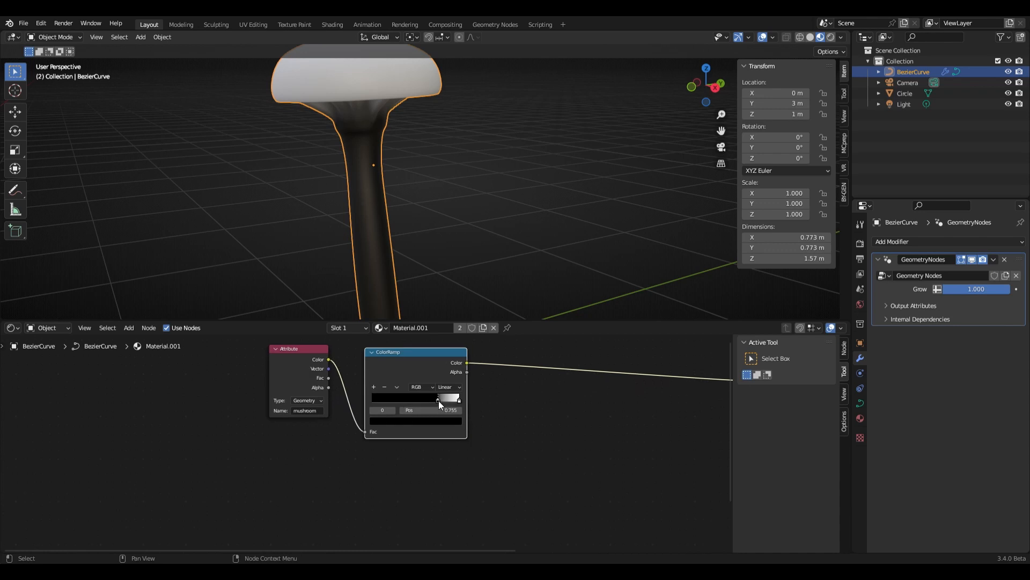
left_click_drag(440, 397, 351, 401)
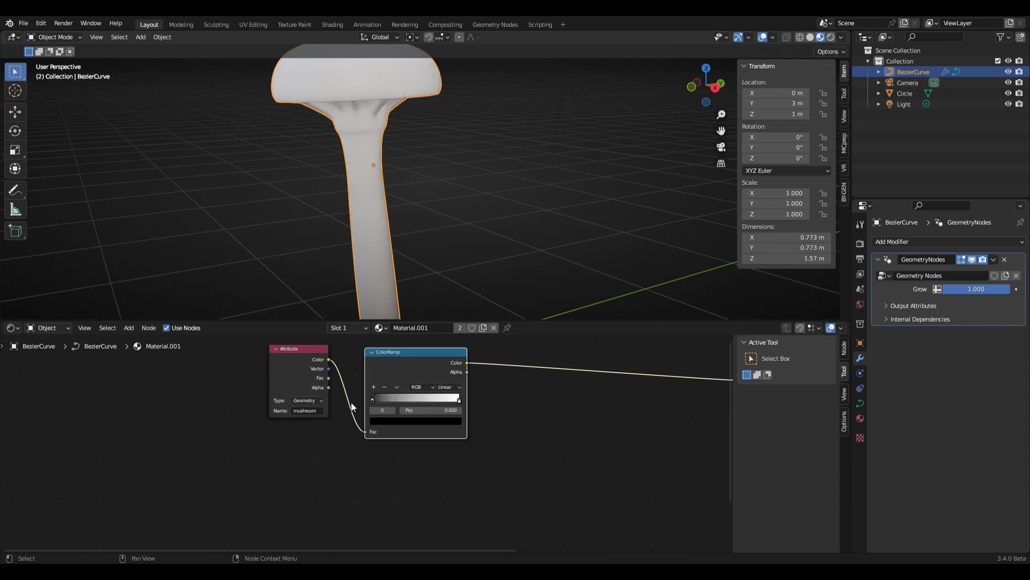
Add a middle stop at position 0.500 to the ColorRamp and brighten the color of its black first stop.
scroll(359, 430, "up", 2)
left_click(377, 368)
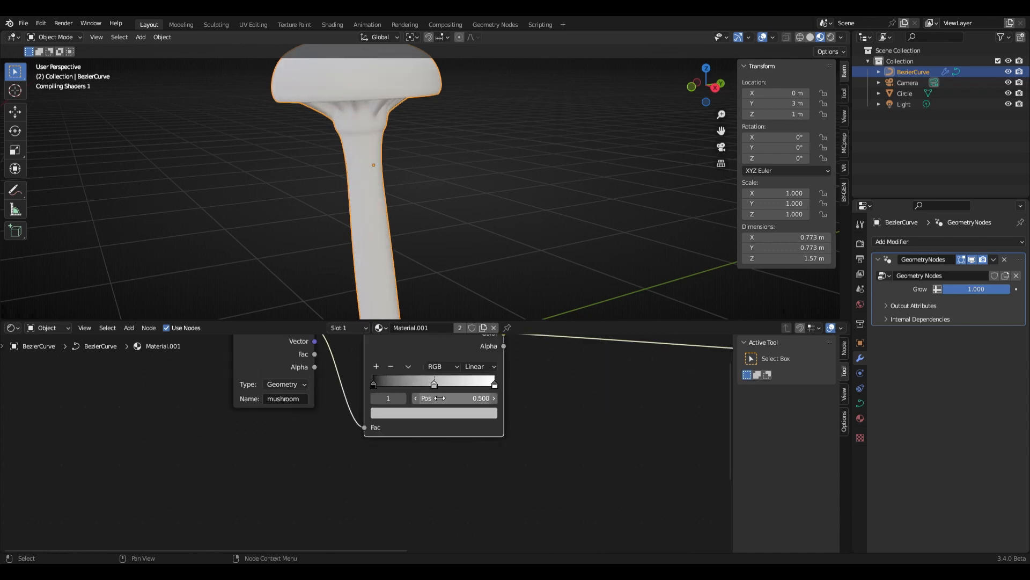
scroll(374, 365, "up", 2)
left_click(373, 441)
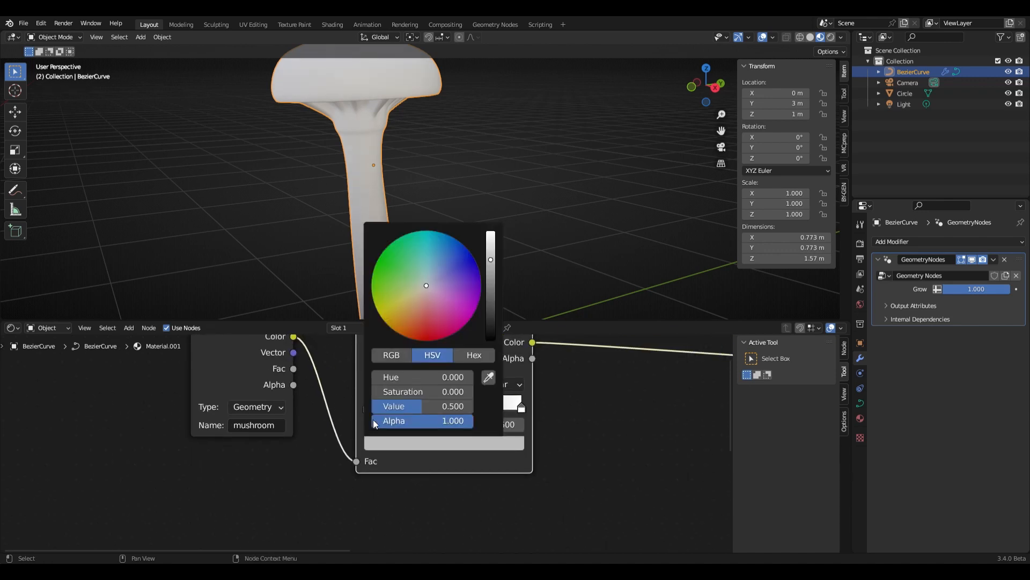
left_click(367, 408)
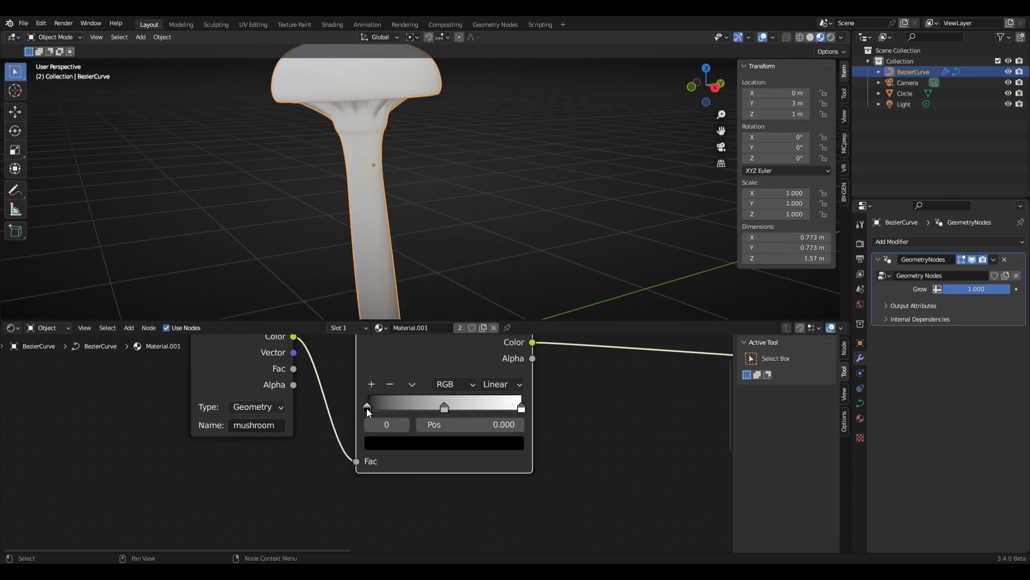
left_click(382, 442)
left_click_drag(491, 325, 492, 265)
left_click_drag(415, 299, 416, 312)
Color the ColorRamp's last stop dark reddish brown with hue 0.030, saturation 0.810 and value 0.097.
scroll(544, 432, "up", 1)
left_click(534, 403)
left_click(506, 445)
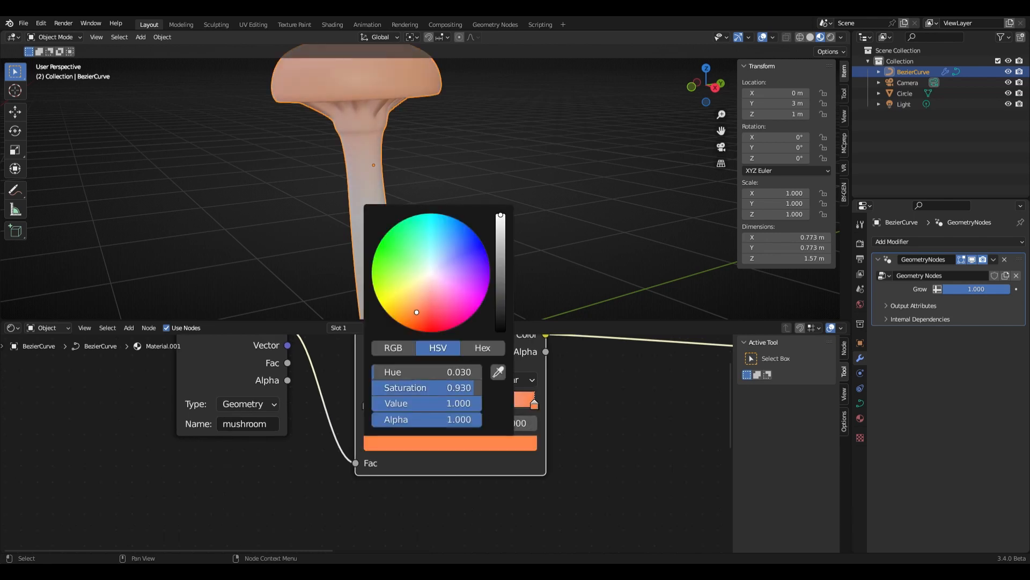
left_click_drag(498, 259, 500, 291)
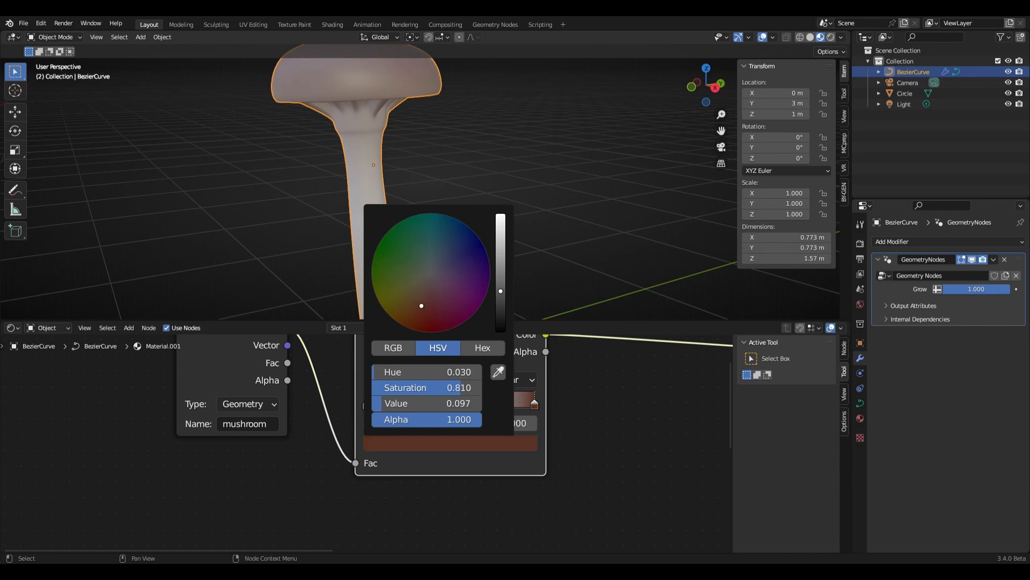
Group the ColorRamp's three stops closer together past the ramp's middle, placing the last reddish-brown stop at position 0.795.
middle_click_drag(580, 387, 382, 418)
scroll(339, 425, "down", 3)
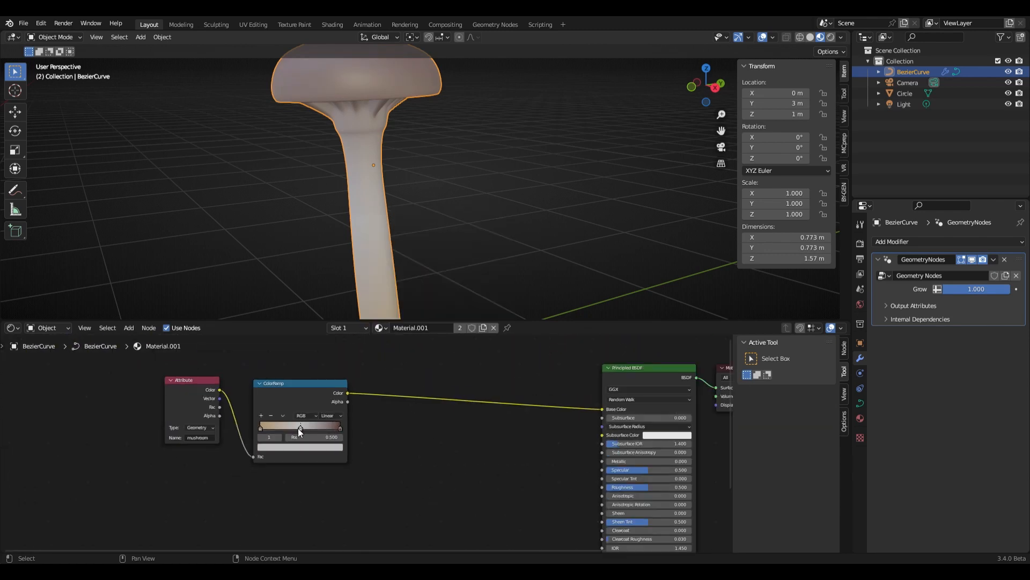
left_click_drag(298, 427, 320, 429)
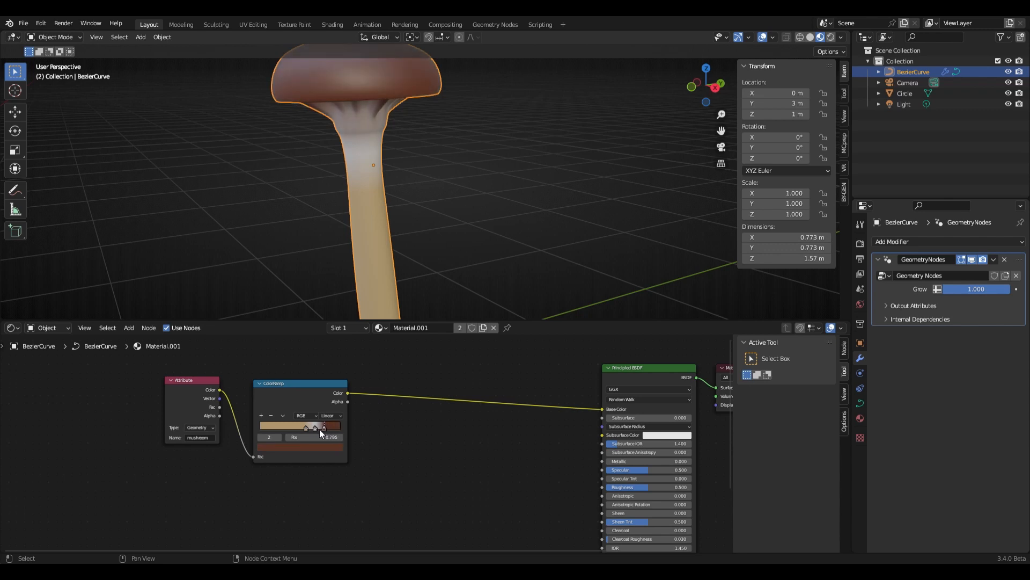
middle_click_drag(373, 259, 369, 245)
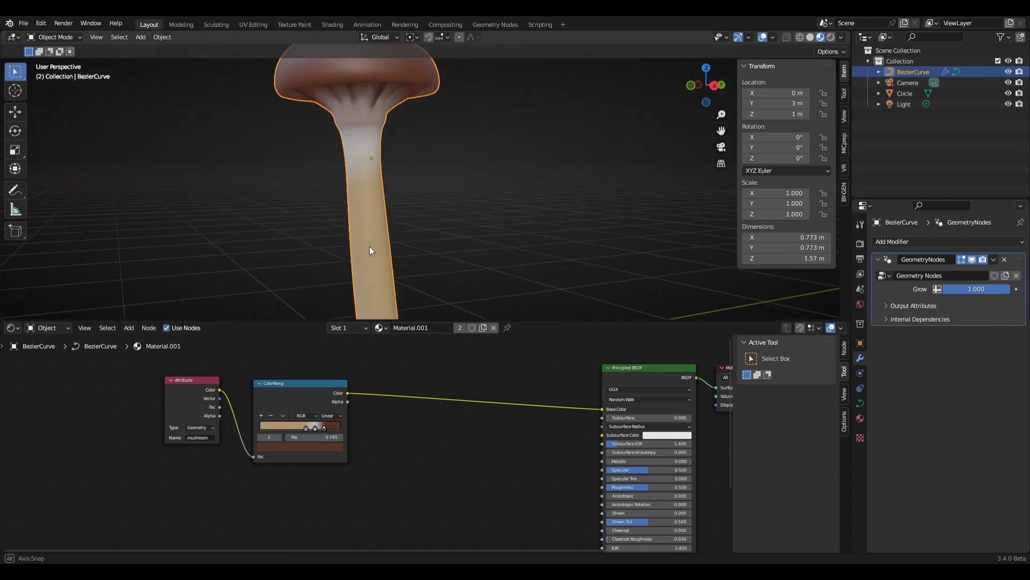
Color the ColorRamp's middle stop dark blue-violet with hue 0.684, saturation 0.621 and value 0.078.
left_click(313, 445)
mouse_move(301, 364)
left_mouse_down()
mouse_move(299, 355)
mouse_move(325, 357)
mouse_move(325, 374)
left_mouse_up()
left_click(301, 359)
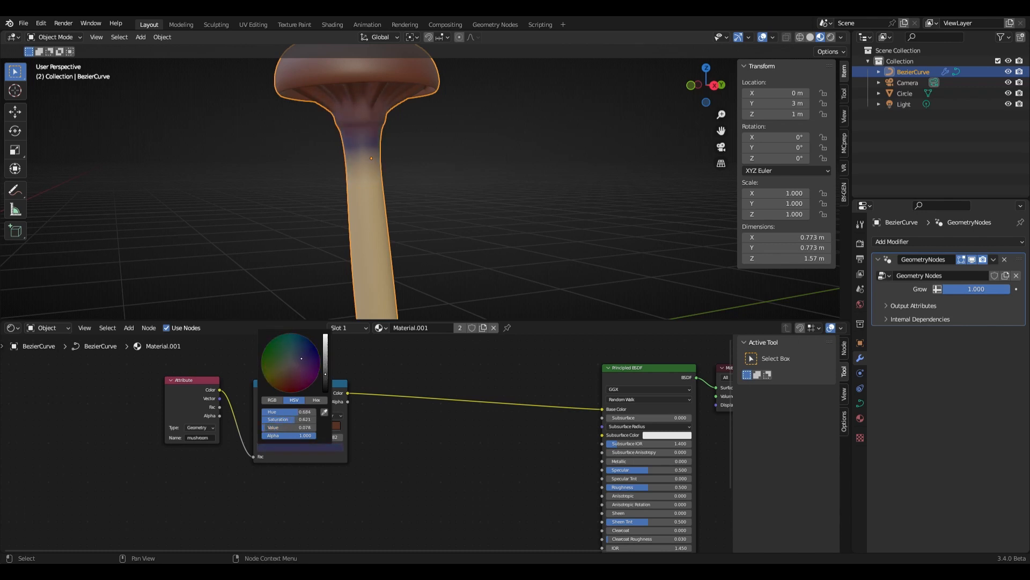
Link the ColorRamp's Color output to the Principled BSDF's Subsurface Color input as well.
middle_click_drag(441, 395, 392, 374)
left_click_drag(299, 372, 549, 416)
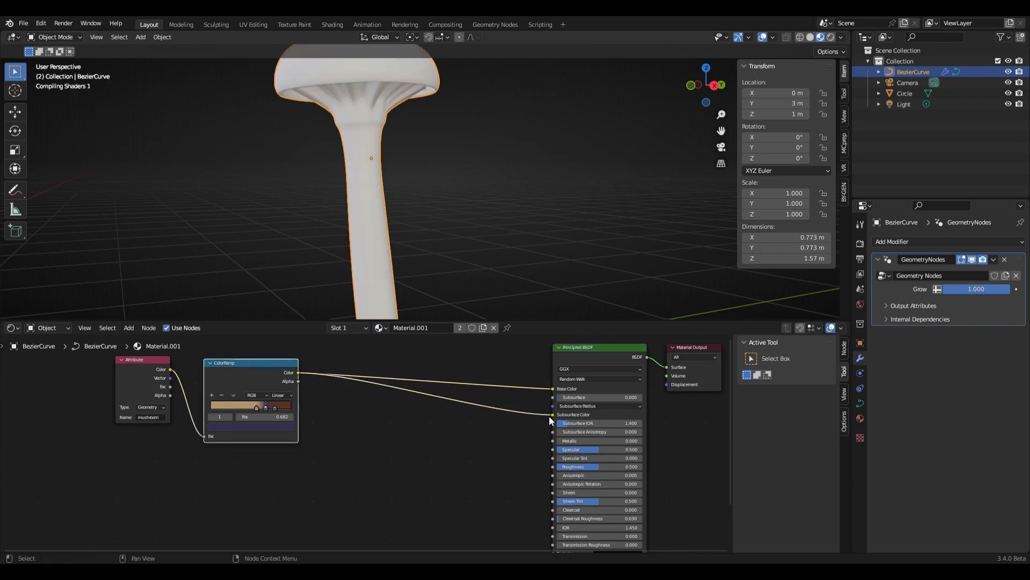
left_click(577, 397)
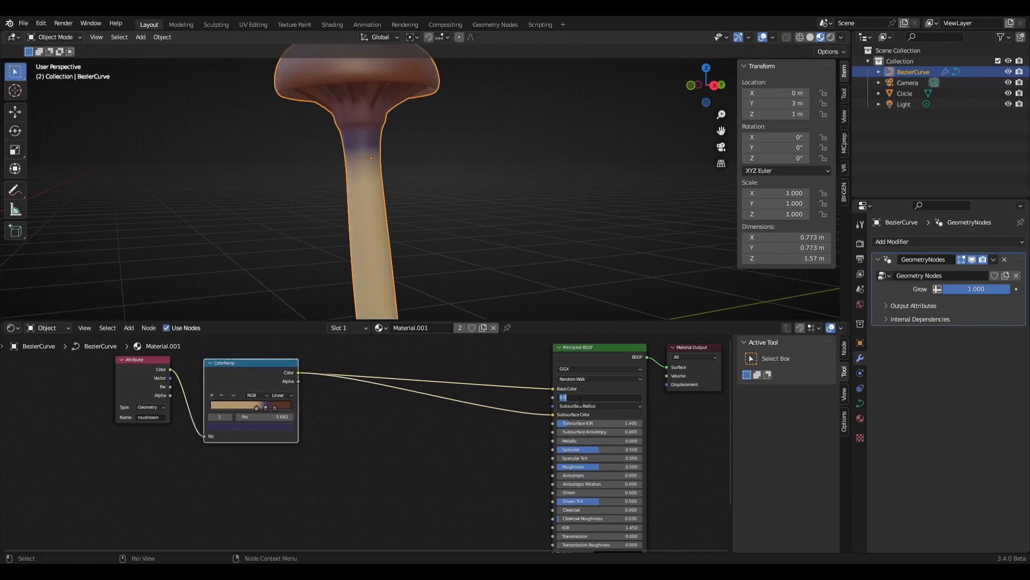
key("Escape")
scroll(345, 449, "up", 2)
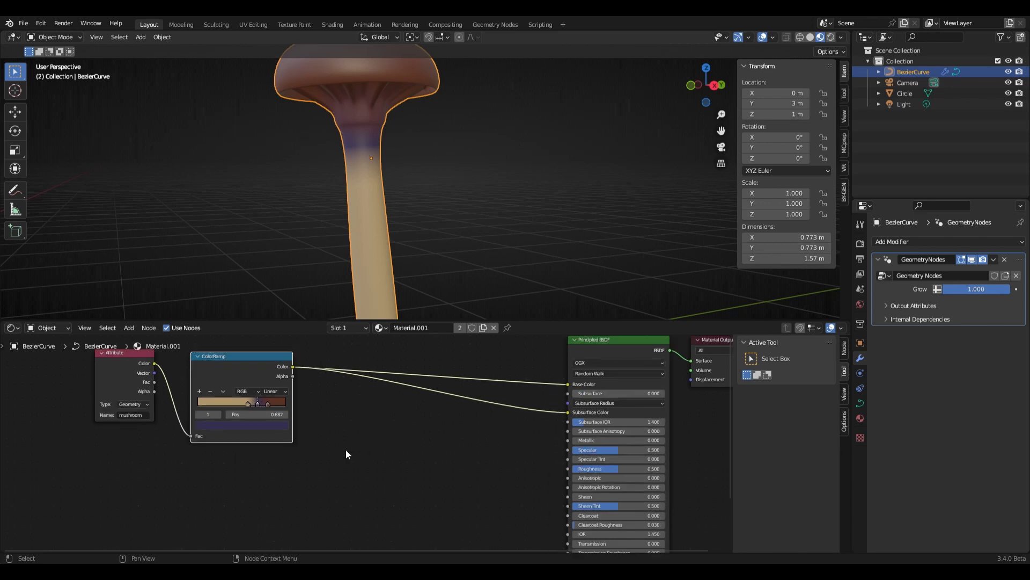
Add a second ColorRamp node below the first and feed its Fac input from the Attribute node's Color output.
scroll(269, 404, "down", 5)
scroll(269, 404, "down", 1)
key("shift+a")
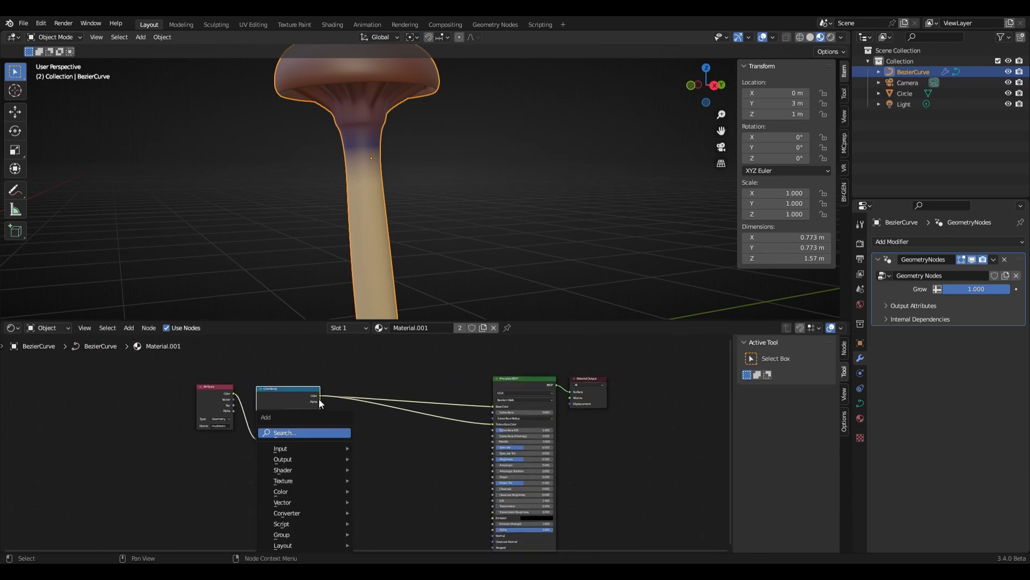
type("c")
left_click_drag(353, 484, 357, 513)
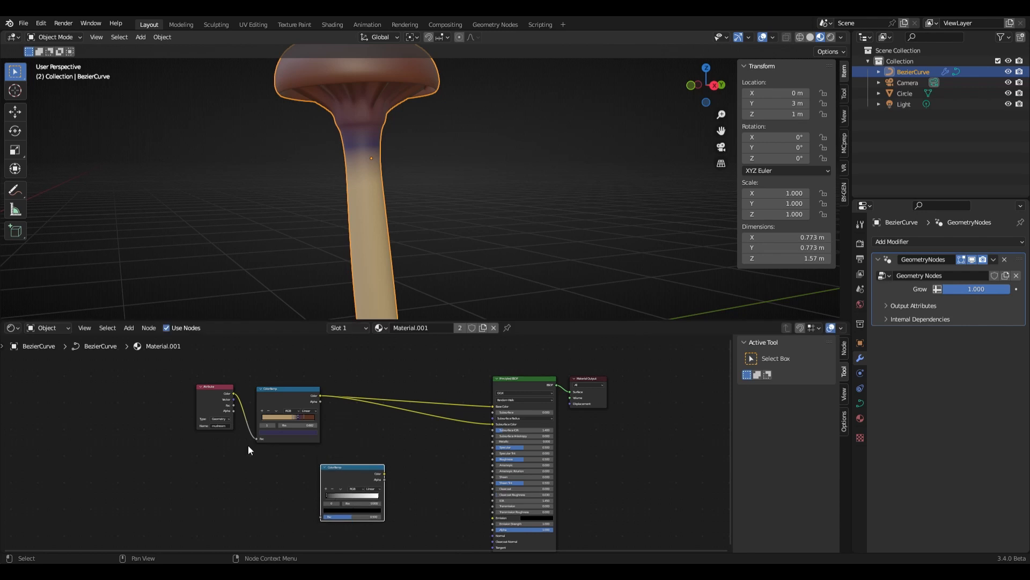
left_click_drag(233, 393, 322, 517)
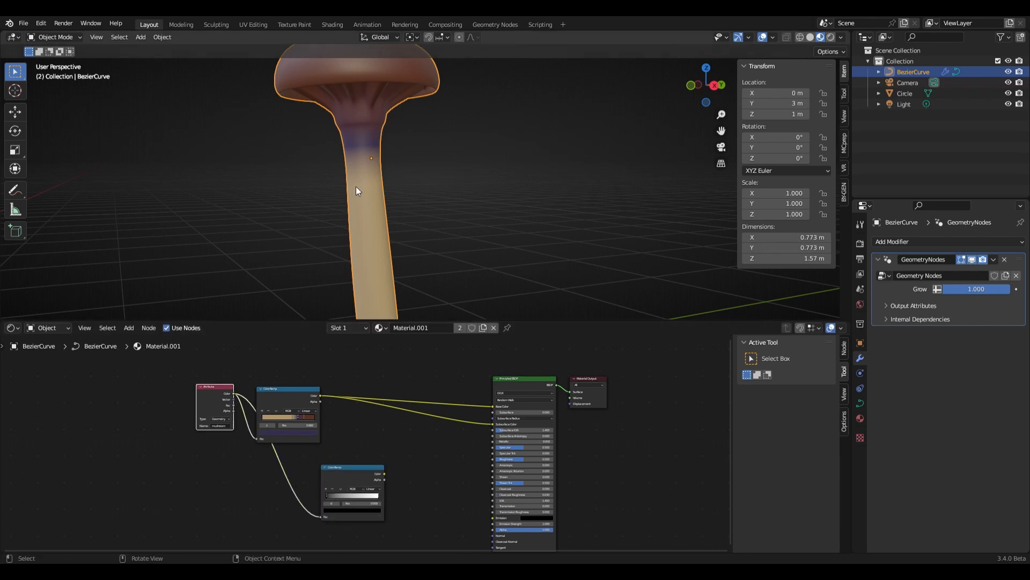
Move the second ColorRamp's black stop past the ramp's middle and lighten it to dark grey with value 0.020.
scroll(375, 134, "down", 2)
scroll(376, 454, "up", 2)
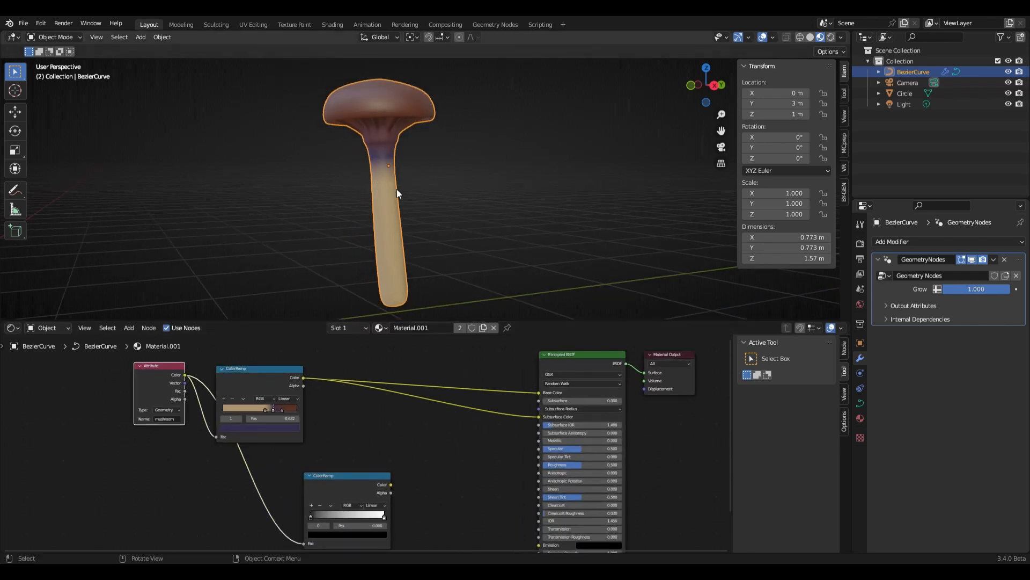
middle_click_drag(349, 471, 401, 420)
left_click_drag(401, 420, 342, 414)
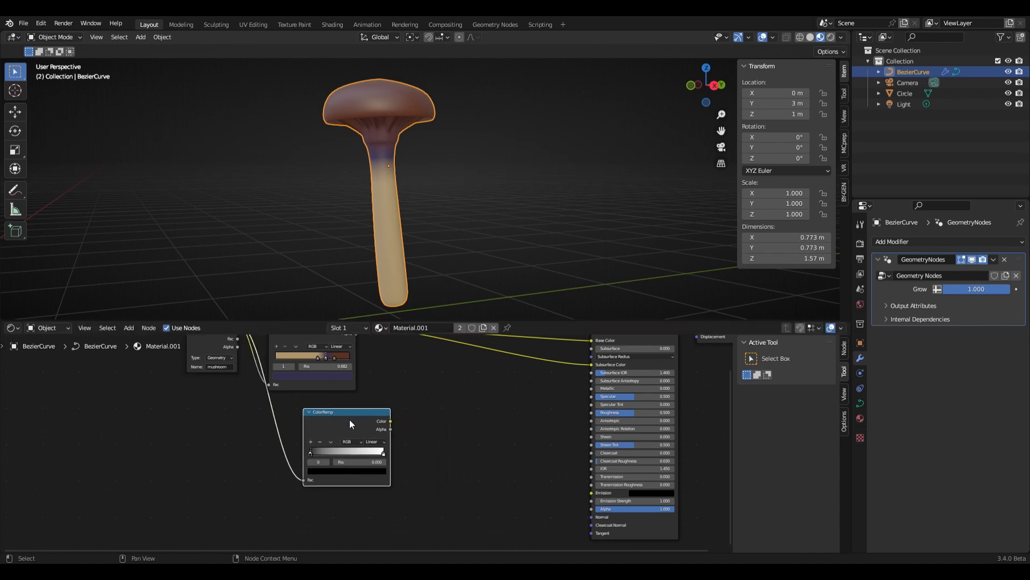
scroll(353, 430, "up", 2)
left_click_drag(281, 456, 330, 458)
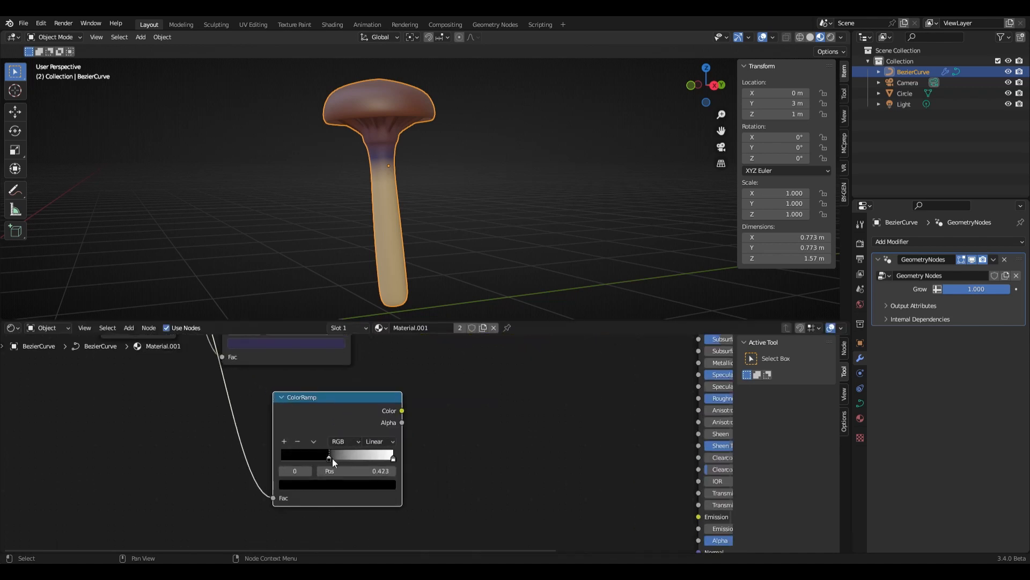
left_click(357, 483)
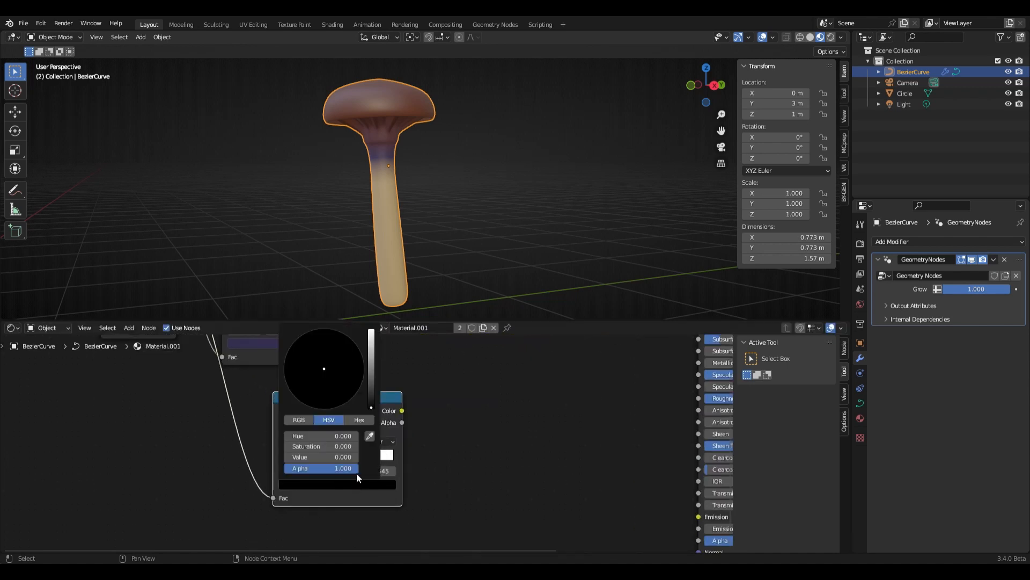
left_click_drag(369, 405, 370, 399)
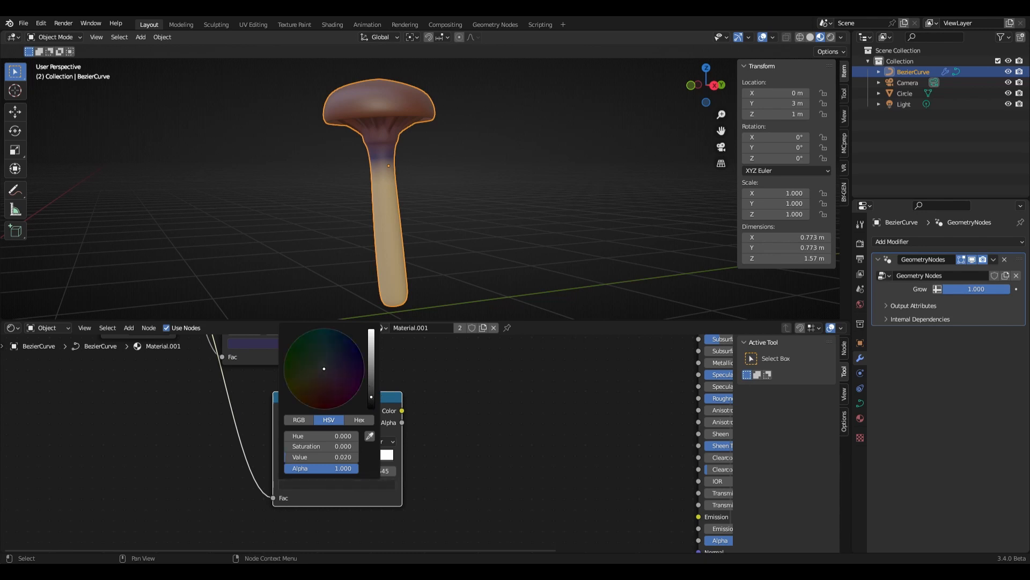
Place the second ColorRamp's white stop at position 0.841, darken it to dark grey and use Ease interpolation.
left_click(375, 459)
left_click(354, 484)
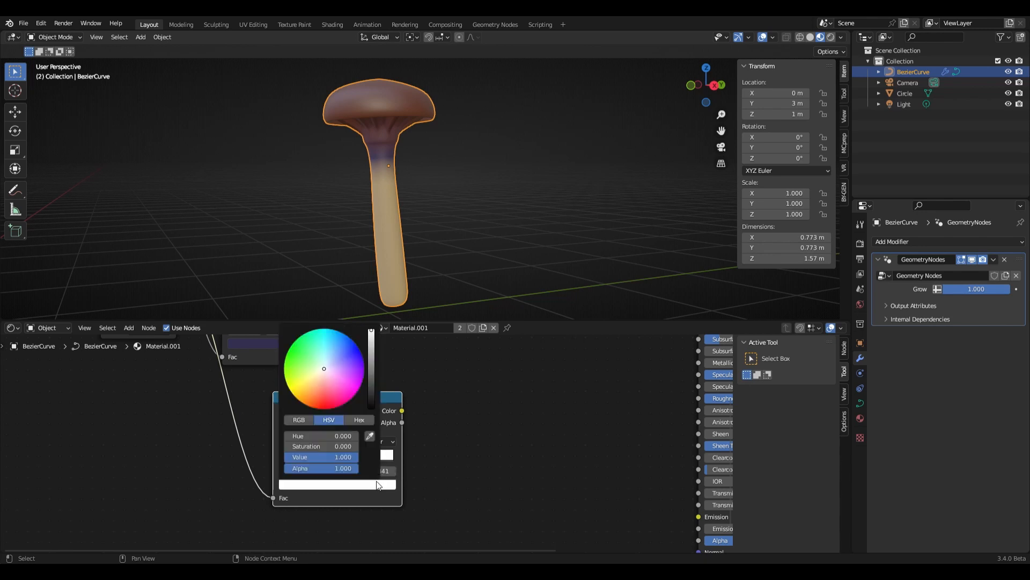
left_click(372, 392)
left_click(387, 441)
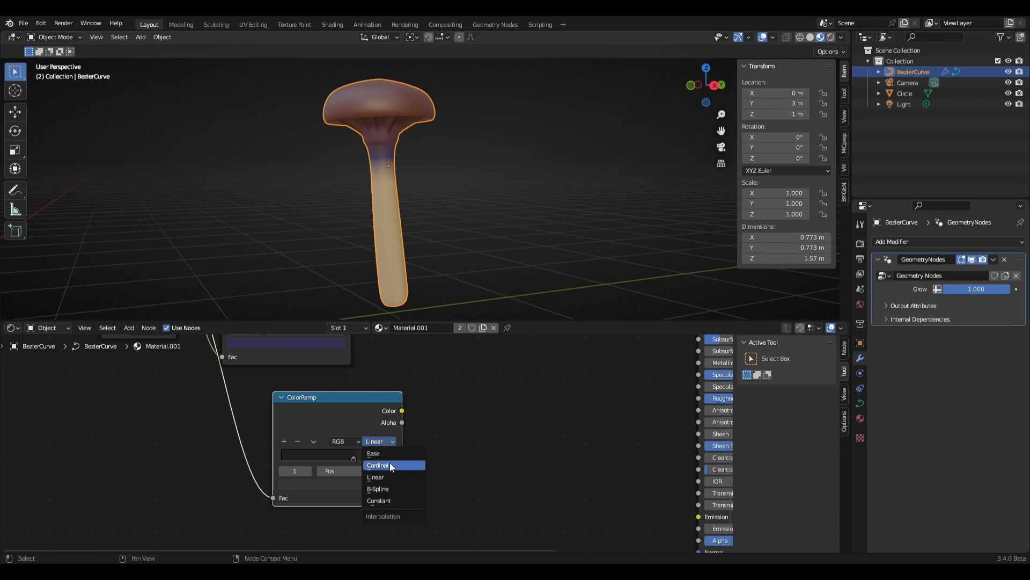
left_click(390, 453)
Link the second ColorRamp's Color output to the Principled BSDF's Subsurface input.
scroll(445, 414, "down", 5)
middle_click_drag(440, 416, 393, 477)
left_click_drag(367, 471, 570, 398)
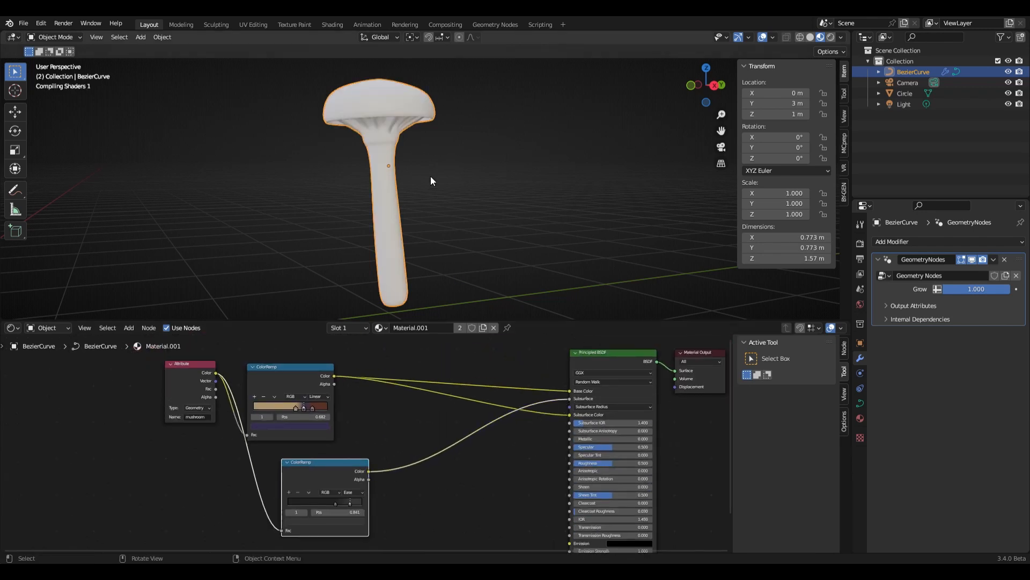
scroll(431, 176, "up", 2)
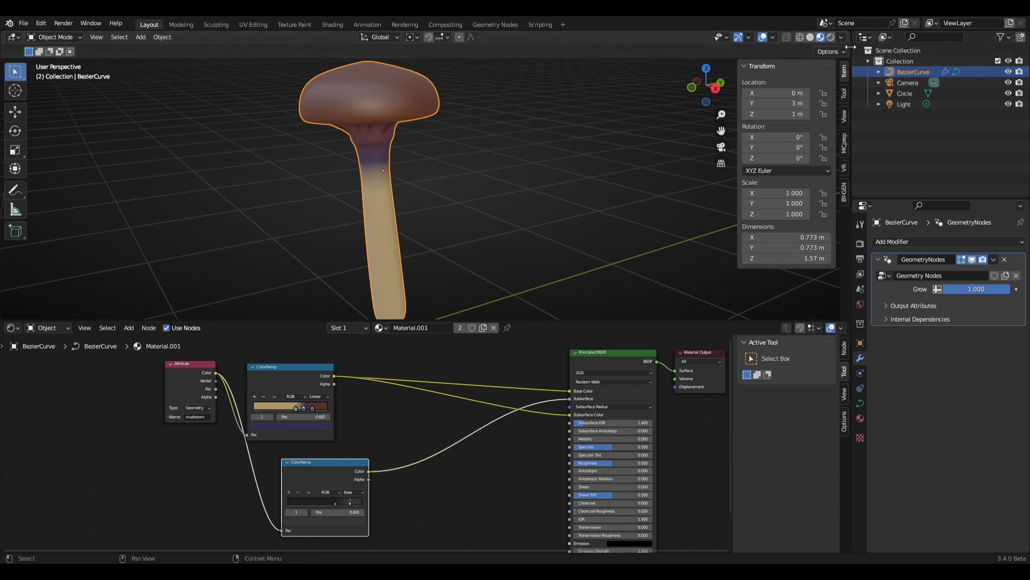
Show the viewport in rendered shading and set the render engine to Cycles.
left_click(831, 37)
left_click(860, 243)
left_click(951, 242)
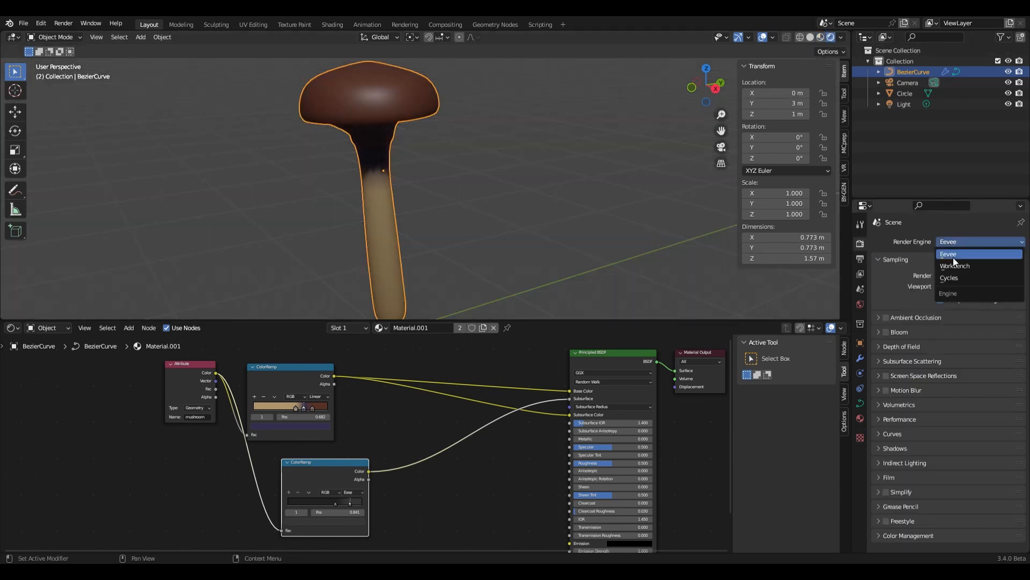
left_click(959, 276)
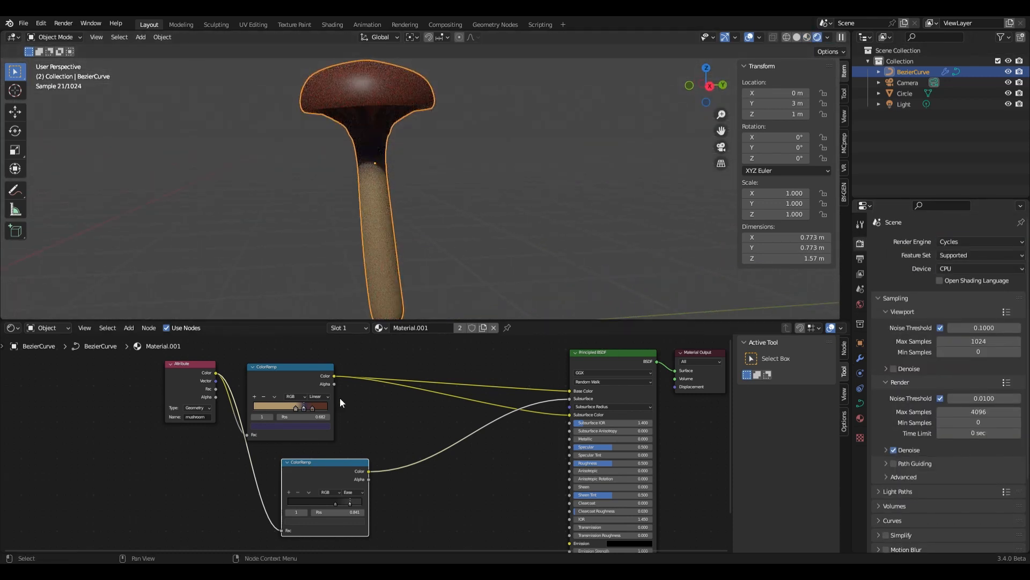
Brighten the color of the second ColorRamp's last stop to a medium grey for stronger subsurface scattering.
scroll(321, 417, "up", 4)
left_click_drag(358, 427, 362, 427)
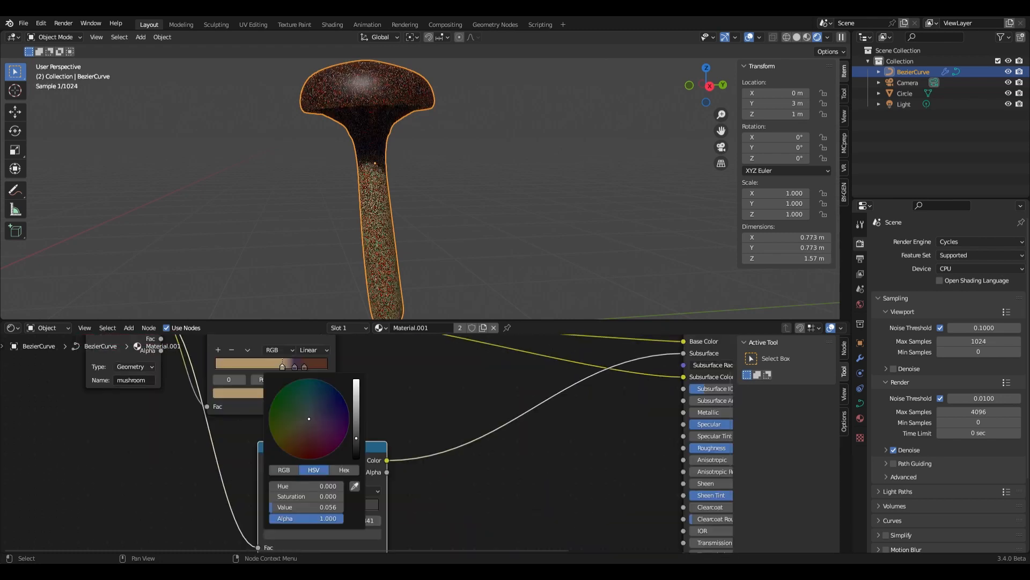
left_click_drag(356, 430, 356, 421)
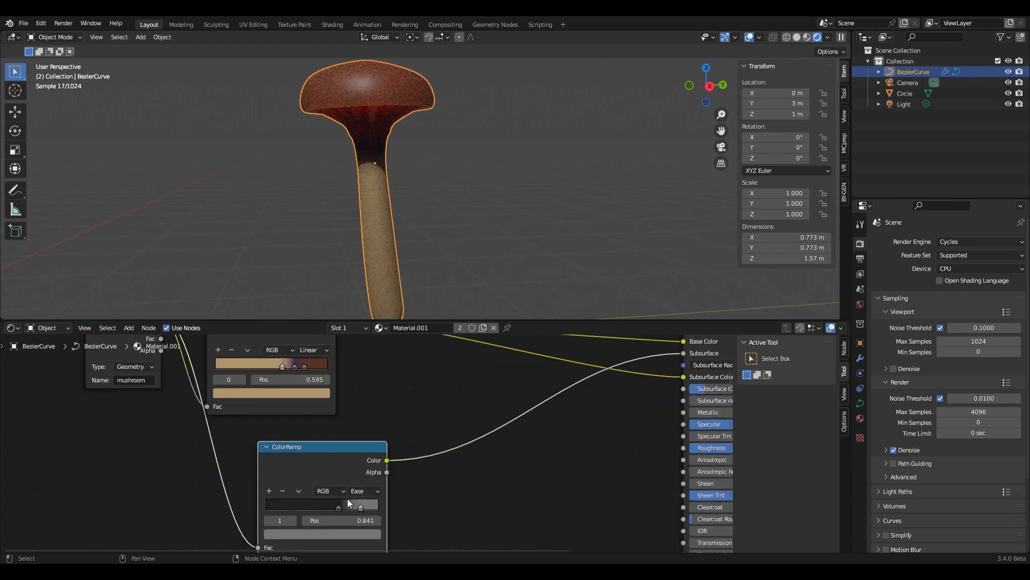
Reverse the second ColorRamp so medium grey comes before dark grey, with the dark stop at position 0.773.
left_click(336, 507)
left_click(401, 494)
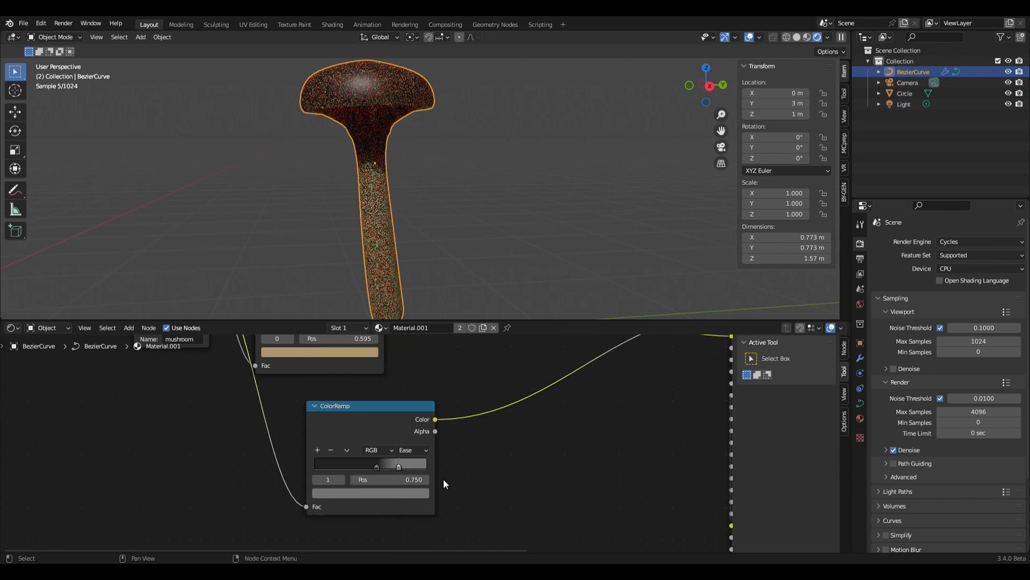
mouse_move(402, 467)
left_mouse_down()
mouse_move(364, 467)
mouse_move(402, 467)
left_mouse_up()
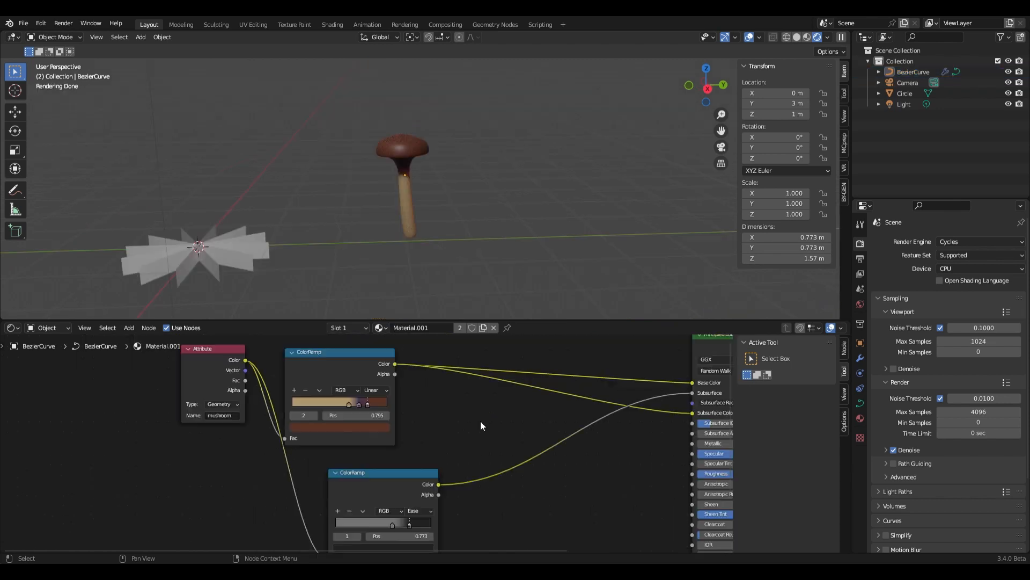
Join the first ColorRamp's output links in a reroute and place a color Mix node between ramp and reroute.
scroll(450, 420, "down", 1)
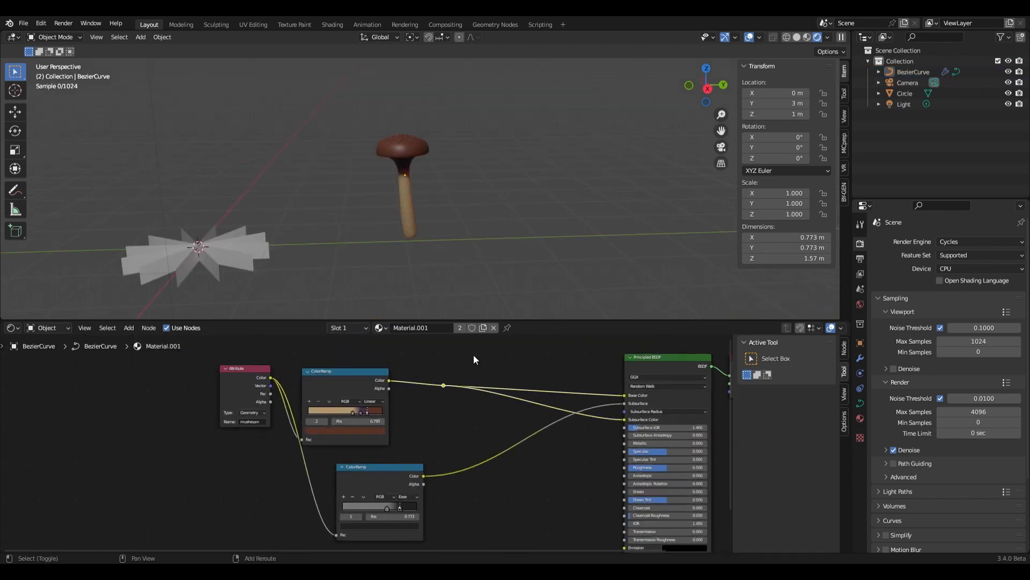
key("shift+a")
left_click(420, 403)
type("mix")
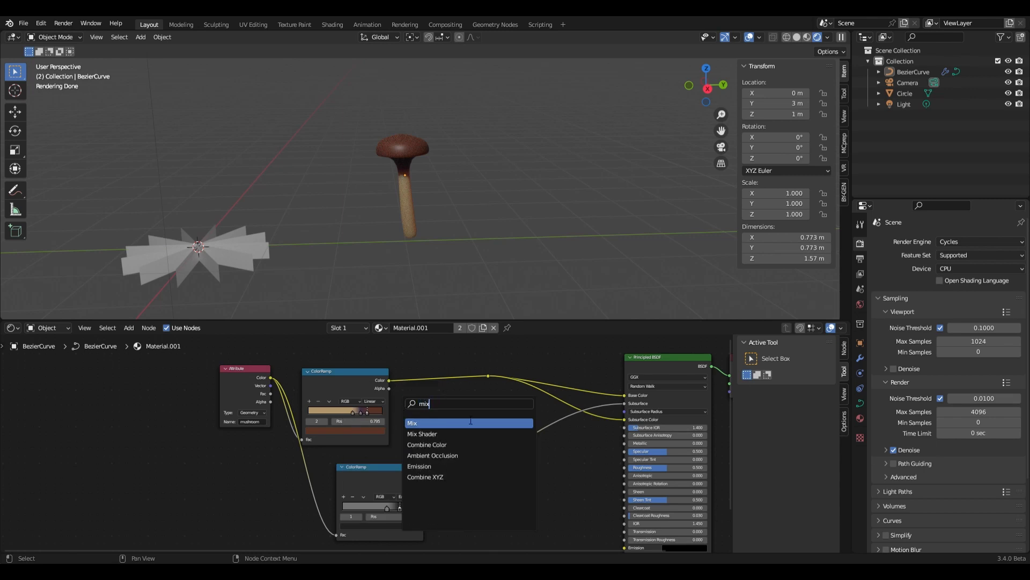
left_click(471, 423)
left_click(453, 385)
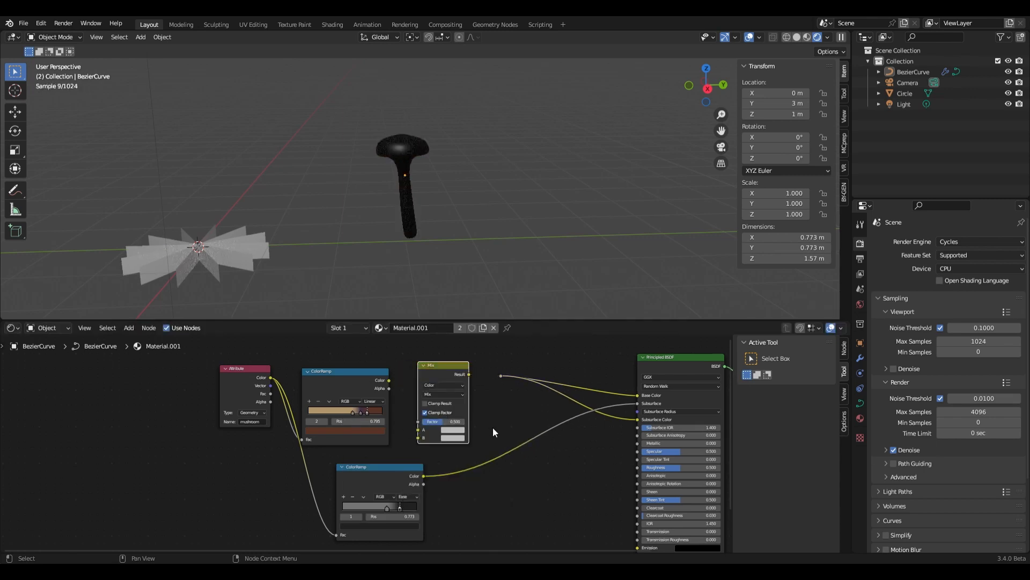
Set the Mix node's blending mode to Darken and its B color to black with value 0.
scroll(493, 428, "up", 2)
left_click(456, 365)
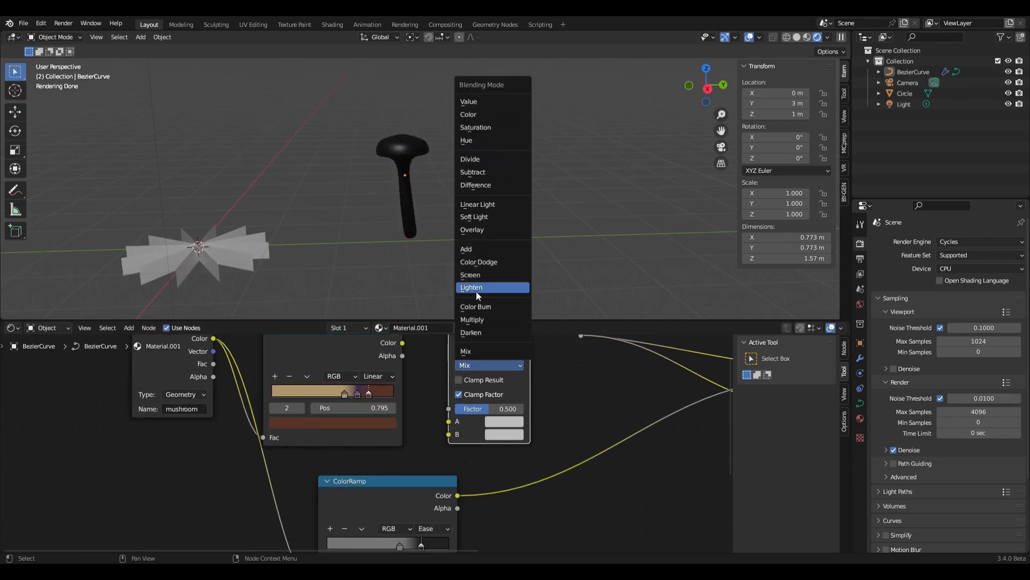
left_click(472, 332)
left_click(504, 421)
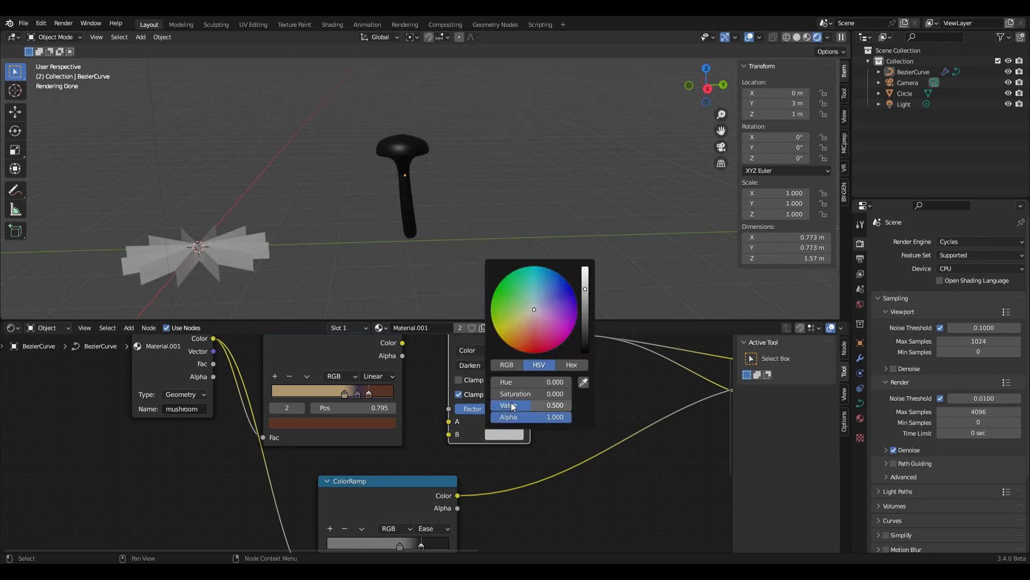
left_click(511, 402)
type("0")
key("Return")
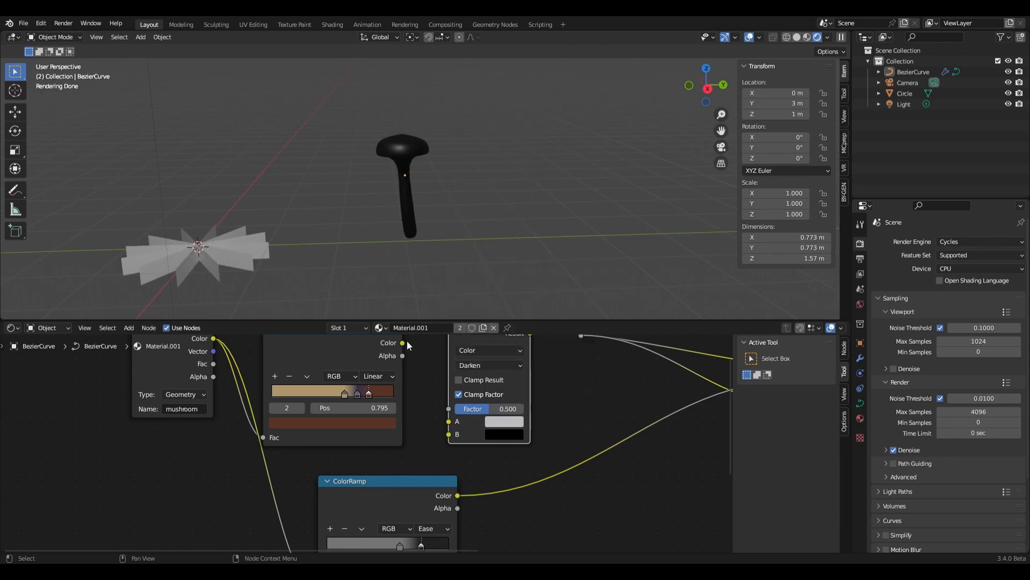
Connect the first ColorRamp's Color output to the Darken node's A input and move the Attribute and ColorRamp nodes farther from it.
left_click_drag(403, 343, 449, 421)
left_click(404, 344)
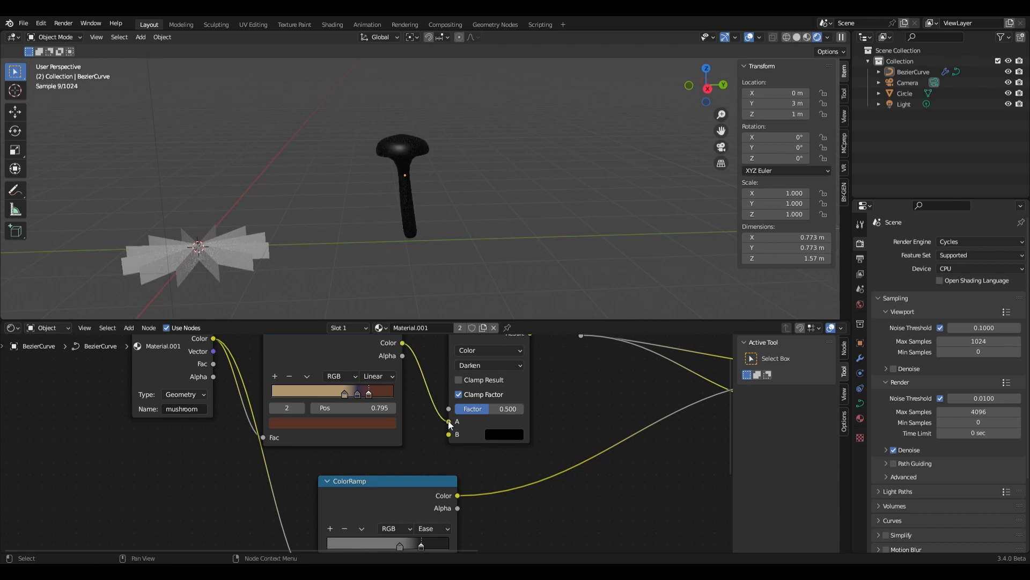
scroll(449, 422, "down", 6)
left_click_drag(191, 368, 333, 391)
key("g")
left_click(288, 389)
Add a Noise Texture node and place it below the existing Attribute and ColorRamp nodes.
key("shift+a")
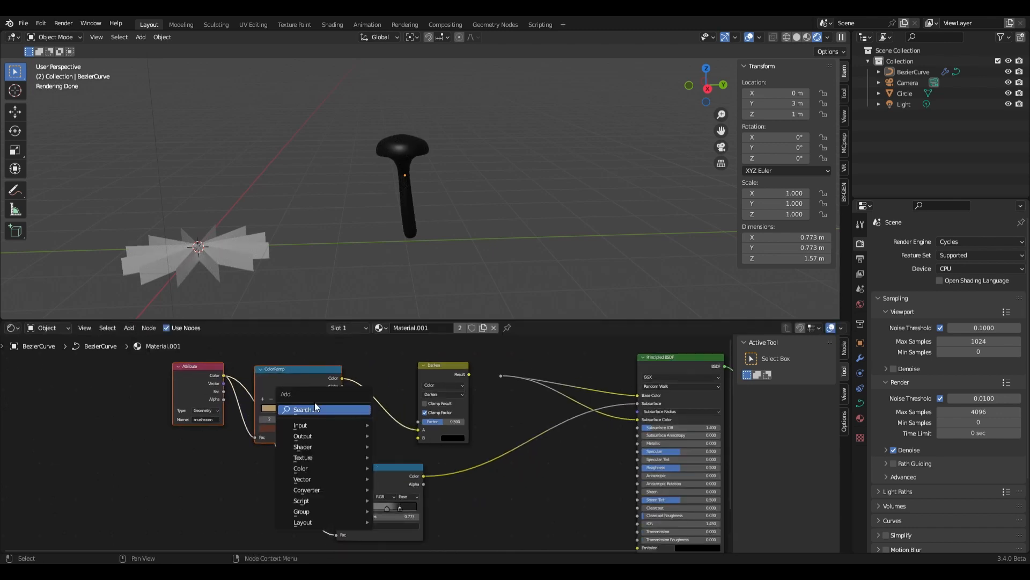
left_click(314, 408)
type("noise")
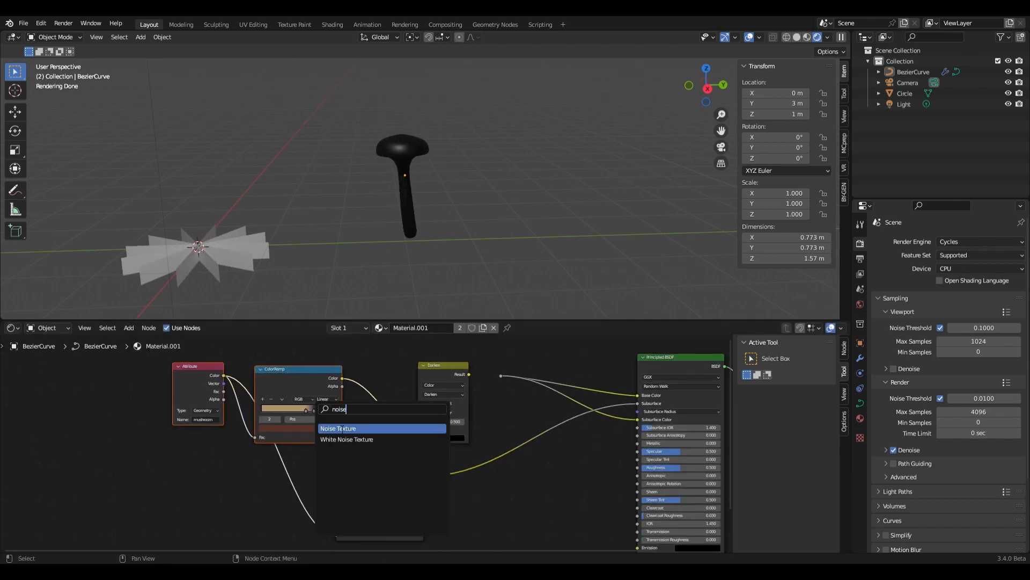
key("Return")
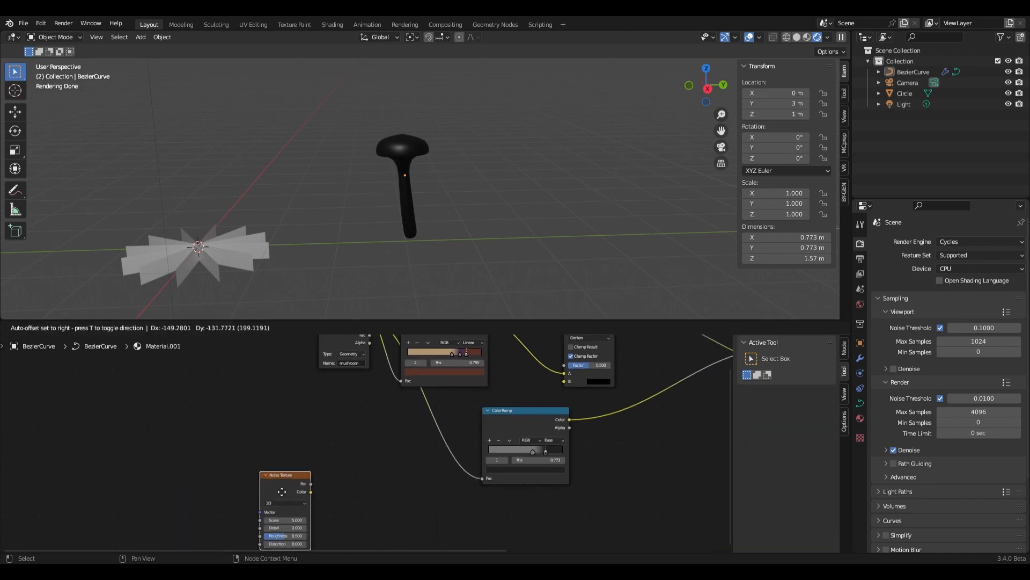
left_click(281, 492)
Add a ColorRamp fed by the Noise Texture's Fac and connect its Color to the Darken node's Factor.
key("shift+a")
left_click(256, 432)
type("color")
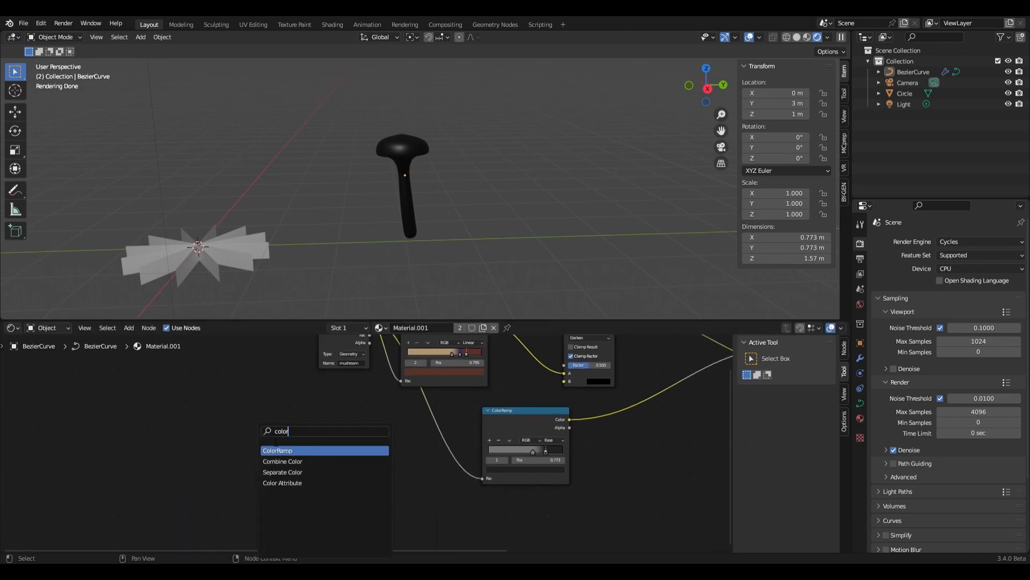
key("Return")
left_click(374, 468)
left_click_drag(310, 484, 340, 505)
left_click_drag(420, 446, 565, 365)
Connect the Darken node's Result to the reroute feeding the Principled BSDF and switch the viewport to Material Preview.
middle_click_drag(430, 249, 462, 244)
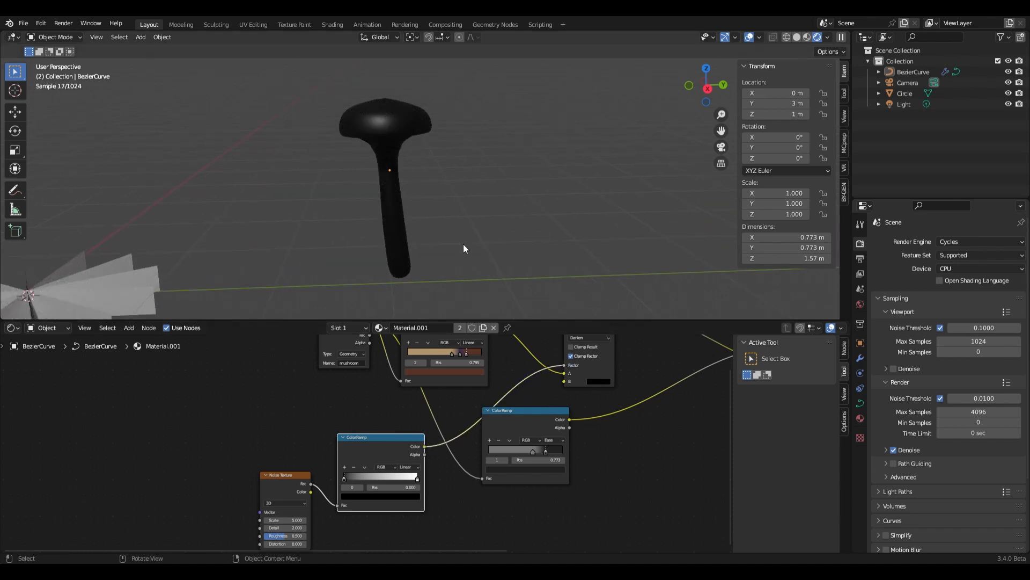
middle_click_drag(572, 410, 515, 448)
left_click_drag(558, 357, 590, 358)
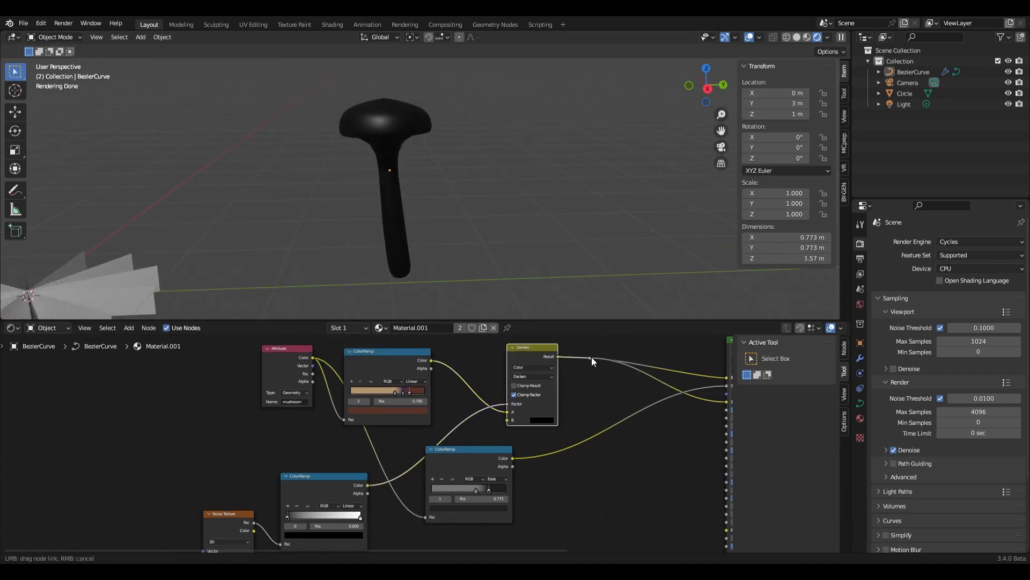
scroll(443, 150, "up", 3)
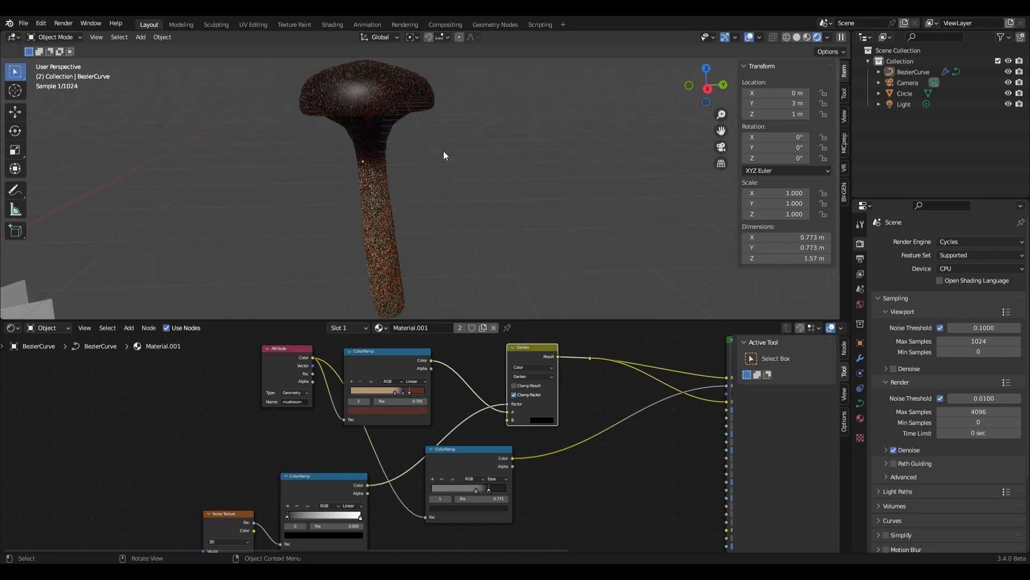
middle_click_drag(441, 151, 441, 250)
left_click(807, 37)
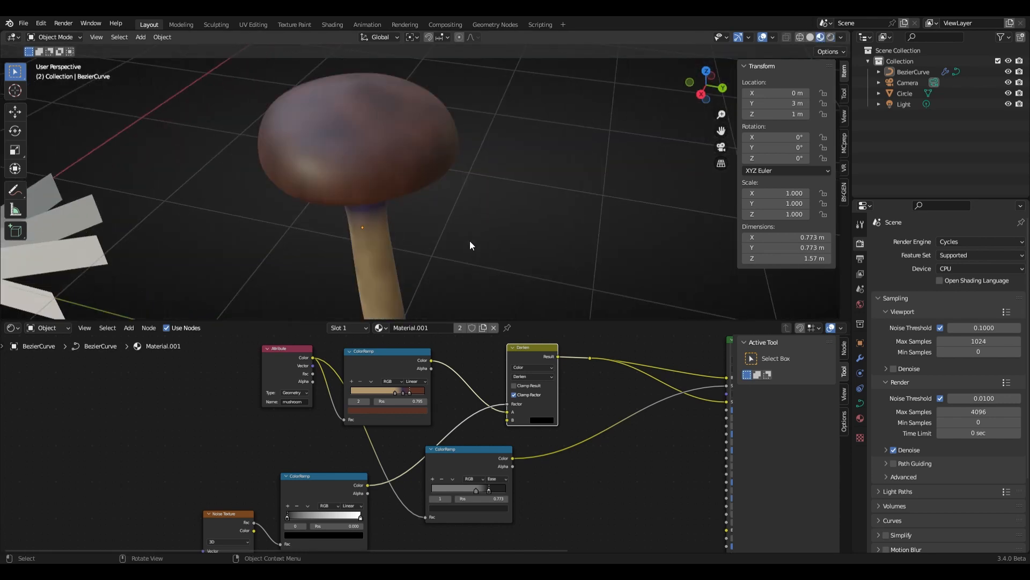
Recolor the noise ColorRamp's stops to medium grey and light grey and move them closer together, with the medium grey stop at 0.341.
middle_click_drag(279, 522, 392, 426)
left_click(473, 421)
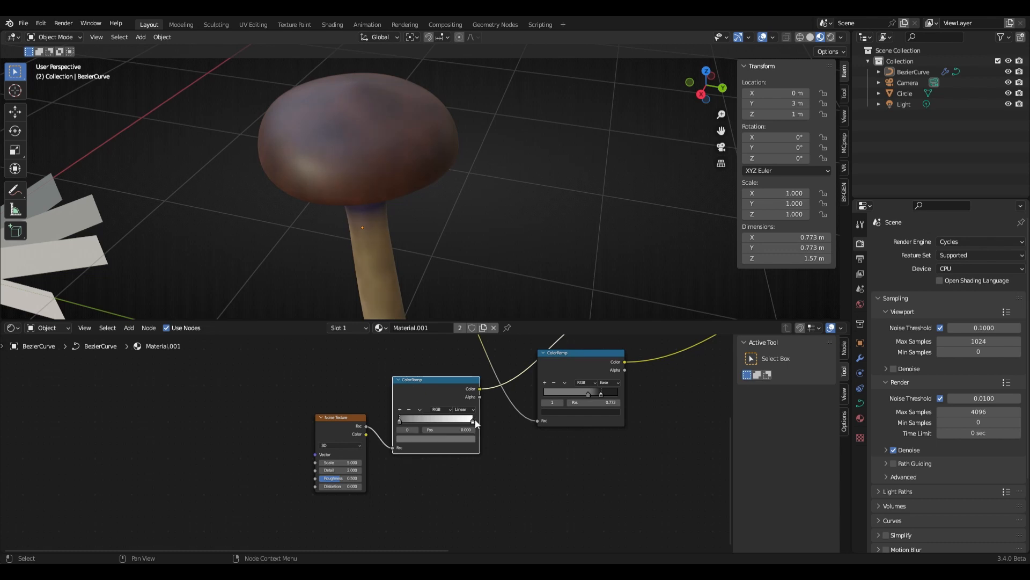
left_click(435, 439)
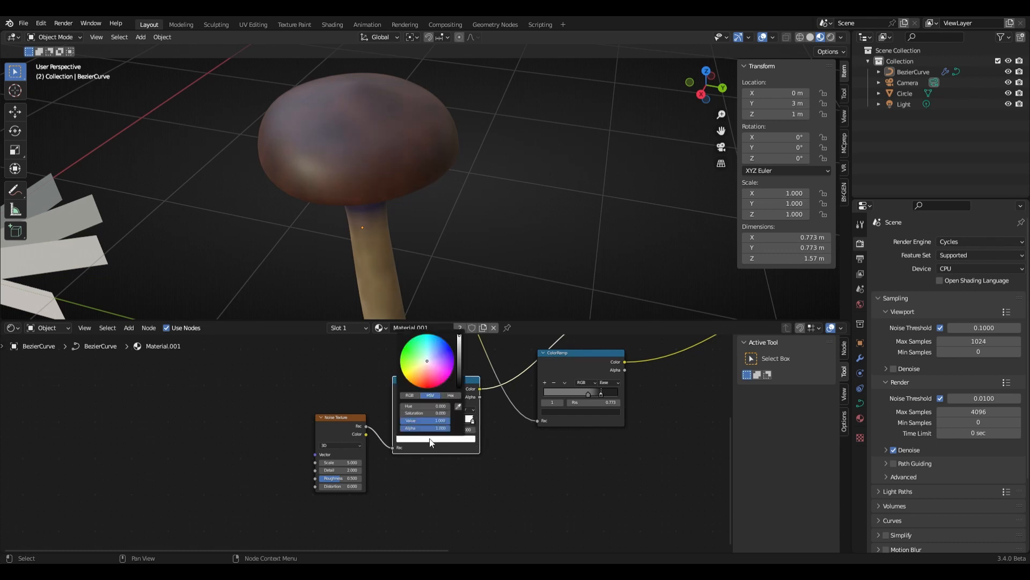
mouse_move(459, 351)
left_mouse_down()
mouse_move(459, 365)
mouse_move(459, 343)
left_mouse_up()
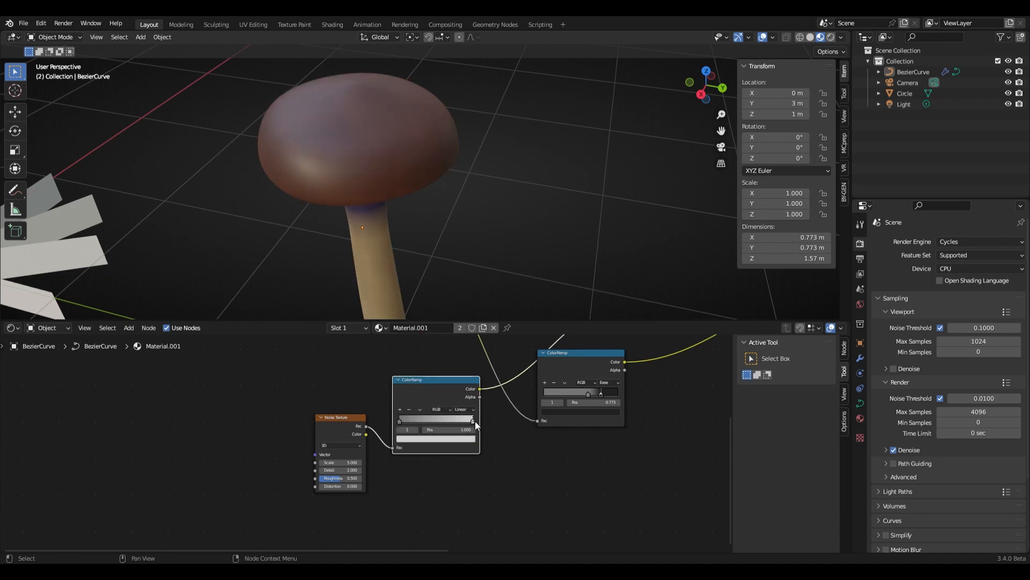
left_click_drag(399, 422, 425, 420)
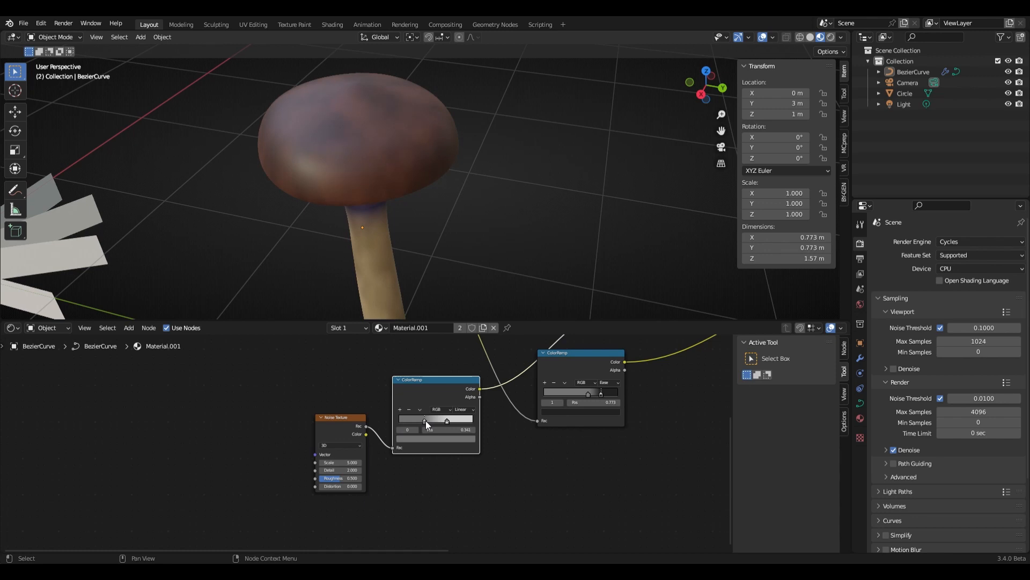
Set the Noise Texture's Detail to 11, Roughness to 0.783 and Distortion to 0.450.
scroll(367, 466, "up", 2)
left_click_drag(321, 488, 312, 506)
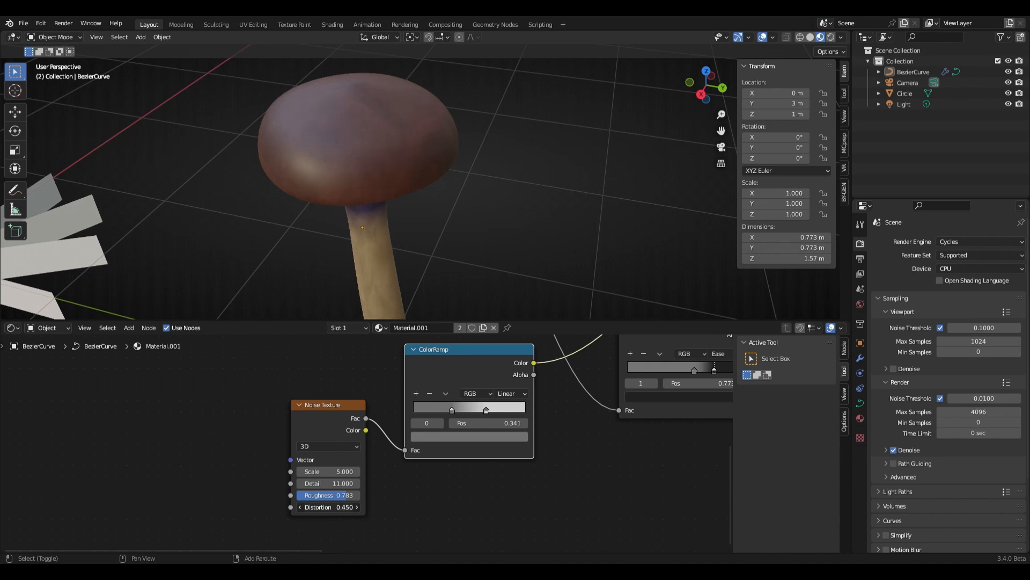
middle_click_drag(468, 270, 424, 264)
scroll(536, 474, "down", 4)
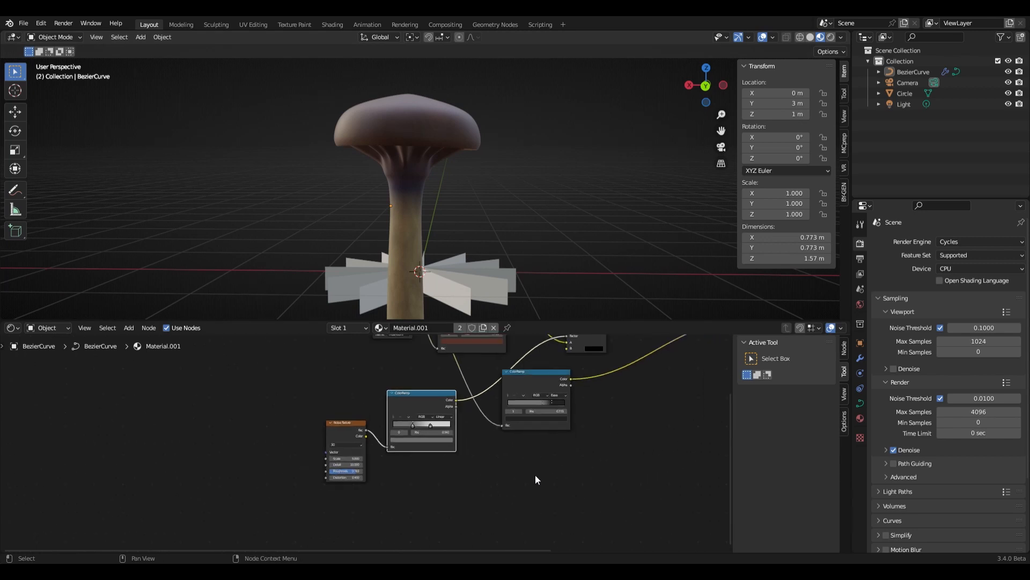
Add a Bump node and place it below the subsurface ColorRamp, ahead of the Principled BSDF.
scroll(502, 467, "up", 2)
middle_click_drag(501, 466, 444, 480)
key("shift+a")
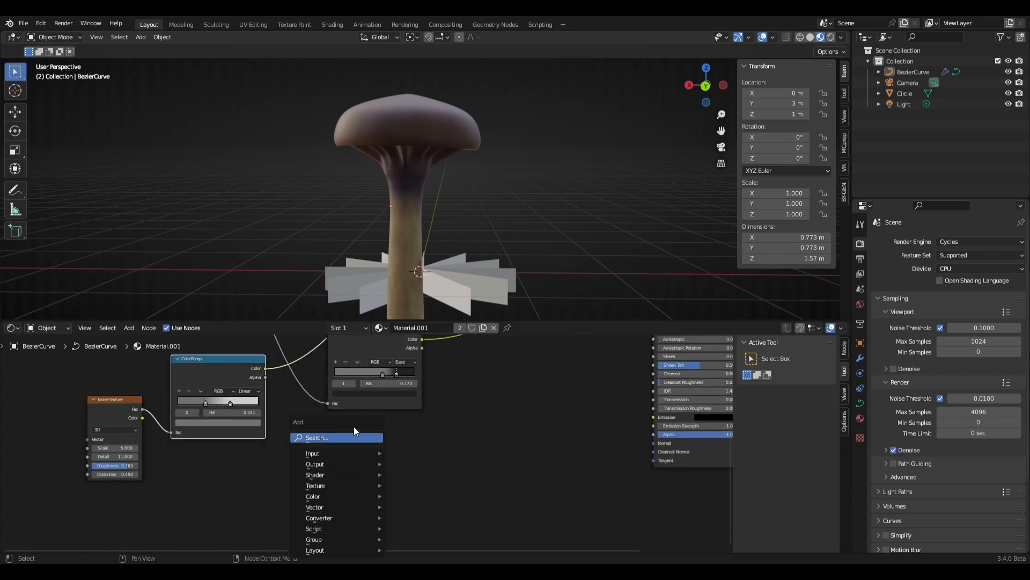
left_click(354, 437)
type("cu")
key("BackSpace")
key("BackSpace")
type("bum")
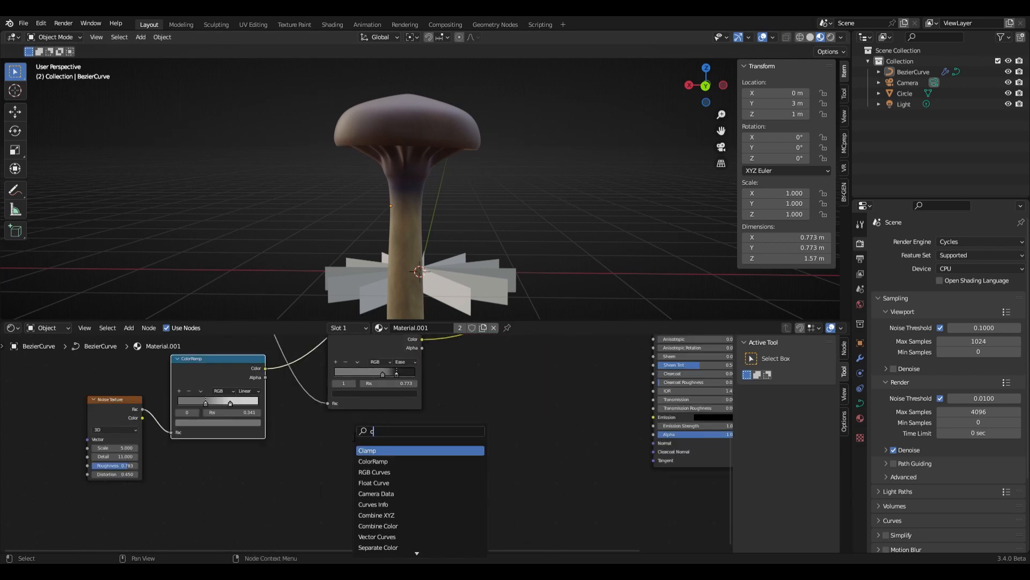
key("Return")
left_click(404, 447)
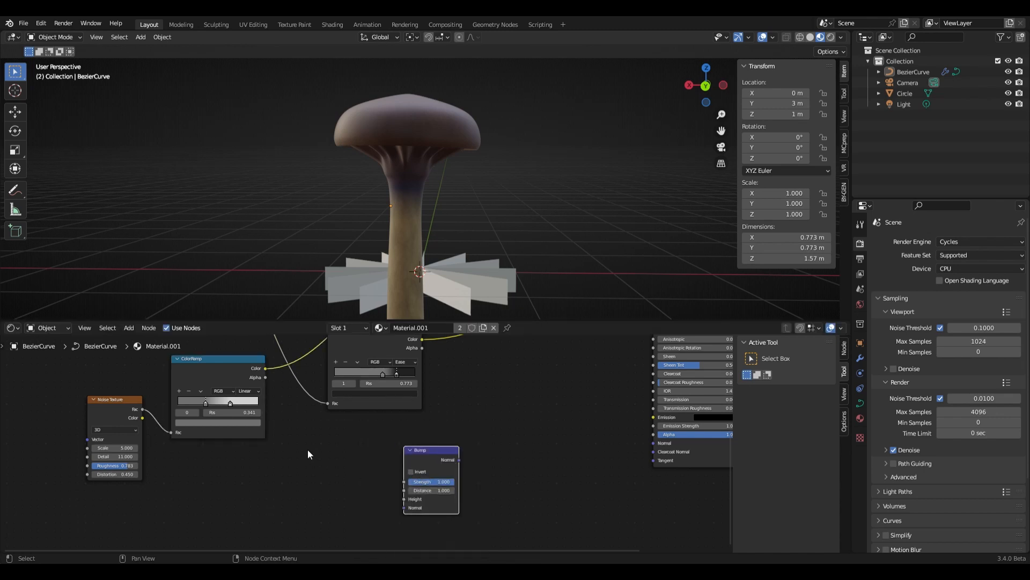
Duplicate the noise ColorRamp, place the copy below it and connect the Noise Texture's Fac to the copy.
left_click(238, 432)
key("shift+d")
left_click(266, 530)
left_click_drag(143, 409, 201, 531)
left_click(171, 502)
left_click_drag(136, 407, 198, 527)
Spread the duplicate ramp from black to light grey and connect it through the Bump node's Height to the Principled BSDF's Normal.
left_click(238, 519)
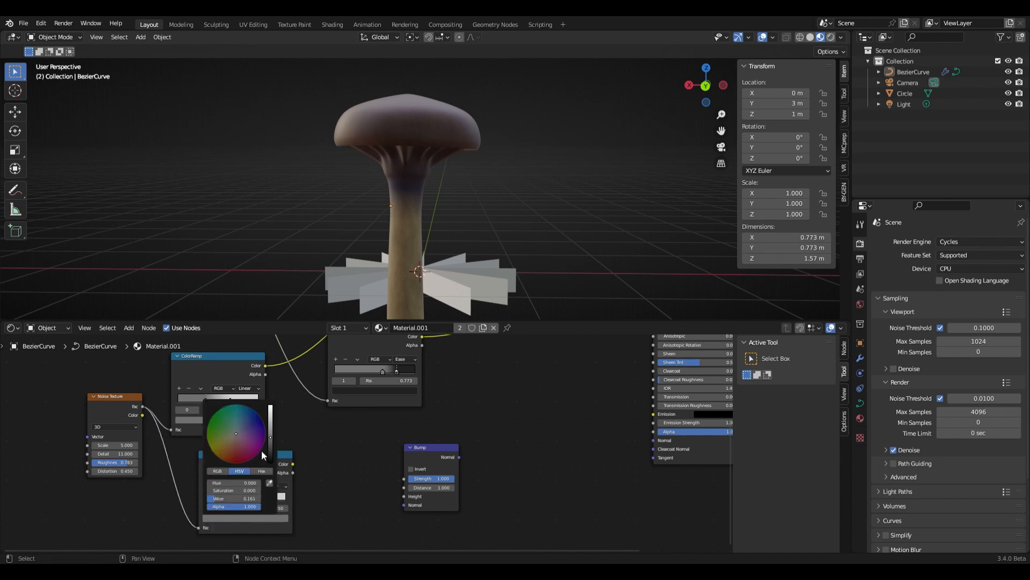
left_click_drag(263, 450, 404, 496)
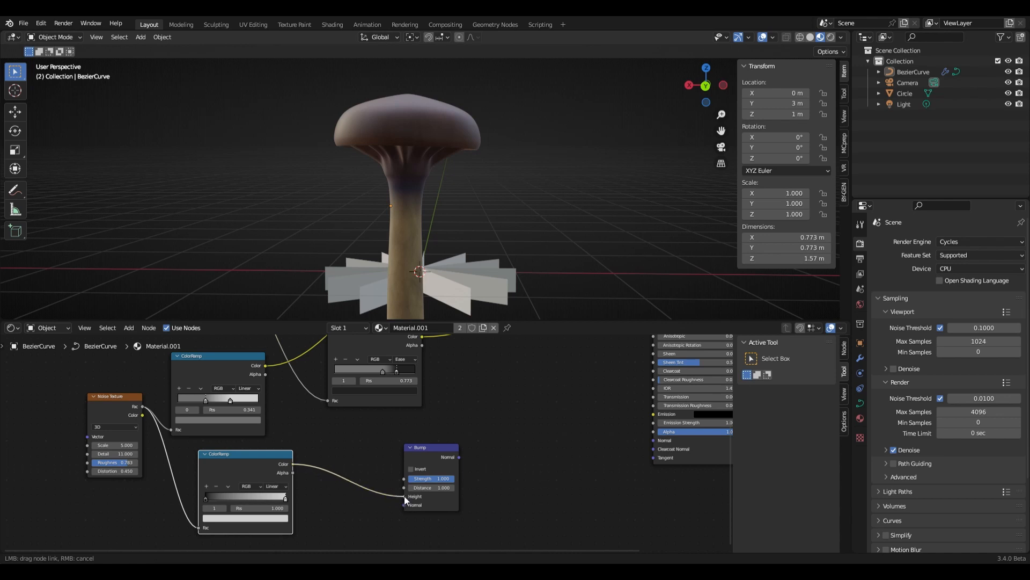
left_click_drag(460, 457, 653, 440)
scroll(462, 190, "up", 3)
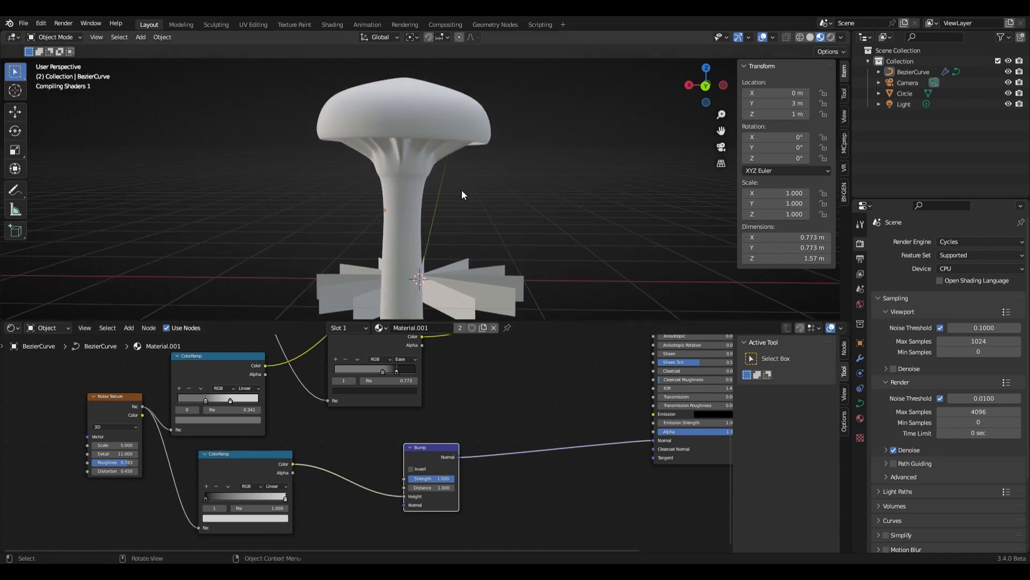
scroll(462, 190, "up", 1)
middle_click_drag(448, 223, 369, 196)
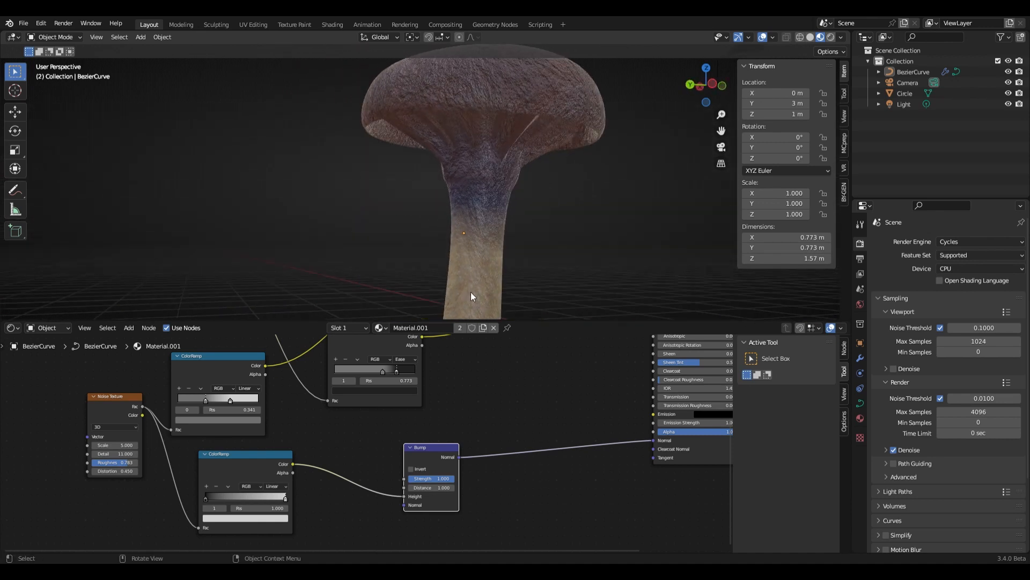
Try Bump node Strength values of 0.01 and 0.08 and check the surface under the cap.
scroll(418, 445, "up", 4)
left_click(413, 430)
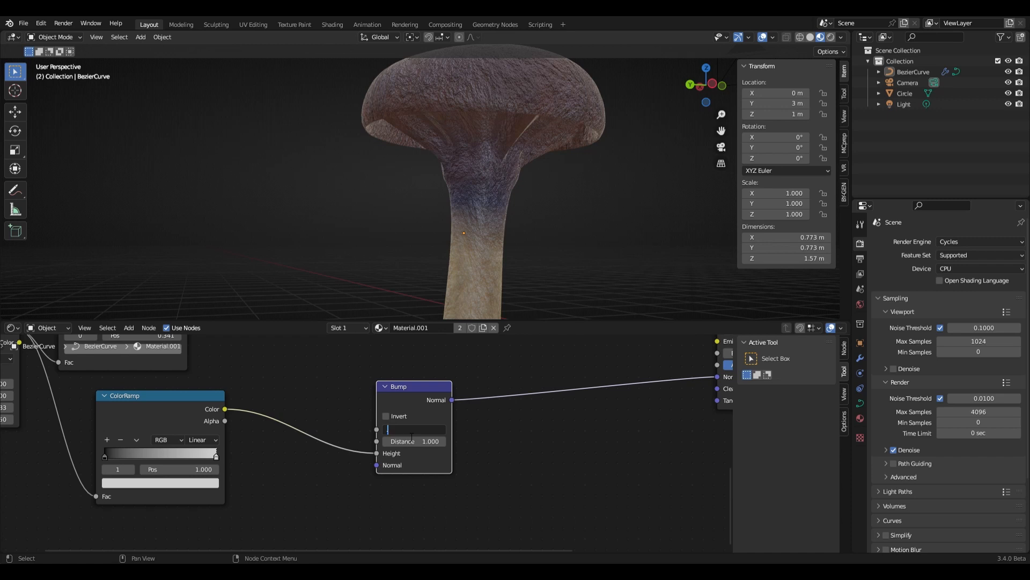
type(".01")
key("Return")
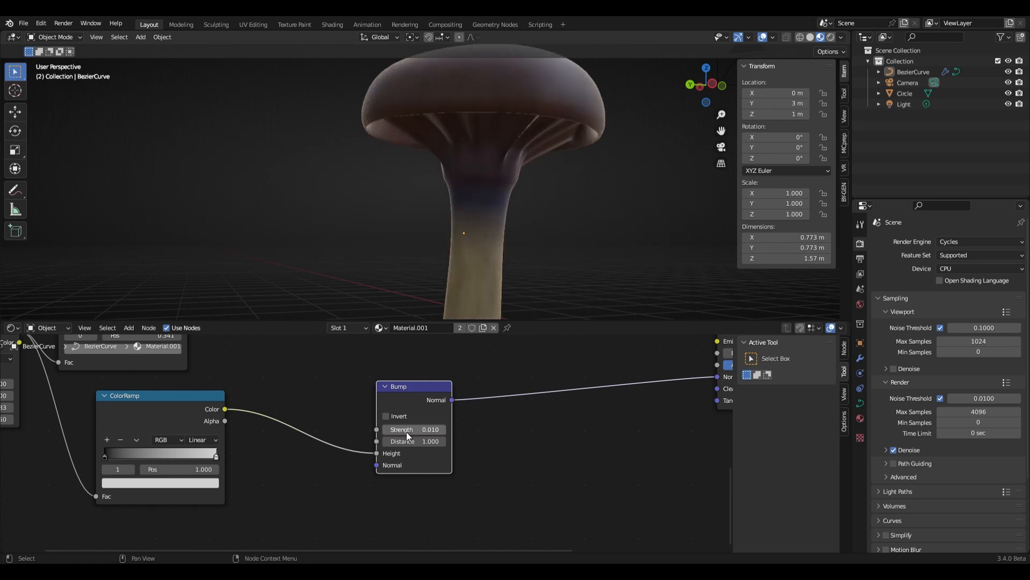
middle_click_drag(508, 237, 474, 248)
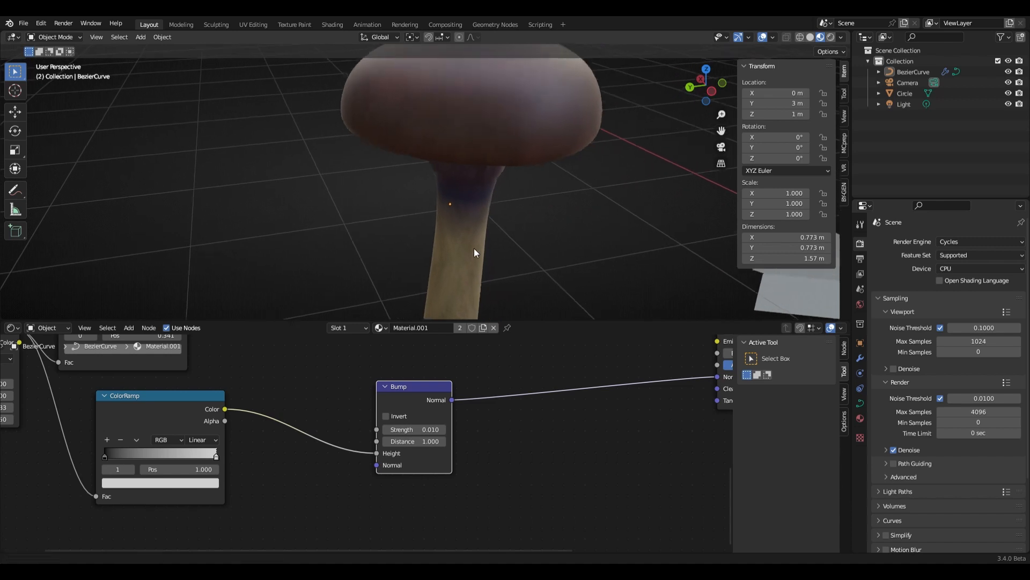
key("BackSpace")
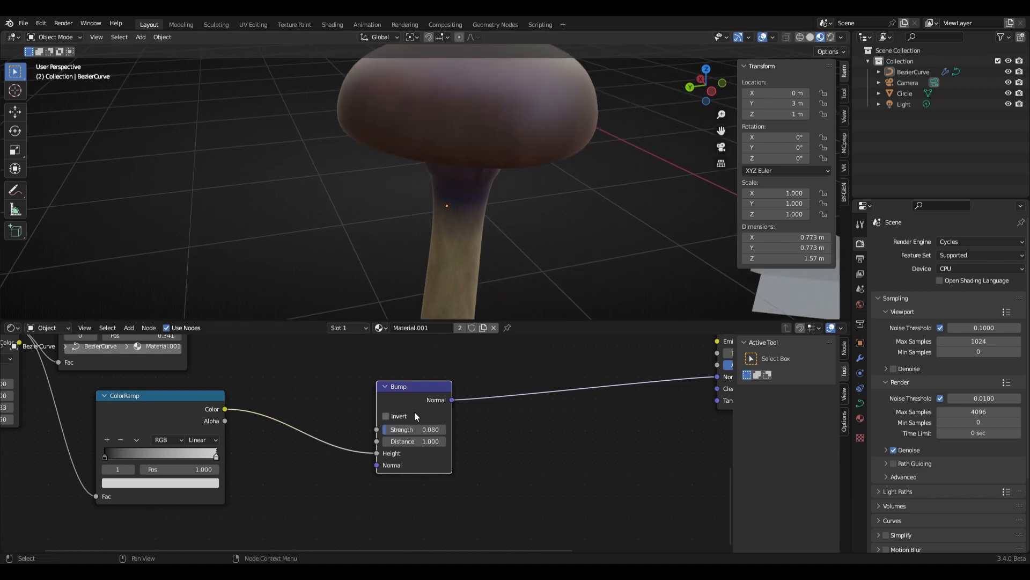
middle_click_drag(463, 247, 466, 201)
scroll(443, 221, "up", 4)
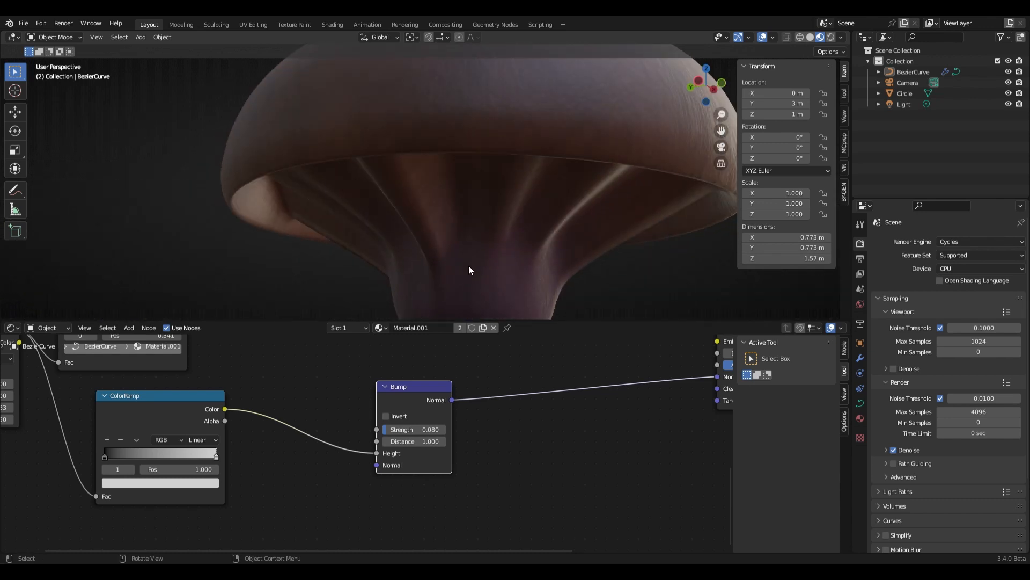
Set the Bump node's Strength to 0.05.
left_click(418, 433)
key("BackSpace")
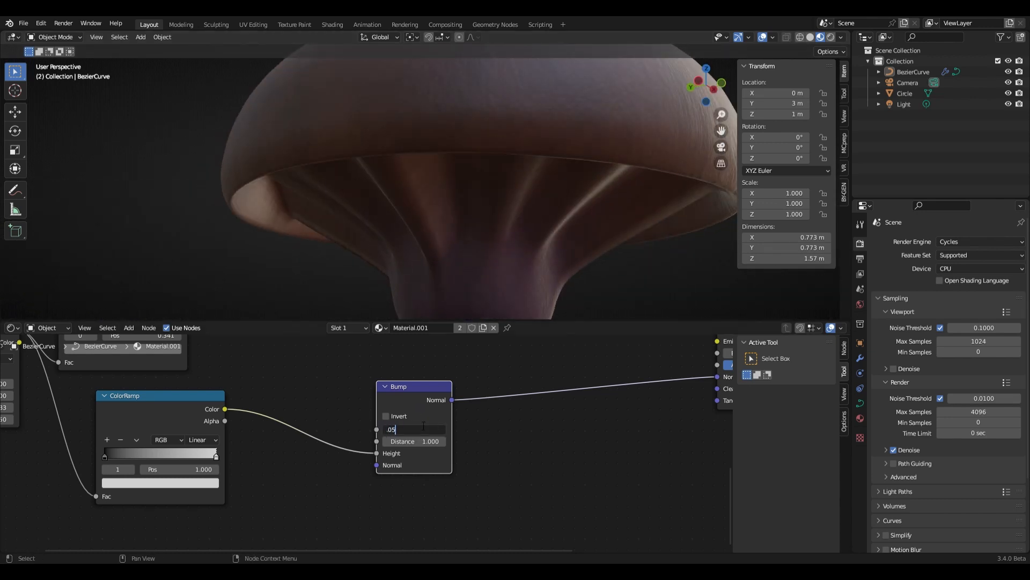
key("Return")
Move the first ColorRamp's brown stop to 0.823 and purple stop to 0.759, and shift the tan stop closer to them.
middle_click_drag(293, 410, 298, 521)
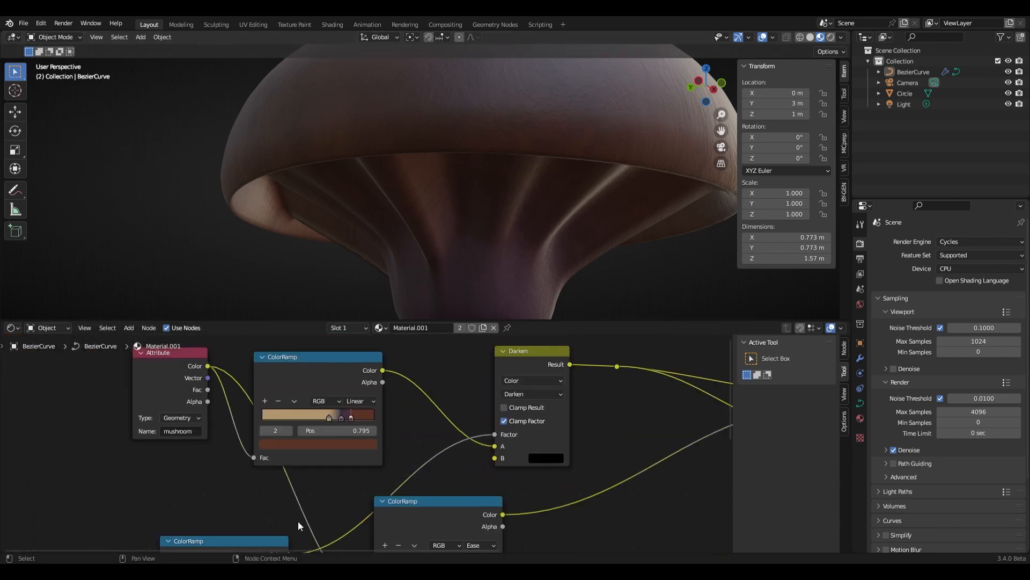
scroll(371, 467, "up", 2)
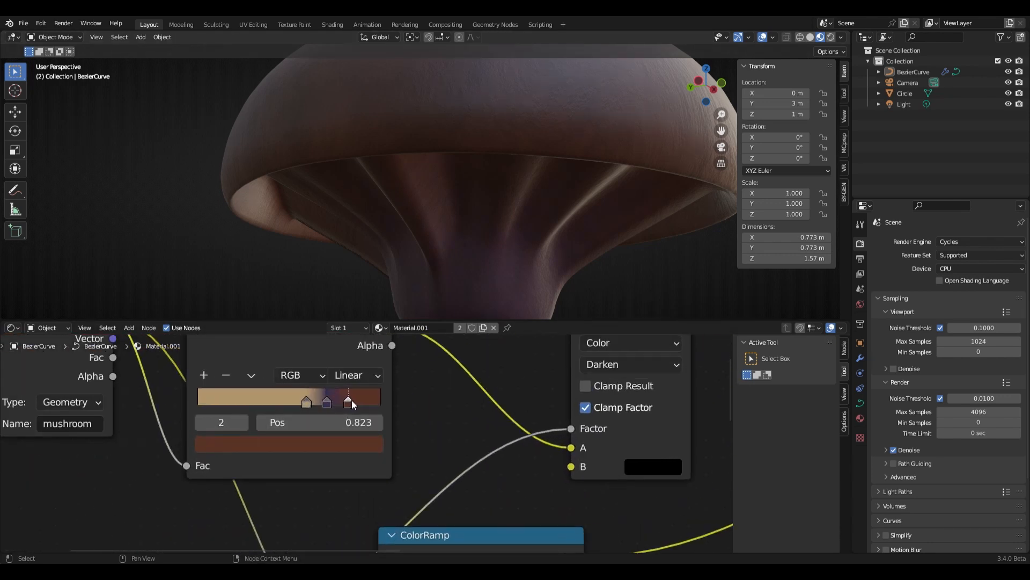
left_click_drag(327, 400, 336, 400)
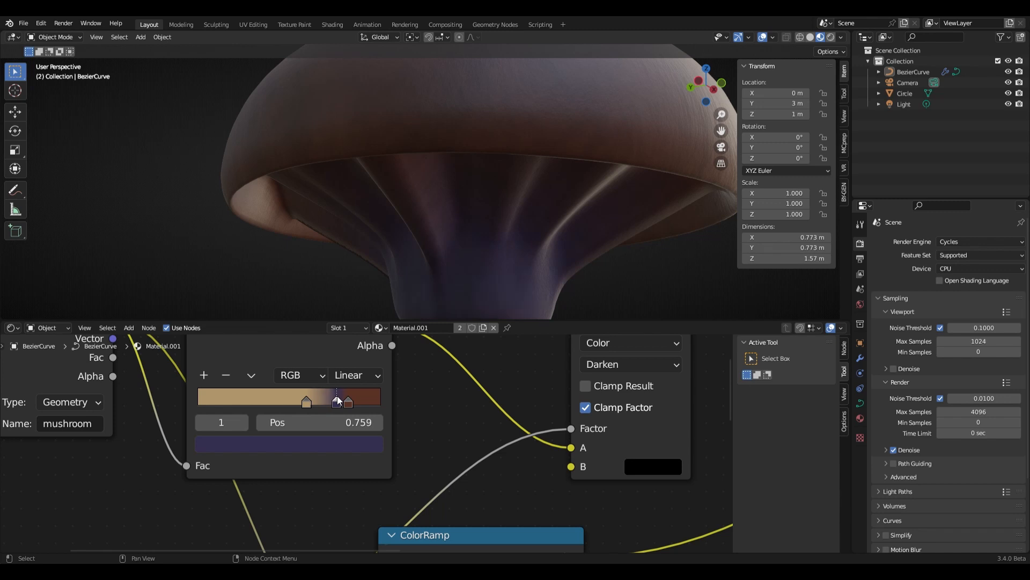
left_click(316, 398)
Recolor the first ColorRamp's purple stop to hue 0.761, saturation 0.370 and value 0.078.
left_click(330, 400)
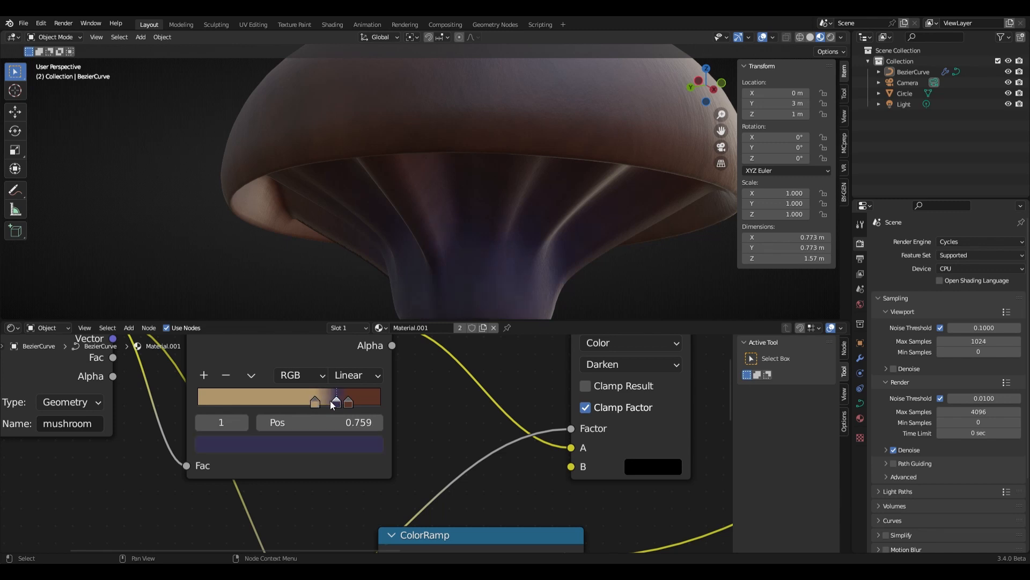
left_click(325, 447)
left_click_drag(296, 251, 281, 261)
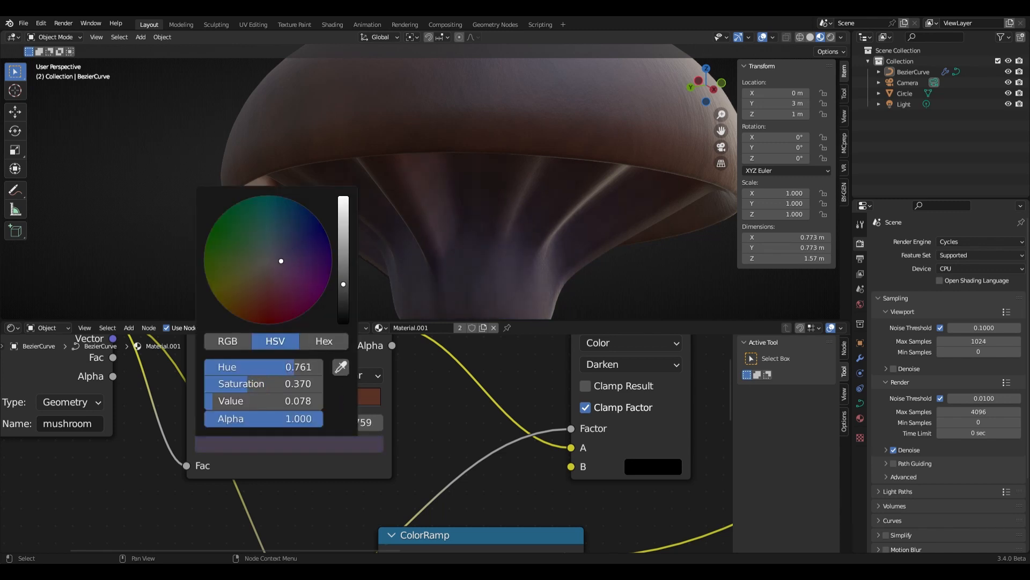
scroll(436, 403, "down", 2)
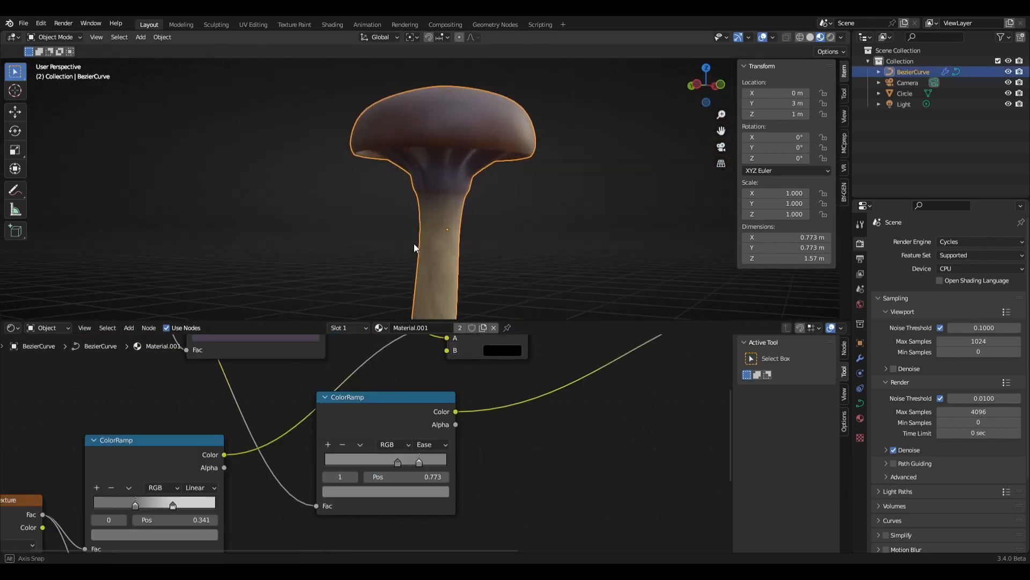
scroll(475, 237, "up", 6)
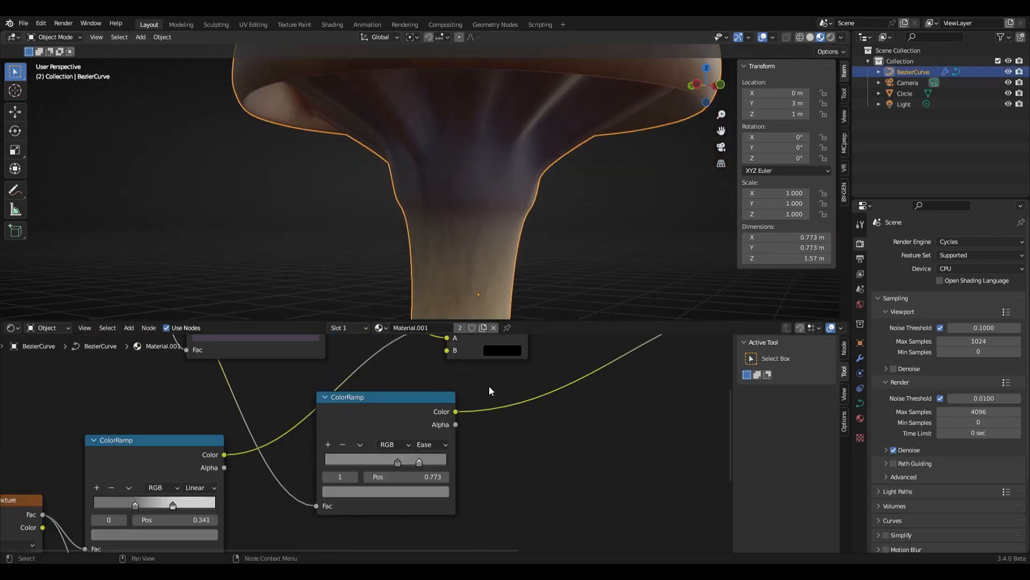
scroll(427, 429, "down", 5)
scroll(432, 443, "up", 3)
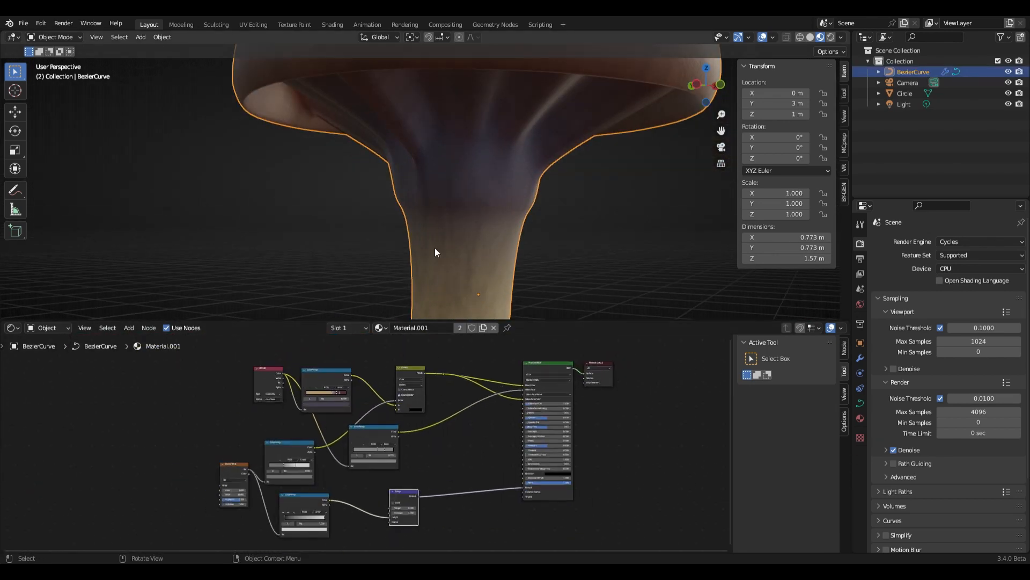
Move the Attribute node further away from the first ColorRamp to spread out the mushroom material's nodes.
scroll(434, 252, "down", 5)
scroll(364, 415, "up", 3)
middle_click_drag(324, 413, 441, 437)
left_click_drag(365, 397, 321, 424)
left_click(321, 425)
scroll(451, 429, "up", 4)
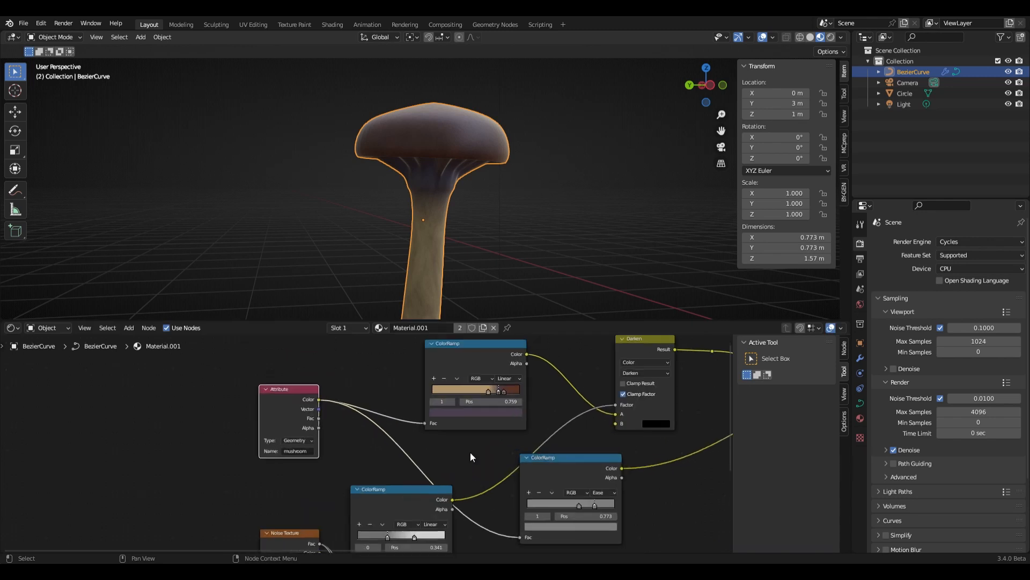
Try the first ColorRamp's tan stop at 0.277, set the purple stop to 0.768, and shift the tan stop close beside the purple one.
left_click_drag(414, 414, 384, 415)
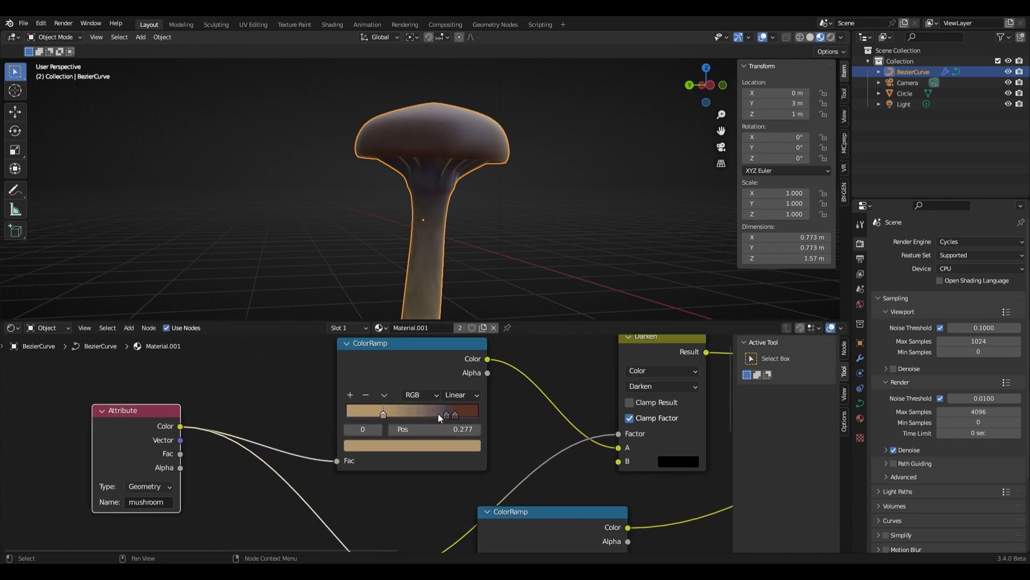
mouse_move(448, 414)
left_mouse_down()
mouse_move(412, 415)
mouse_move(449, 412)
left_mouse_up()
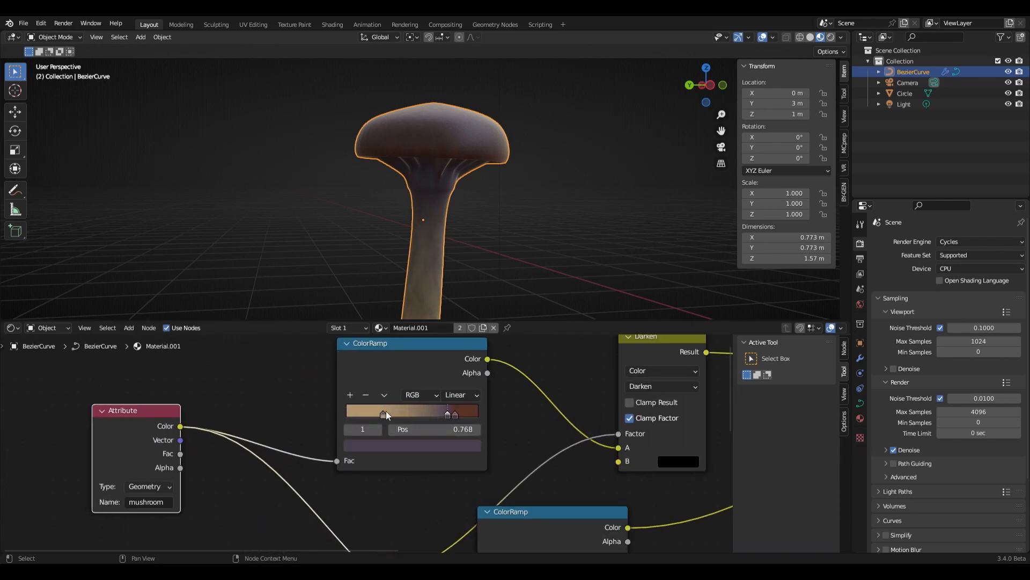
left_click_drag(384, 414, 438, 413)
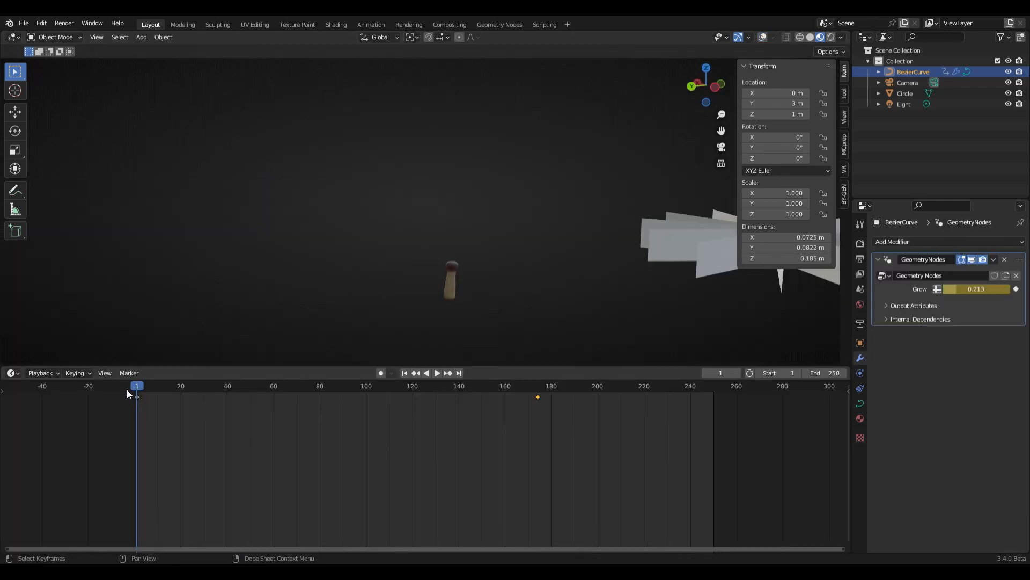
Play the mushroom's growth animation from frame 1 past the second Grow keyframe and stop playback.
key("space")
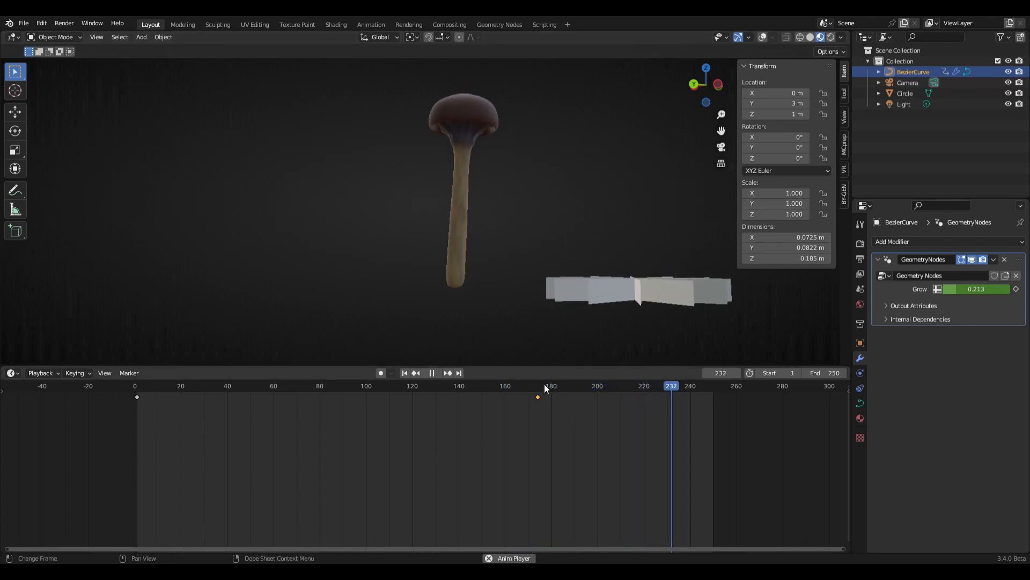
key("space")
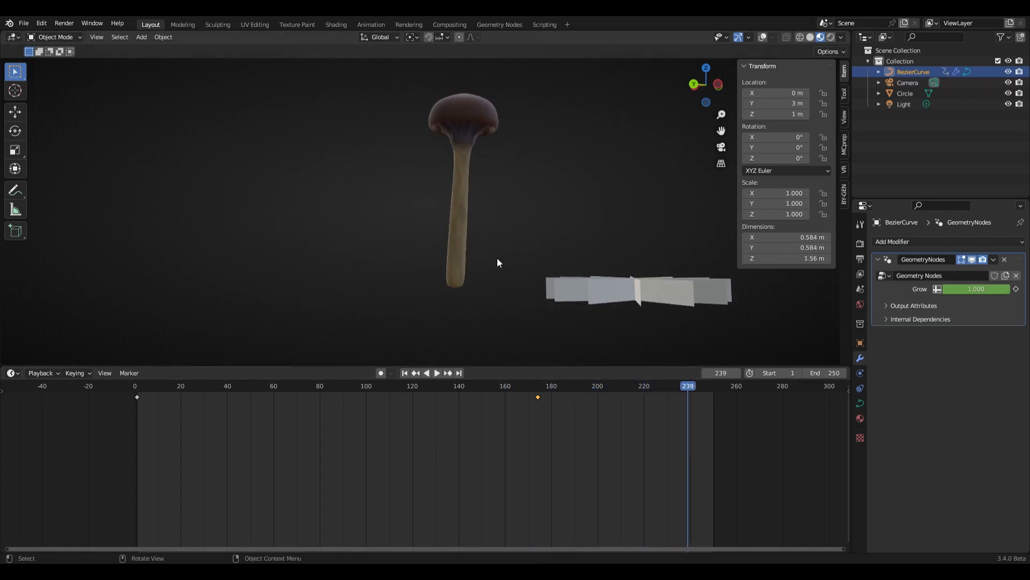